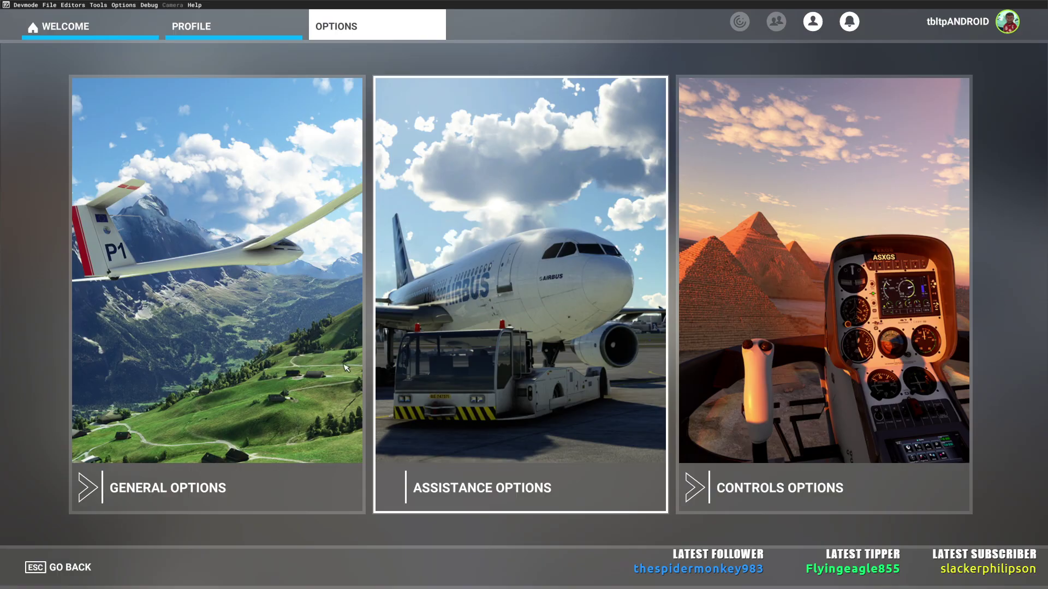
Go back to the Welcome page and open the World Map globe screen.
click(78, 39)
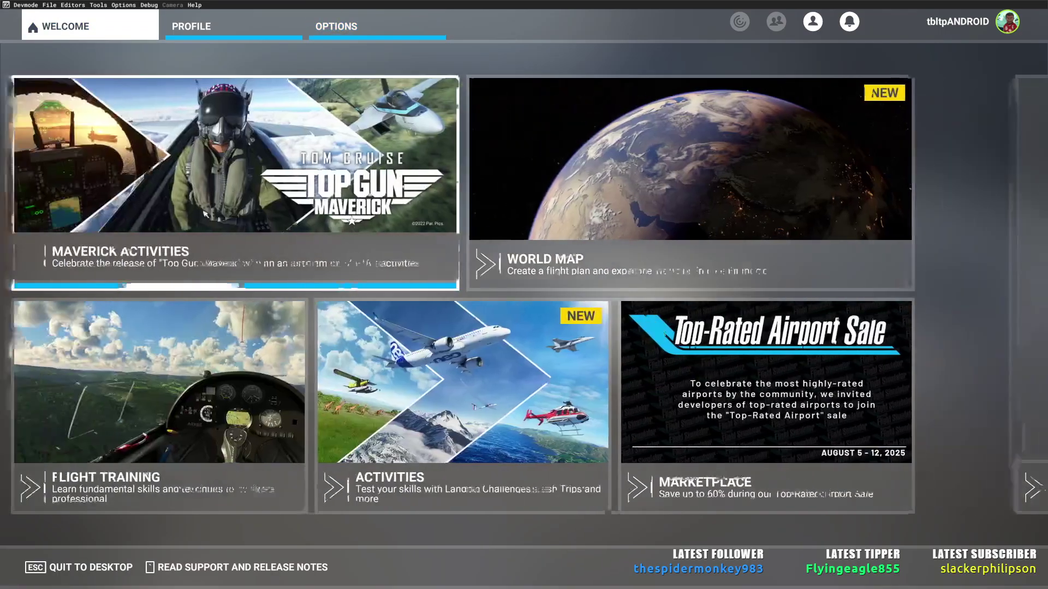
click(665, 238)
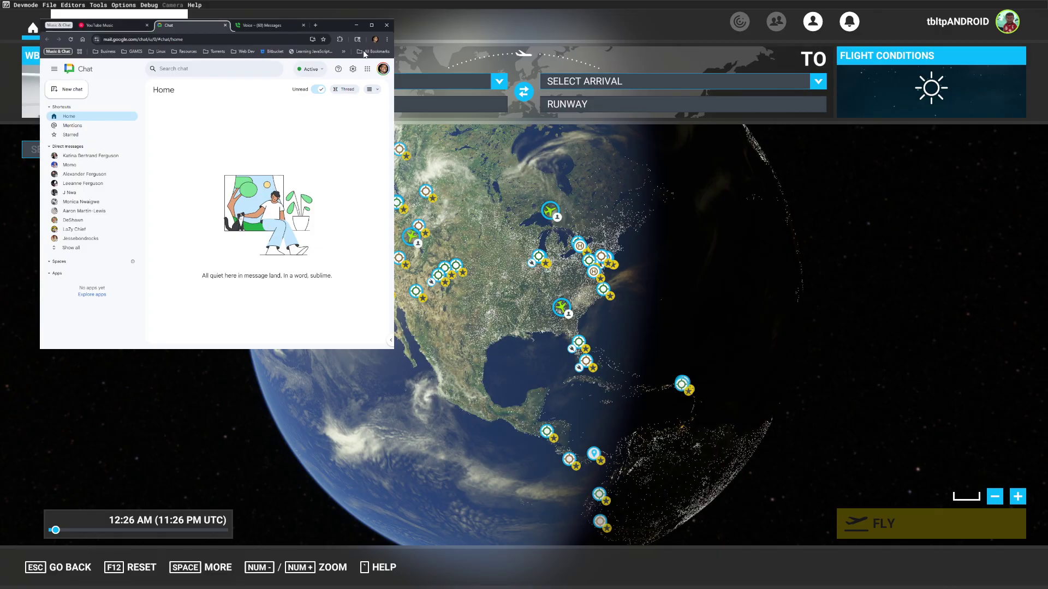
Close Google Chat, resize Chrome, and close the Windy and Aviation Weather Center tabs.
click(386, 25)
key(alt+Tab)
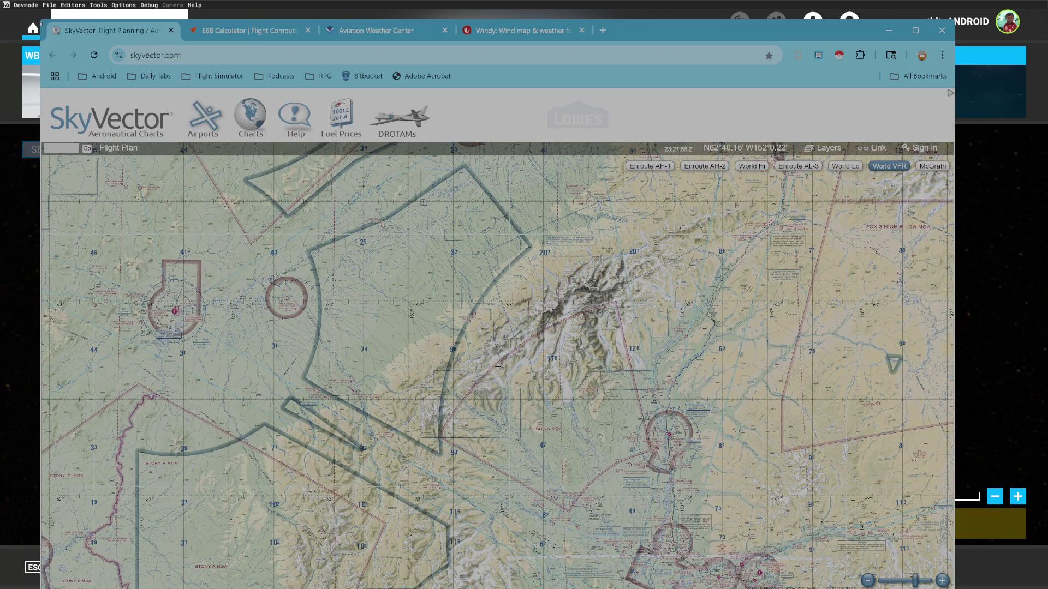
drag(955, 588, 899, 561)
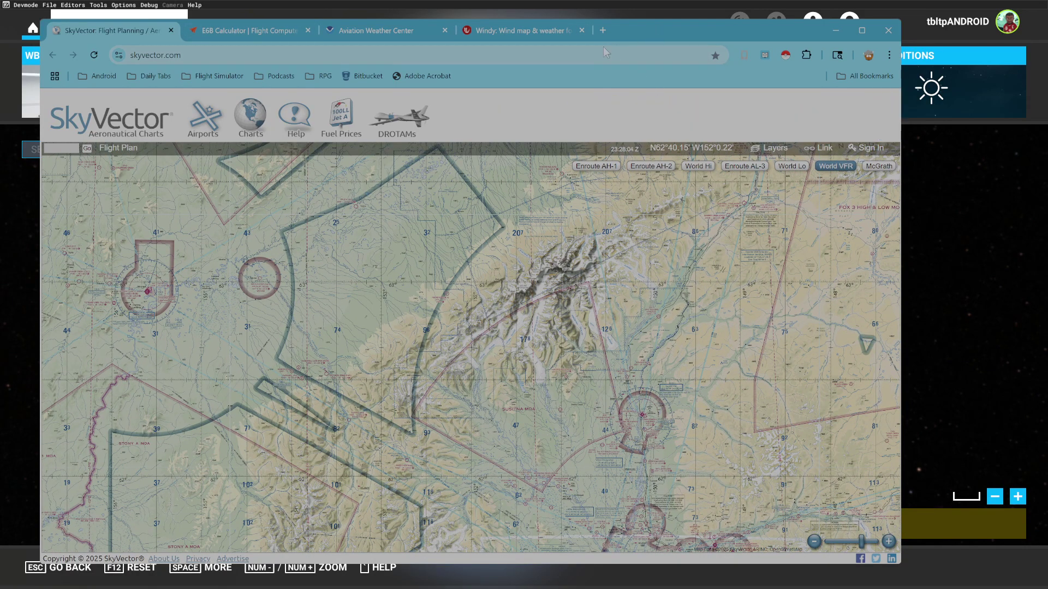
click(582, 30)
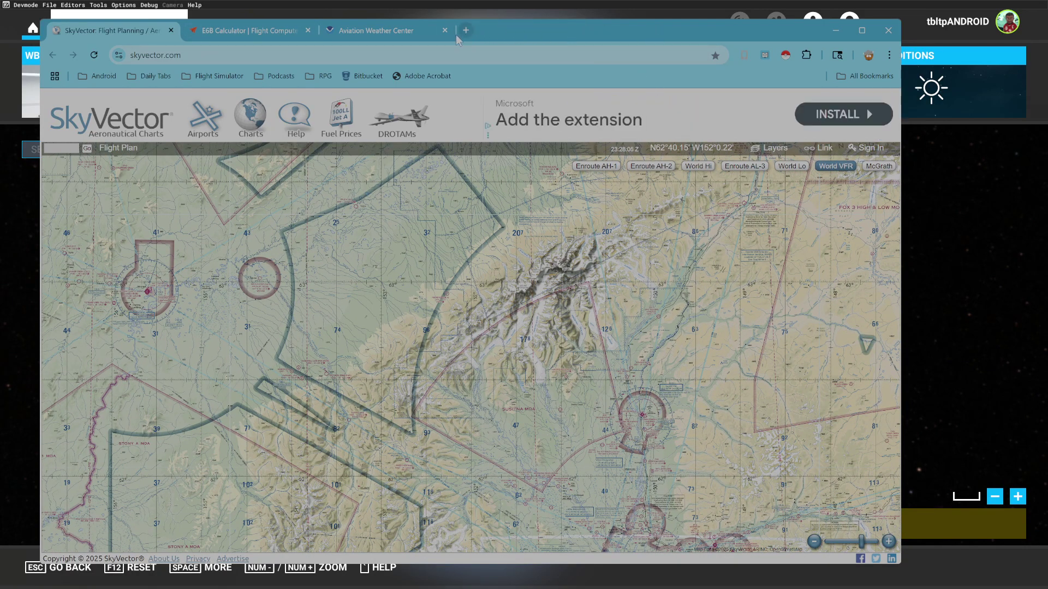
click(445, 30)
Search 'orbx bella coola' in the E6B tab and open the Orbx CYBD Bella Coola Airport page.
click(279, 31)
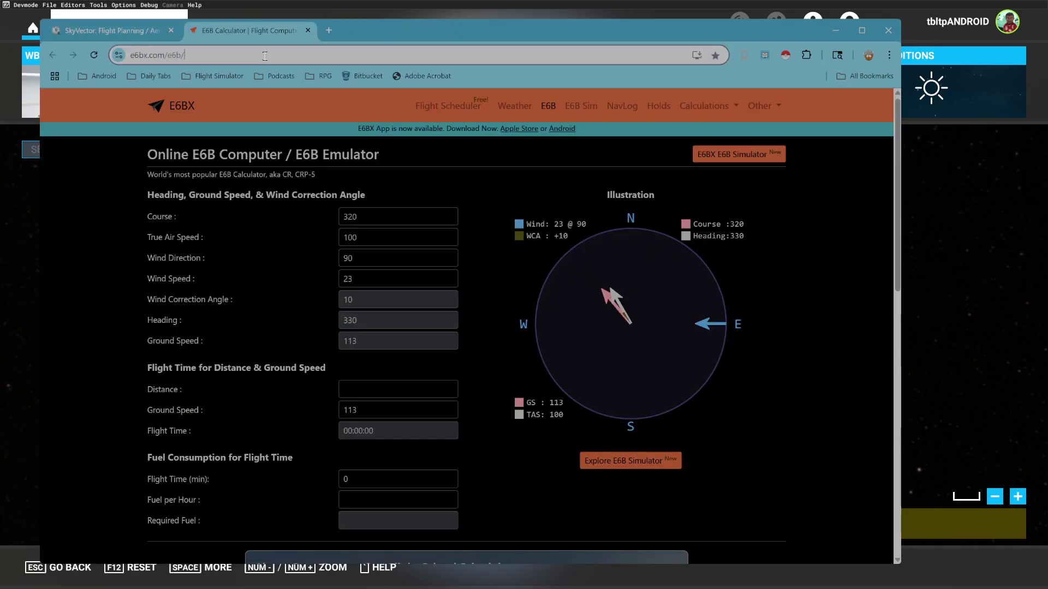
click(265, 56)
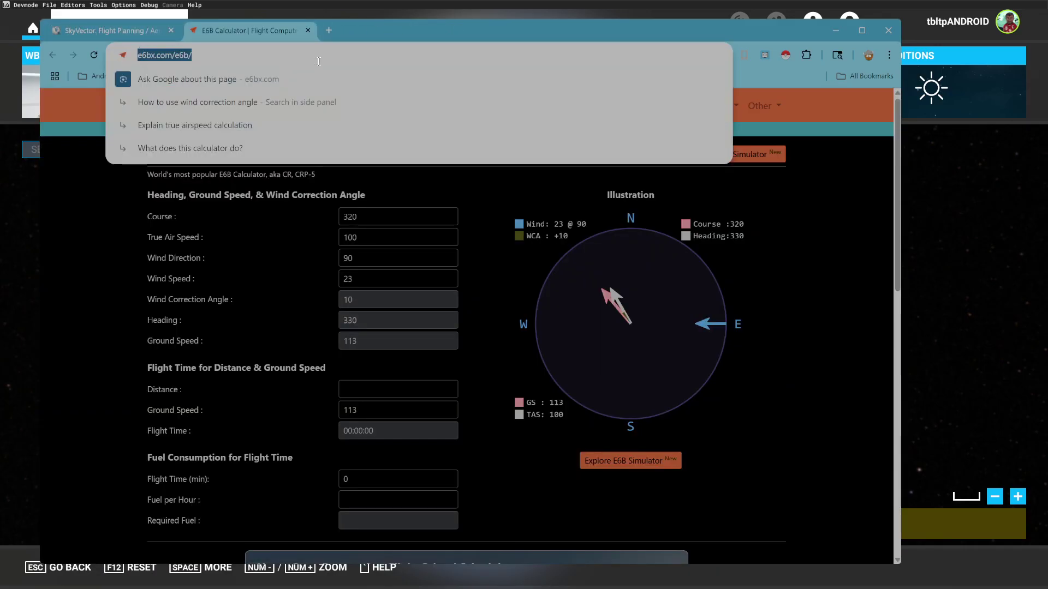
text(orbx b)
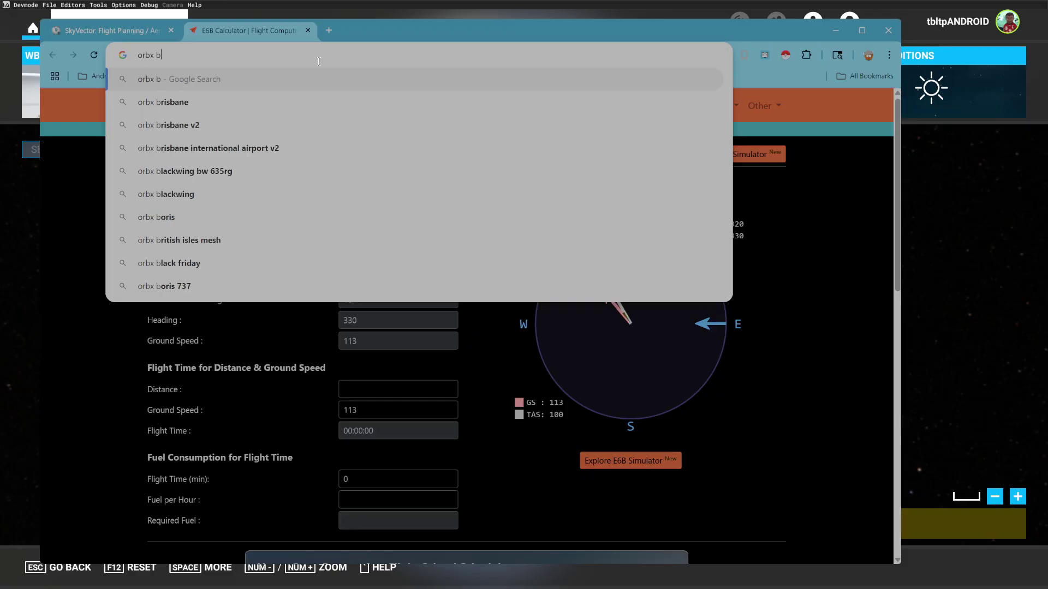
text(ella coola)
key(Return)
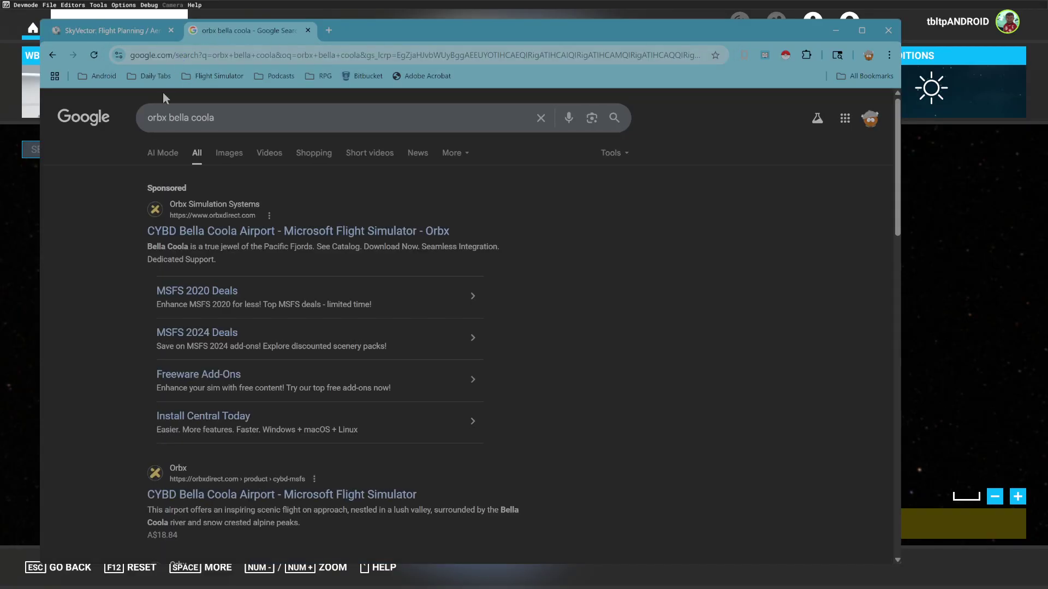
click(300, 232)
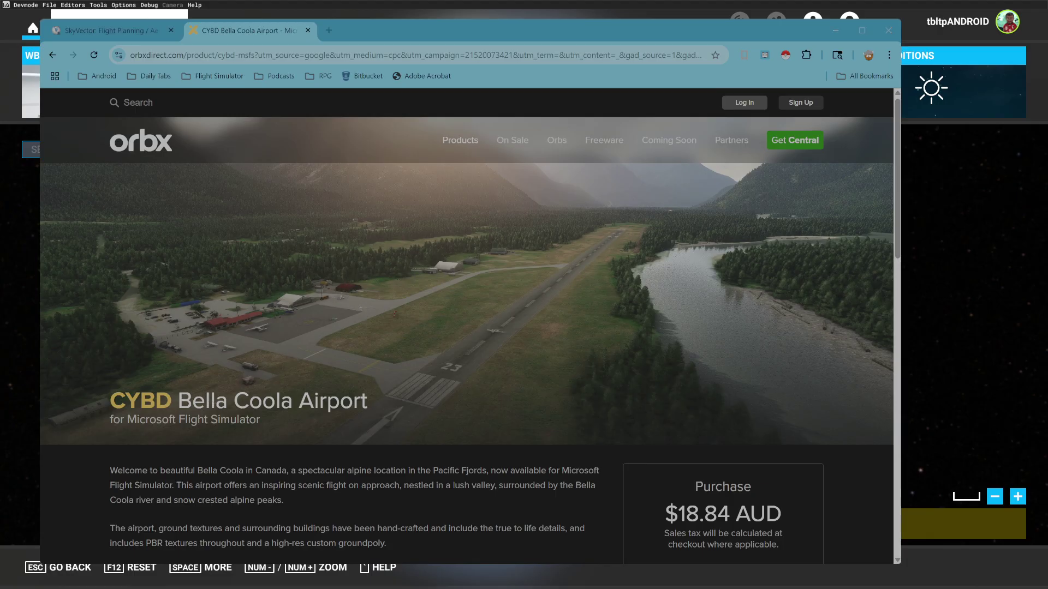
key(alt+Tab)
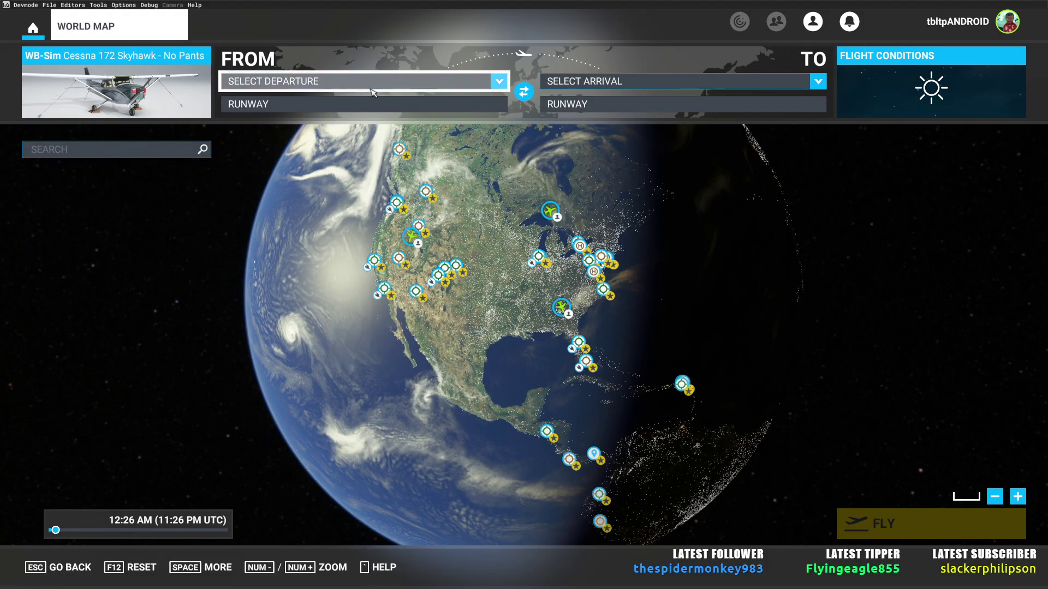
Search 'bella coola' and choose CYBD Bella Coola as the departure airport.
click(371, 89)
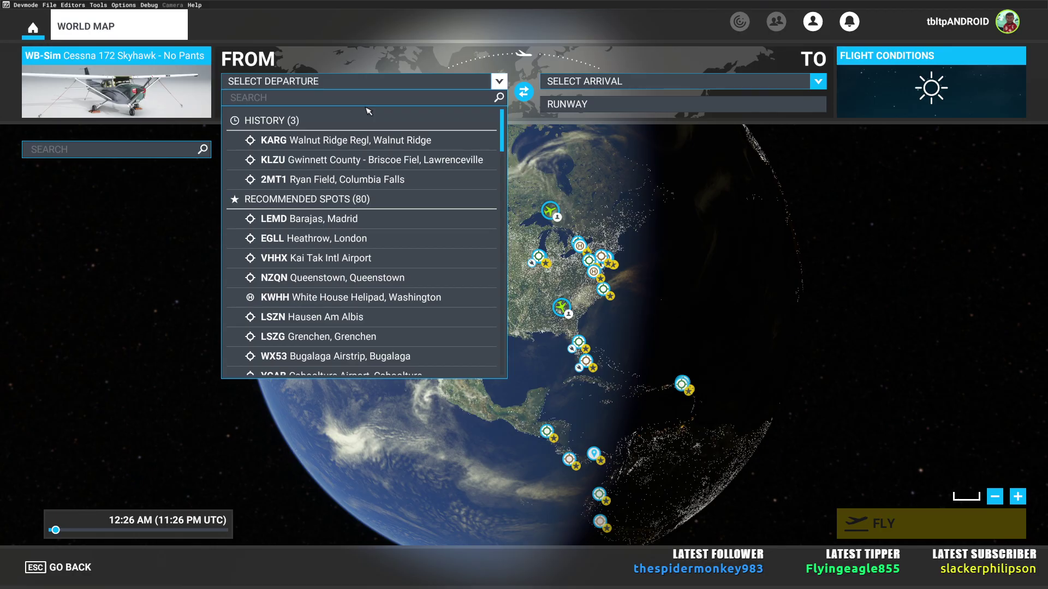
click(377, 99)
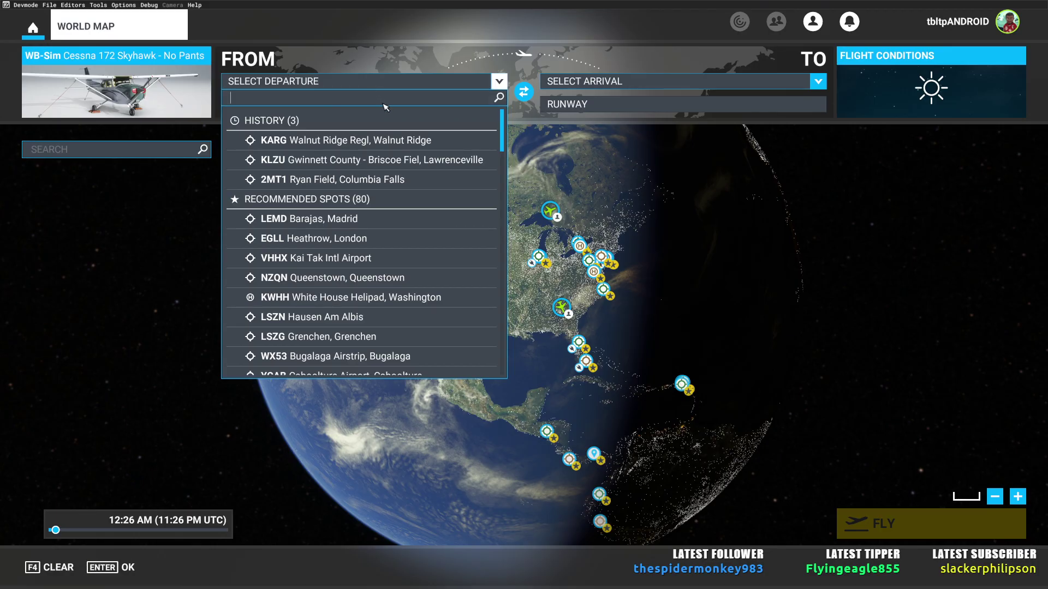
text(coola)
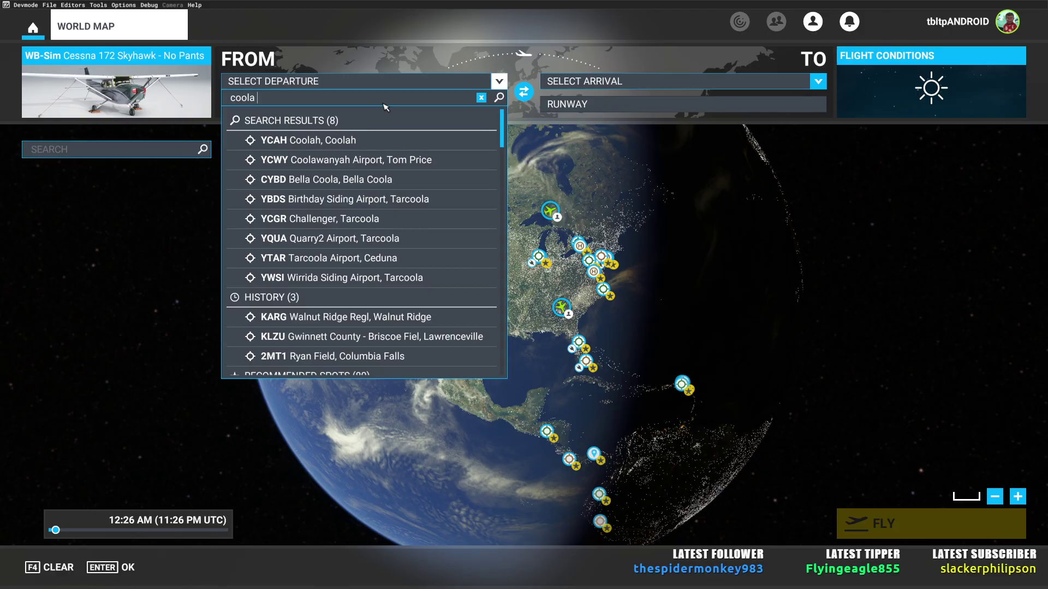
key(BackSpace)
key(BackSpace)
key(BackSpace)
key(BackSpace)
text(bella b)
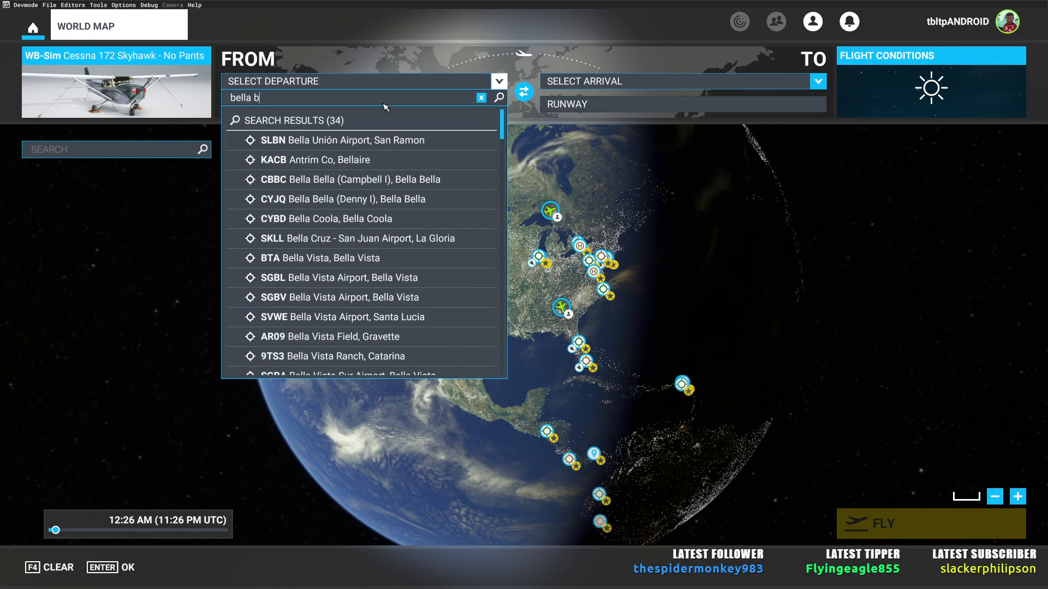
key(BackSpace)
text(coola)
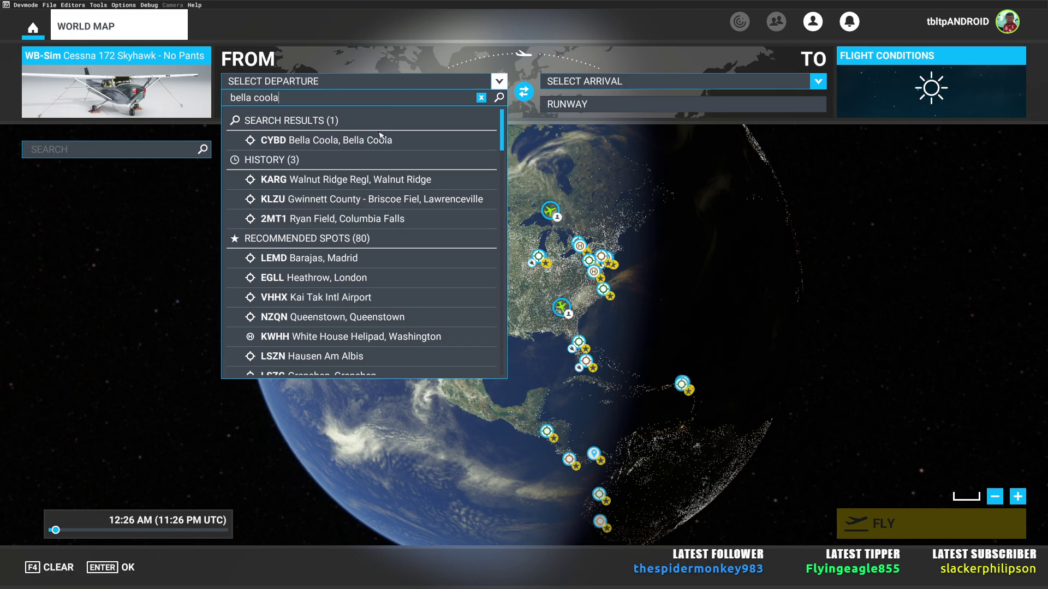
click(383, 140)
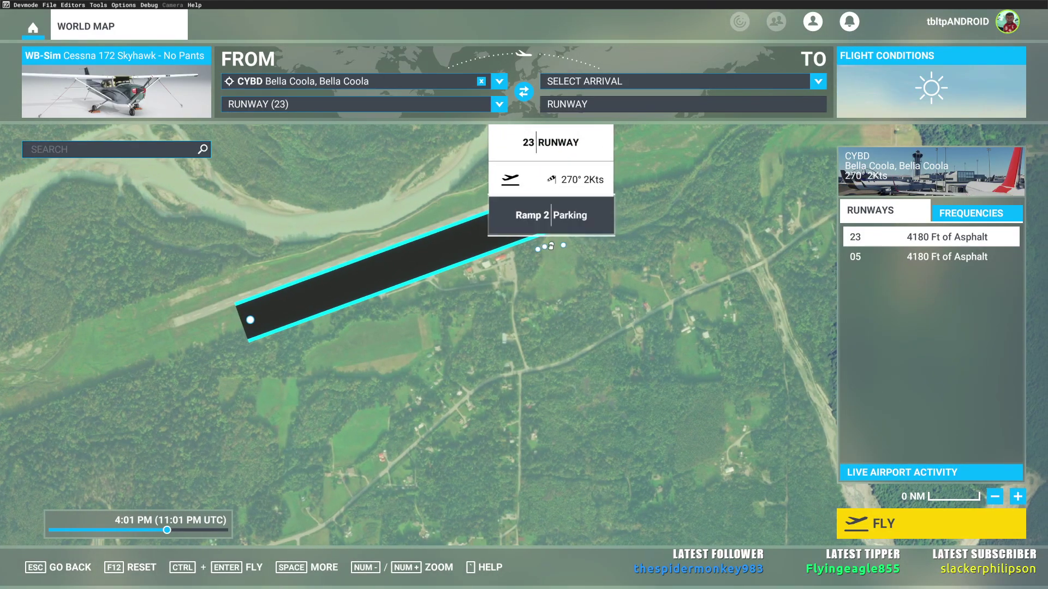
Set the Ramp 2 parking spot as departure and start the flight.
right_click(551, 247)
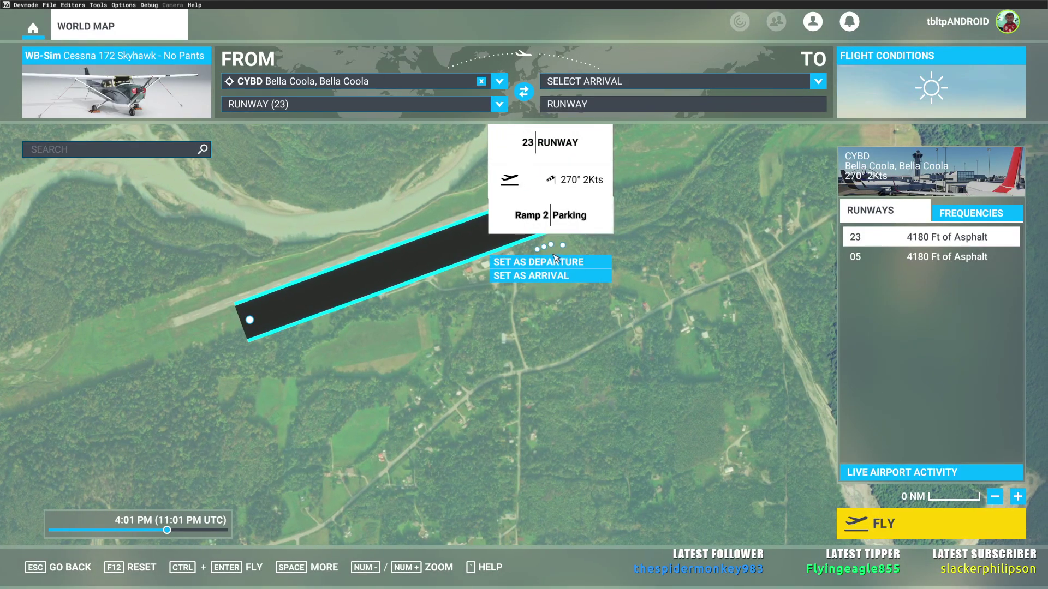
click(524, 260)
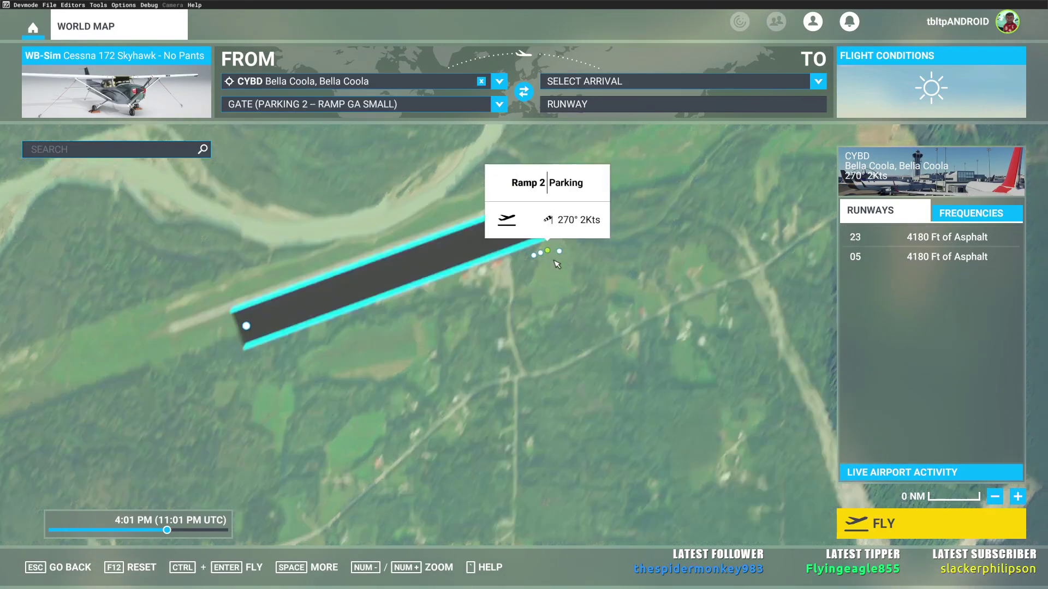
click(930, 524)
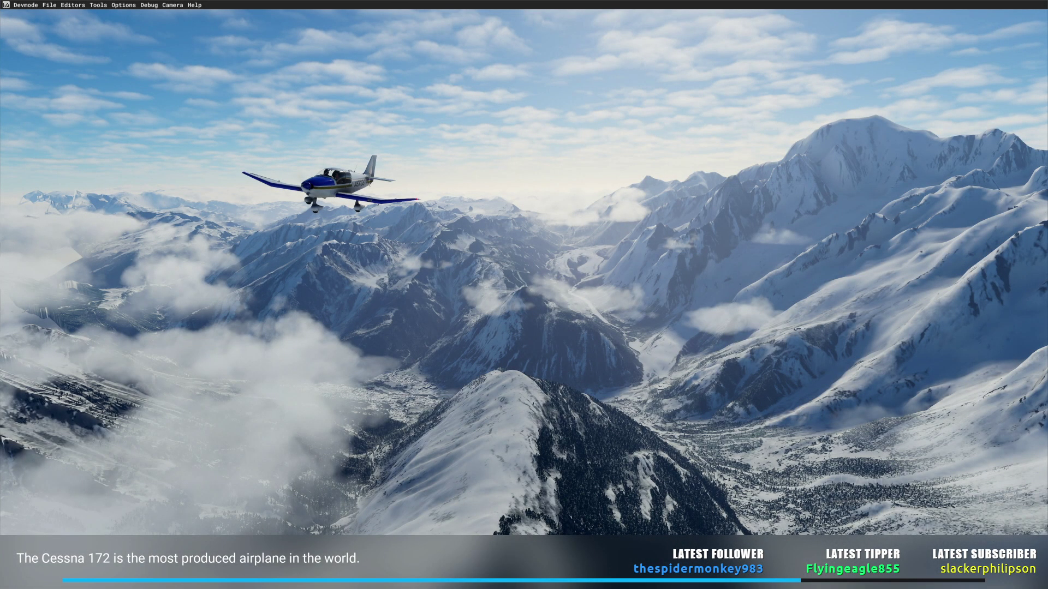
Glance at the Orbx Bella Coola tab in Chrome, then return to the sim as it loads into the cockpit.
key(alt+Tab)
click(214, 36)
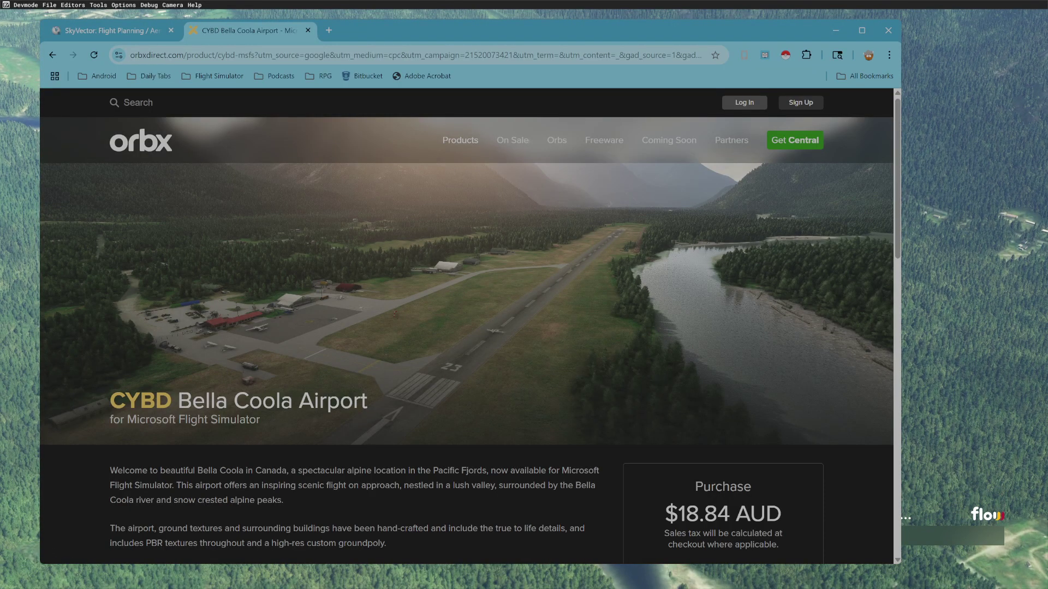
key(alt+Tab)
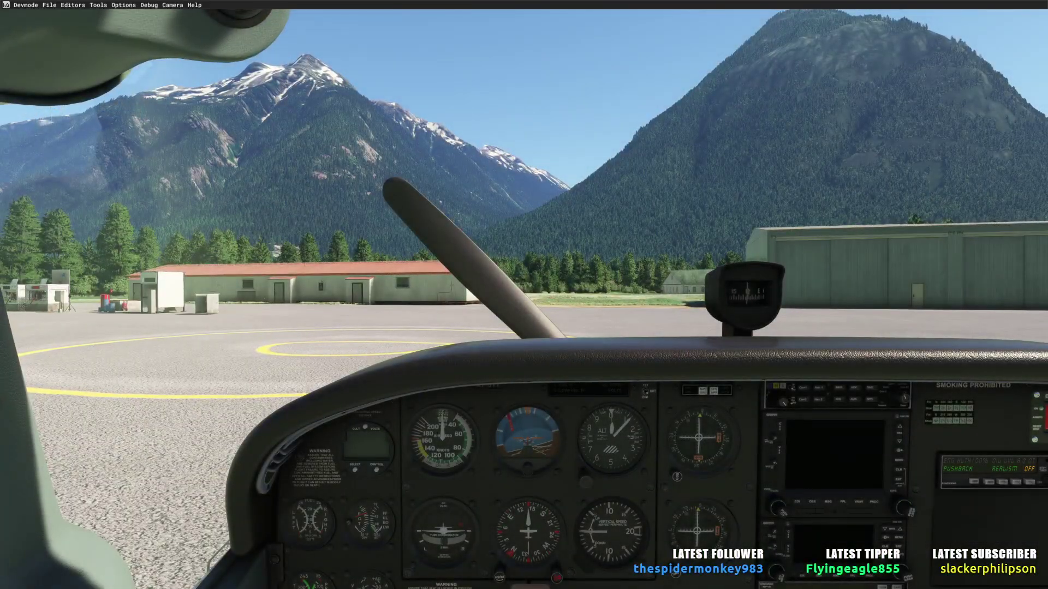
key(End)
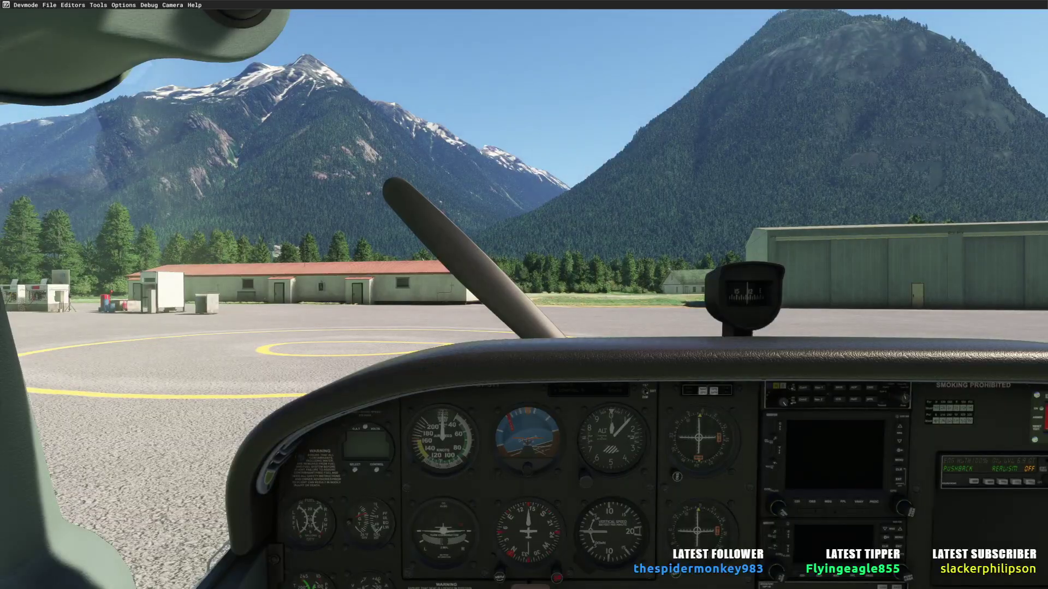
Open recent project bella-odyssey.xml and load its scenery BGL into the editor from the Inspector.
click(50, 5)
mouse_move(63, 34)
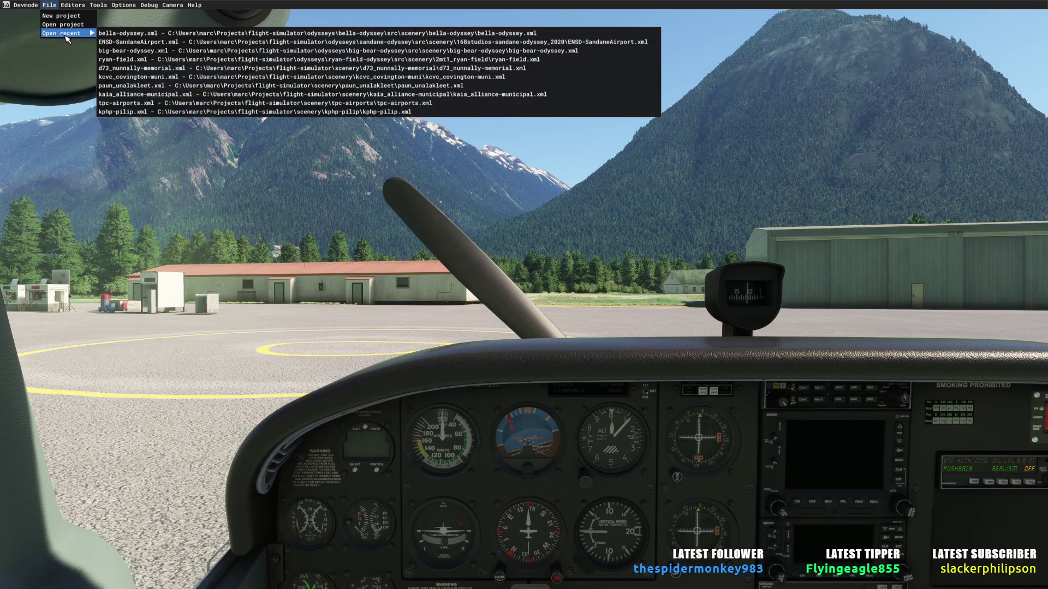
click(123, 34)
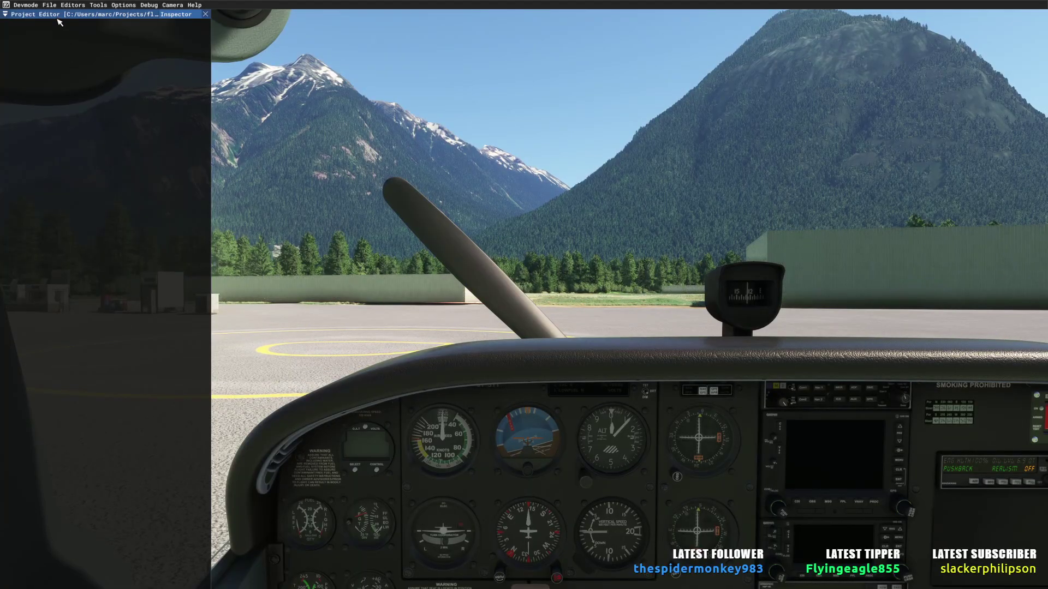
click(7, 78)
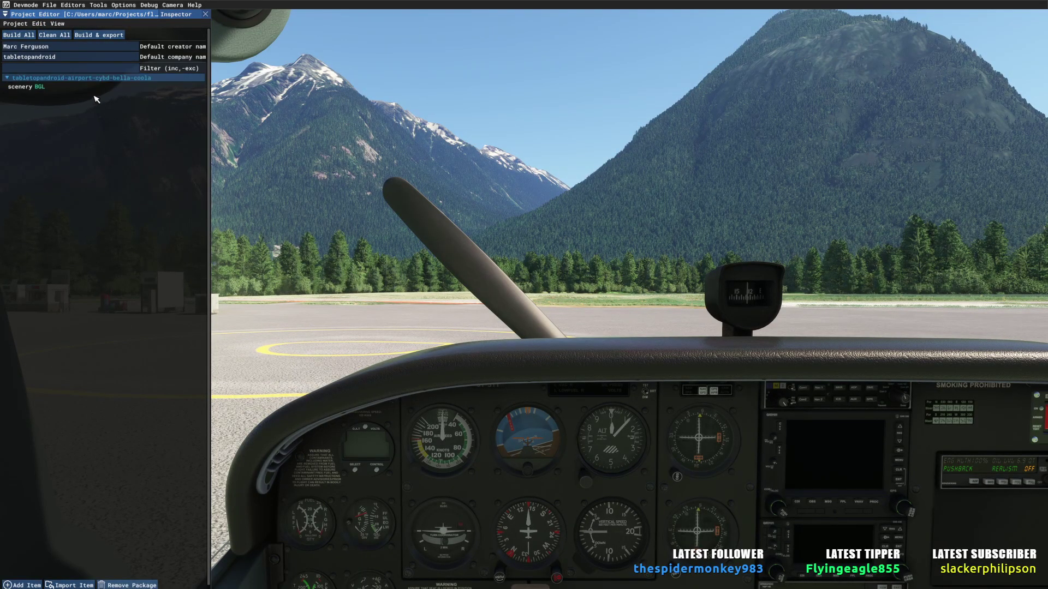
click(32, 87)
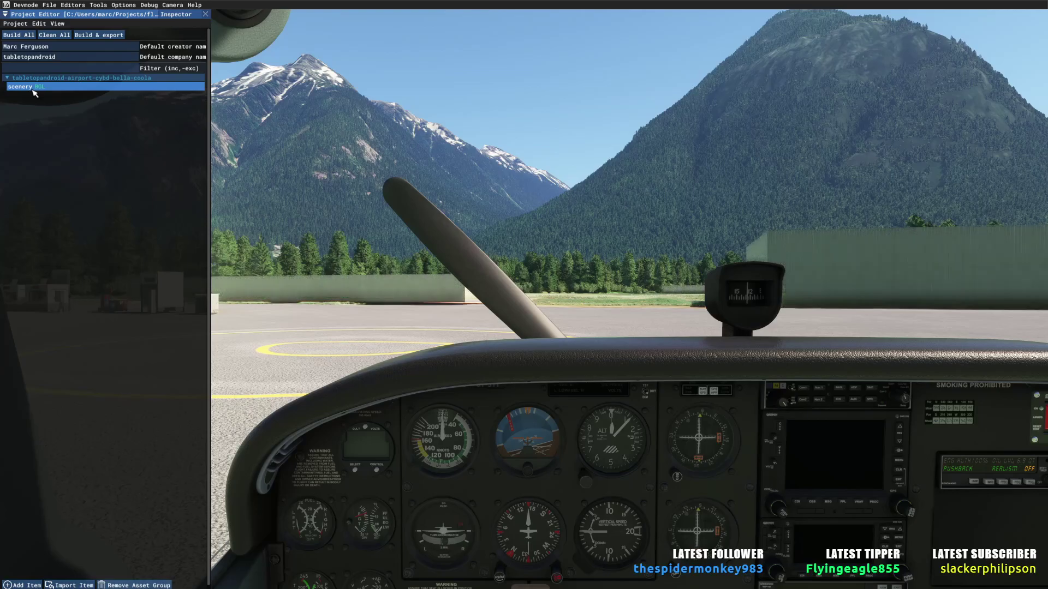
click(176, 14)
click(30, 70)
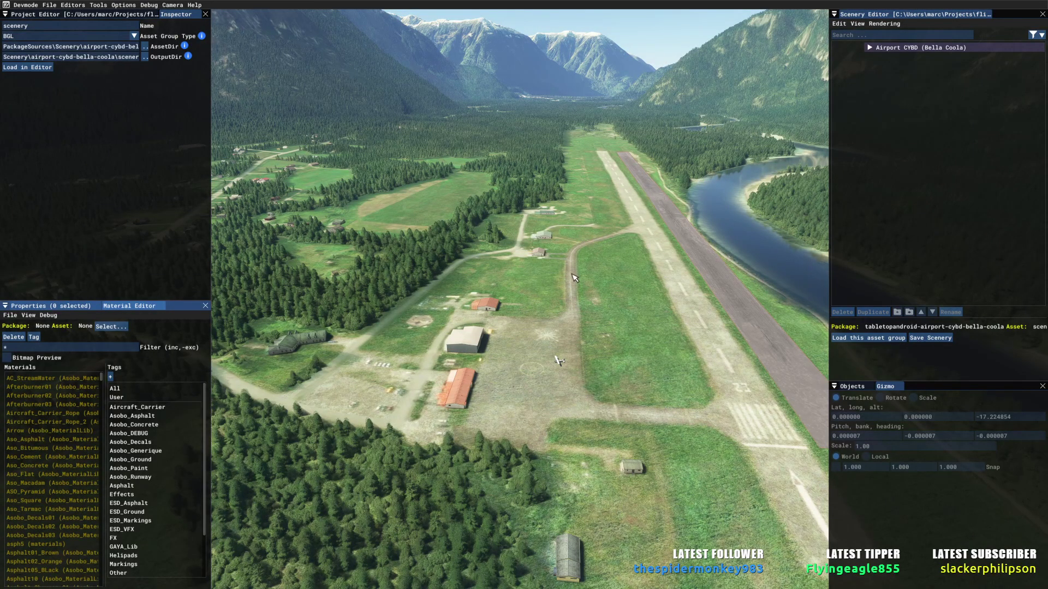
Select Runway 25 - 07 and delete it from the CYBD scenery.
key(d)
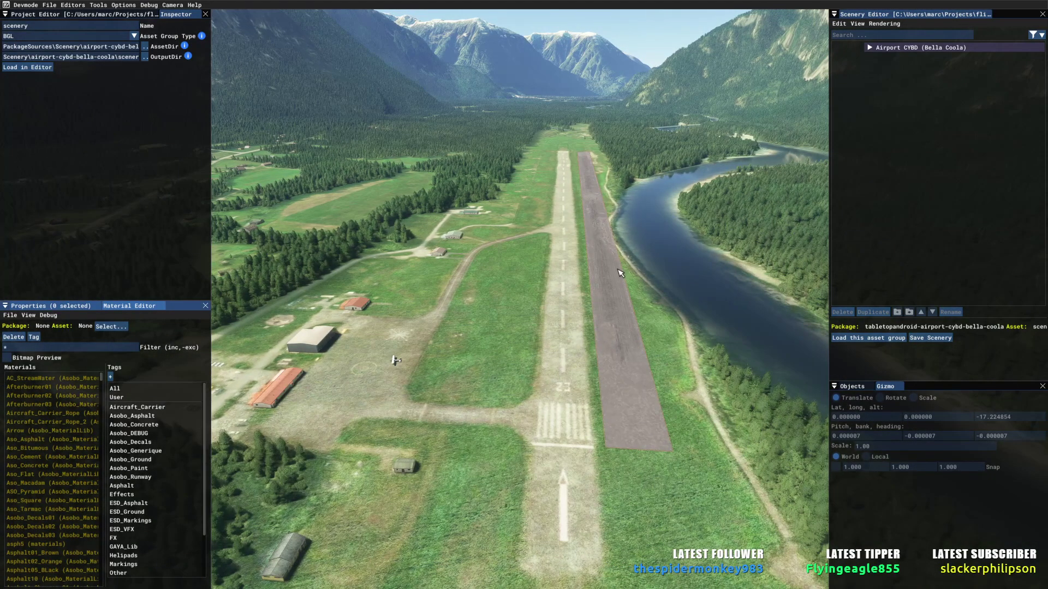
click(614, 278)
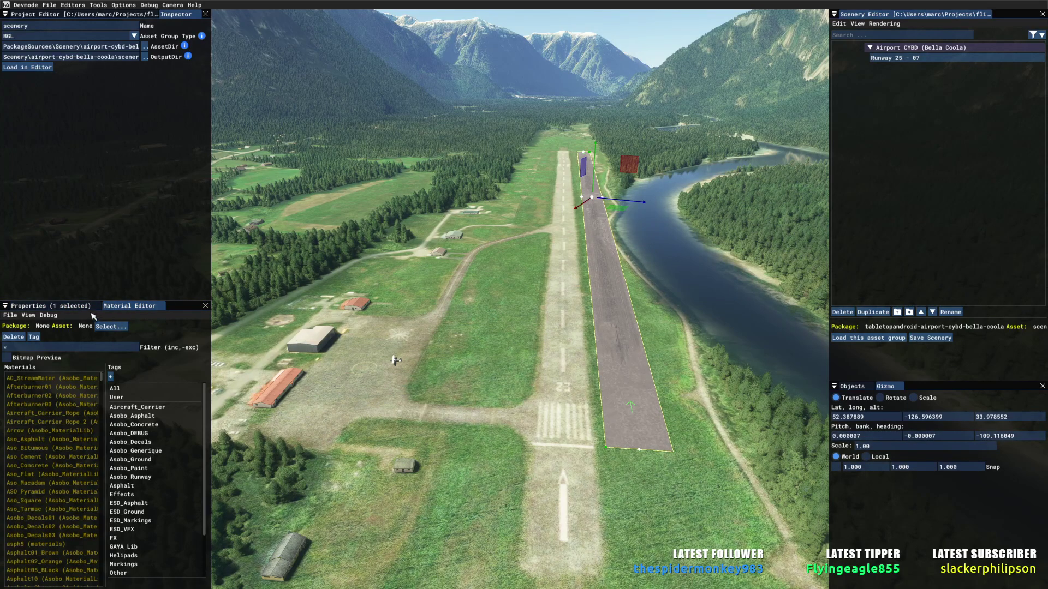
click(50, 309)
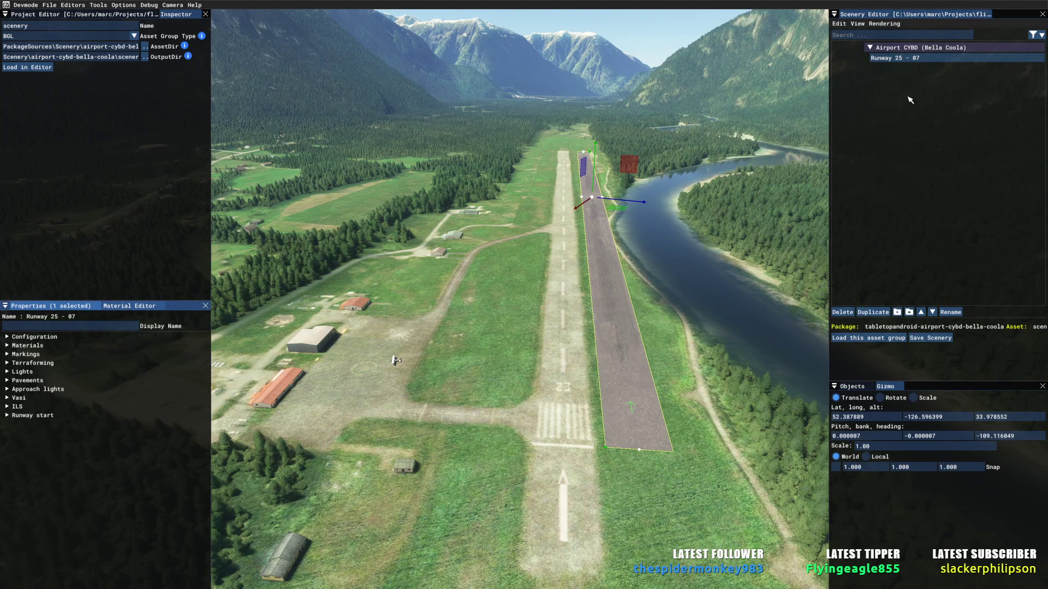
click(843, 312)
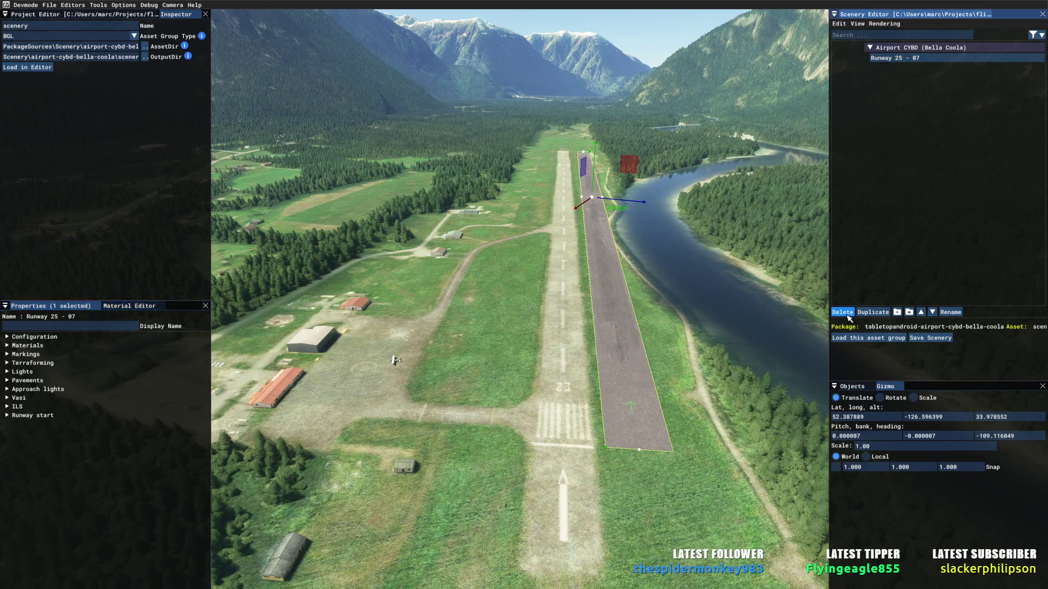
click(859, 389)
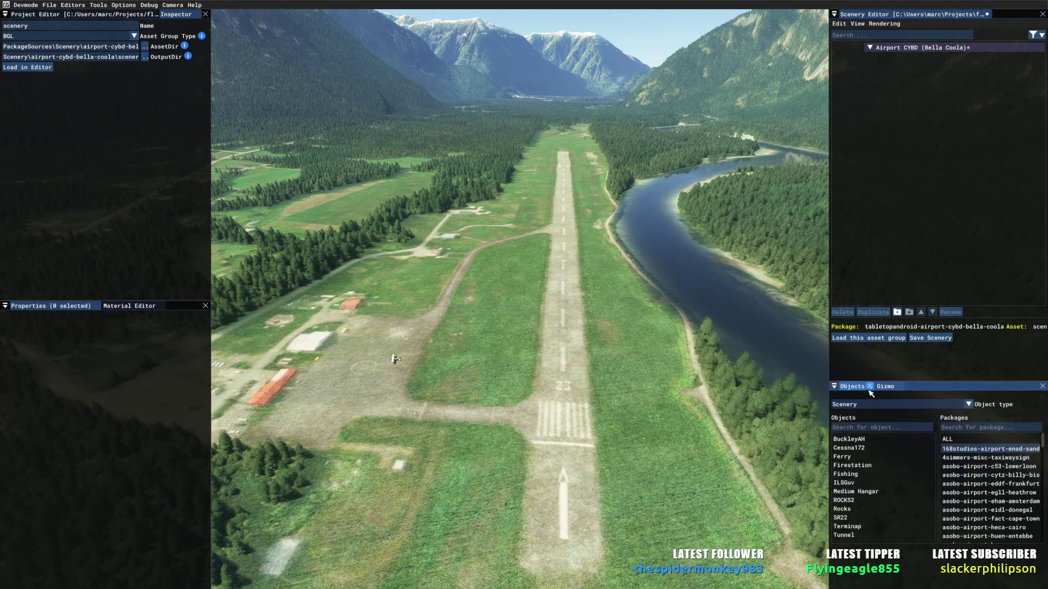
Place a new Runway 23 - 05 object and move it toward the river side.
click(874, 404)
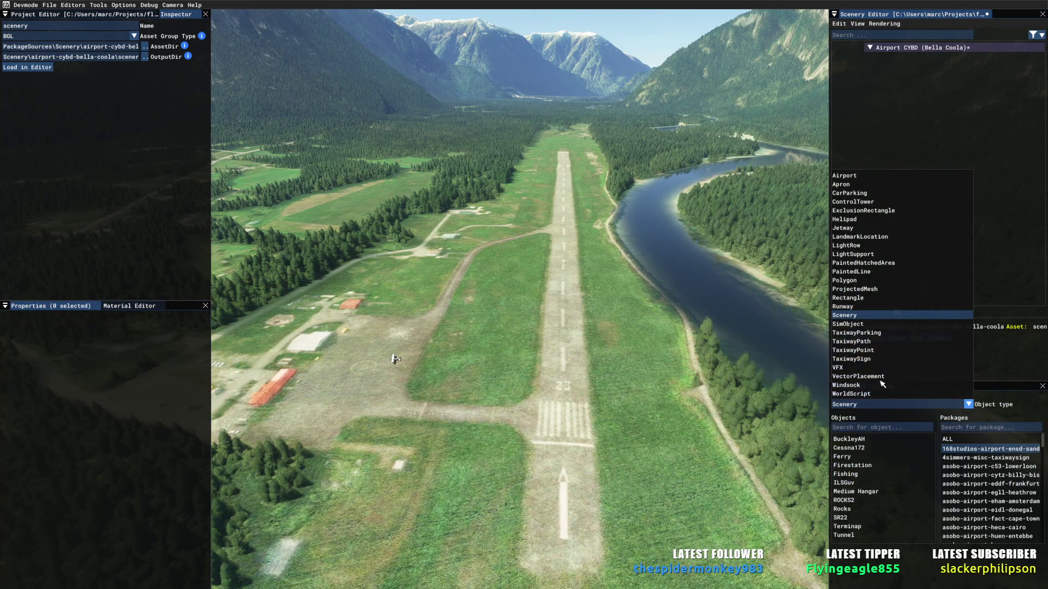
click(862, 306)
scroll(895, 469, down, 5)
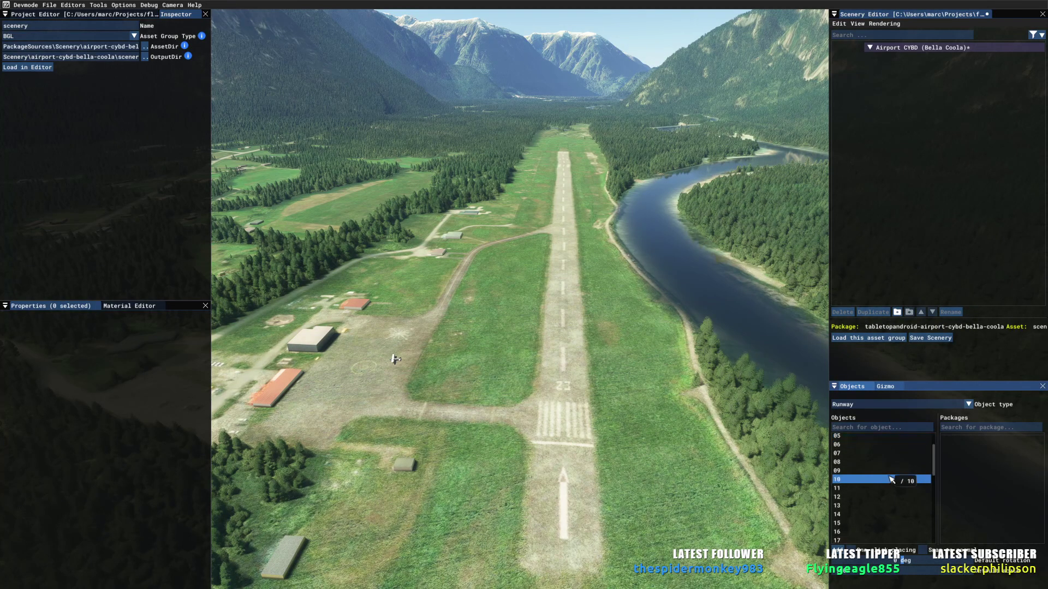
click(848, 480)
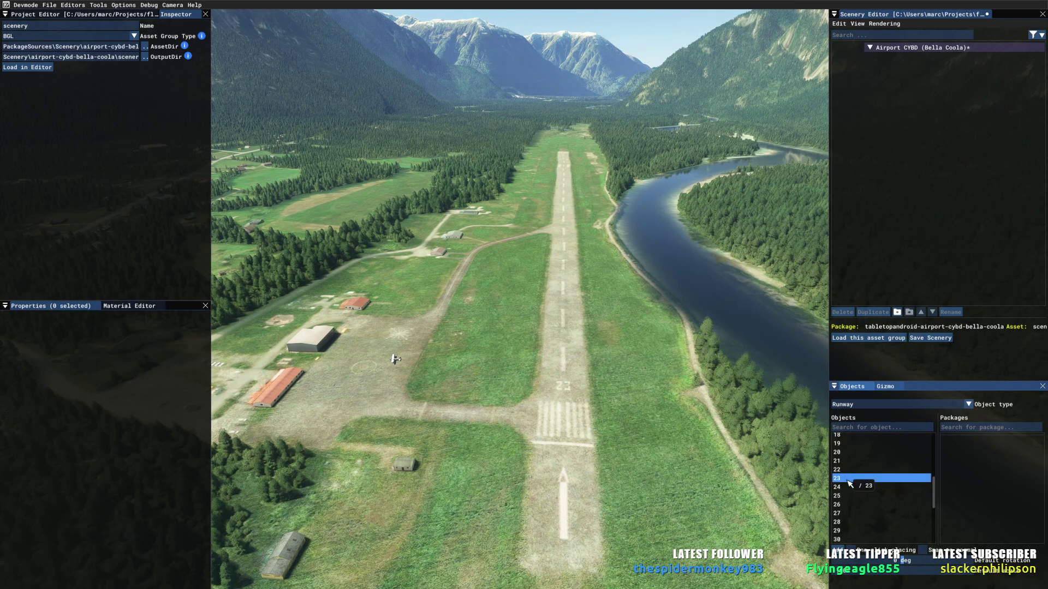
click(838, 551)
drag(553, 319, 613, 309)
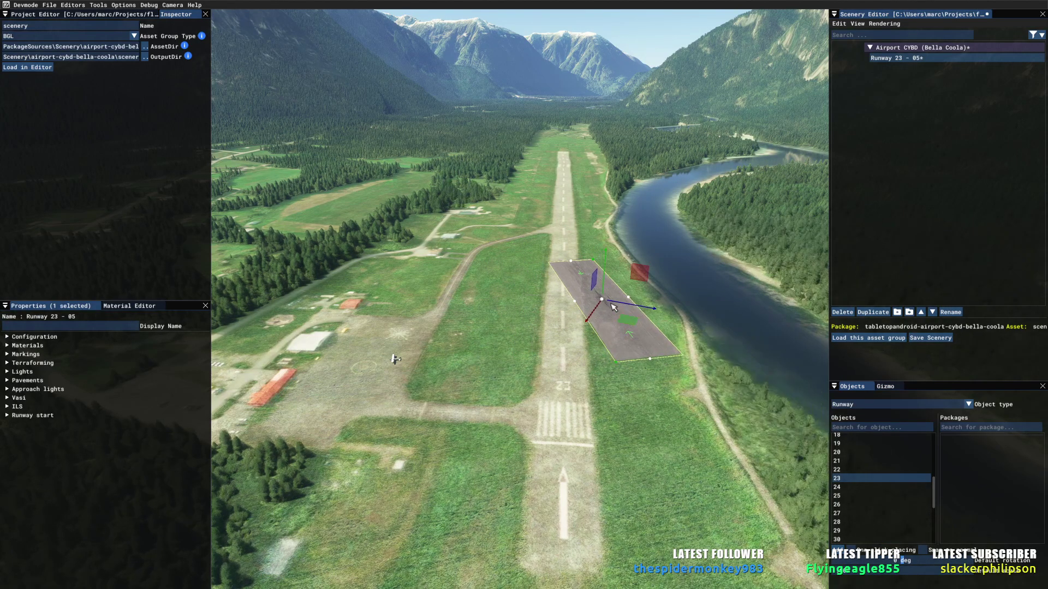
Drag the runway's corners outward and slide the whole runway onto the airstrip.
click(595, 260)
drag(626, 275, 672, 286)
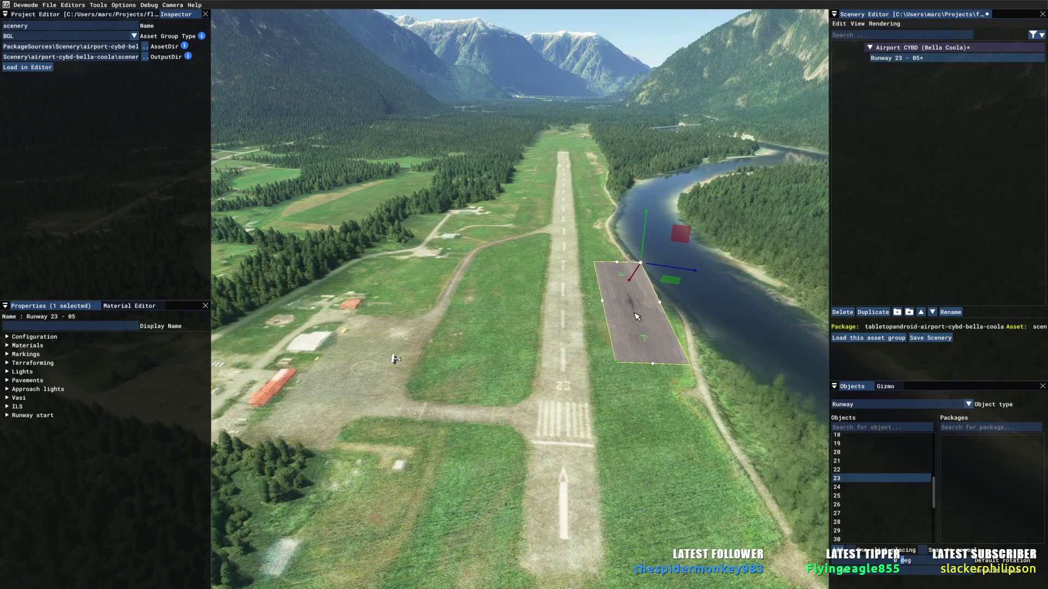
click(643, 320)
drag(661, 328, 641, 308)
click(597, 341)
drag(615, 362, 614, 365)
Narrow the runway and extend both ends to span the strip, 1186.8 m by 32.96 m.
click(638, 288)
drag(669, 304, 649, 305)
click(596, 253)
drag(623, 255, 630, 164)
click(613, 339)
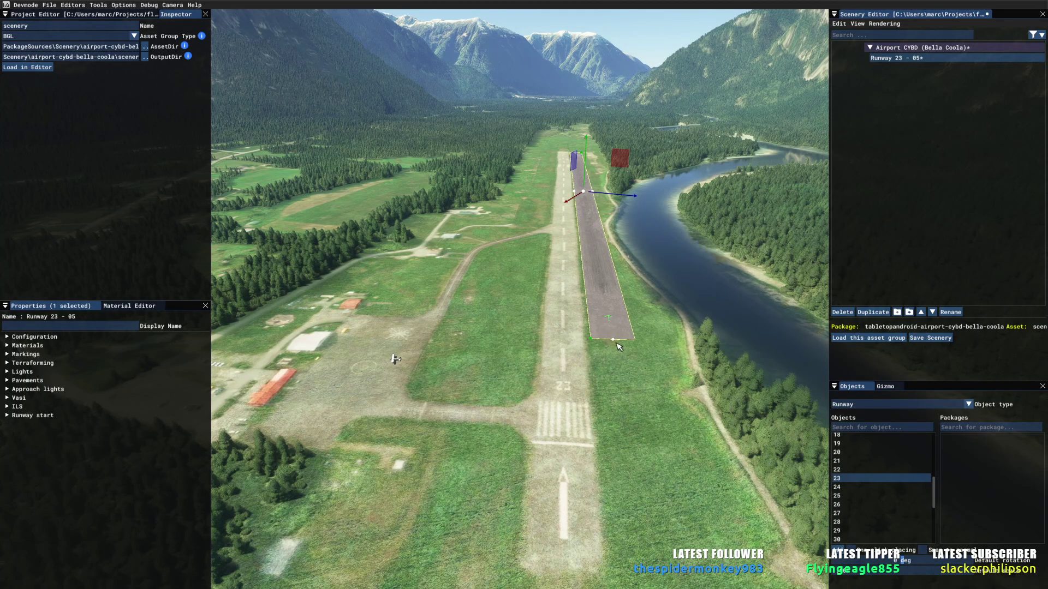
drag(622, 355, 640, 489)
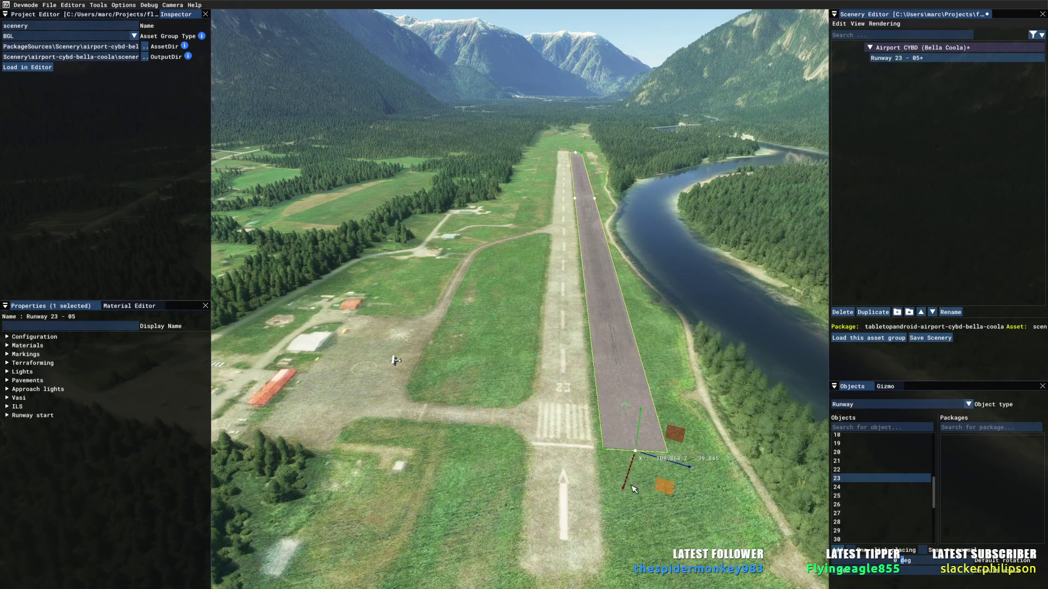
click(610, 365)
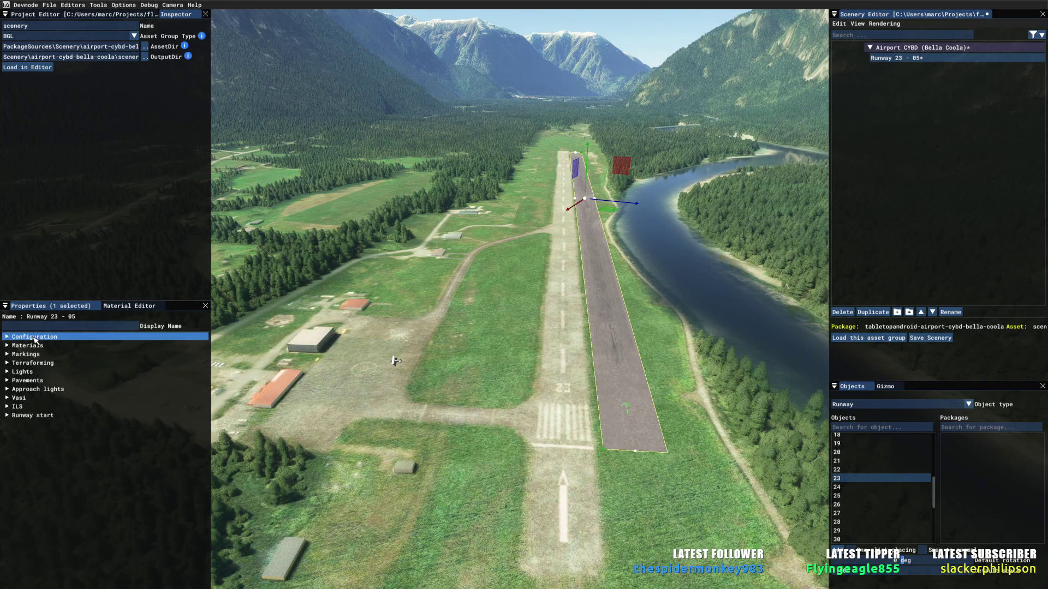
click(17, 336)
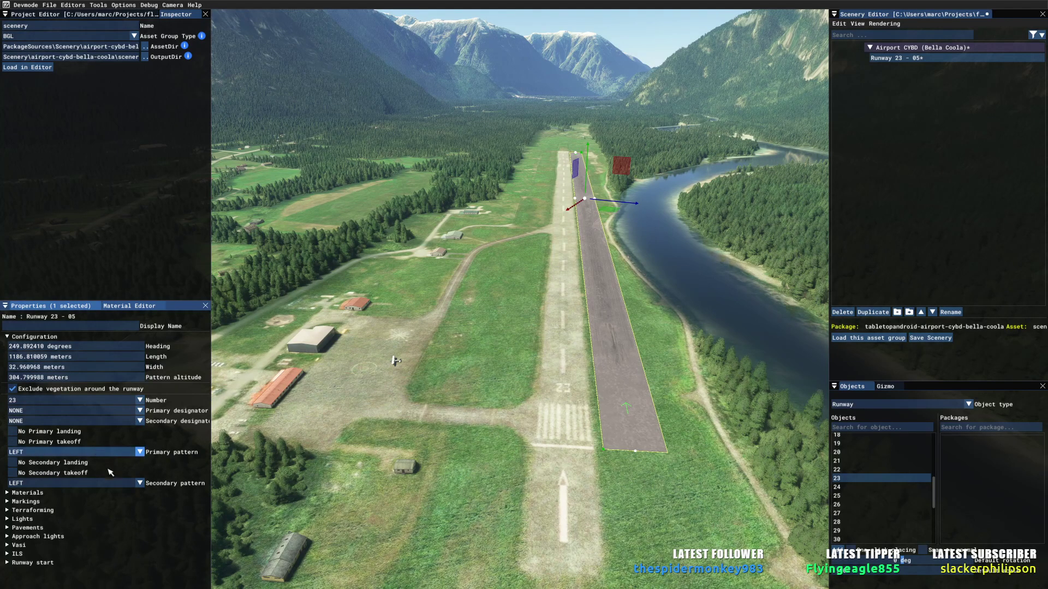
key(s)
key(a)
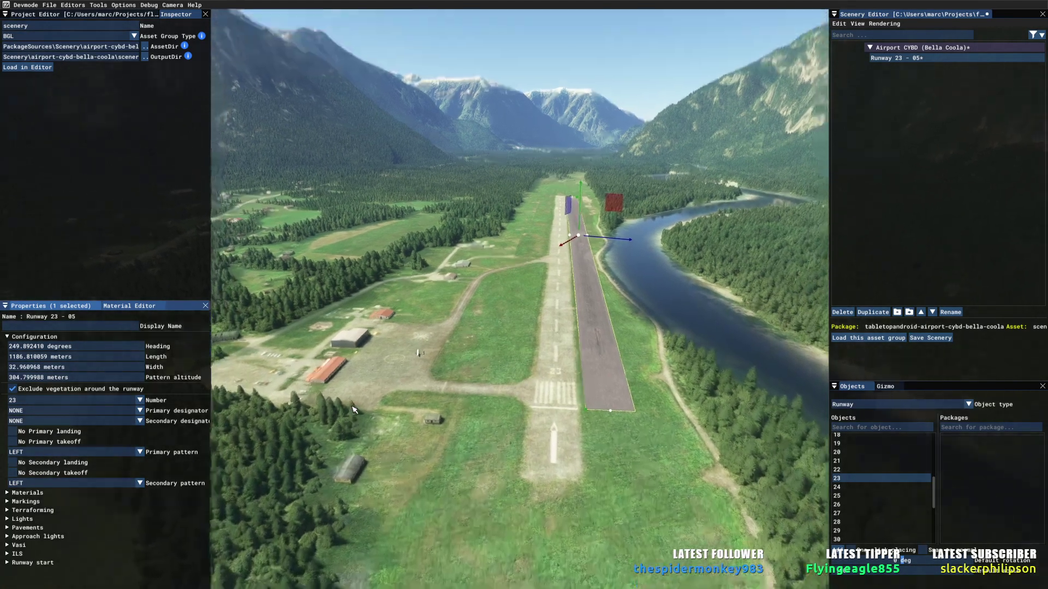
key(d)
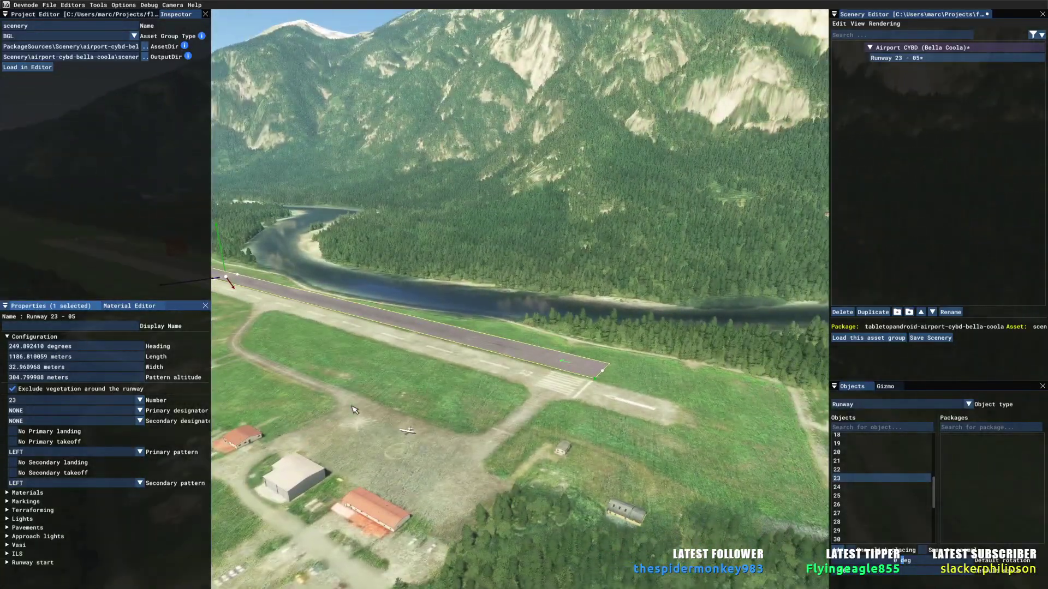
key(d)
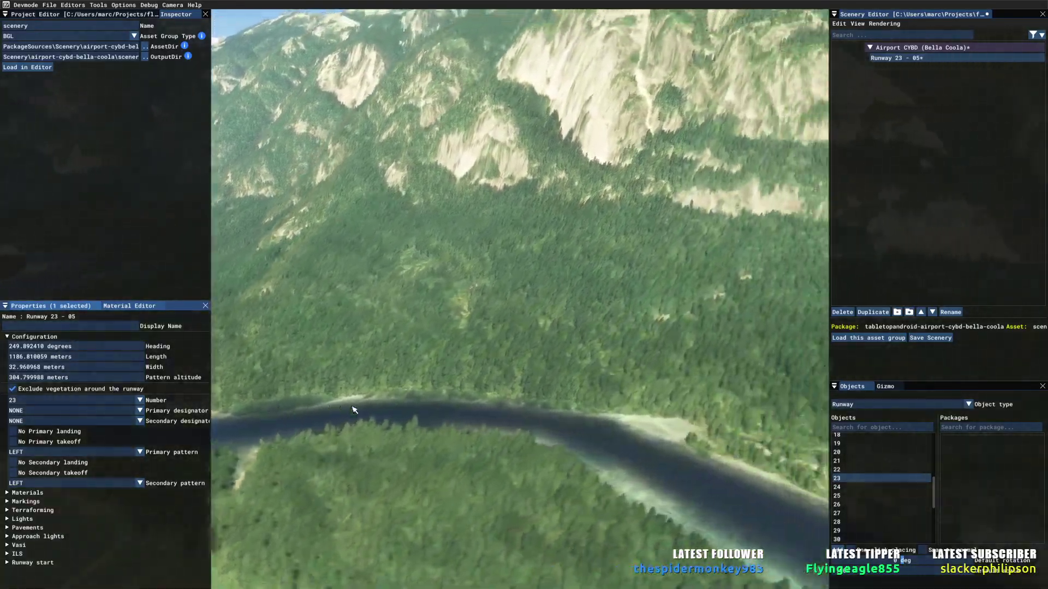
key(d)
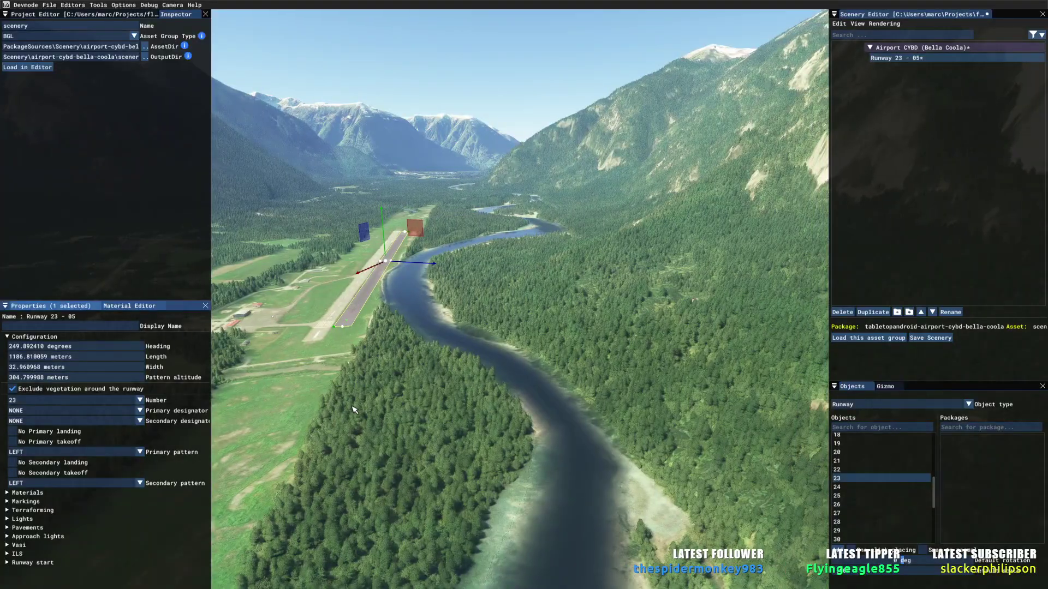
key(a)
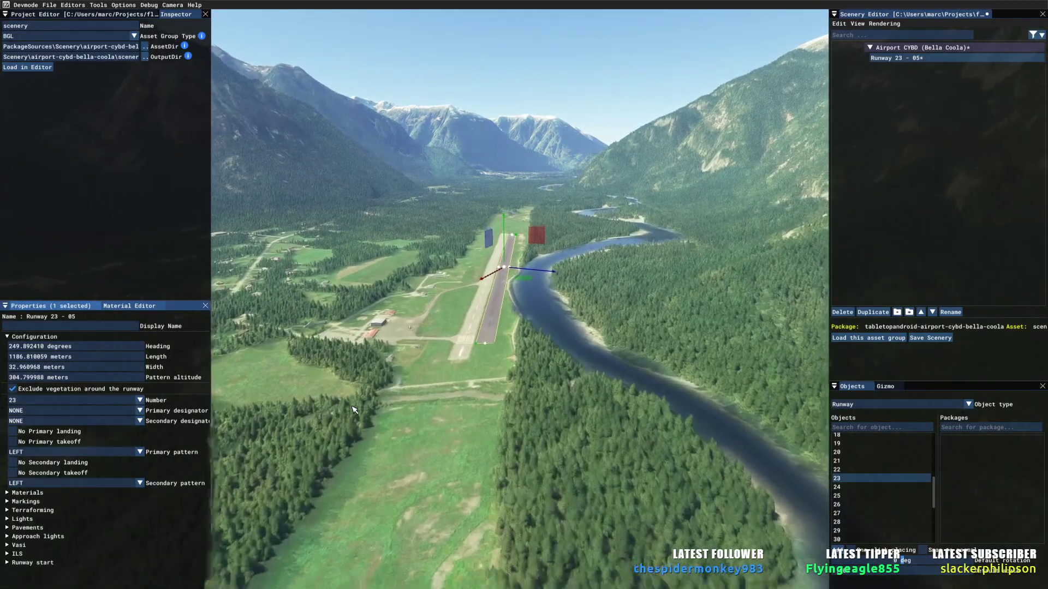
key(w)
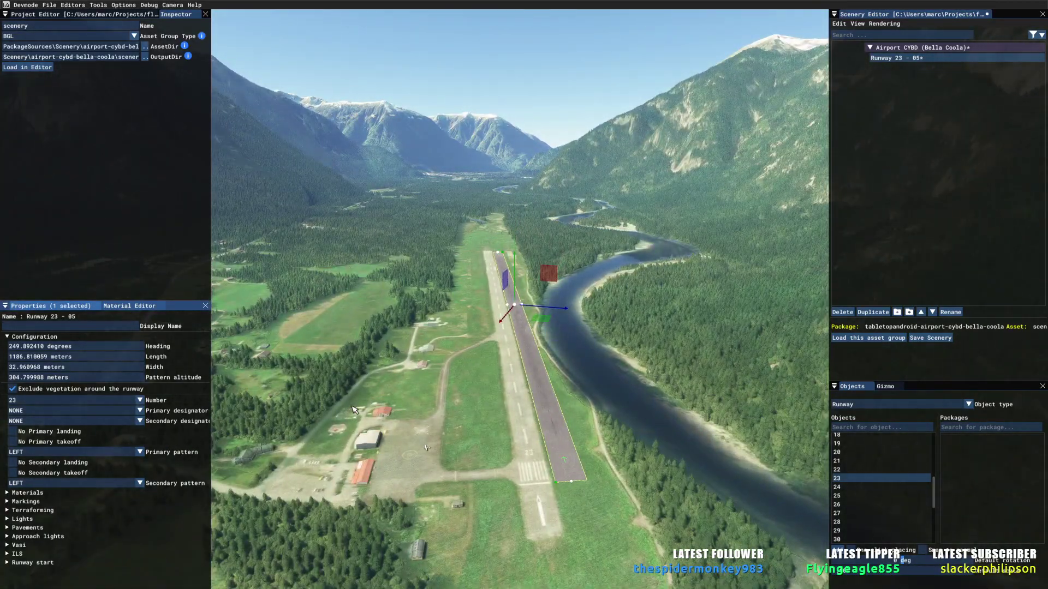
key(d)
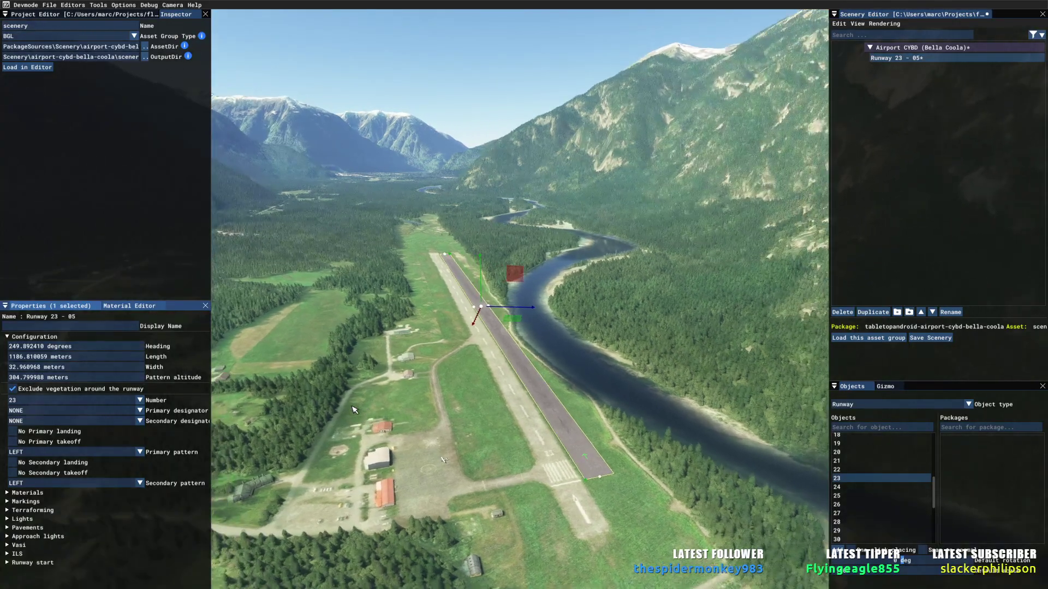
key(d)
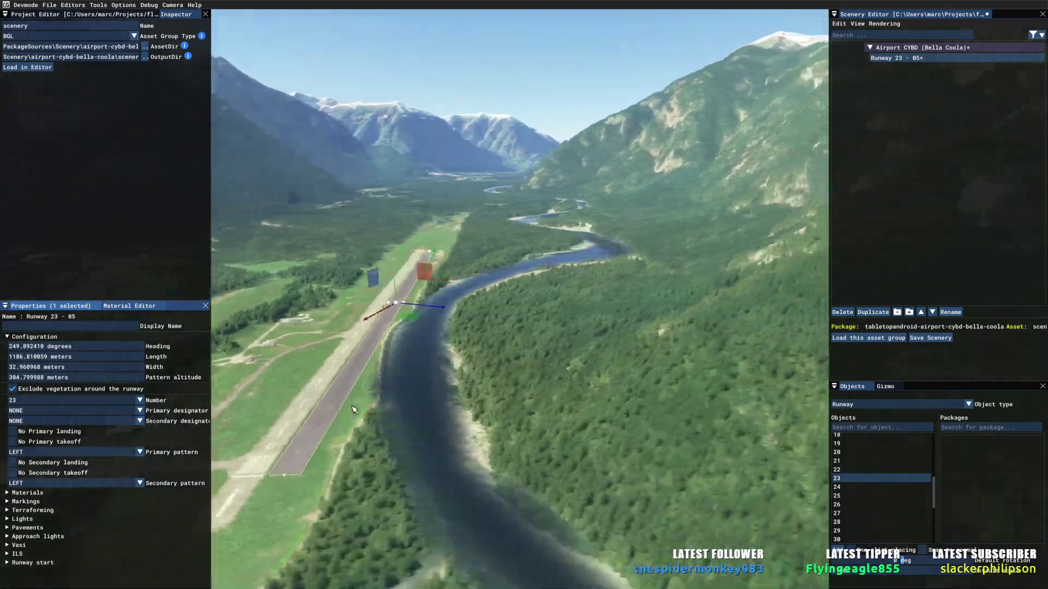
key(d)
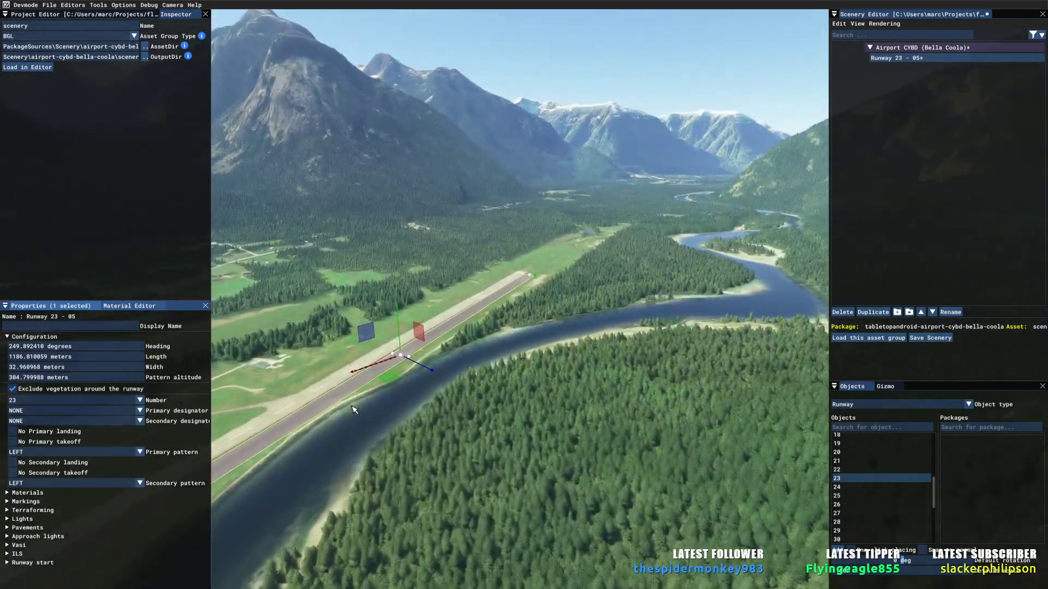
key(w)
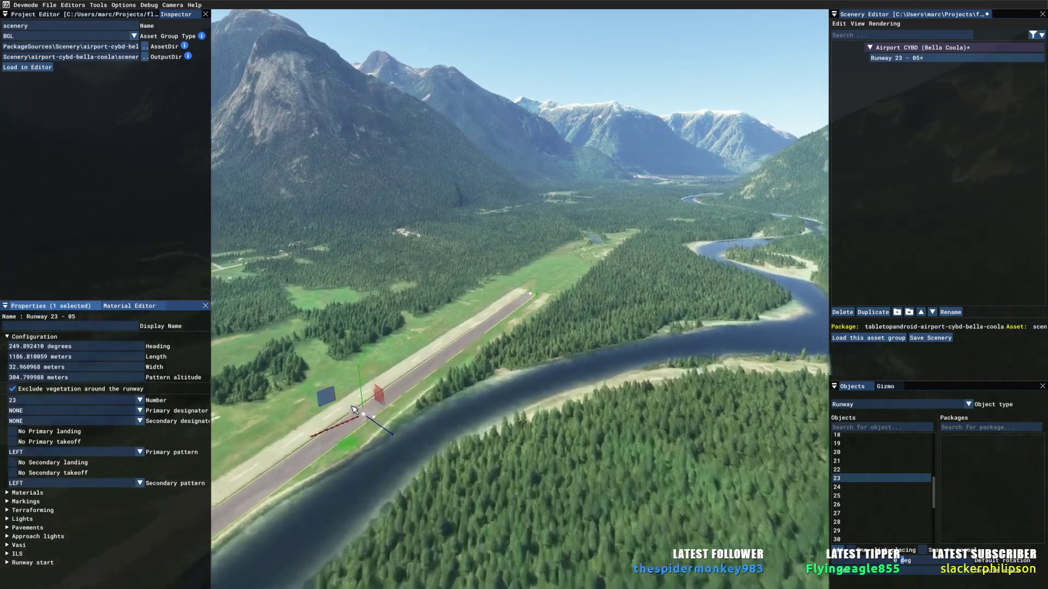
key(a)
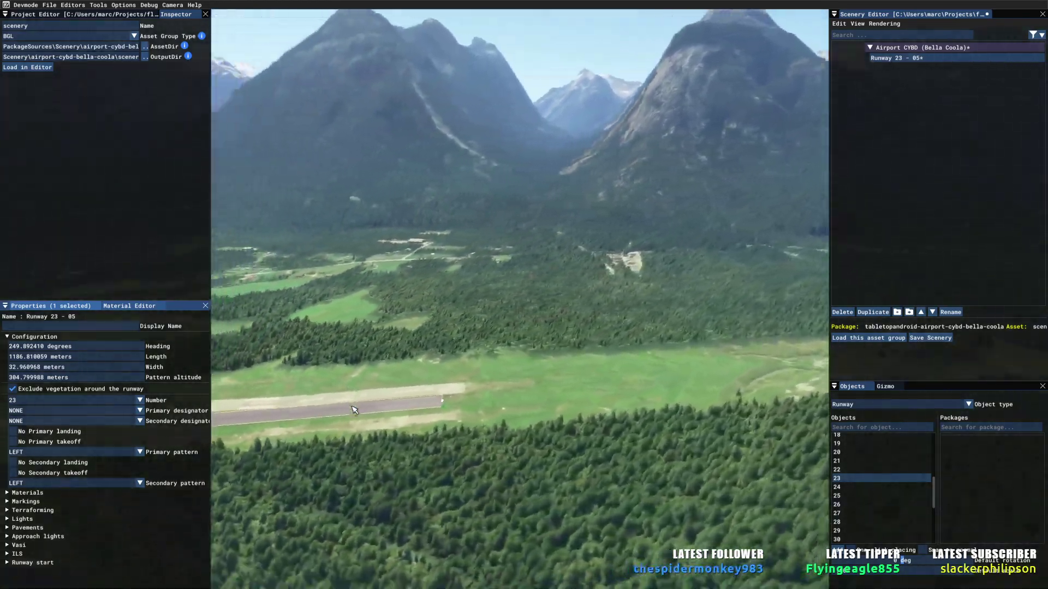
key(w)
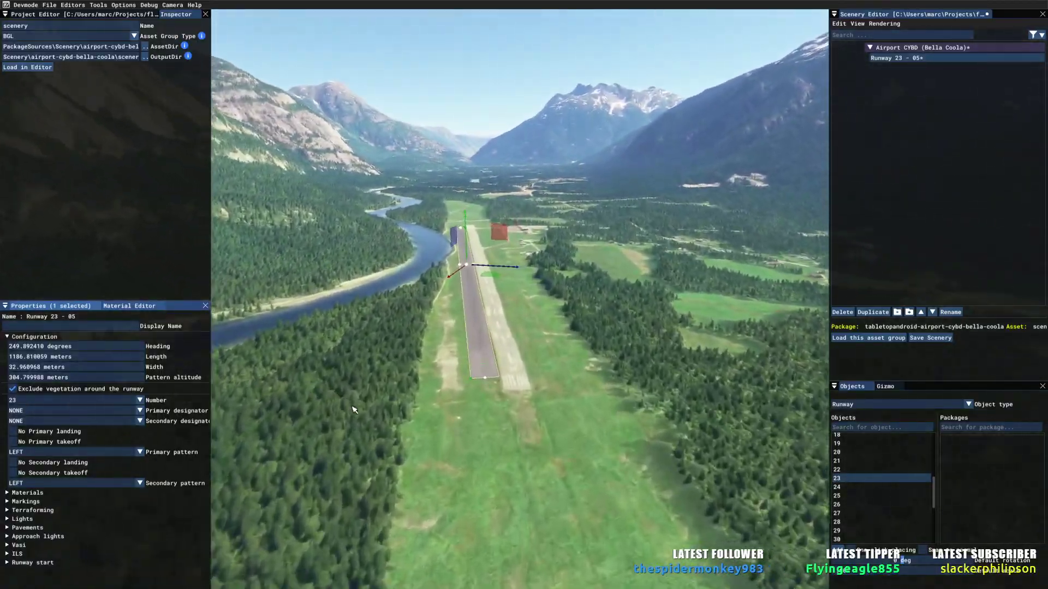
key(s)
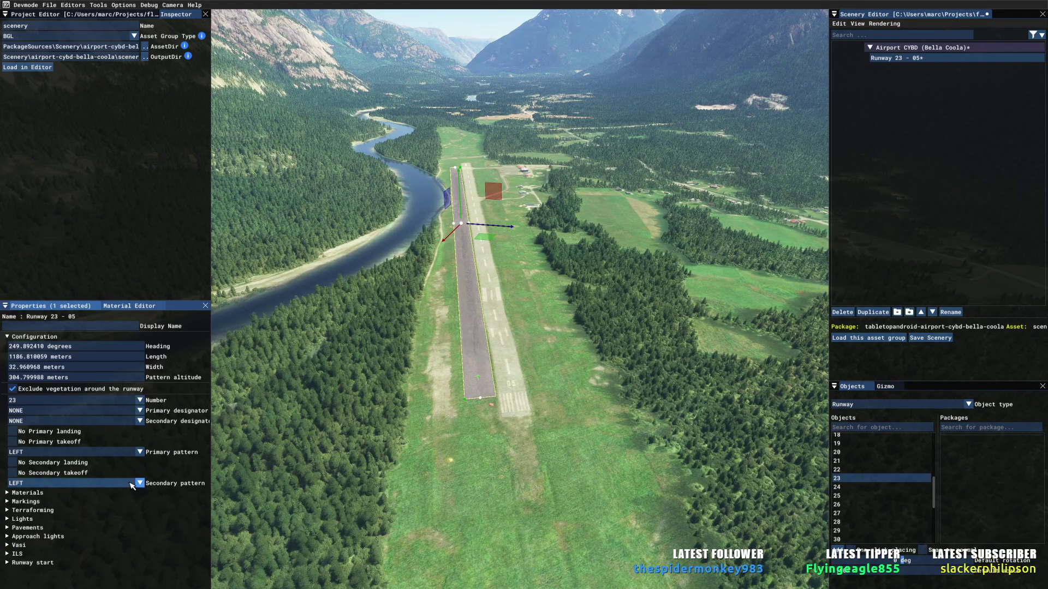
Set the runway's secondary traffic pattern to RIGHT and save the scenery.
click(132, 484)
click(96, 503)
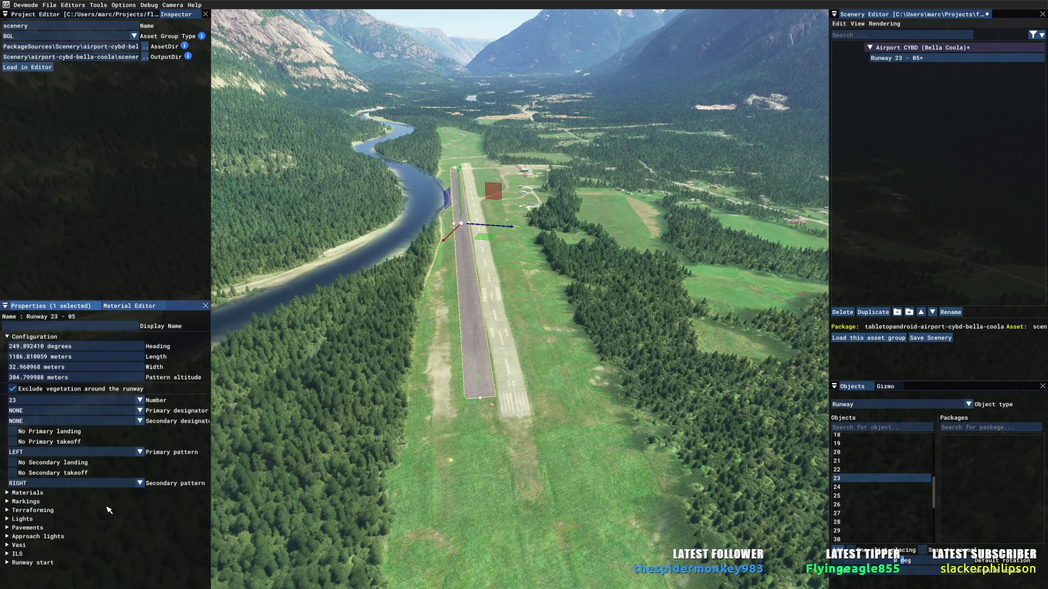
key(w)
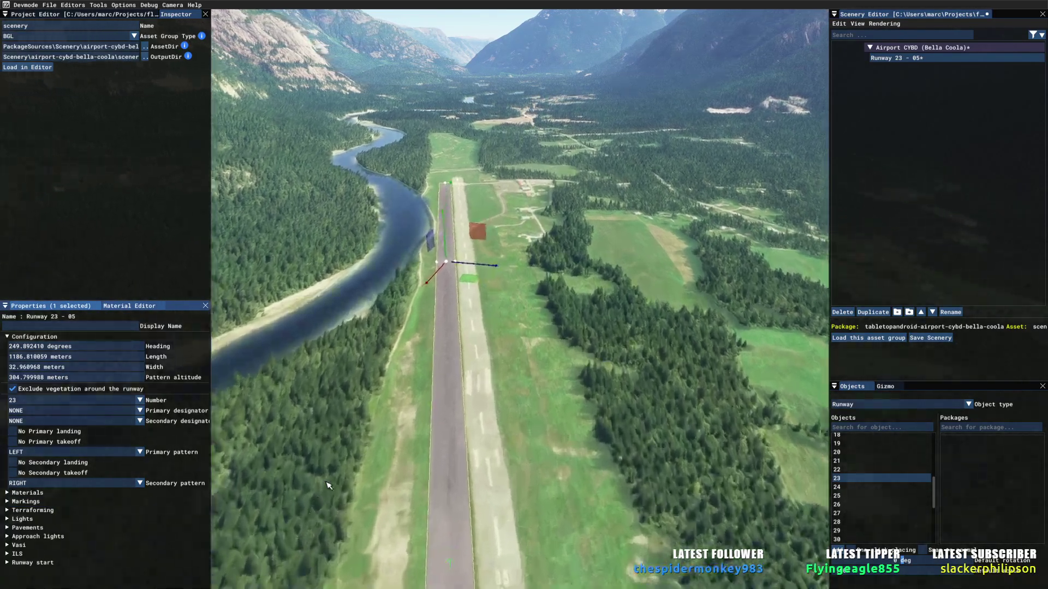
key(d)
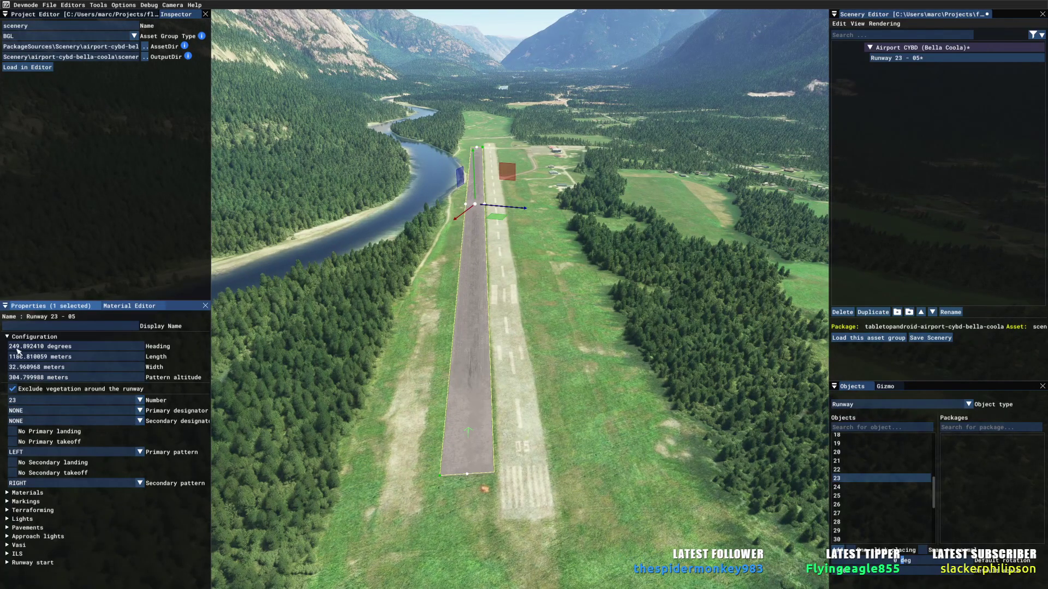
click(22, 337)
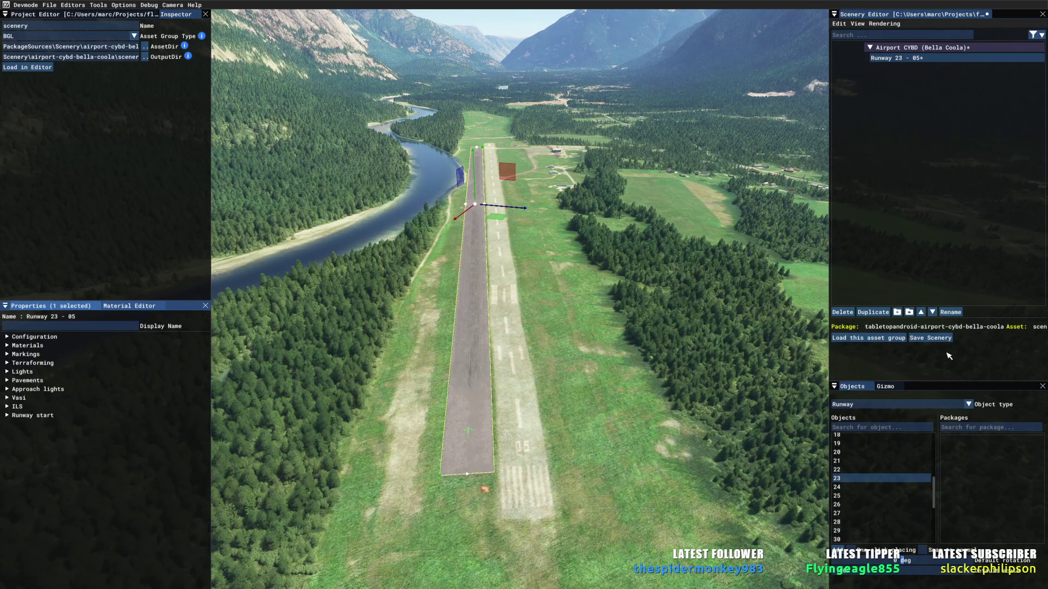
click(931, 338)
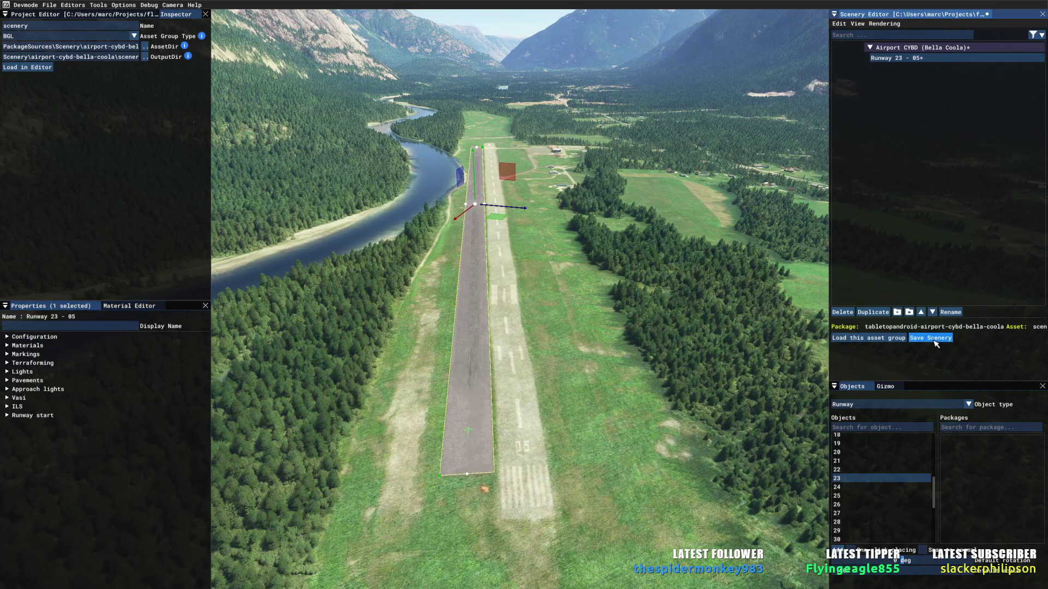
Expand the runway's Markings section, then switch over to Chrome.
click(8, 346)
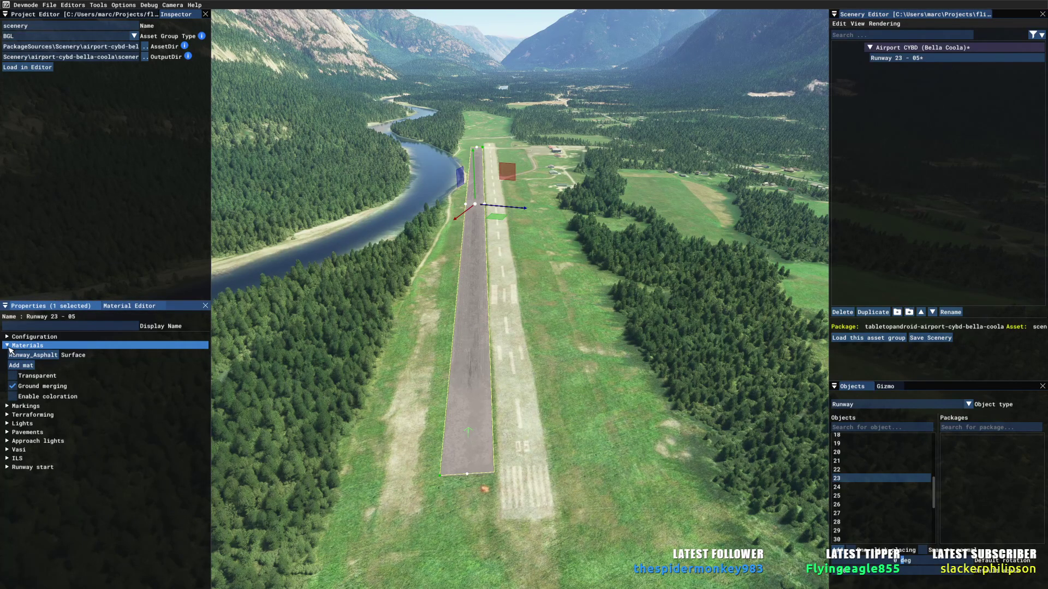
click(9, 346)
click(12, 355)
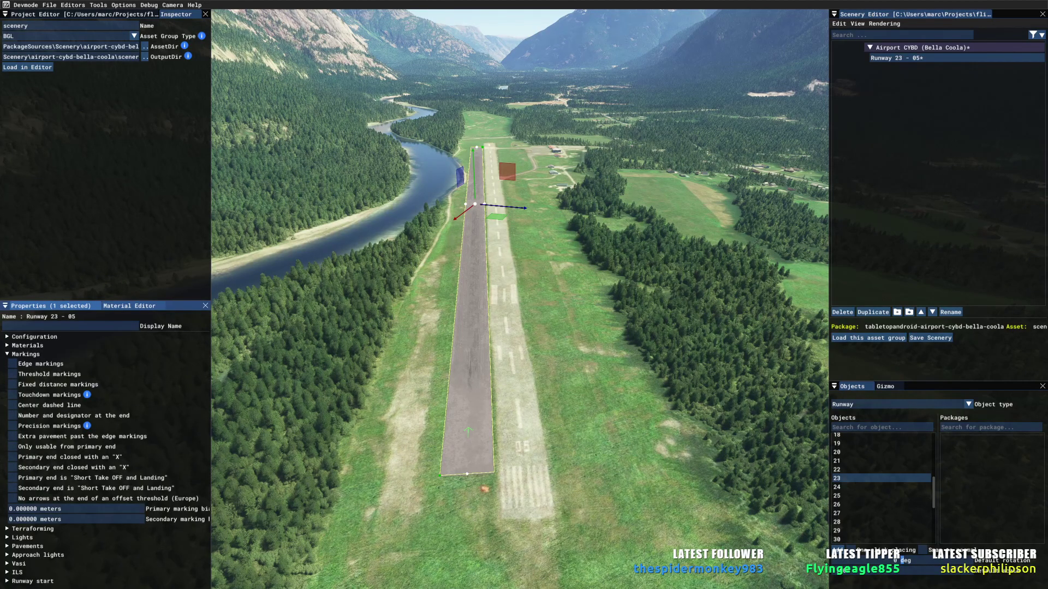
key(alt+Tab)
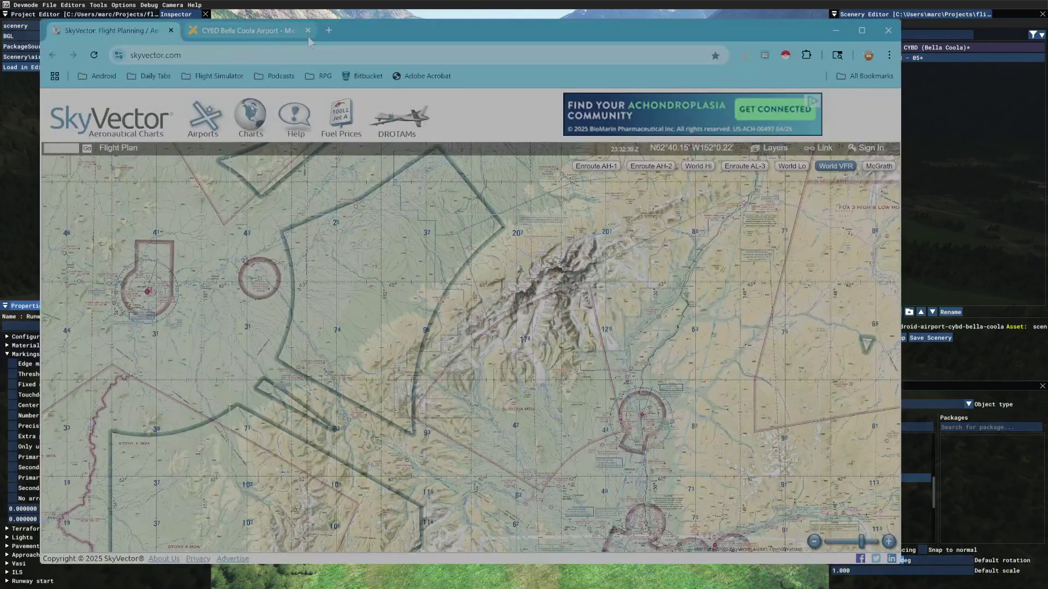
Open Google Maps in a new tab and go to Bella Coola Airport (QBC).
click(325, 31)
text(maps)
key(Return)
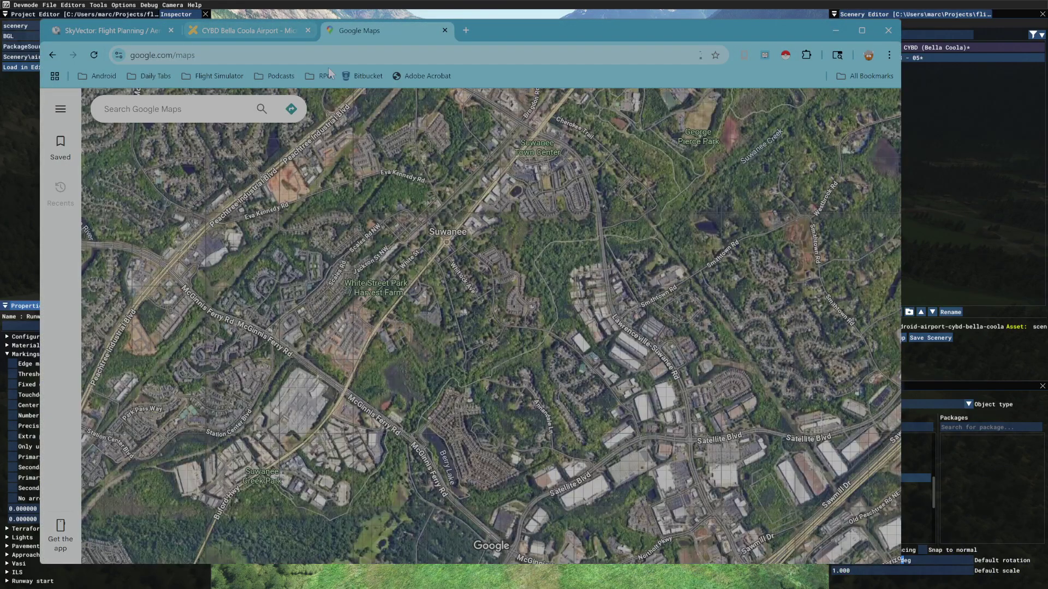
click(209, 113)
text(bella coola airport)
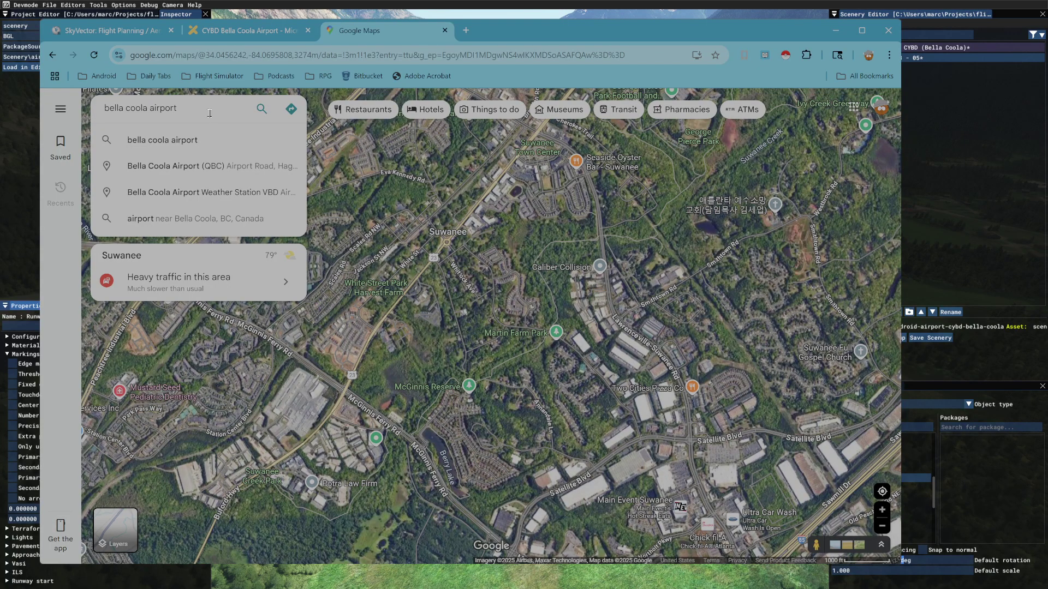
key(Down)
key(Return)
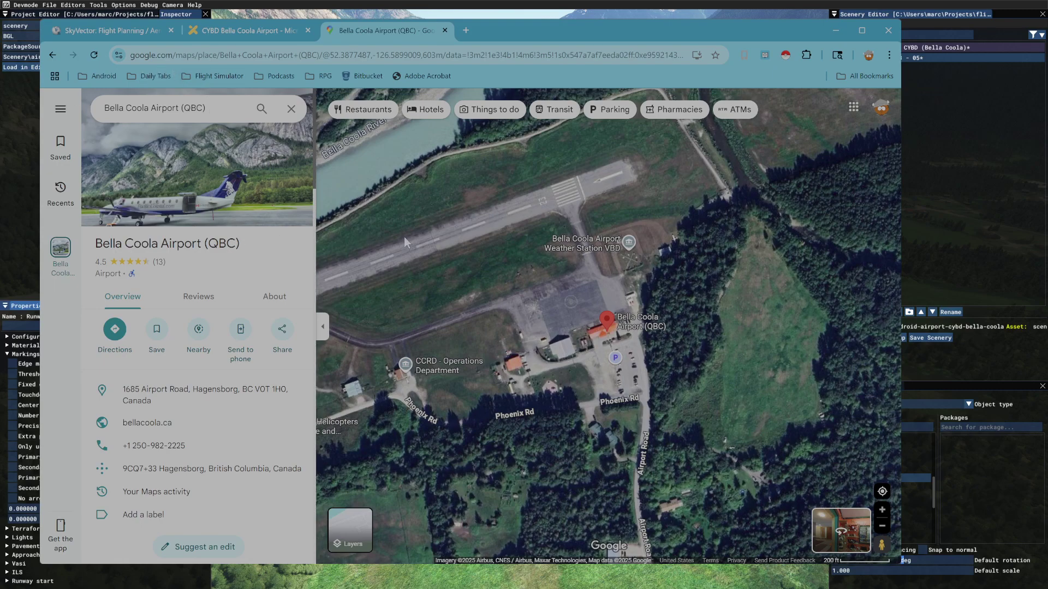
Zoom in on the satellite imagery and pan along the runway's markings, then return to the sim.
scroll(404, 237, up, 1)
click(323, 327)
scroll(348, 287, up, 4)
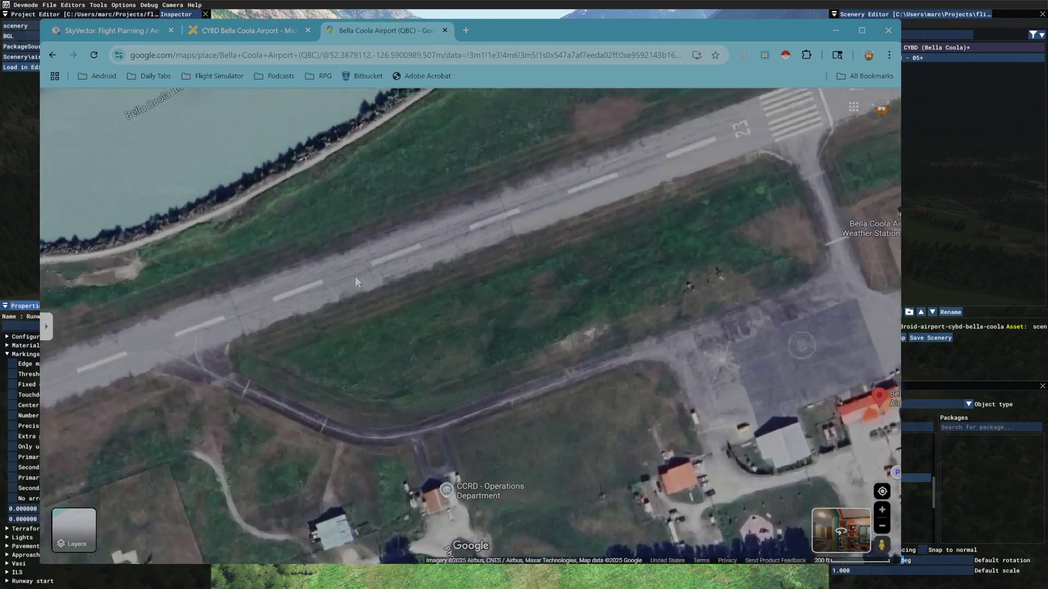
scroll(347, 293, up, 2)
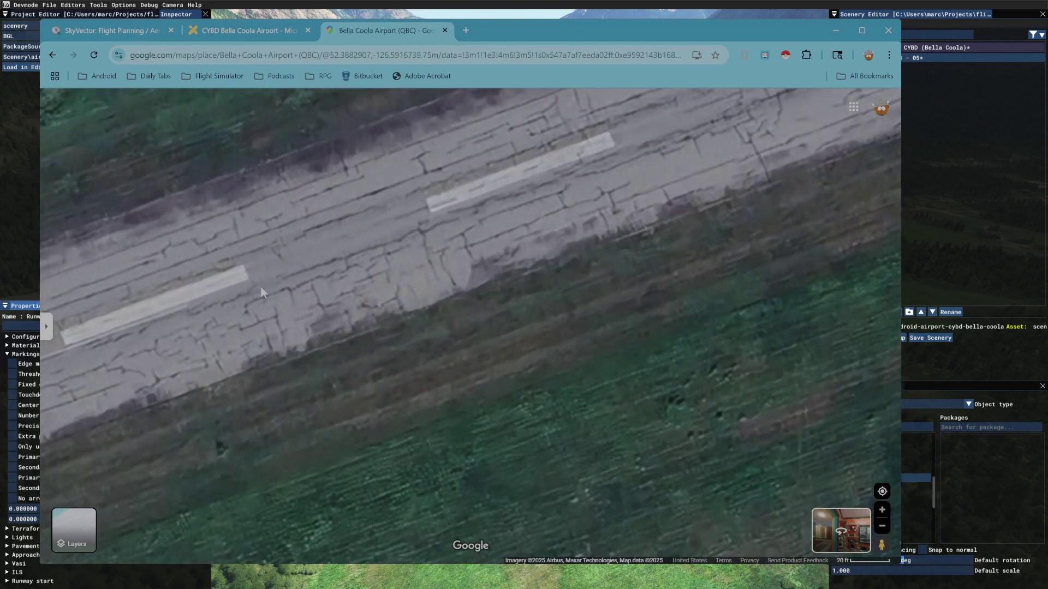
scroll(397, 287, up, 1)
drag(398, 287, 469, 268)
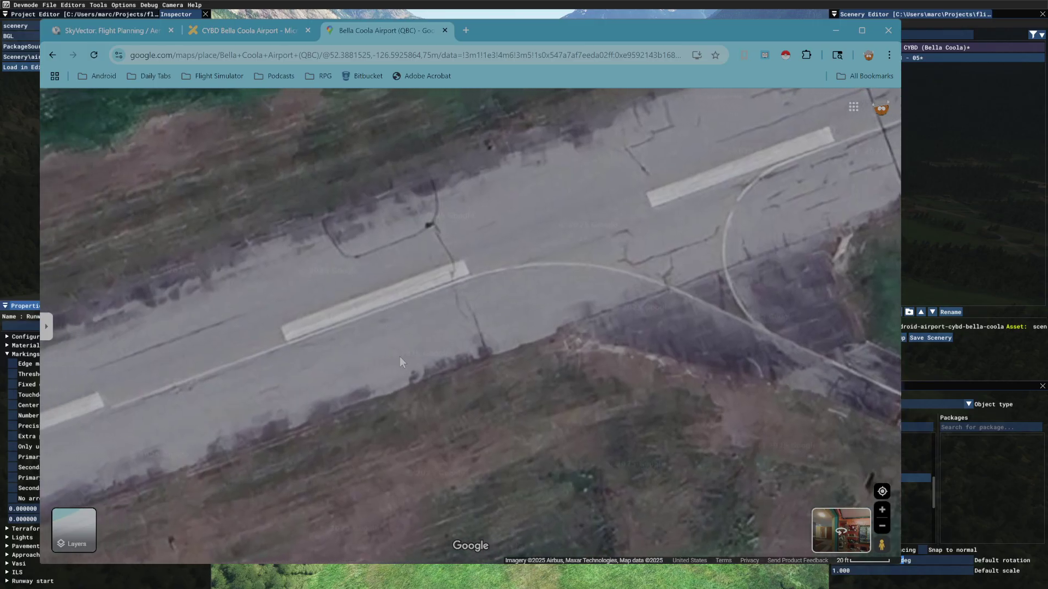
drag(257, 276, 499, 257)
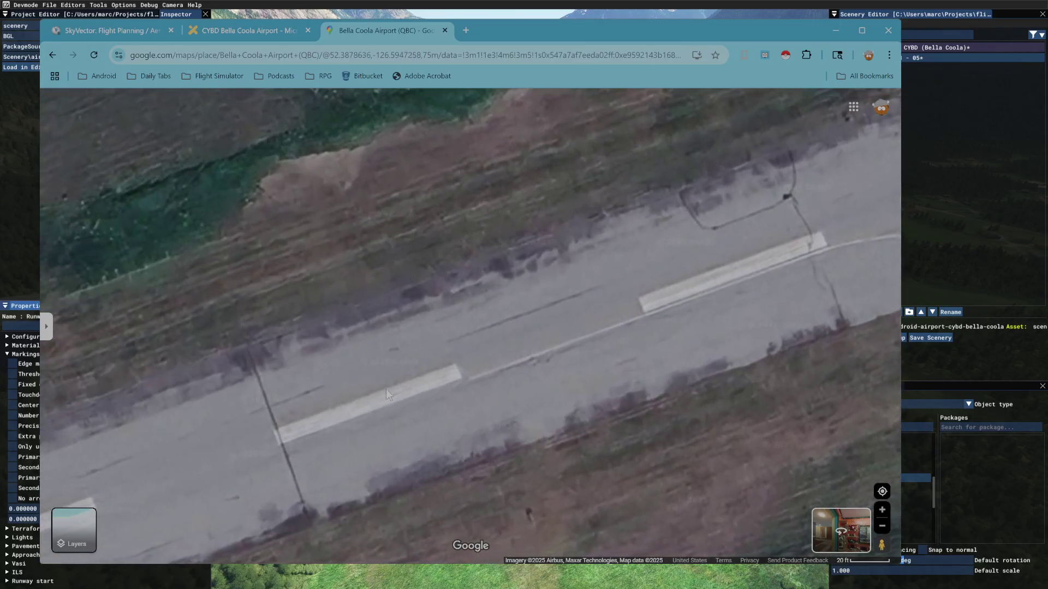
drag(381, 391, 410, 374)
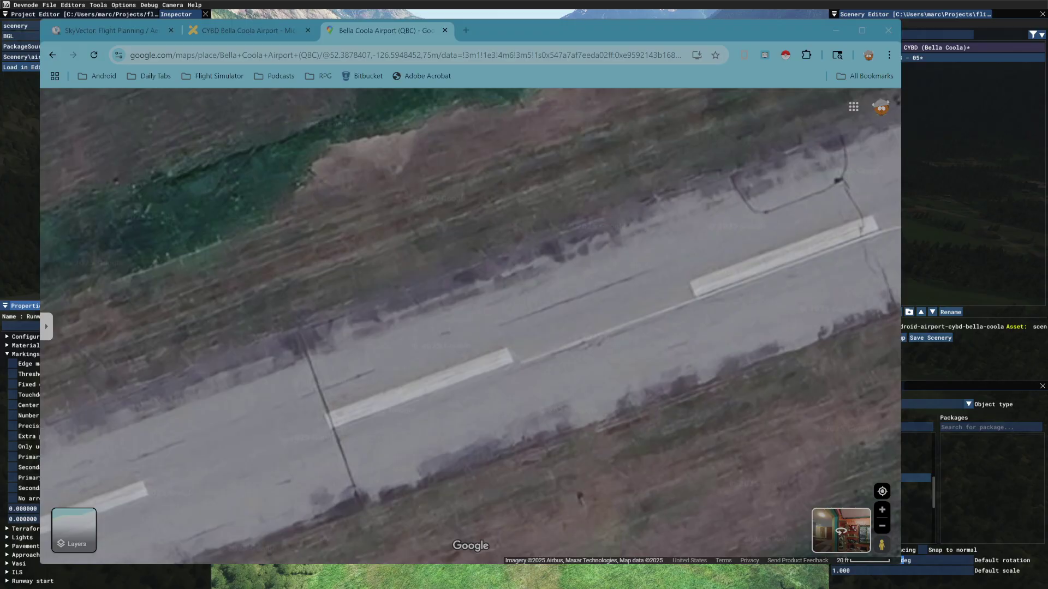
key(alt+Tab)
Tick Edge, Threshold, Fixed distance, Touchdown markings and Center dashed line on Runway 23 - 05.
key(w)
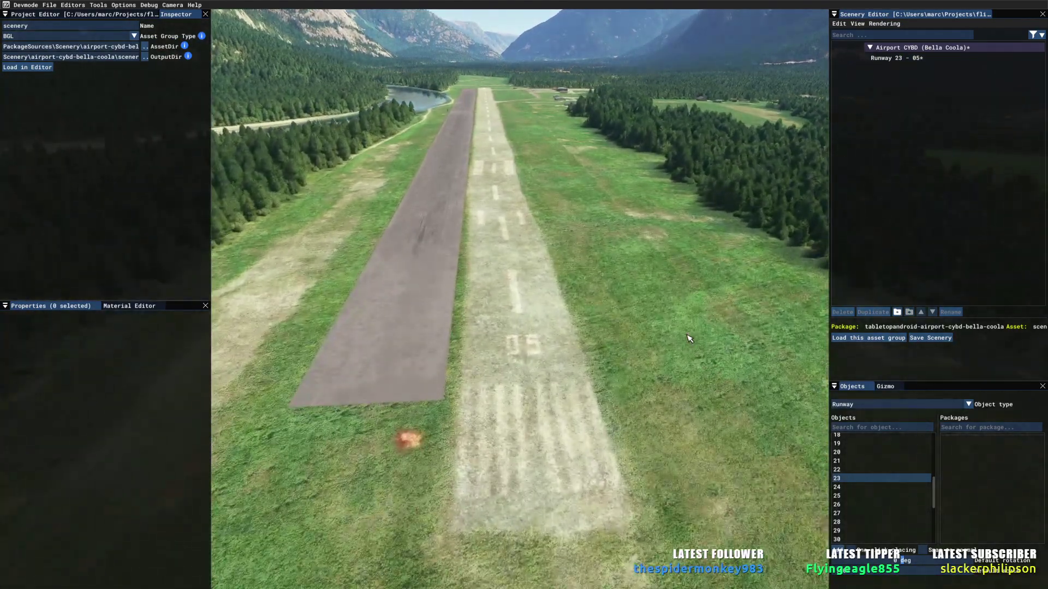
key(s)
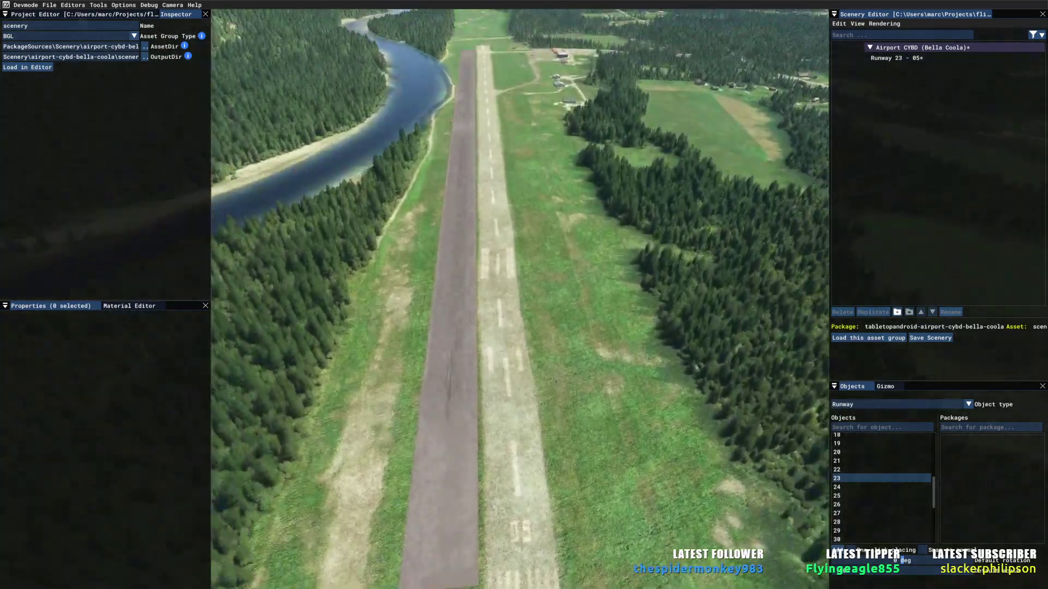
key(s)
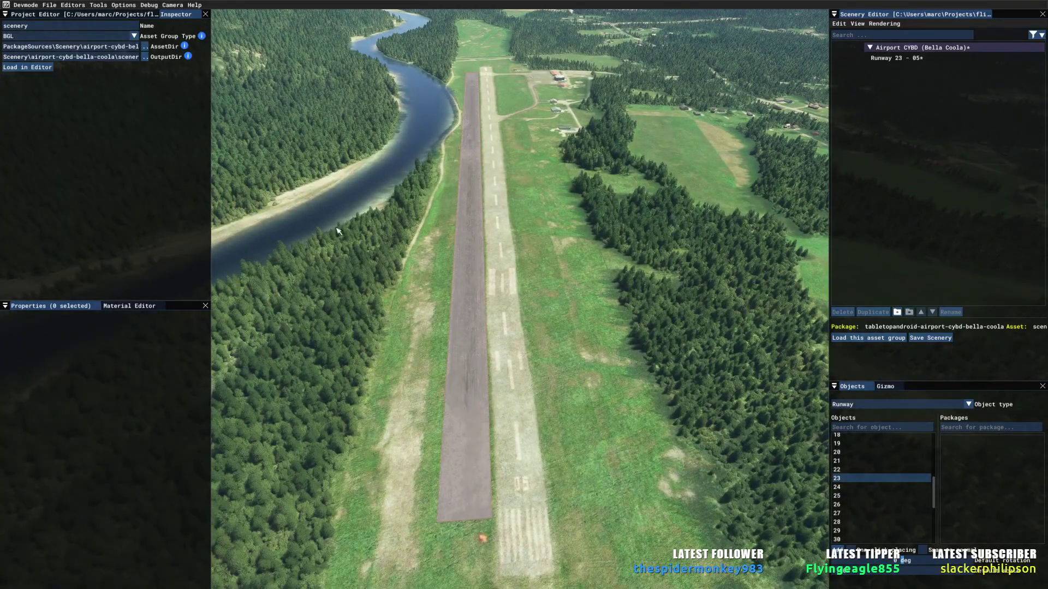
click(463, 318)
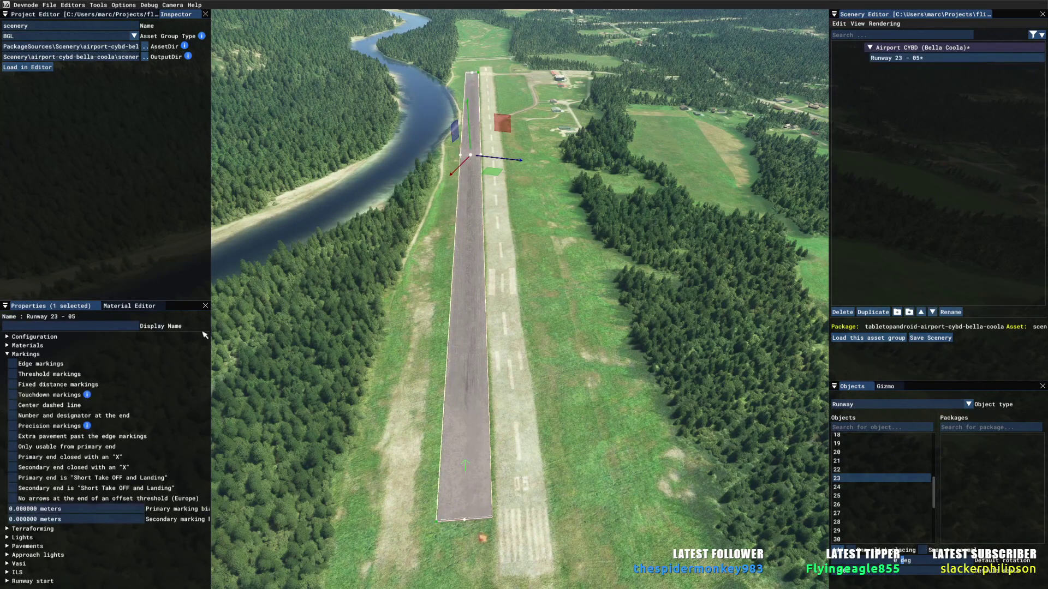
click(34, 366)
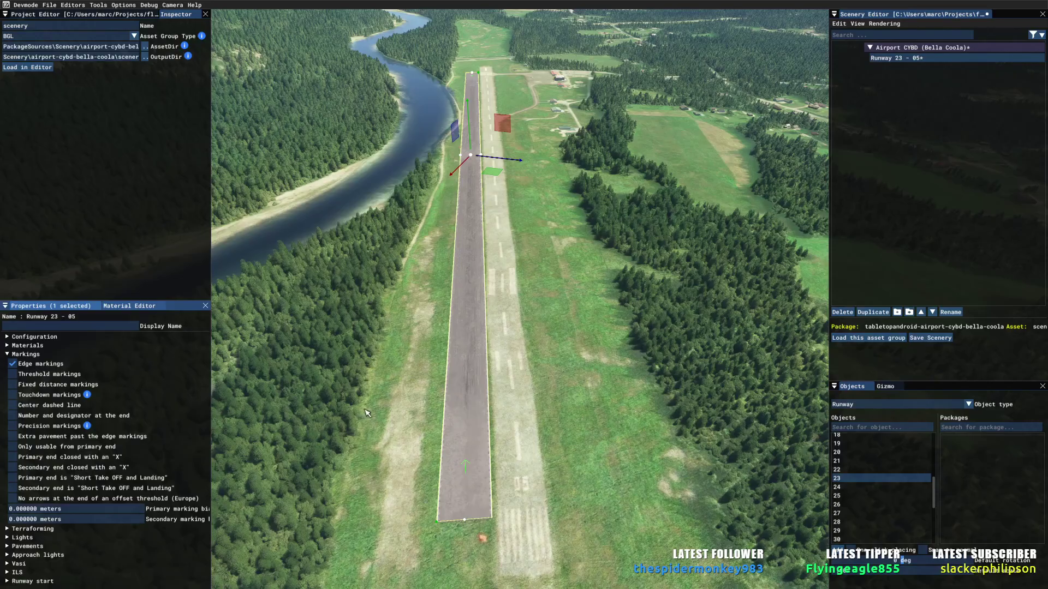
click(58, 378)
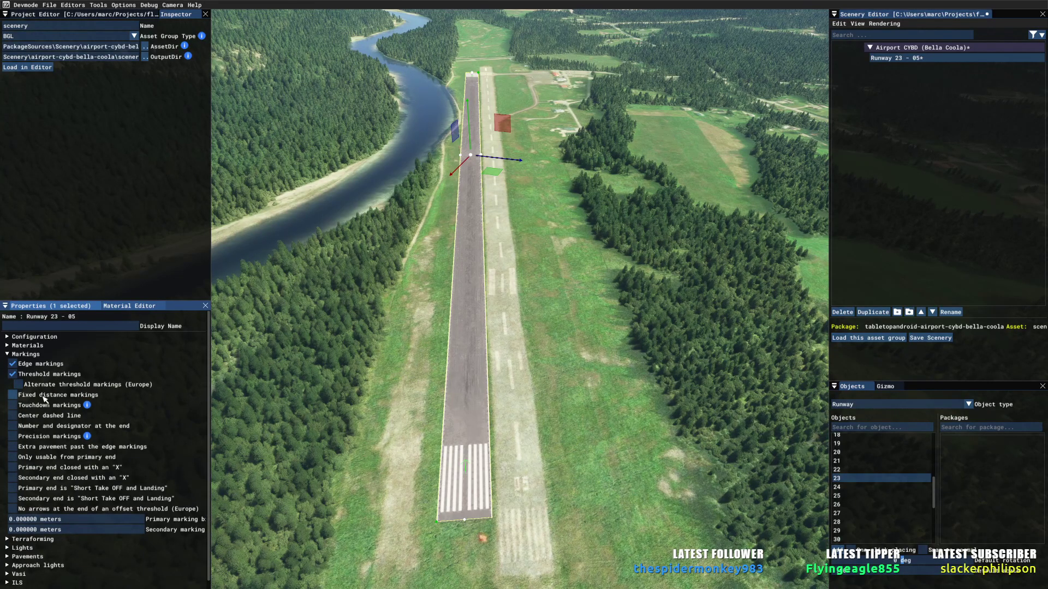
click(45, 396)
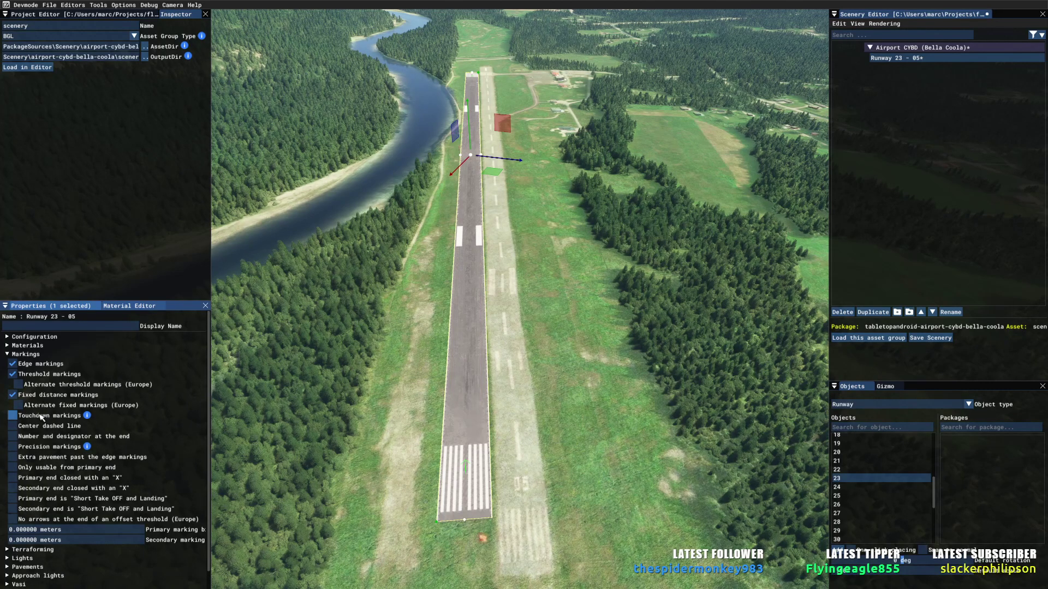
click(40, 416)
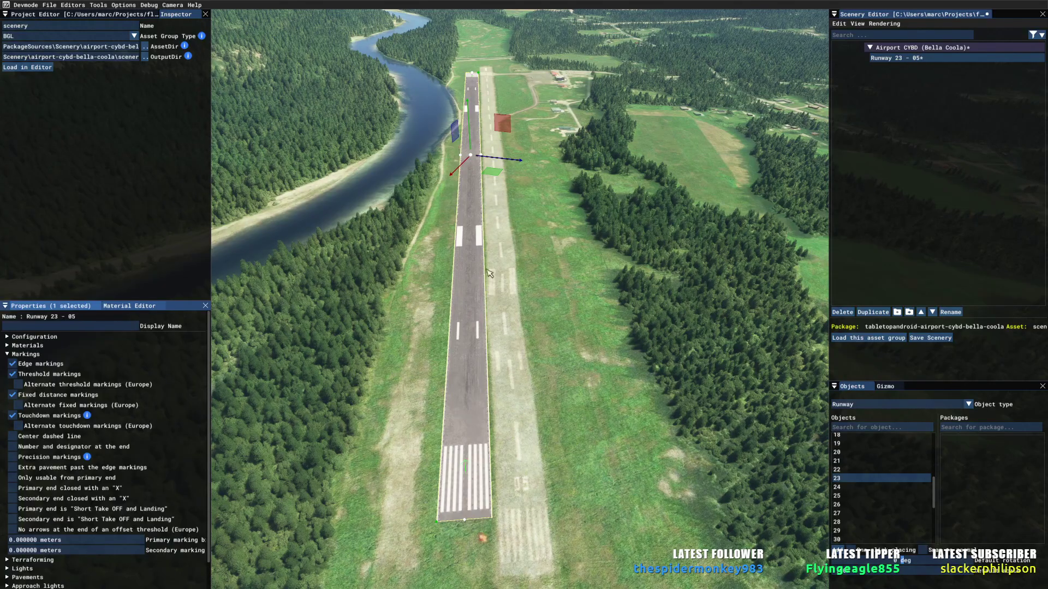
click(67, 440)
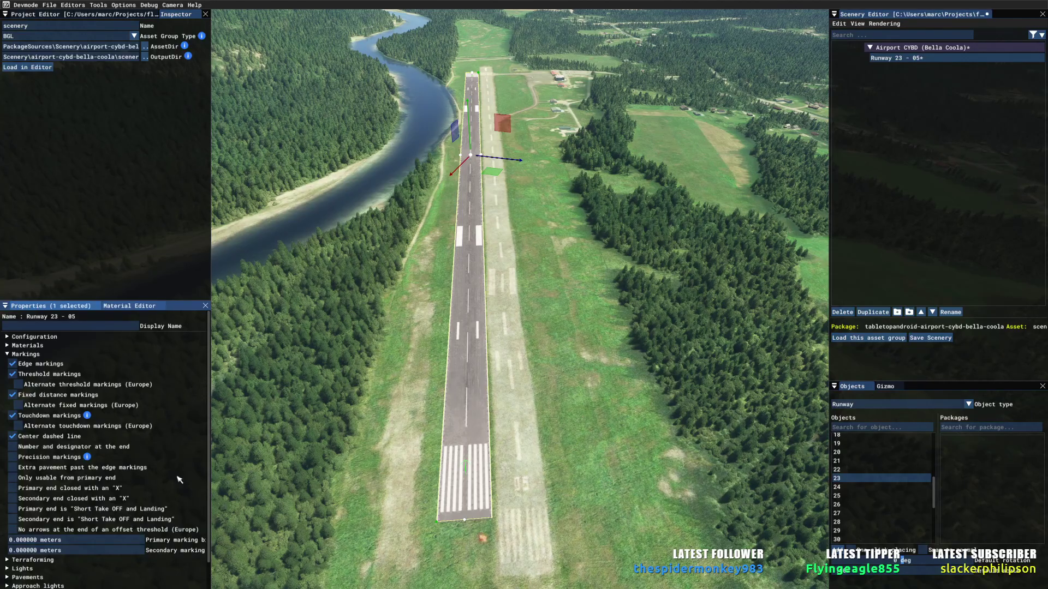
Extend the runway's near end outward past its threshold stripes.
scroll(472, 474, down, 3)
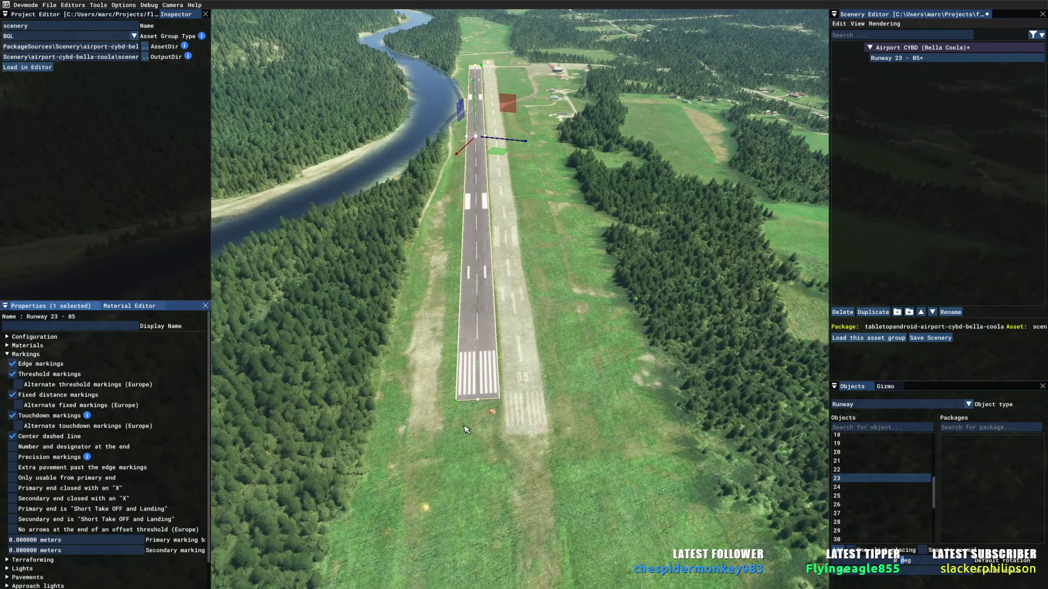
scroll(466, 431, up, 5)
scroll(467, 430, up, 3)
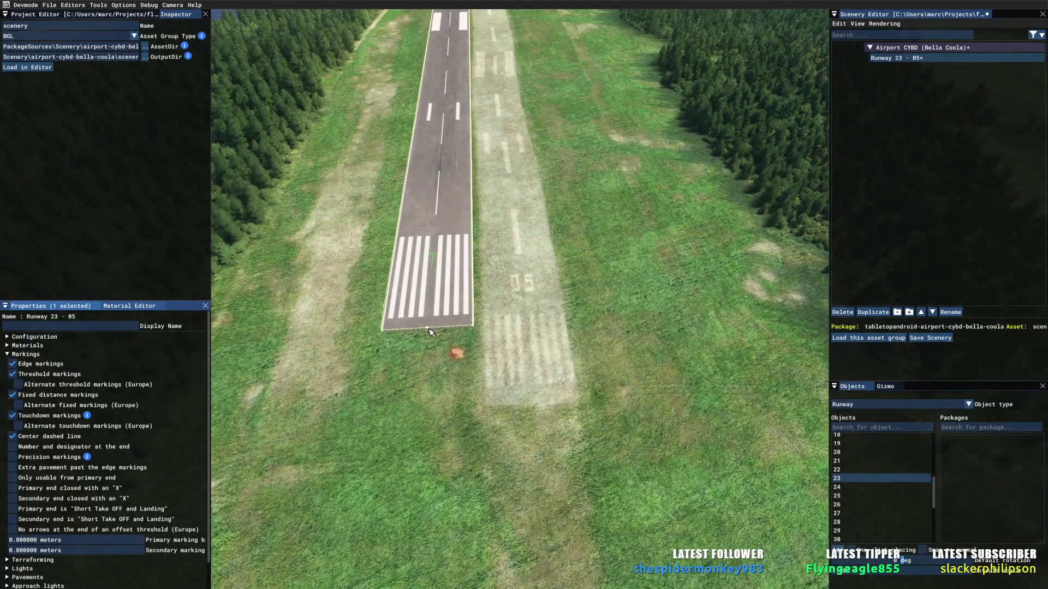
click(427, 329)
drag(444, 362, 447, 455)
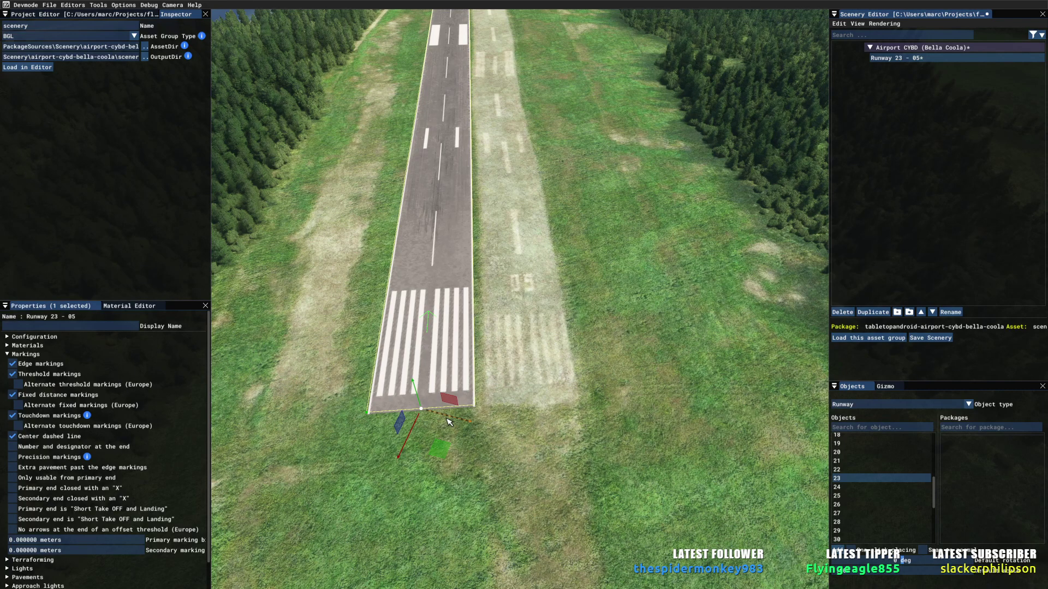
Fly the camera to the runway's opposite threshold beside the apron.
key(r)
key(w)
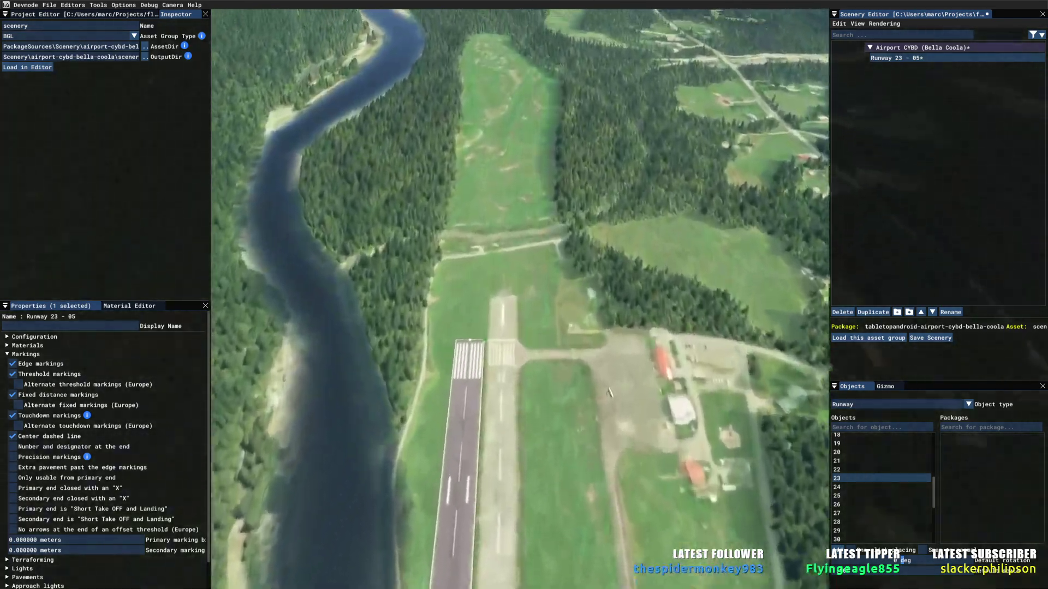
key(a)
right_drag(449, 422, 820, 437)
key(a)
key(a)
key(w)
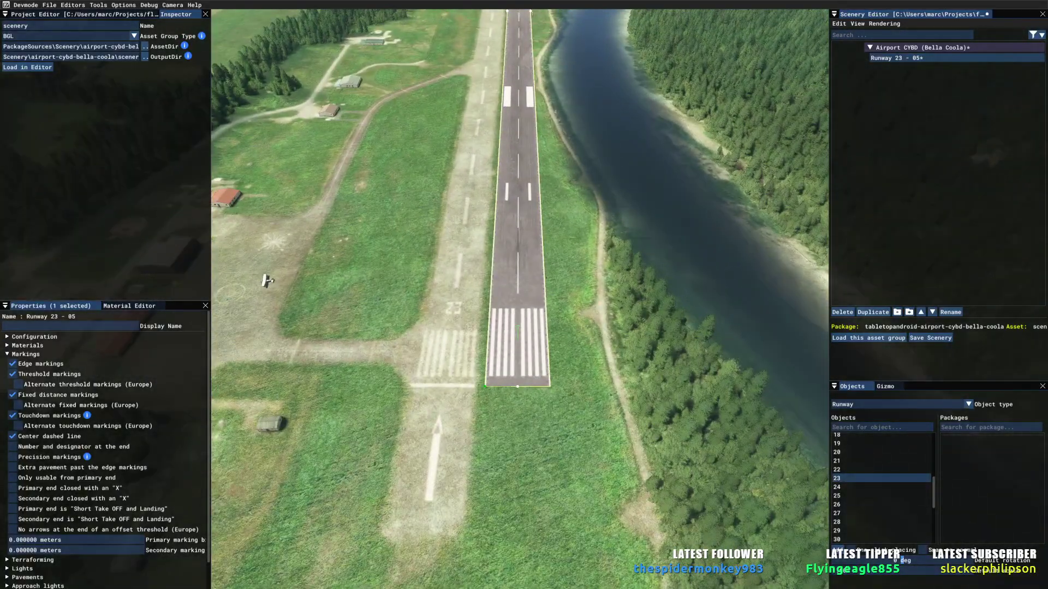
key(a)
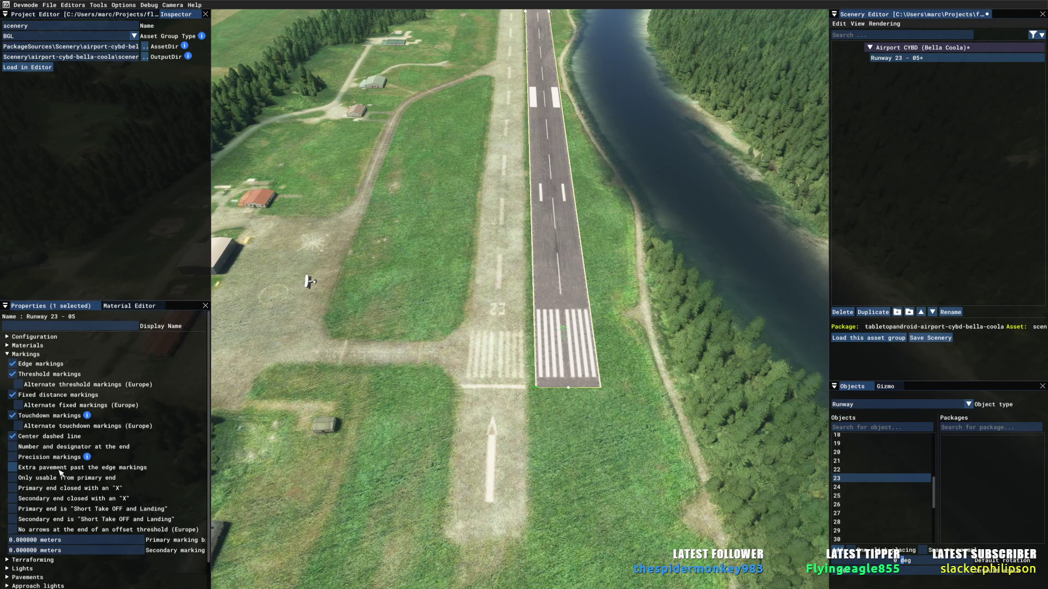
click(61, 471)
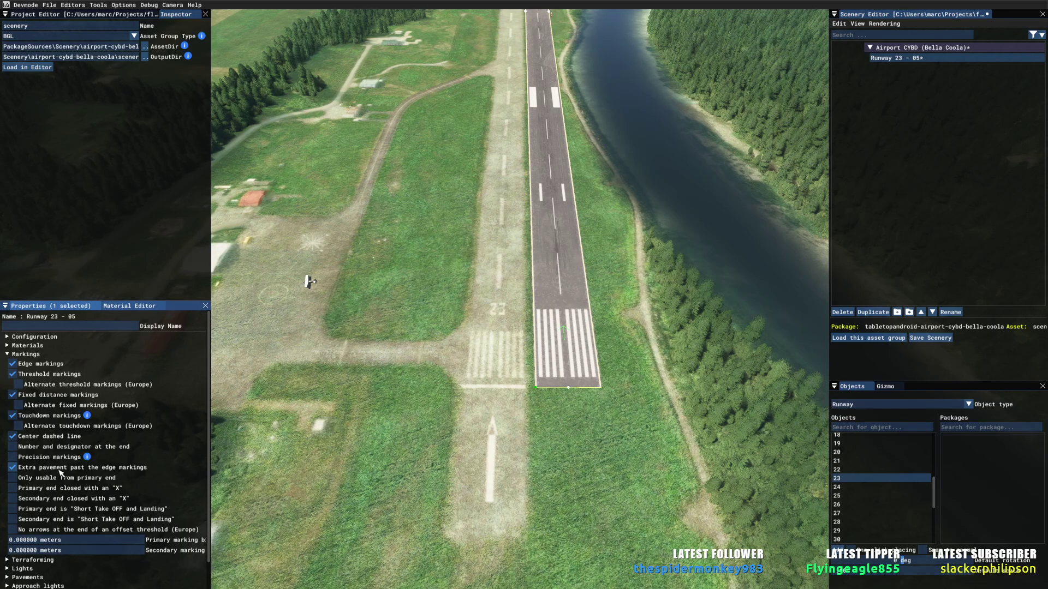
click(61, 470)
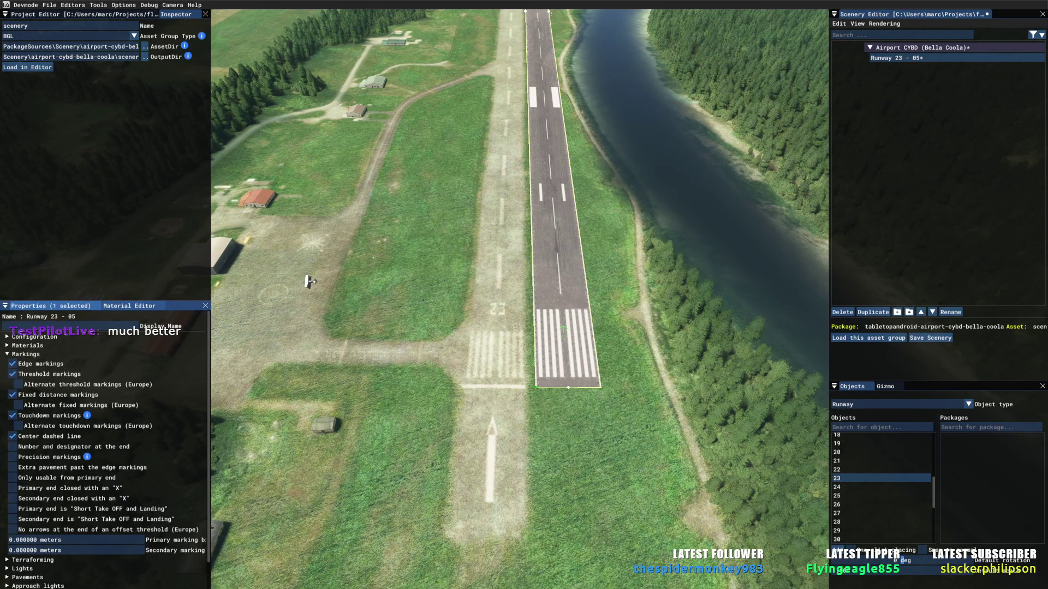
Switch from the simulator to the Chrome window showing SkyVector.
key(alt+Tab)
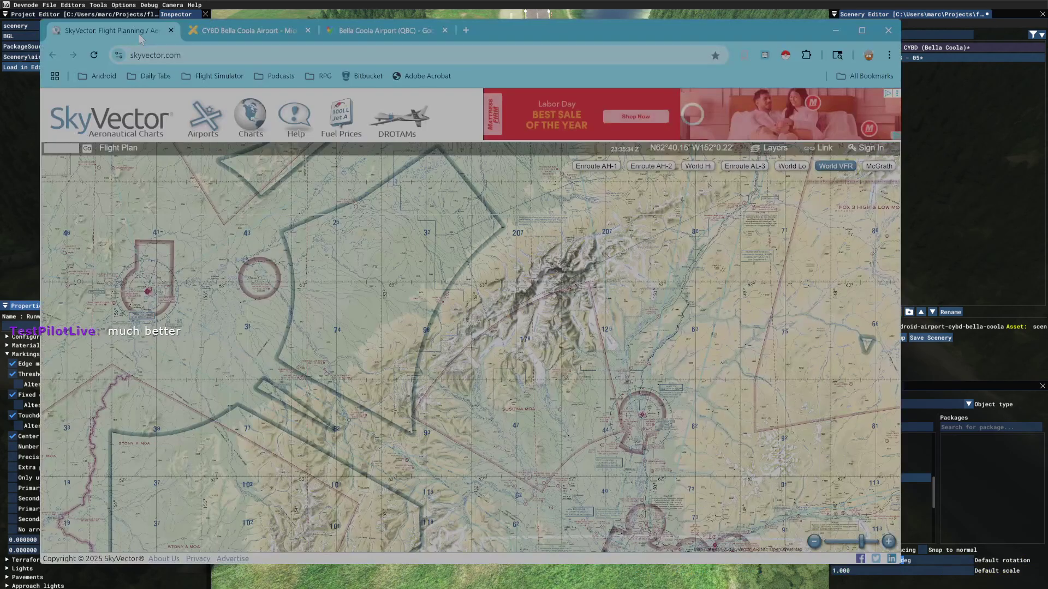
Load the ULSB Solntsev Bereg addon page from flightsim.to in a new tab.
click(470, 30)
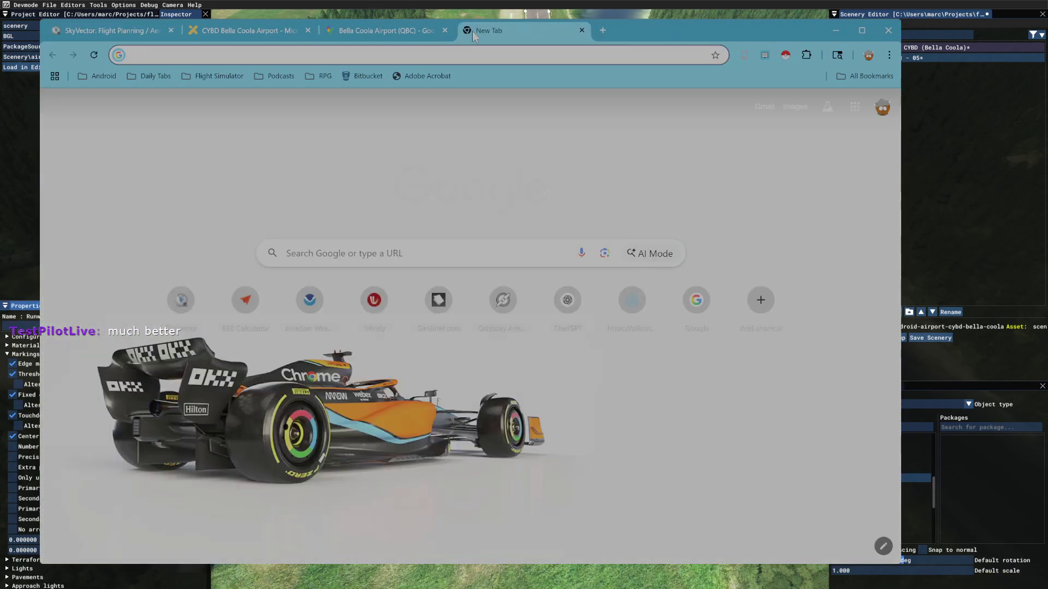
text(https://flightsim.to/file/90205/ulsb-solntsev-bereg-fictional)
key(Return)
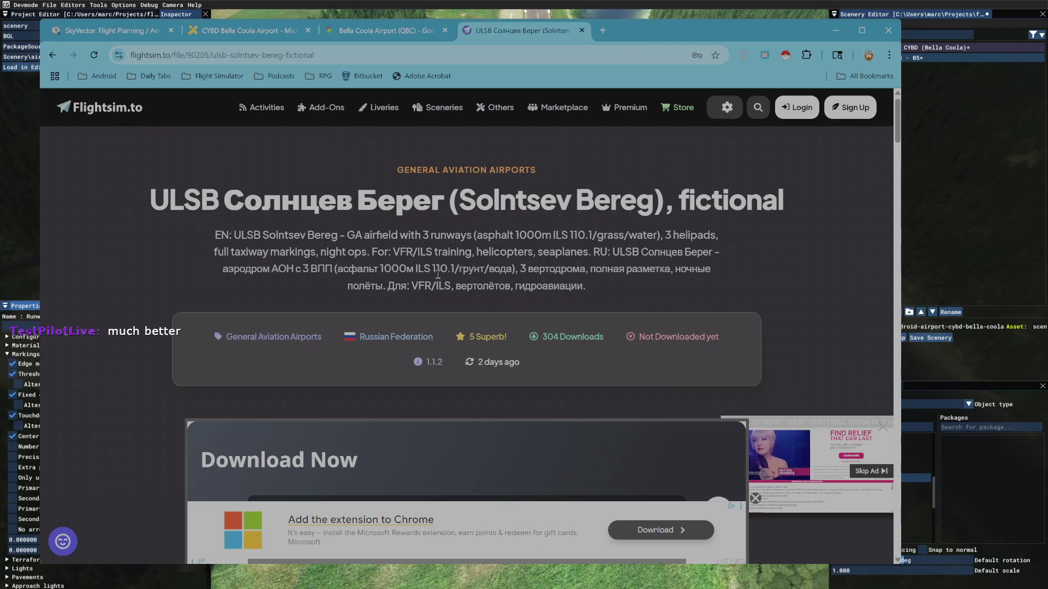
Browse the addon's screenshots and feature description, skipping the video advert.
scroll(172, 296, down, 4)
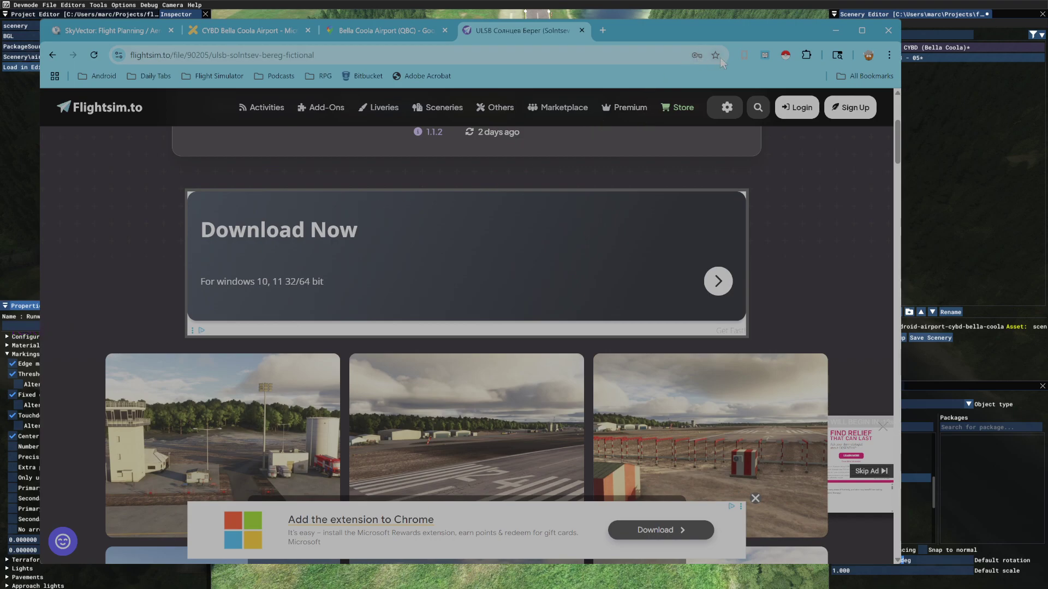
scroll(168, 256, down, 3)
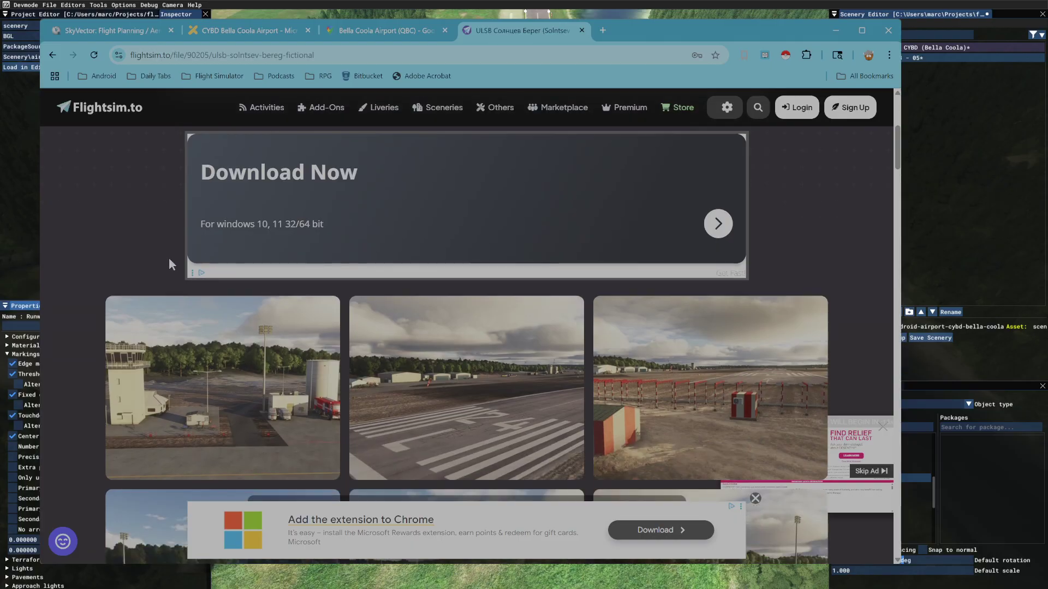
scroll(144, 265, down, 1)
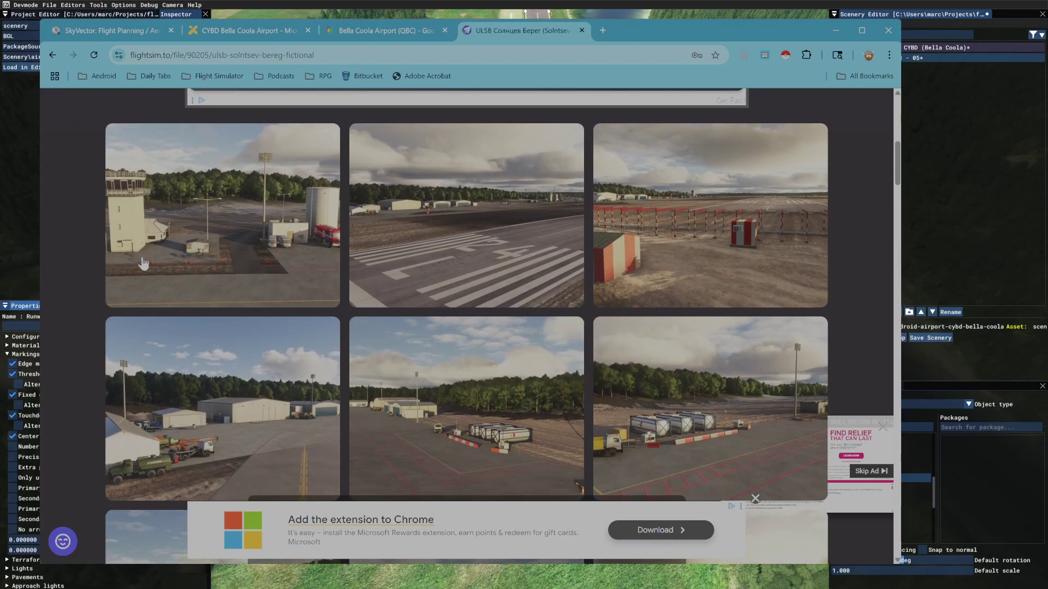
scroll(144, 263, down, 2)
scroll(145, 262, down, 2)
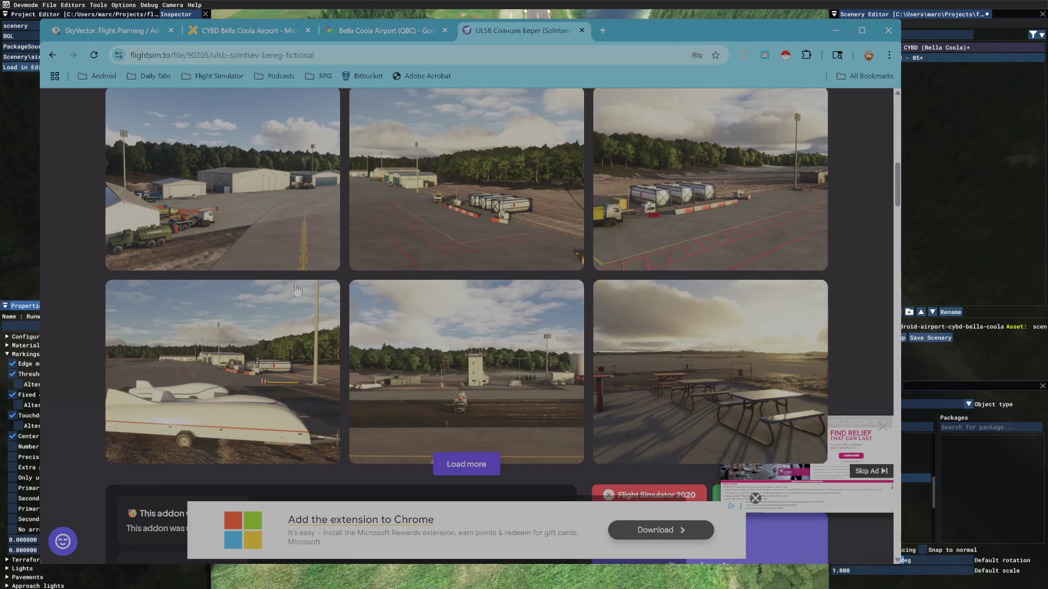
scroll(590, 333, down, 5)
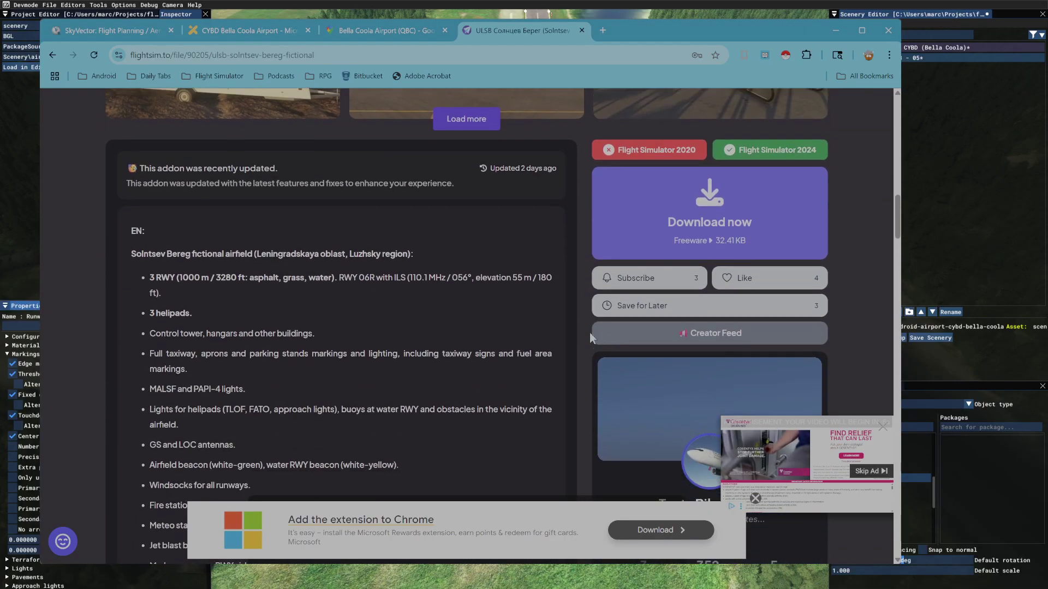
scroll(589, 332, down, 1)
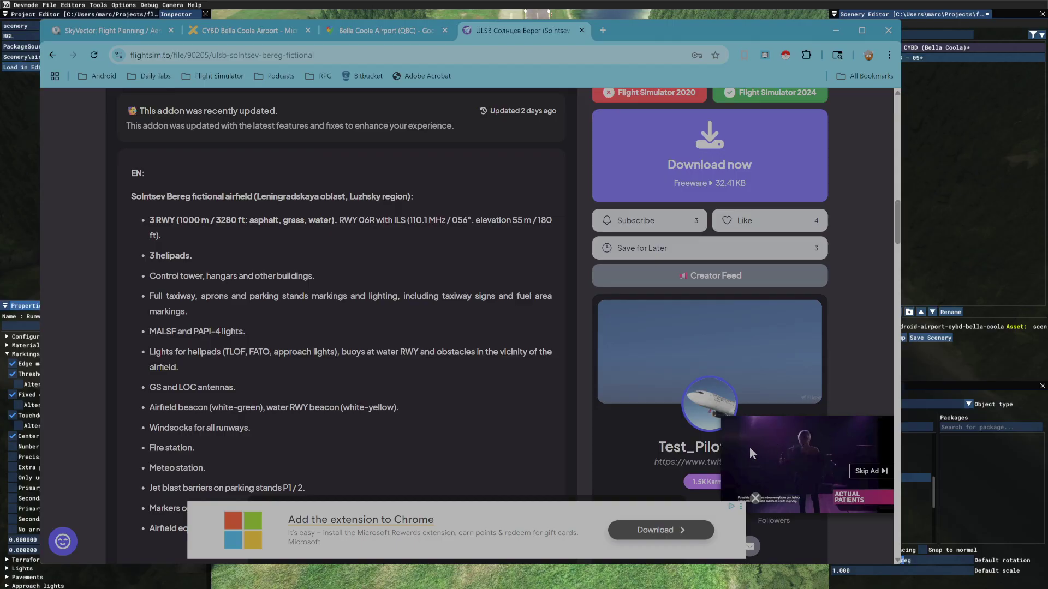
click(871, 473)
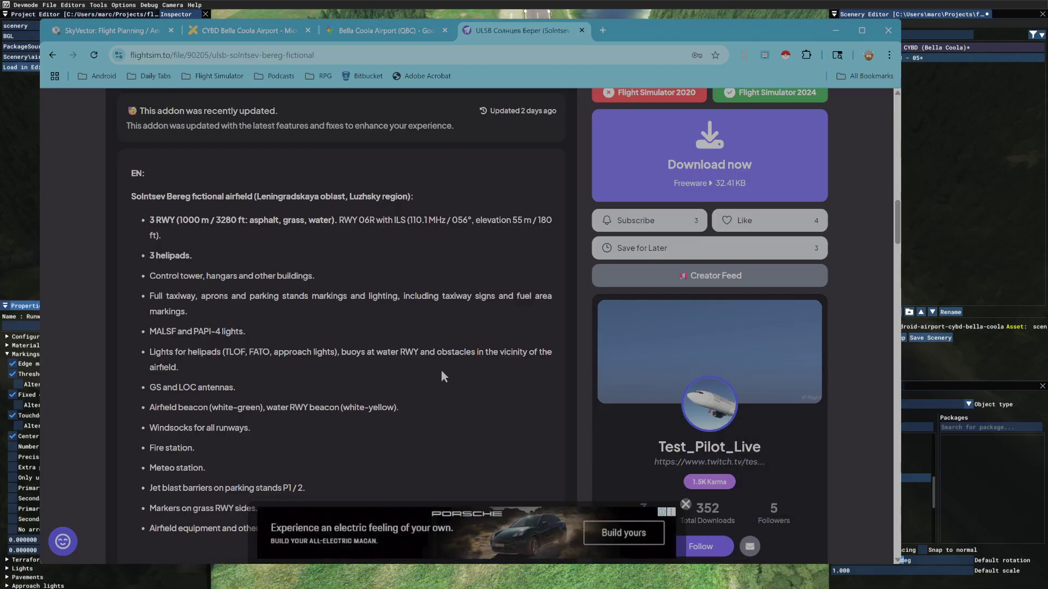
scroll(441, 369, up, 1)
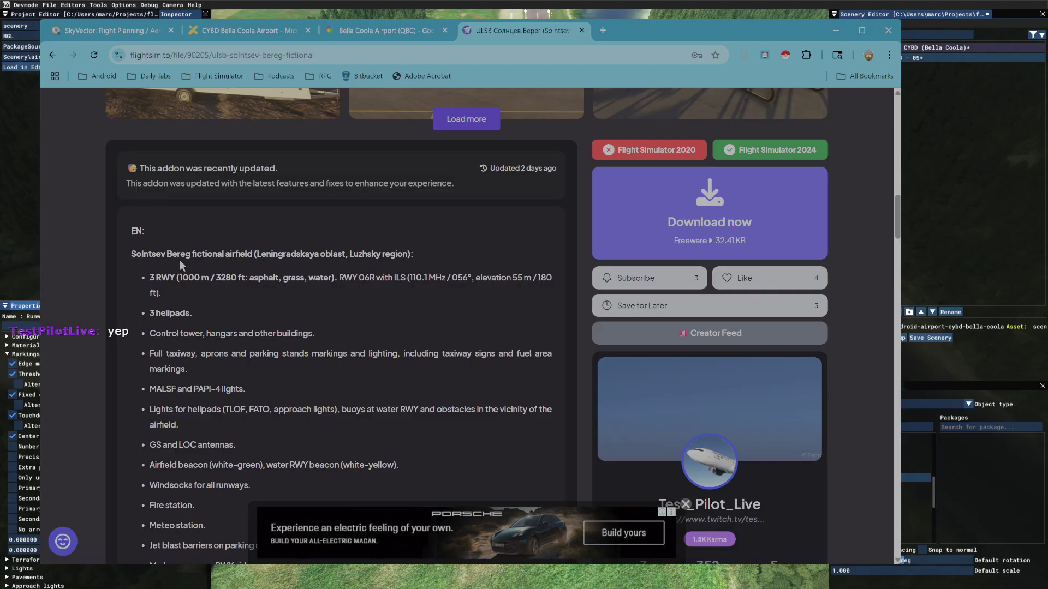
scroll(261, 310, down, 3)
scroll(262, 316, down, 2)
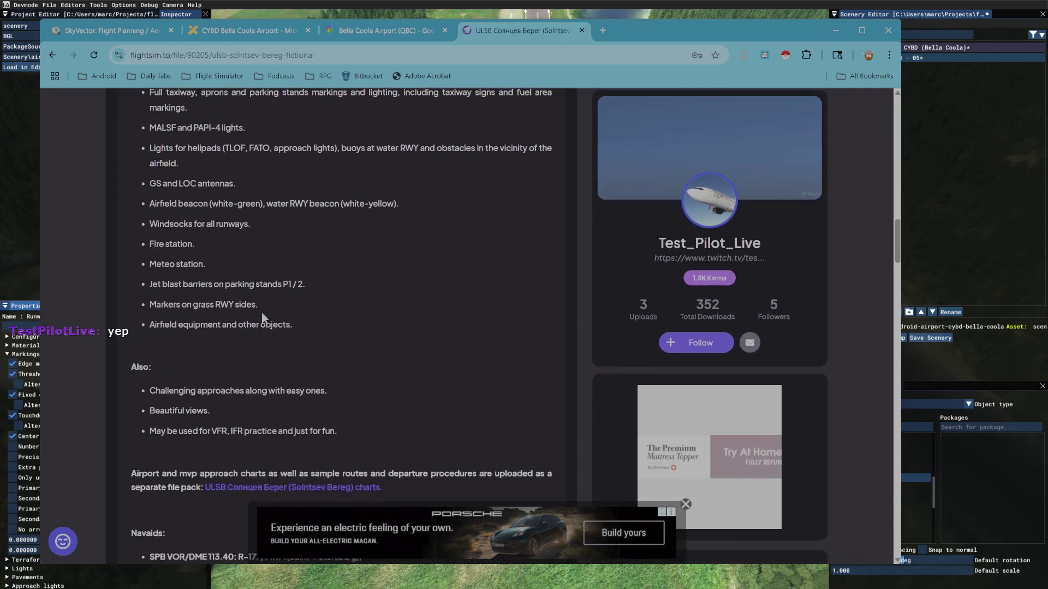
scroll(229, 327, down, 3)
scroll(218, 336, down, 1)
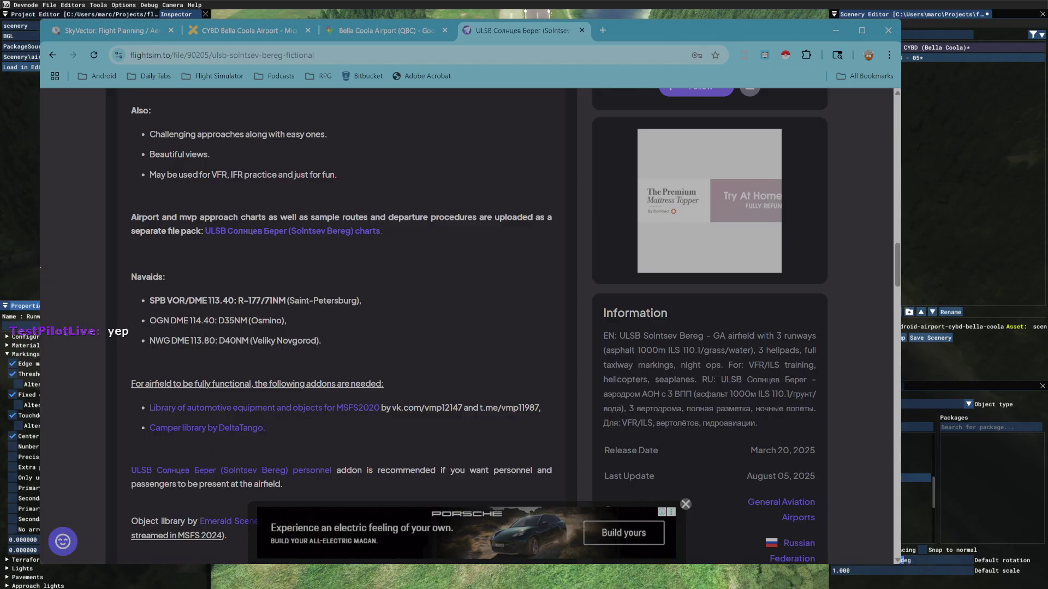
click(33, 289)
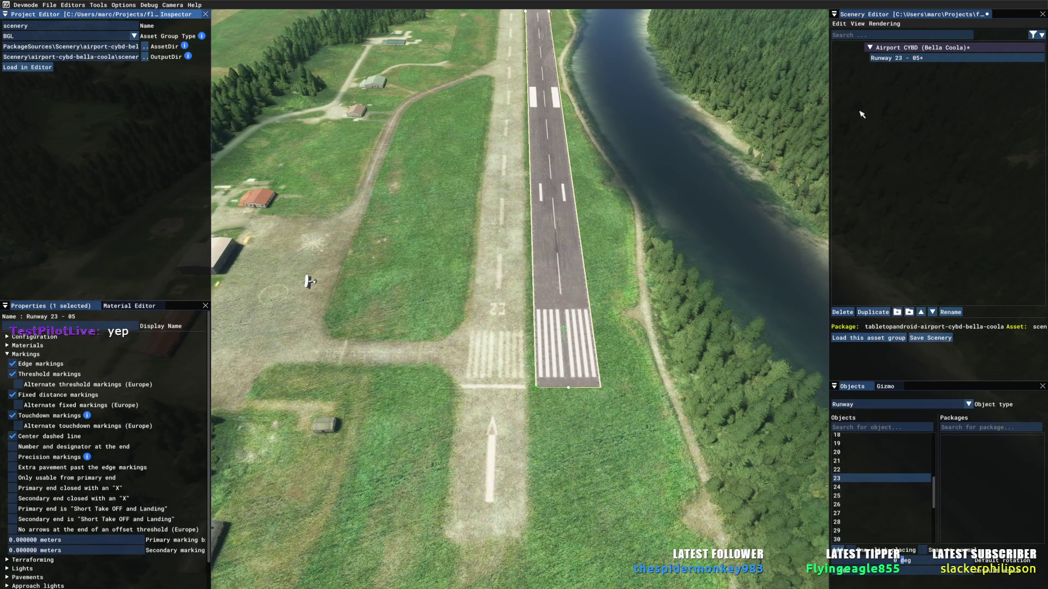
Show the CYBD Bella Coola airport's properties with its Frequencies section expanded.
click(895, 48)
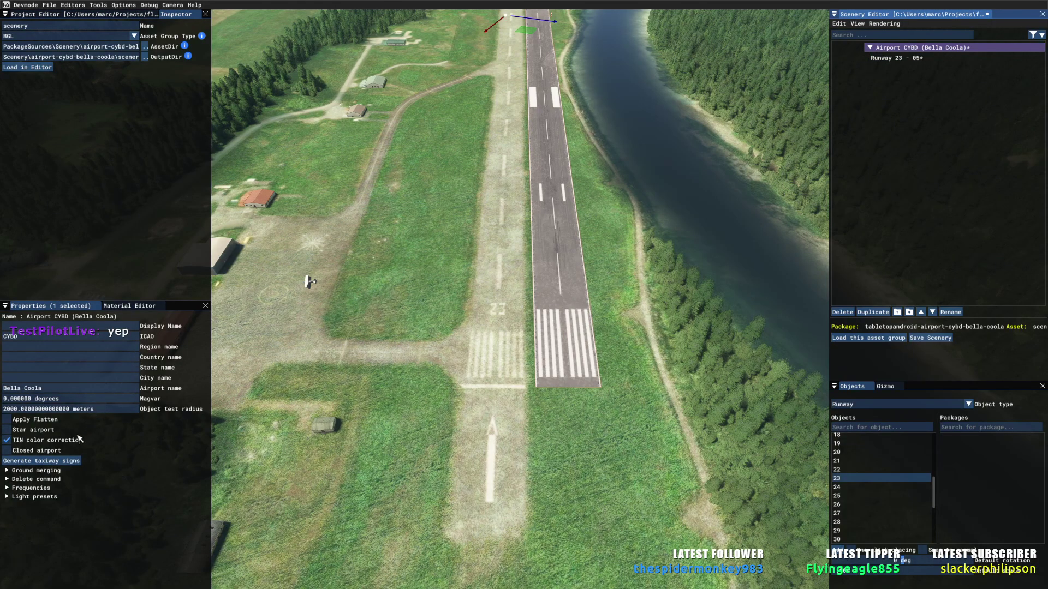
click(37, 488)
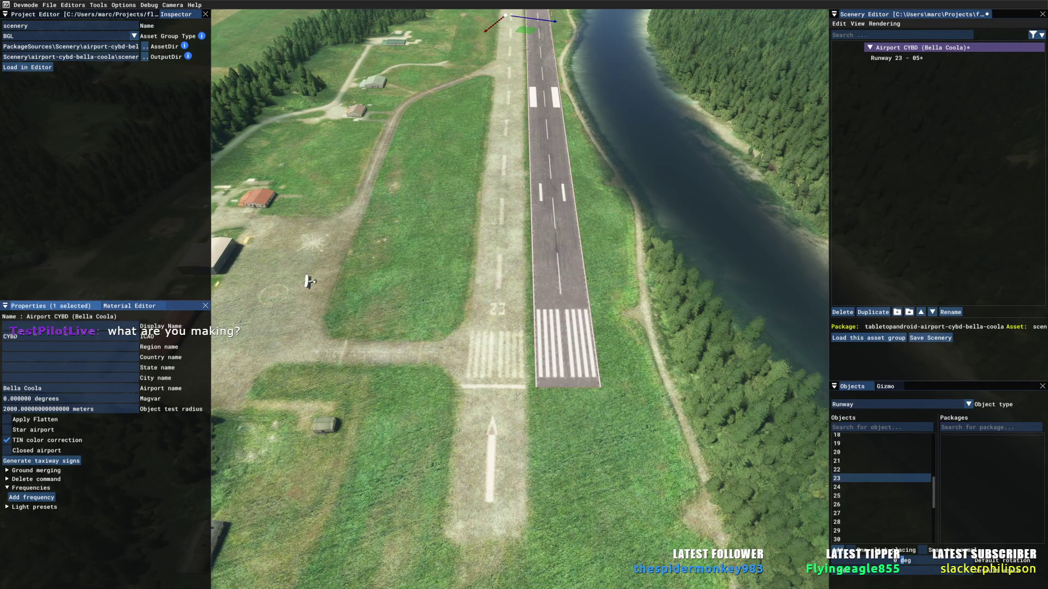
key(alt+Tab)
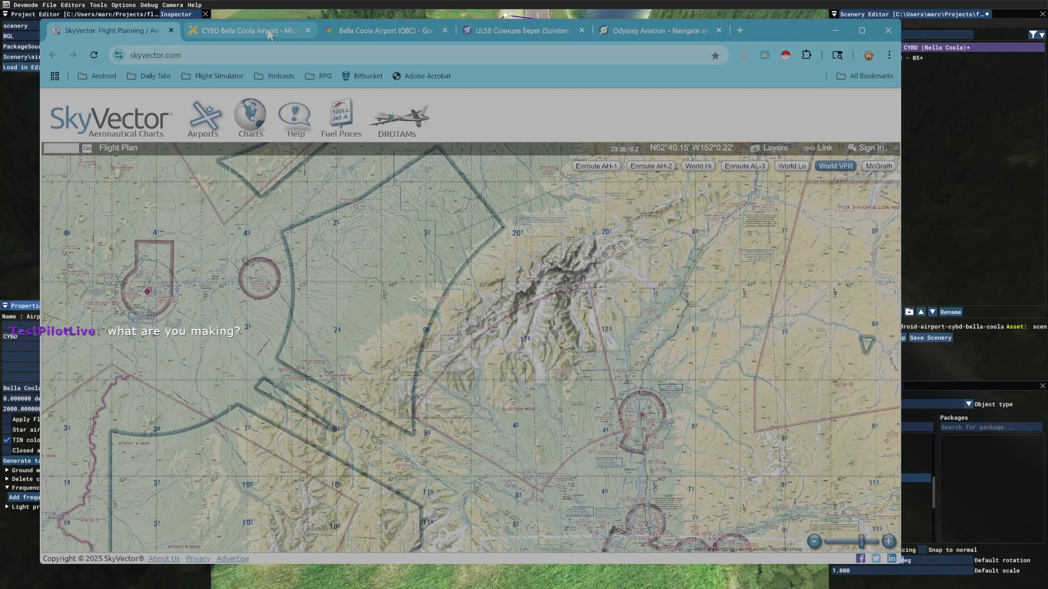
Review the Google Maps, orbx CYBD and Odyssey Aviation tabs, then return to the ULSB page.
click(386, 31)
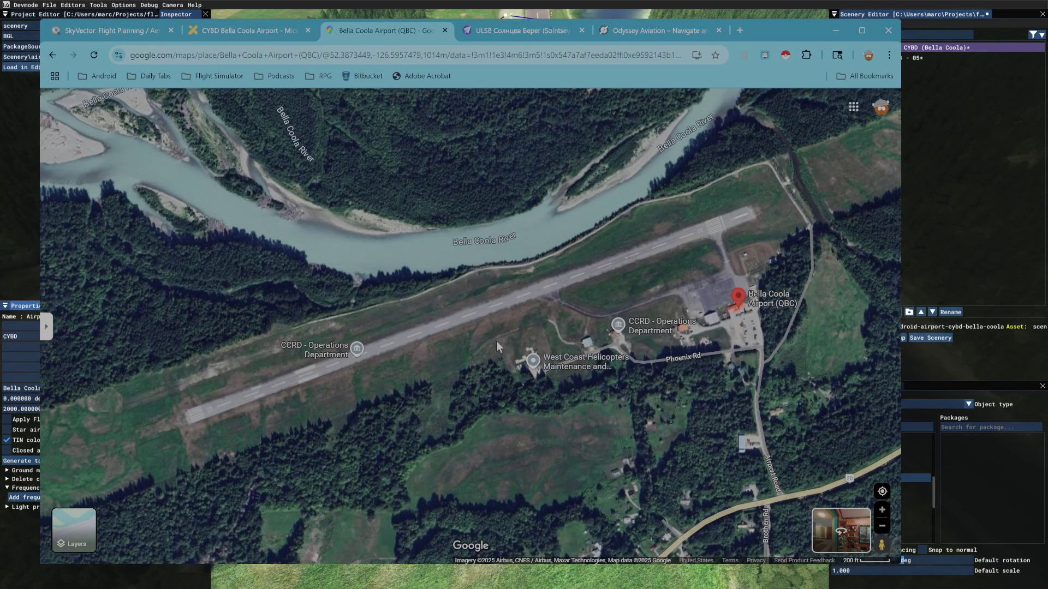
click(245, 31)
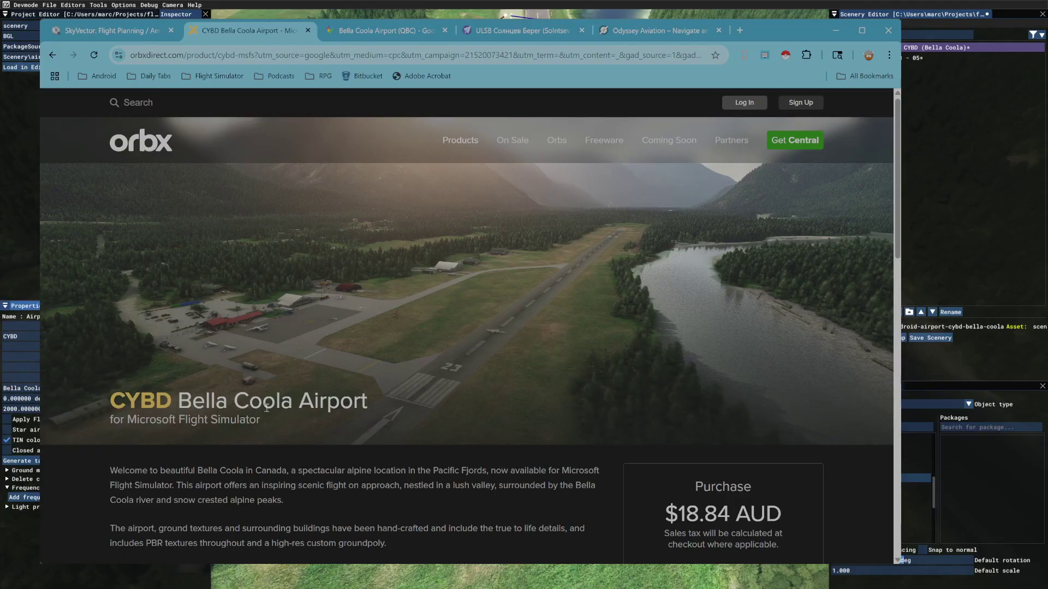
click(654, 32)
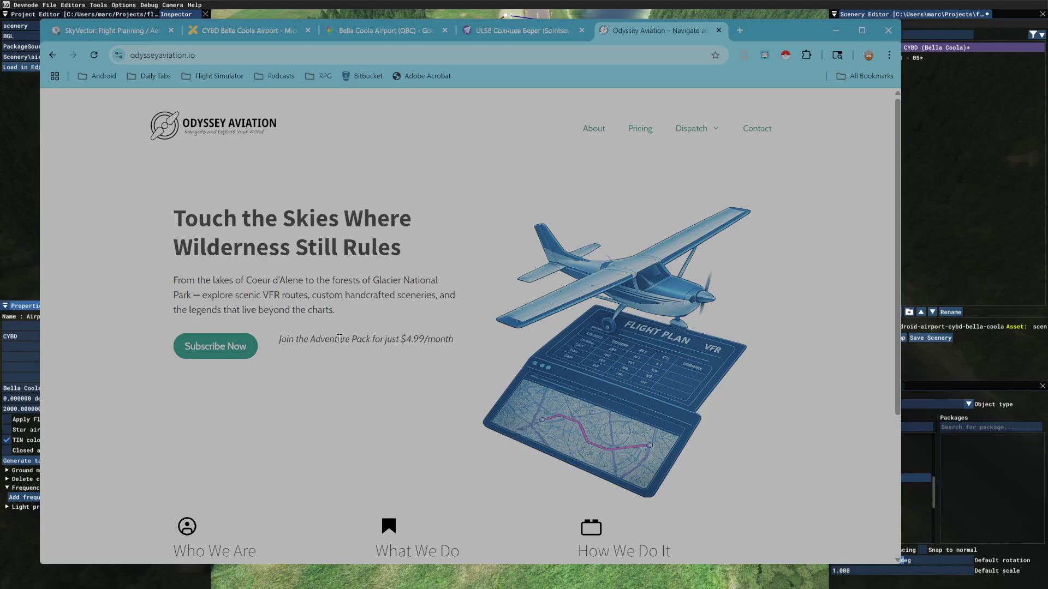
drag(310, 338, 371, 340)
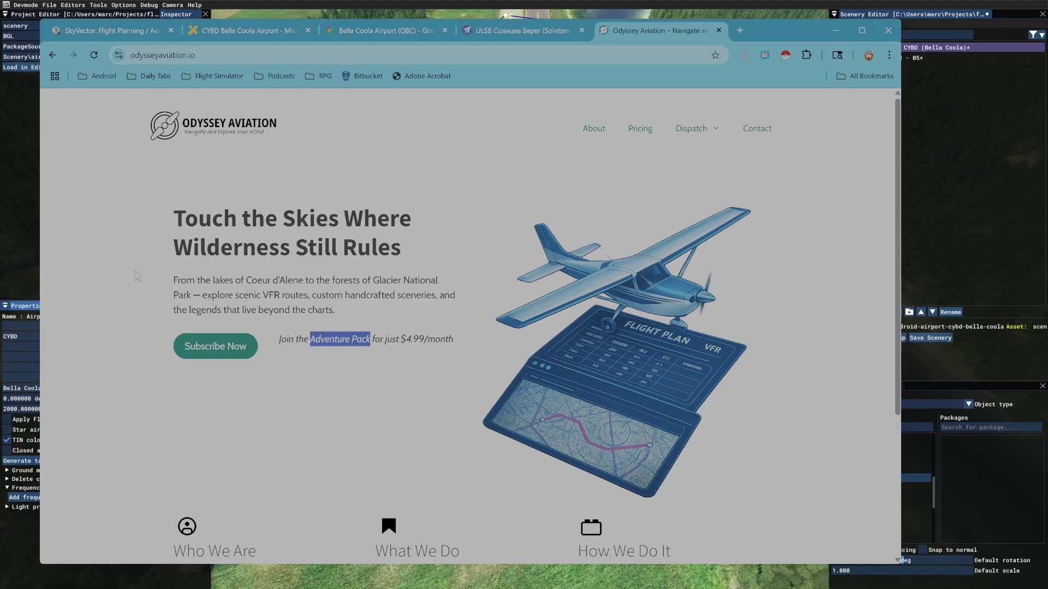
click(487, 31)
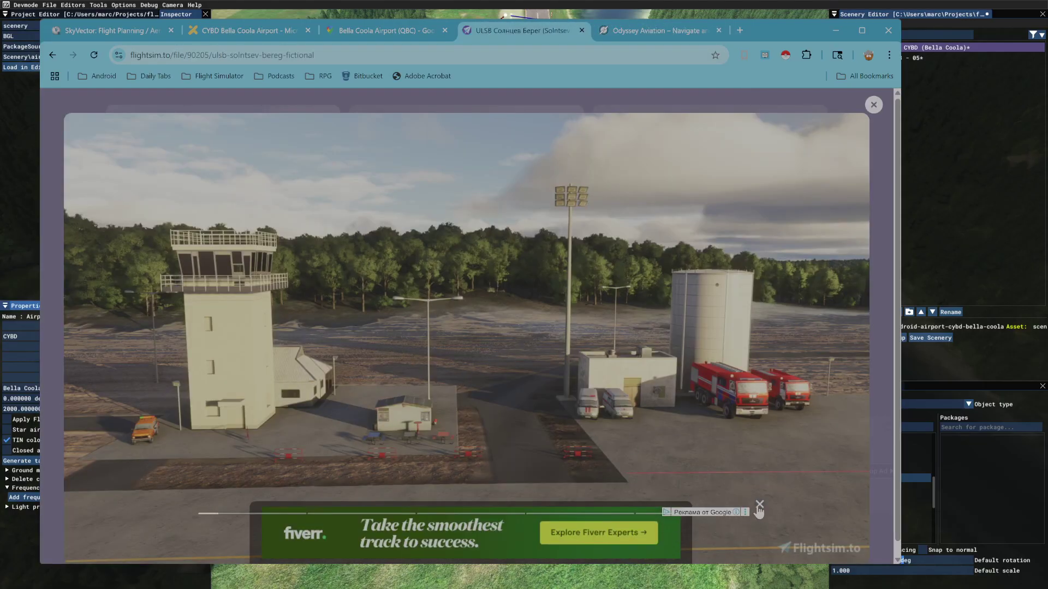
Step through the ULSB gallery photos, from runway threshold to control tower and aprons, then close the viewer.
click(759, 505)
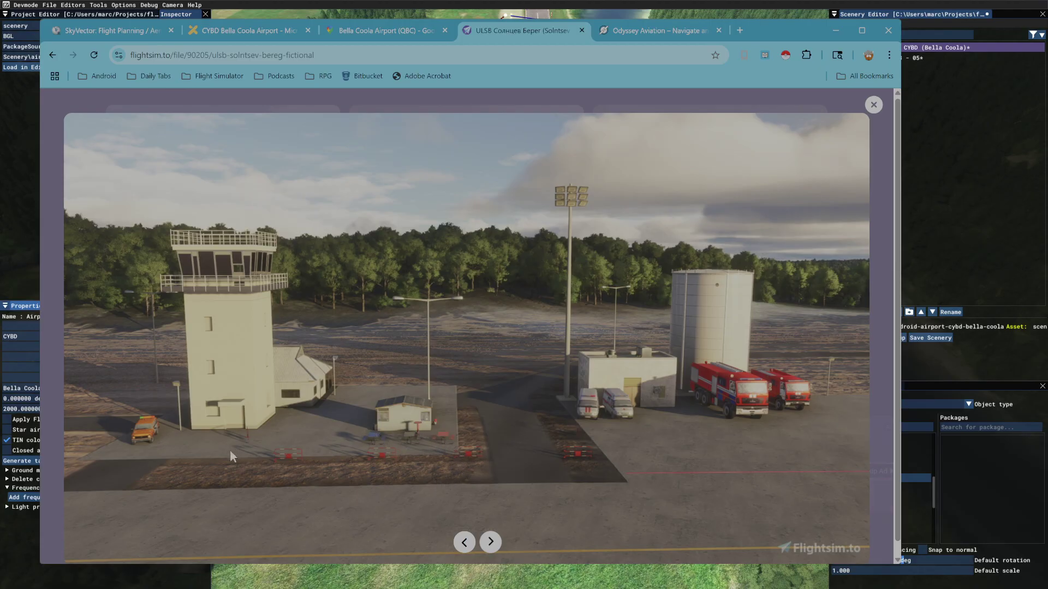
key(Right)
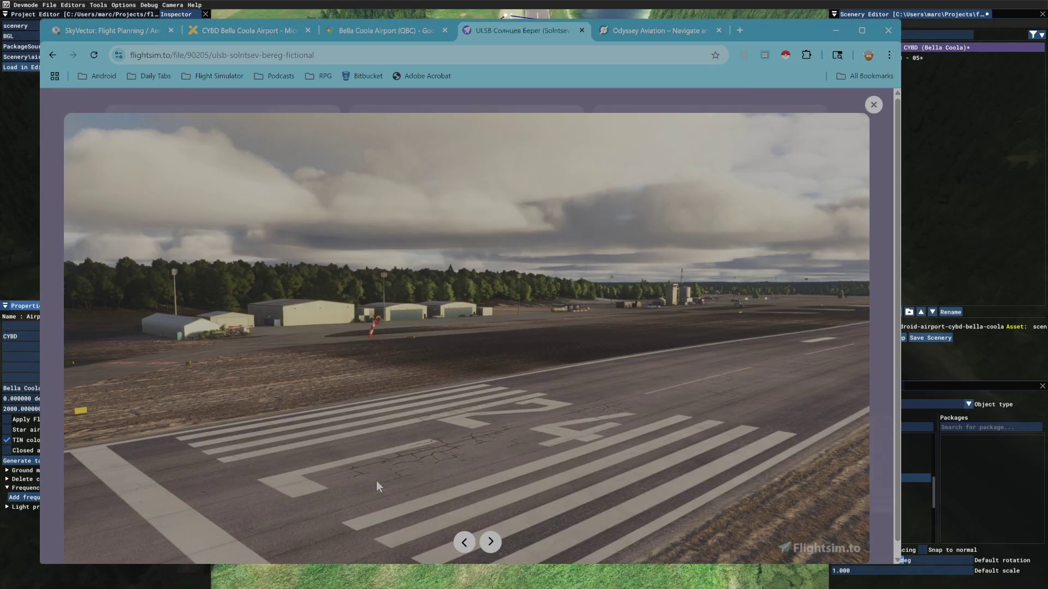
key(Right)
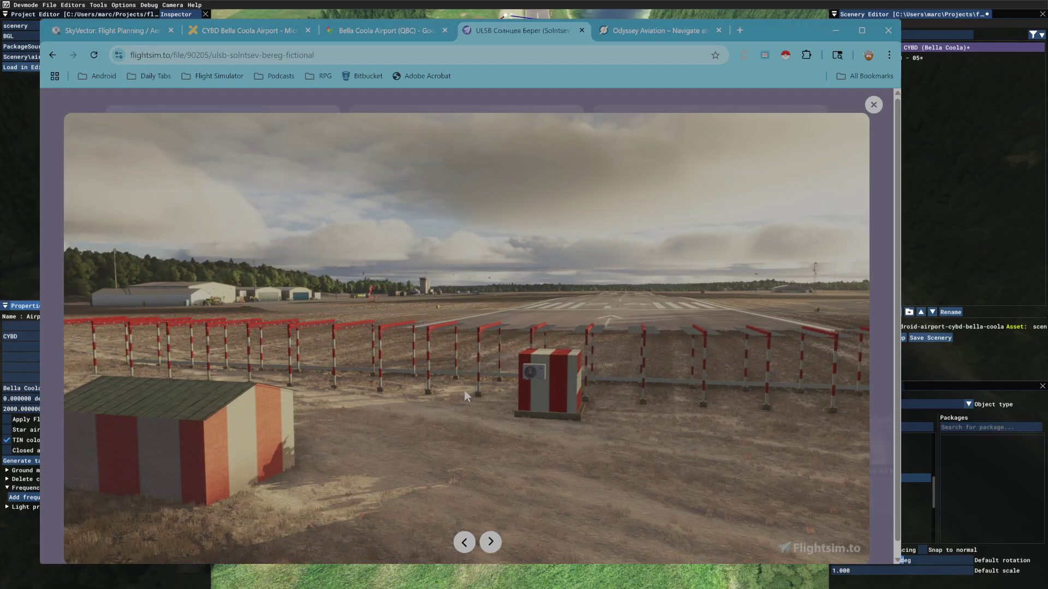
key(Right)
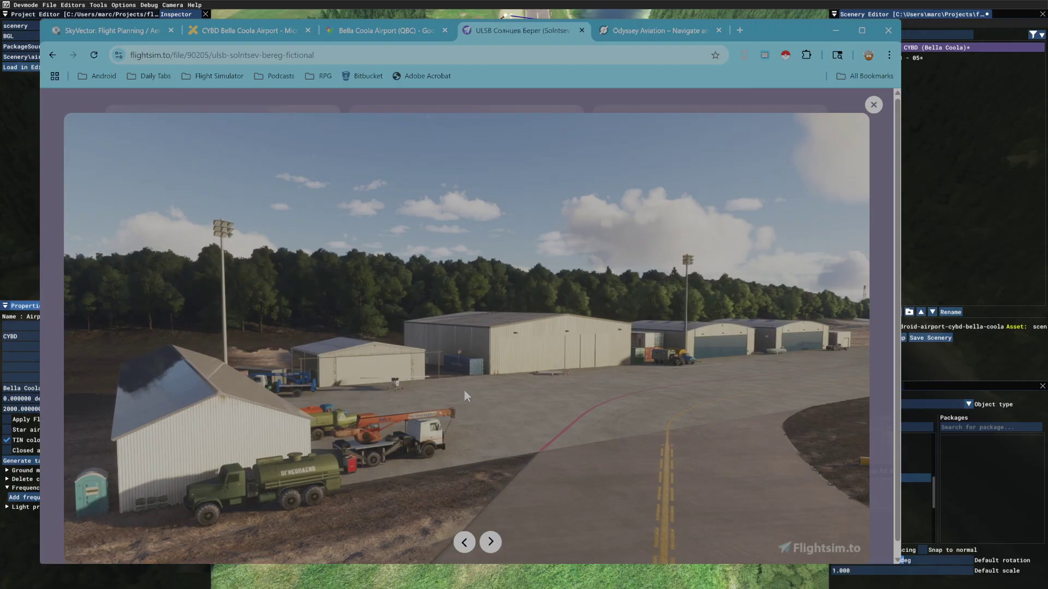
key(Right)
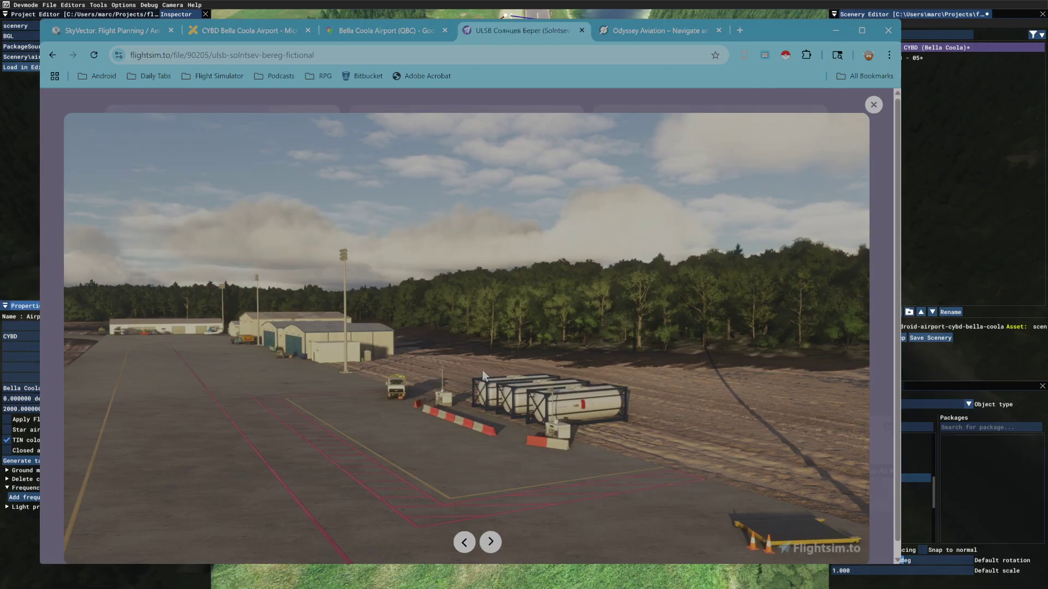
key(Right)
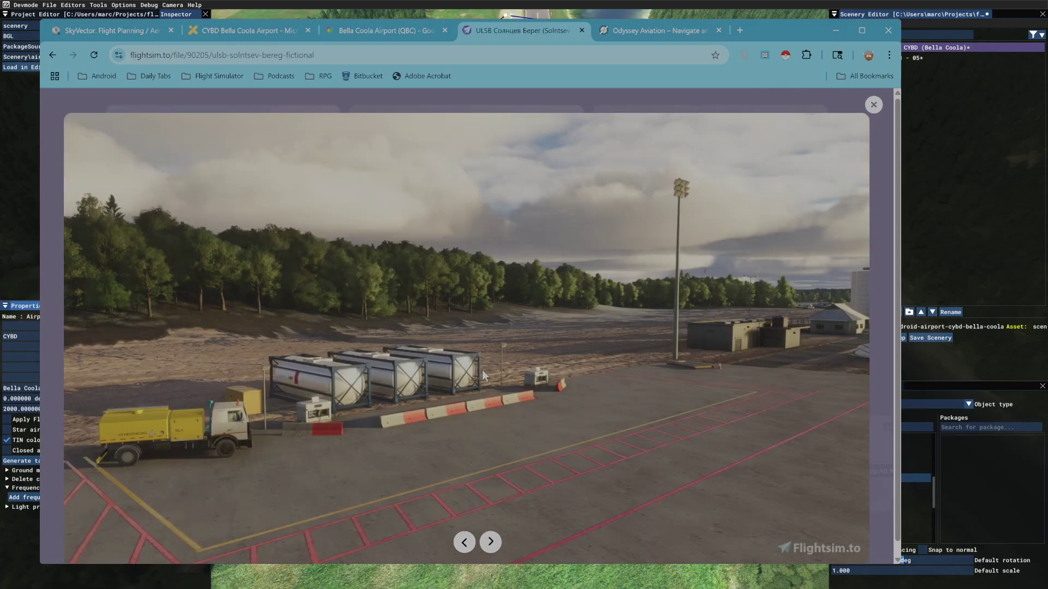
key(Right)
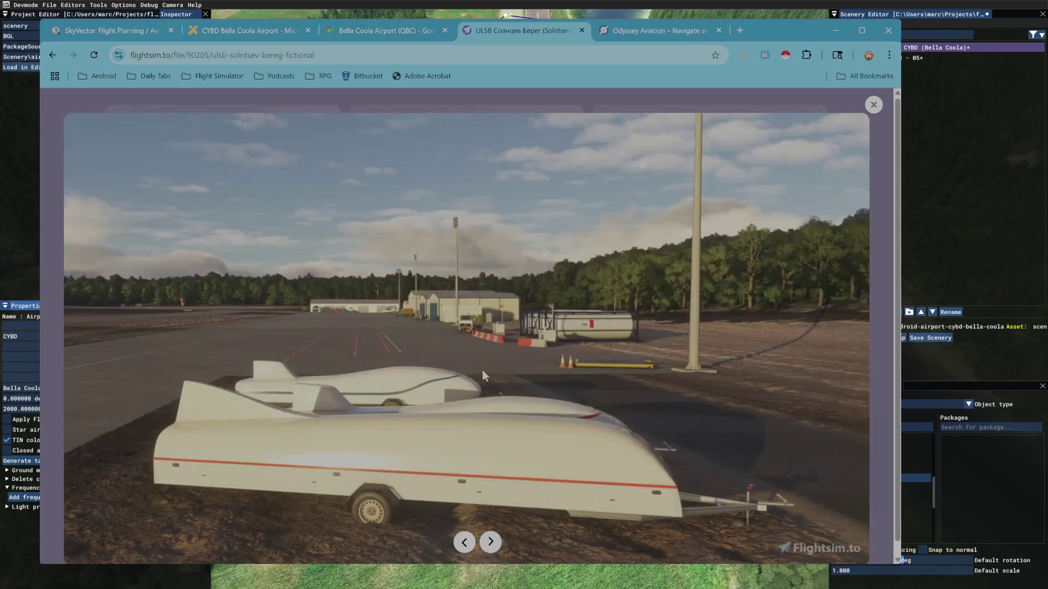
key(Right)
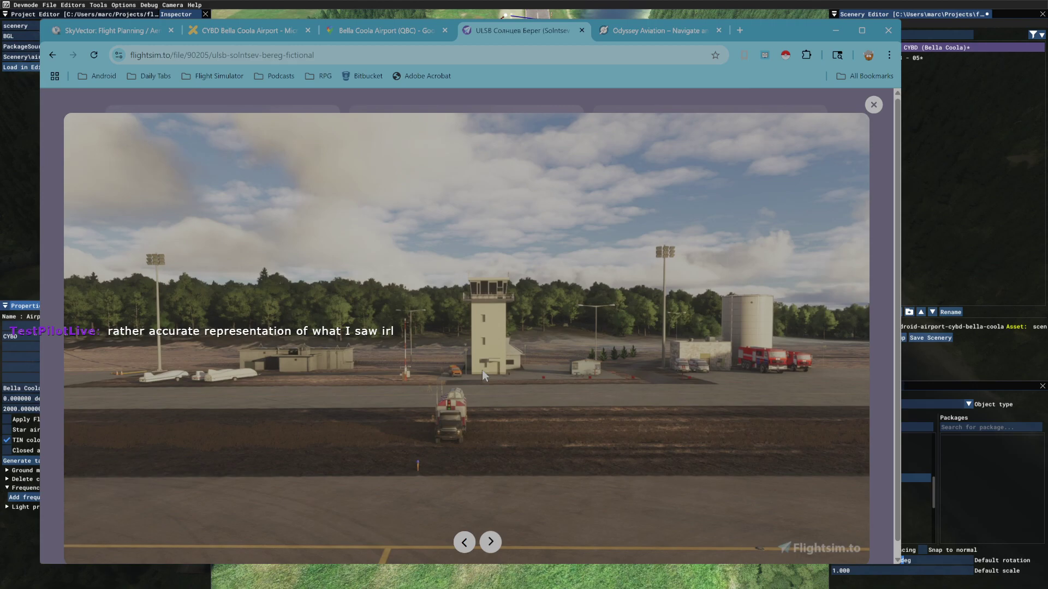
key(Right)
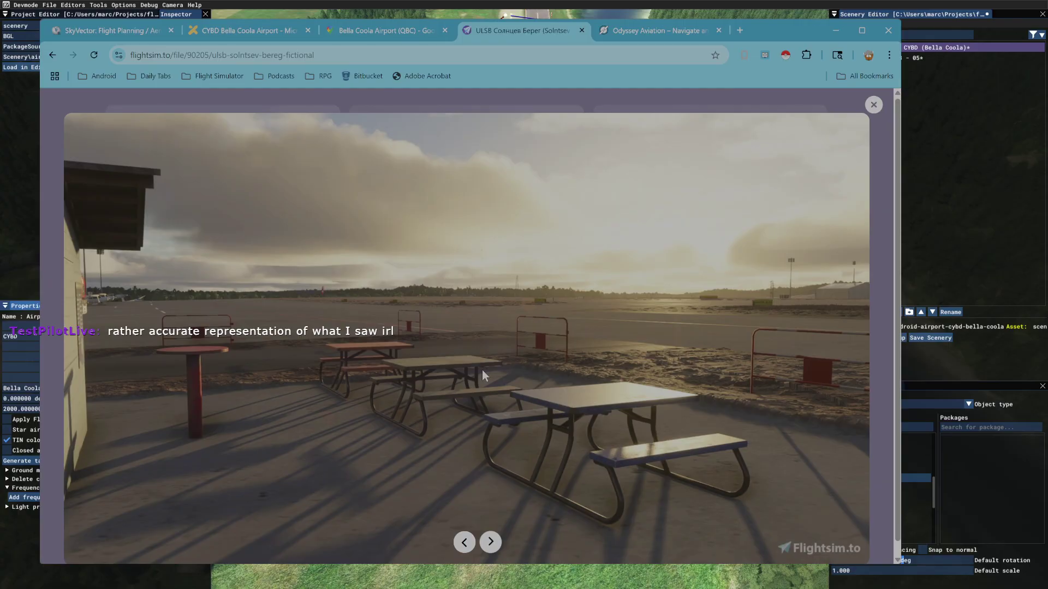
key(Right)
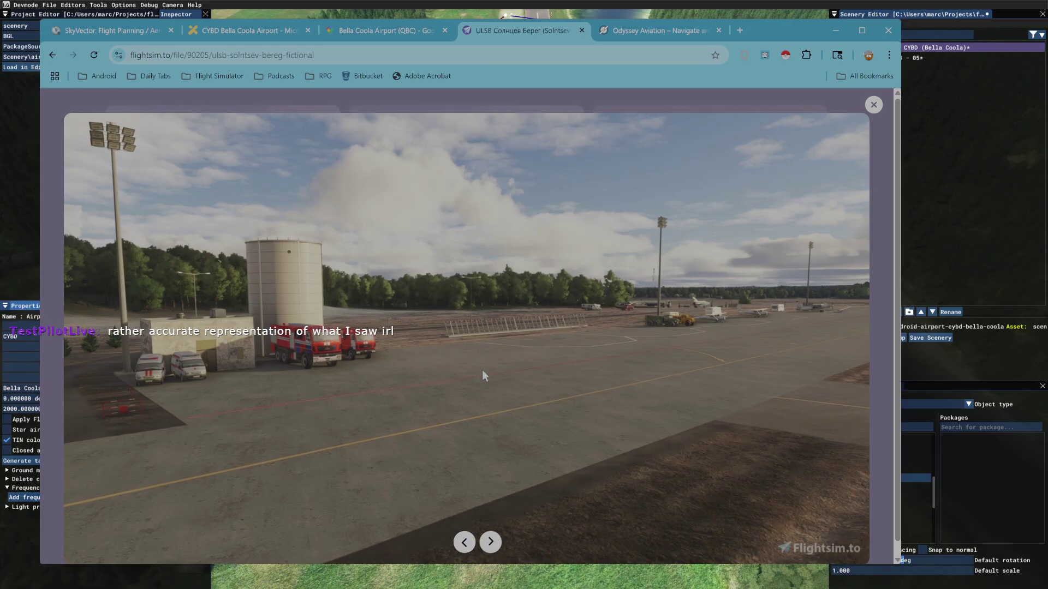
key(Right)
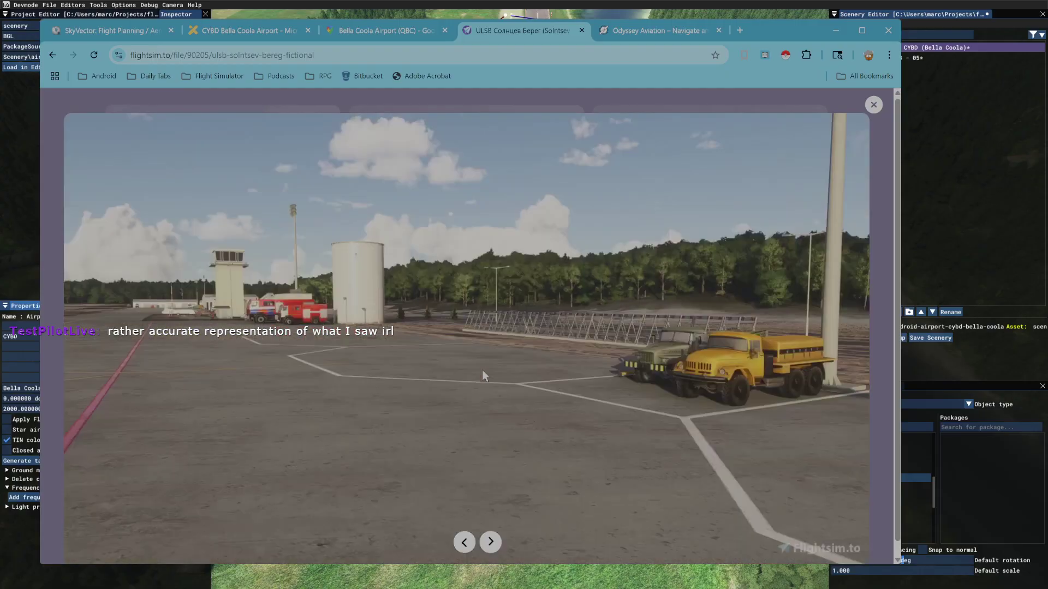
key(Right)
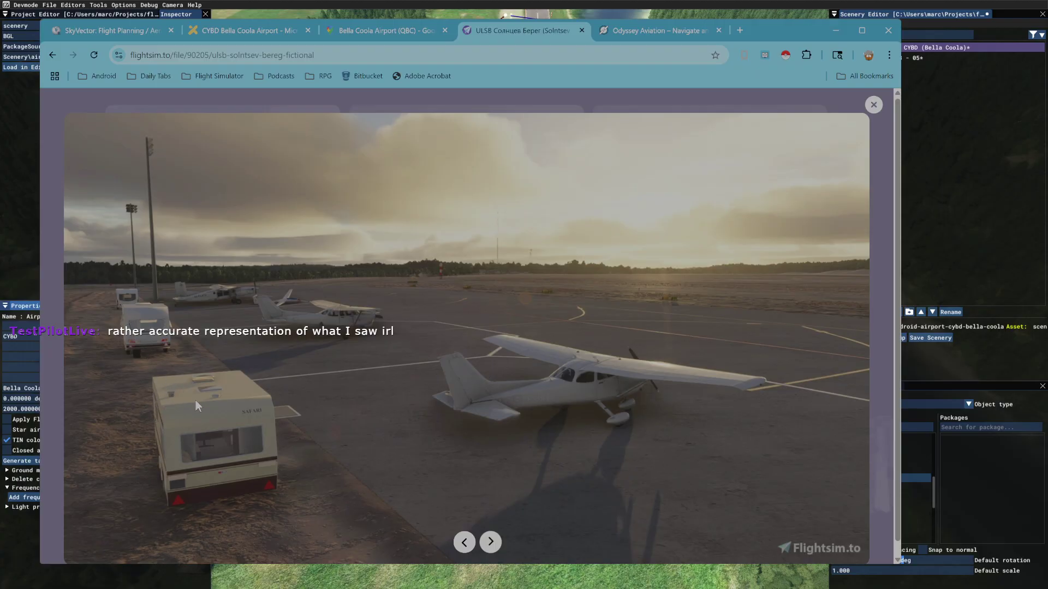
key(Right)
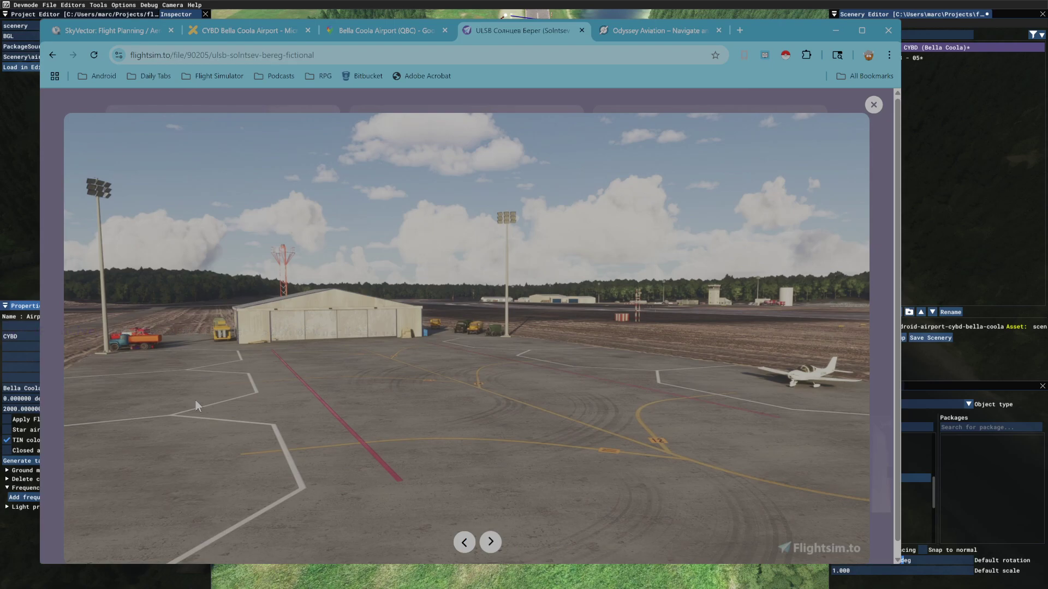
key(Right)
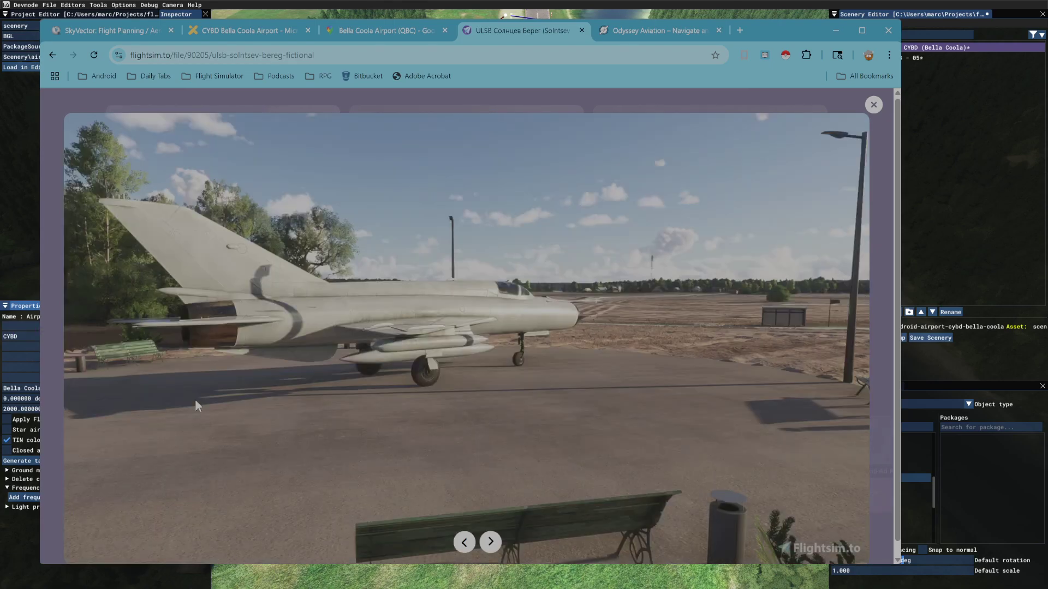
key(Right)
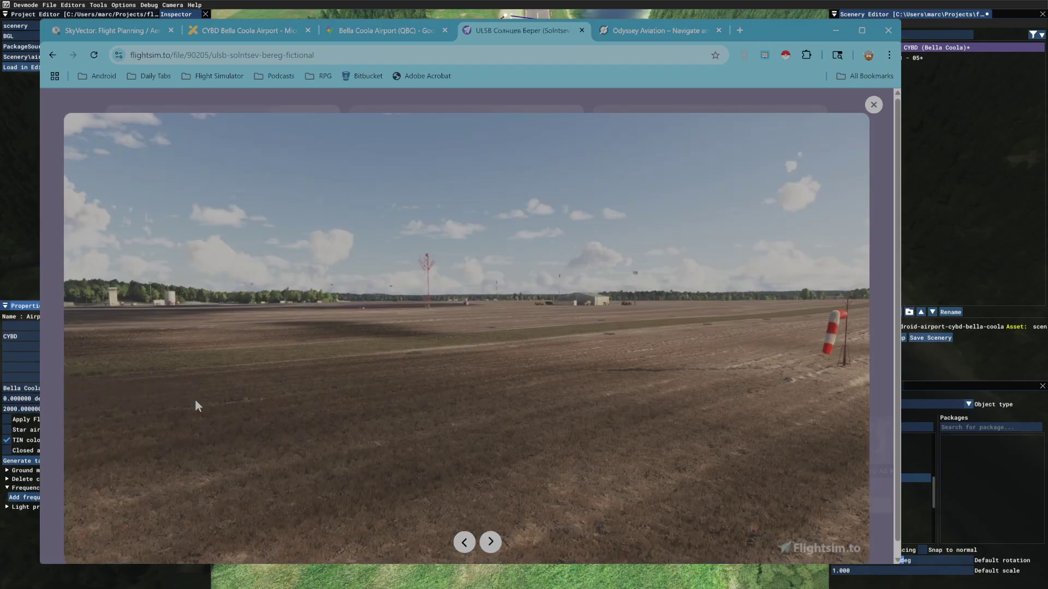
key(Right)
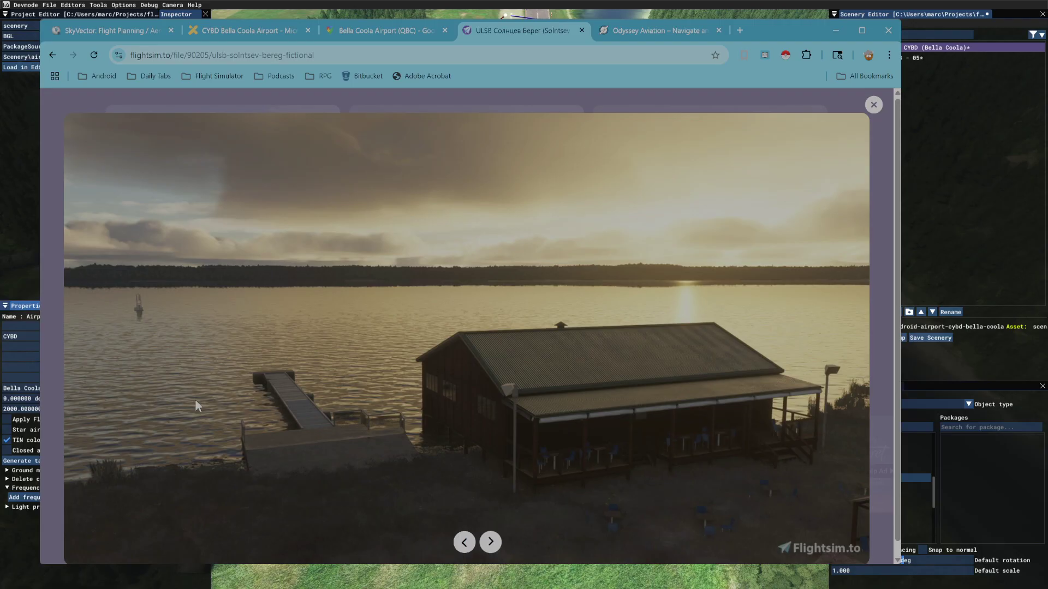
key(Right)
key(Right)
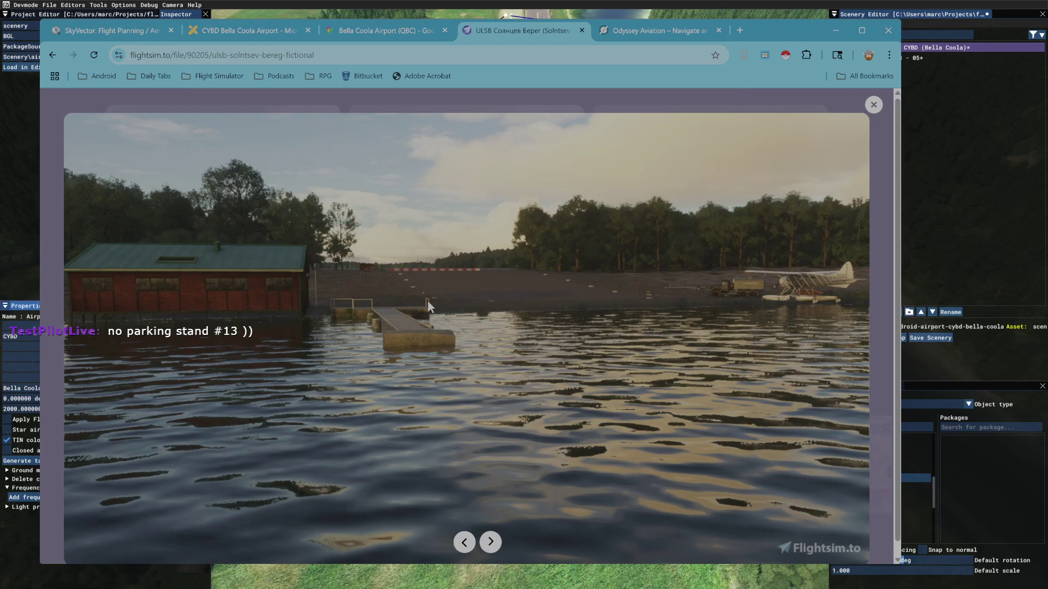
key(Right)
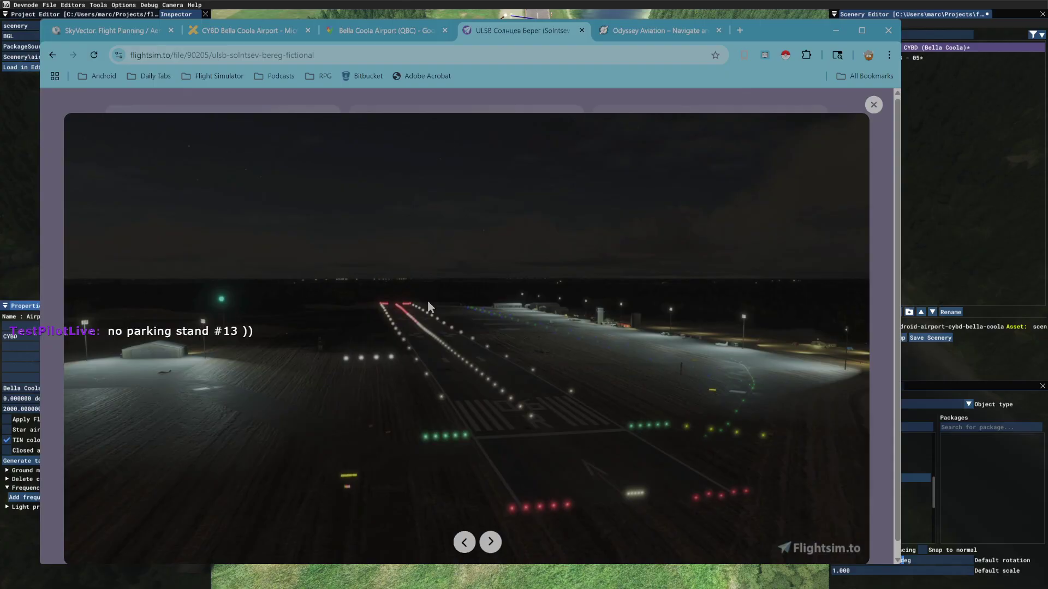
key(Right)
key(Right)
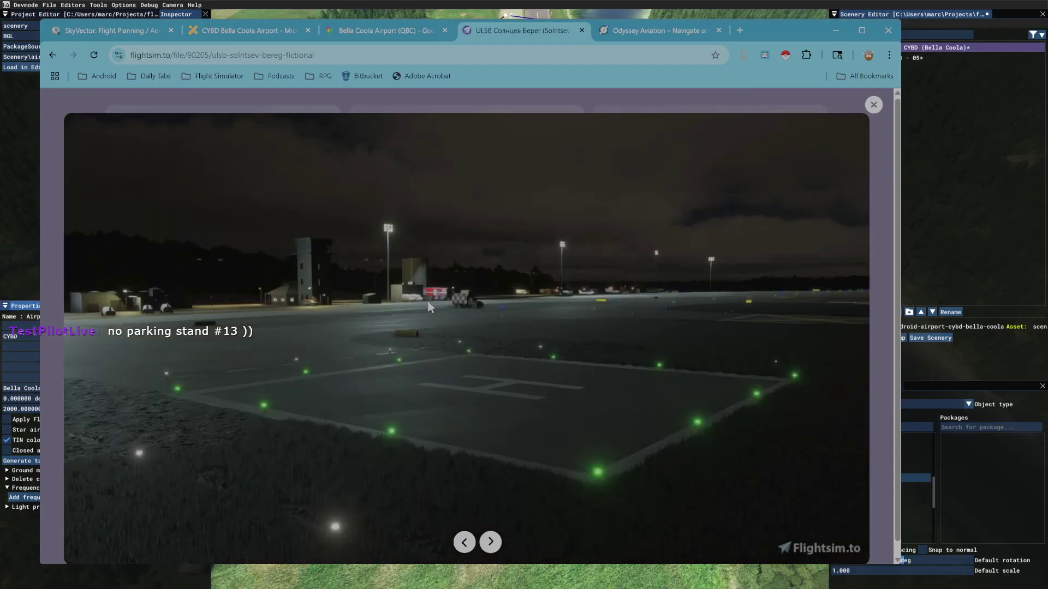
key(Right)
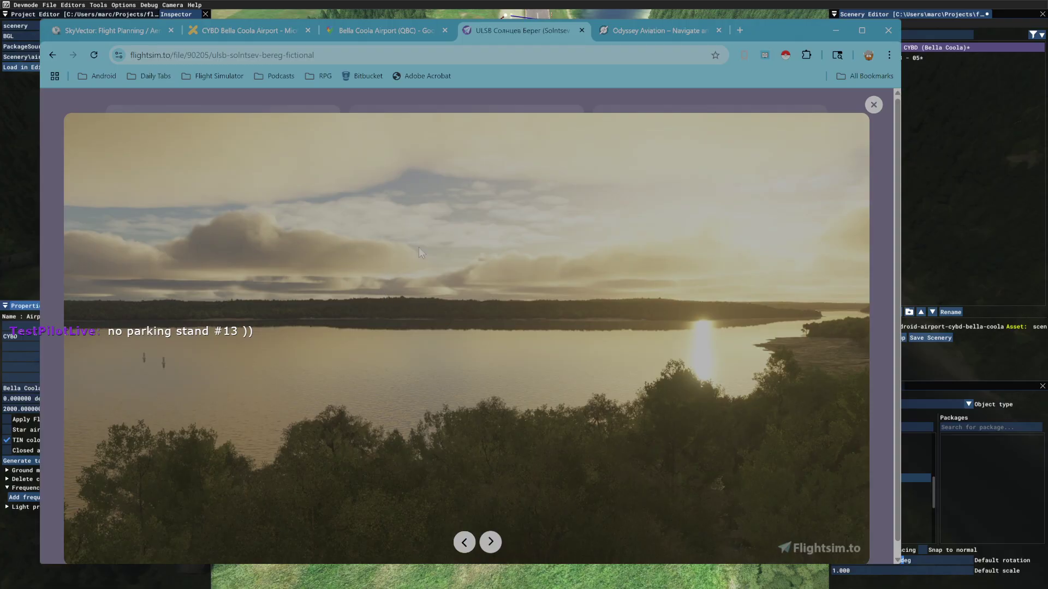
click(873, 105)
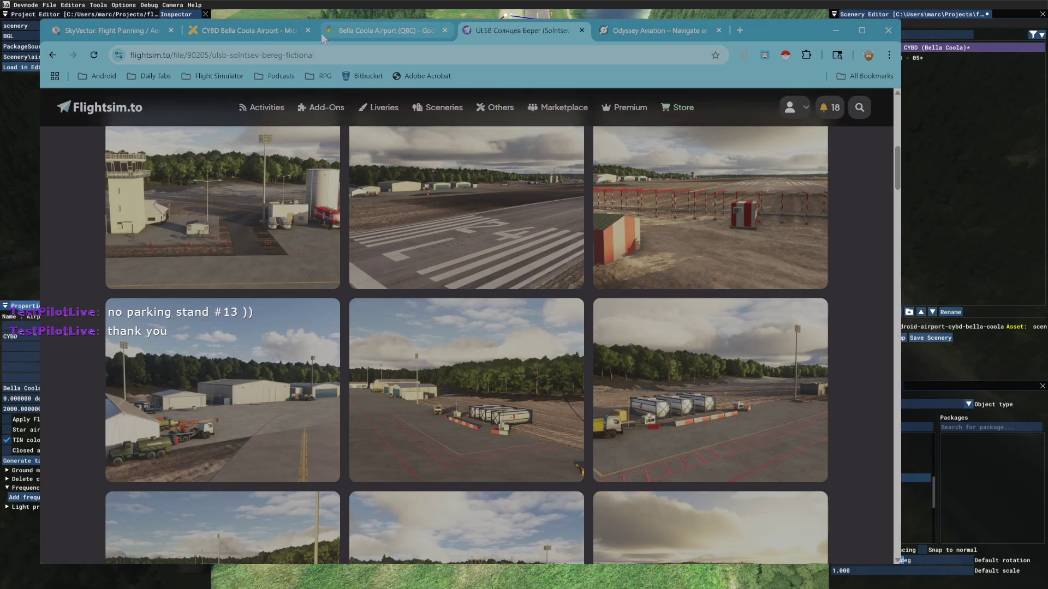
Zoom into Bella Coola Airport on the Google Maps satellite view, then return to the simulator.
click(401, 35)
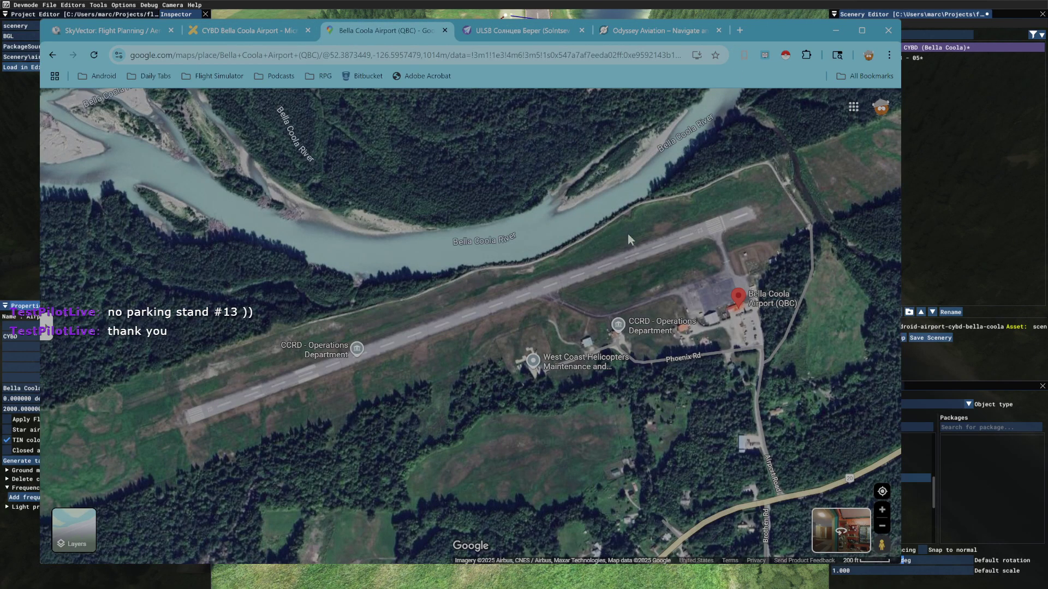
scroll(627, 233, up, 3)
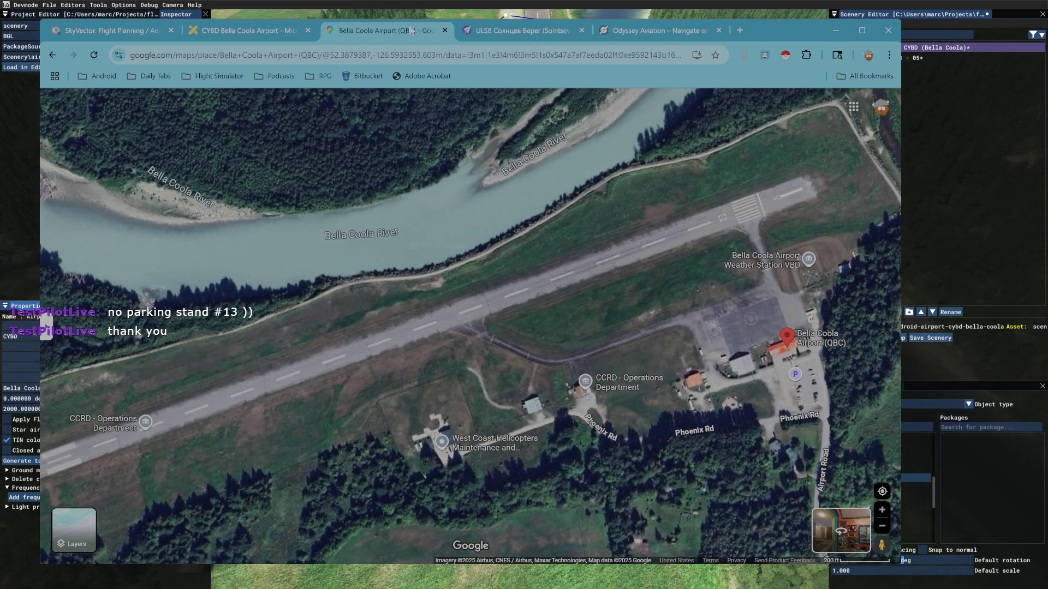
click(21, 224)
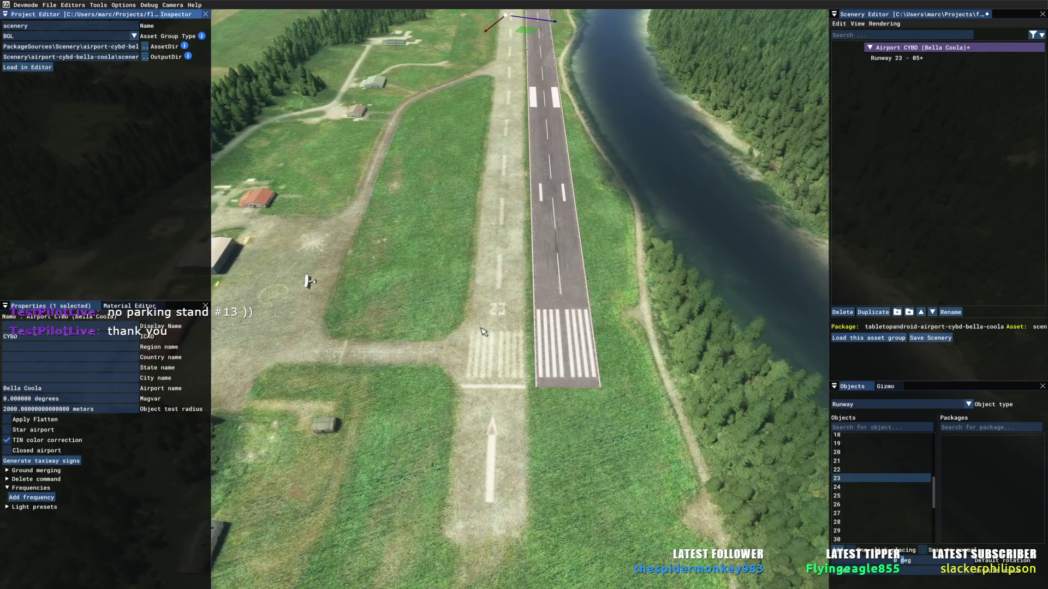
Select runway 23 - 05 and enable Primary threshold under its Pavements settings.
click(574, 366)
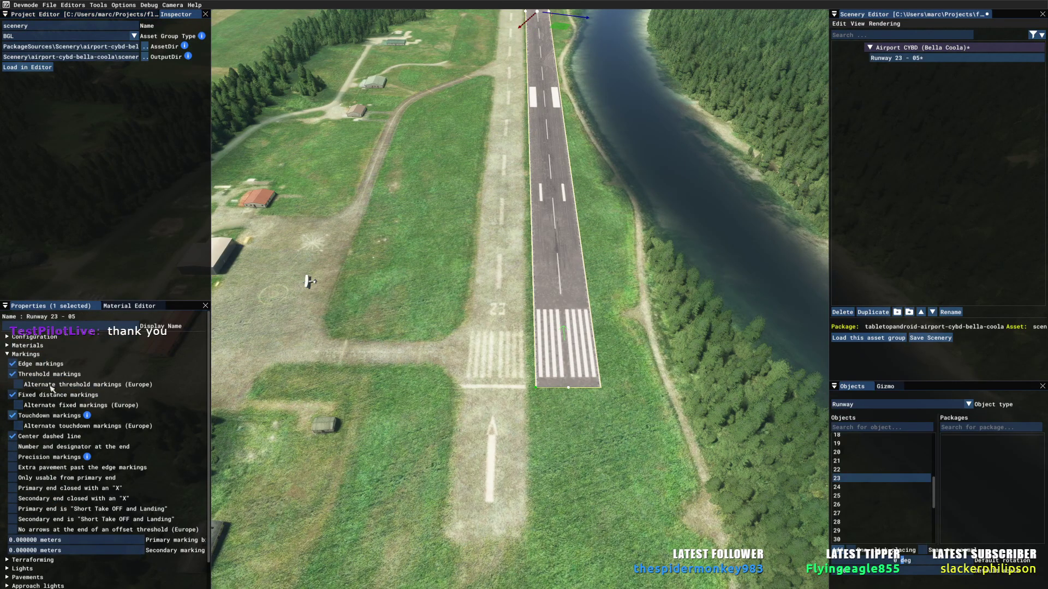
click(24, 355)
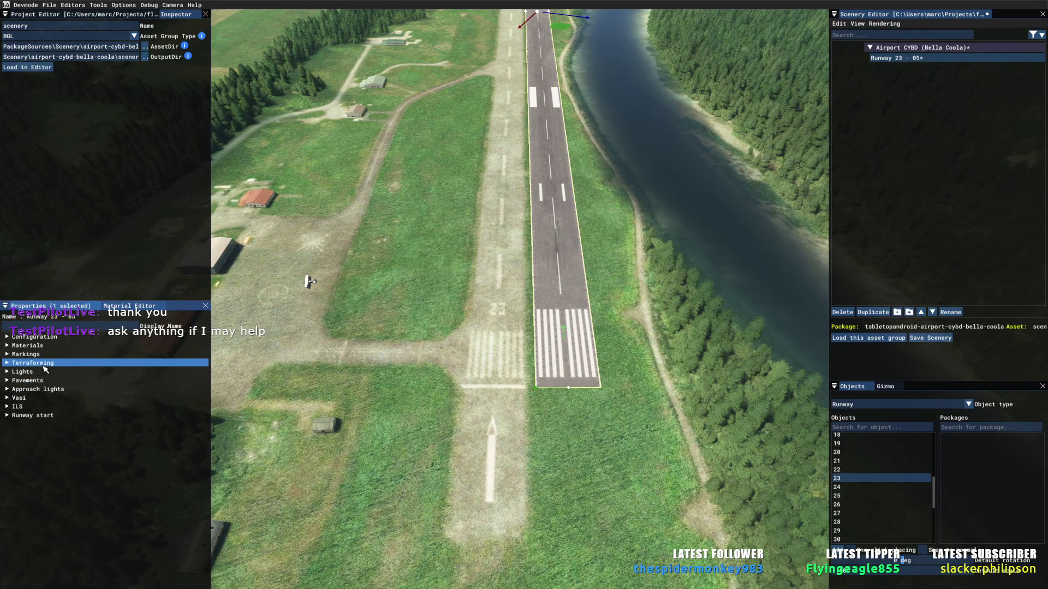
click(44, 380)
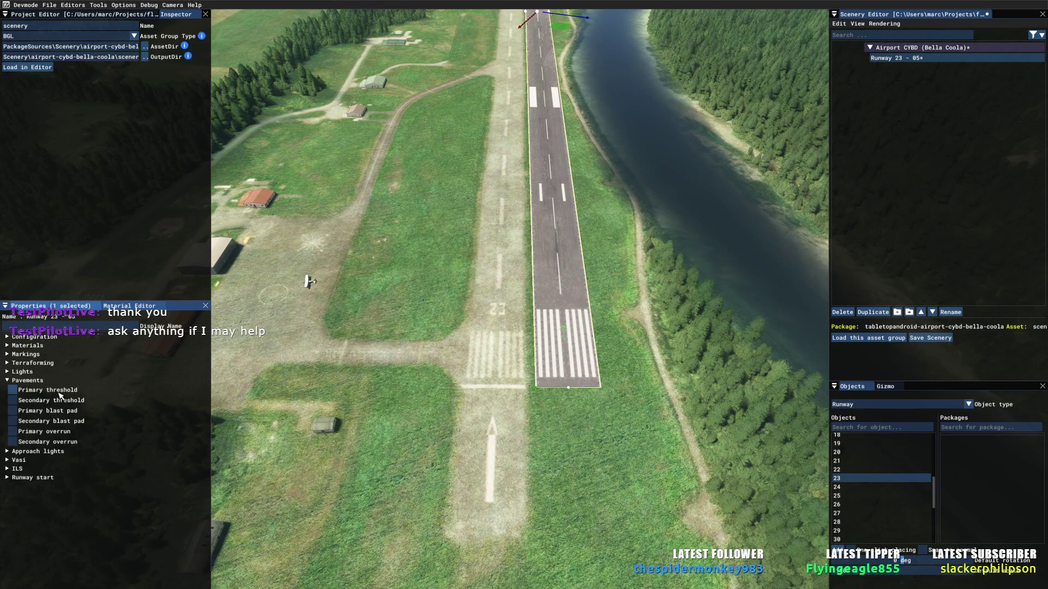
click(61, 395)
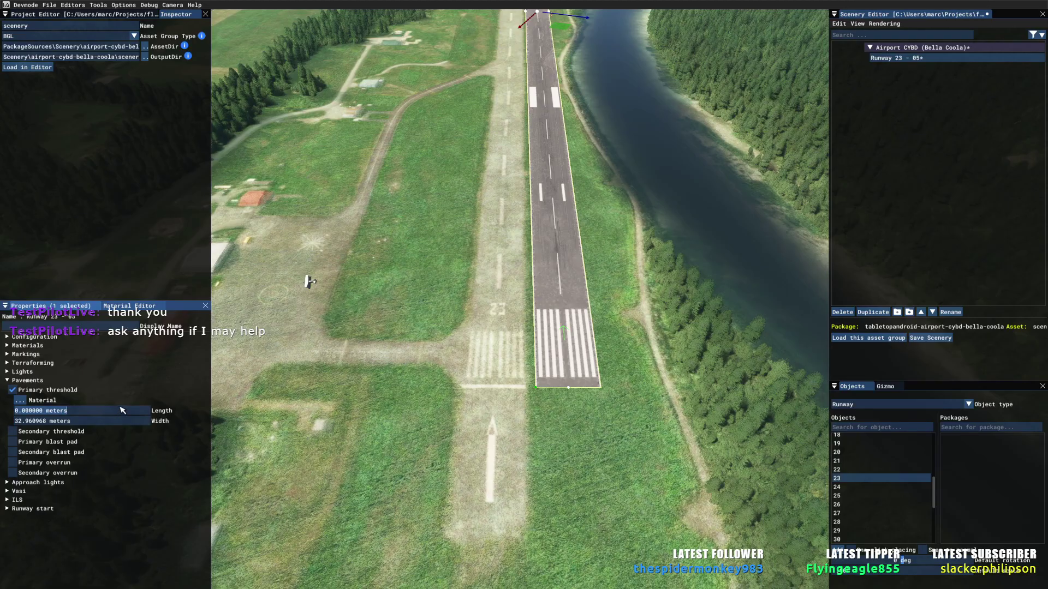
Set the primary threshold length to 50 m, and add then remove a 100 m primary blast pad.
text(50)
key(Return)
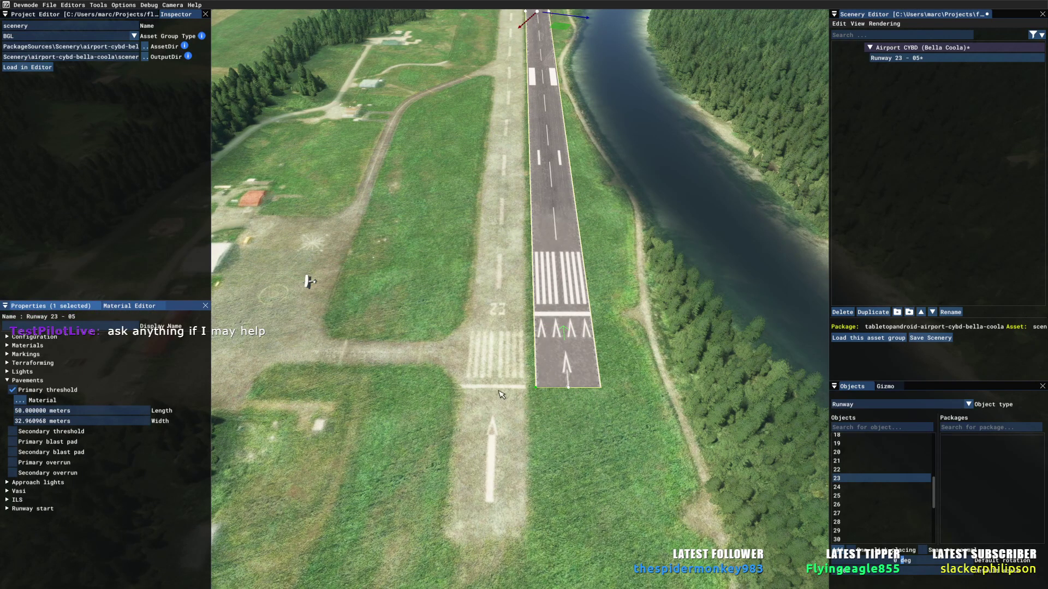
click(56, 443)
double_click(83, 462)
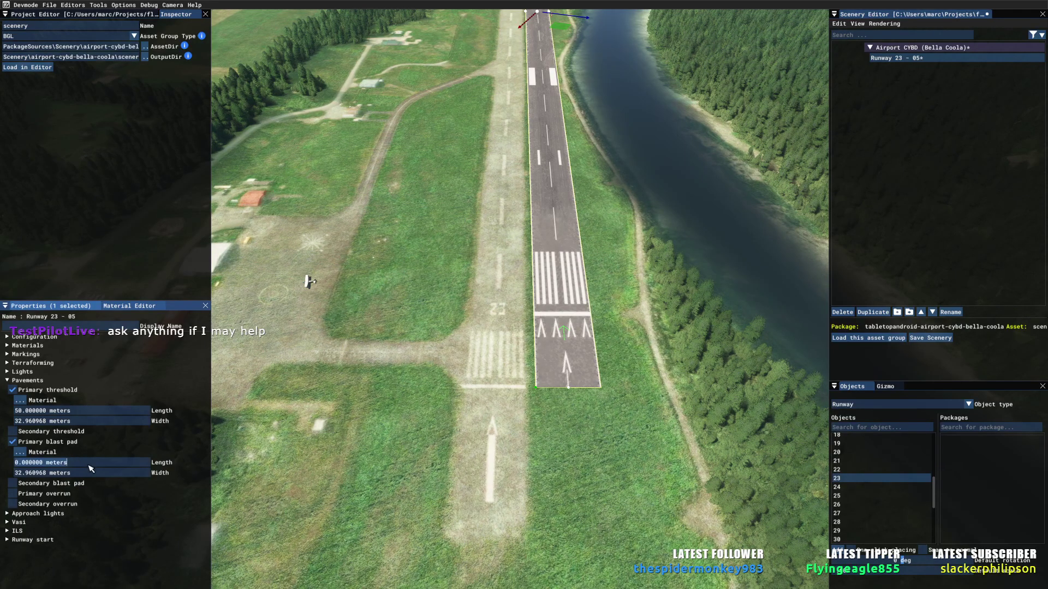
text(100)
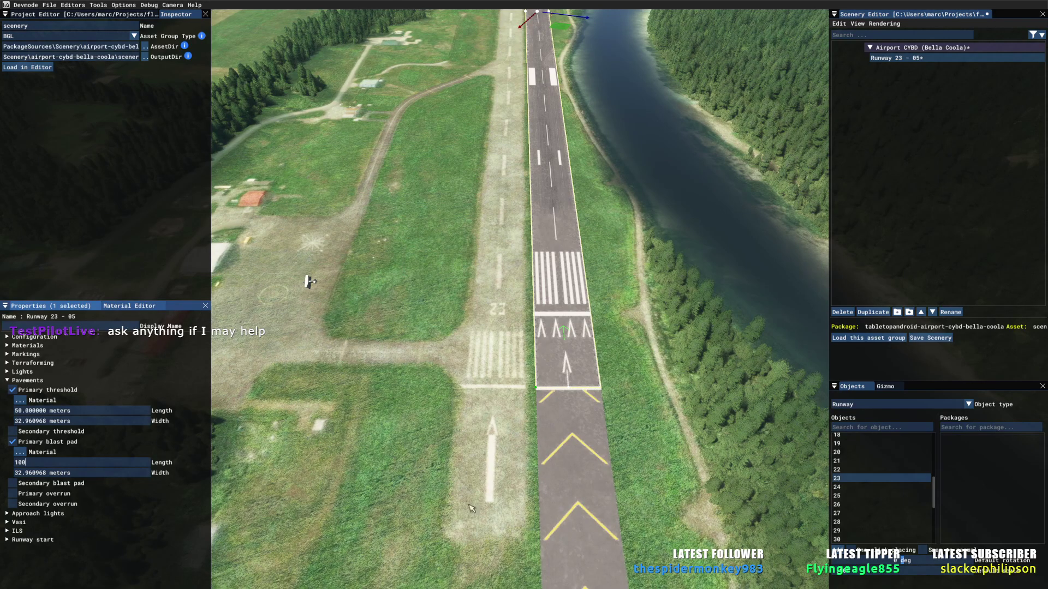
click(12, 441)
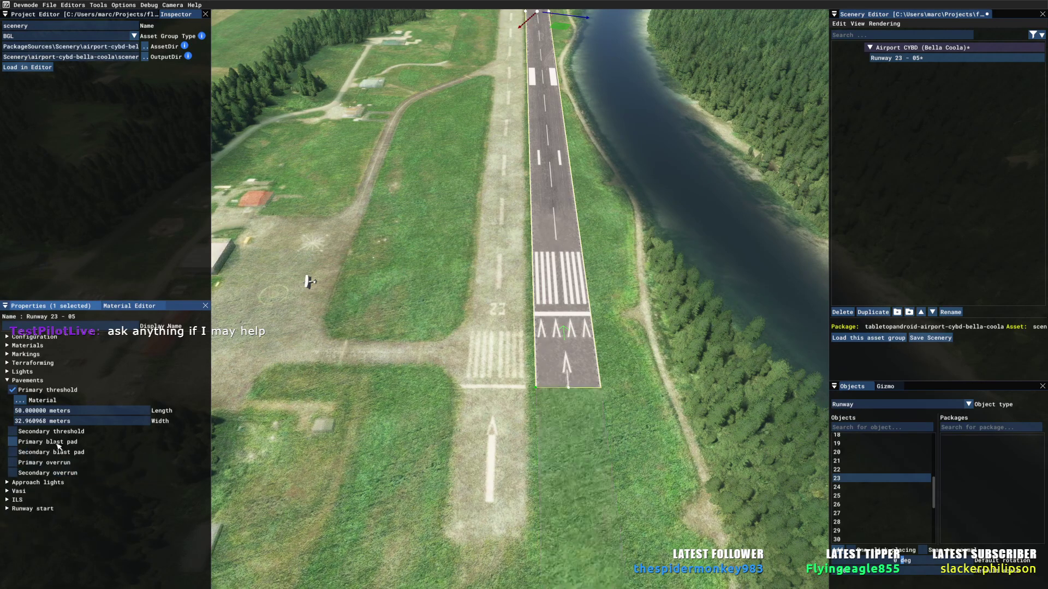
click(569, 391)
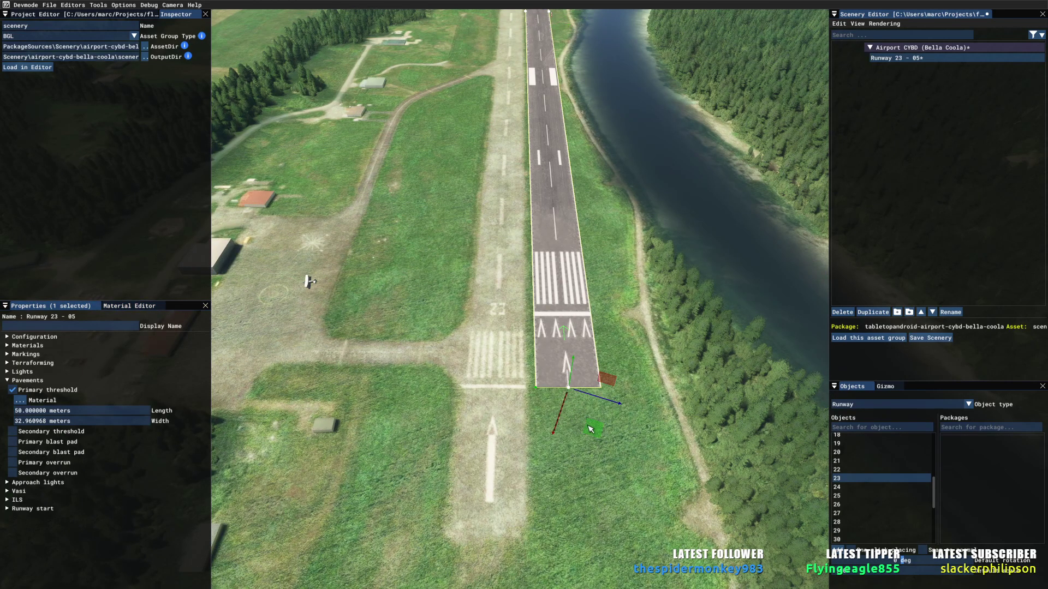
Stretch the runway's near end outward and settle the displaced threshold length at 70 m, after trying 80 and 75.
drag(595, 440, 605, 581)
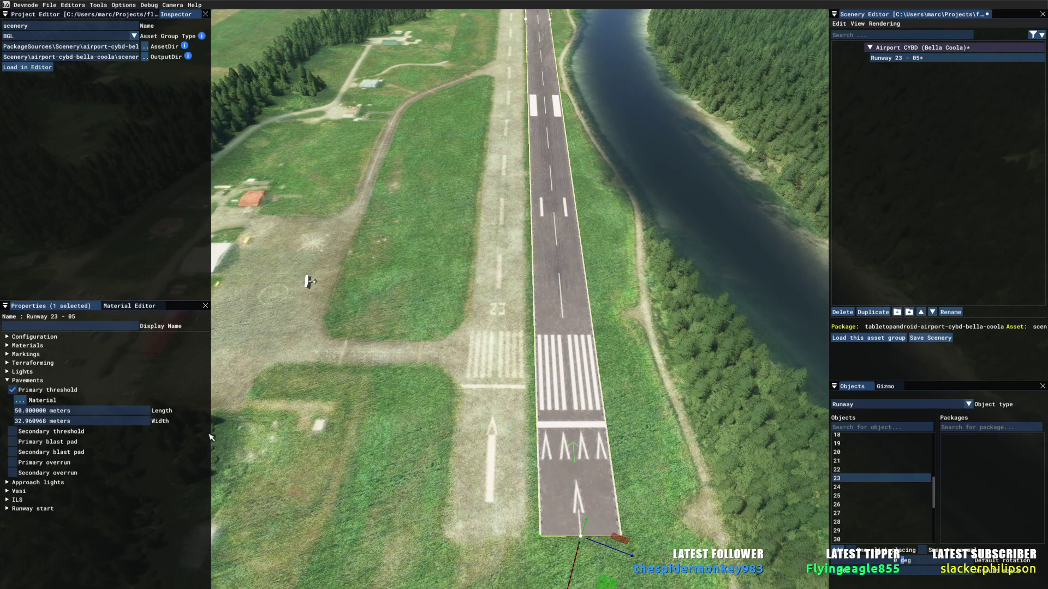
click(139, 411)
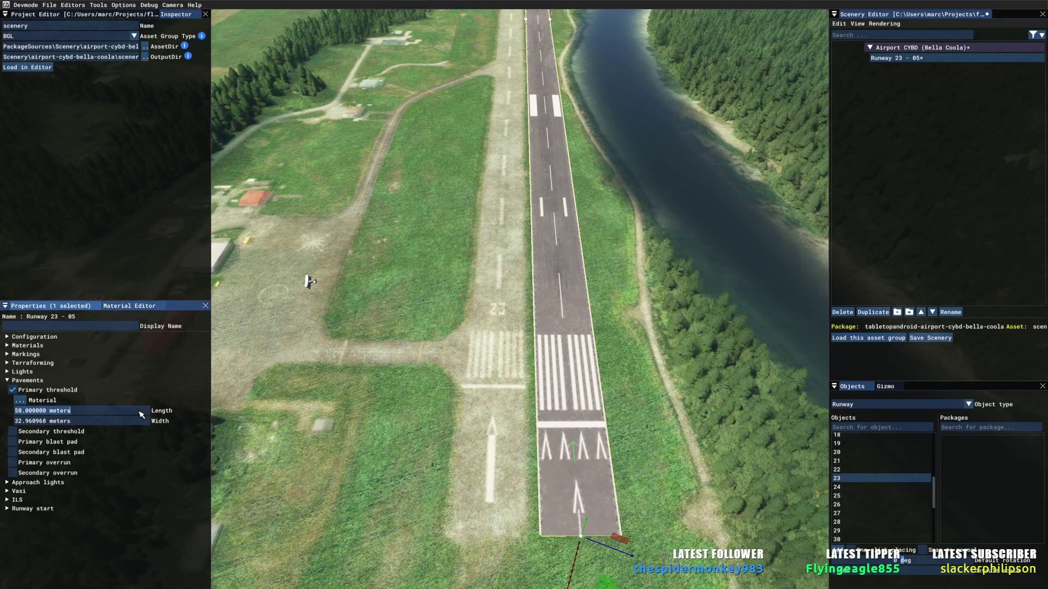
key(ctrl+a)
text(80)
key(Return)
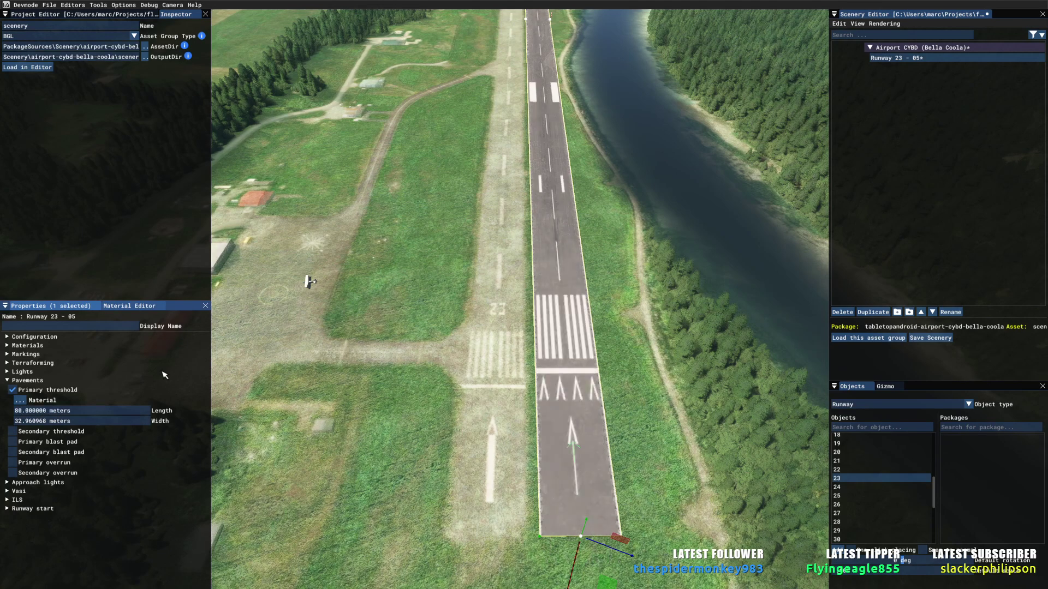
key(ctrl+a)
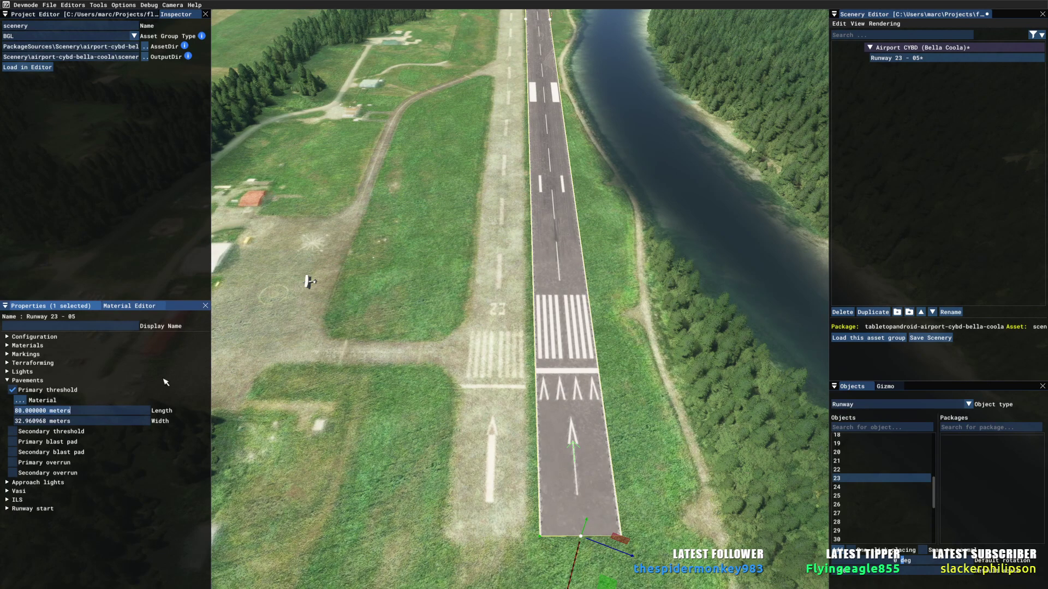
text(75)
key(Return)
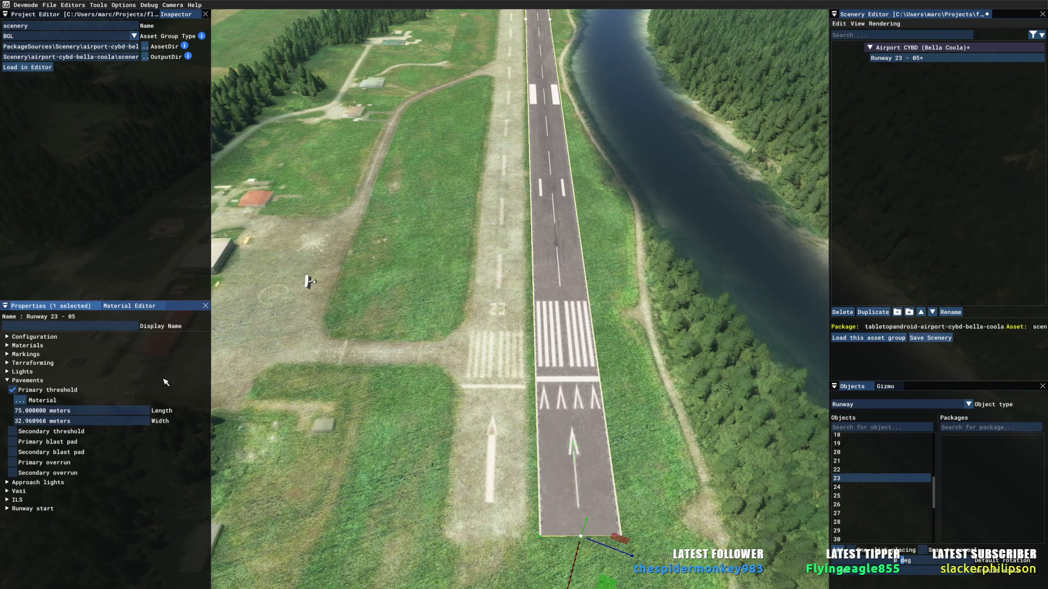
double_click(139, 410)
text(70)
key(Return)
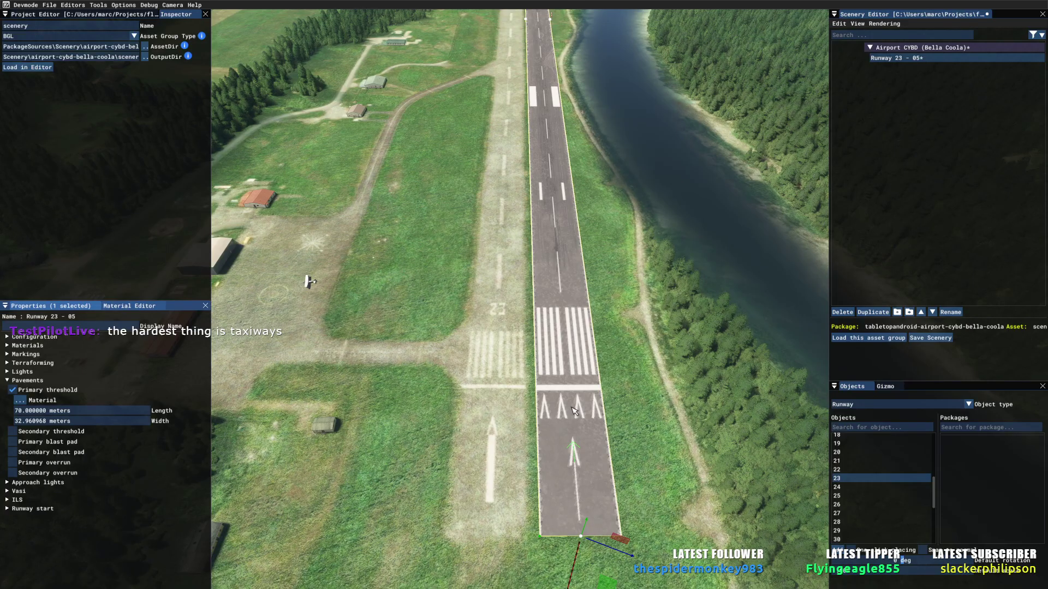
Shift Runway 23 - 05 slightly left over the real strip and inspect its near threshold.
key(s)
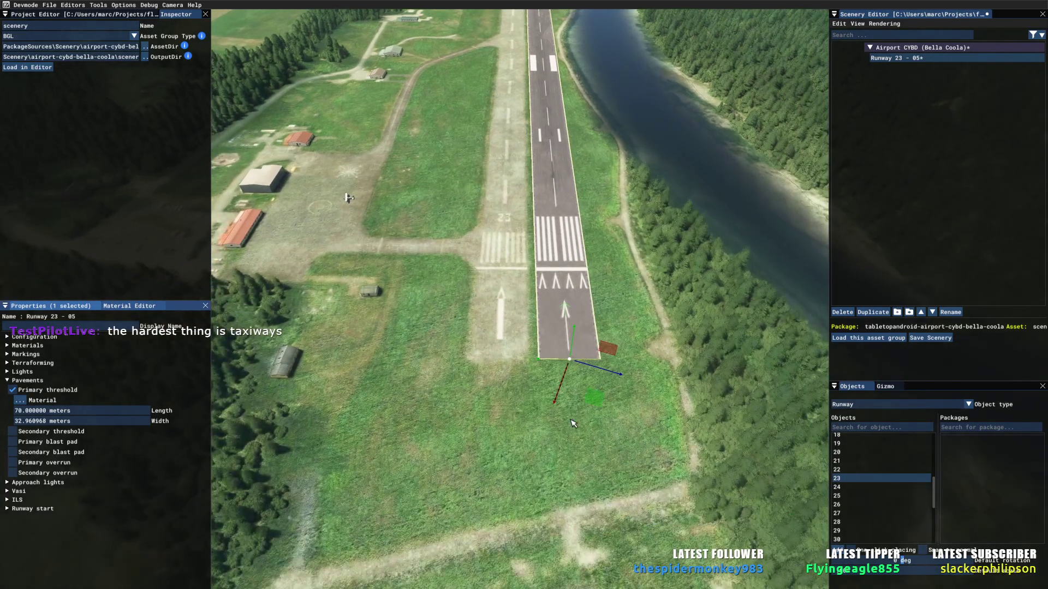
key(r)
key(w)
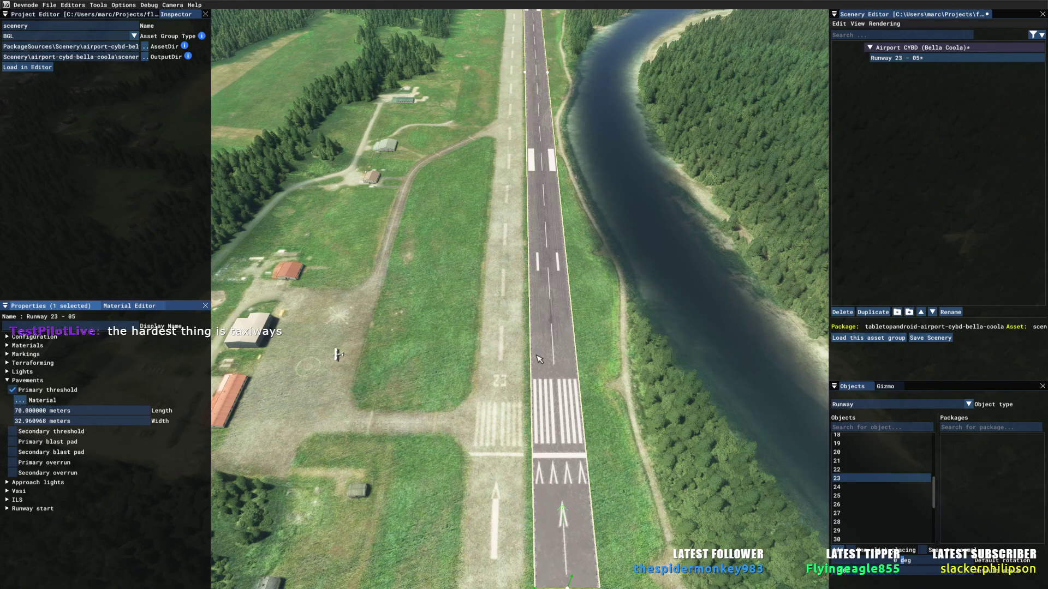
key(s)
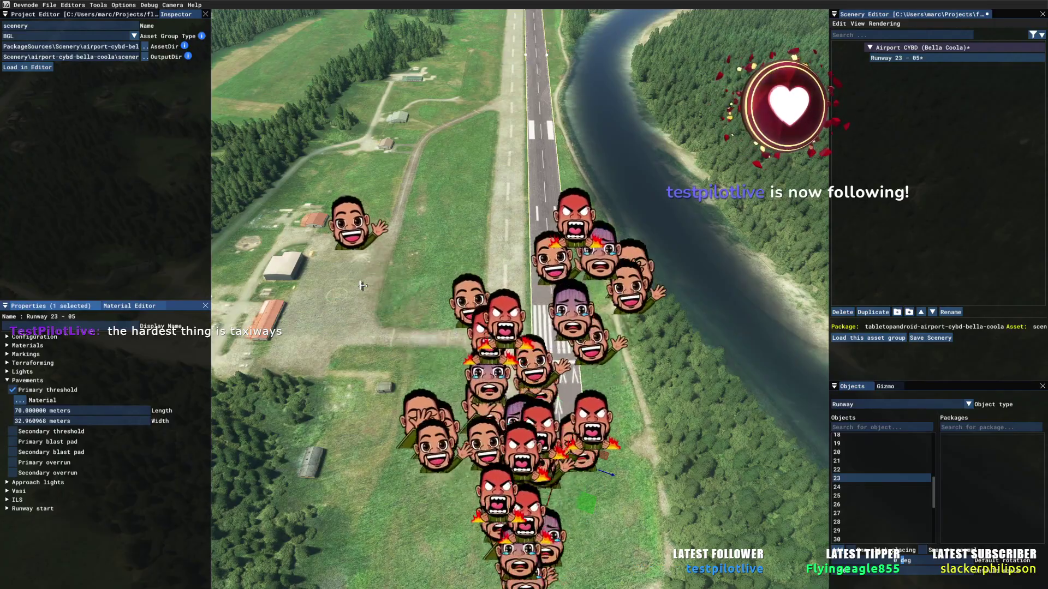
key(w)
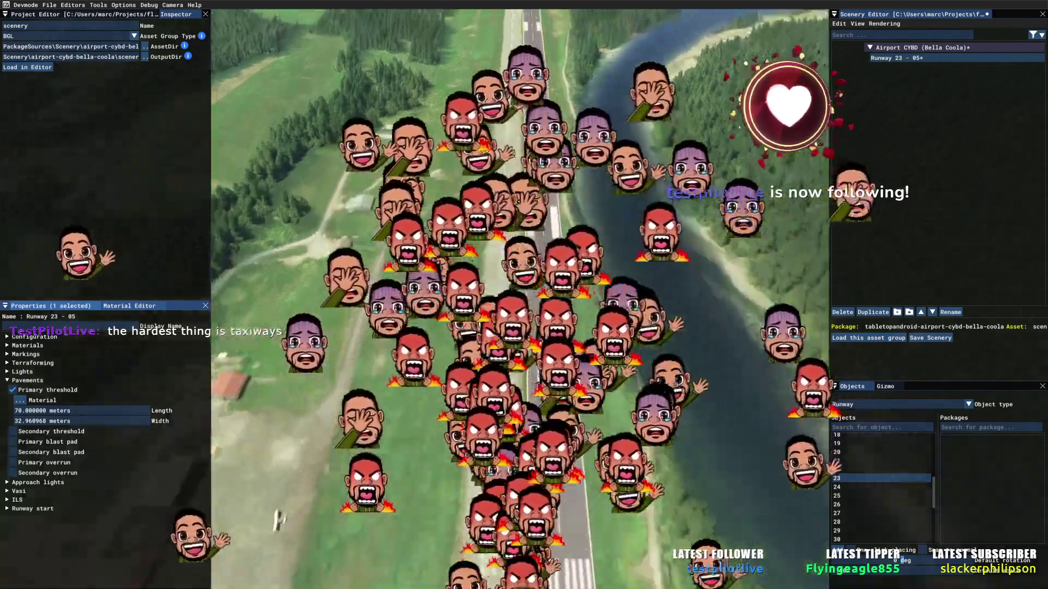
key(w)
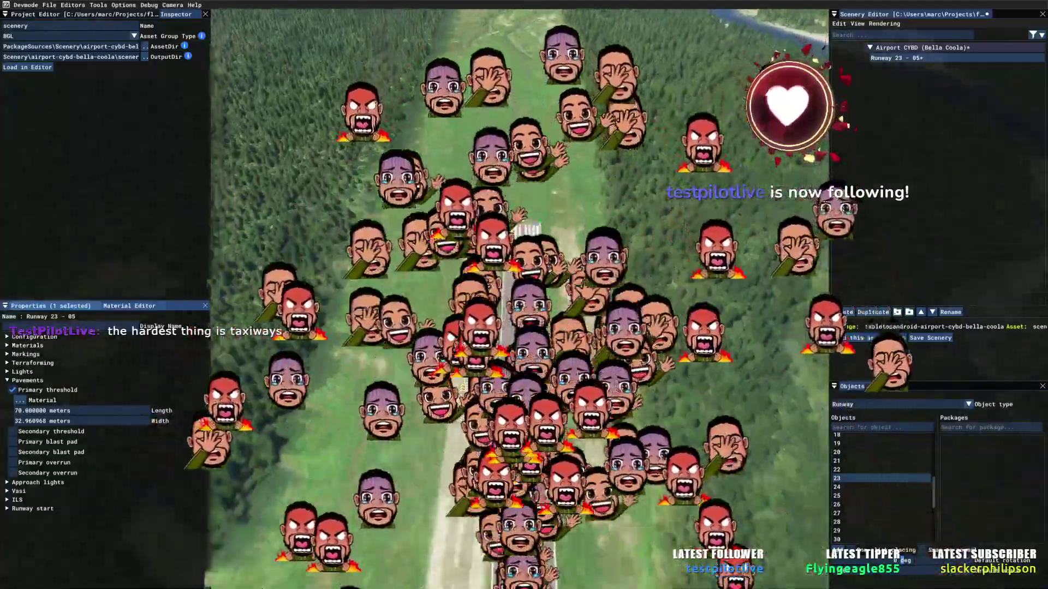
key(s)
key(s)
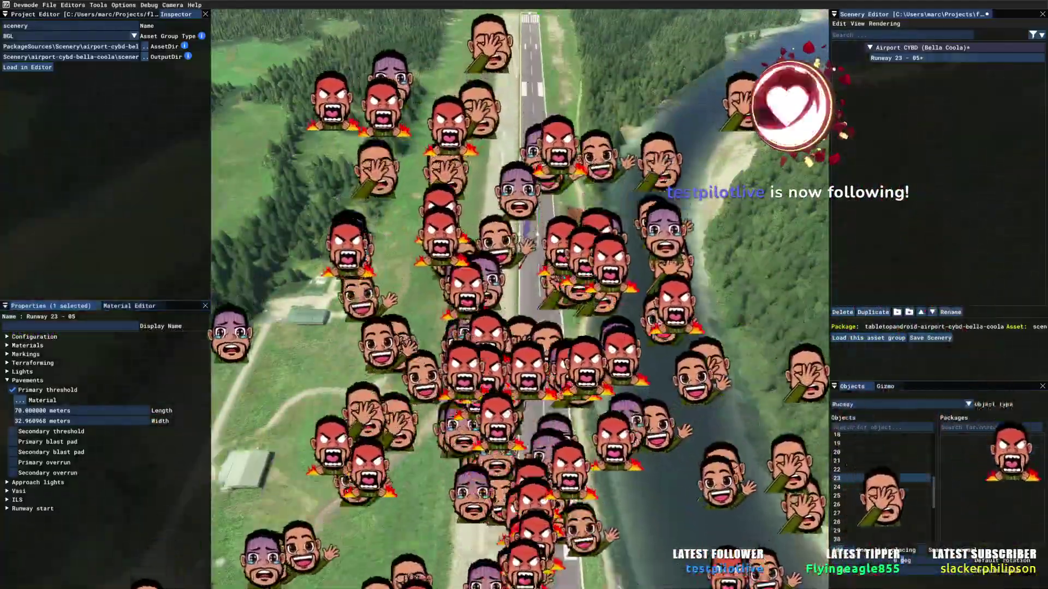
key(w)
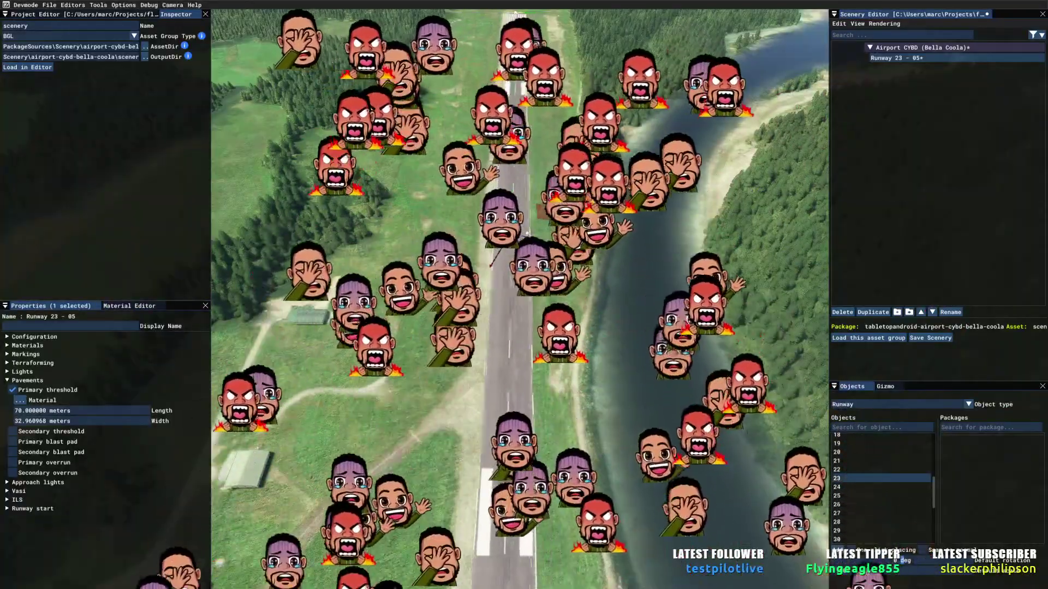
drag(533, 266, 522, 265)
key(s)
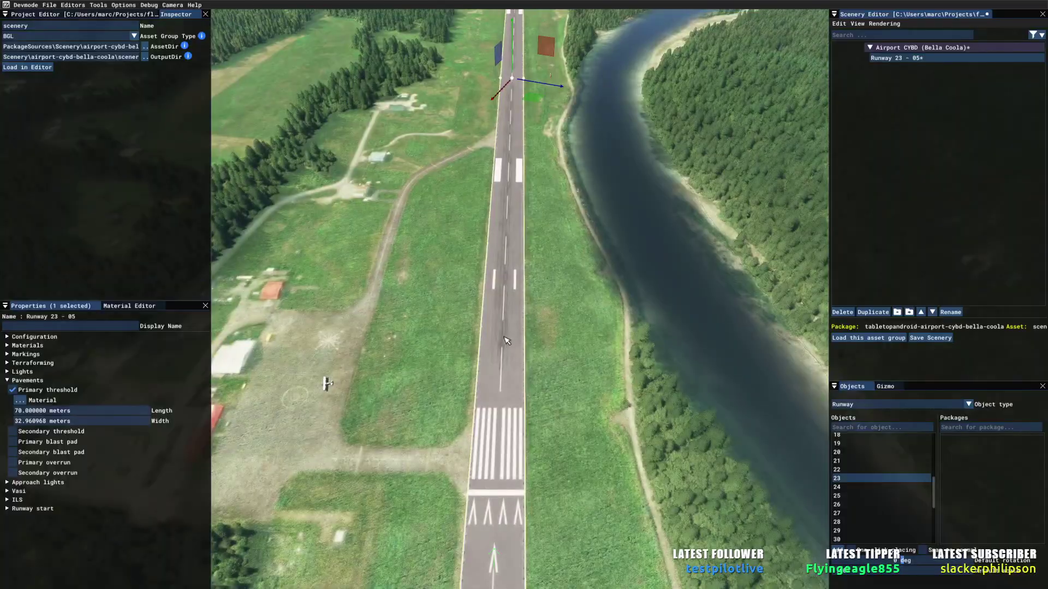
key(w)
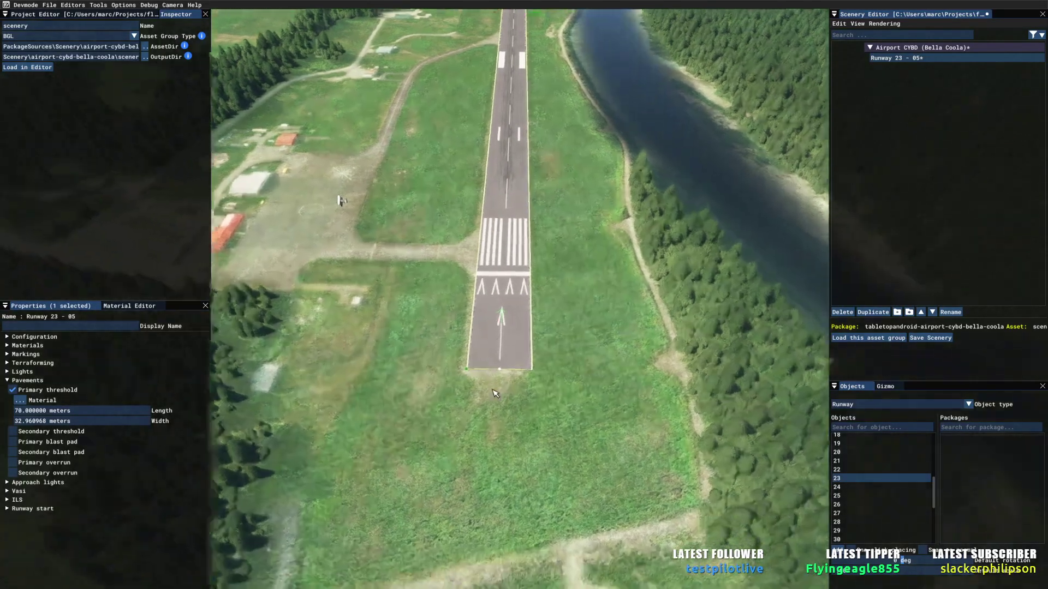
key(w)
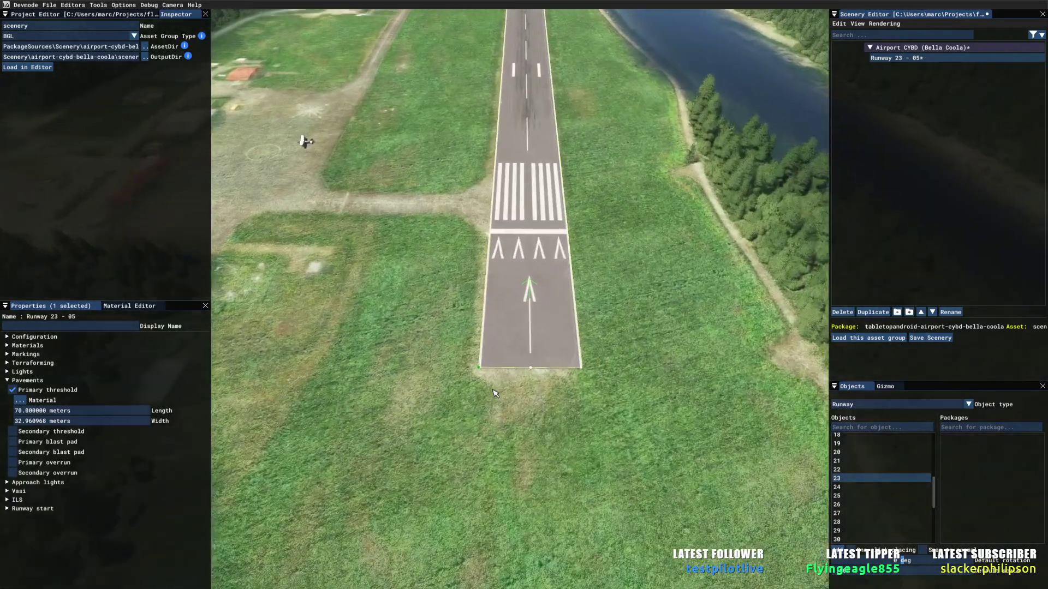
key(w)
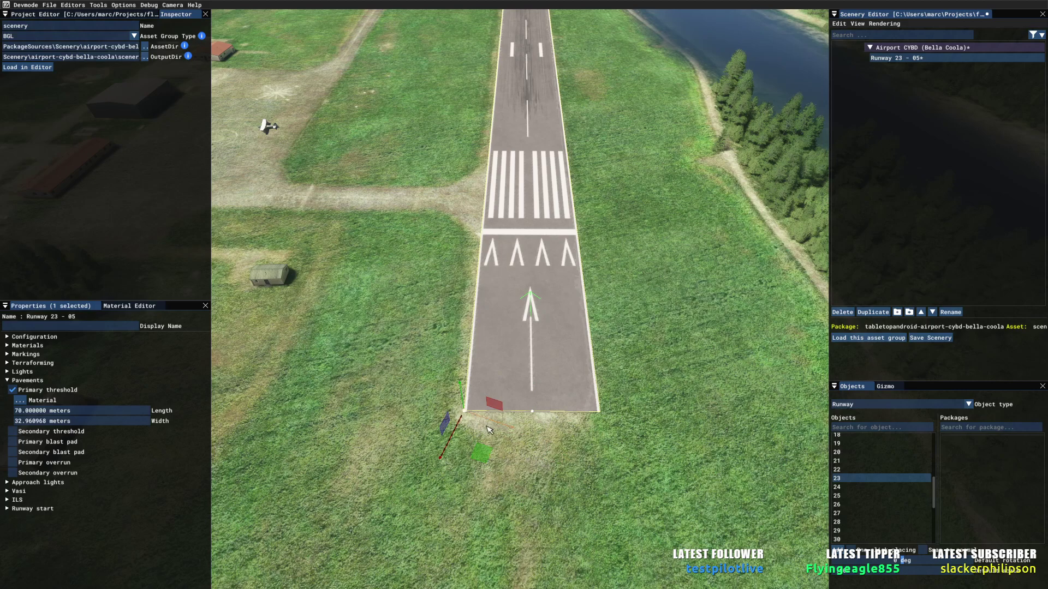
Shift Runway 23 - 05 left onto the real pavement and fly to its far threshold.
drag(478, 454, 473, 452)
key(w)
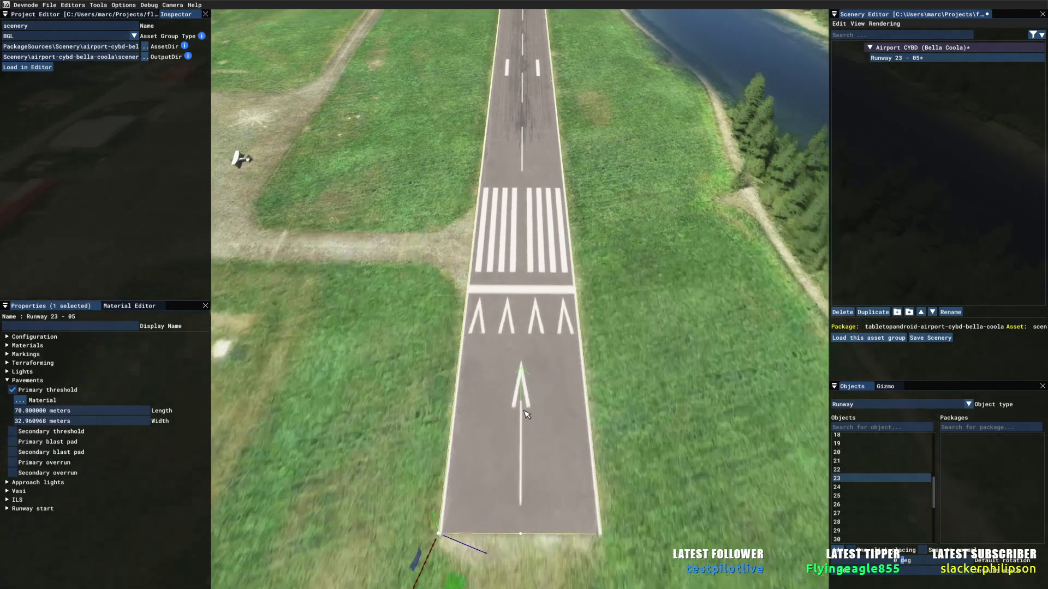
key(w)
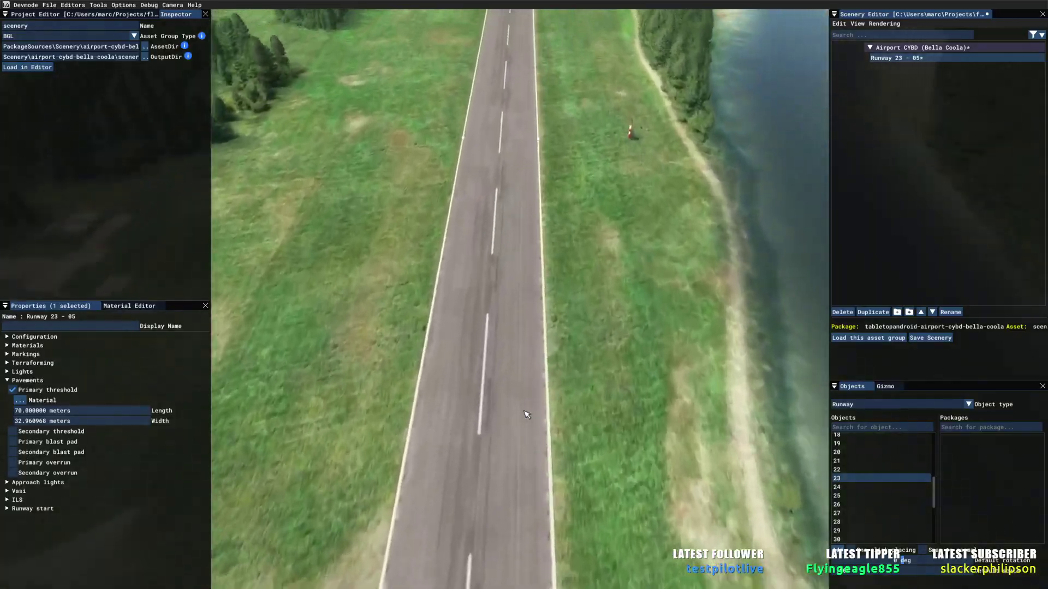
key(w)
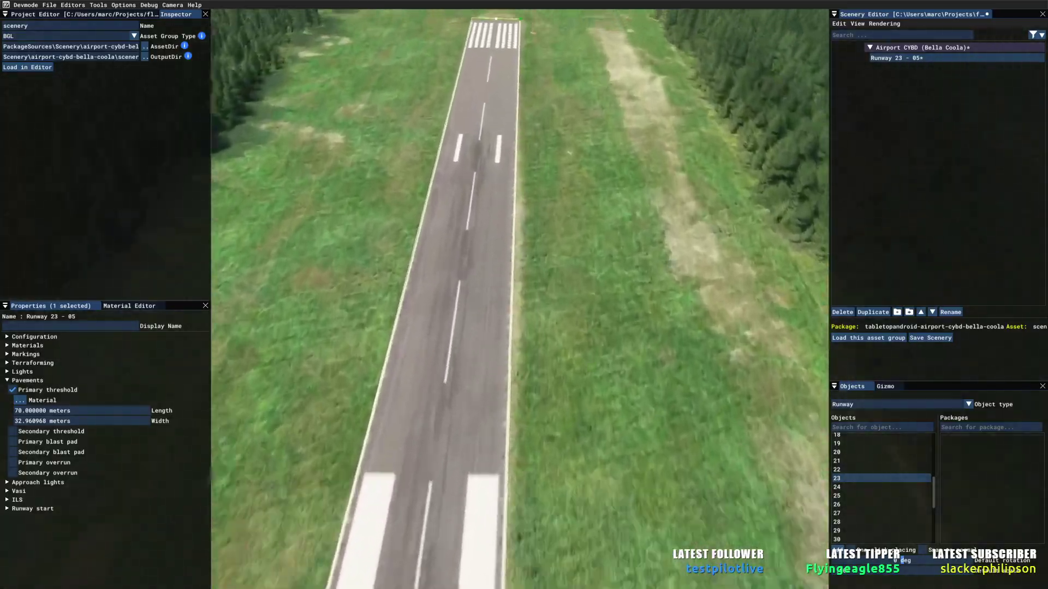
key(w)
key(a)
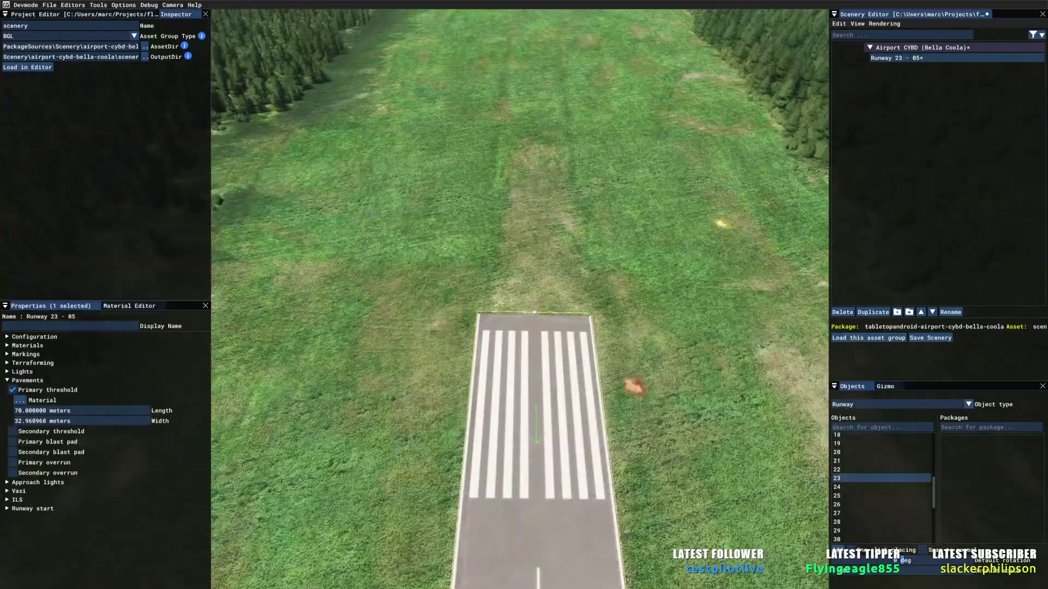
Drag the far threshold's midpoint vertex to match the real runway end.
click(535, 314)
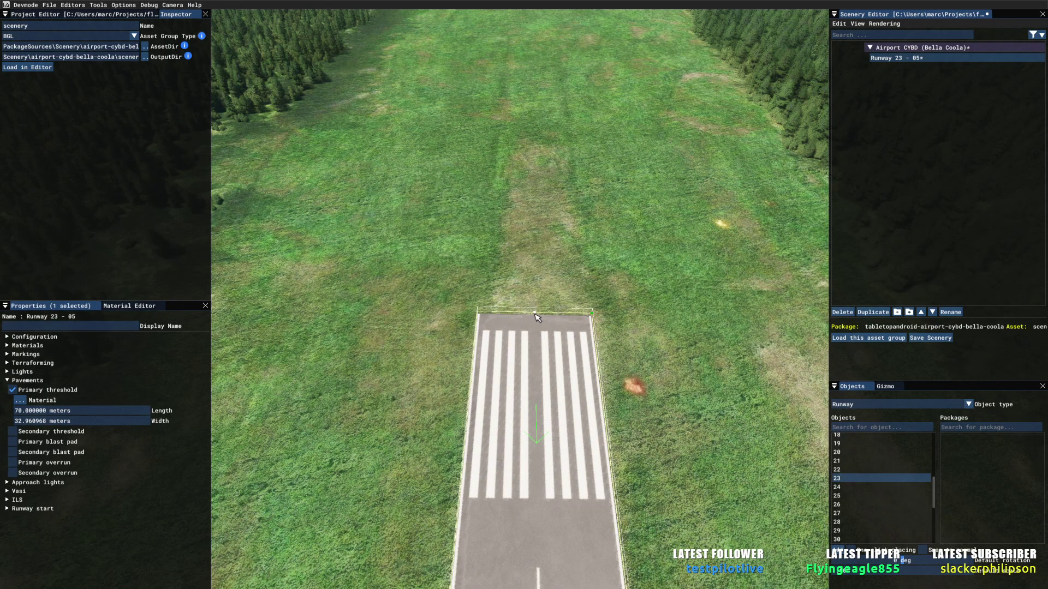
mouse_move(560, 347)
mouse_down()
mouse_move(562, 367)
mouse_move(562, 357)
mouse_up()
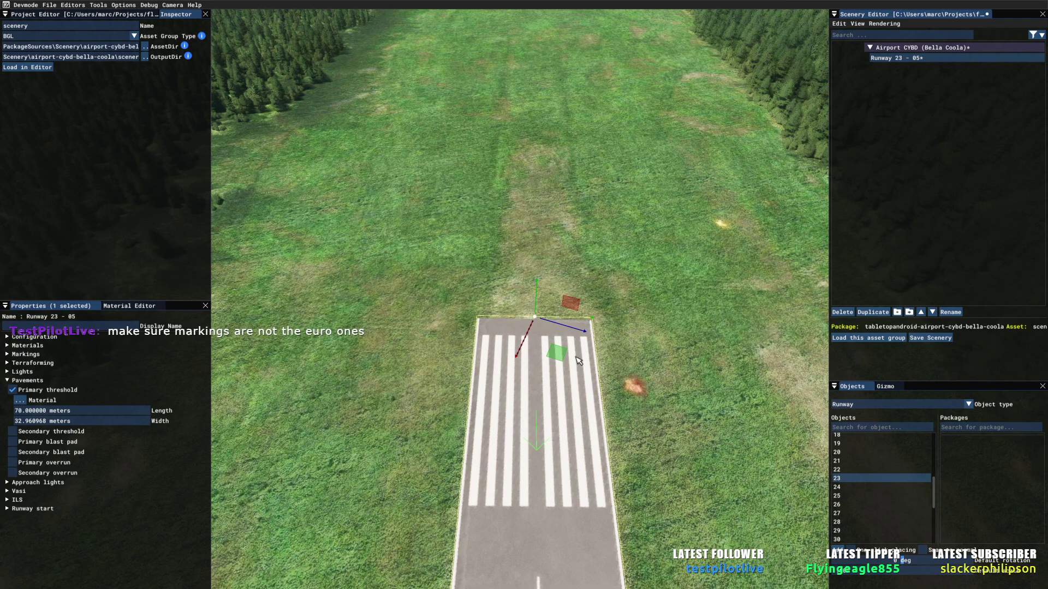
key(s)
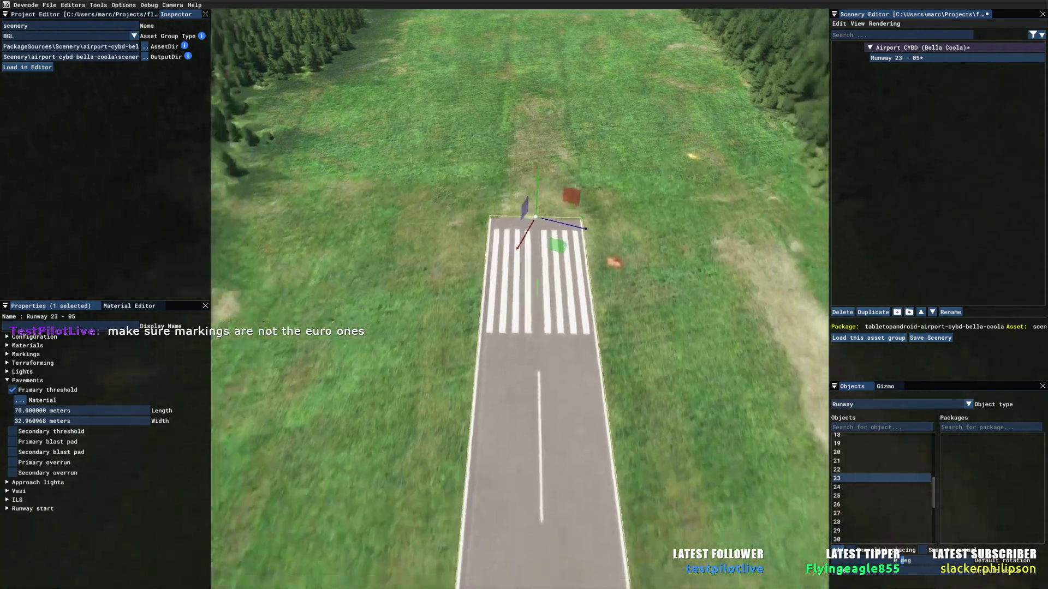
key(w)
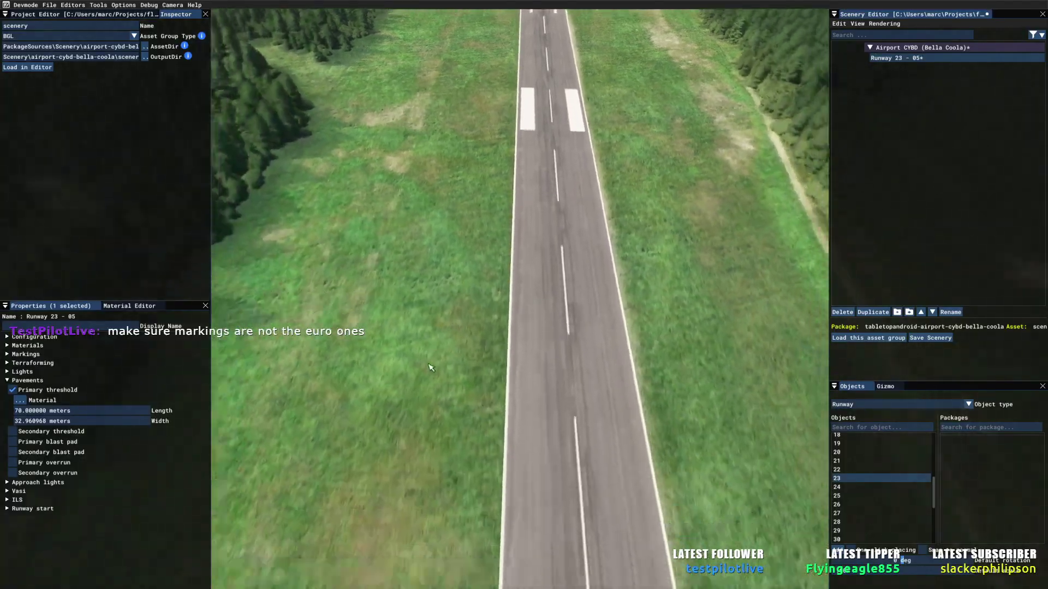
key(s)
key(s)
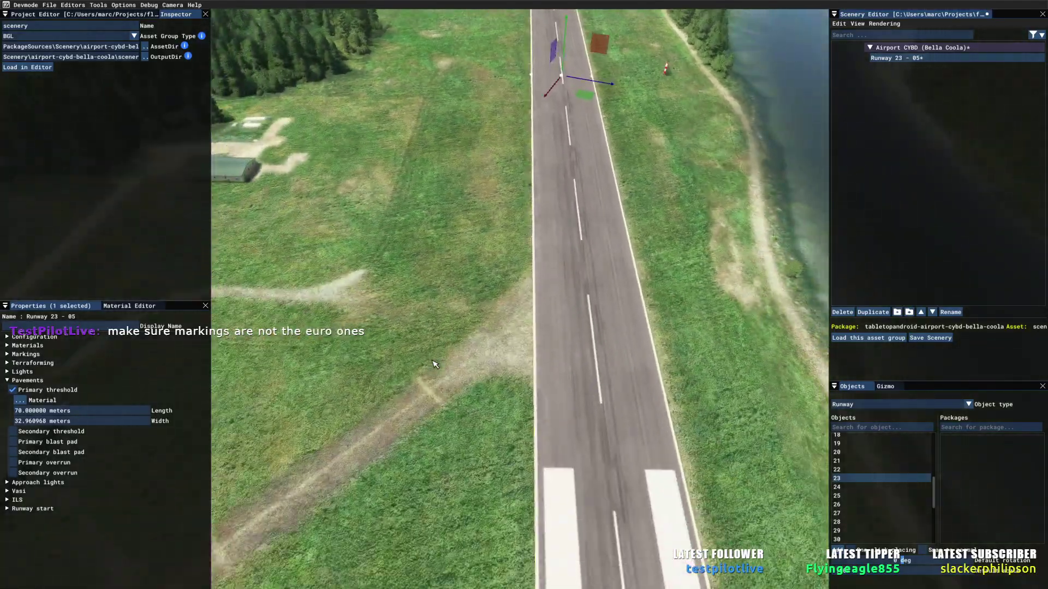
key(s)
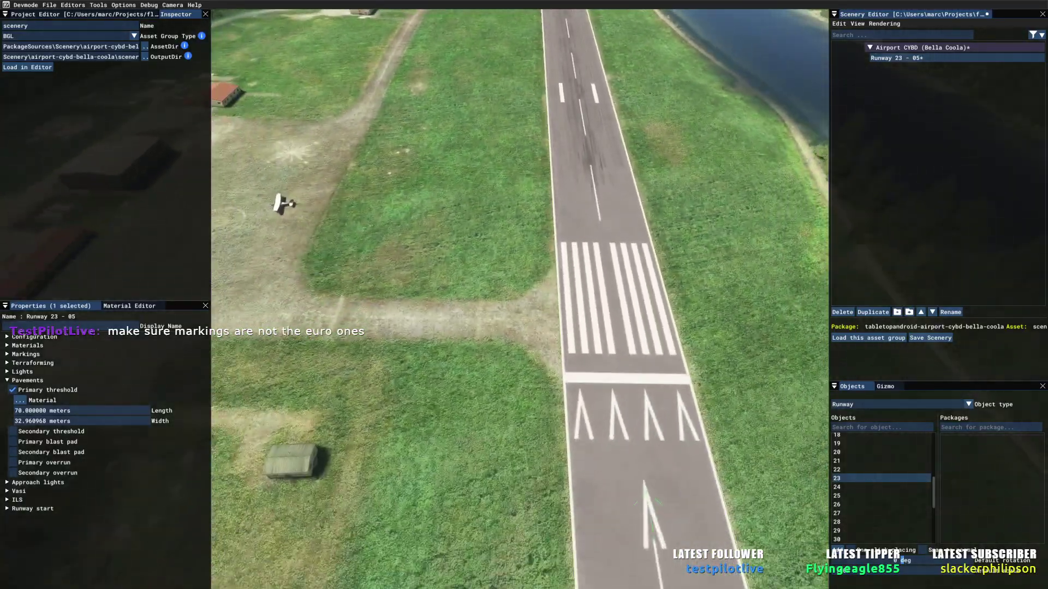
key(s)
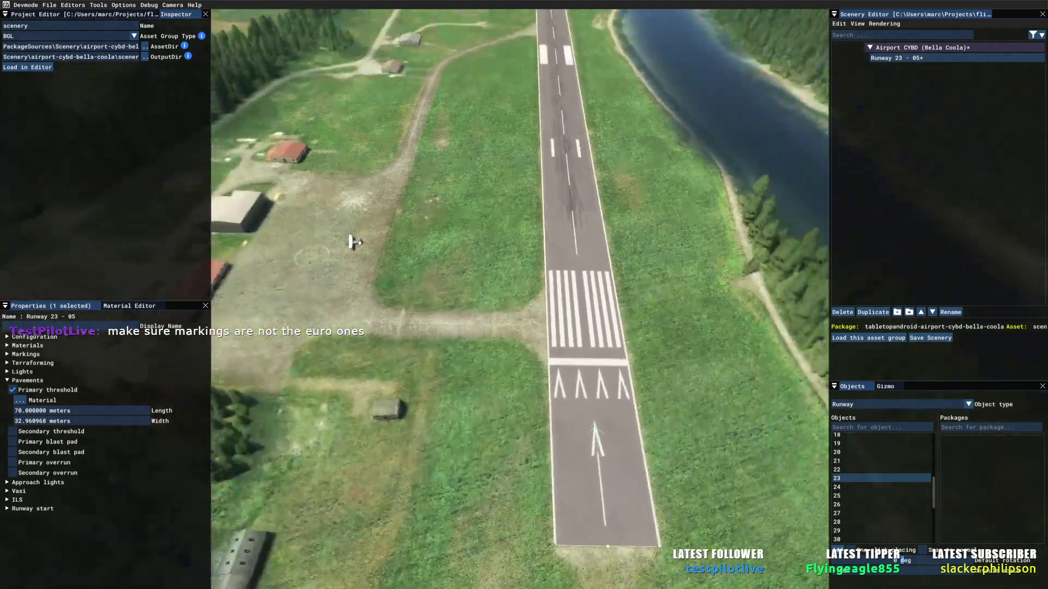
key(w)
key(a)
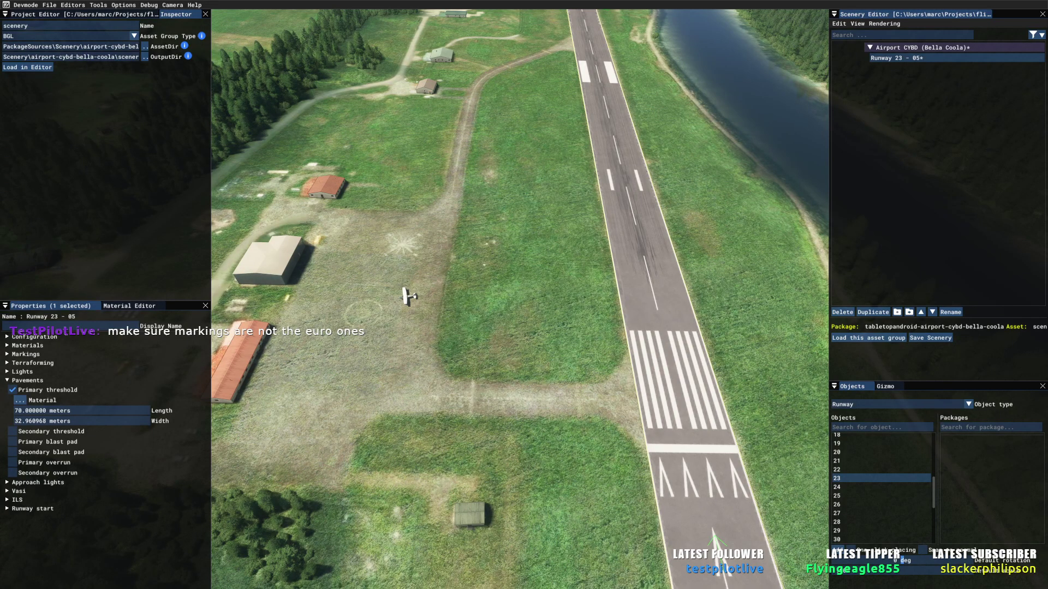
key(alt+Tab)
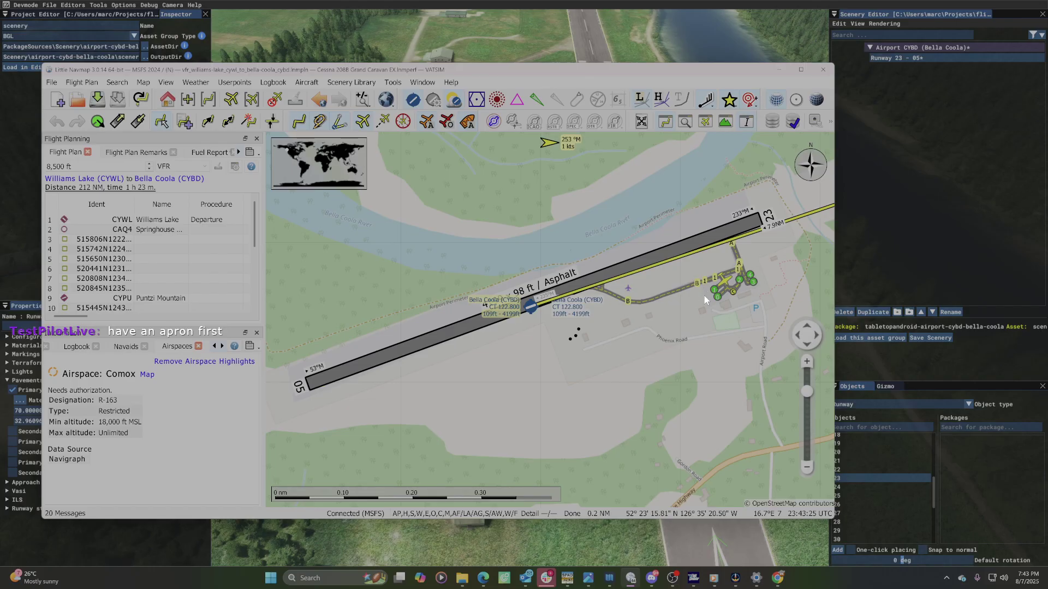
click(31, 246)
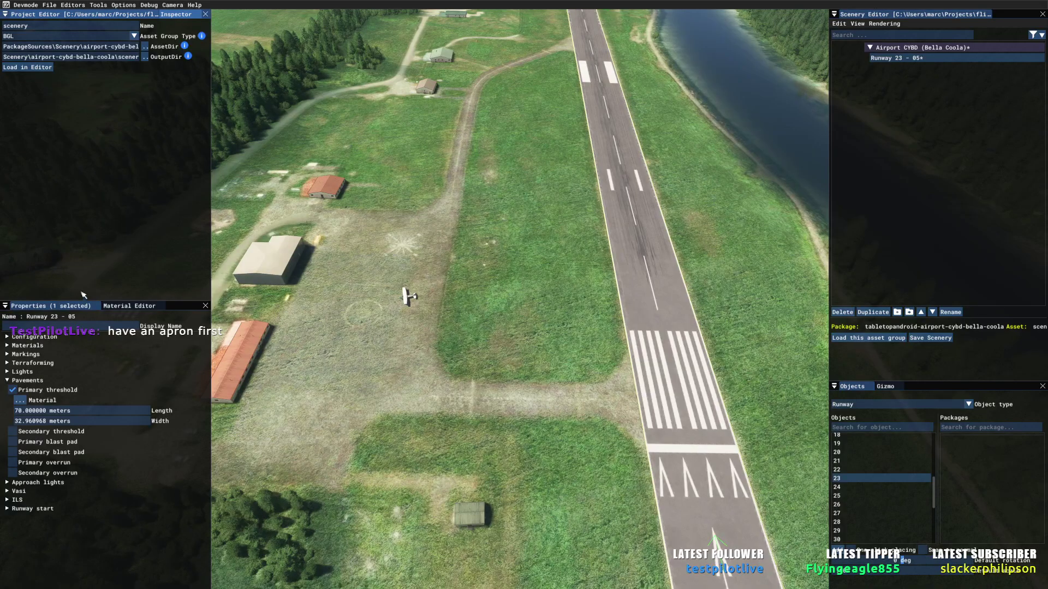
key(d)
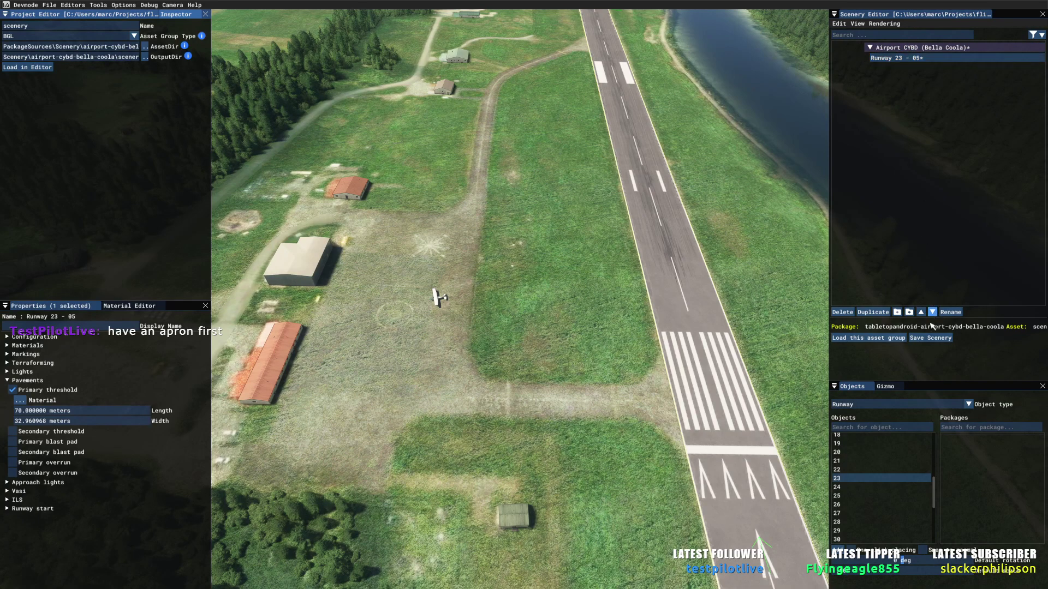
click(930, 338)
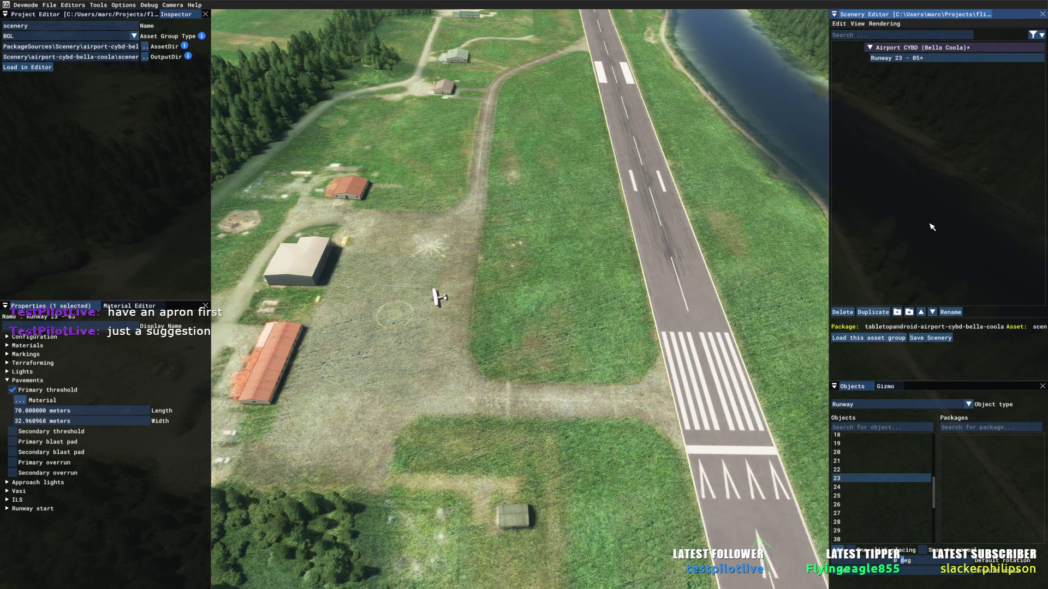
key(a)
key(d)
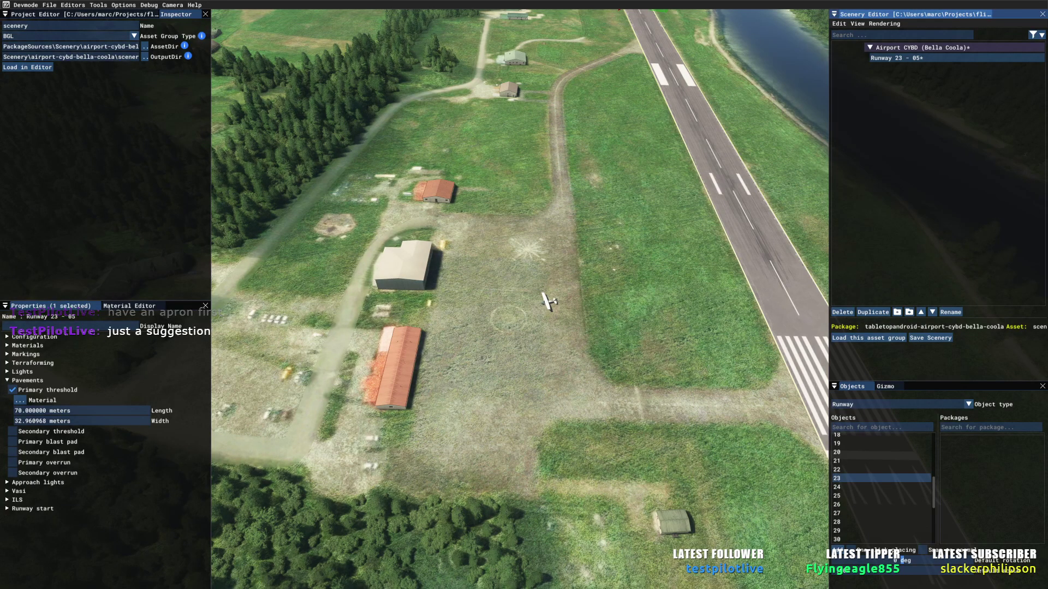
key(s)
key(d)
key(a)
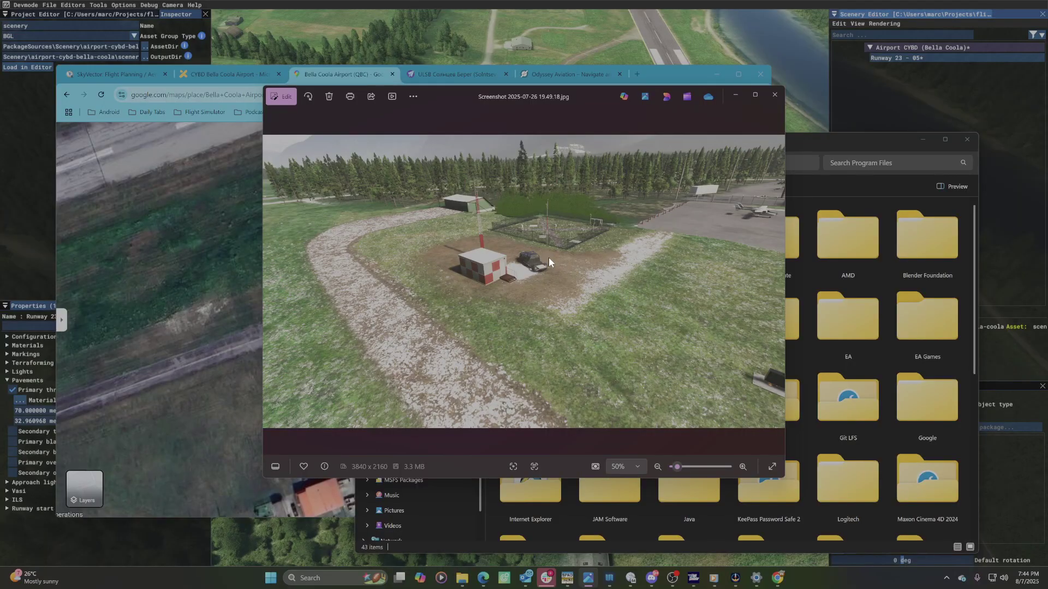
Maximize the Photos viewer and browse forward to the aerial runway overview screenshot.
drag(573, 99, 524, 82)
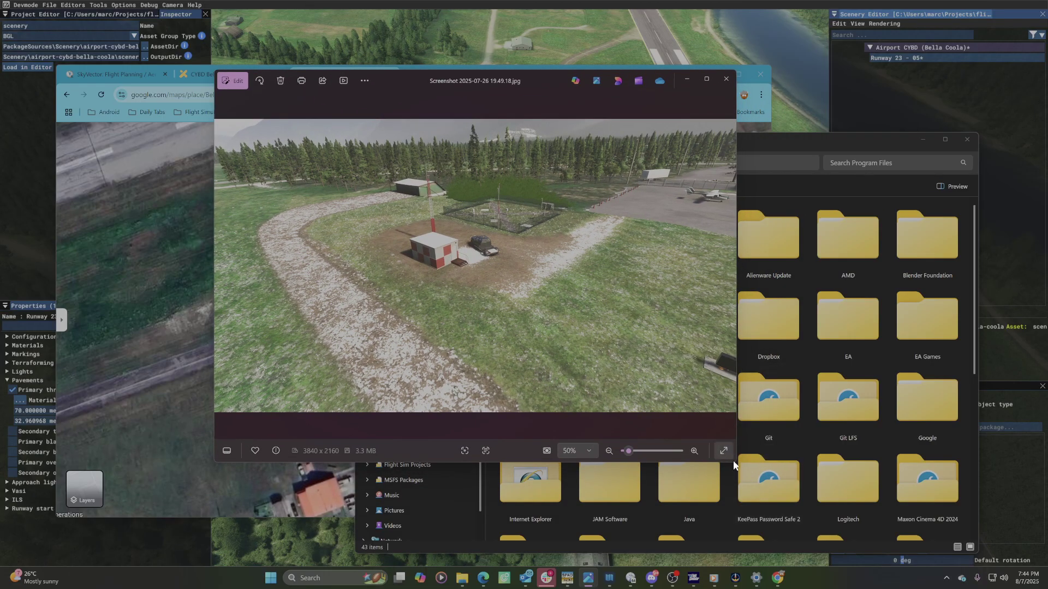
drag(733, 463, 922, 540)
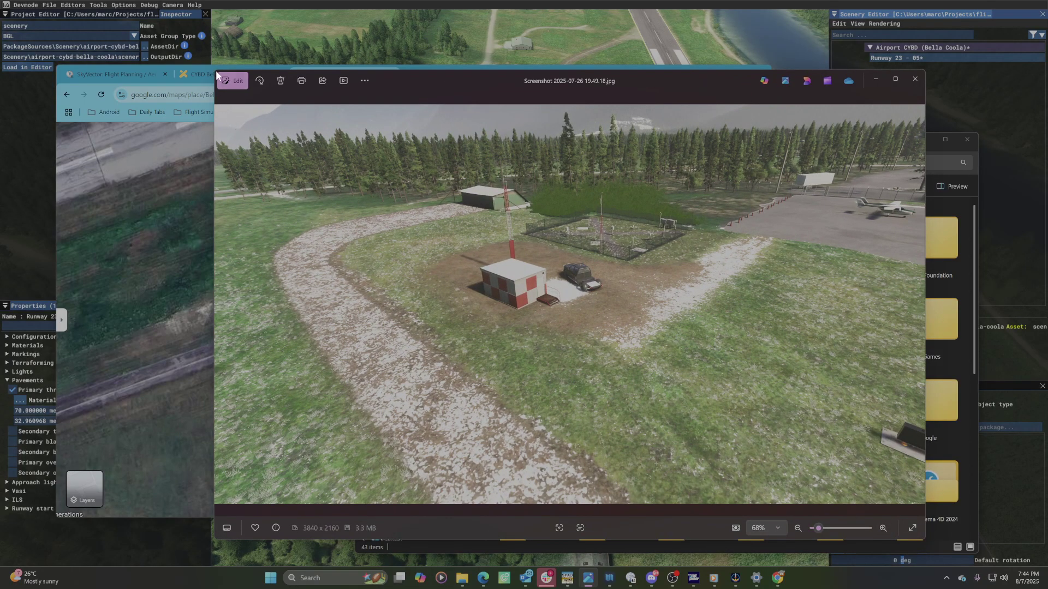
click(890, 78)
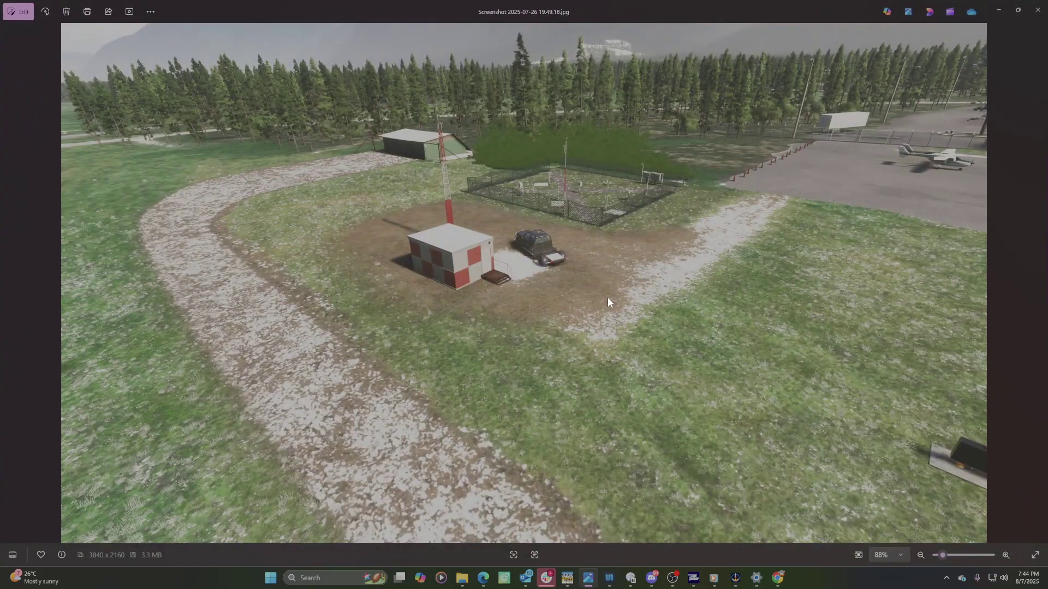
key(Left)
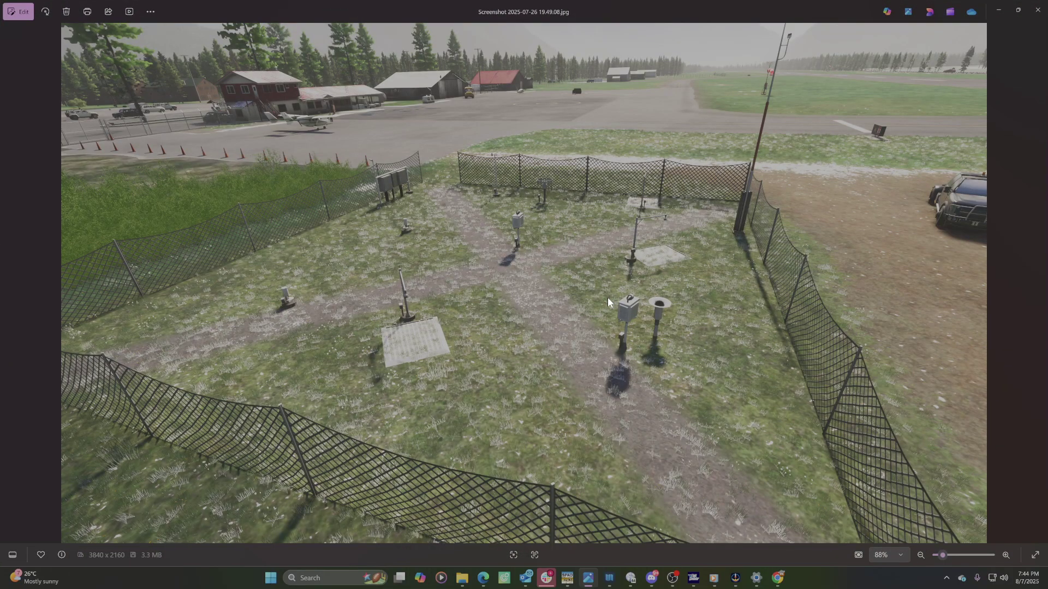
key(Right)
key(Right)
key(Right)
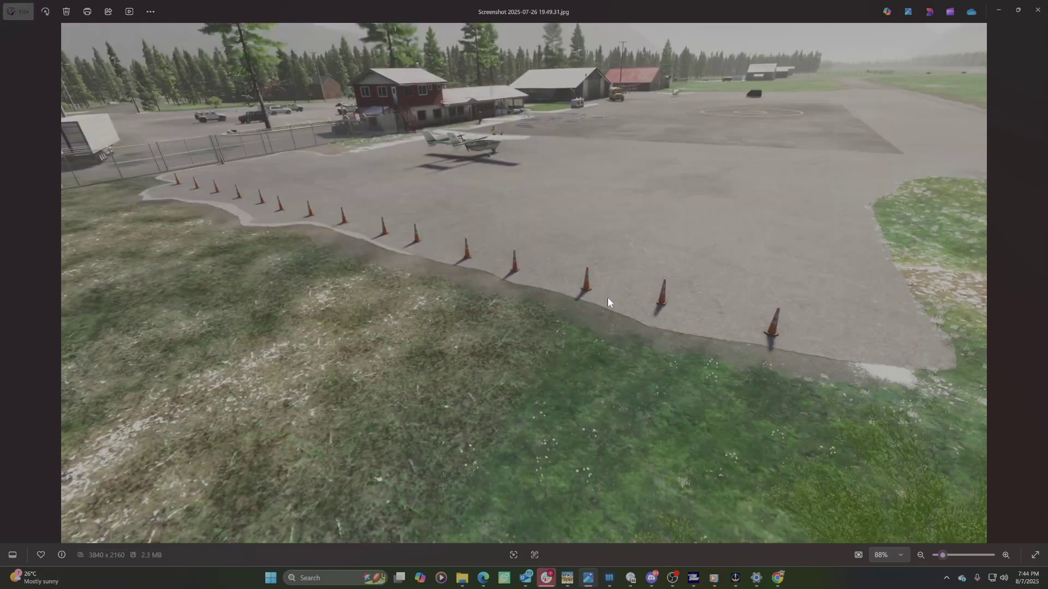
key(Right)
key(Right)
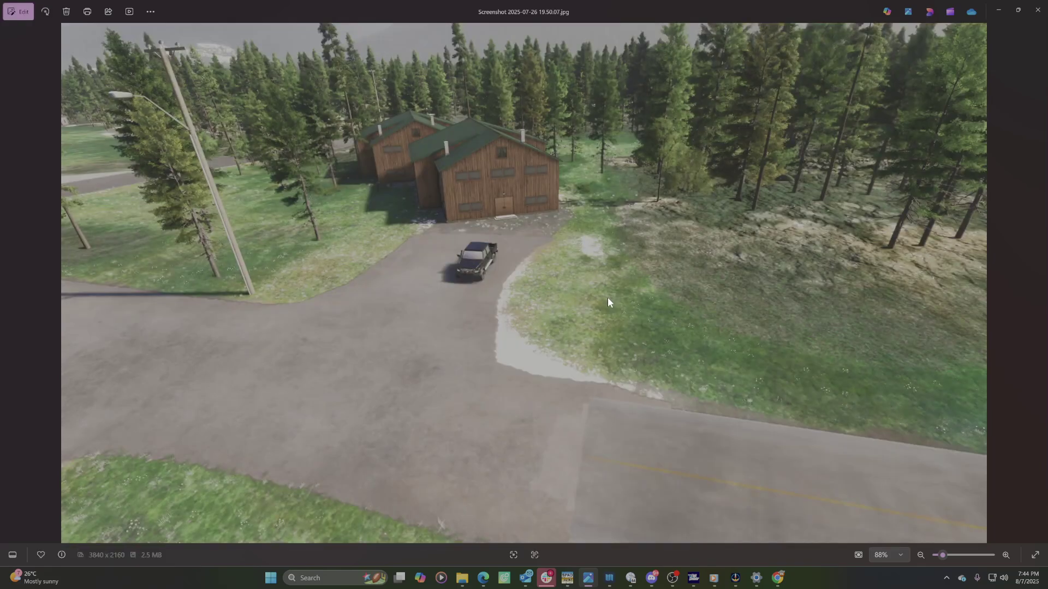
key(Right)
key(Right)
key(Right)
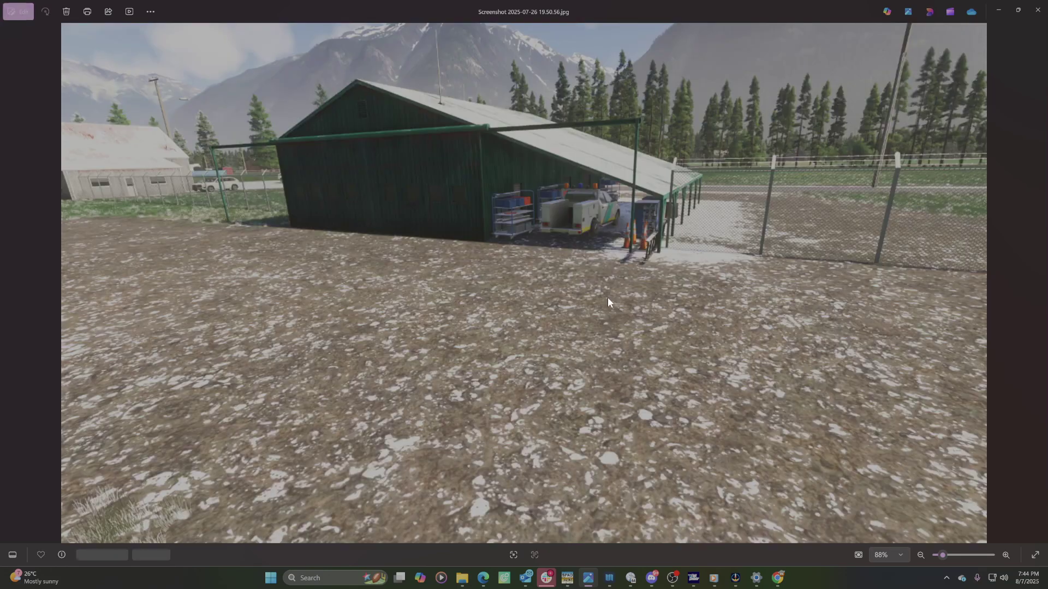
key(Right)
key(Right)
key(Right)
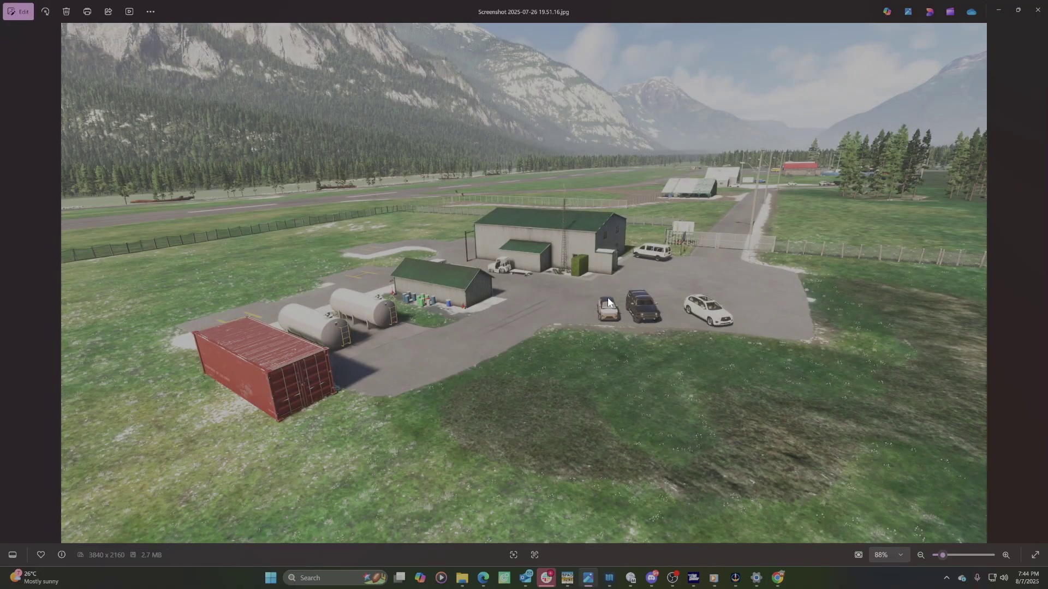
key(Right)
key(Right)
key(Right)
key(Right)
key(Right)
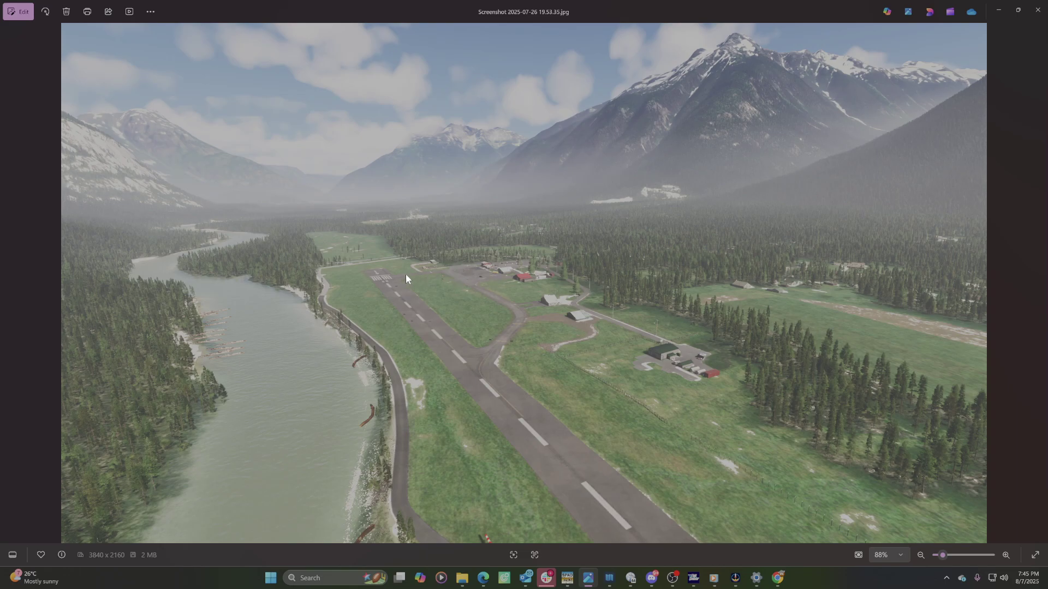
Zoom into the aerial overview to frame the apron, then switch back to Flight Simulator.
scroll(444, 285, up, 4)
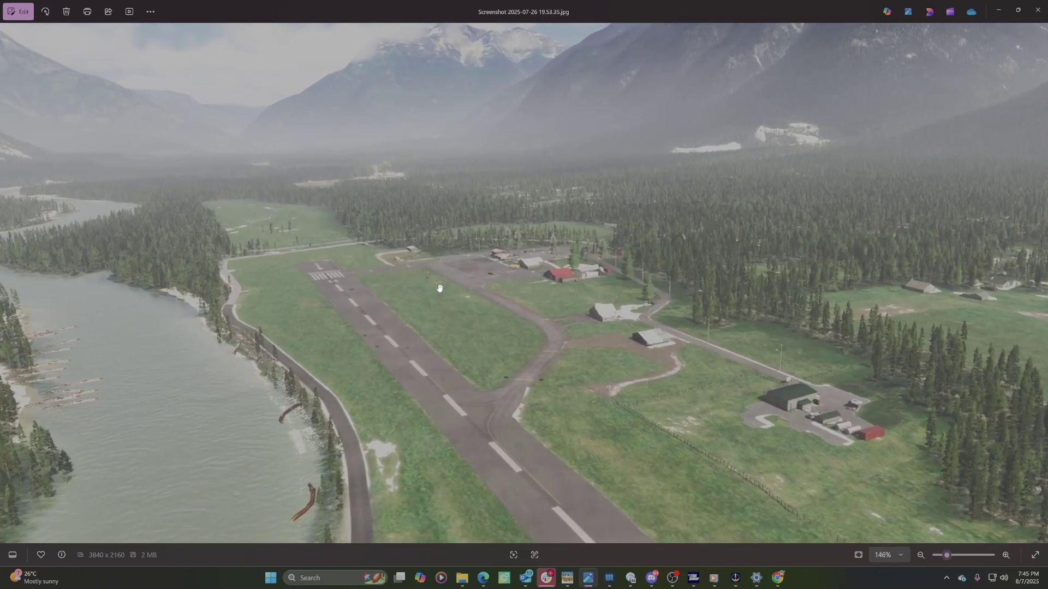
scroll(439, 288, up, 4)
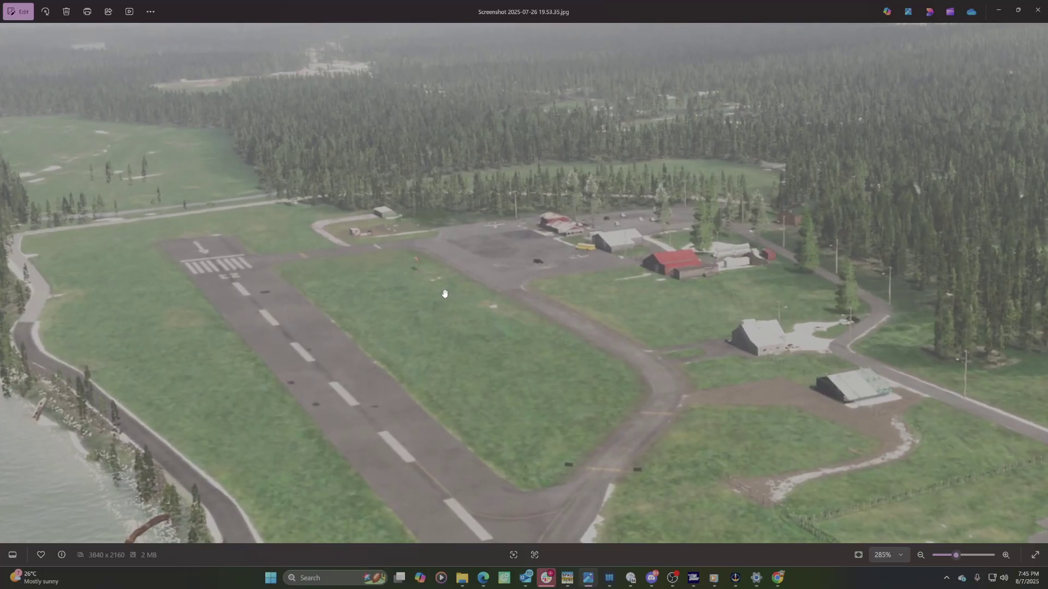
drag(449, 318, 417, 306)
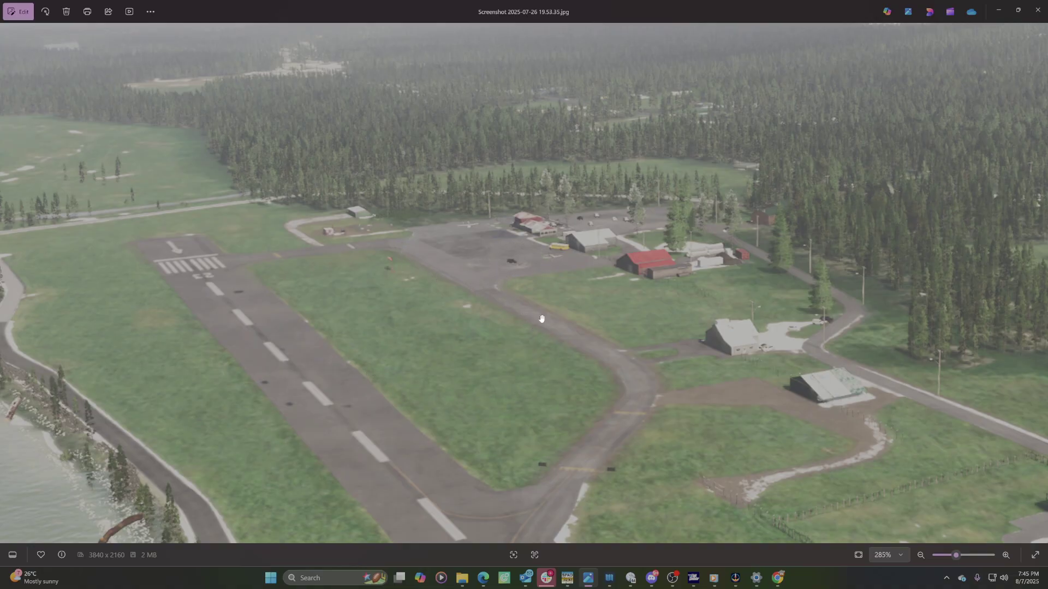
key(alt+Tab)
key(alt+Tab)
key(alt+Tab)
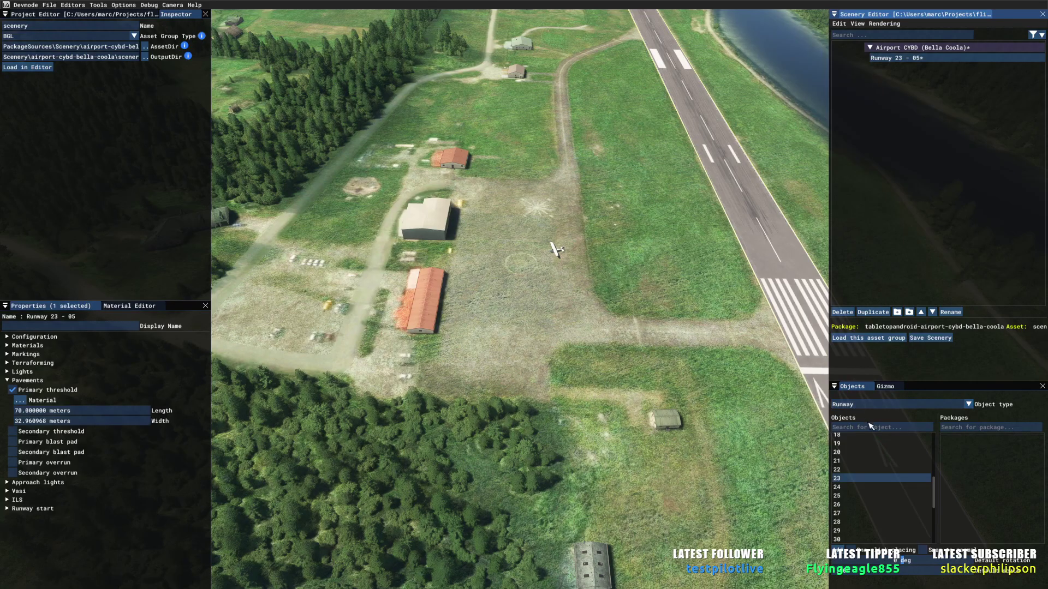
Place two NORMAL TaxiwayPoints beside the runway, linked by a taxi path.
click(872, 404)
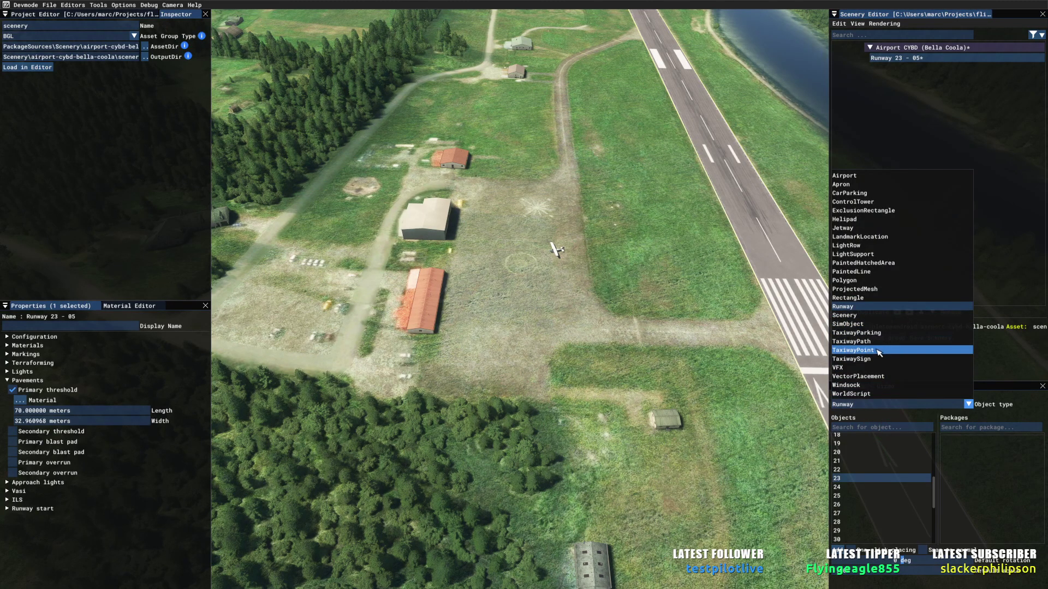
click(878, 351)
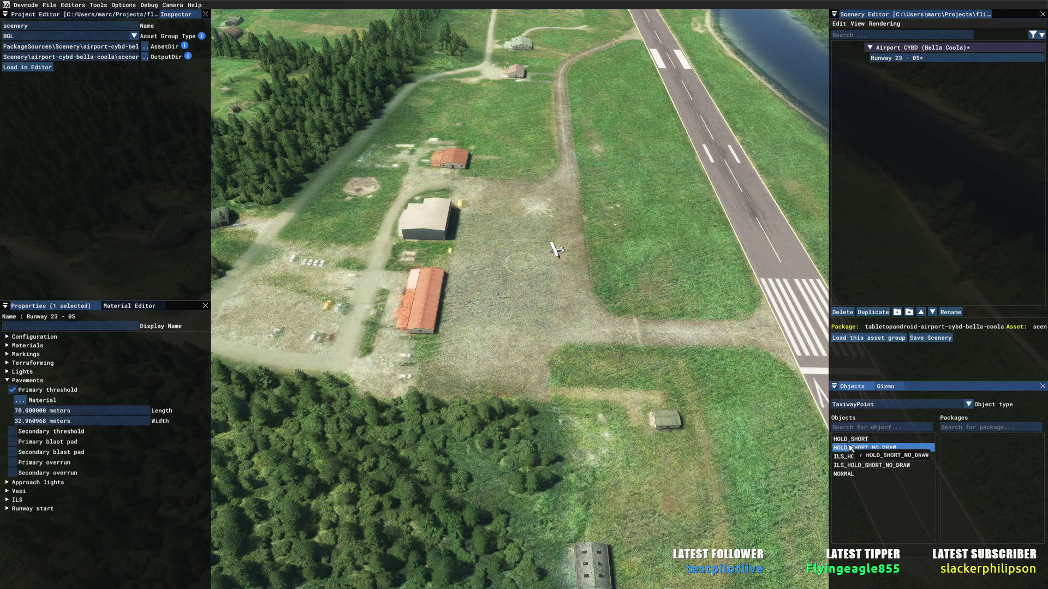
click(854, 474)
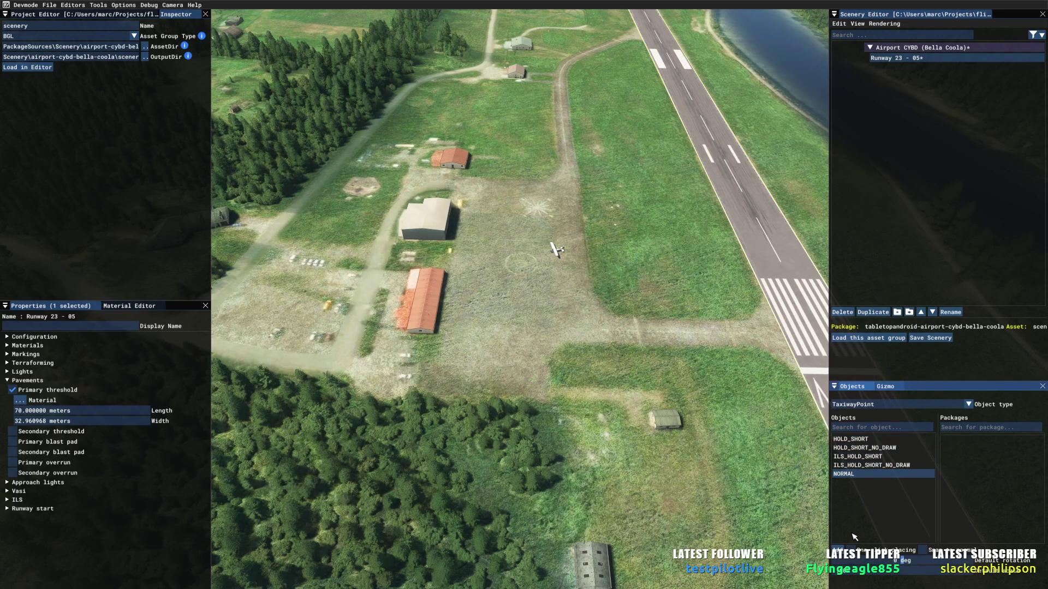
click(838, 550)
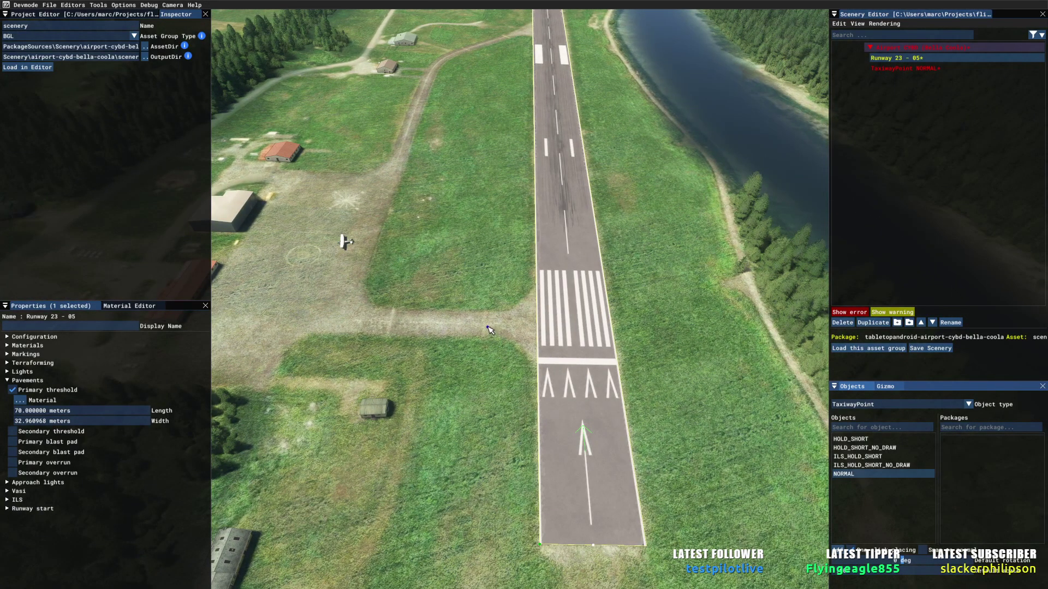
click(487, 325)
key(a)
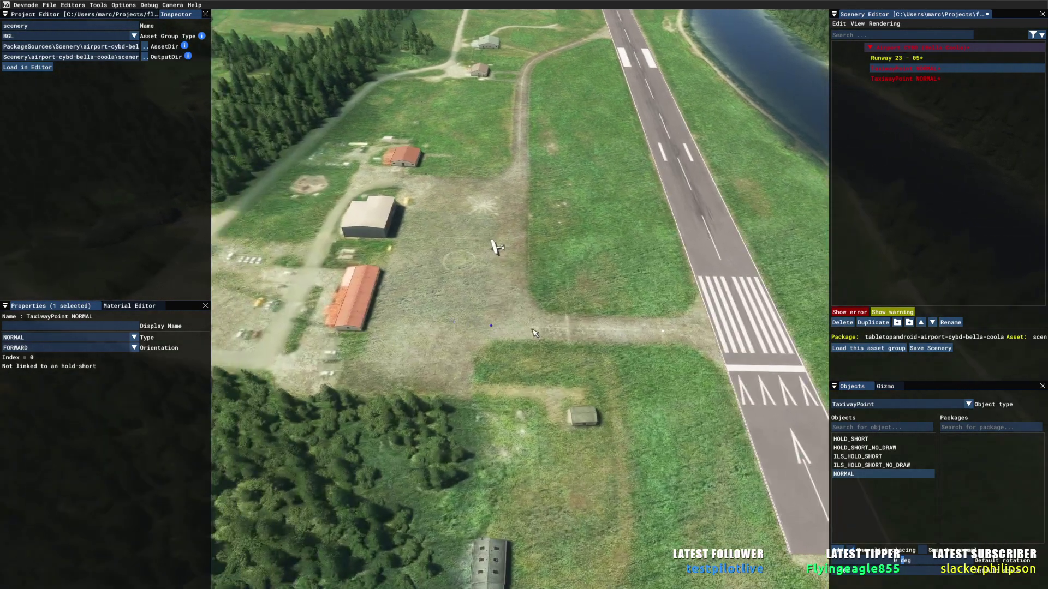
click(567, 329)
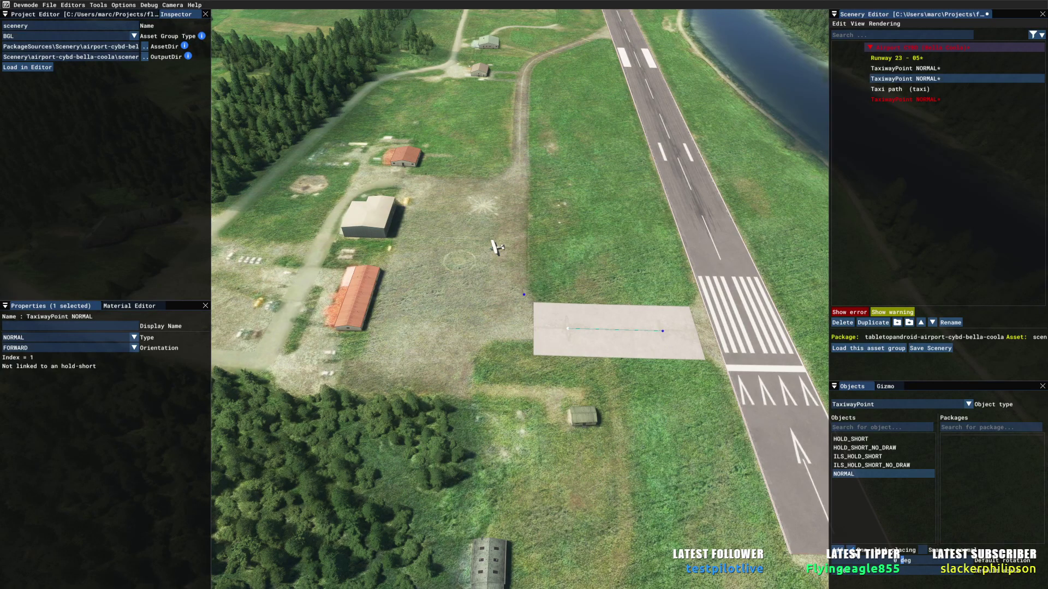
click(851, 548)
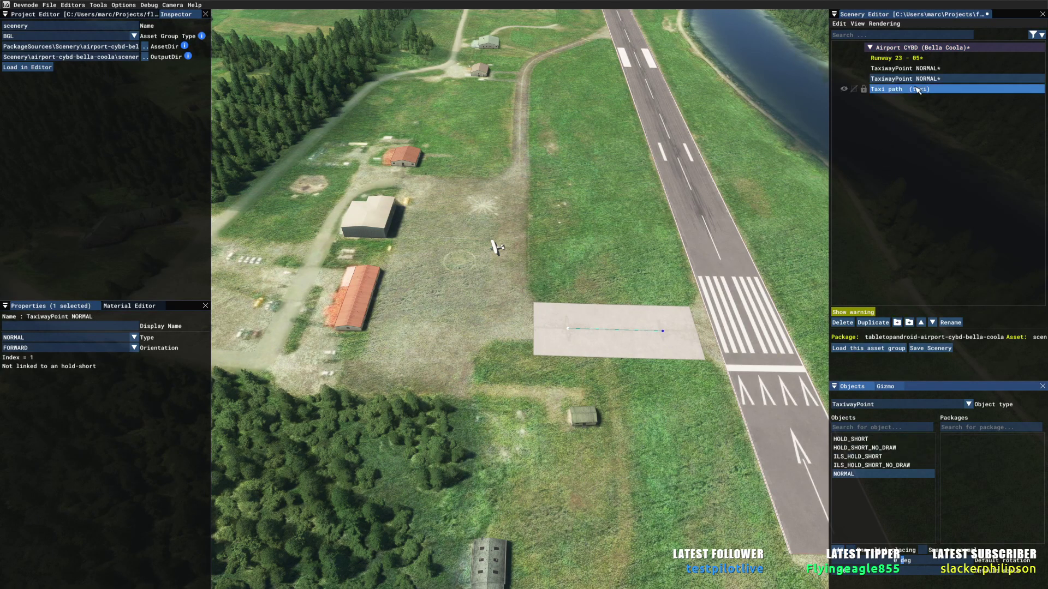
Select both taxiway points and the taxi path in the object list.
click(905, 68)
ctrl+click(904, 78)
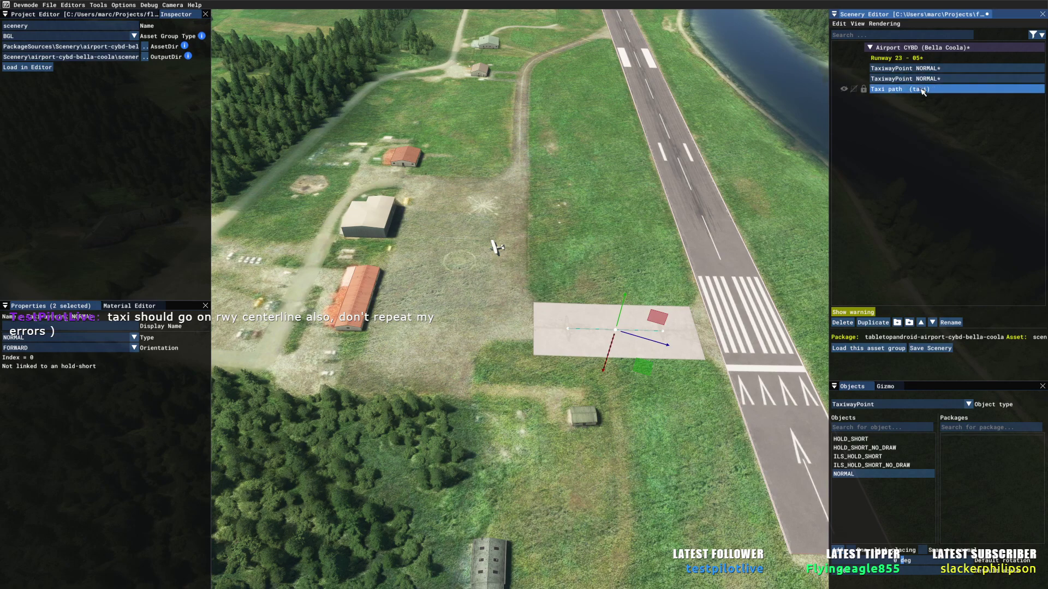
ctrl+click(906, 89)
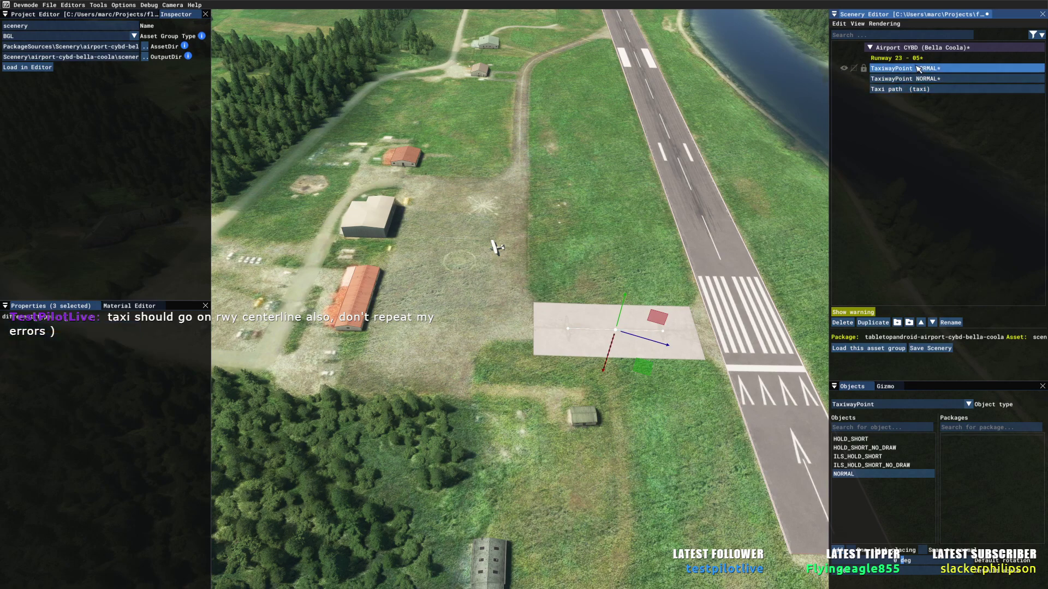
Group the two taxiway points and taxi path as Taxiways and move it above Runway 23 - 05.
click(897, 323)
click(950, 322)
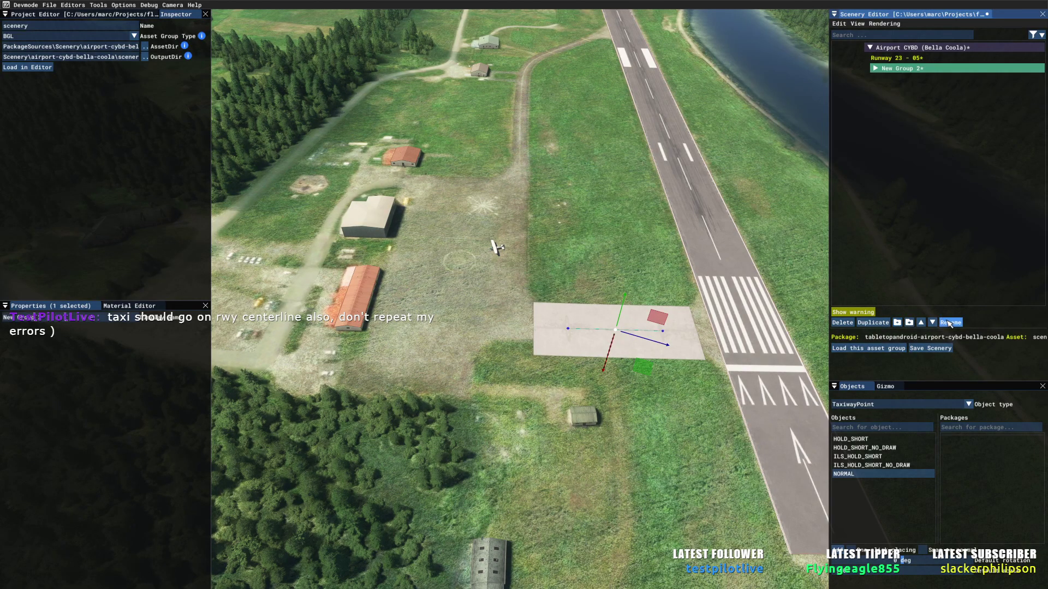
text(Taxiway)
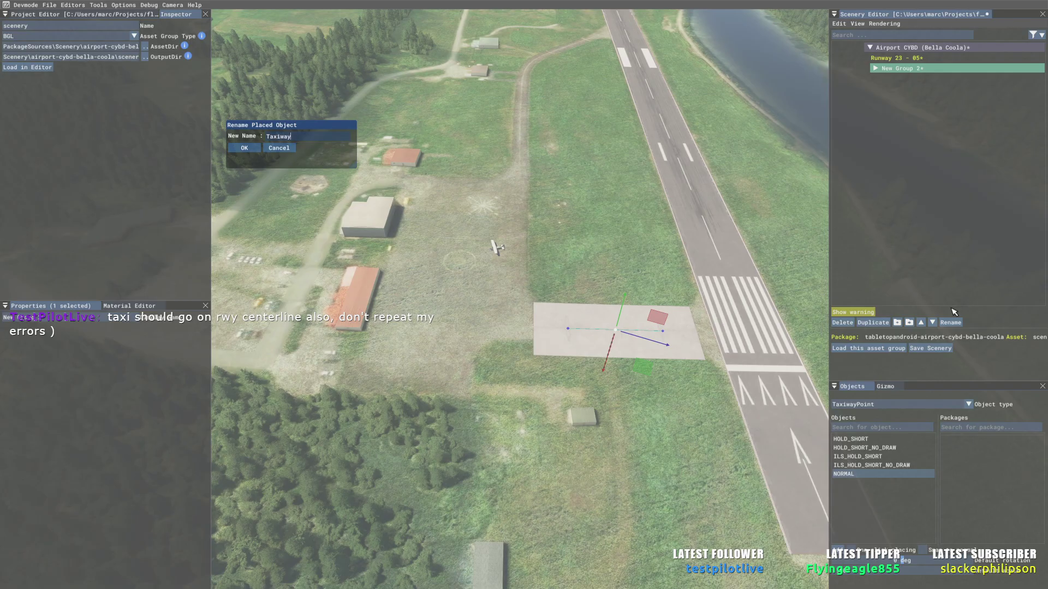
text( Obj)
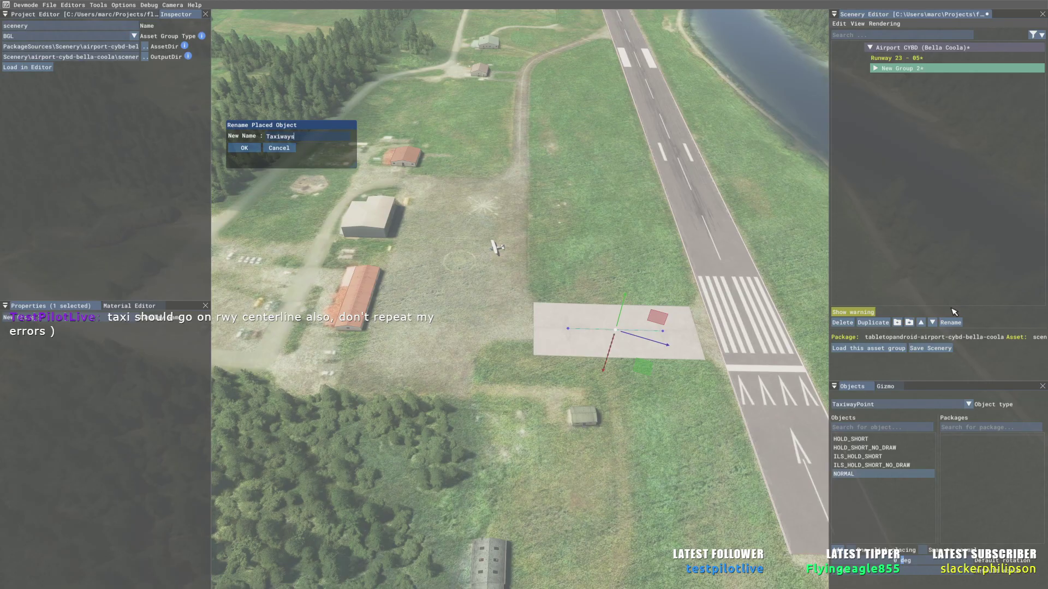
key(Return)
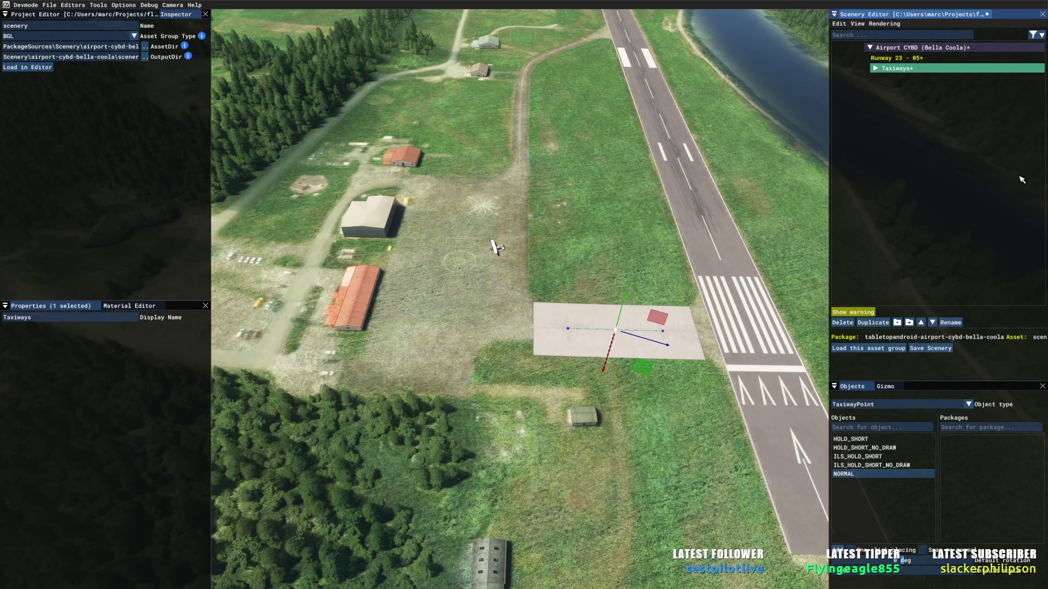
click(920, 323)
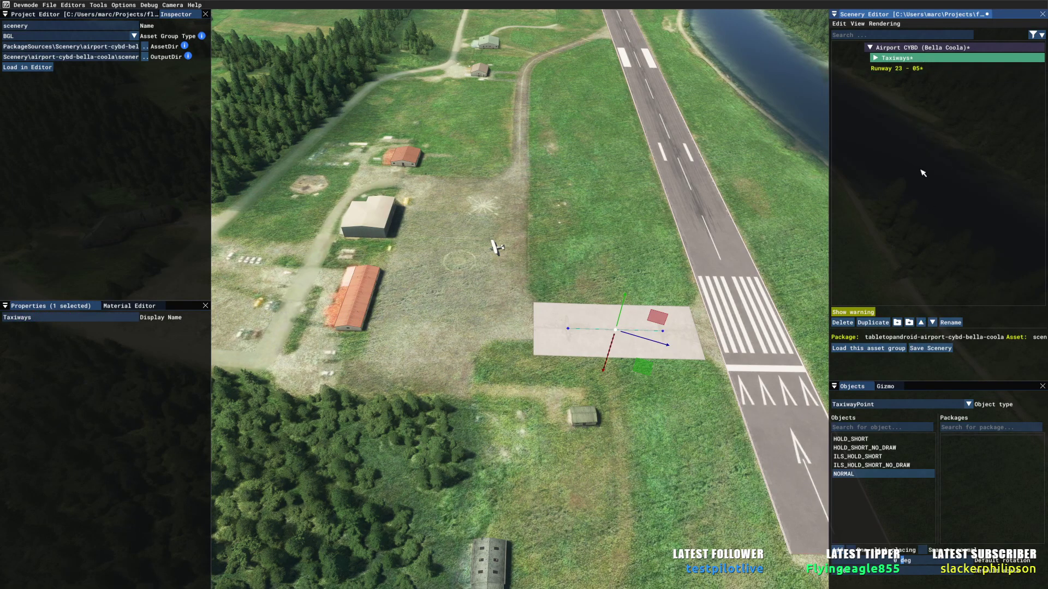
Expand the Taxiways group and move the concrete taxi path and its points to the right.
click(875, 58)
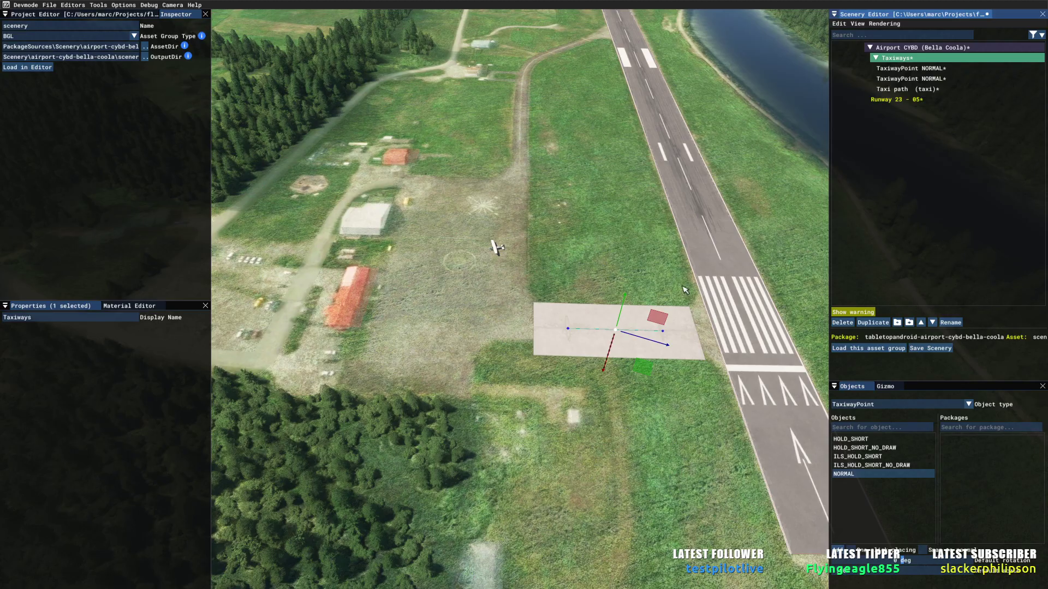
click(608, 318)
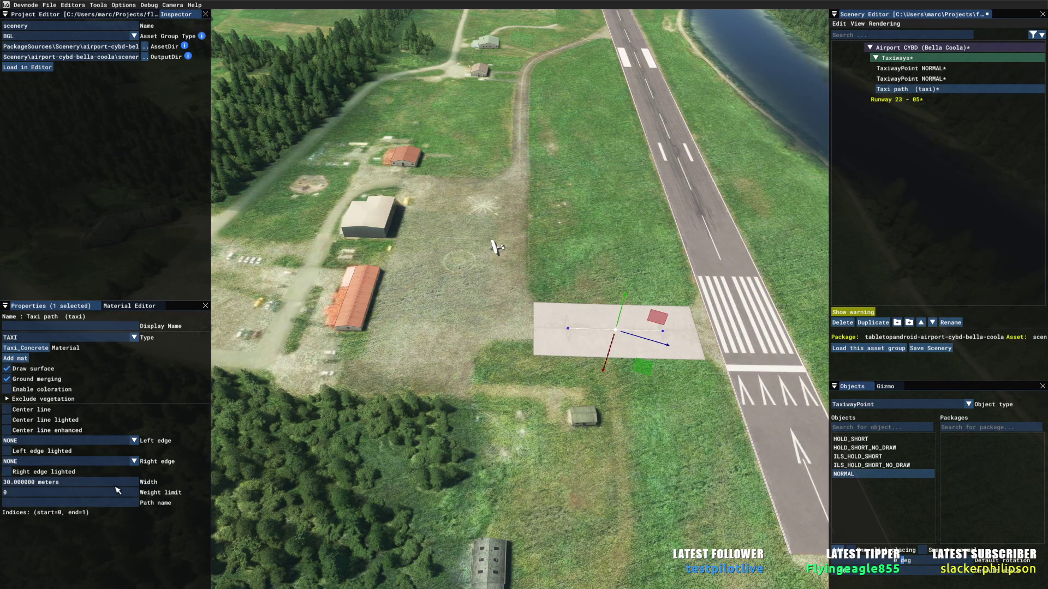
key(w)
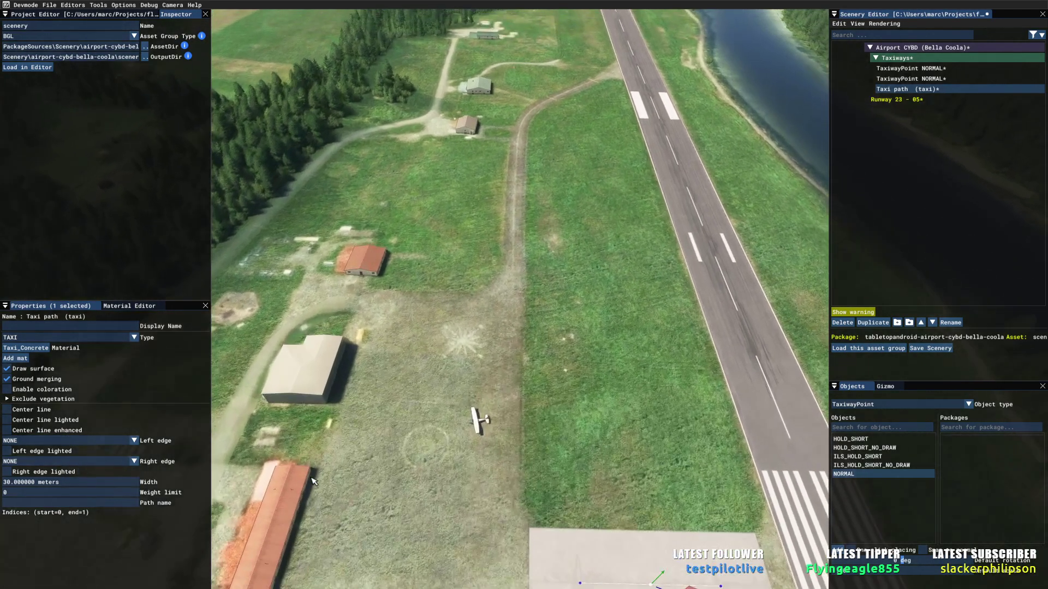
key(d)
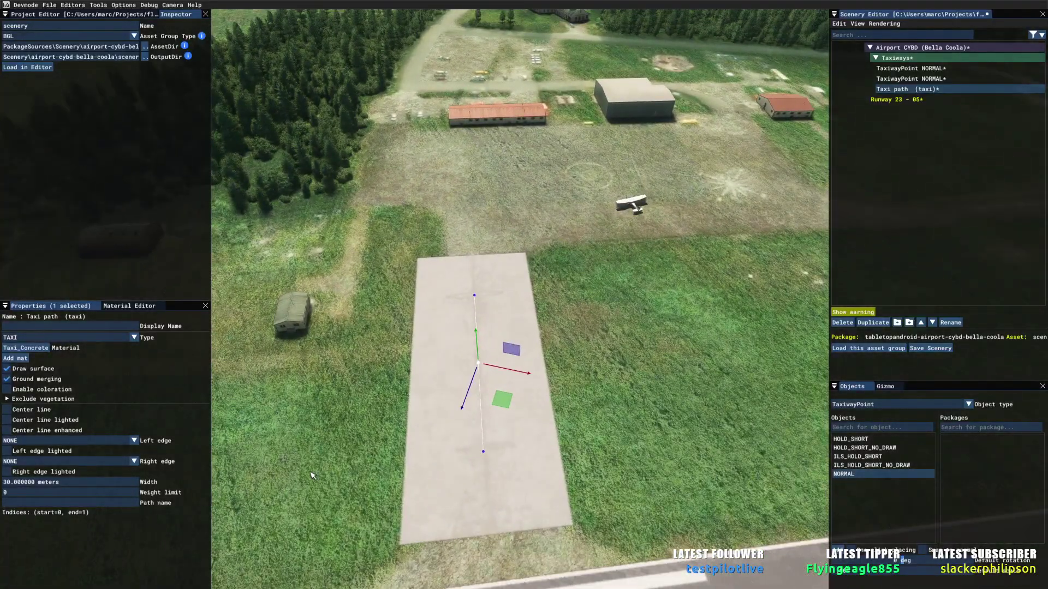
drag(511, 406, 625, 342)
click(921, 79)
ctrl+click(917, 68)
drag(546, 398, 508, 395)
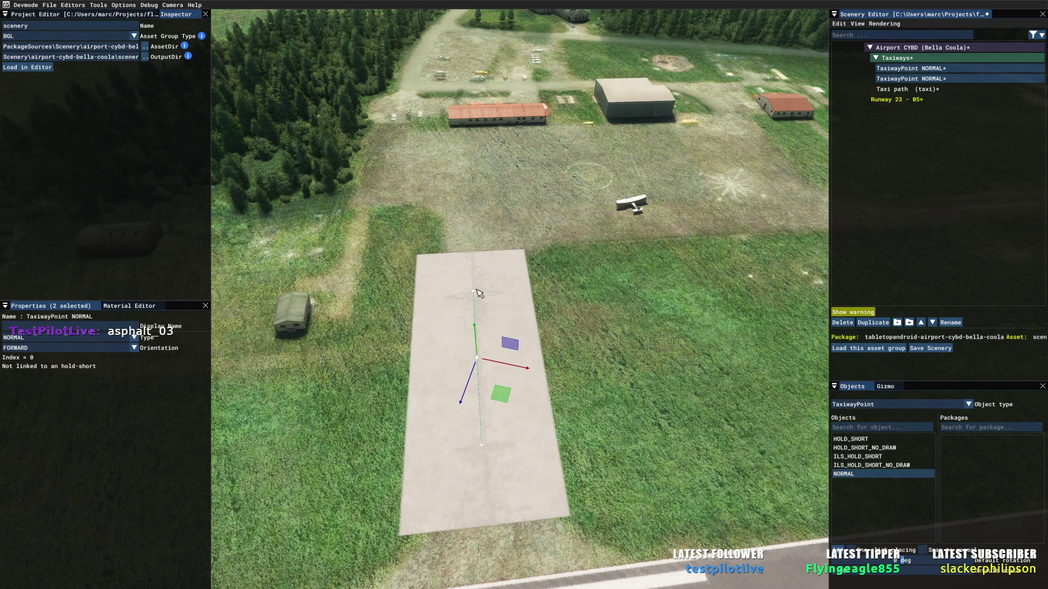
Set the taxi path's width to 10 metres.
click(478, 403)
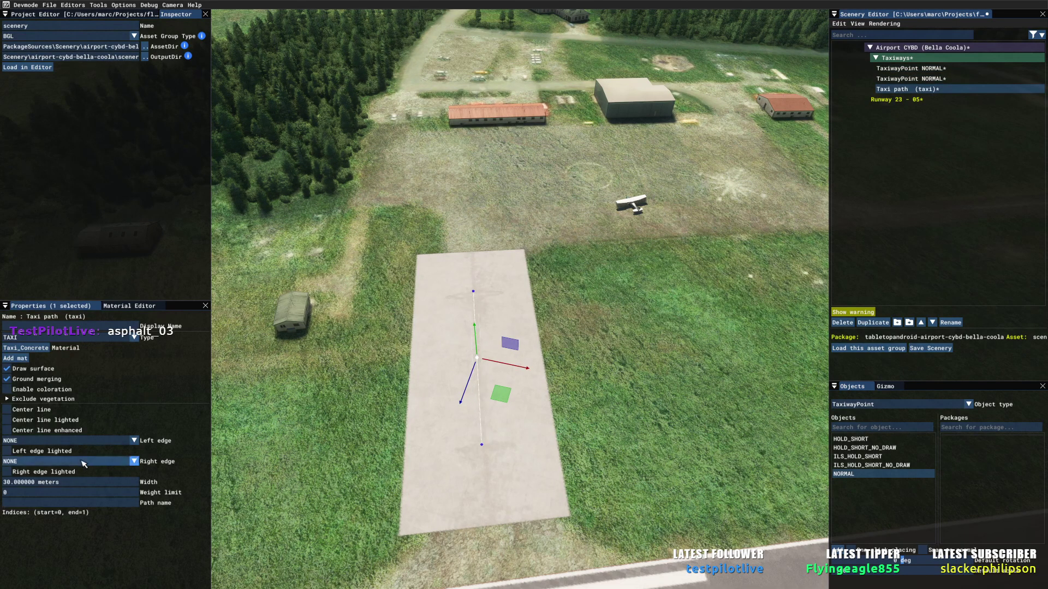
click(85, 483)
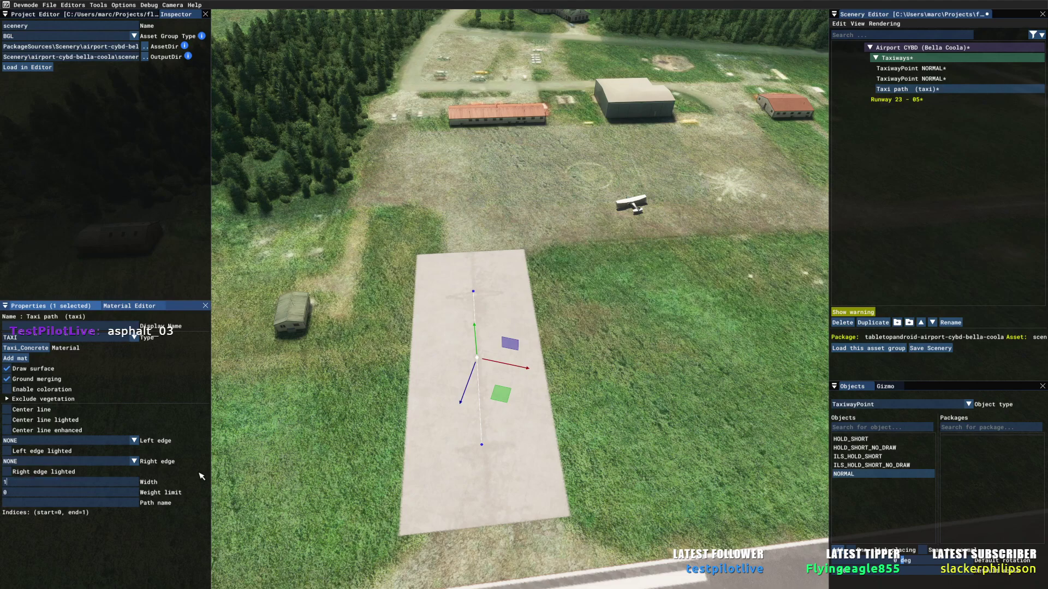
text(10)
key(Return)
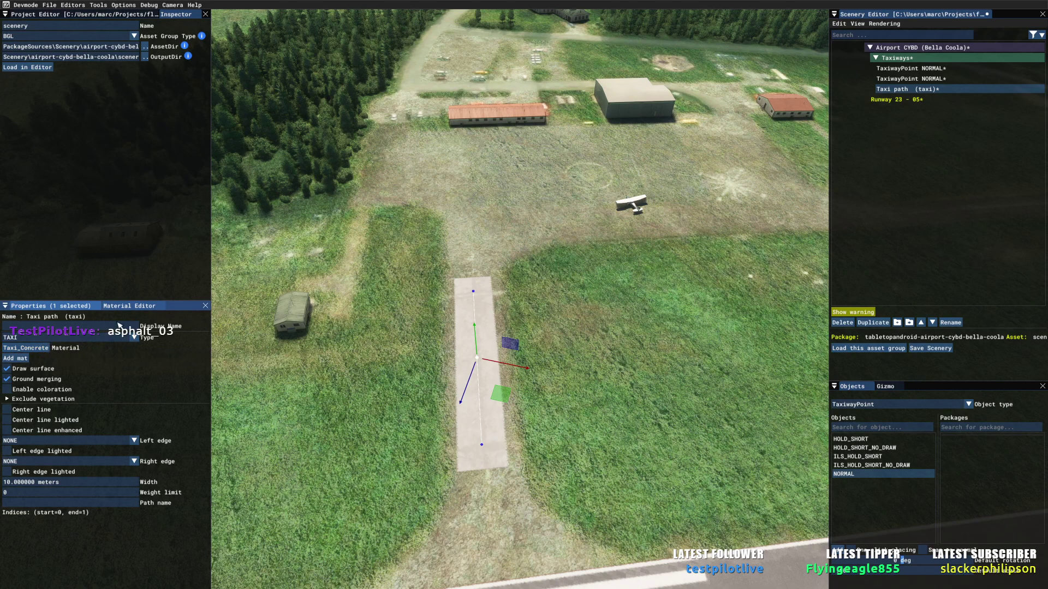
Browse asphalt03 materials in the Material Editor, choosing Asphalt_Generic03, then return to Properties.
click(127, 306)
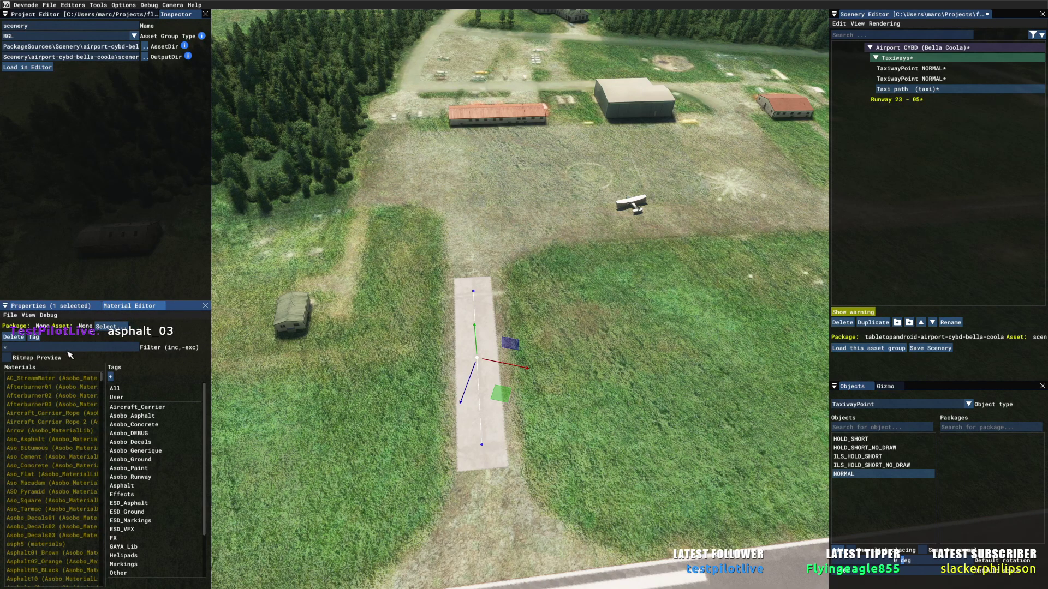
text(aspha)
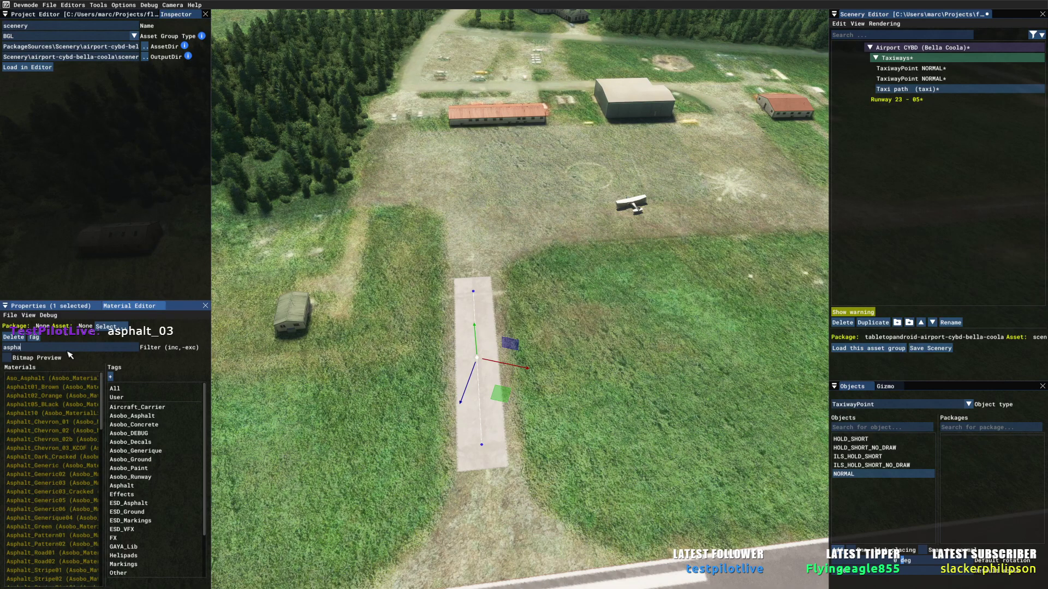
text(lt_0)
text(3)
key(BackSpace)
key(BackSpace)
key(BackSpace)
text(03)
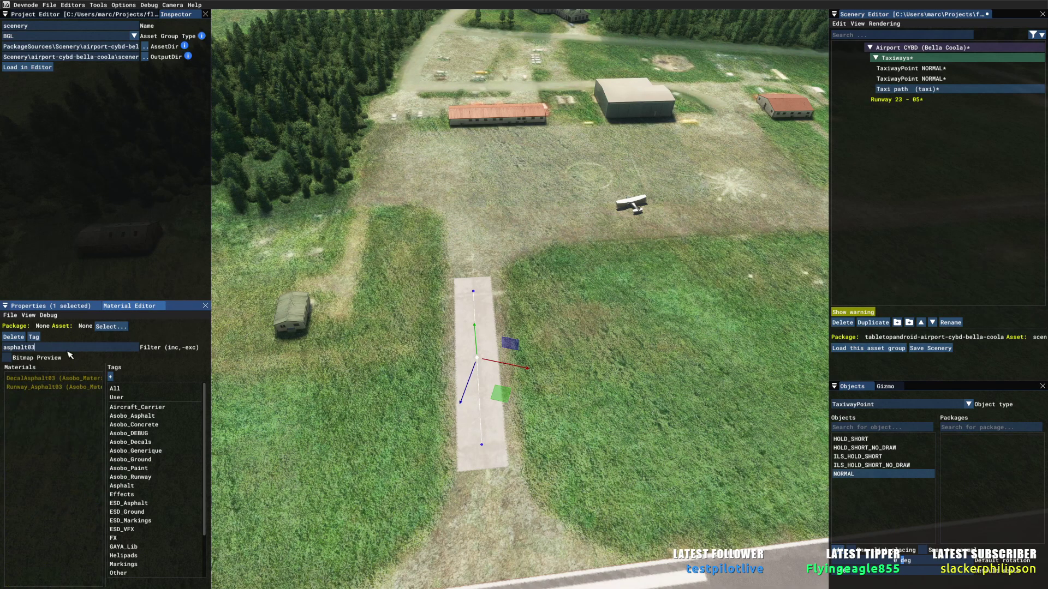
click(54, 389)
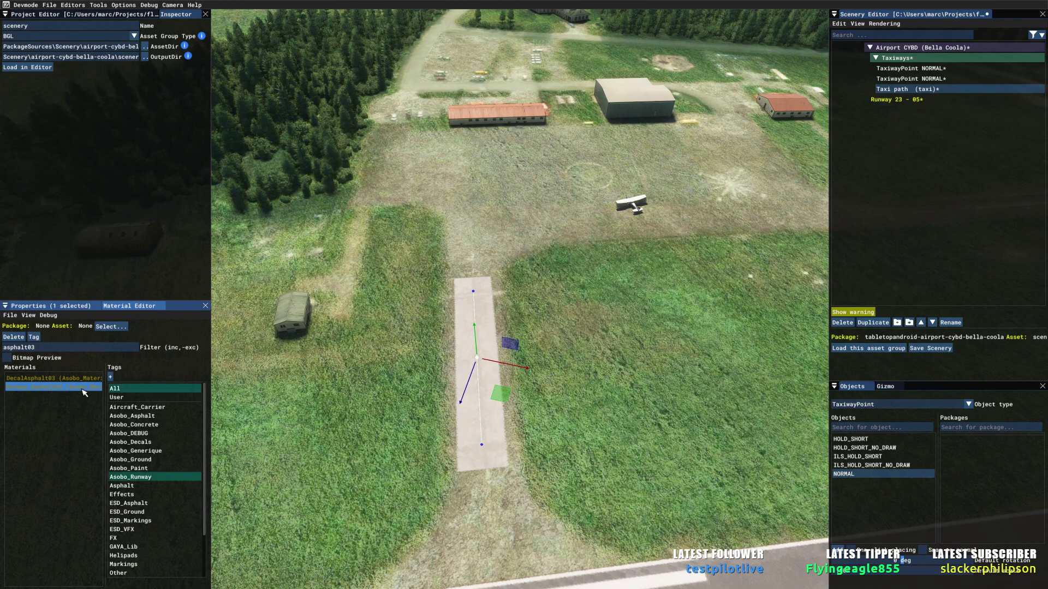
click(54, 379)
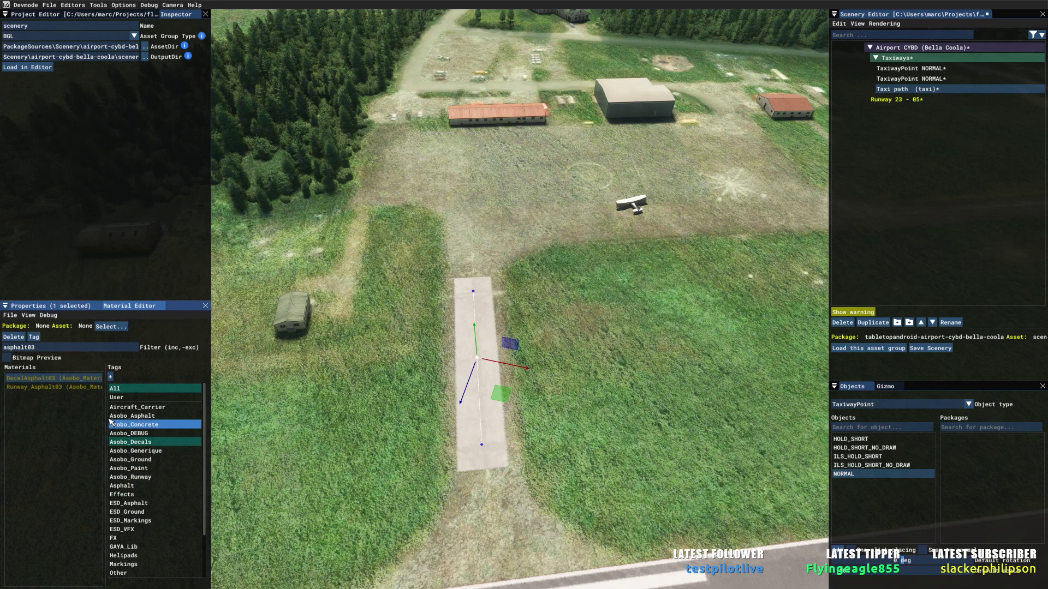
key(BackSpace)
key(BackSpace)
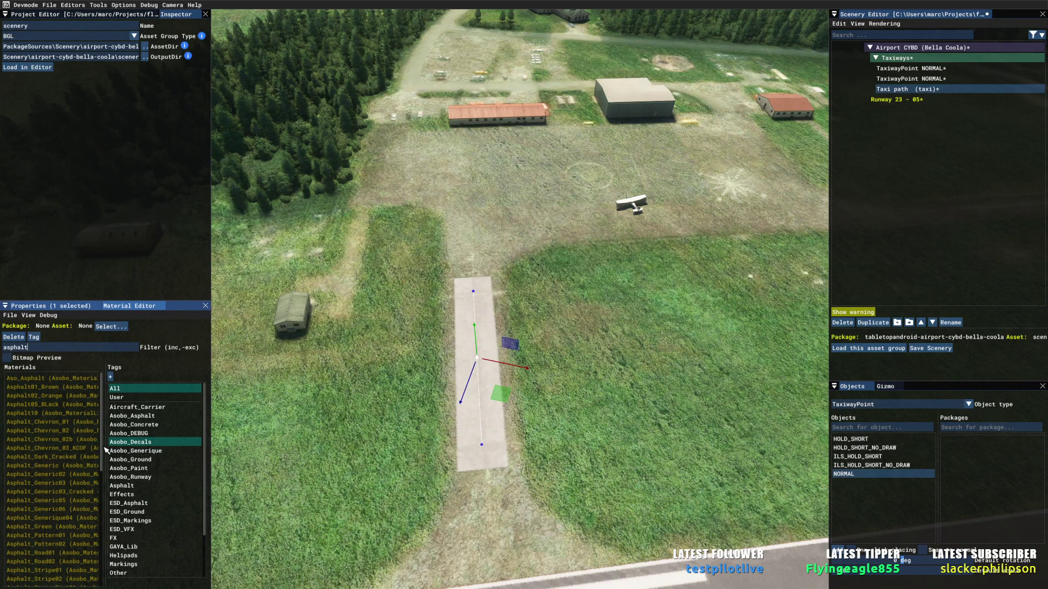
click(77, 485)
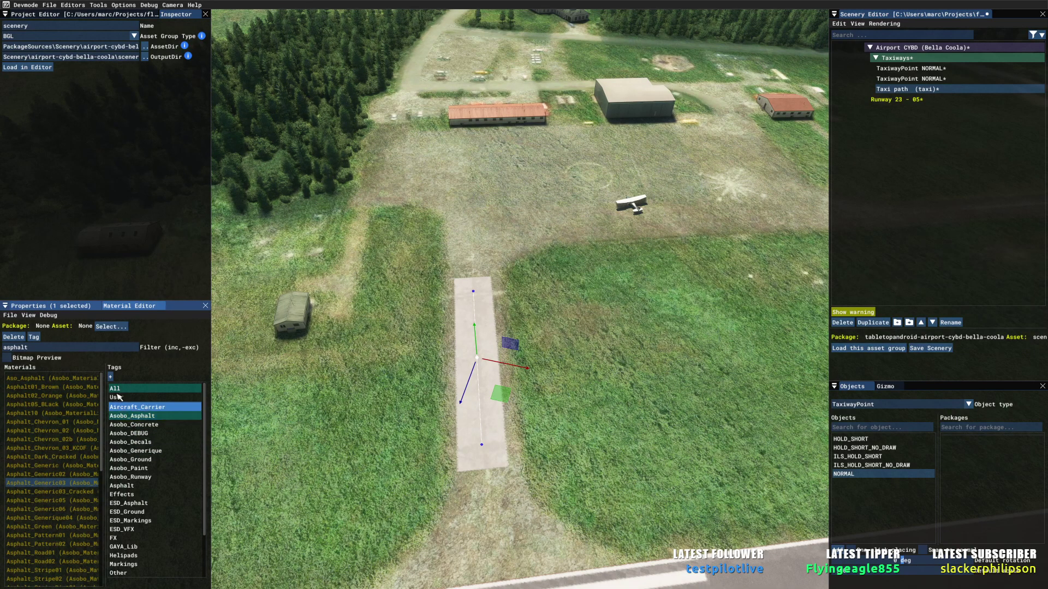
click(61, 307)
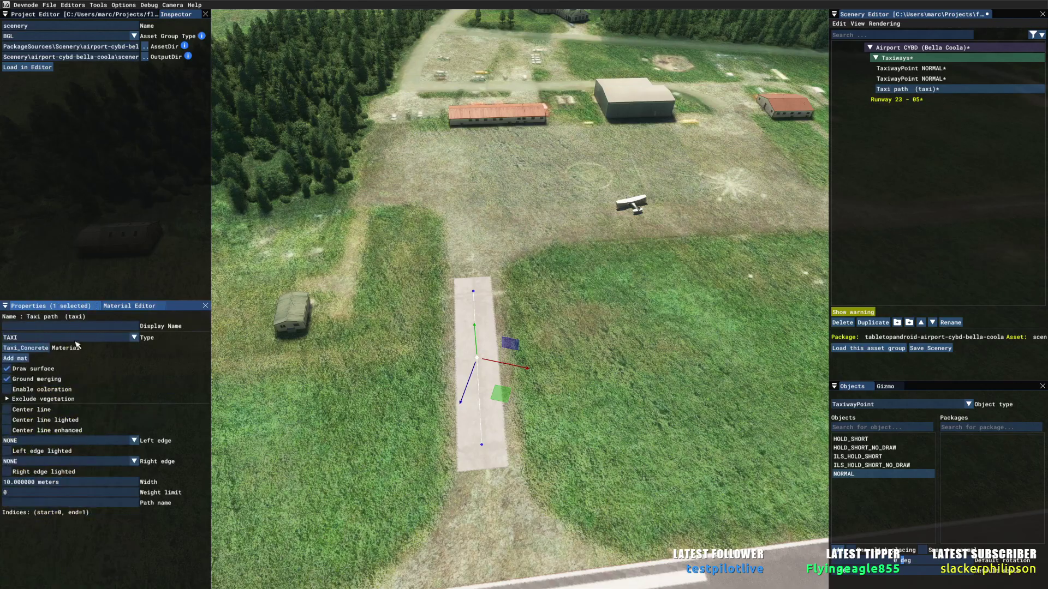
Apply Asphalt_Generic03 to the taxi path and set its width to 14 metres.
click(30, 347)
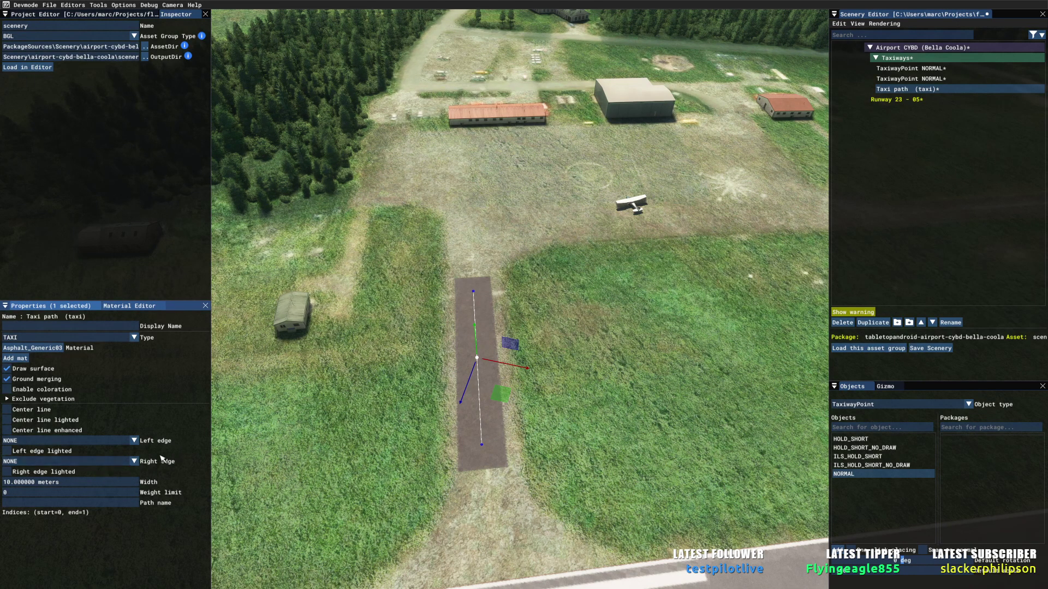
click(80, 484)
text(12)
key(Return)
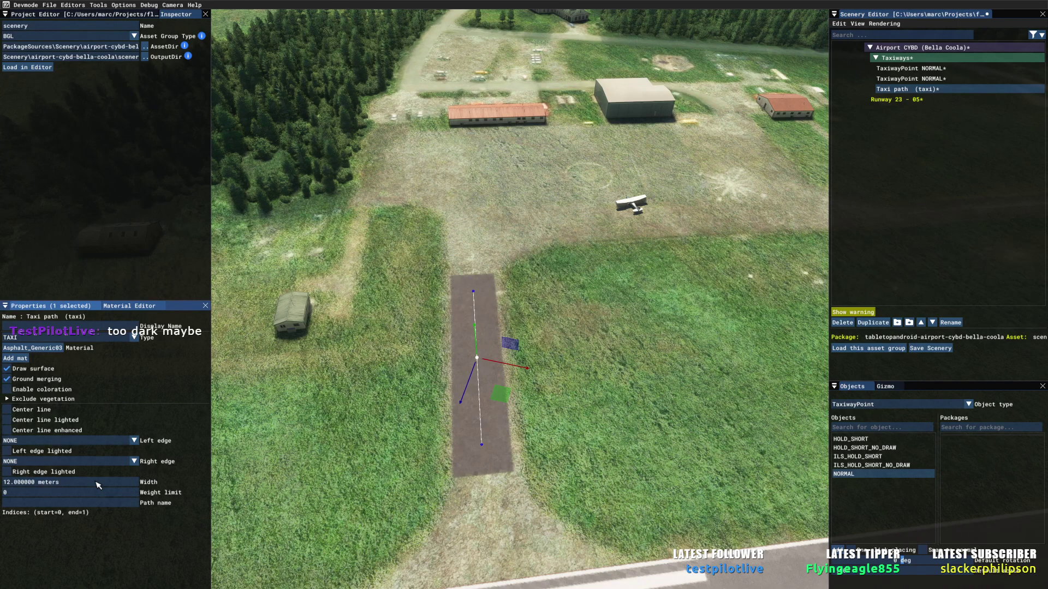
click(98, 485)
text(14)
key(Return)
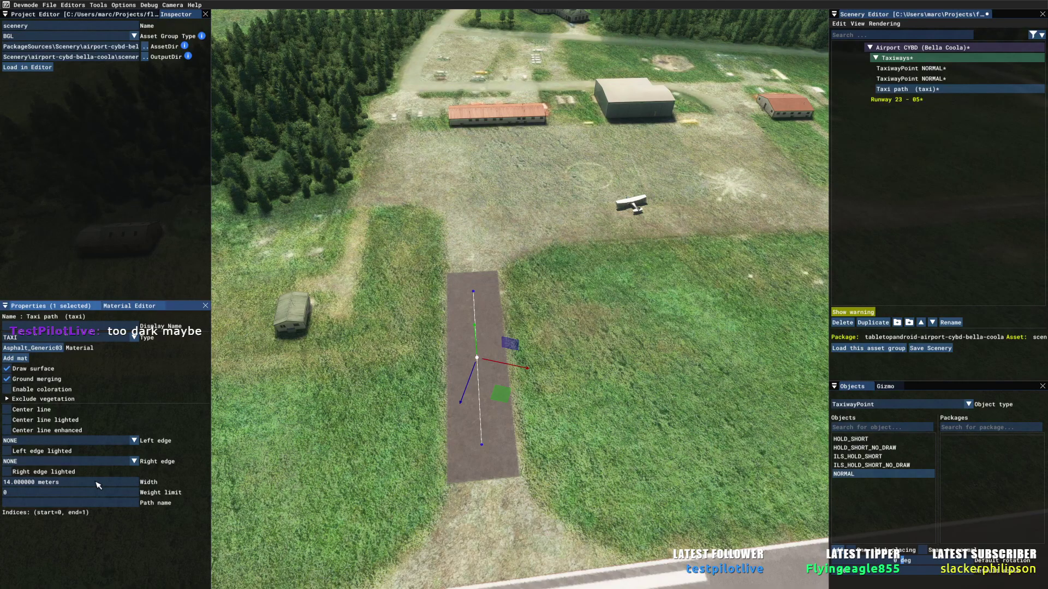
Fly the camera over the taxi path and select its end point.
key(s)
key(w)
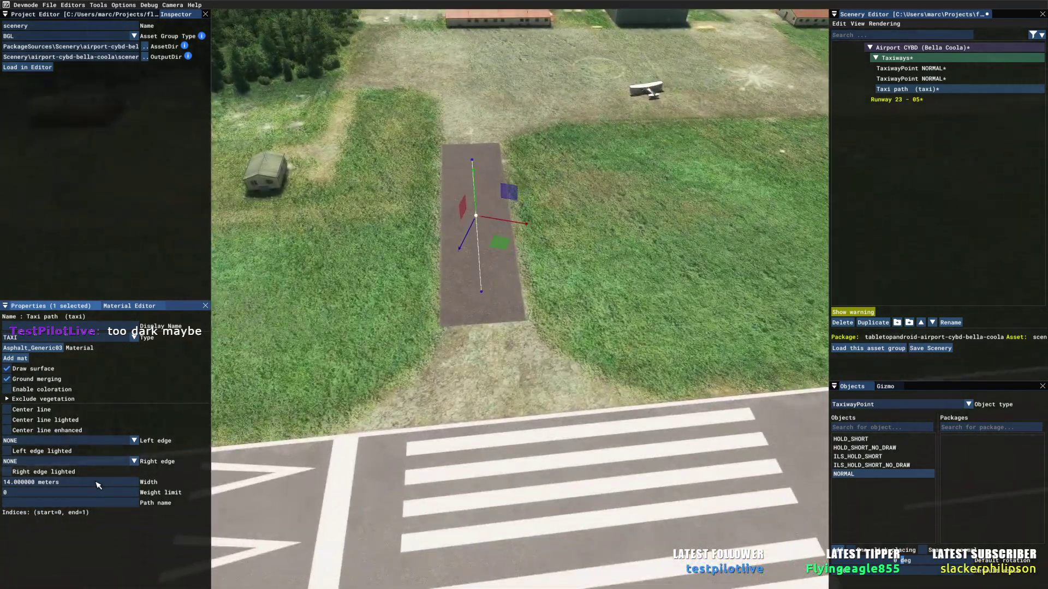
key(s)
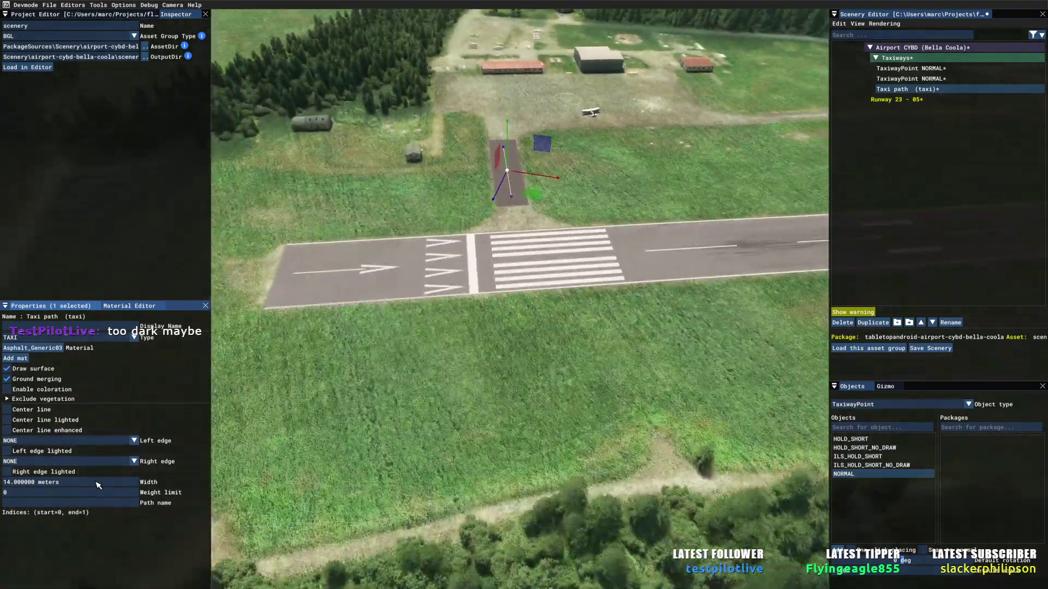
key(w)
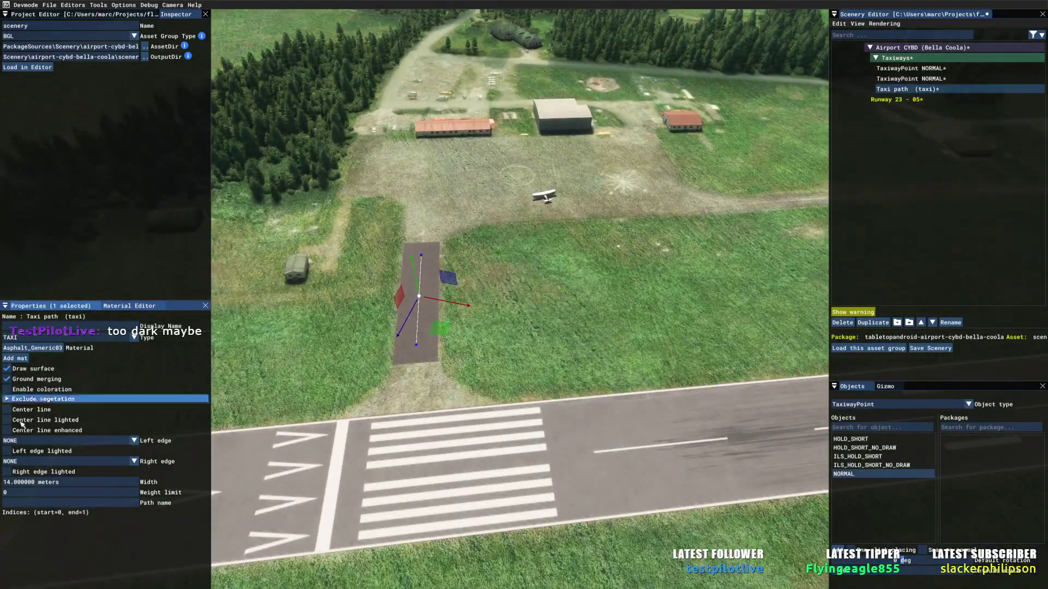
key(w)
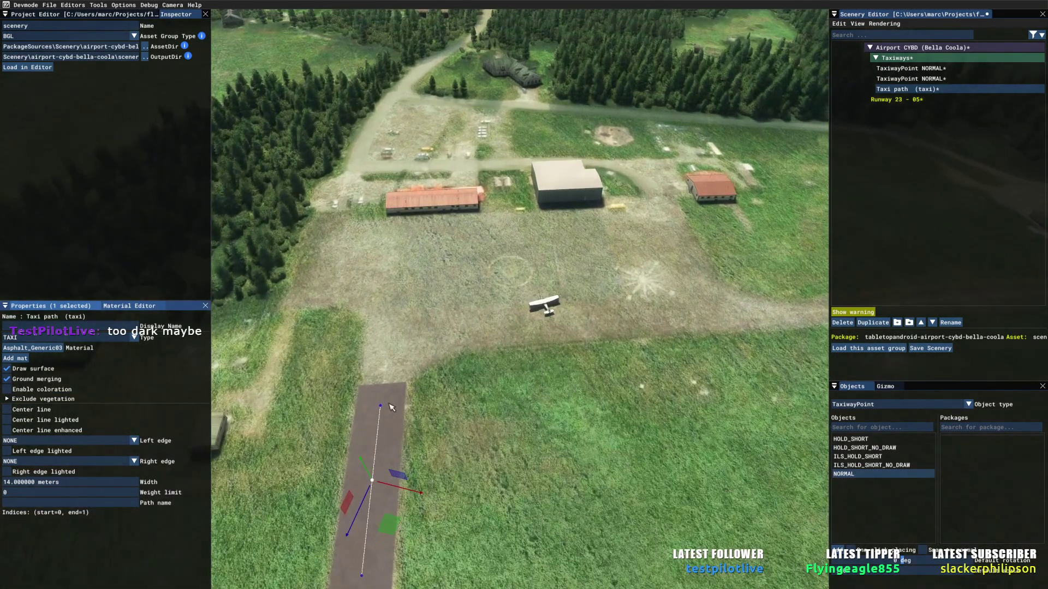
click(381, 405)
Add taxiway points bending toward the apron and along the dirt track.
key(s)
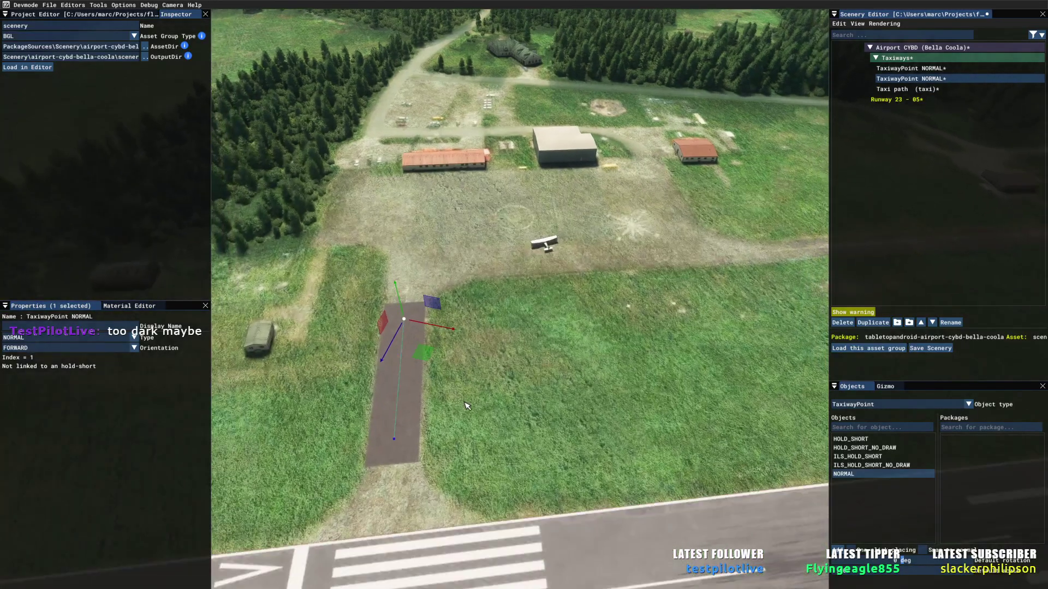
key(a)
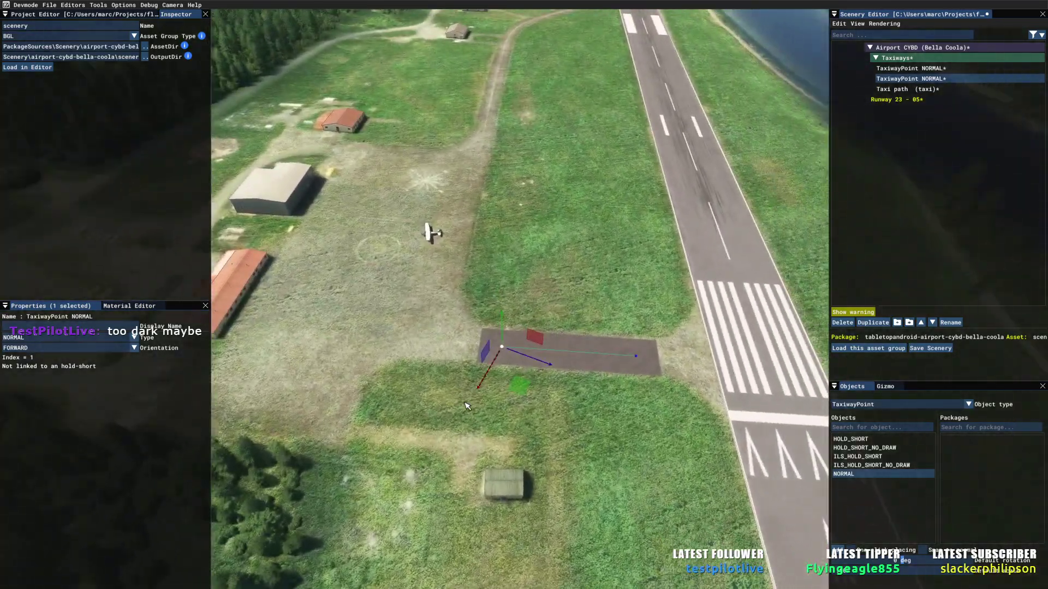
key(w)
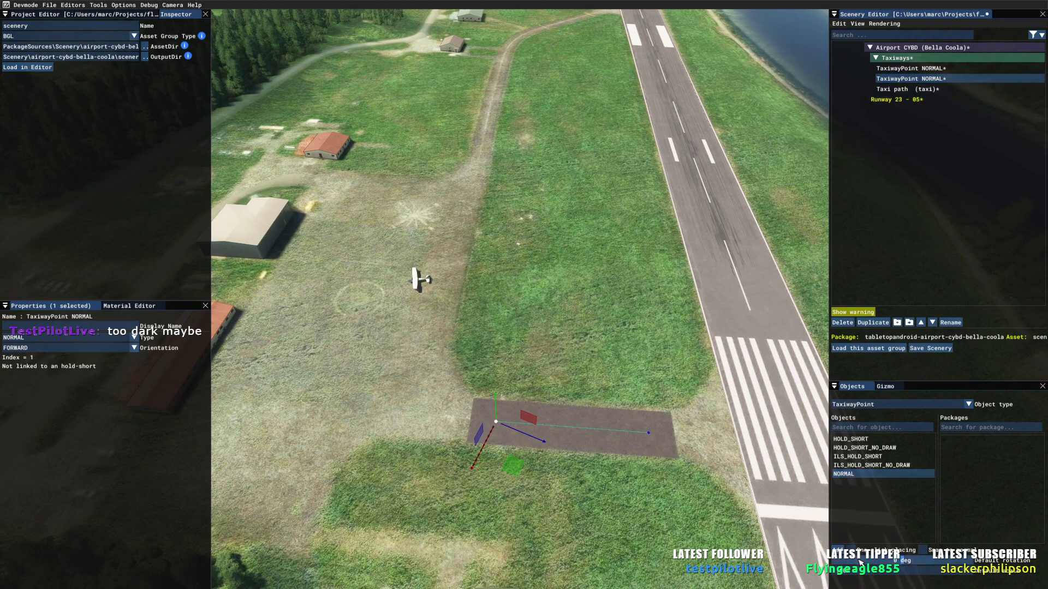
click(837, 550)
key(a)
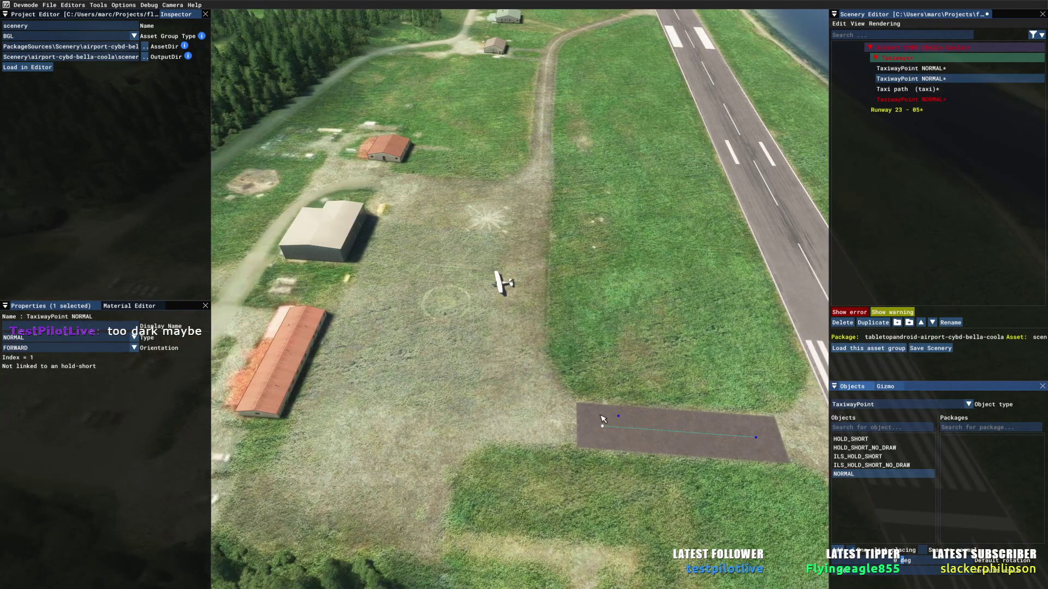
click(517, 352)
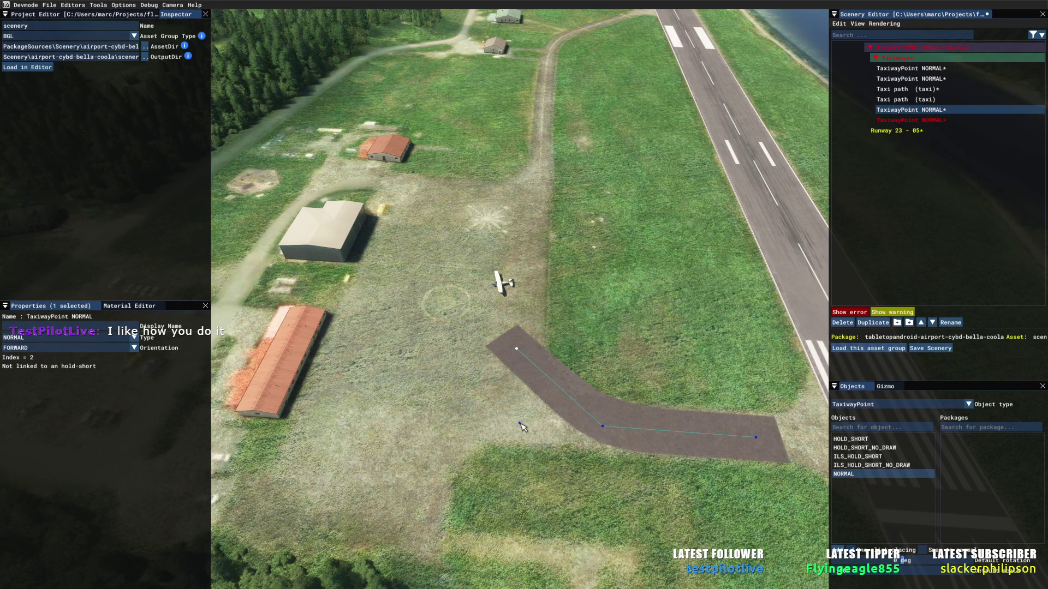
key(w)
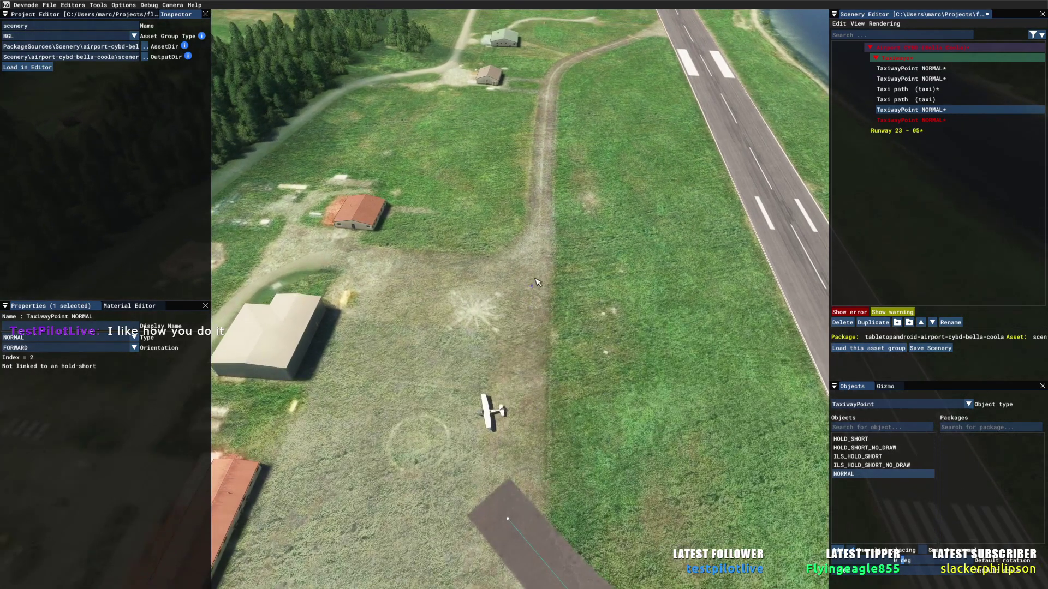
click(538, 236)
key(w)
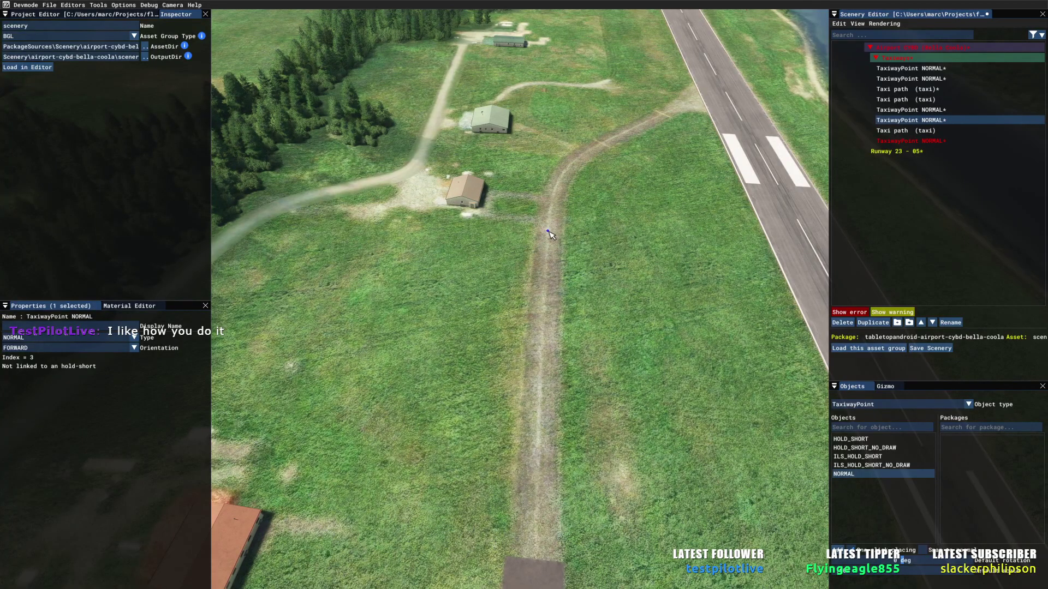
click(549, 232)
Continue adding taxiway points along the track up to the runway edge.
key(w)
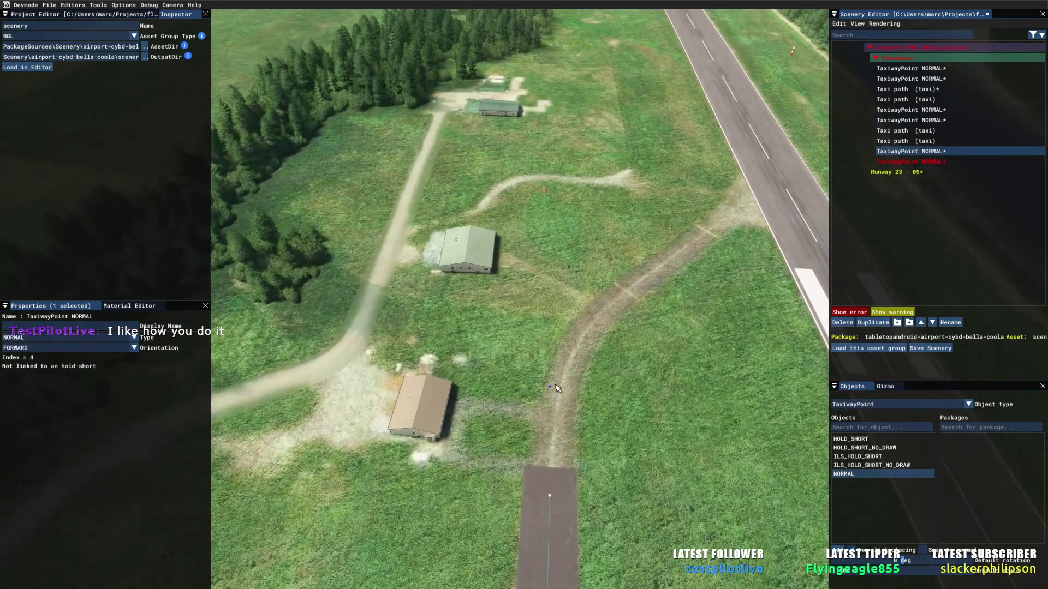
click(563, 379)
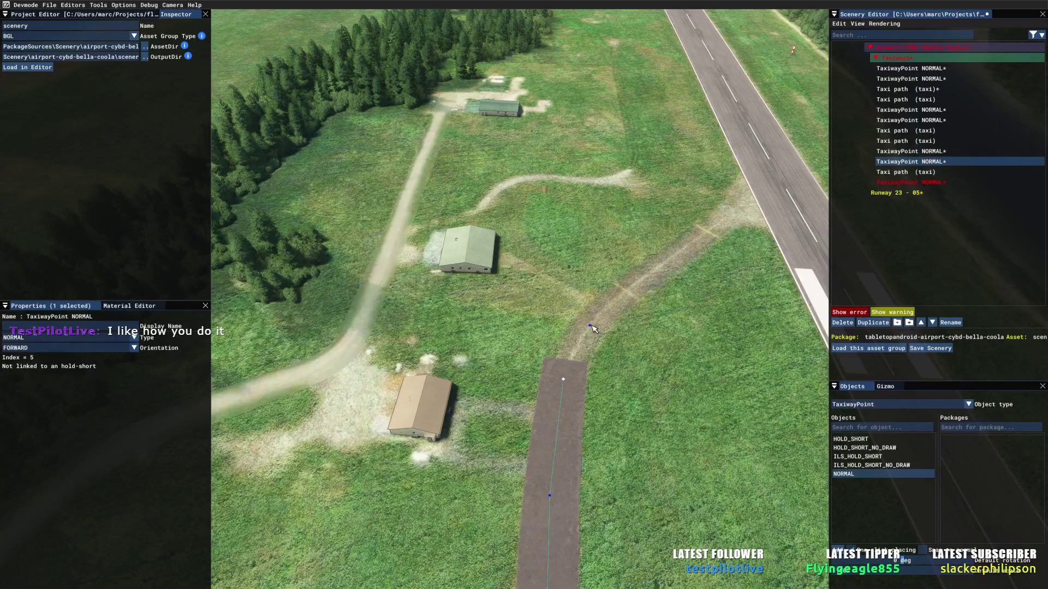
click(596, 327)
key(w)
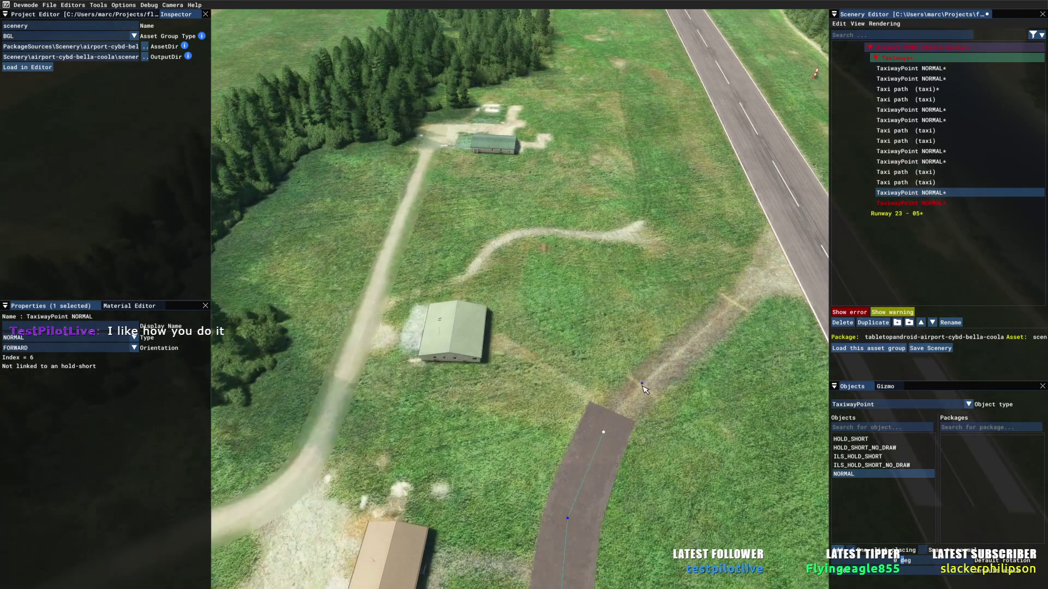
click(643, 387)
key(w)
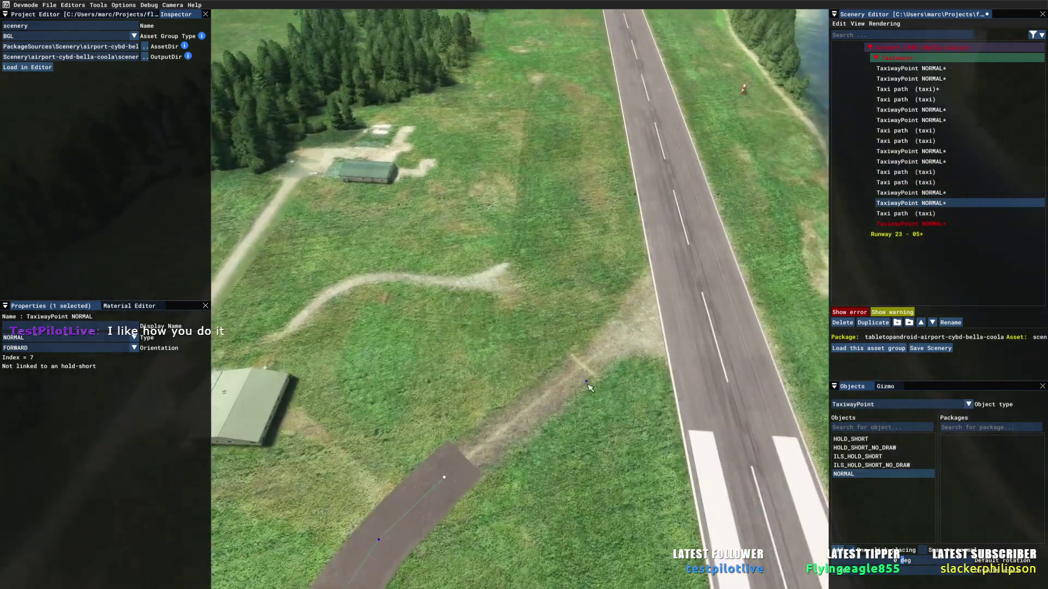
click(582, 367)
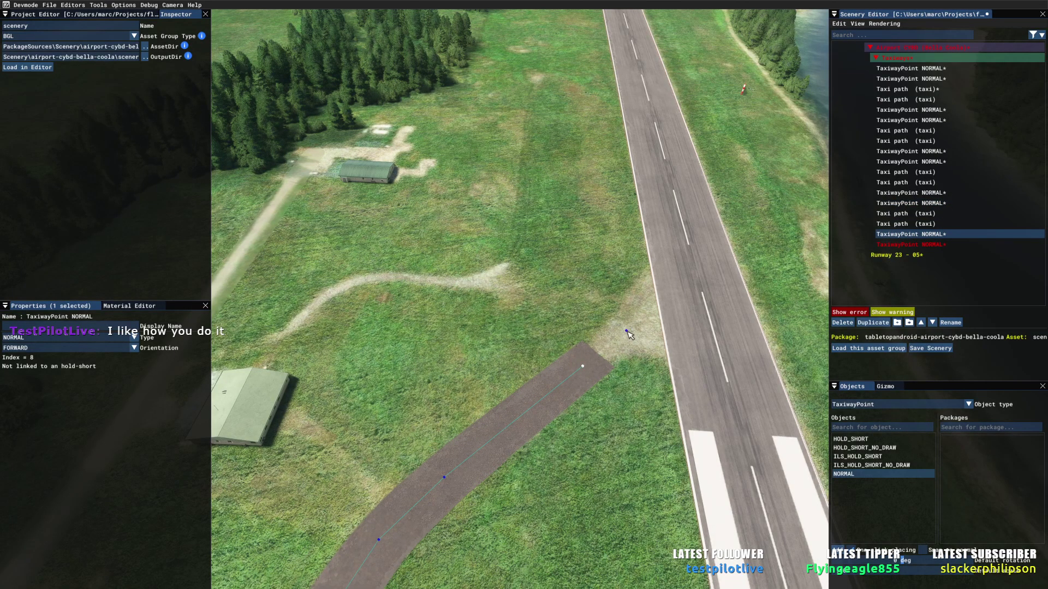
click(626, 331)
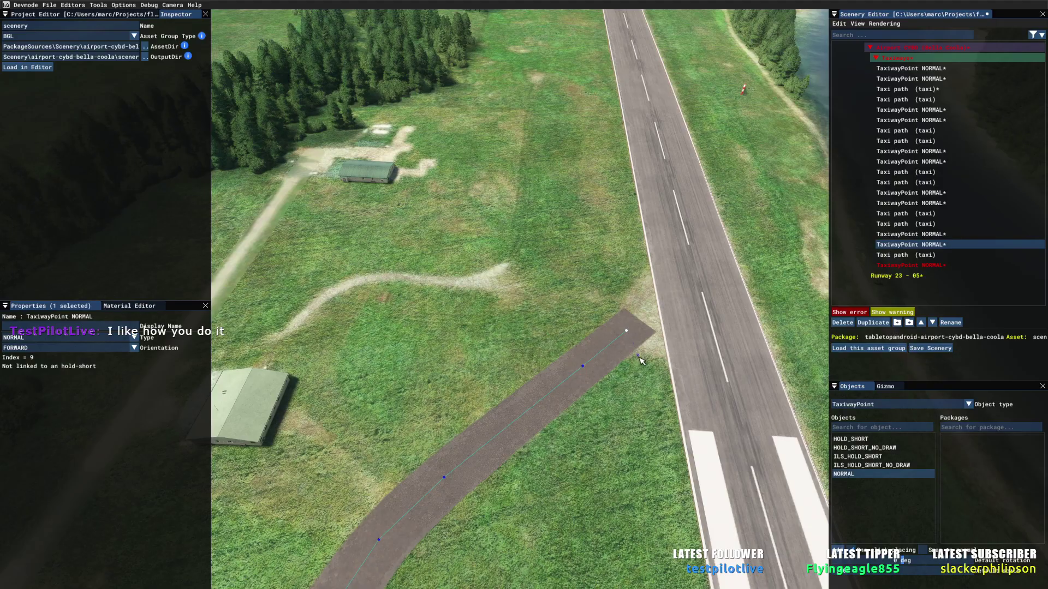
key(s)
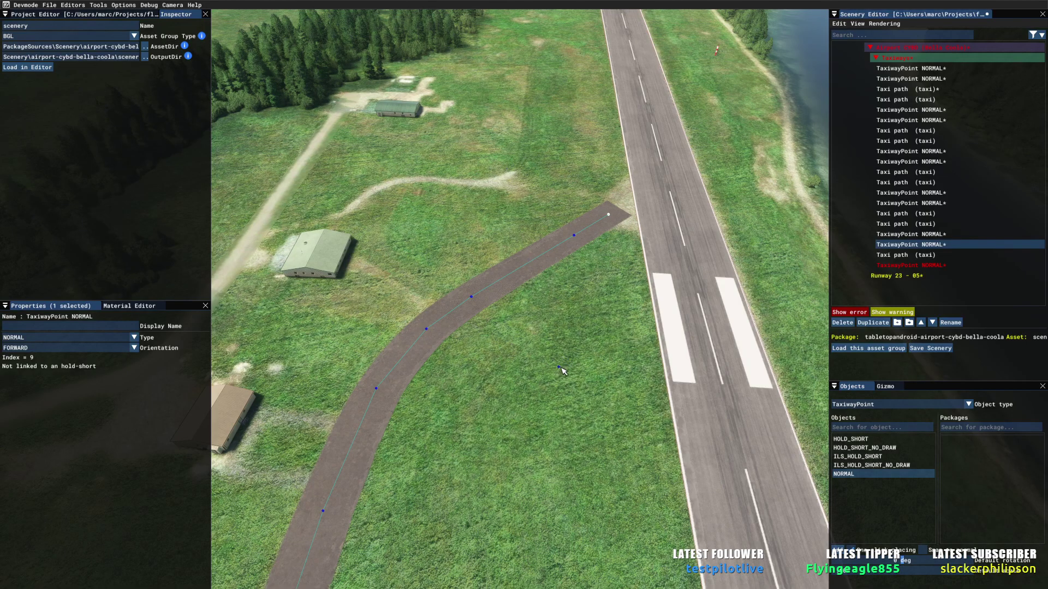
Turn off point placing, save the scenery, and select the taxi path at the bend.
click(851, 550)
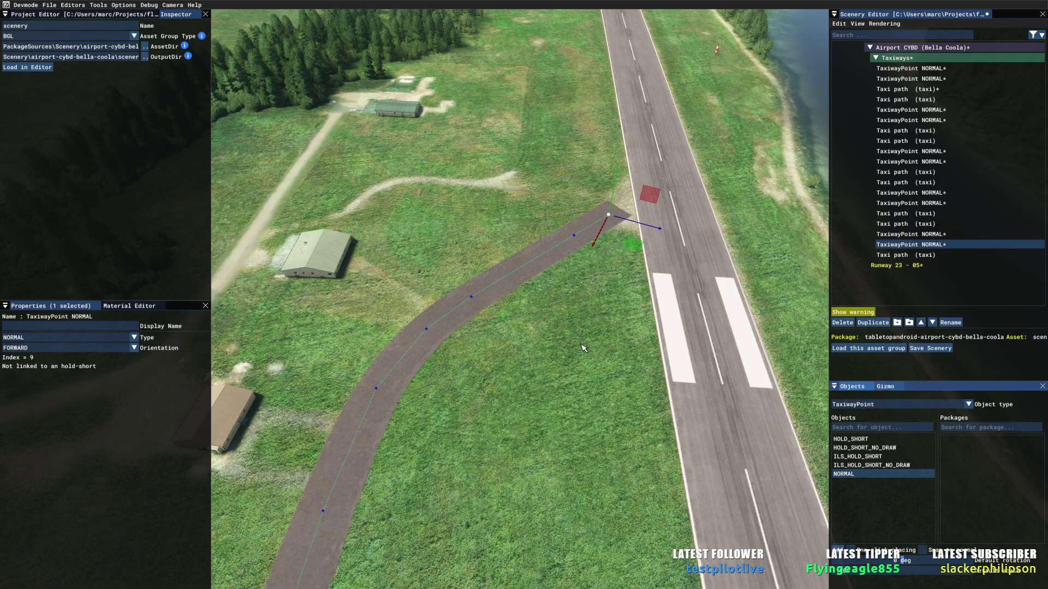
click(931, 348)
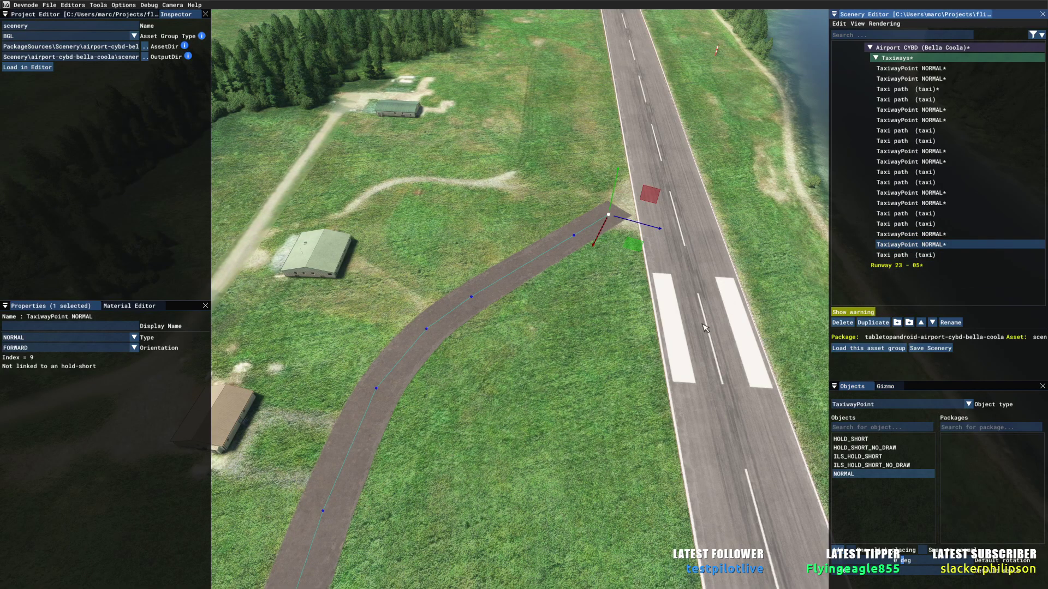
key(s)
key(s)
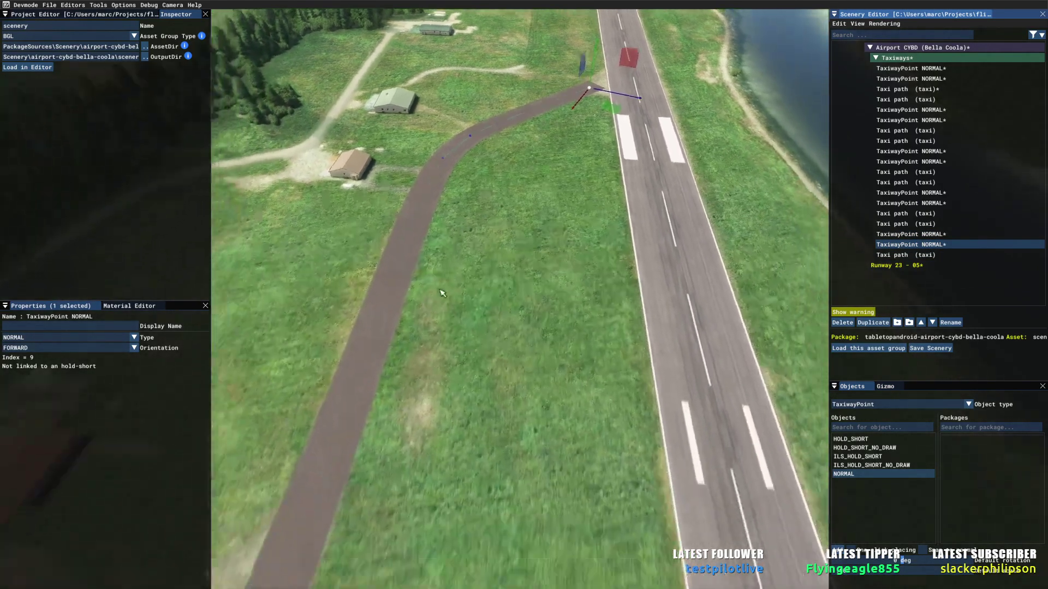
key(a)
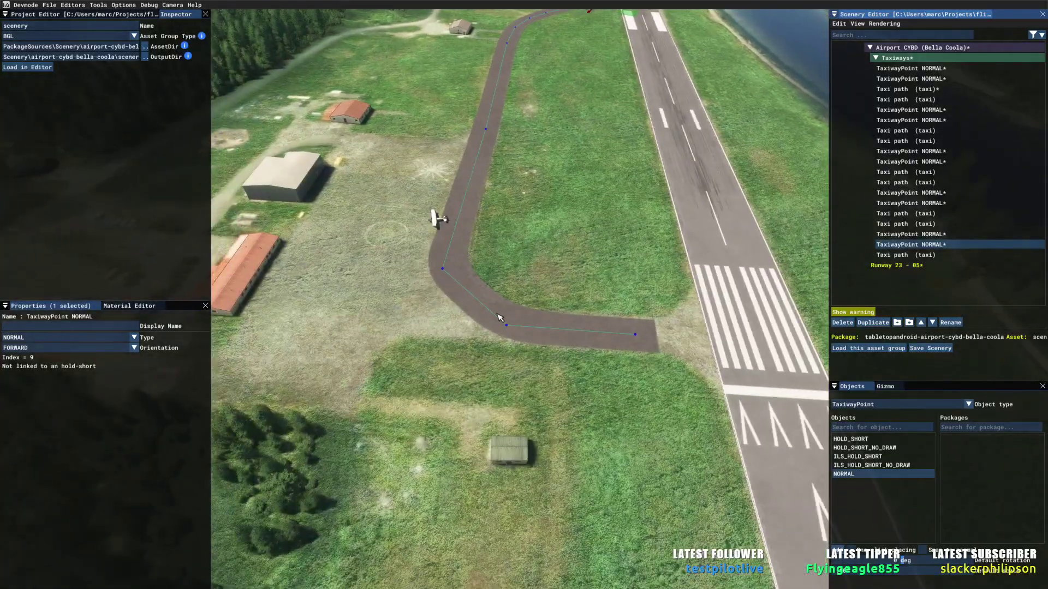
click(489, 311)
Split the bend's taxi path and drag the new point outward to round the corner.
right_click(481, 305)
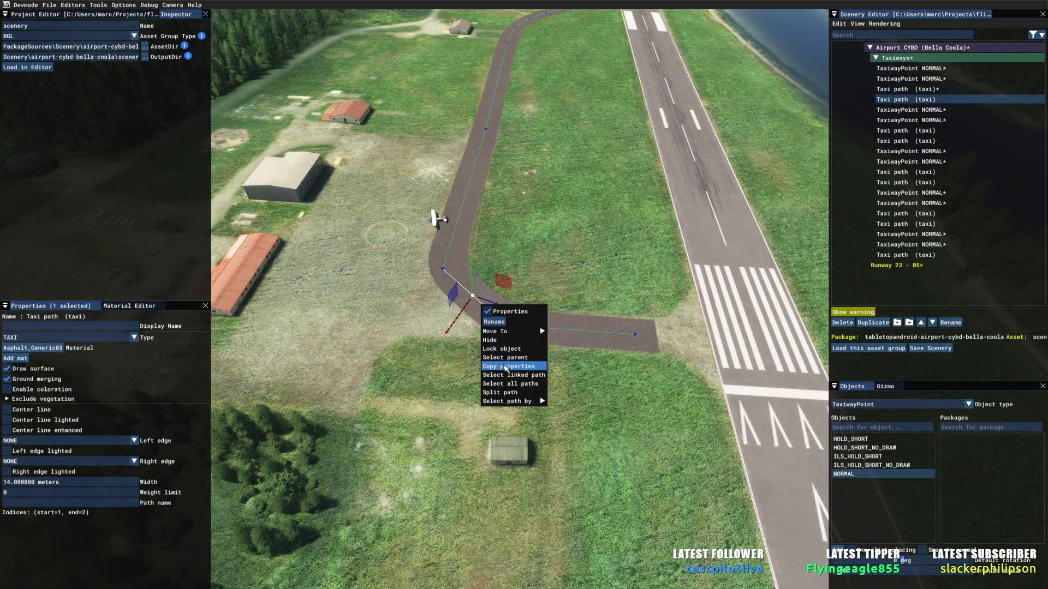
click(509, 394)
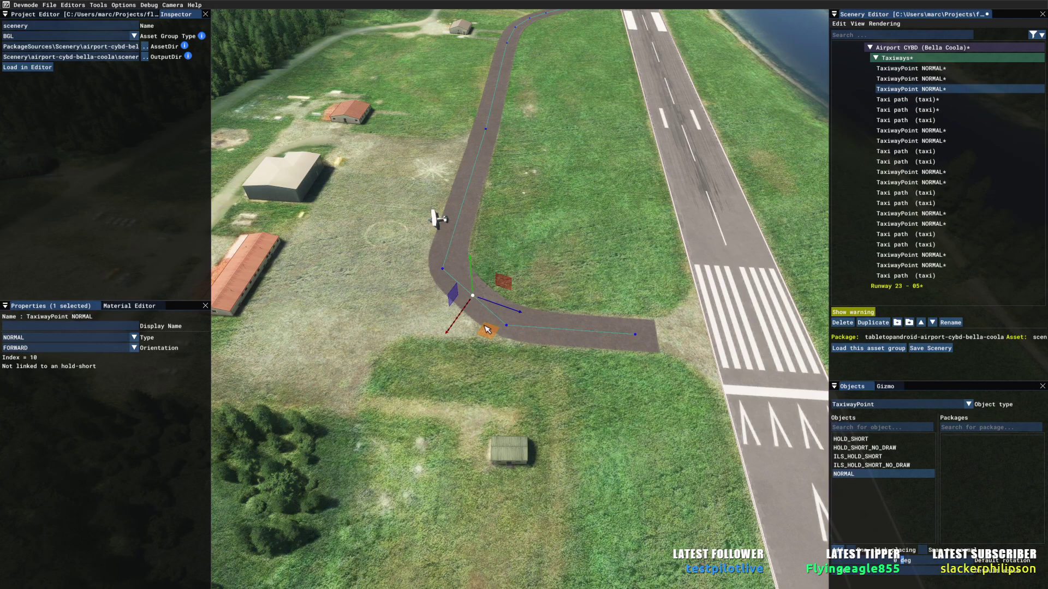
mouse_move(469, 343)
mouse_down()
mouse_move(435, 367)
mouse_move(471, 354)
mouse_up()
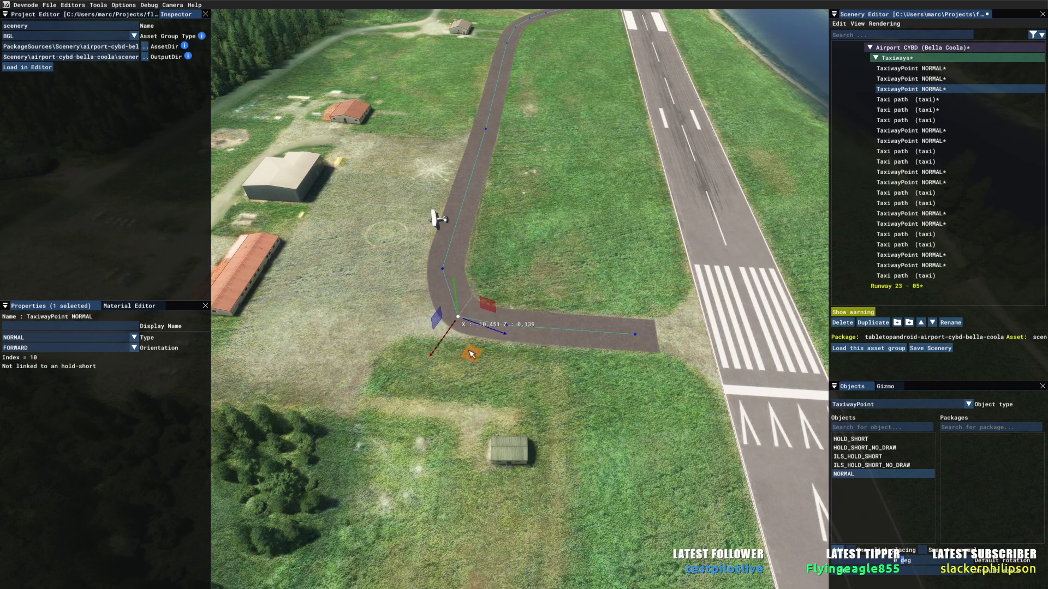
key(w)
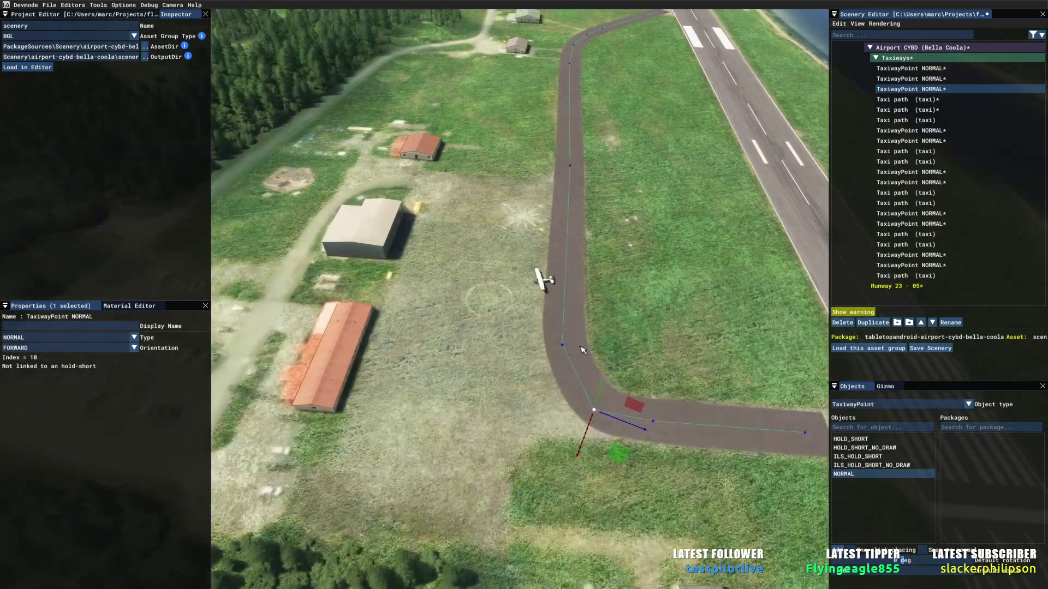
key(w)
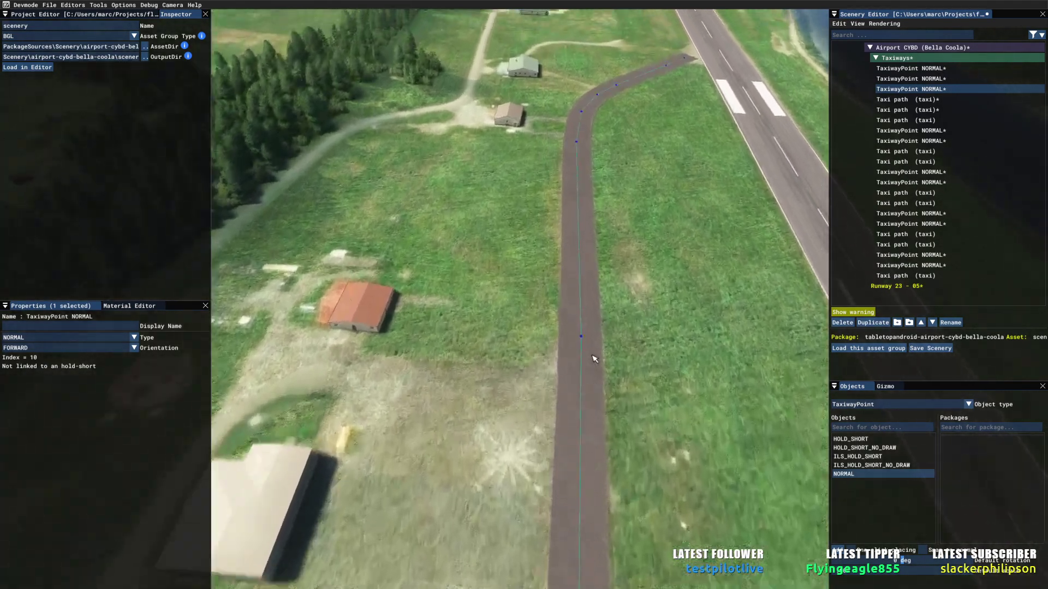
Select six taxi path segments along the new taxiway.
click(586, 320)
key(w)
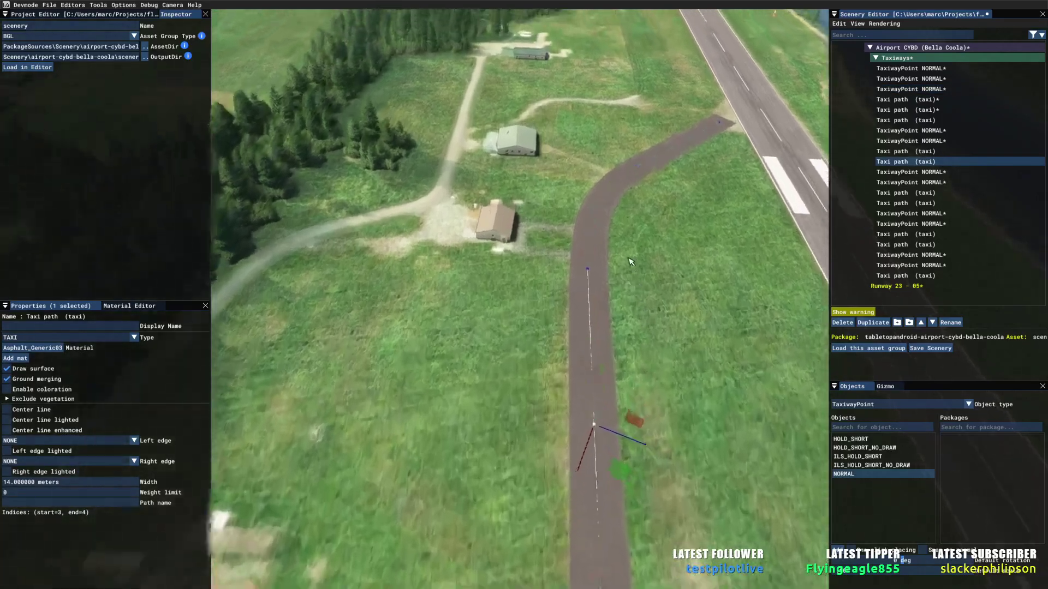
ctrl+click(598, 289)
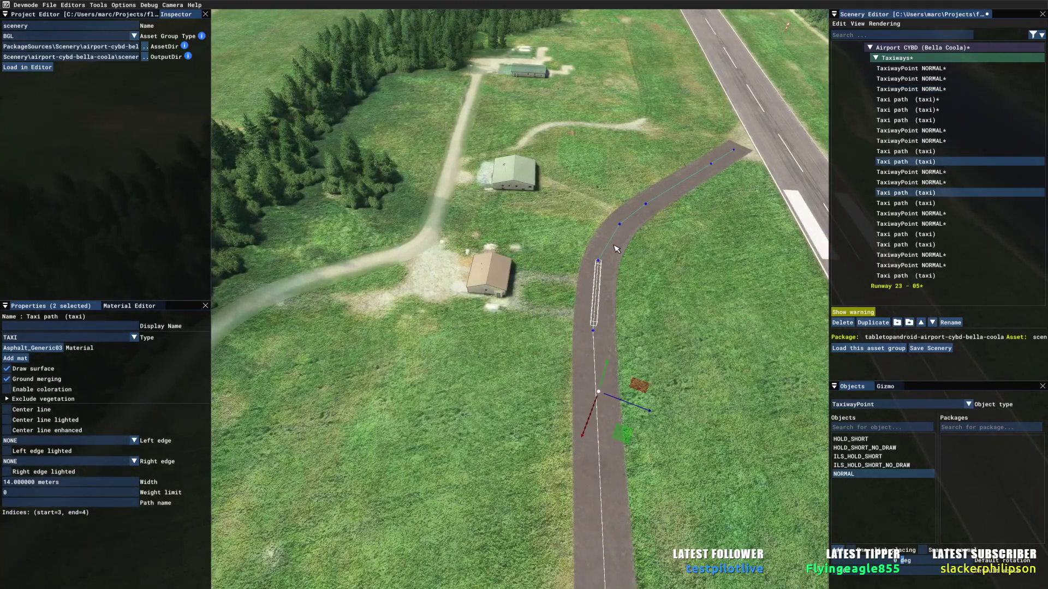
ctrl+click(609, 244)
ctrl+click(635, 216)
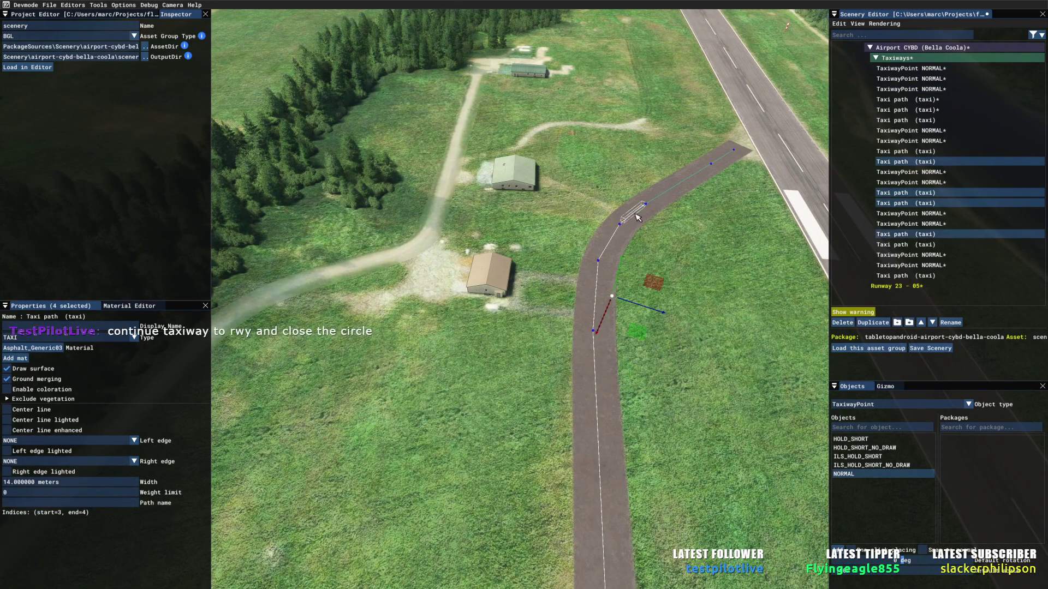
ctrl+click(683, 185)
ctrl+click(726, 159)
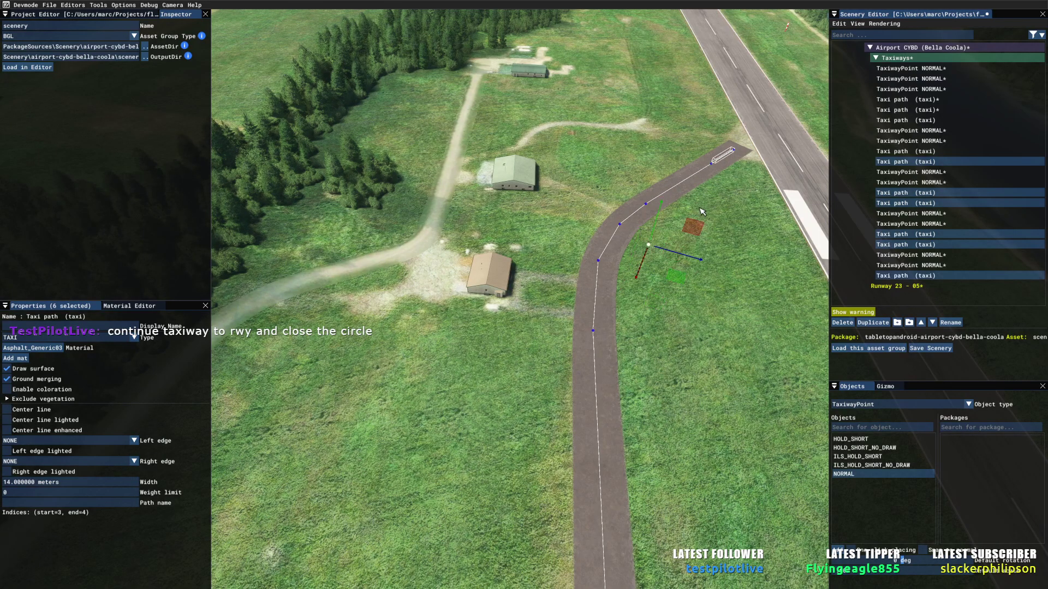
key(s)
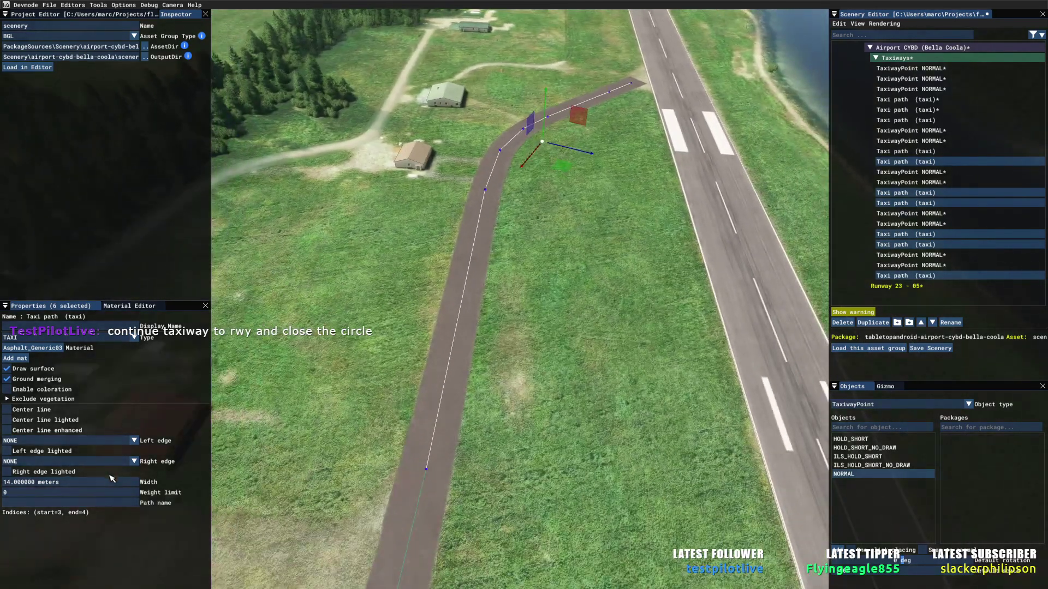
Set the selected taxi paths' width to 10 metres.
click(129, 482)
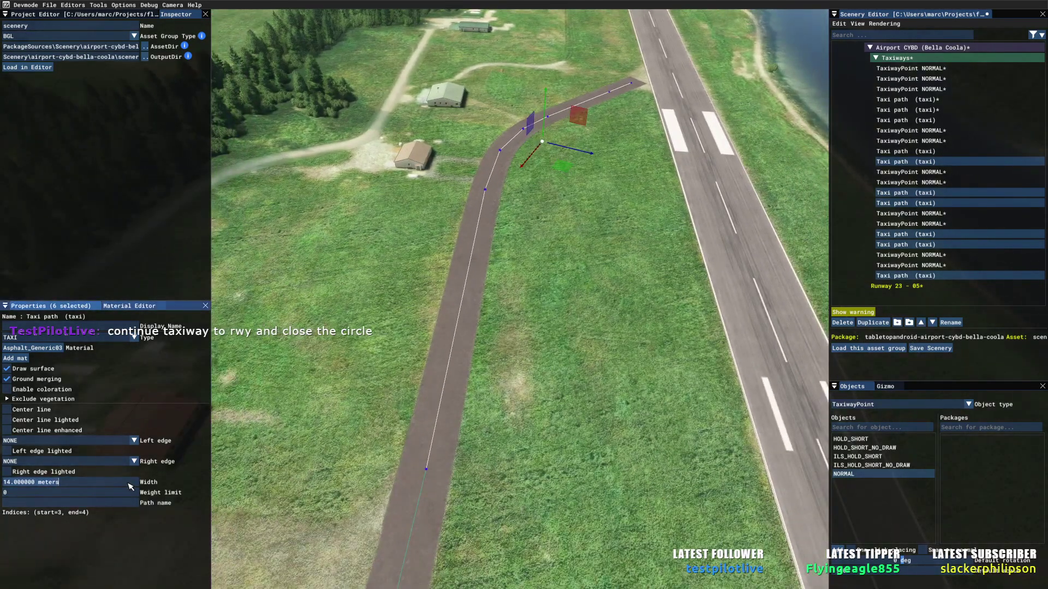
text(10)
key(Return)
key(s)
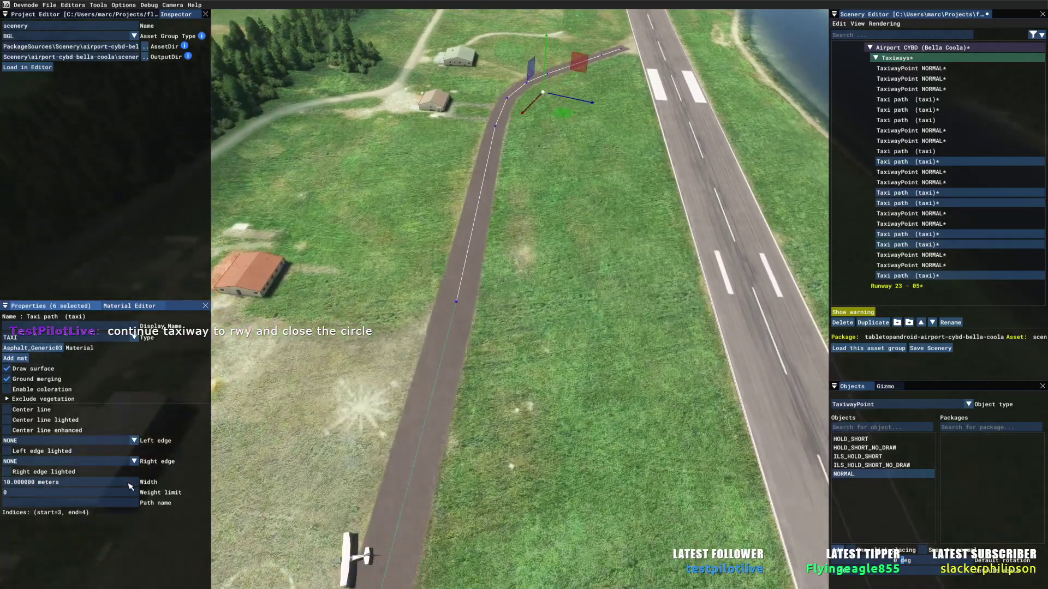
key(s)
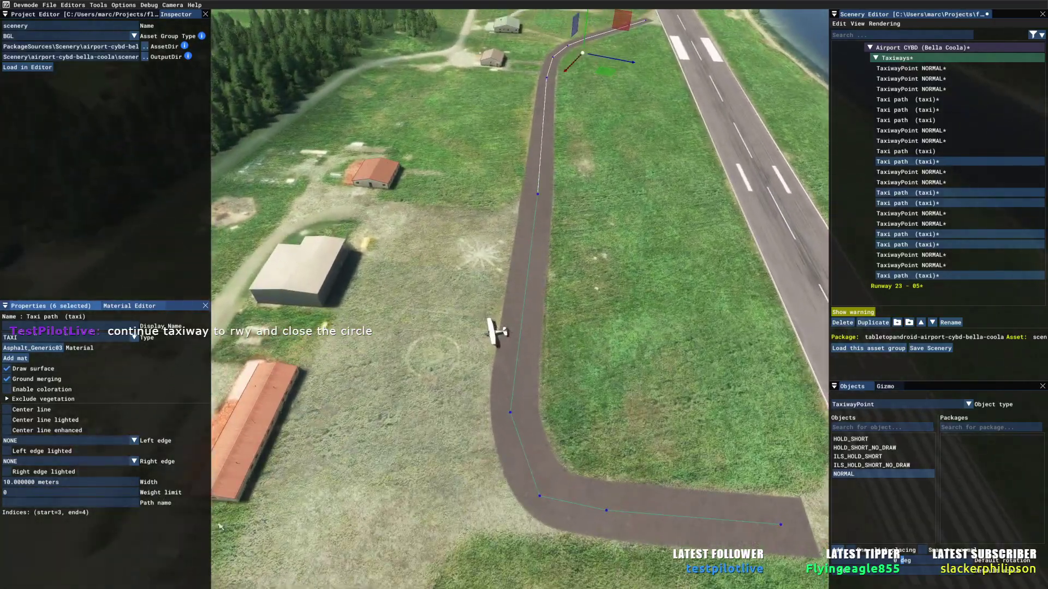
key(w)
key(w)
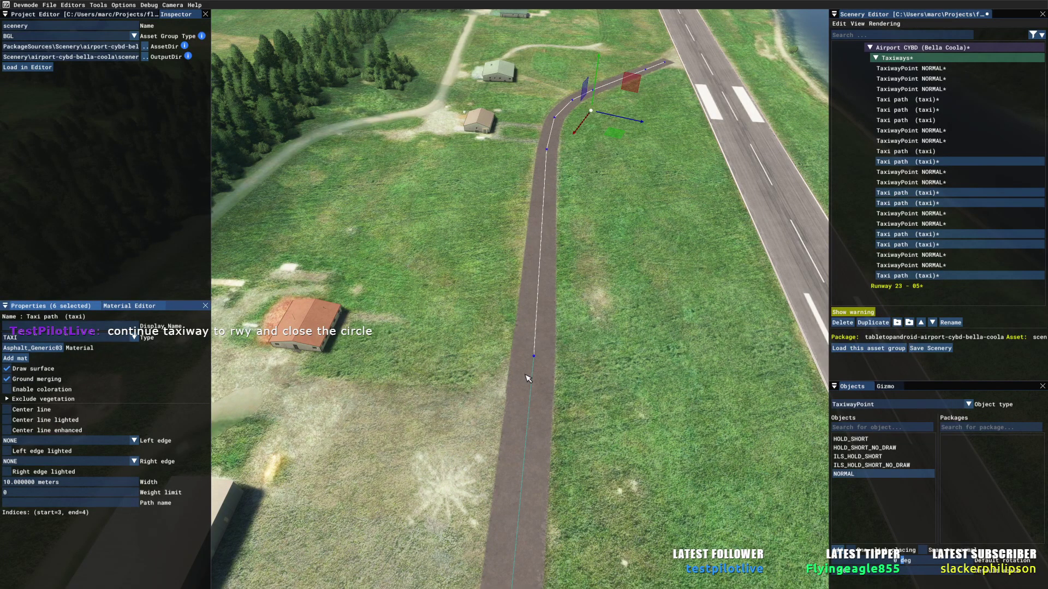
key(s)
key(s)
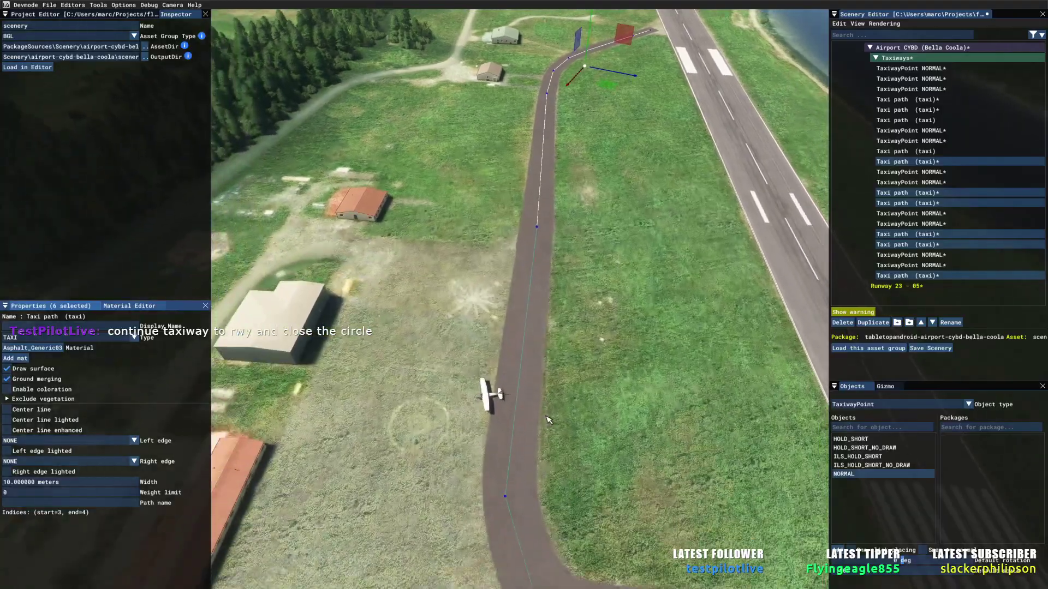
key(s)
key(w)
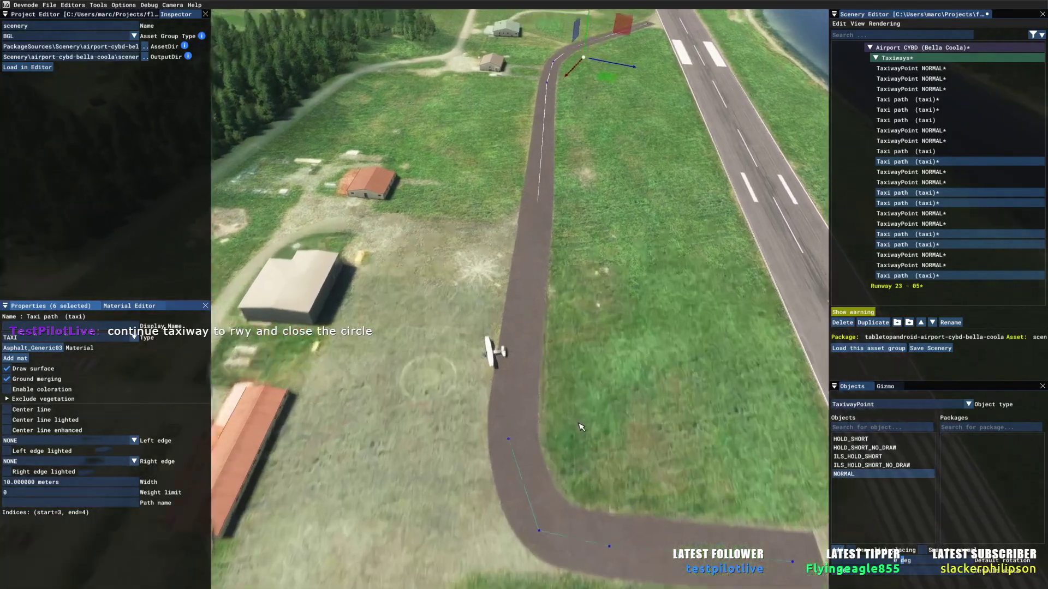
key(w)
key(w)
key(w)
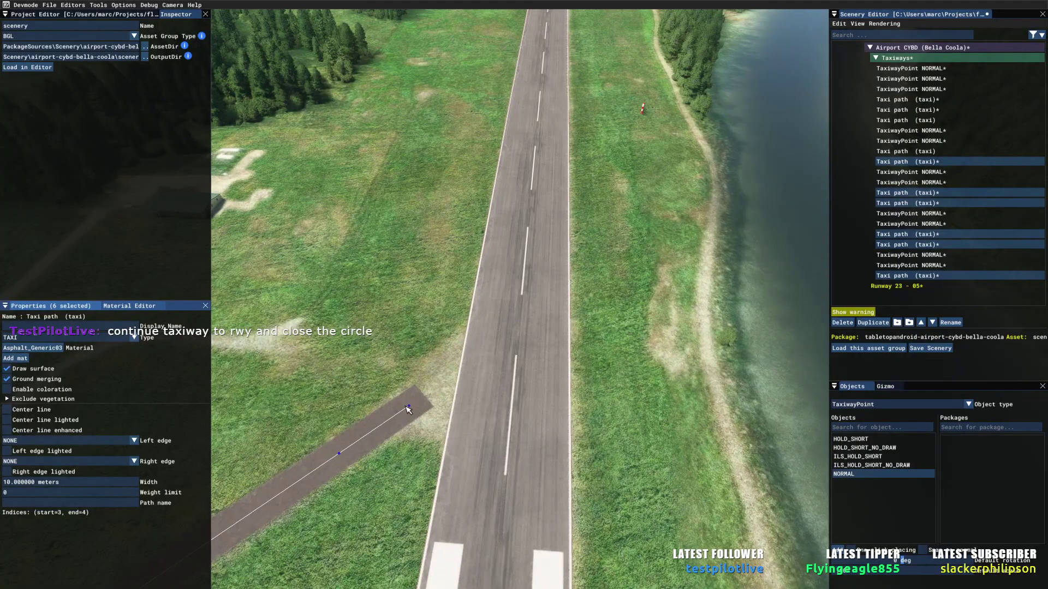
From the taxiway's end point, add taxiway points onto the runway centre line.
click(408, 407)
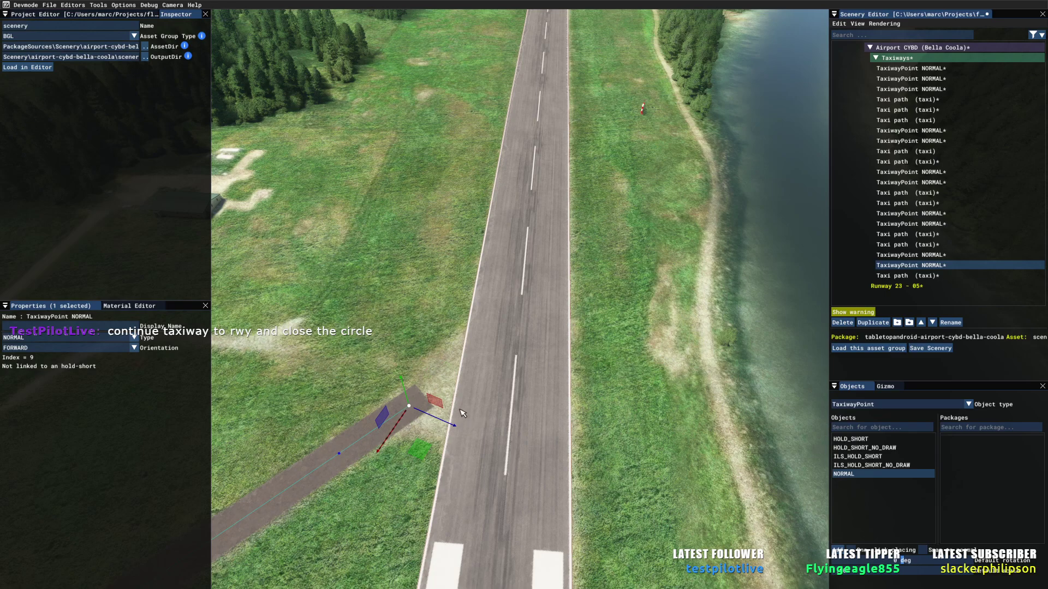
mouse_move(560, 33)
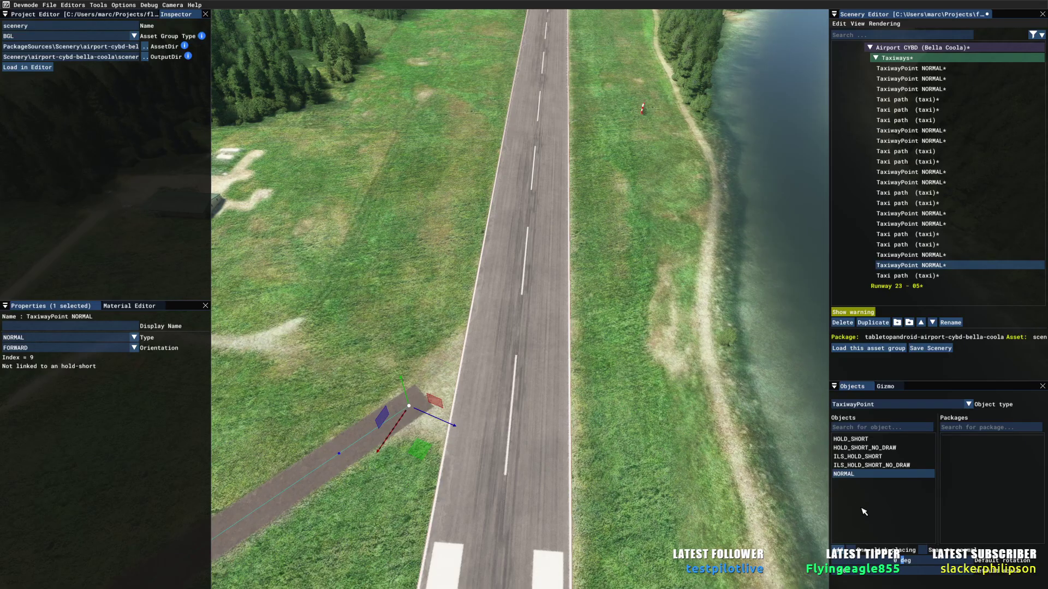
click(838, 550)
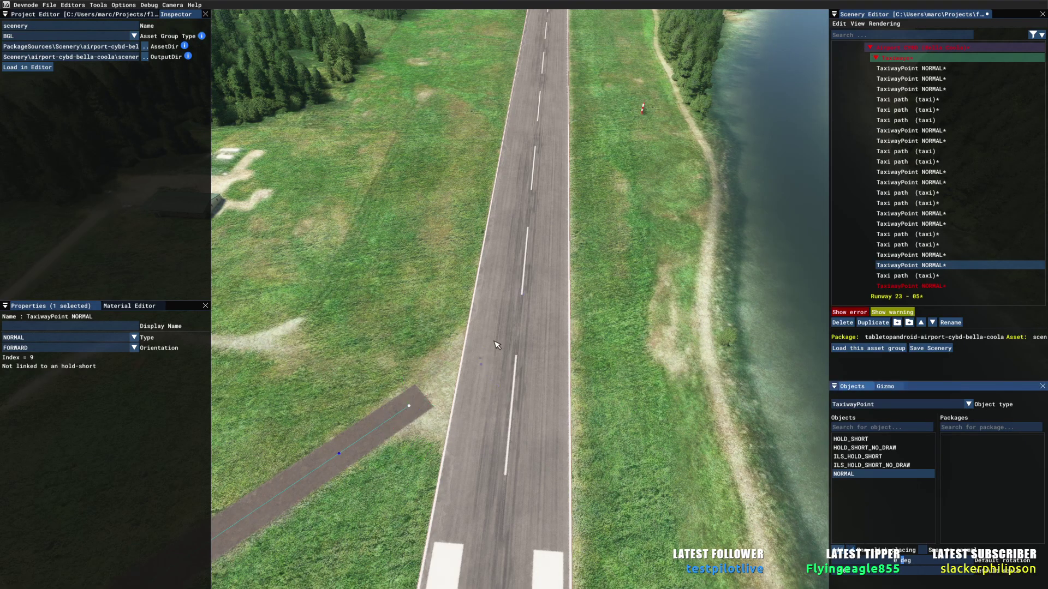
click(519, 331)
key(w)
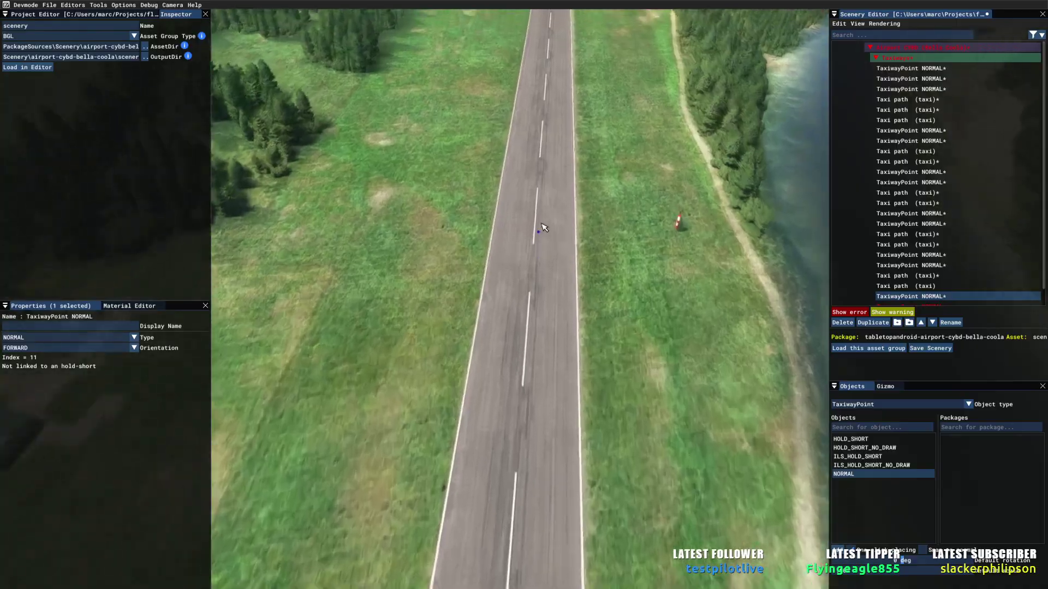
key(w)
key(w)
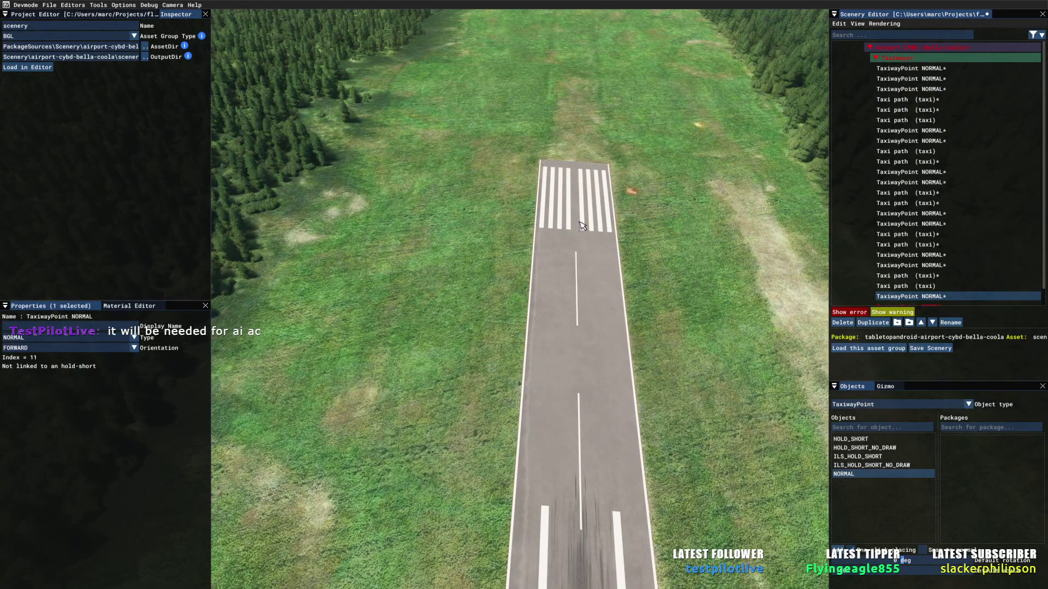
click(575, 240)
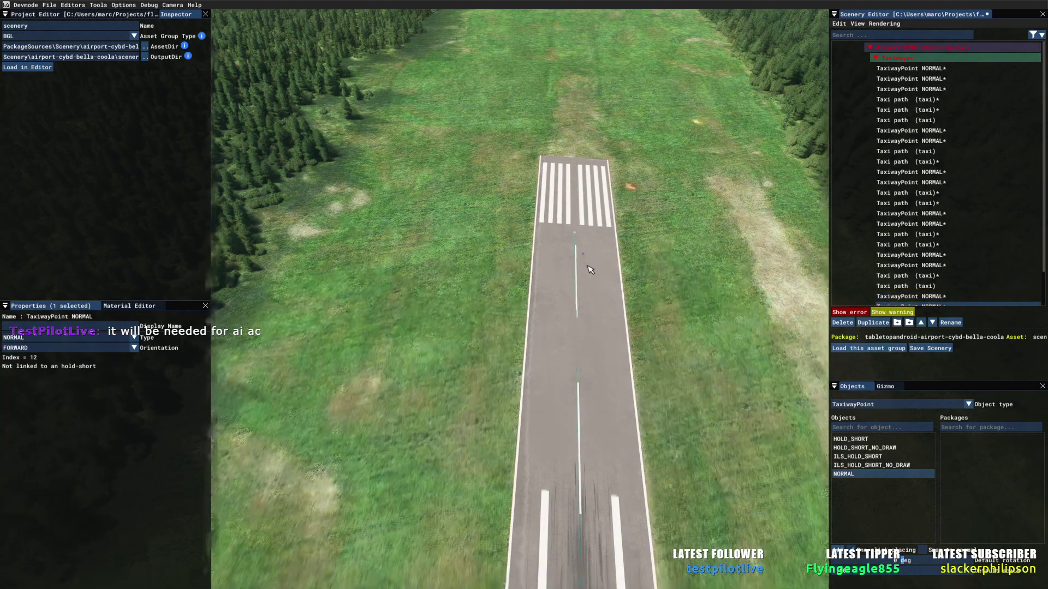
Turn off one-click placement and select Runway 23 - 05.
key(w)
key(s)
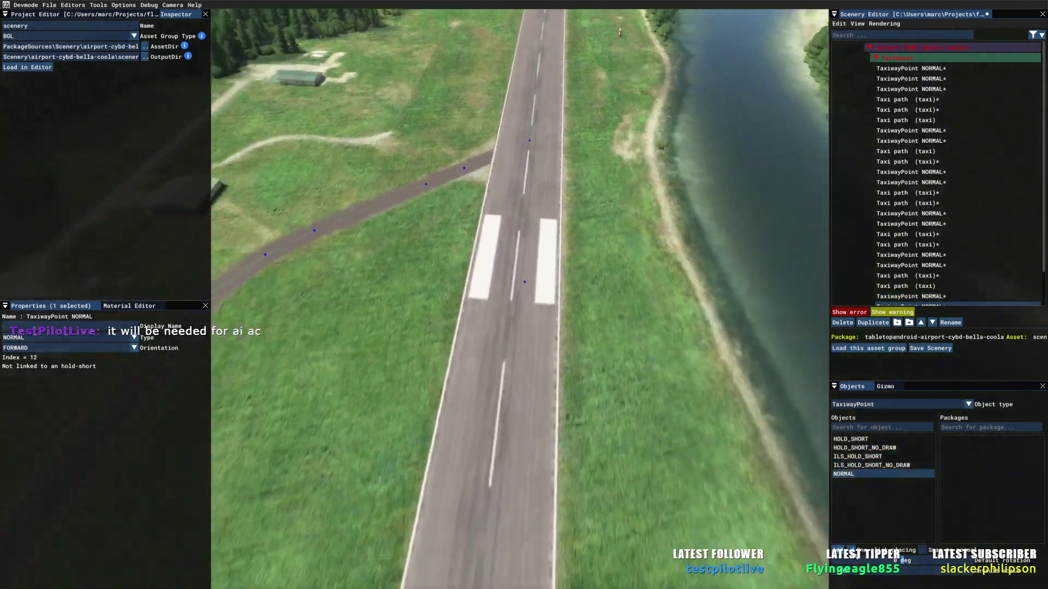
click(853, 551)
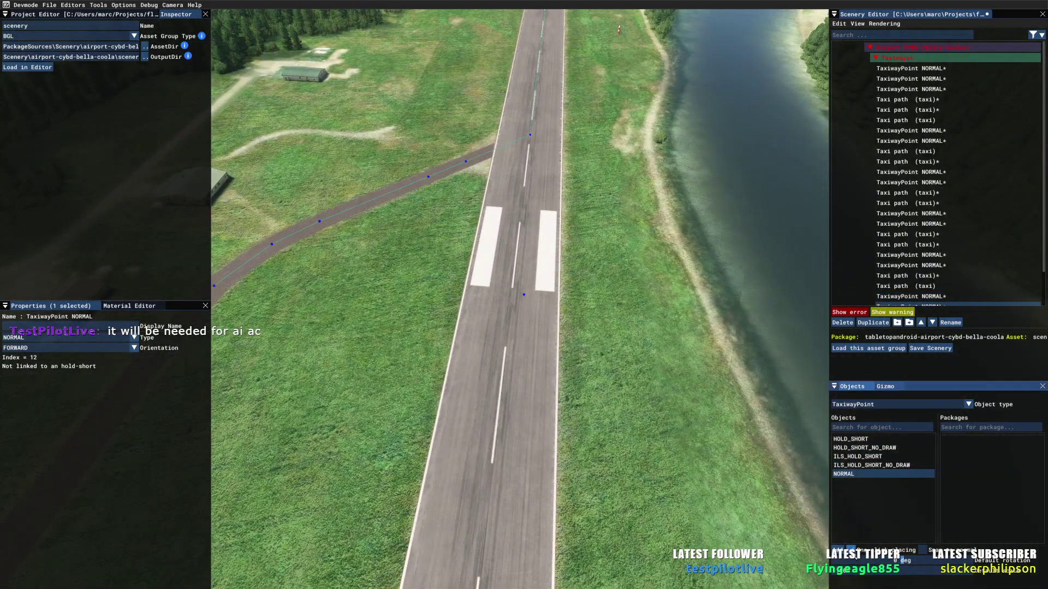
key(w)
key(a)
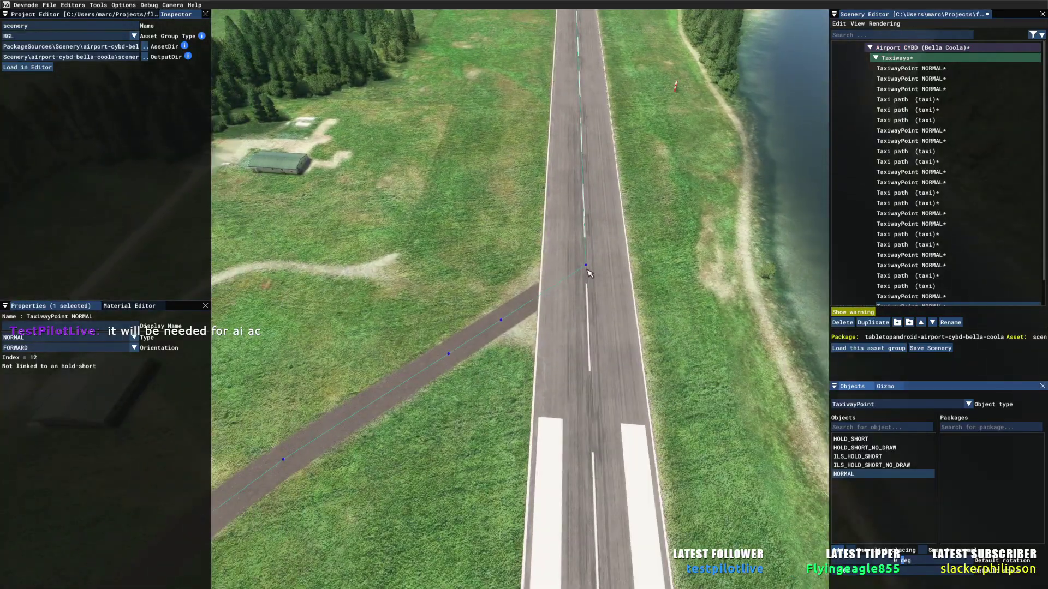
click(587, 268)
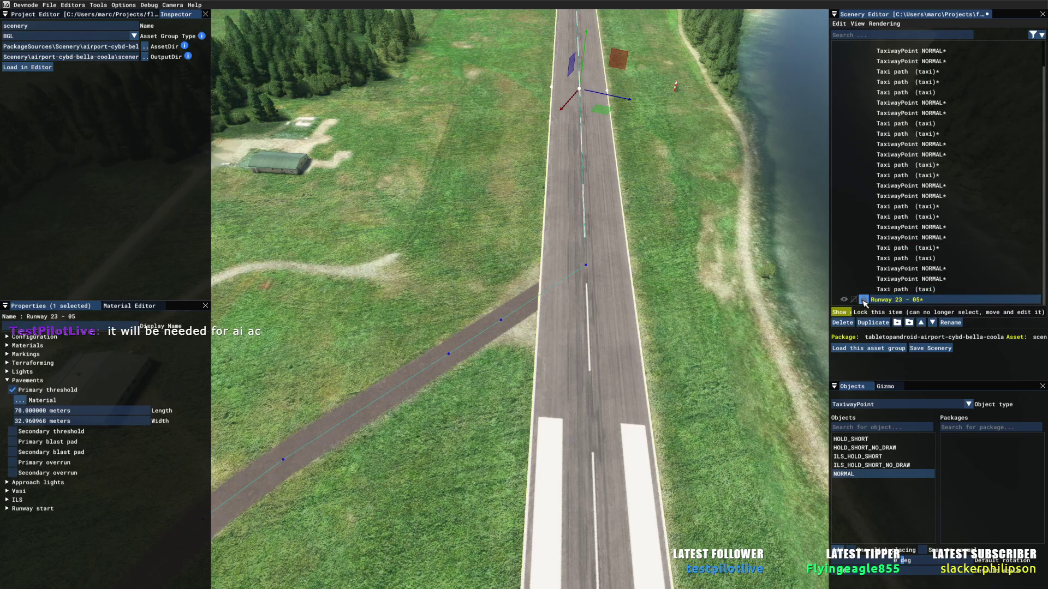
Lock the runway and turn on one-click placement of taxiway points.
click(864, 301)
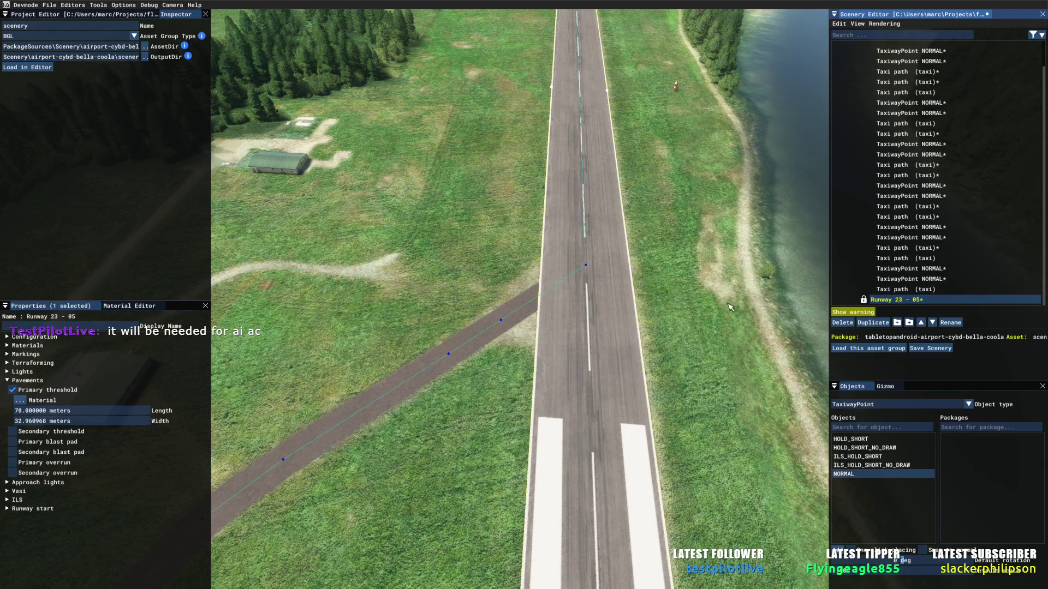
click(585, 268)
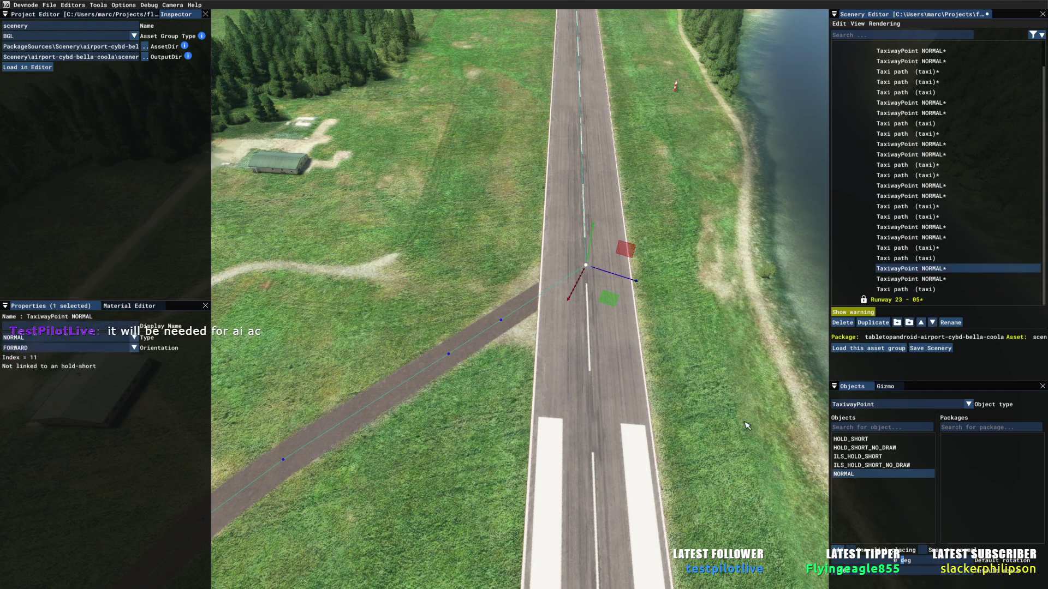
click(851, 550)
Place a taxiway point on the runway centreline and another toward the loop's end near the threshold.
key(d)
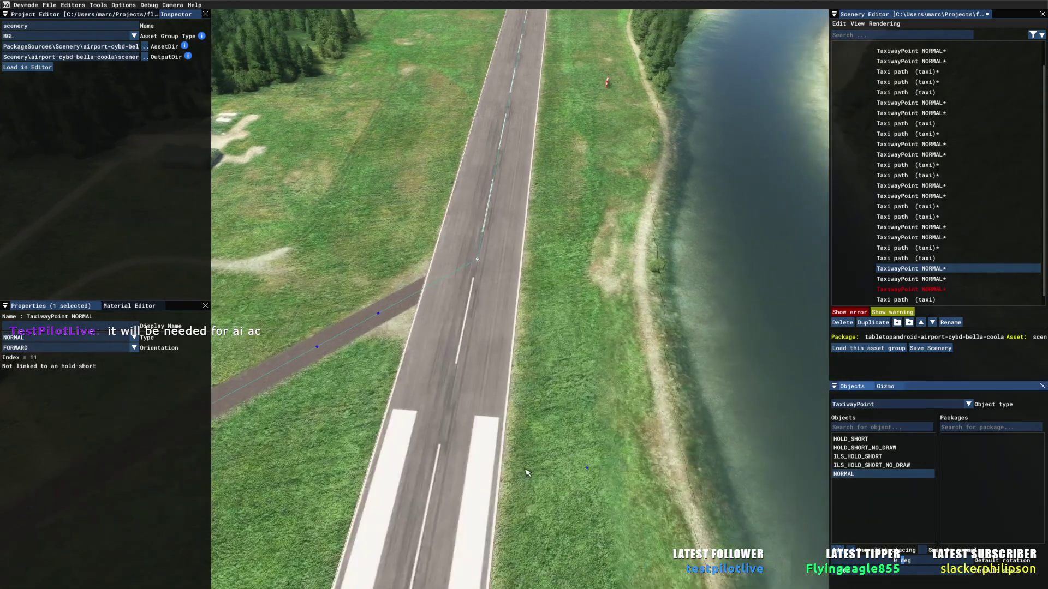
key(s)
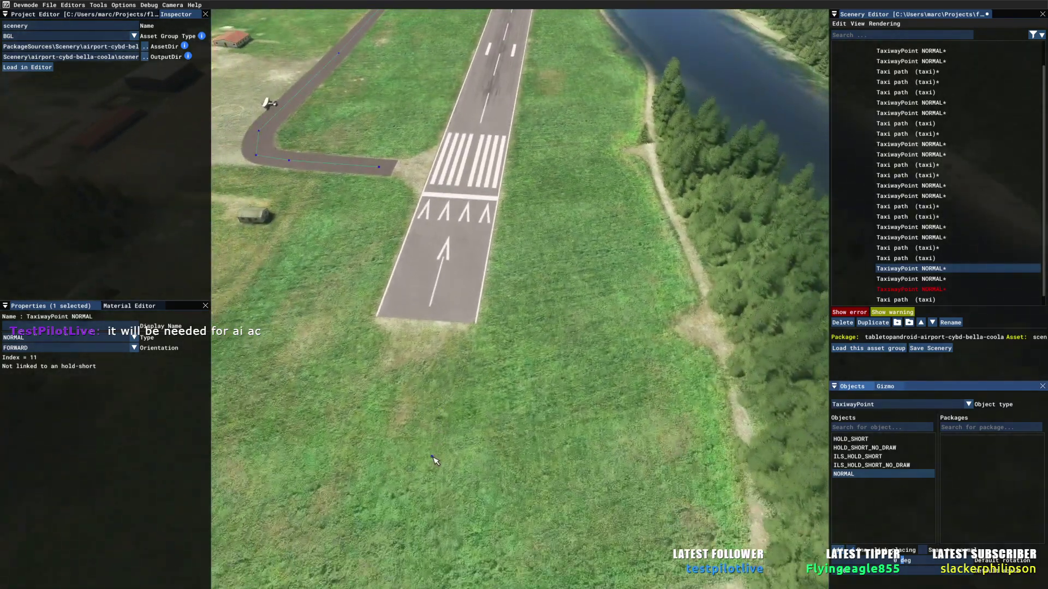
key(a)
key(w)
key(w)
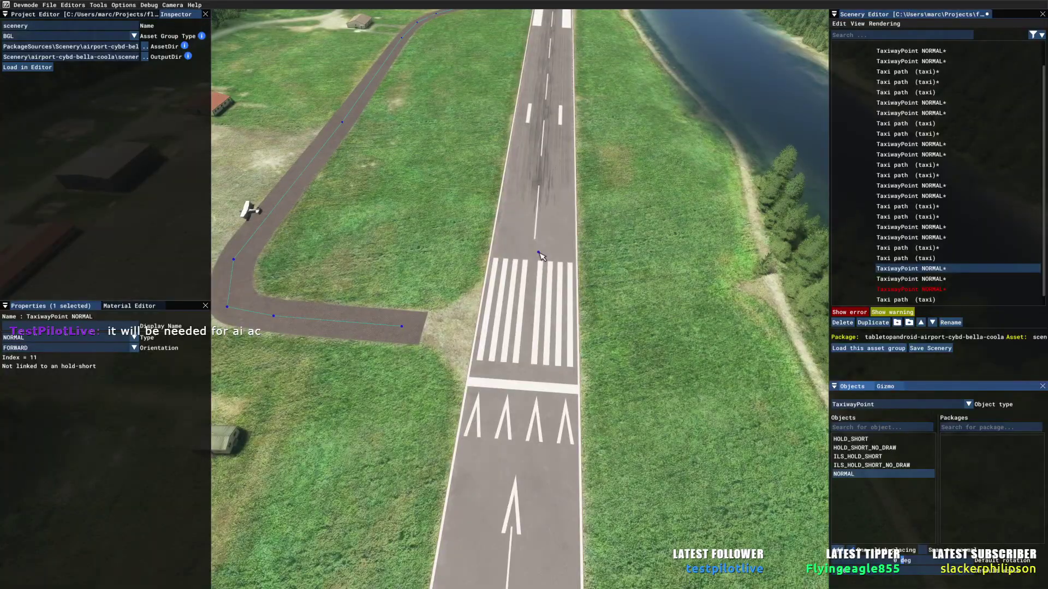
click(535, 256)
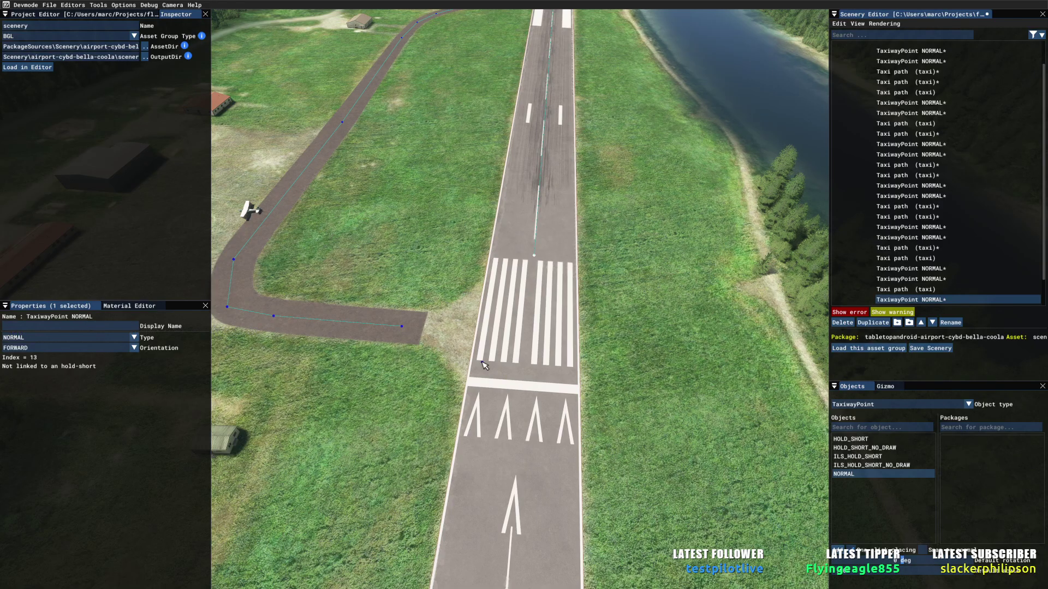
click(457, 332)
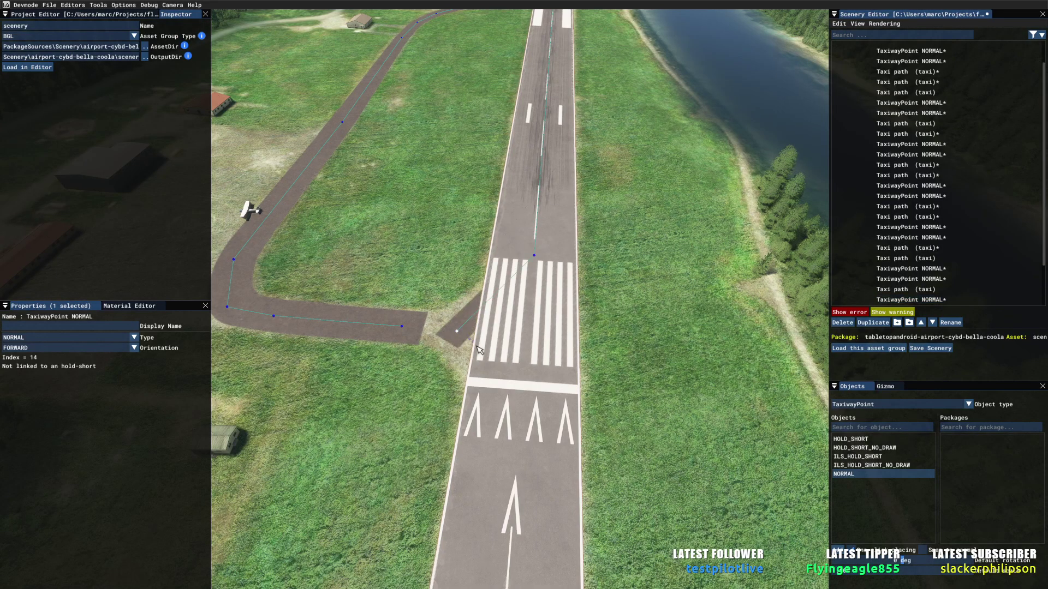
click(851, 551)
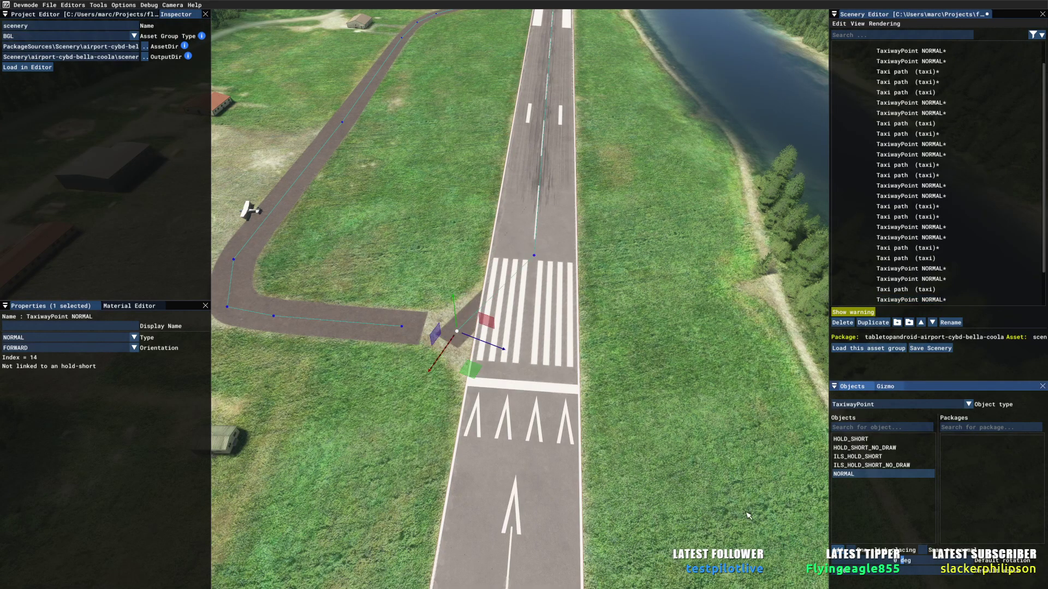
Join the loop's end point and the new point with a taxi path via Create path.
ctrl+click(402, 327)
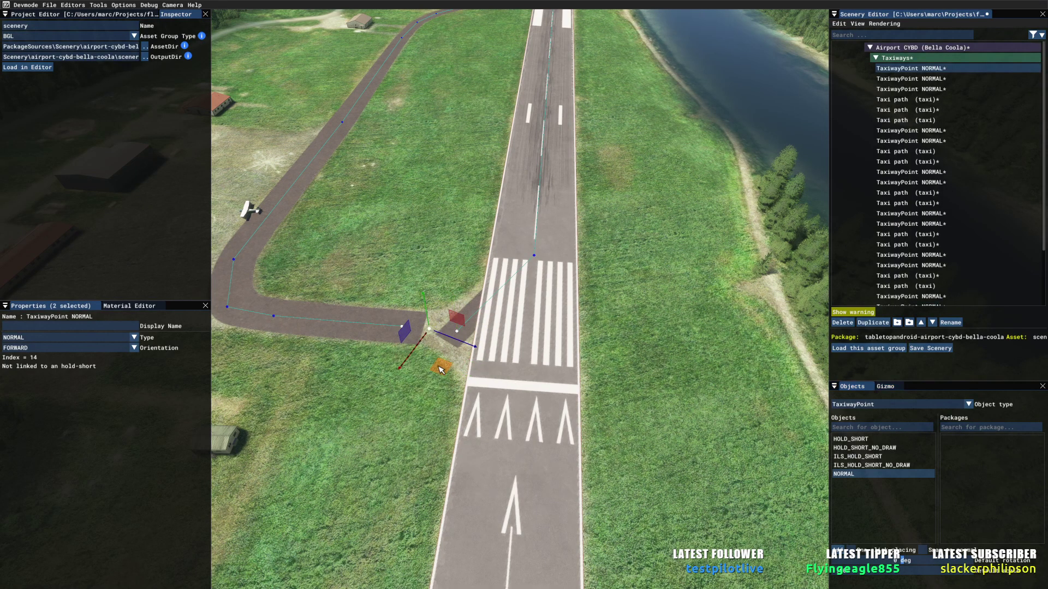
middle_drag(492, 368, 565, 355)
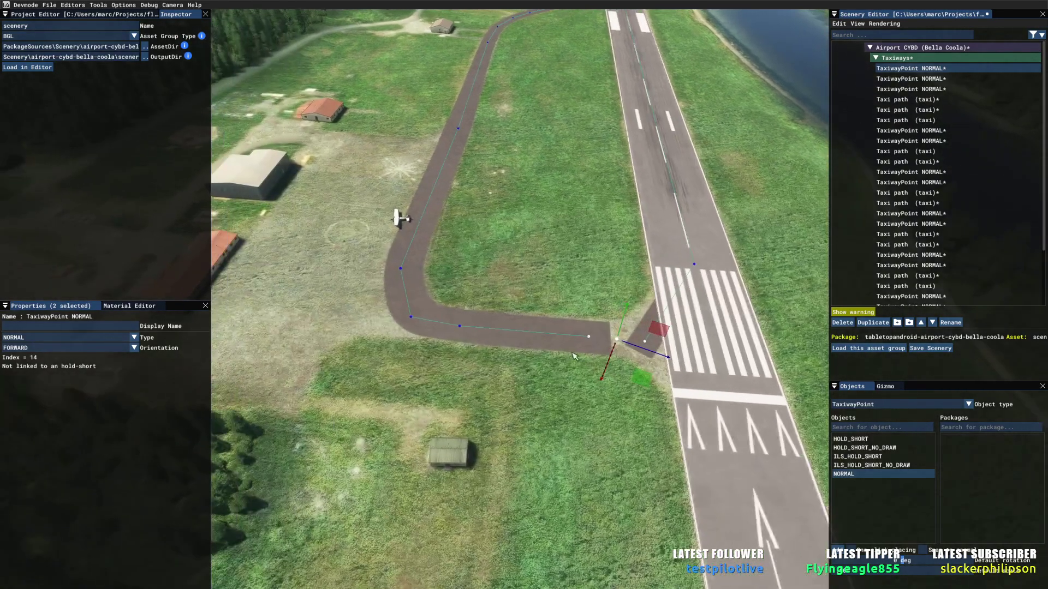
right_click(588, 338)
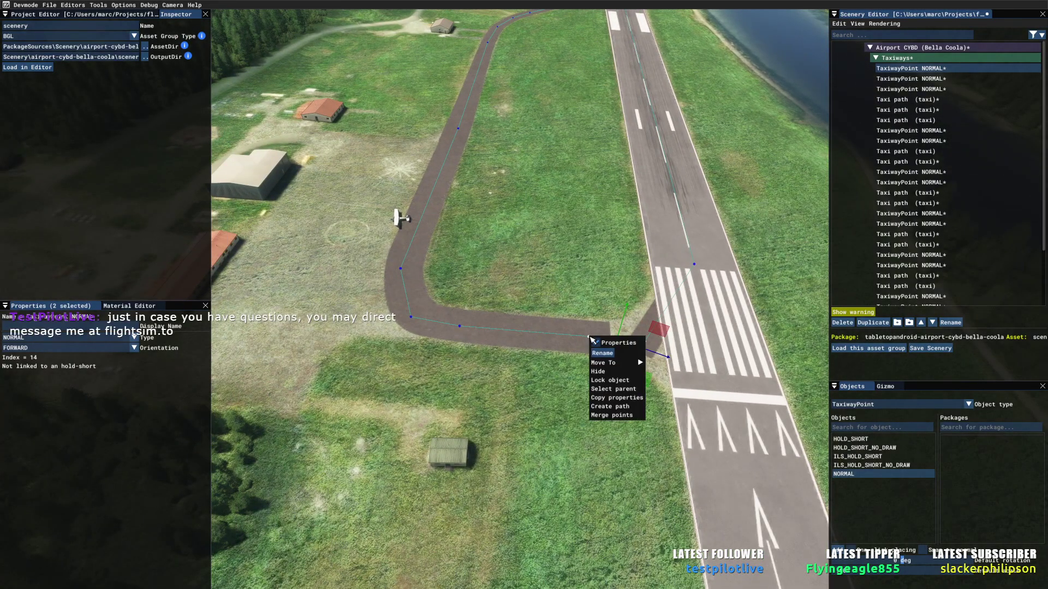
click(618, 407)
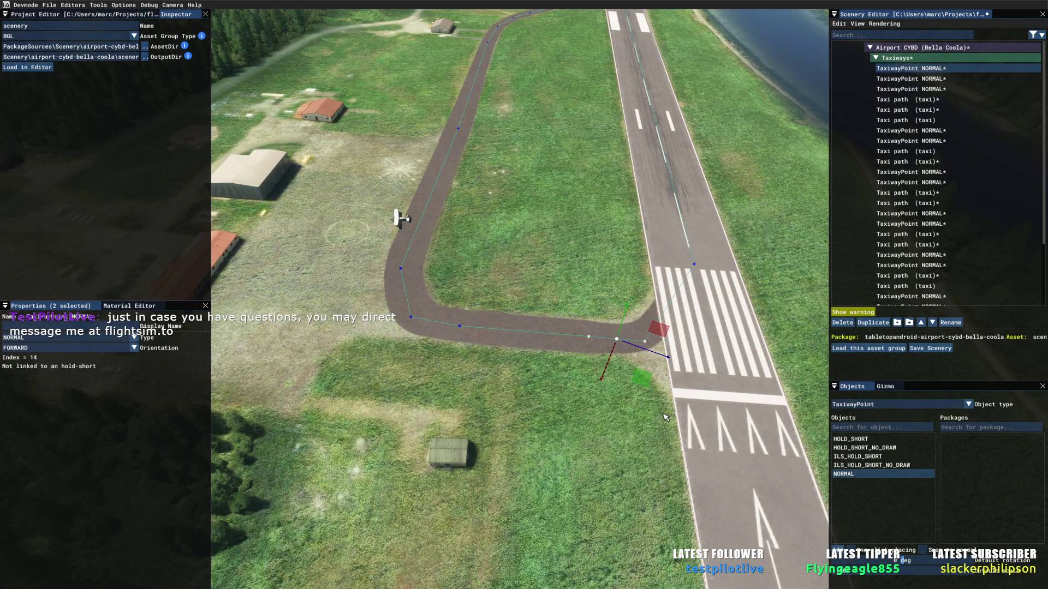
middle_drag(662, 416, 589, 388)
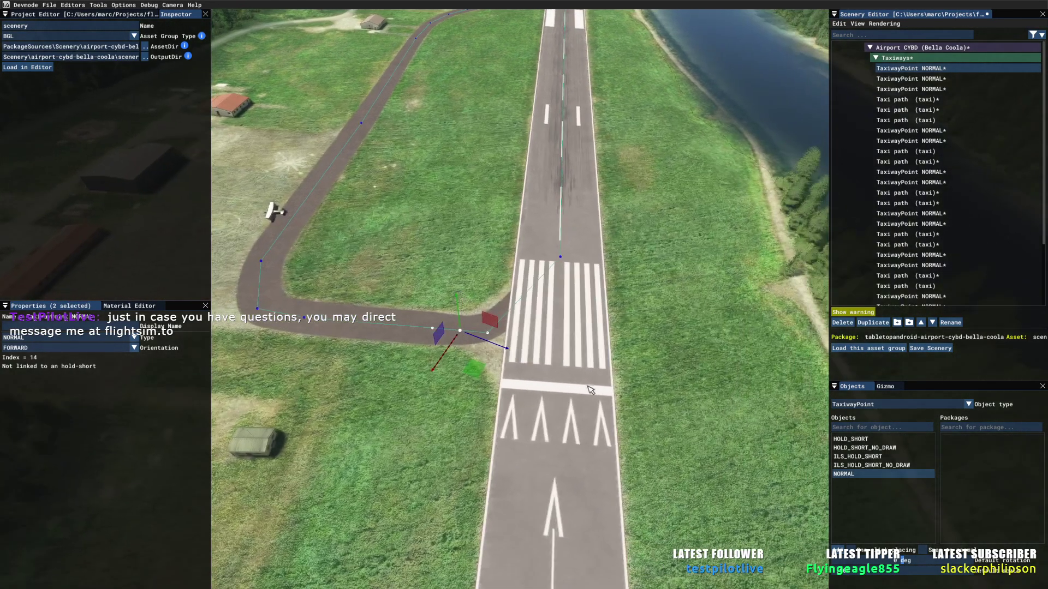
click(508, 313)
Change the Type of both runway centreline taxi paths from TAXI to RUNWAY.
key(w)
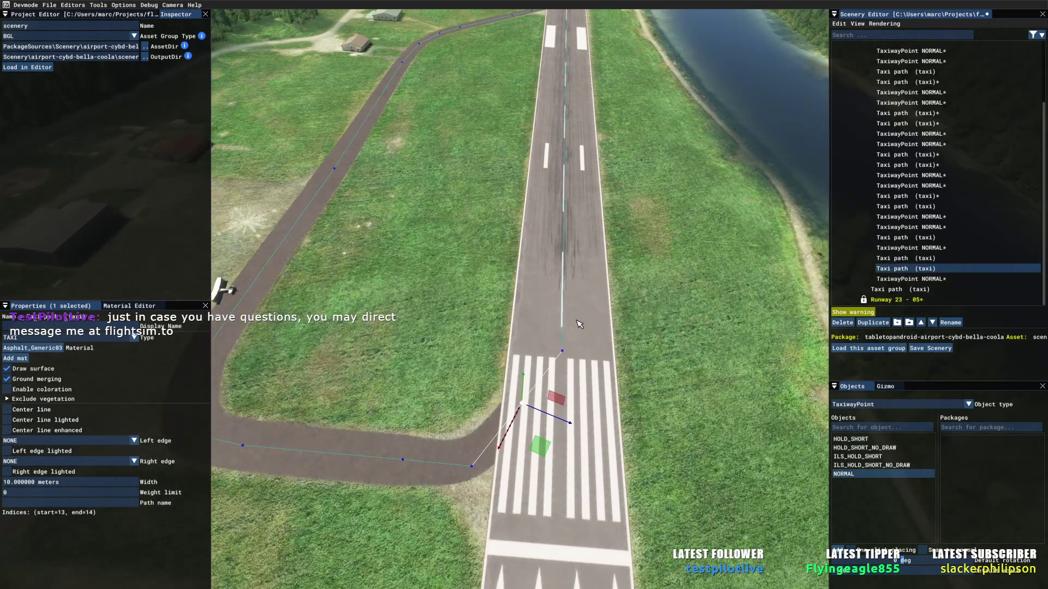
click(564, 309)
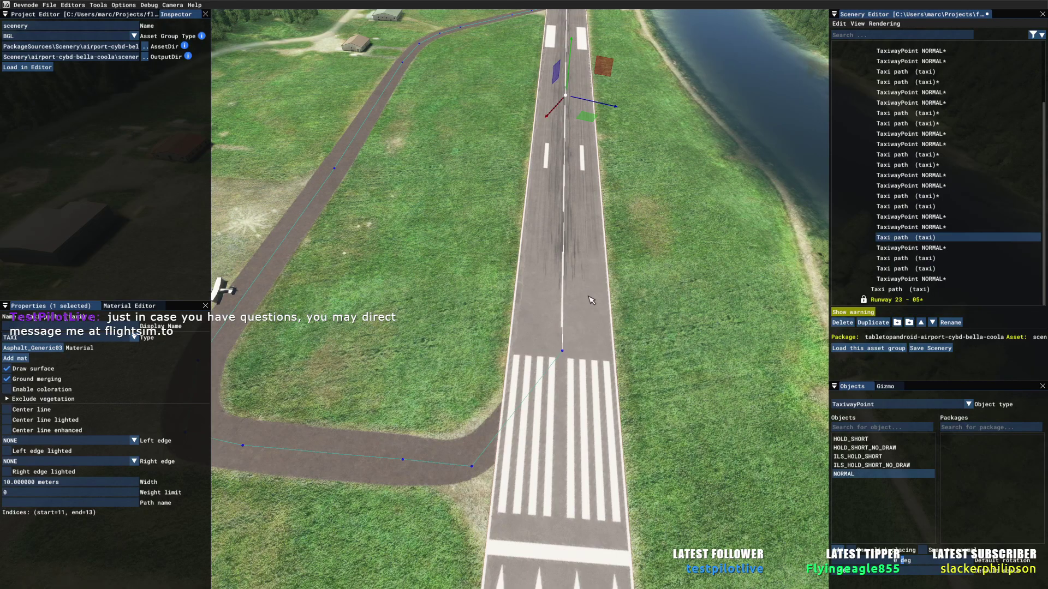
key(w)
key(w)
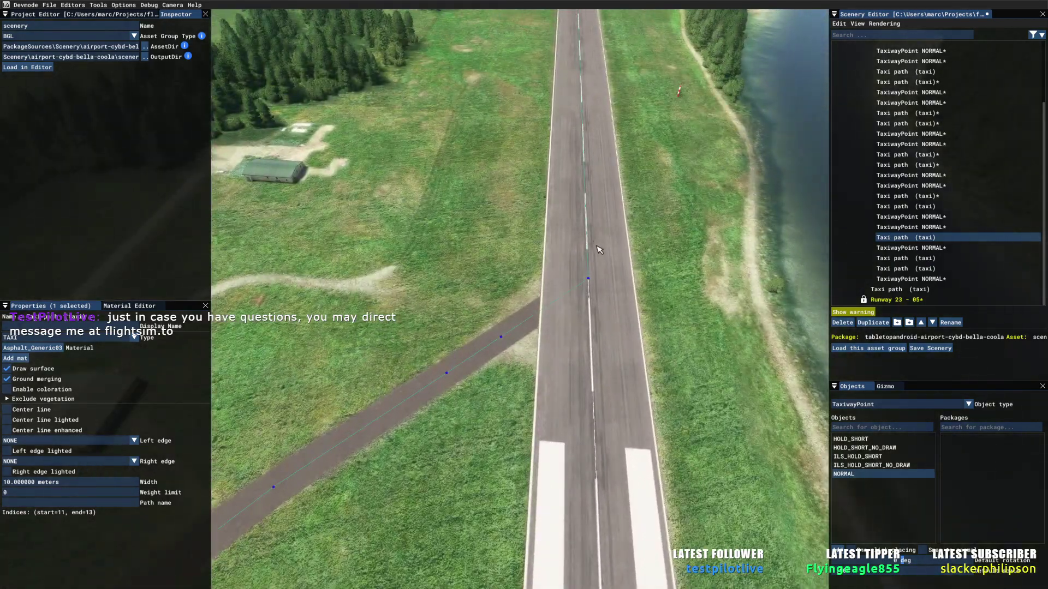
ctrl+click(588, 228)
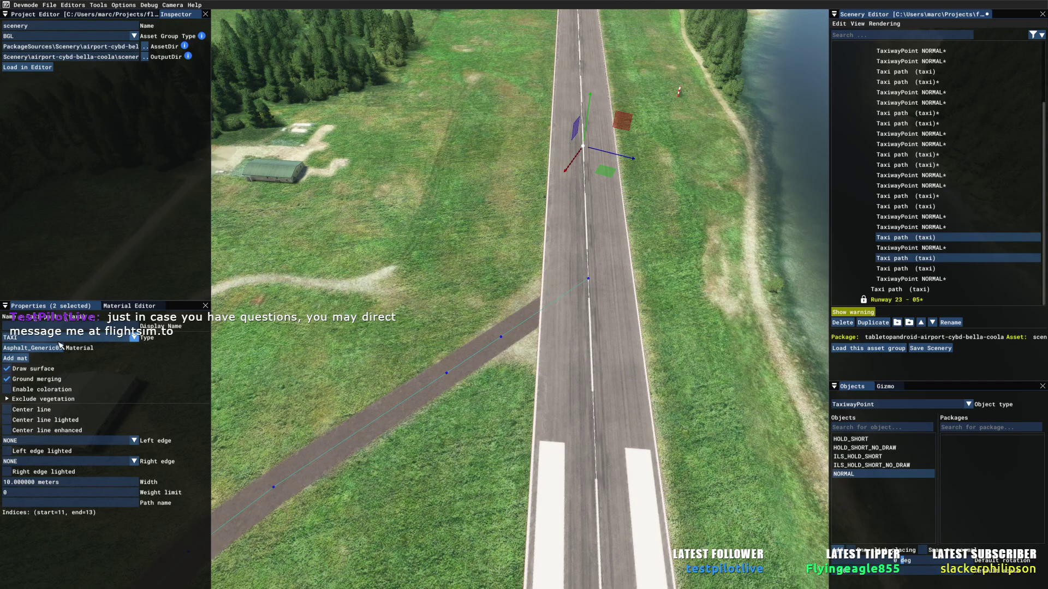
click(137, 339)
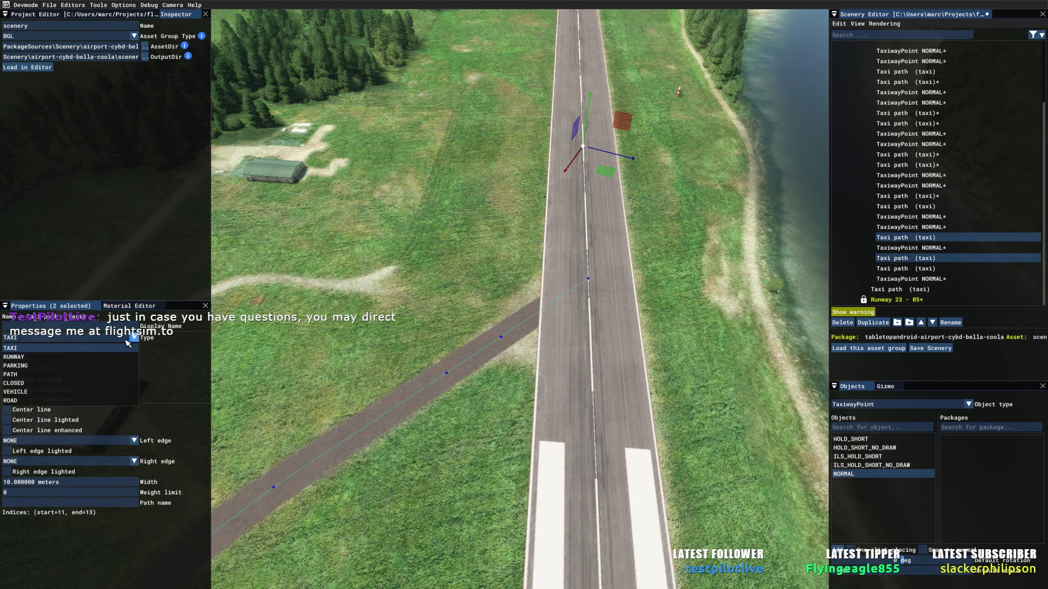
click(66, 357)
click(571, 380)
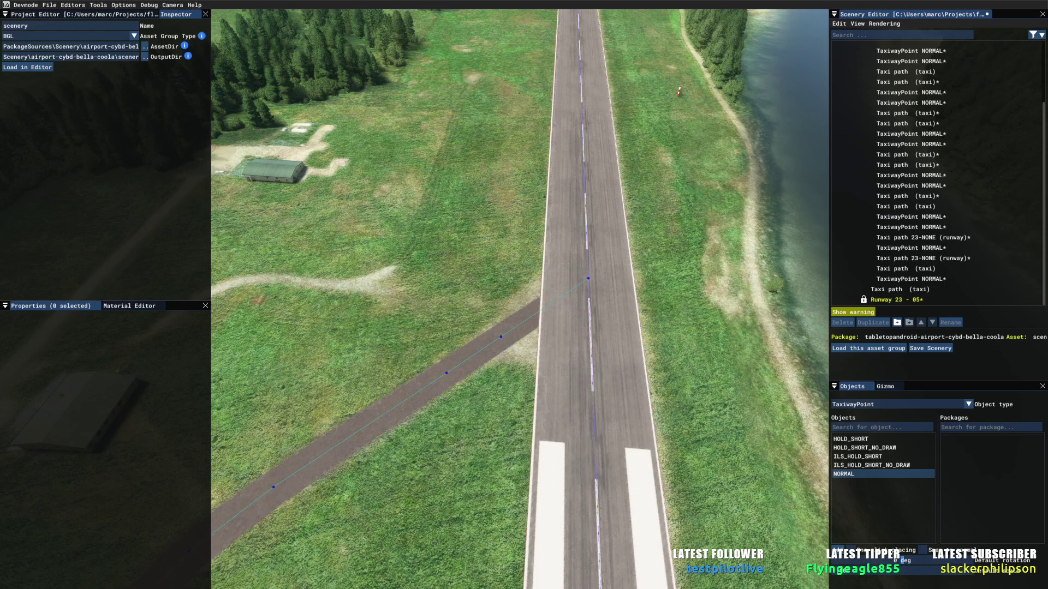
Save the scenery, then pull back and pitch up to view the whole taxiway loop over the airport.
click(930, 348)
key(s)
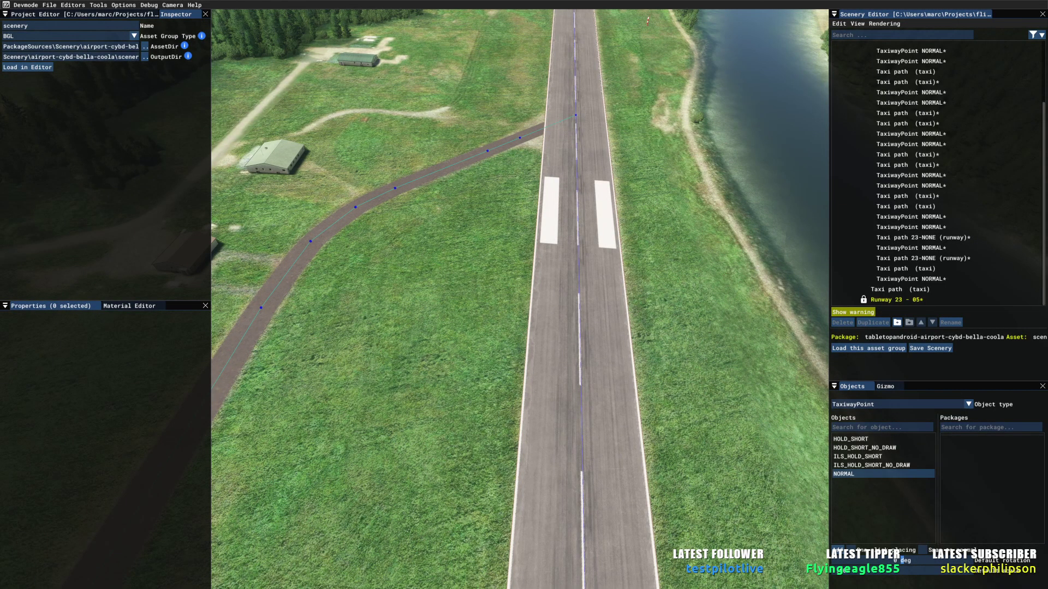
key(e)
key(KP_8)
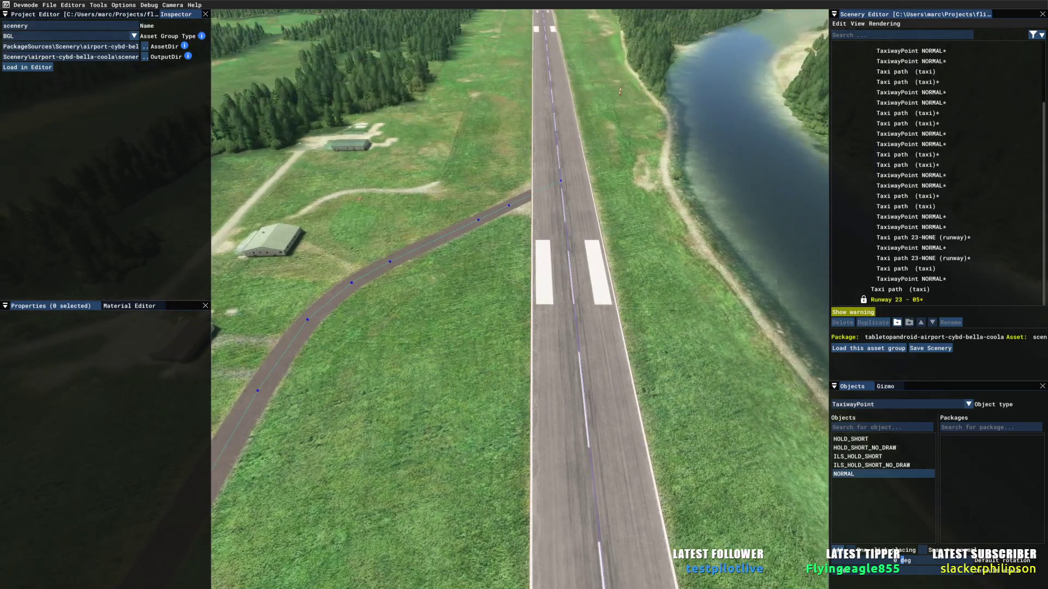
key(KP_8)
key(s)
key(s)
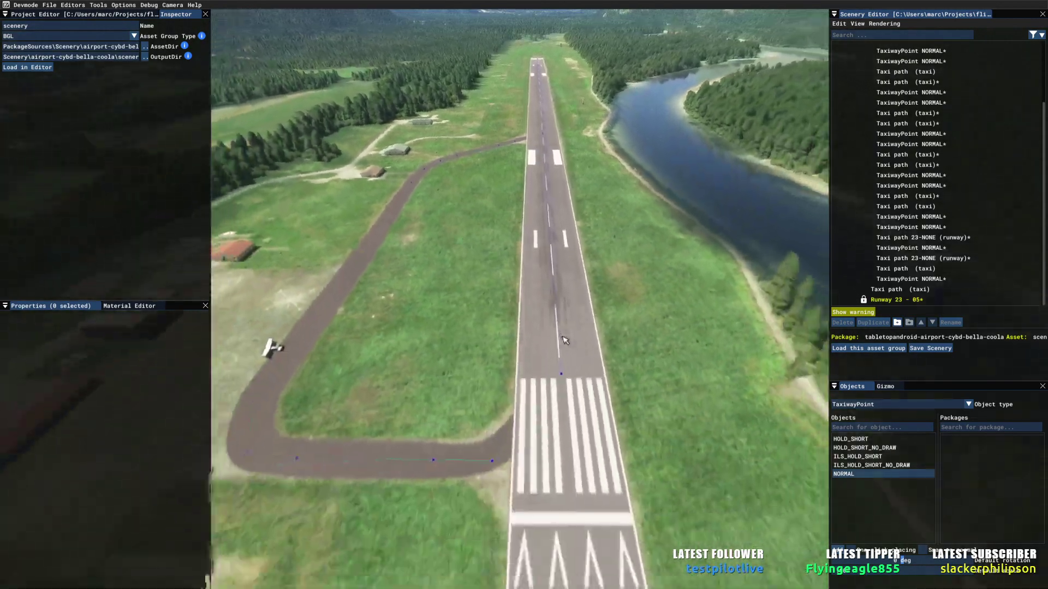
key(w)
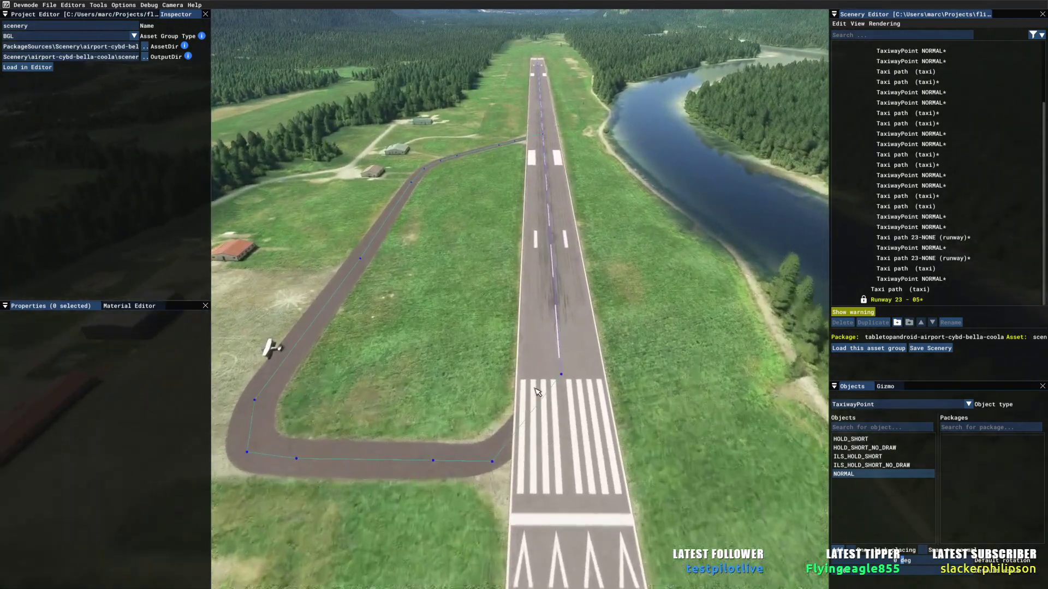
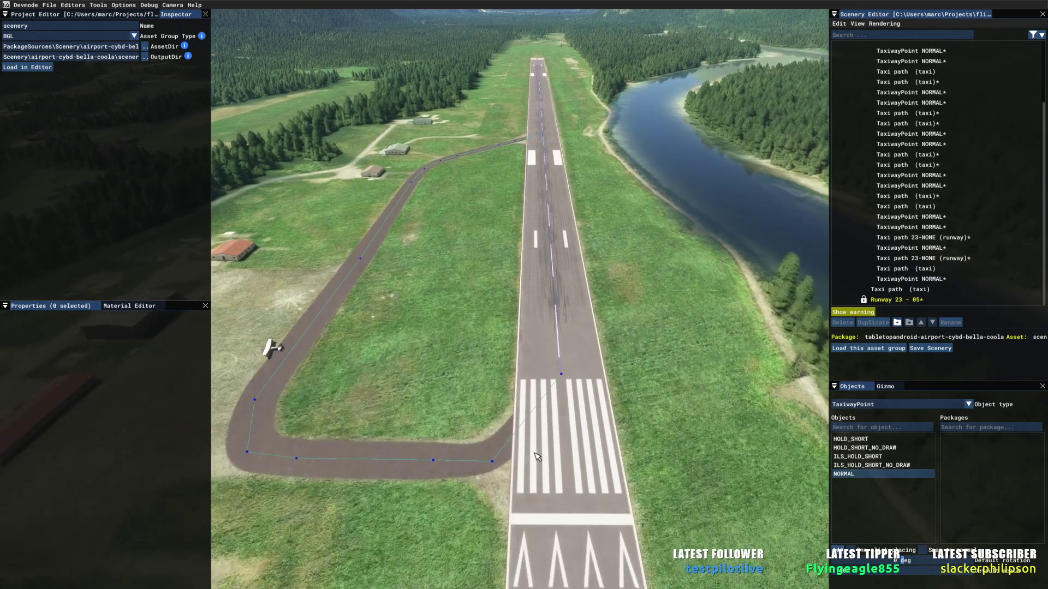
Split the taxi path leading to the runway and drag the new point onto runway 23.
click(492, 462)
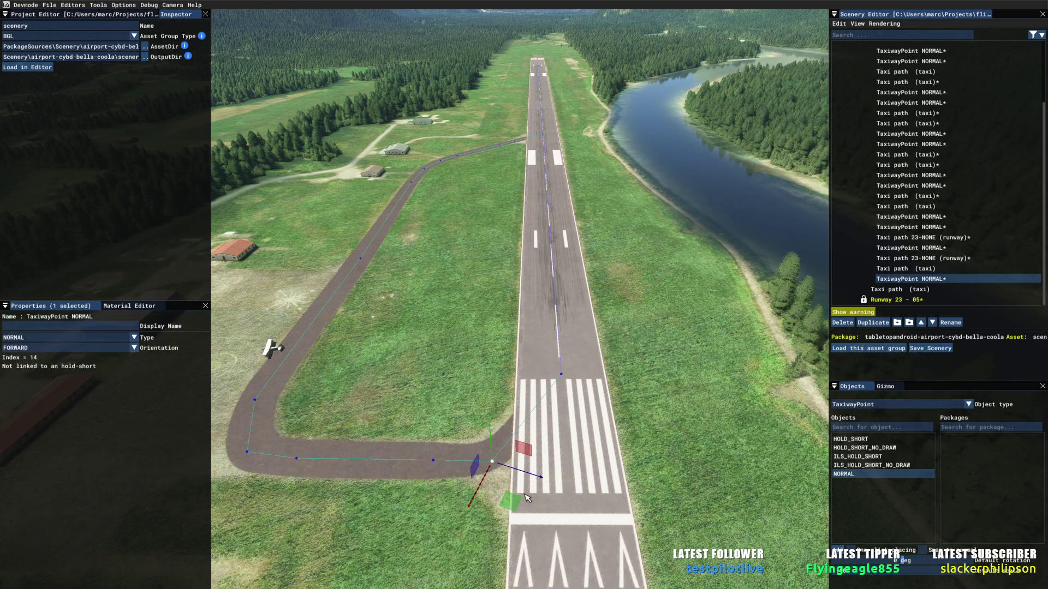
click(523, 430)
right_click(526, 421)
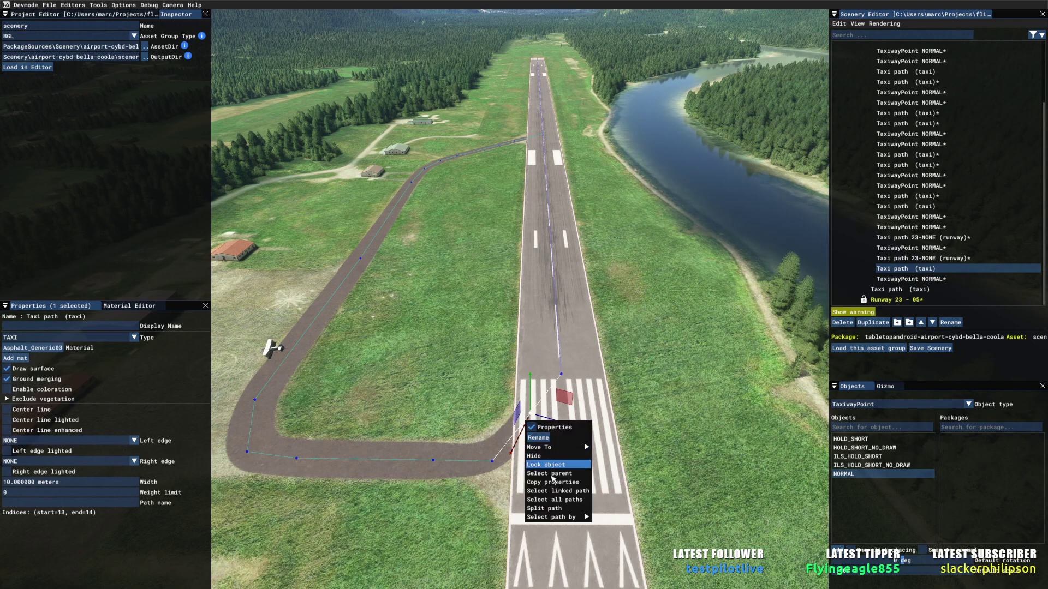
click(551, 508)
drag(565, 461, 590, 469)
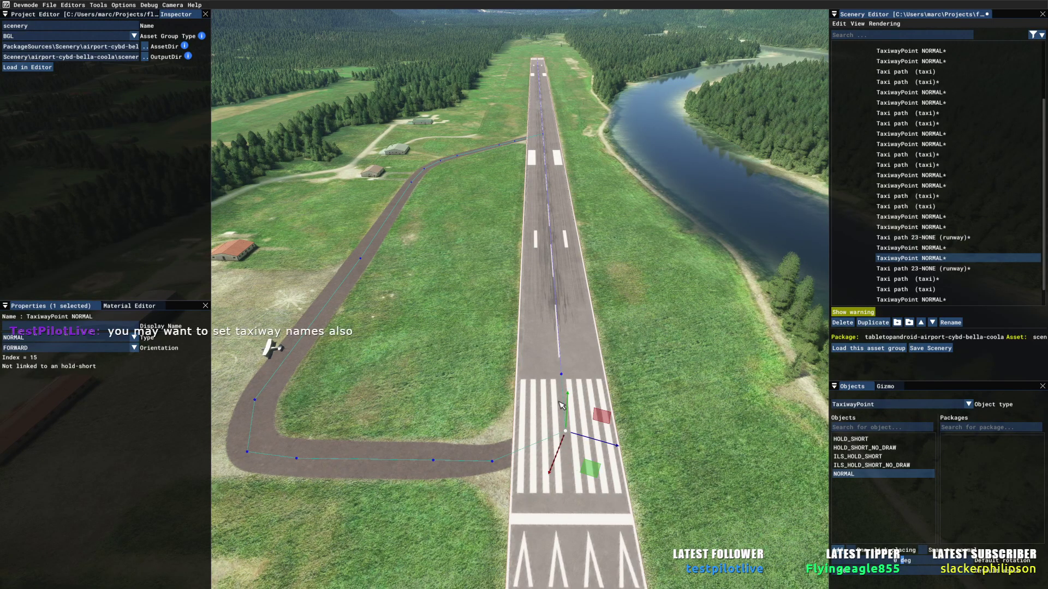
Change the new segment on the runway from TAXI to RUNWAY type.
click(635, 401)
scroll(573, 472, up, 3)
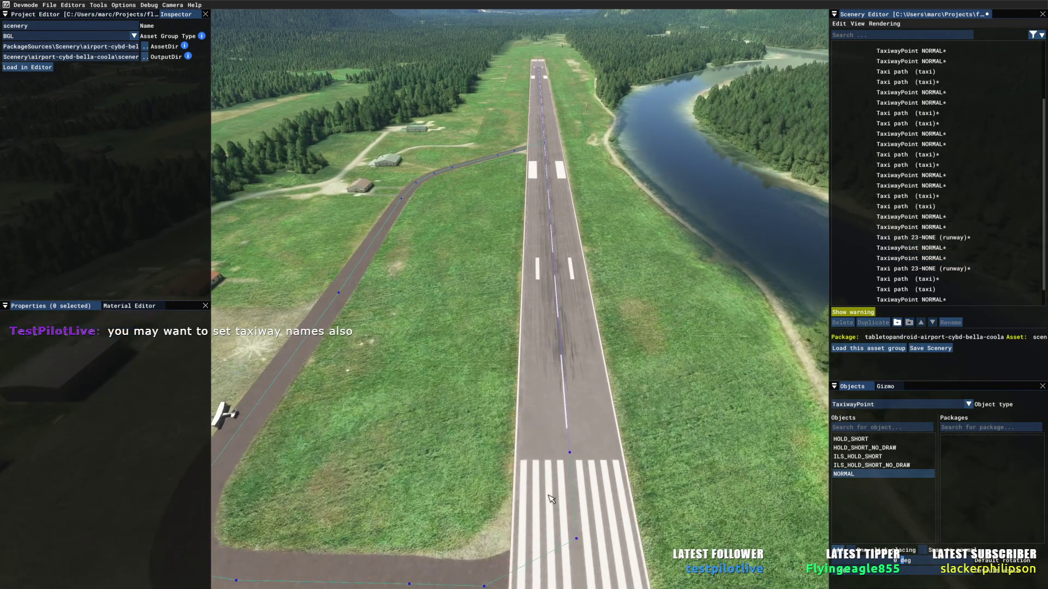
click(575, 495)
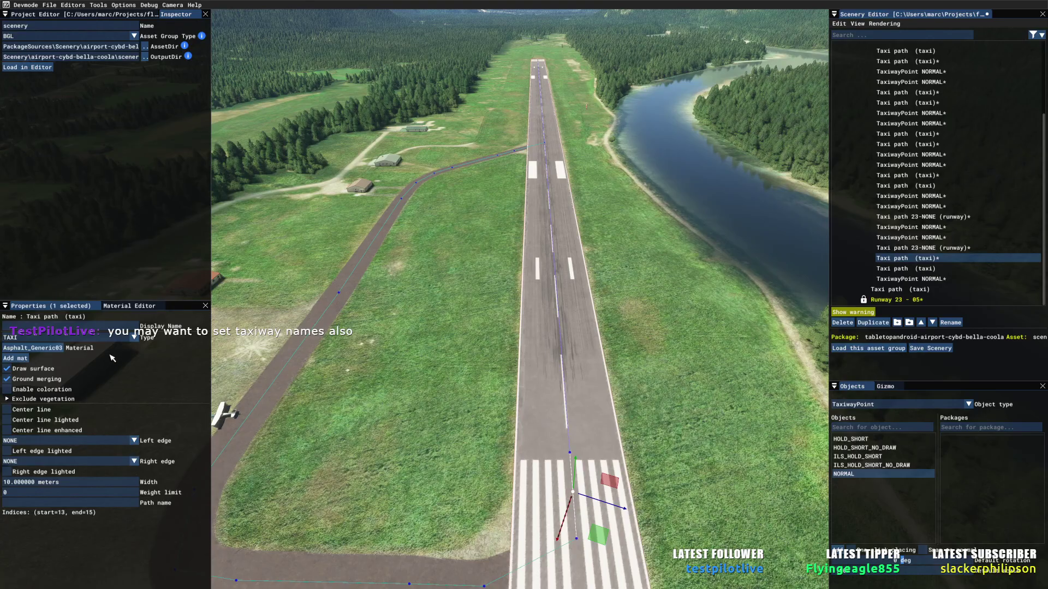
click(113, 338)
click(119, 370)
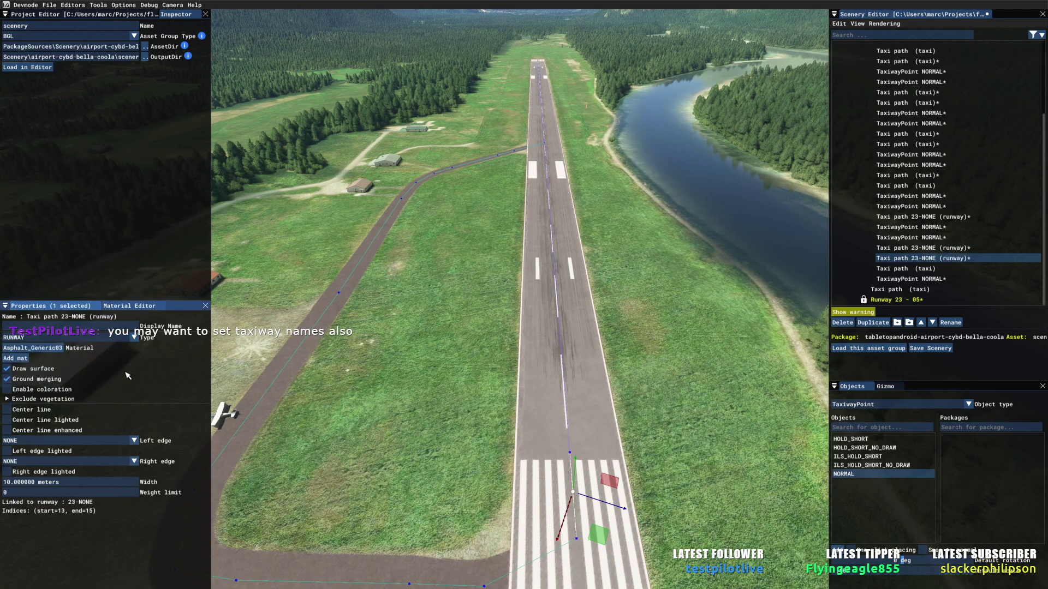
click(390, 447)
scroll(390, 447, down, 4)
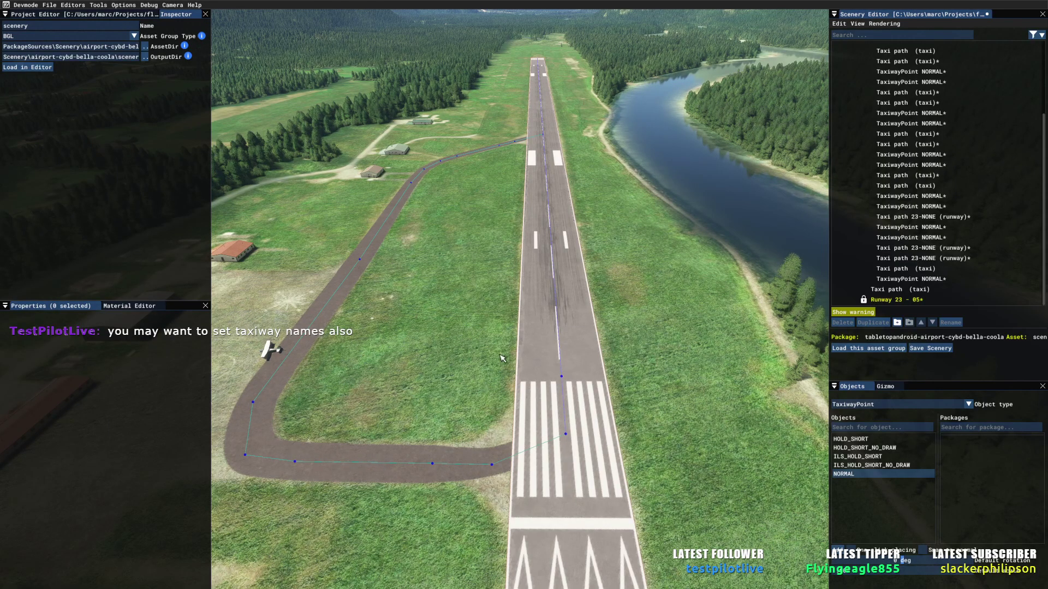
Set the two taxi segments linking onto runway 23 to 14 m width and save.
click(564, 403)
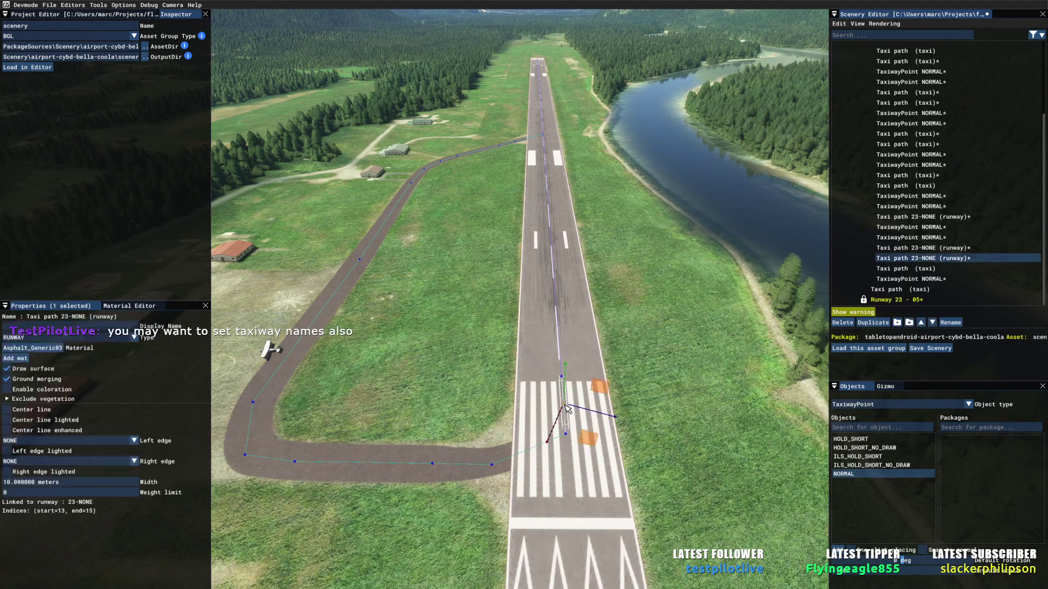
click(519, 453)
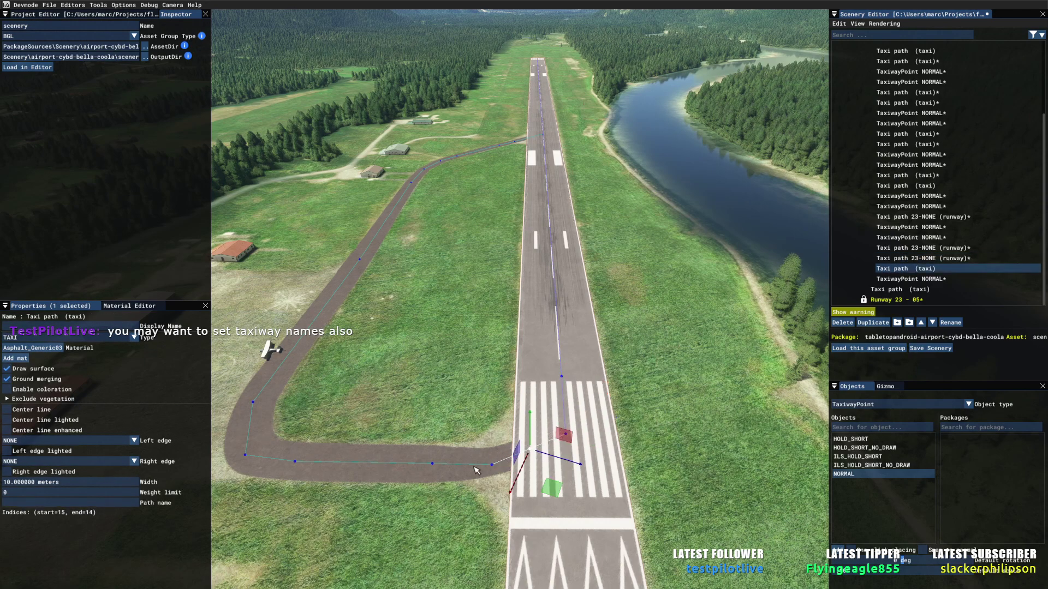
click(465, 466)
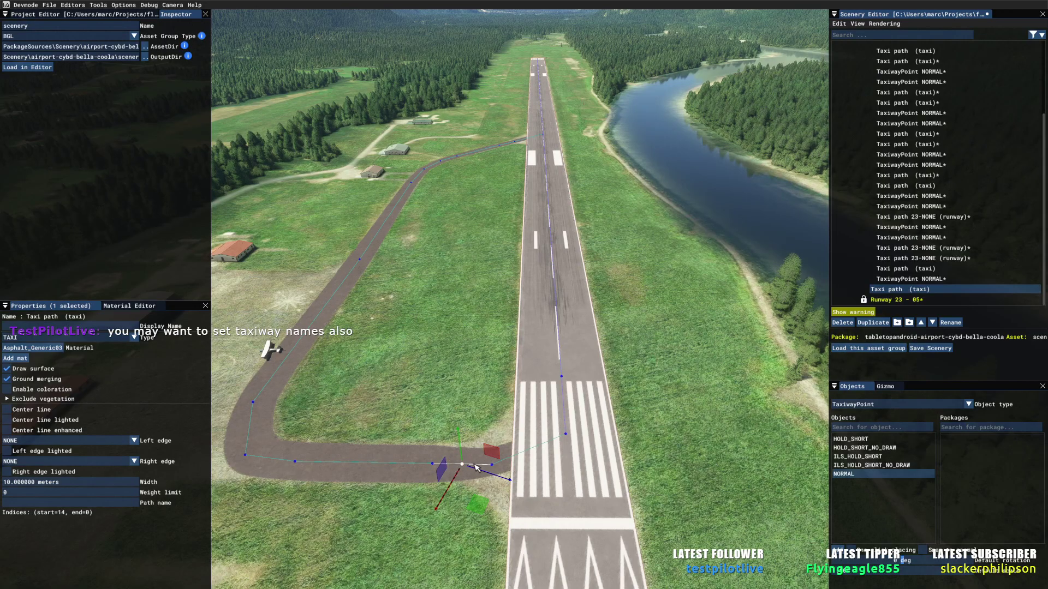
click(514, 457)
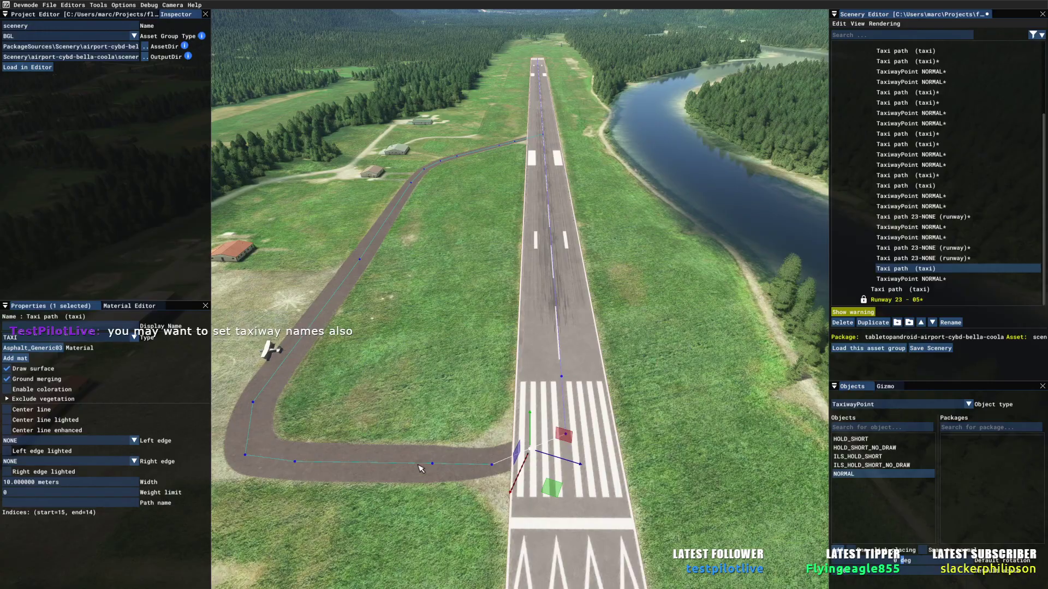
click(382, 464)
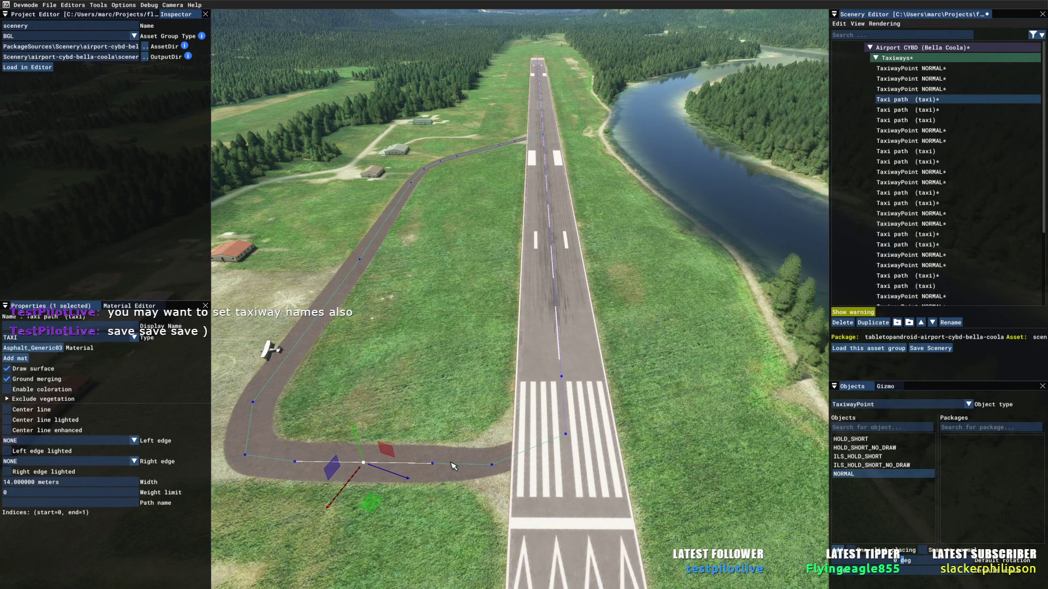
click(453, 466)
ctrl+click(511, 462)
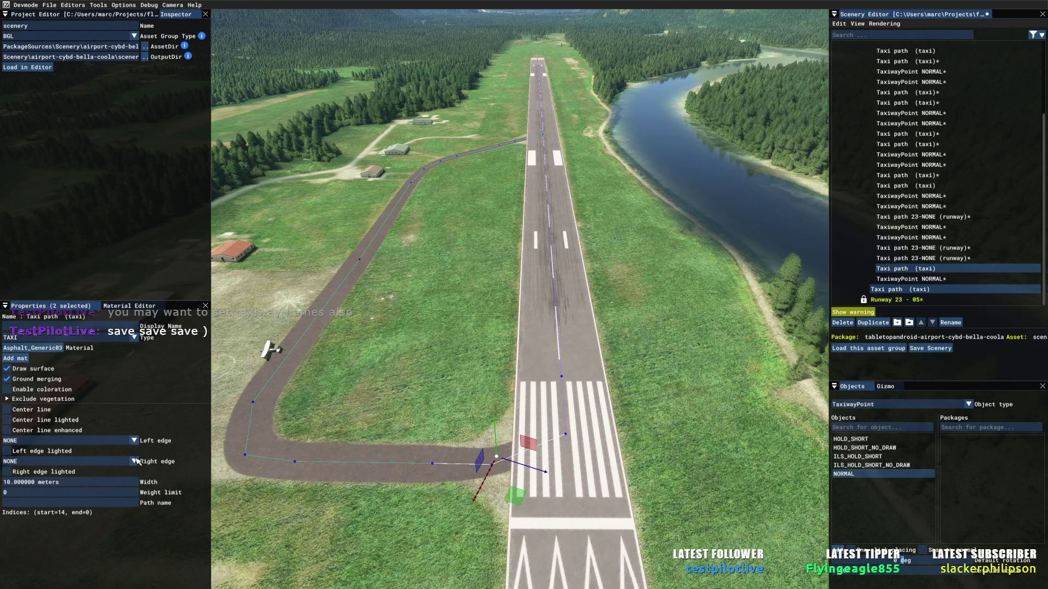
click(109, 484)
text(14)
key(Return)
click(347, 396)
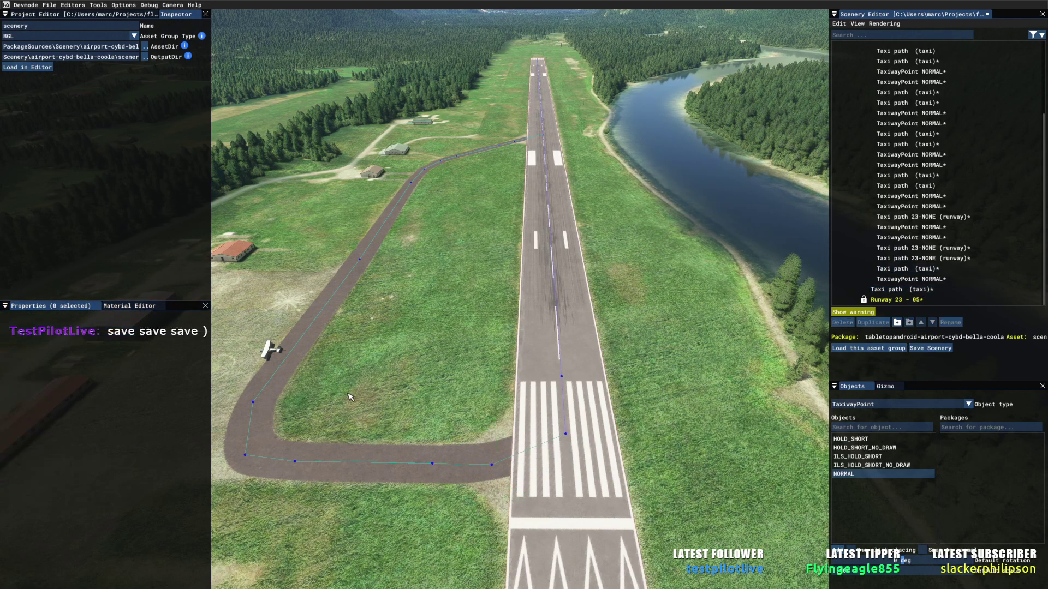
key(ctrl+s)
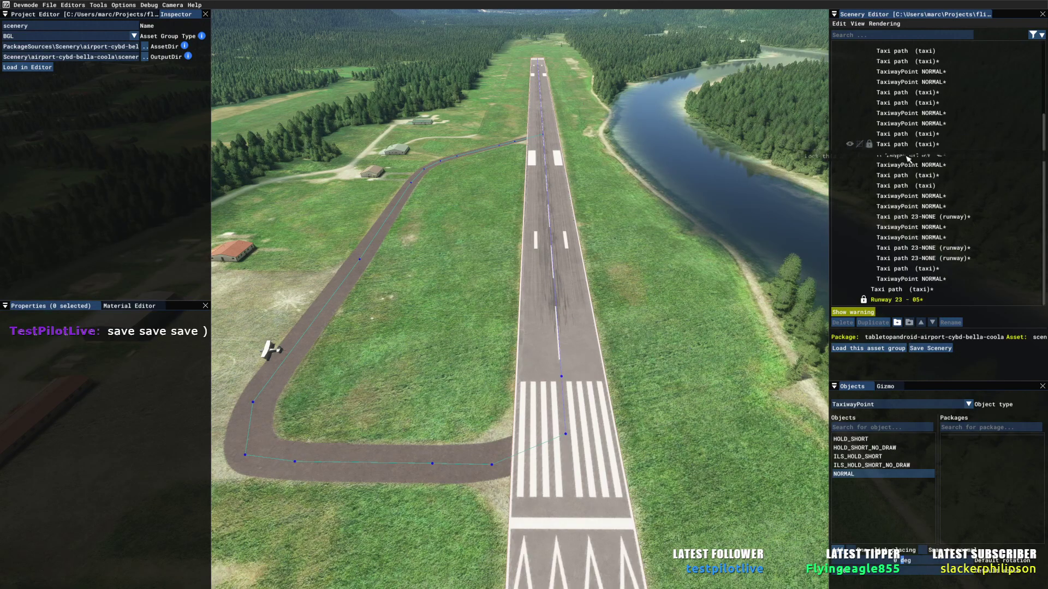
Collapse the Taxiways group and move the loose taxi path into it.
scroll(959, 251, up, 10)
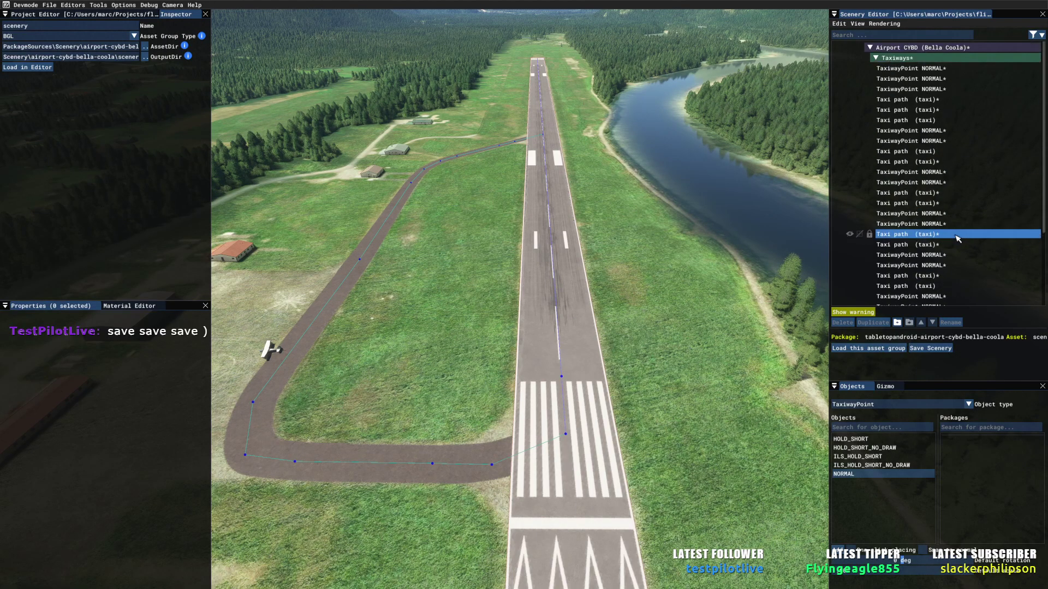
click(876, 58)
click(894, 68)
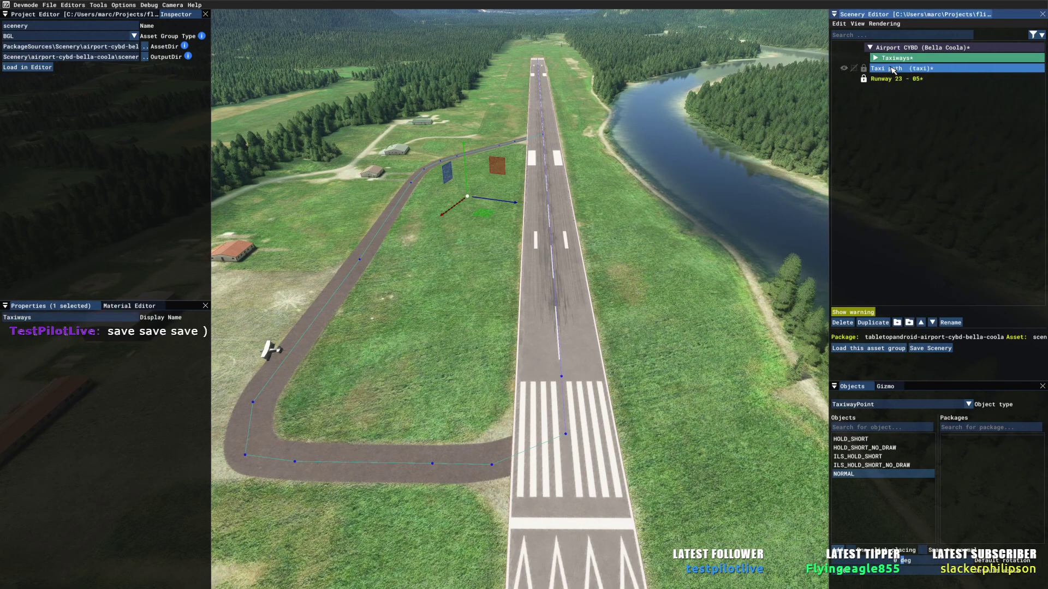
drag(908, 71, 917, 75)
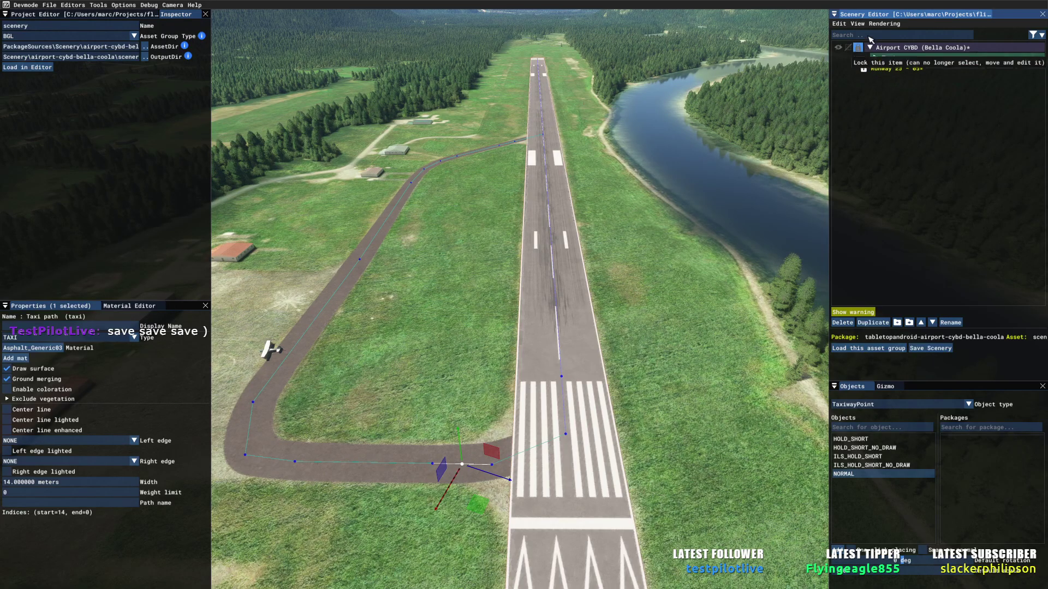
Show taxi names and parking spaces in the 3D view, keeping taxi width outlines hidden.
click(879, 24)
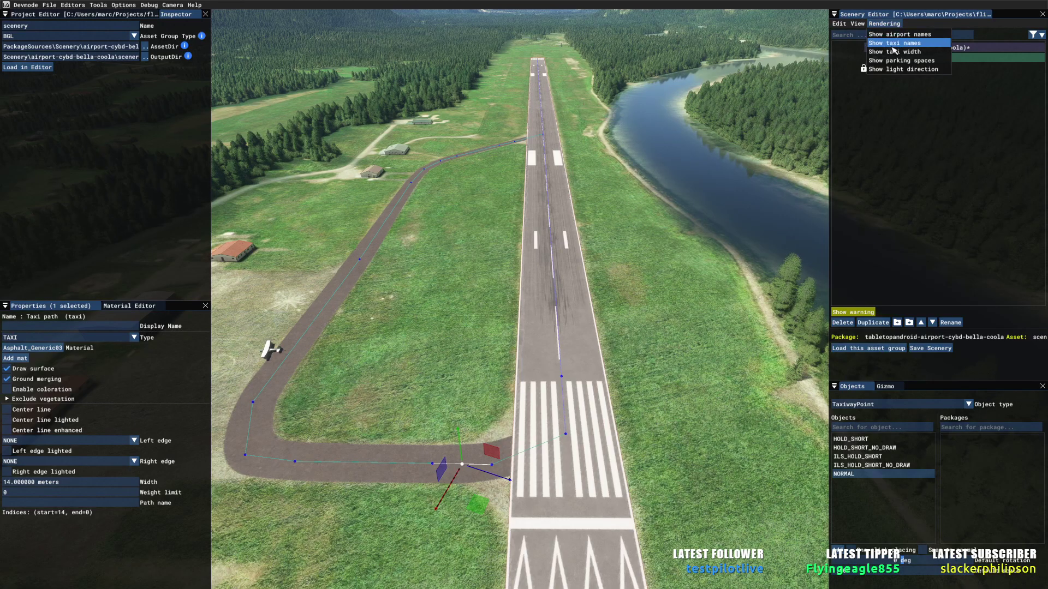
click(897, 43)
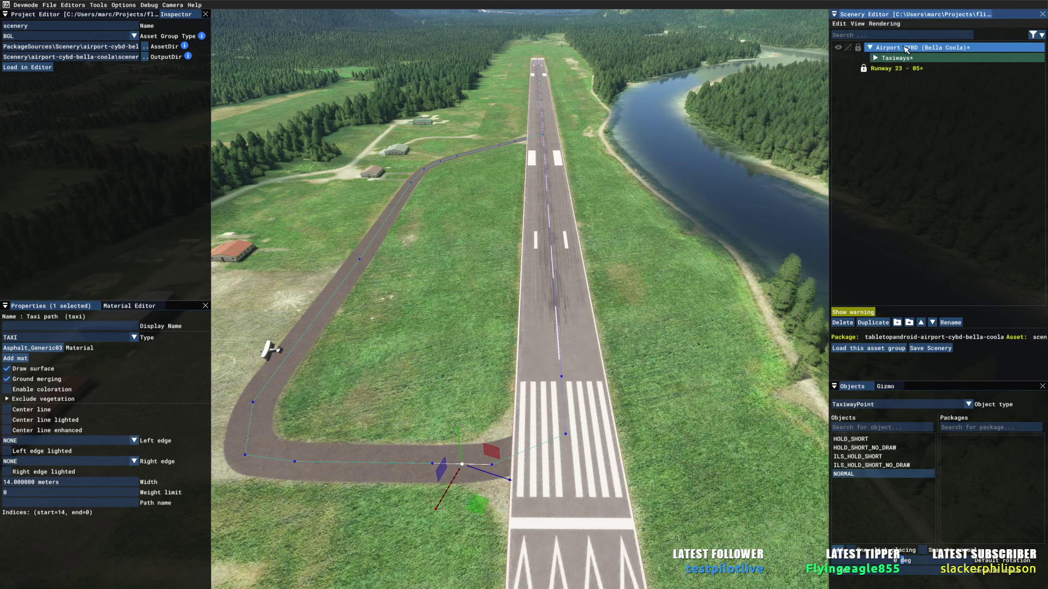
click(884, 24)
click(901, 52)
click(890, 24)
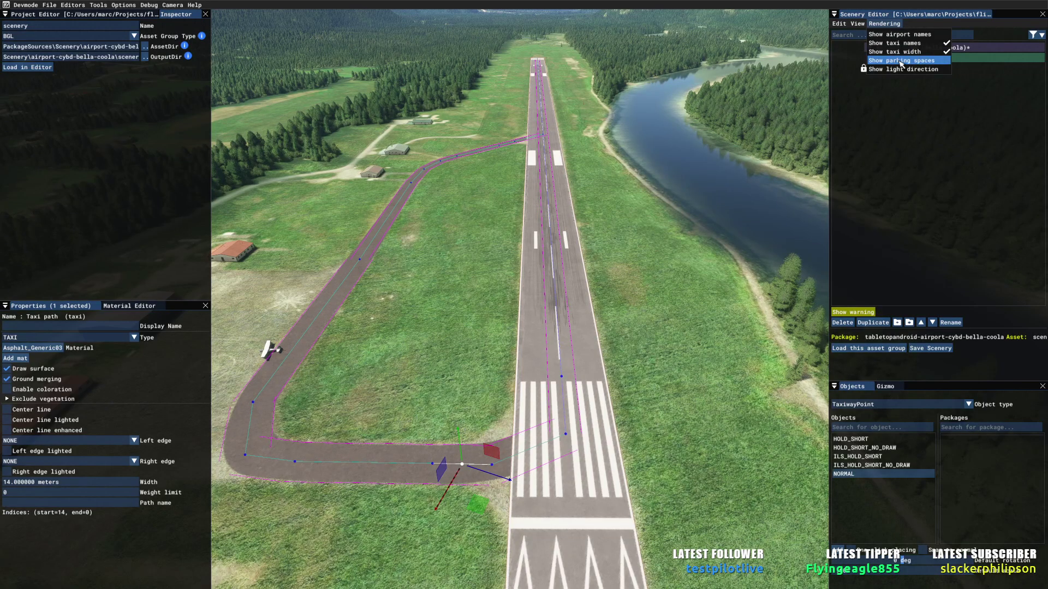
click(900, 62)
click(887, 25)
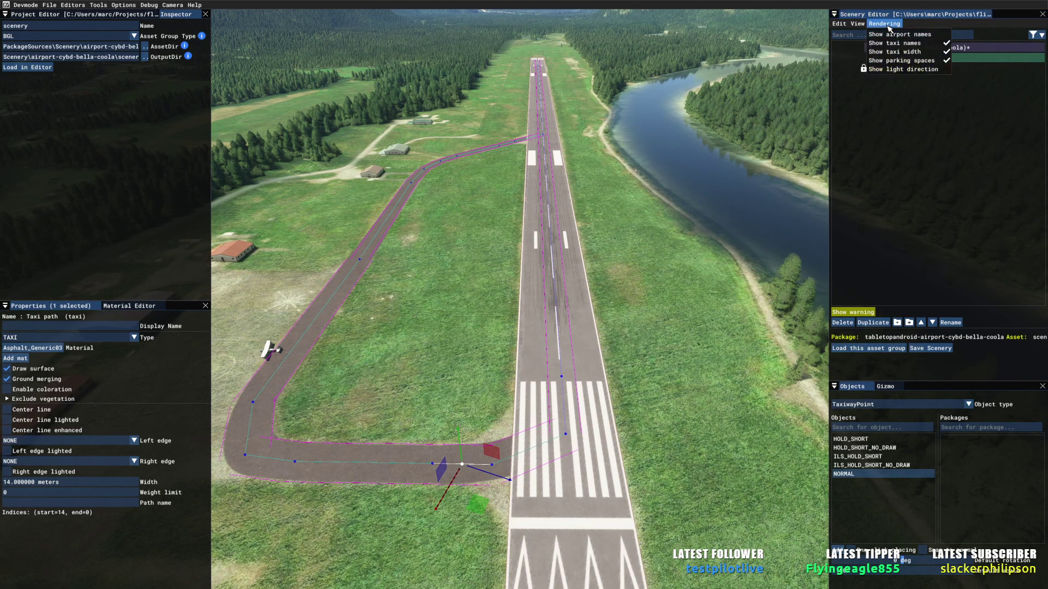
click(901, 52)
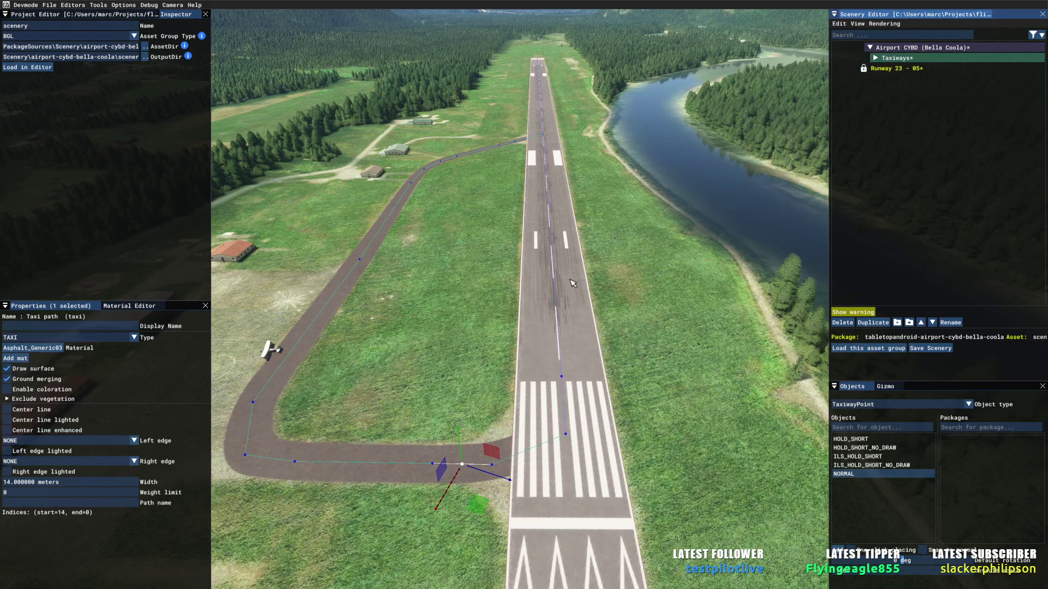
Select four lower taxiway segments toward the runway and type 'Aaw' as their path name.
key(s)
key(a)
key(w)
key(a)
click(549, 476)
key(d)
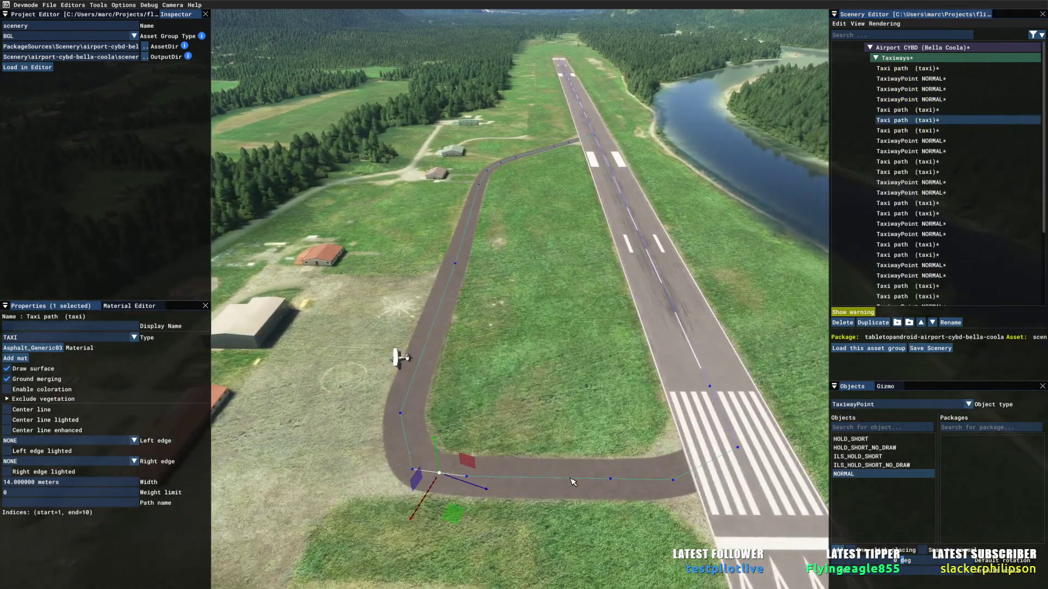
ctrl+click(567, 480)
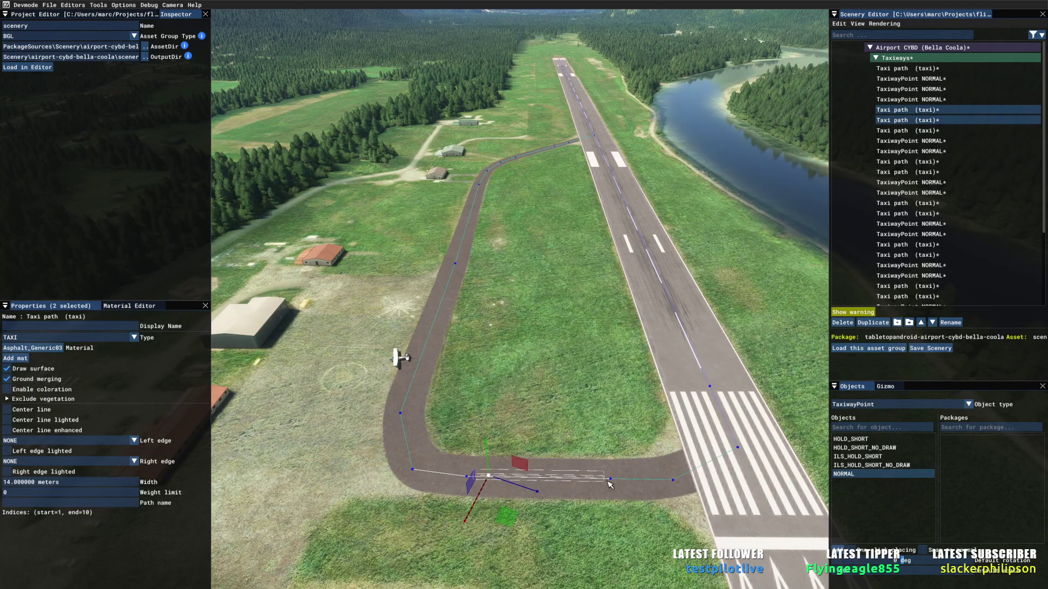
ctrl+click(643, 480)
ctrl+click(684, 480)
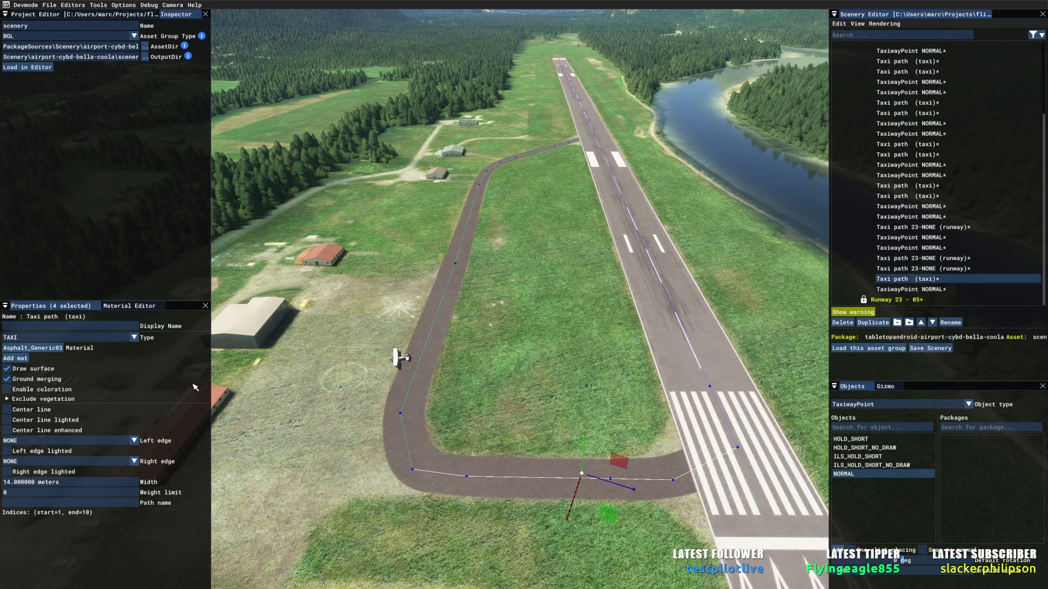
click(116, 502)
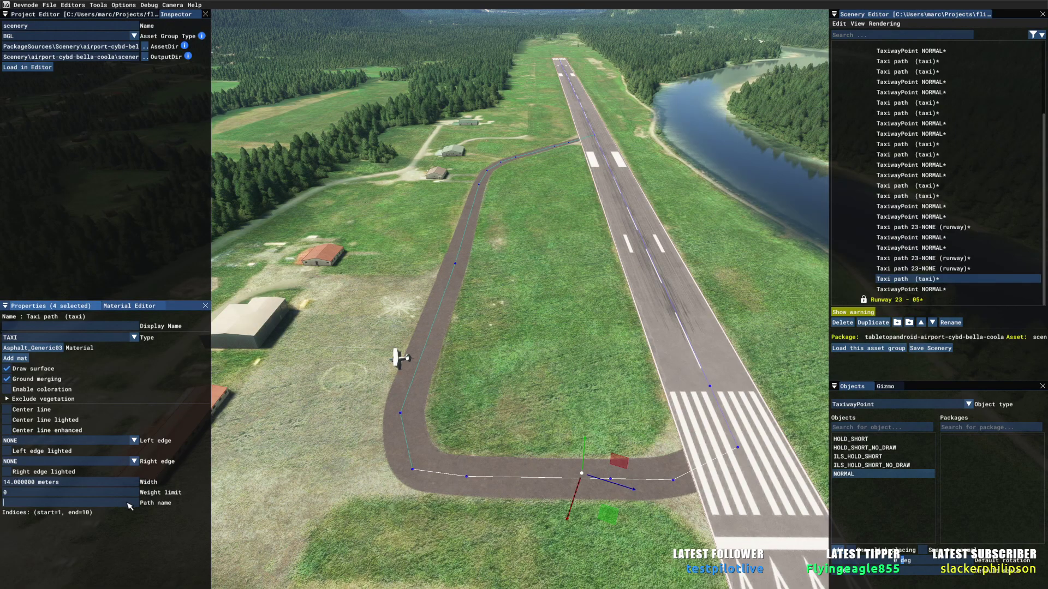
text(Aaw)
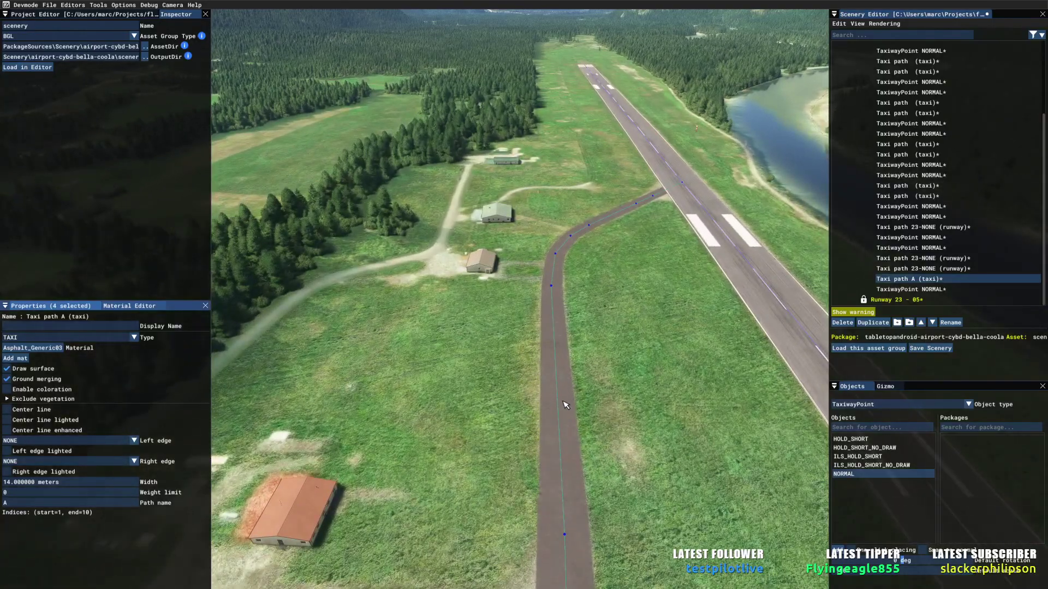
Name the seven curving taxiway segments running out to the runway as B.
click(565, 405)
key(s)
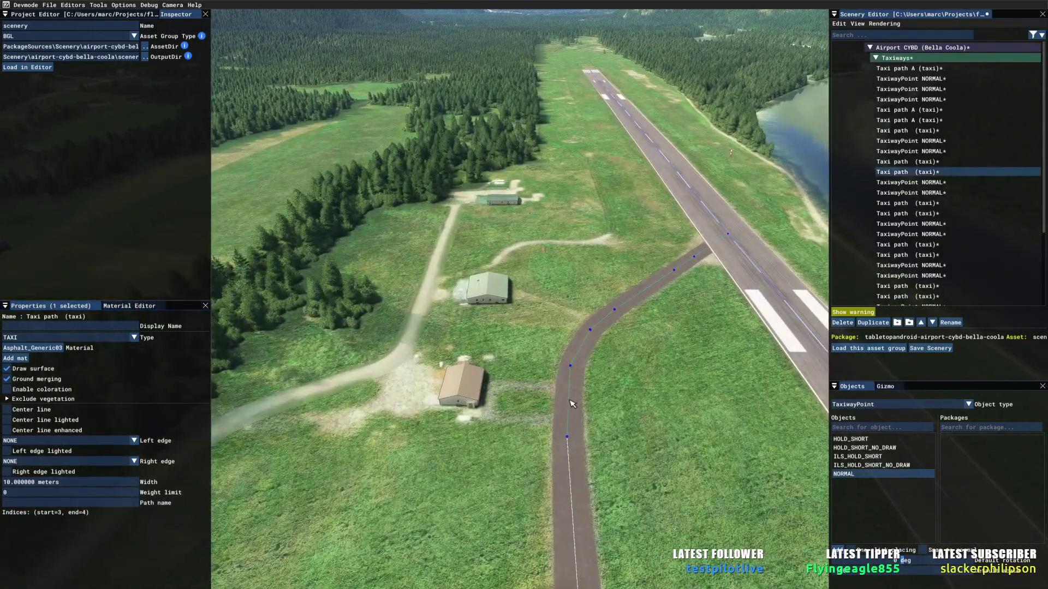
ctrl+click(569, 401)
ctrl+click(580, 349)
ctrl+click(602, 320)
ctrl+click(644, 289)
ctrl+click(684, 263)
ctrl+click(704, 254)
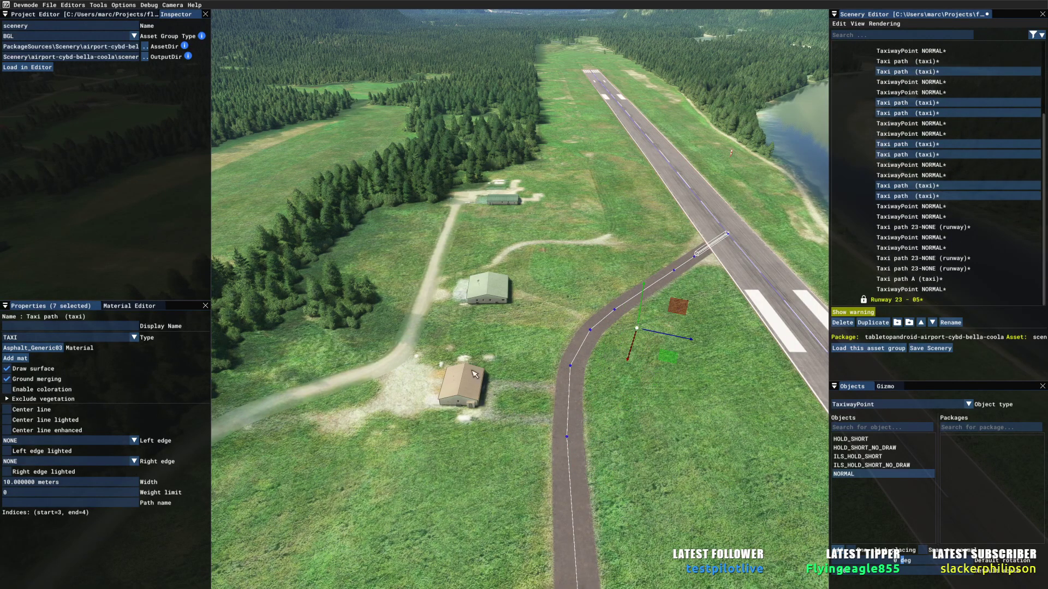
click(78, 503)
text(B)
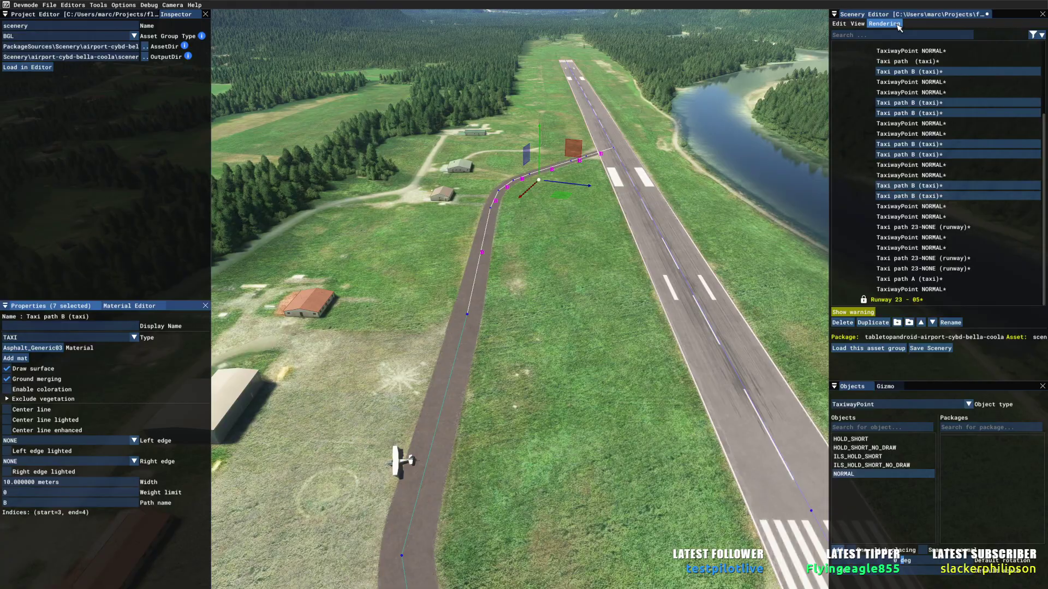
Name two more unnamed loop segments B, save the scenery, and switch to Little Navmap.
click(898, 25)
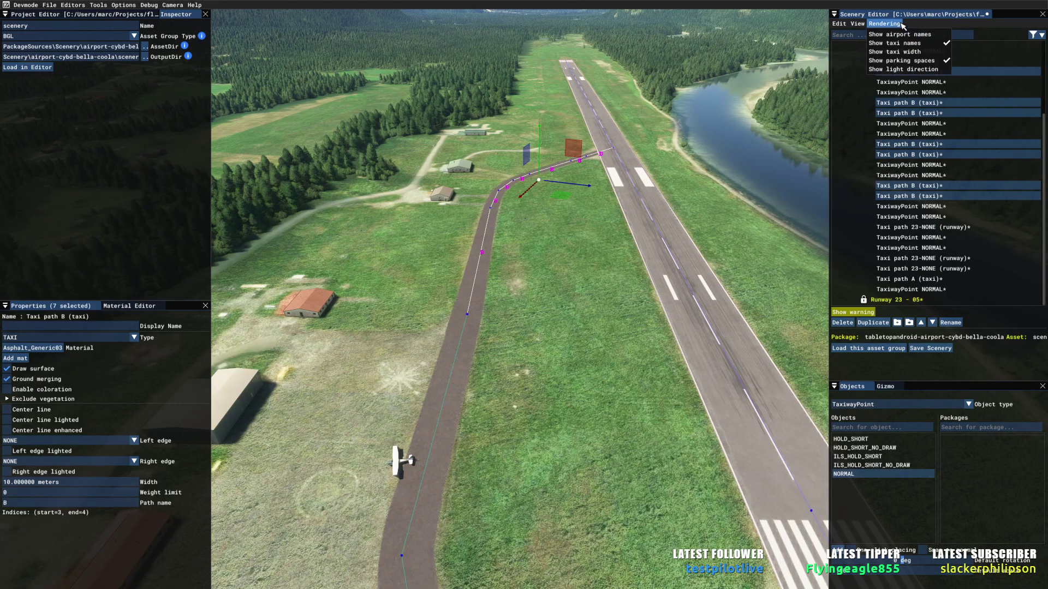
click(899, 24)
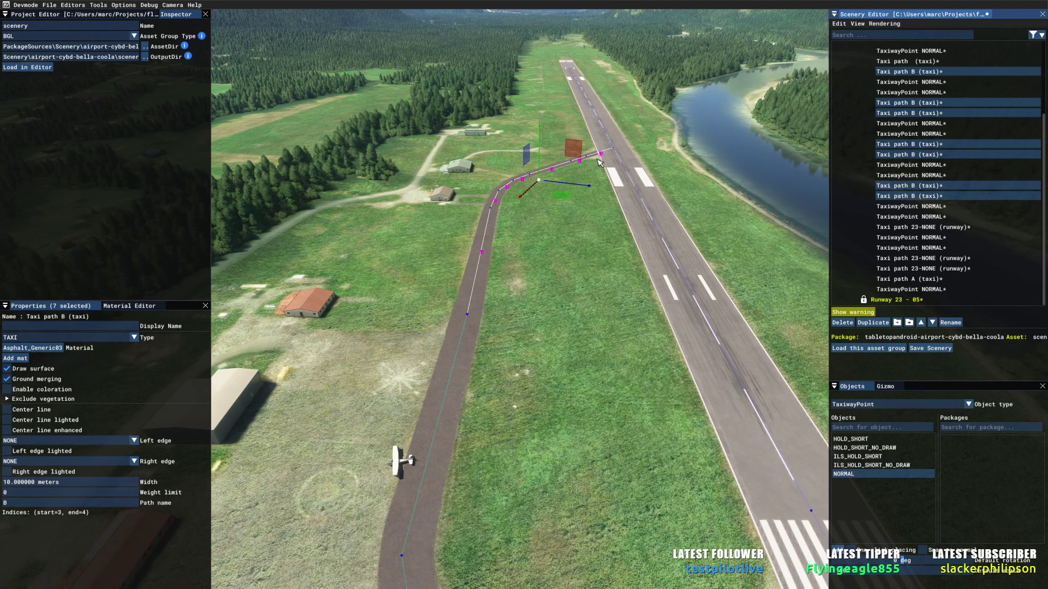
key(s)
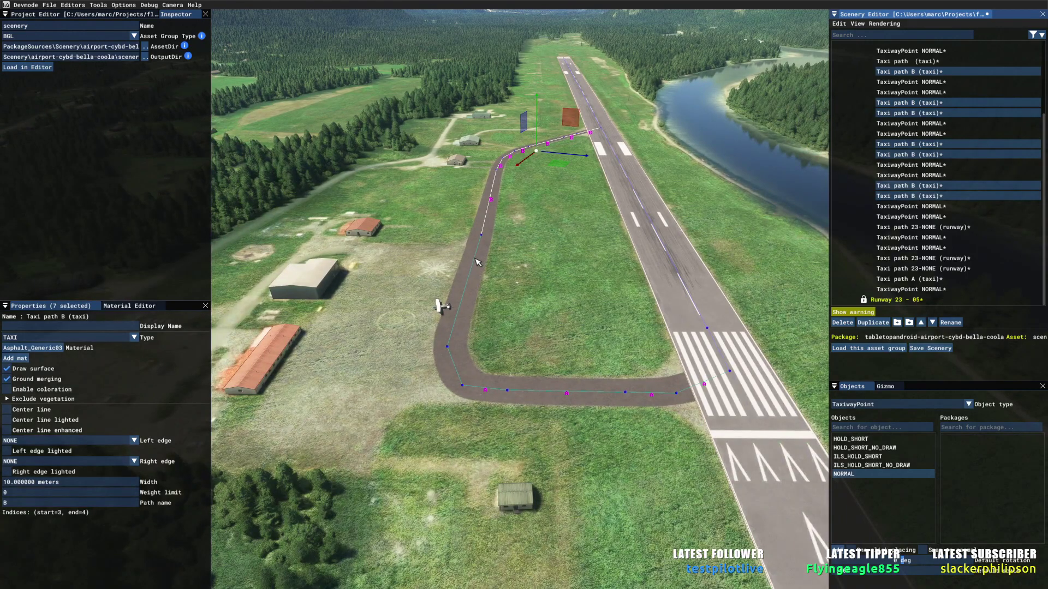
click(475, 263)
ctrl+click(458, 366)
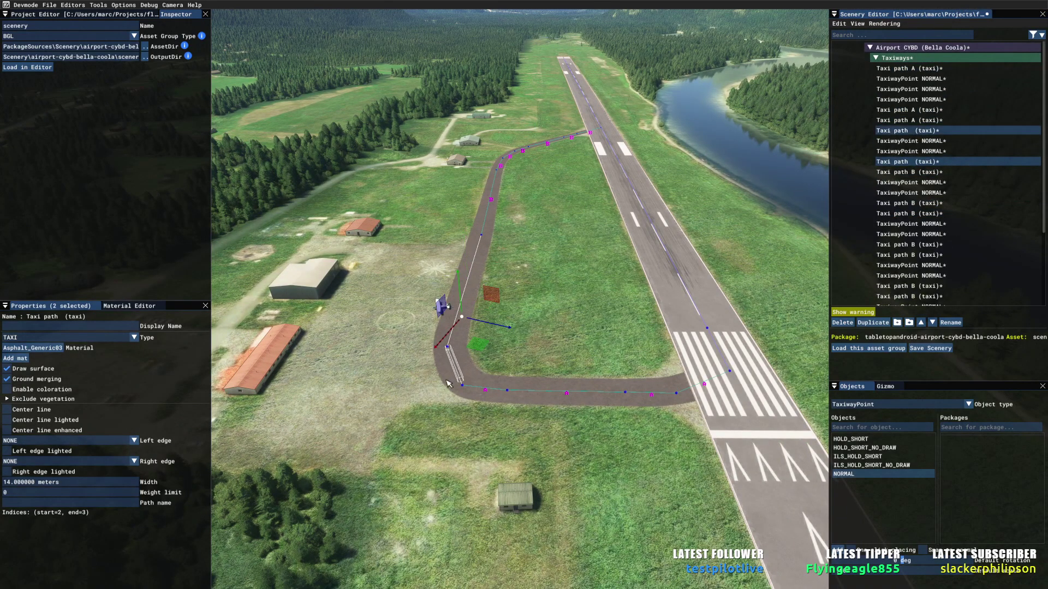
click(111, 504)
text(B)
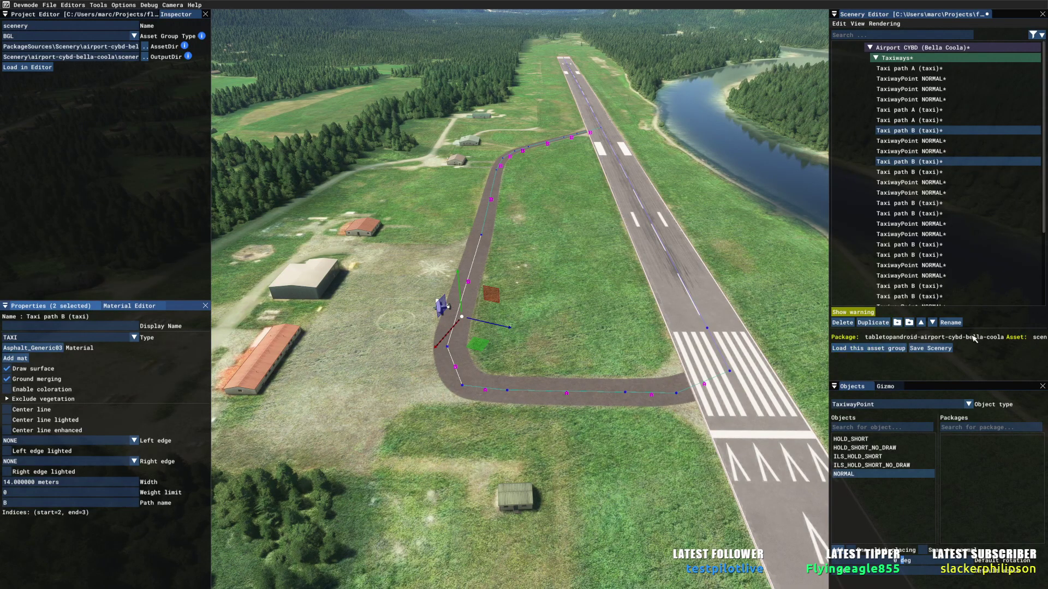
click(930, 348)
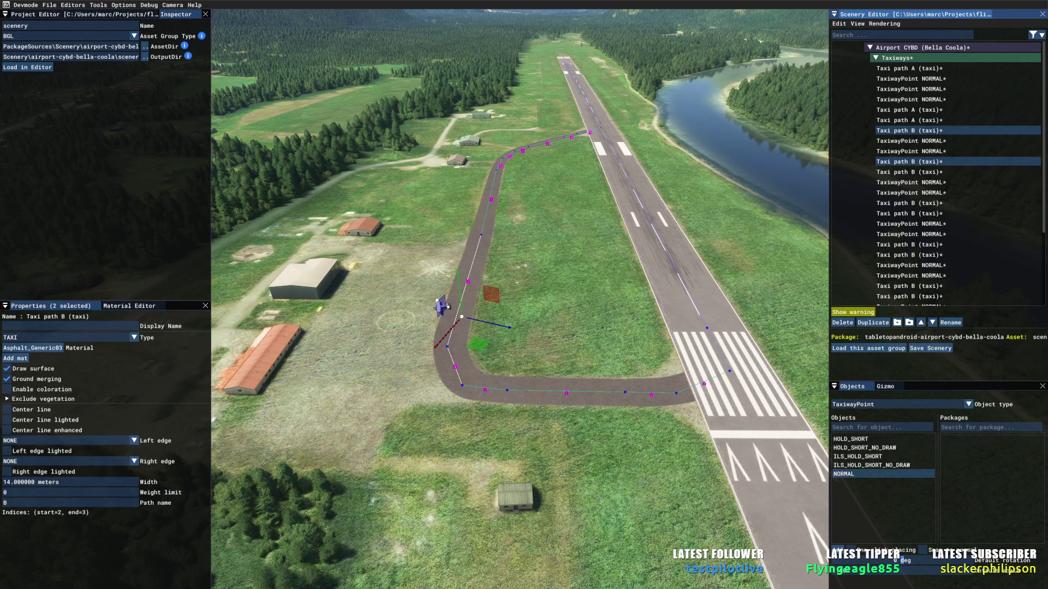
key(alt+Tab)
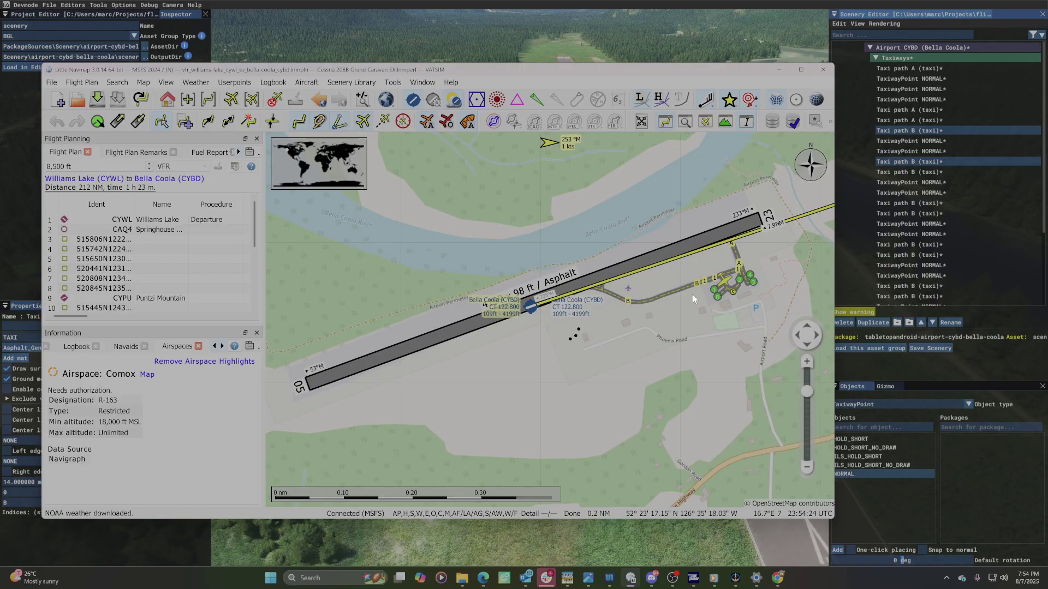
Zoom the Little Navmap map in on the CYBD taxiway layout.
scroll(653, 318, up, 2)
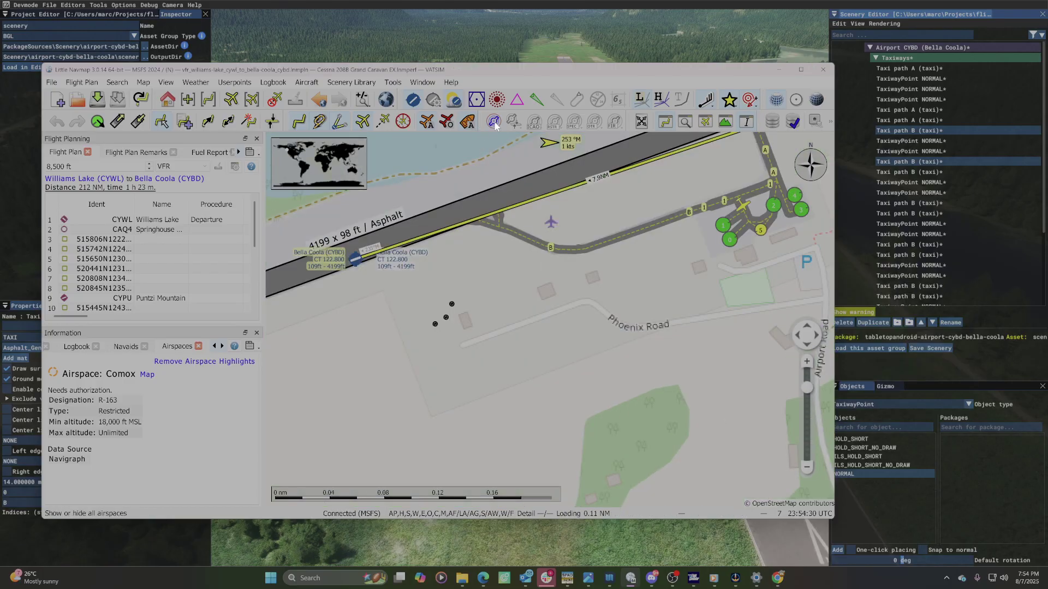
scroll(679, 221, up, 2)
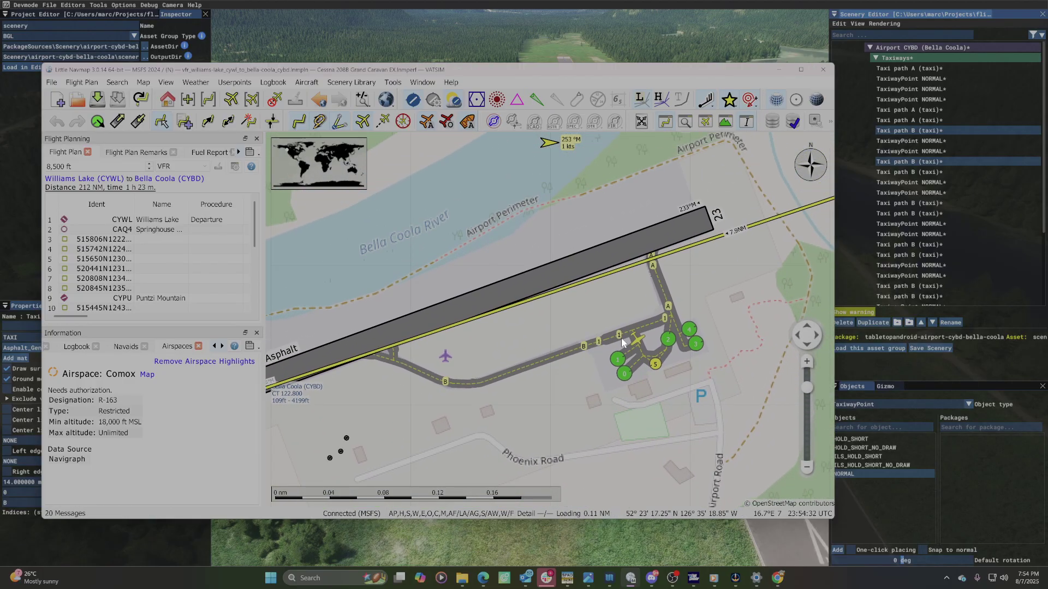
scroll(621, 336, up, 2)
scroll(621, 336, down, 2)
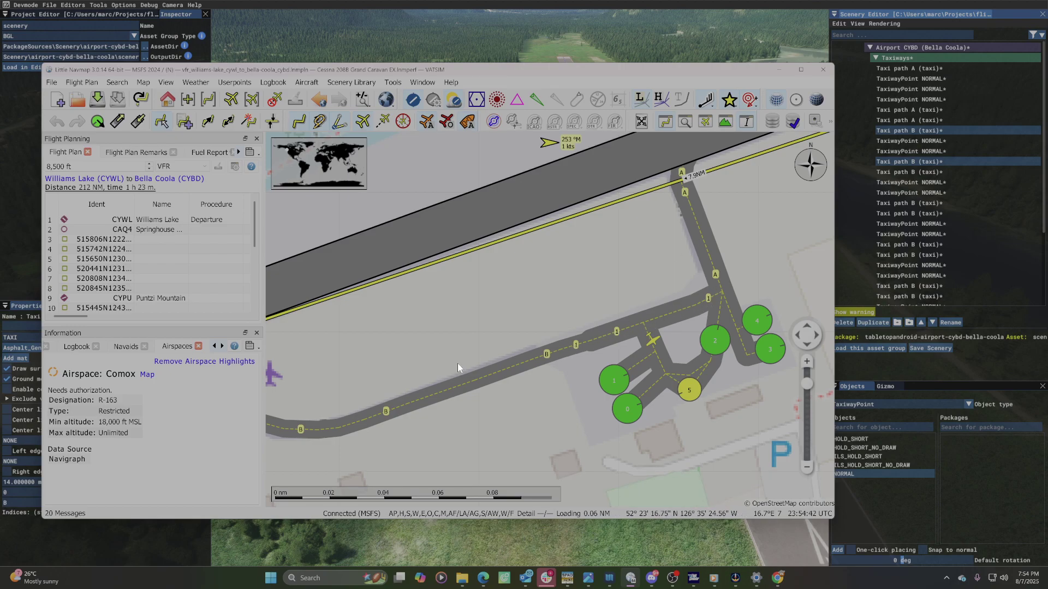
Return to the simulator, clear the selection, and select a taxi segment beside the parked plane.
key(alt+Tab)
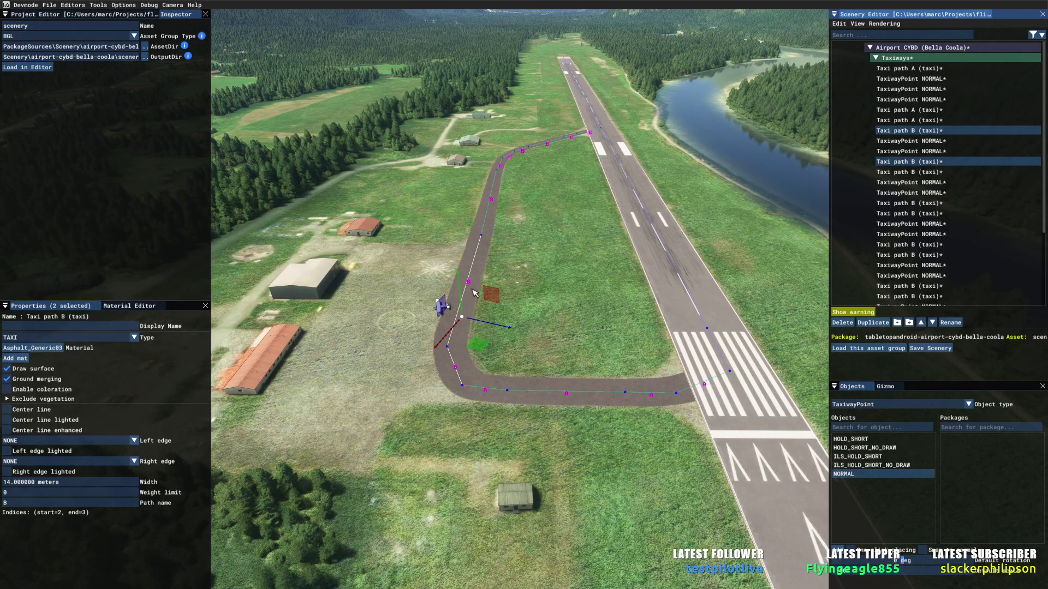
click(525, 303)
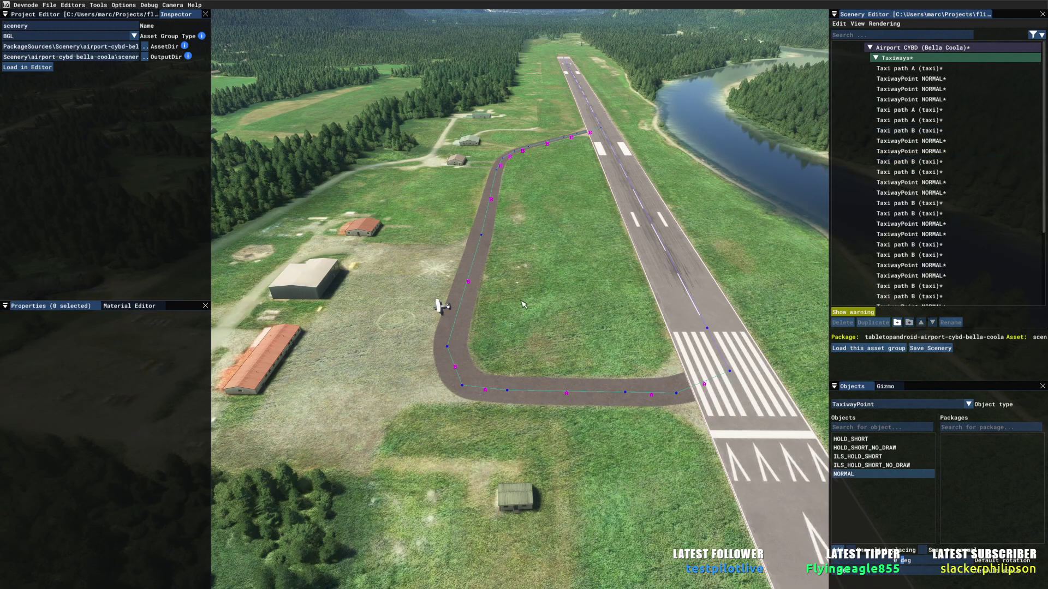
key(a)
key(w)
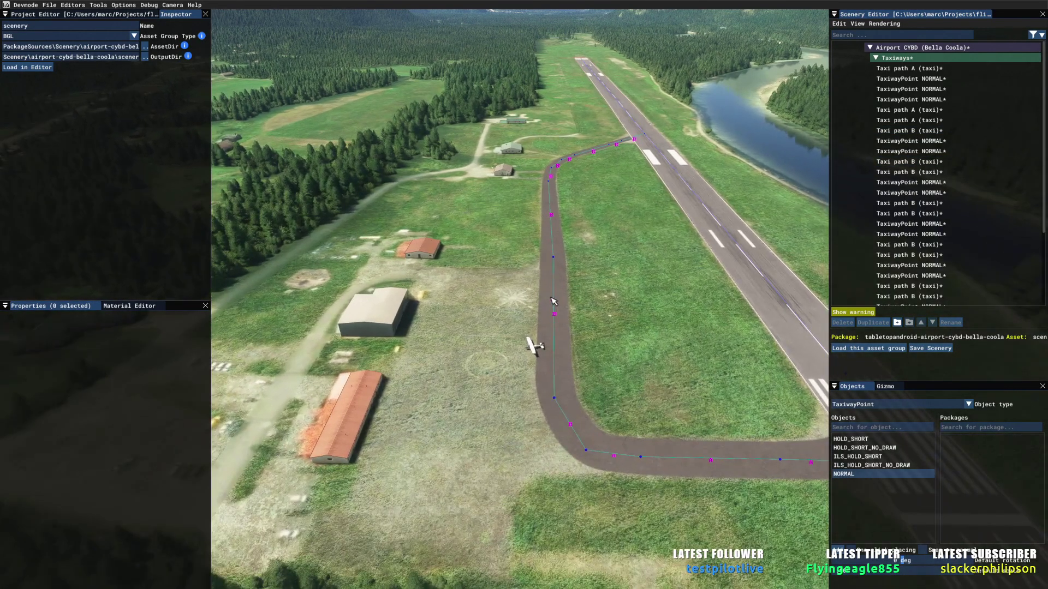
click(554, 300)
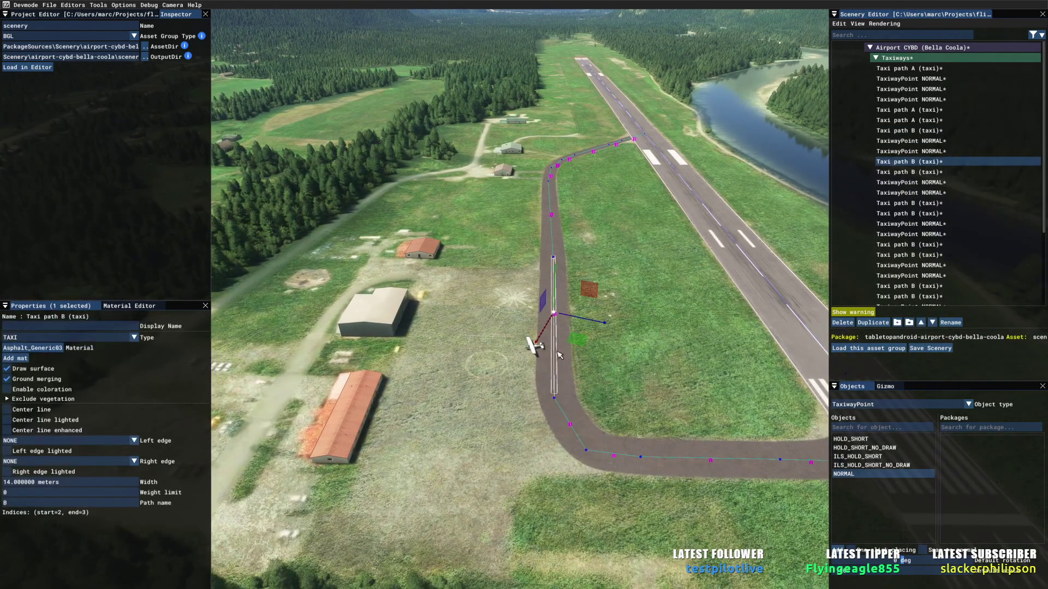
Change the path name of both taxi segments by the parked plane from B to 1.
ctrl+click(566, 415)
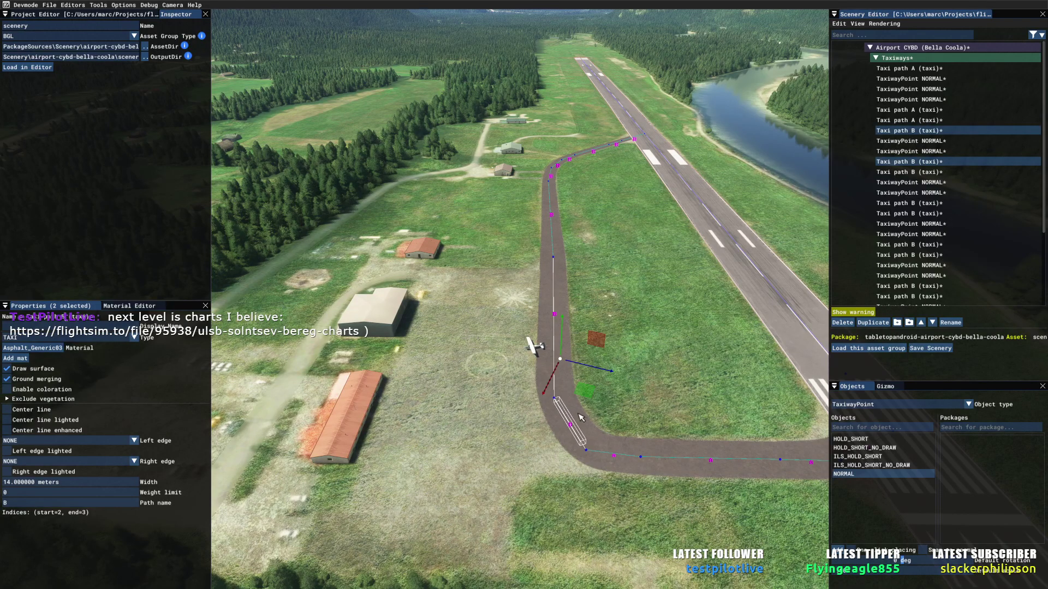
click(114, 503)
key(BackSpace)
text(1)
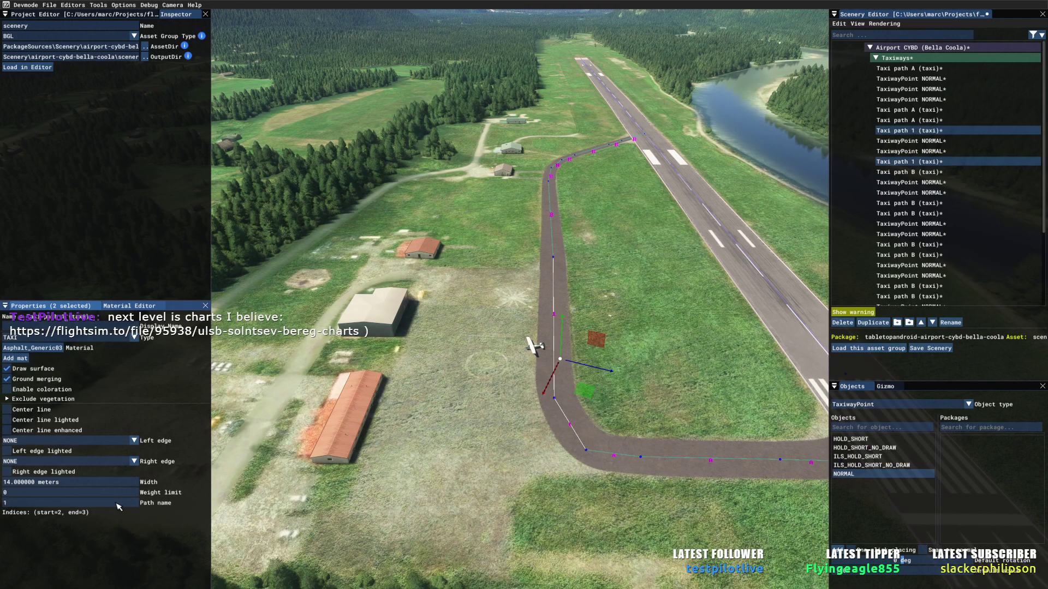
text(d)
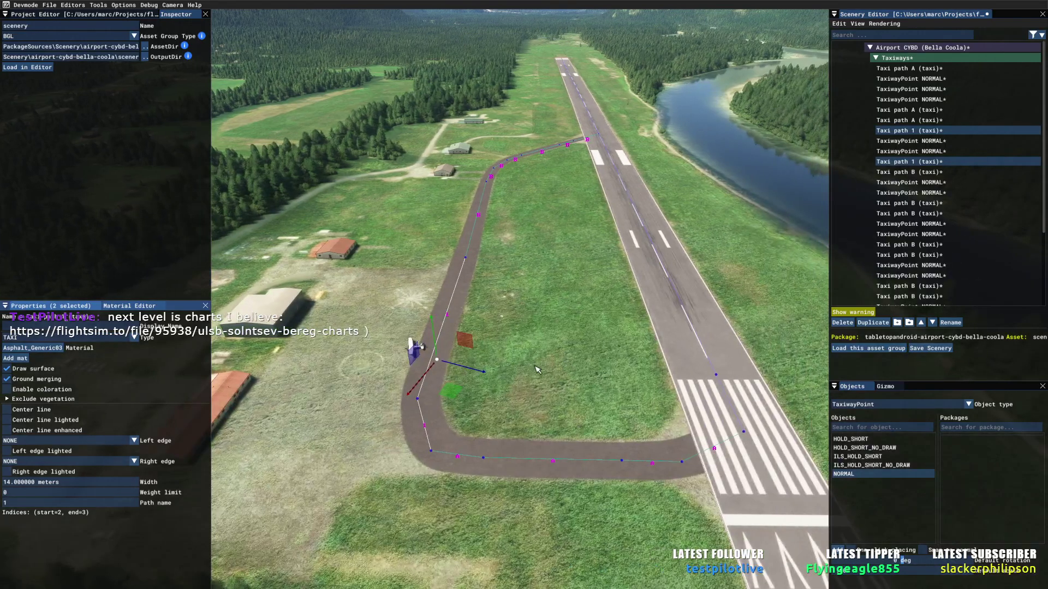
click(534, 366)
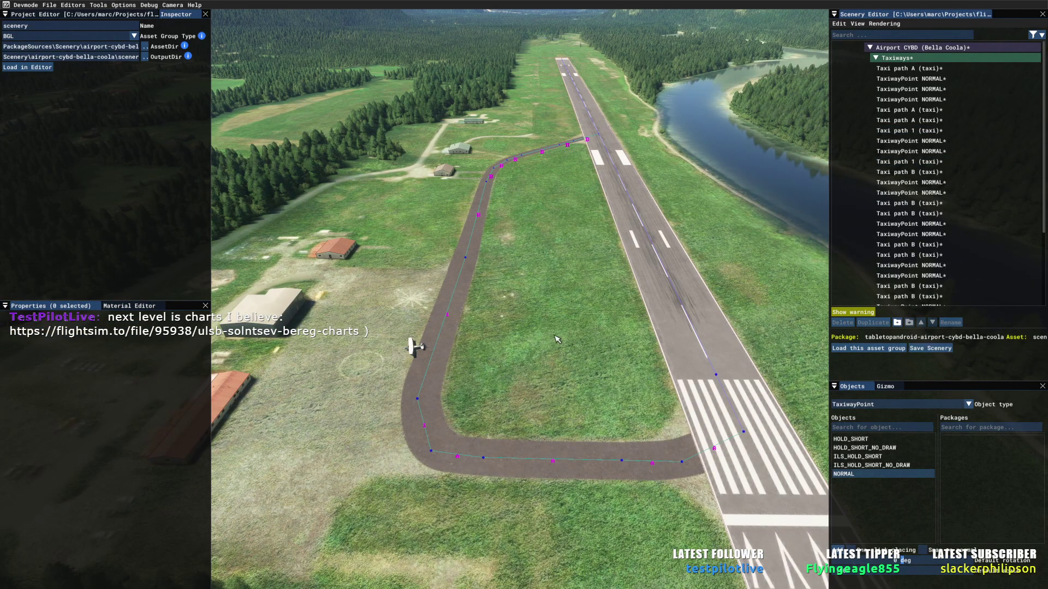
key(a)
key(s)
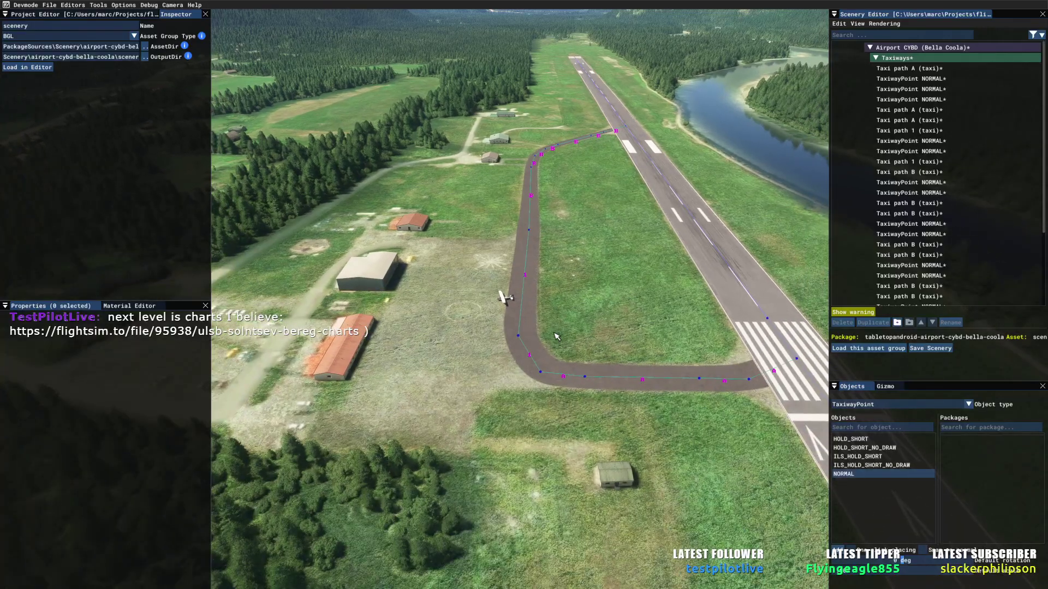
key(s)
key(d)
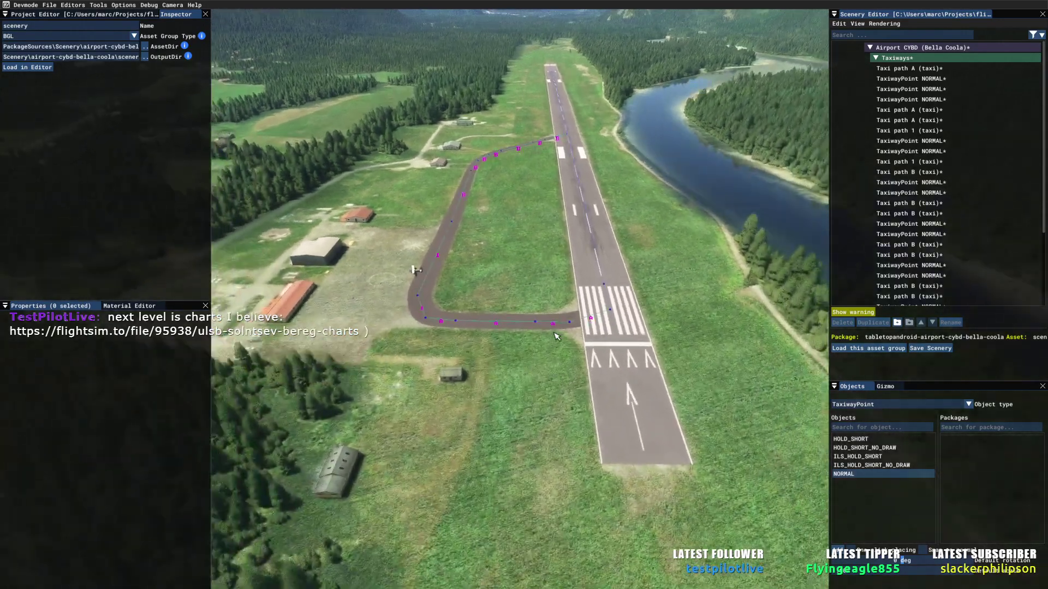
key(a)
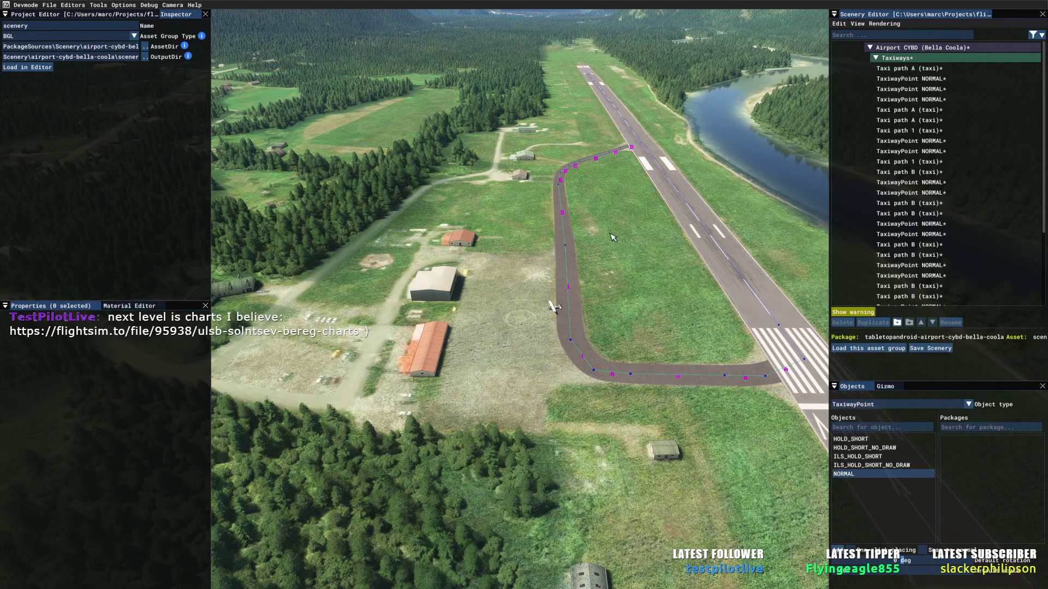
key(d)
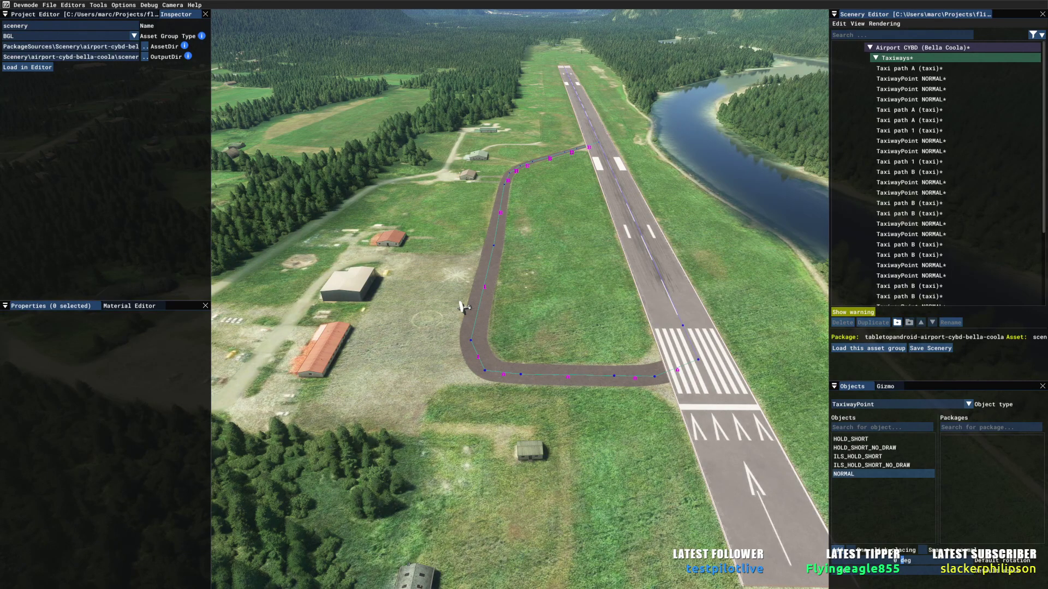
Load the copied flightsim.to ULSB chart page in the browser and scroll through it.
key(alt+Tab)
click(633, 32)
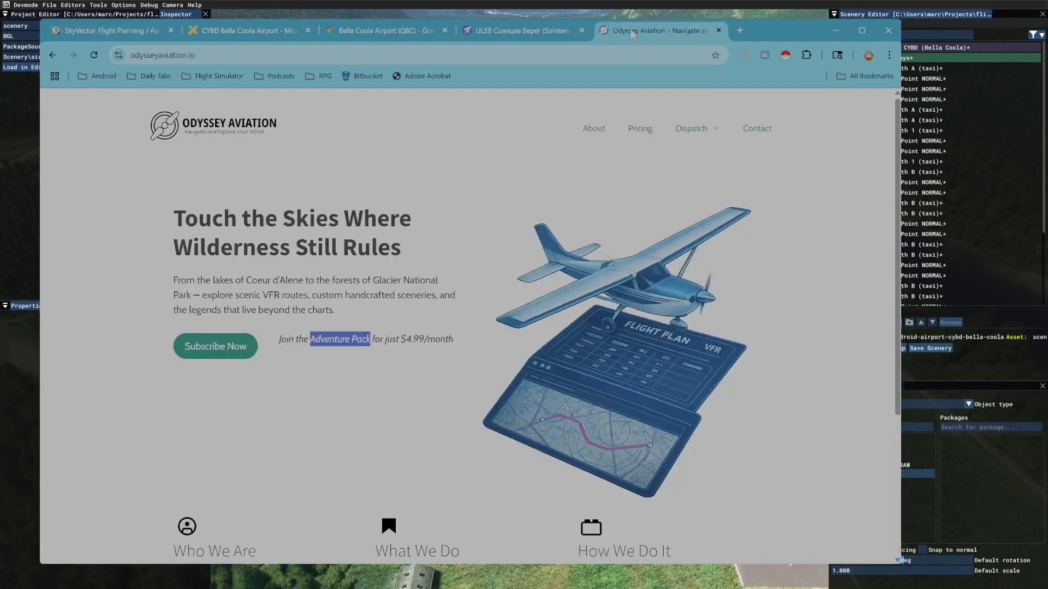
click(619, 55)
text(https://flightsim.to/file/95938/ulsb-solntsev-bereg-charts)
key(Return)
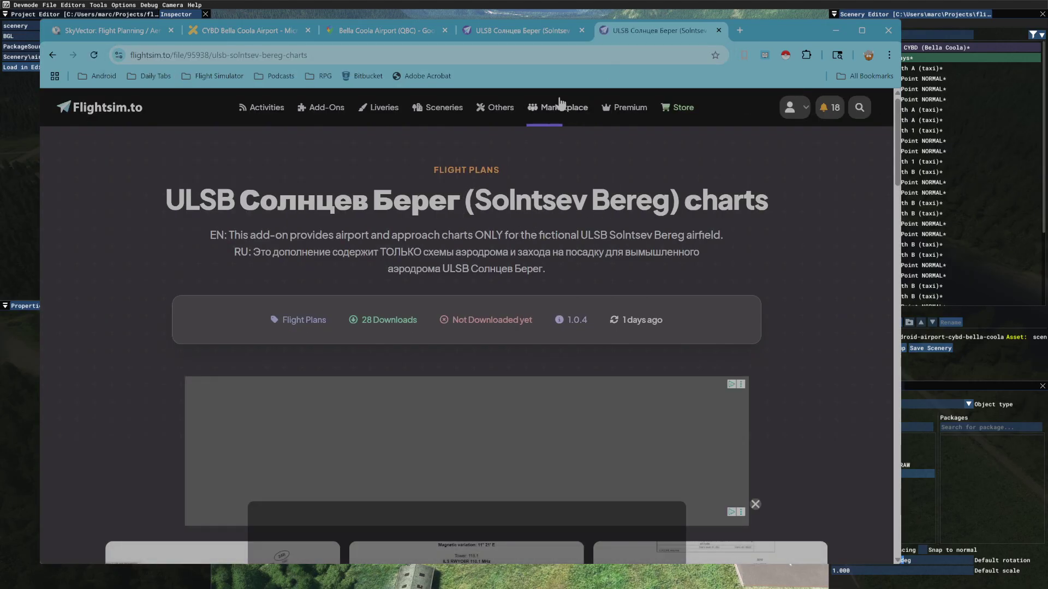
scroll(737, 284, down, 2)
scroll(734, 281, down, 5)
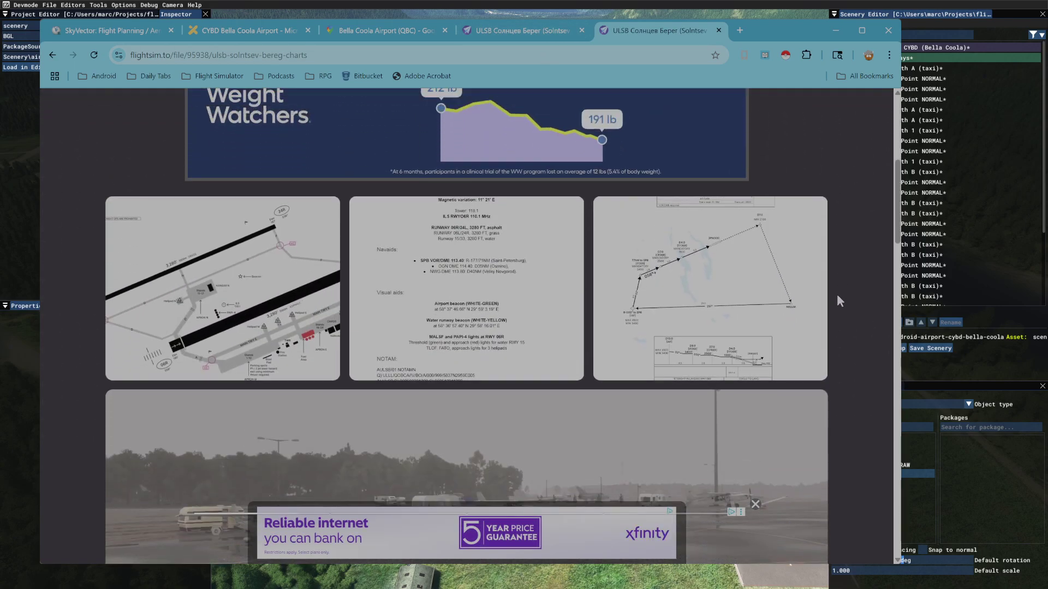
scroll(837, 296, down, 1)
scroll(837, 296, down, 1)
scroll(840, 302, down, 1)
scroll(839, 302, up, 3)
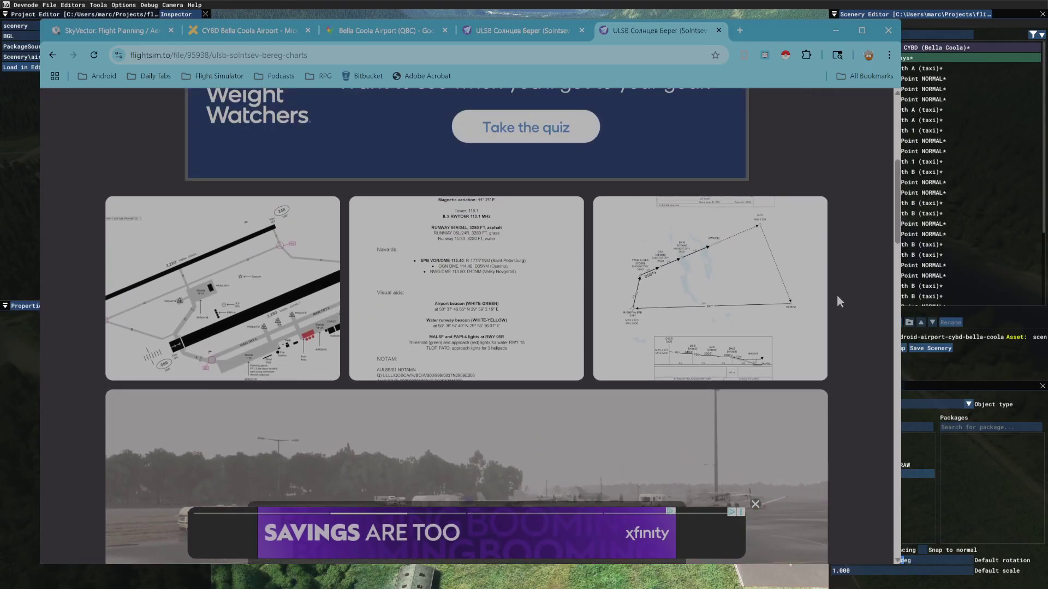
Enlarge the ULSB airport diagram and page through the airfield info and ILS charts.
click(302, 303)
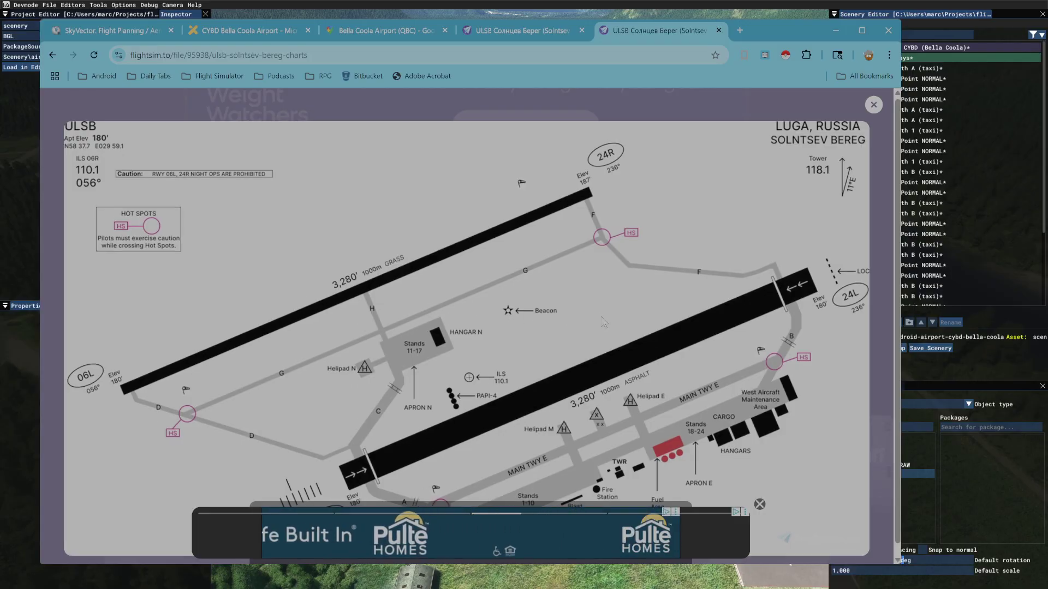
scroll(603, 322, down, 1)
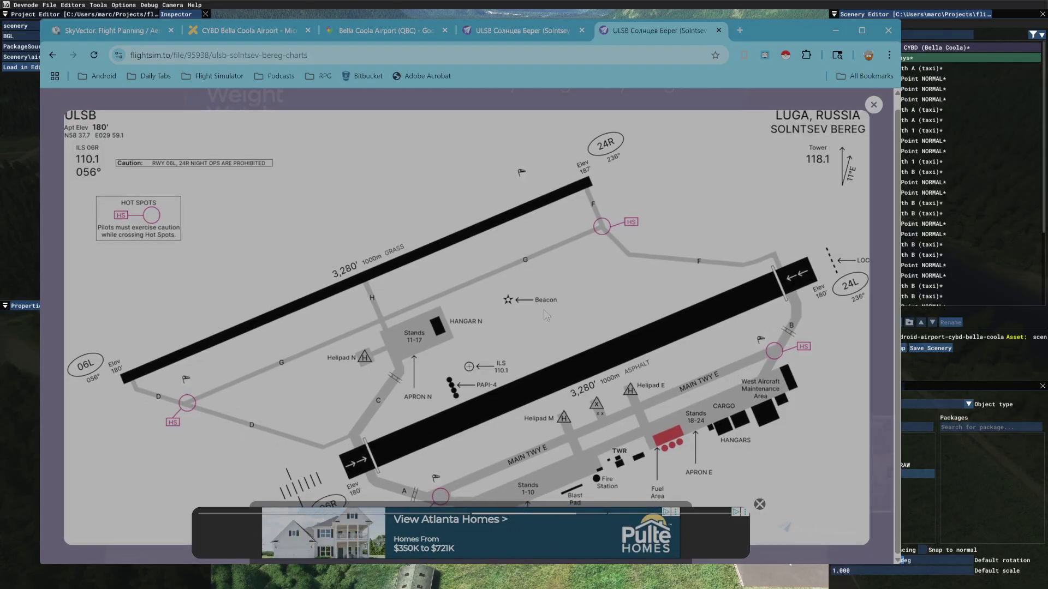
key(Right)
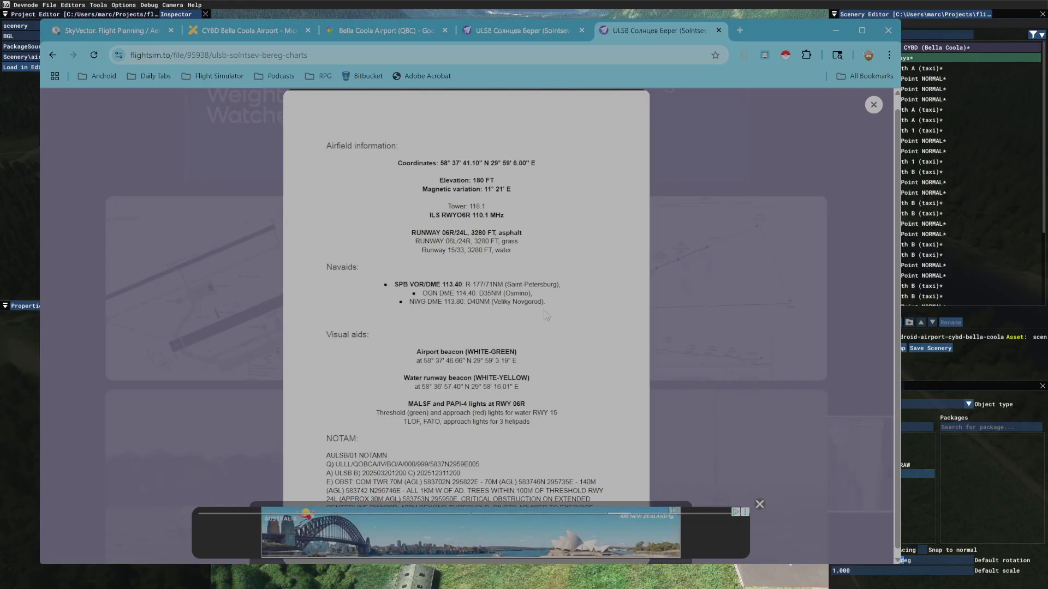
key(Right)
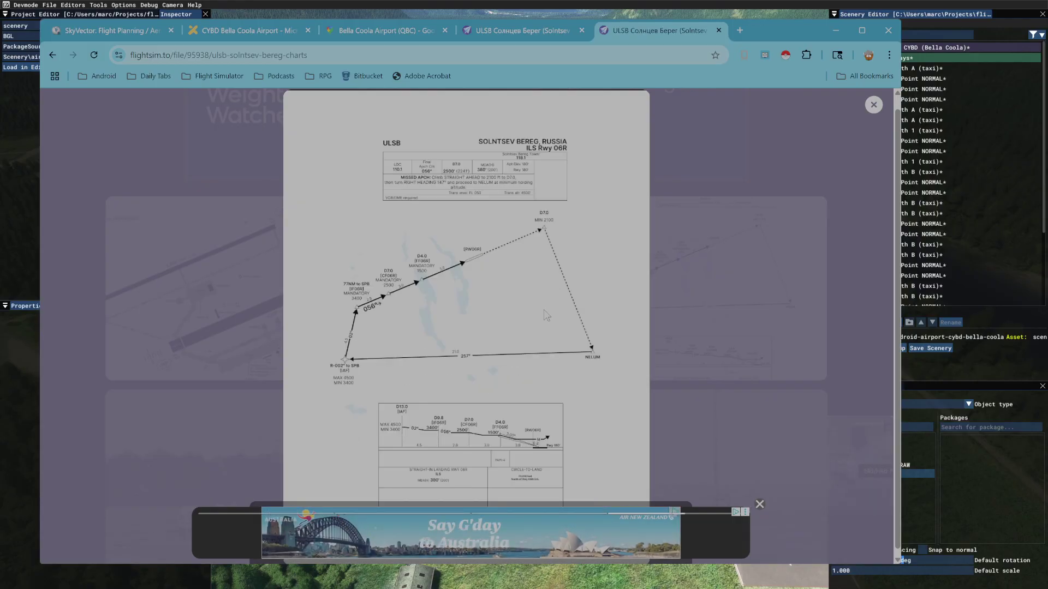
key(Right)
key(Escape)
Scroll to Dependencies and open the recommended Solntsev Bereg personnel add-on page.
scroll(545, 315, down, 10)
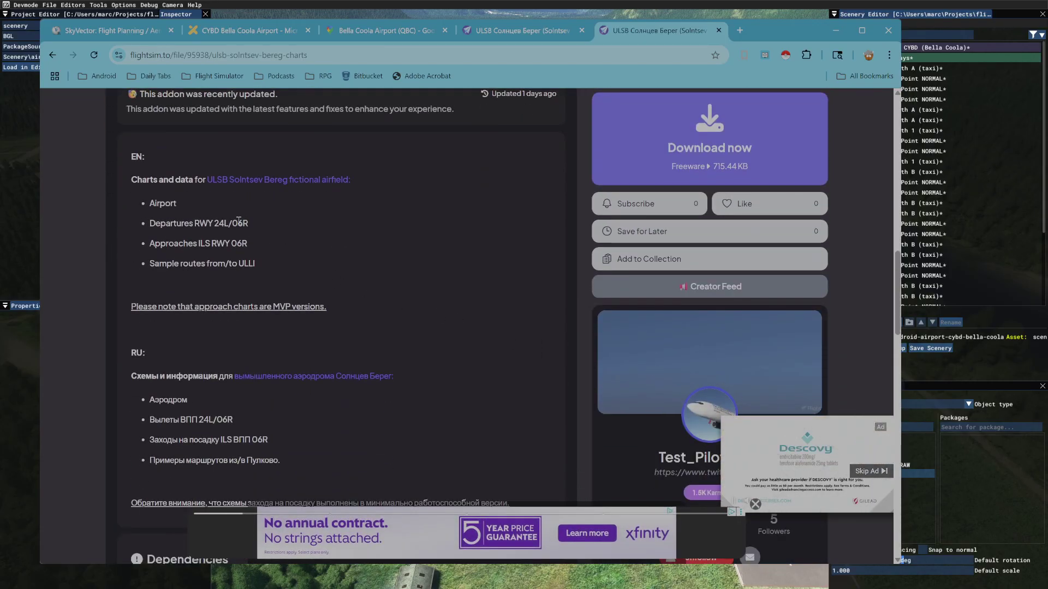
scroll(327, 327, down, 6)
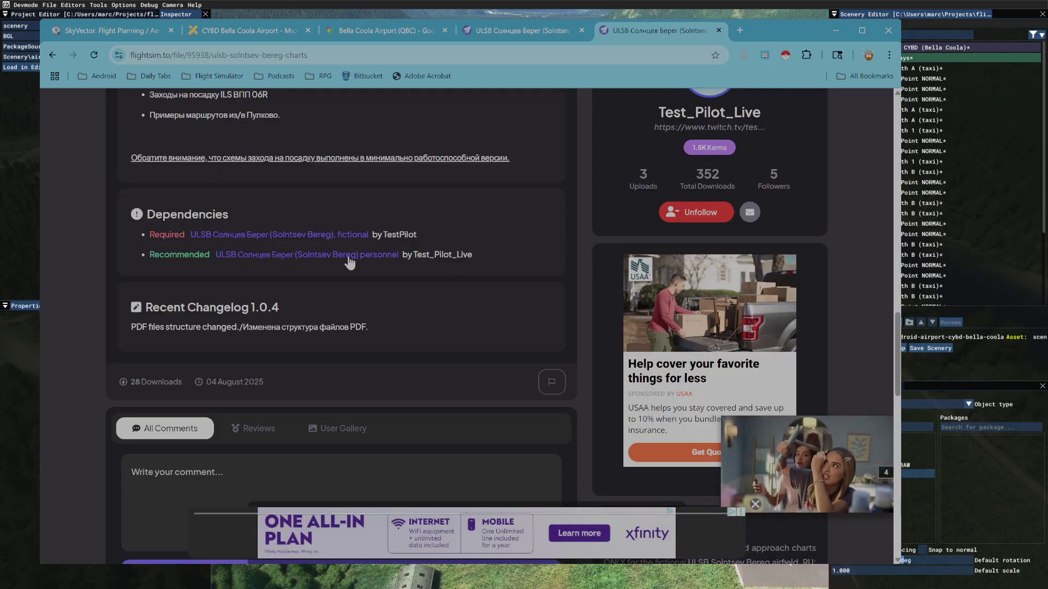
click(348, 262)
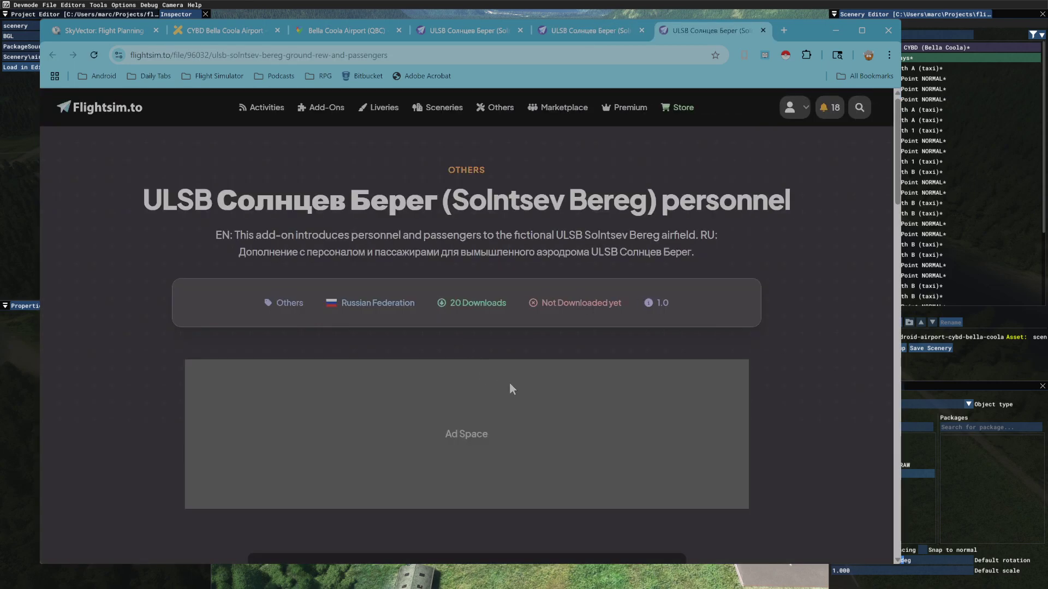
Scroll through the personnel add-on page and back to the top, then return to the simulator.
scroll(835, 384, down, 4)
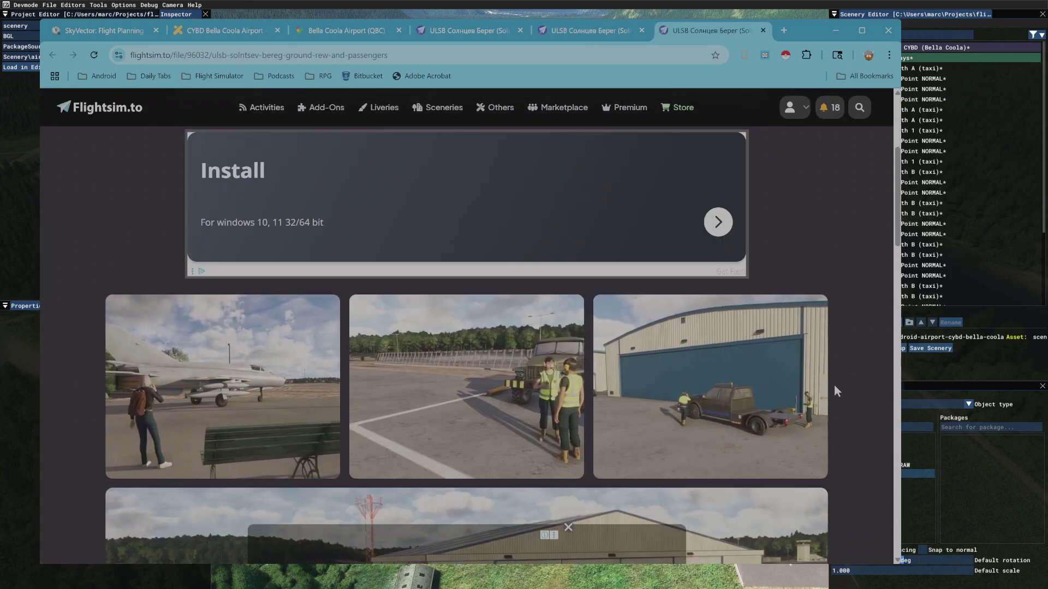
scroll(834, 385, down, 2)
scroll(833, 385, down, 4)
scroll(834, 385, down, 2)
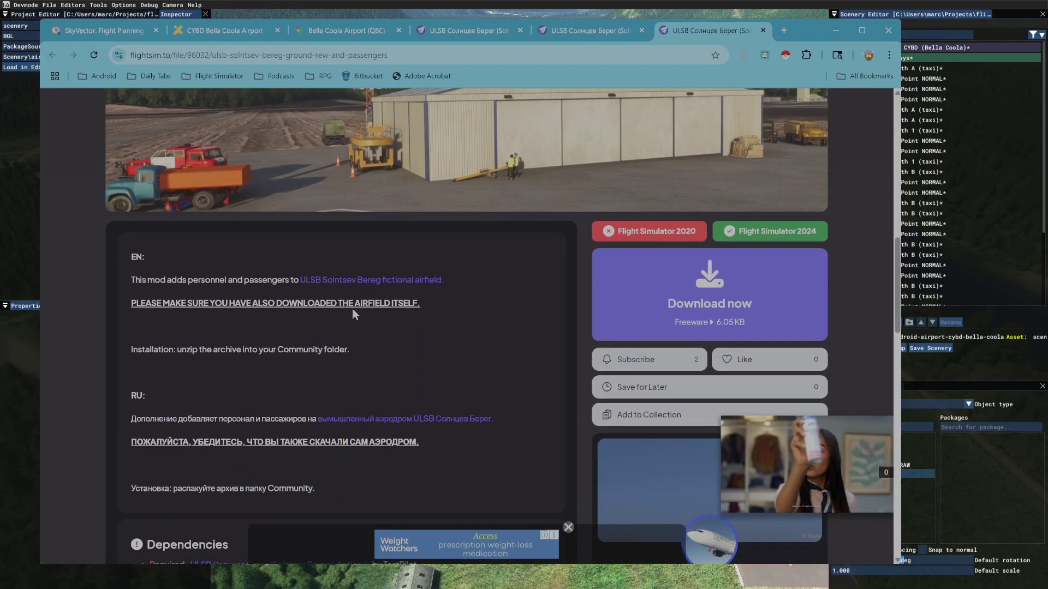
scroll(499, 350, down, 4)
scroll(499, 354, down, 4)
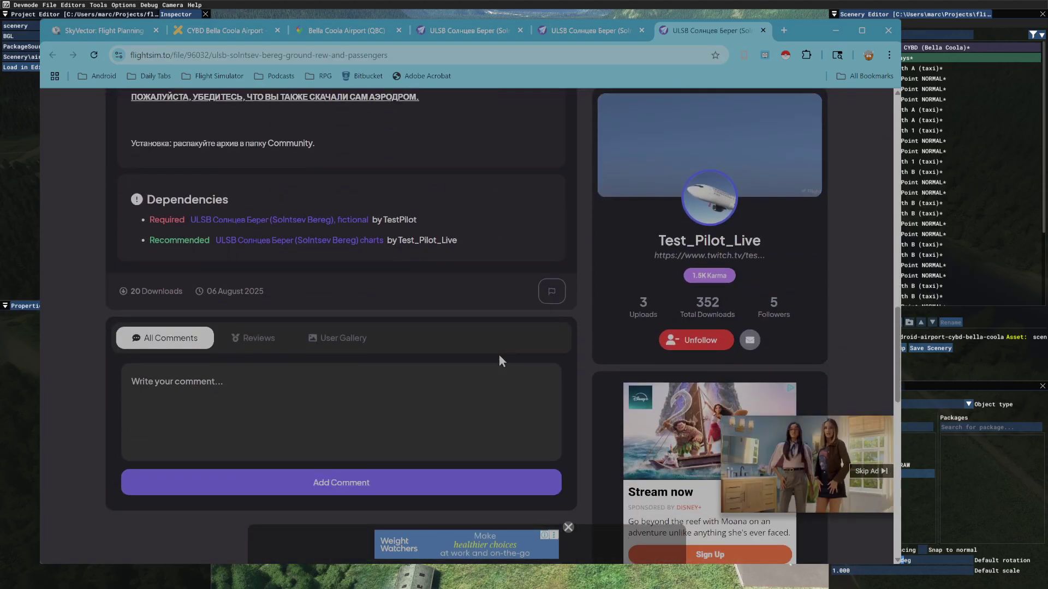
scroll(498, 353, up, 12)
scroll(508, 357, up, 5)
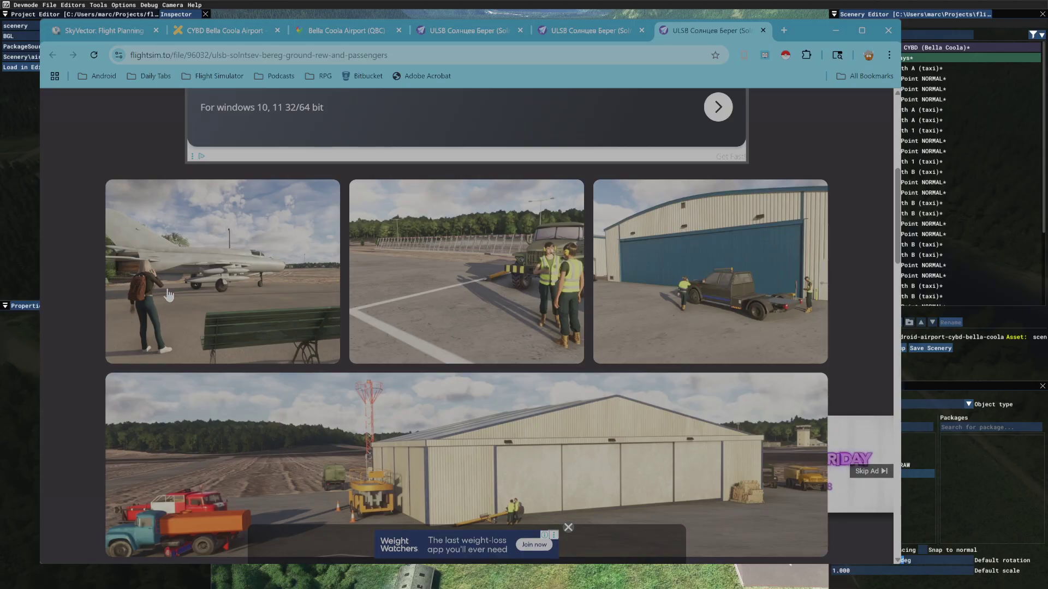
scroll(263, 344, up, 6)
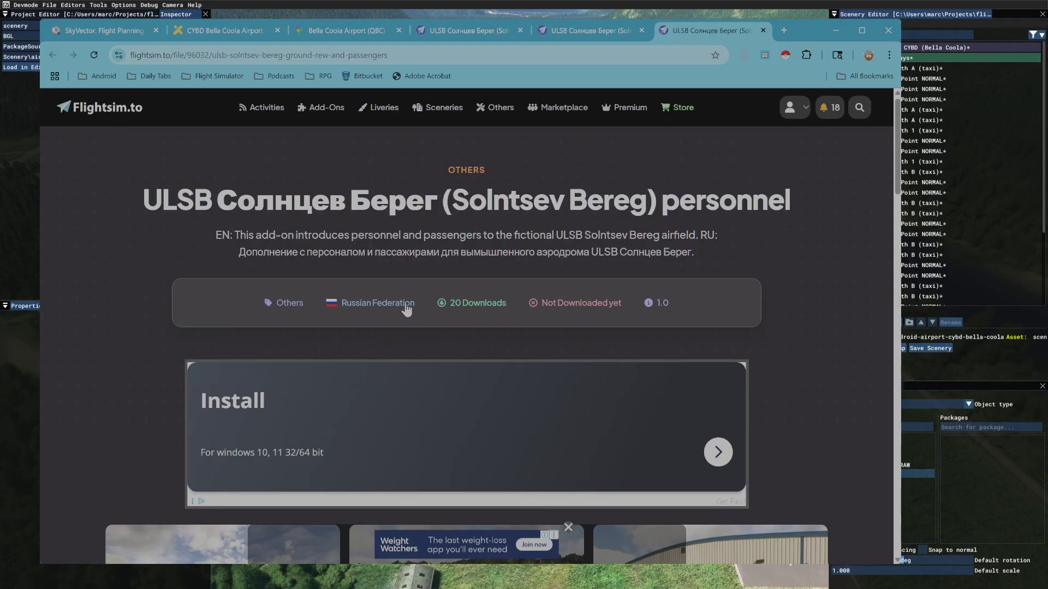
scroll(478, 332, down, 10)
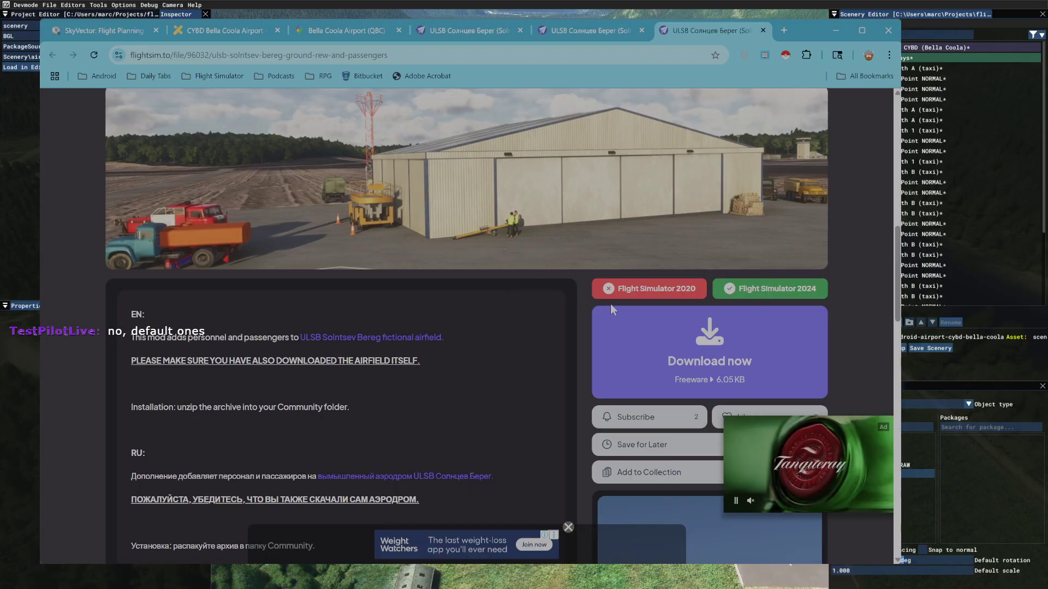
scroll(500, 332, up, 1)
scroll(500, 334, up, 4)
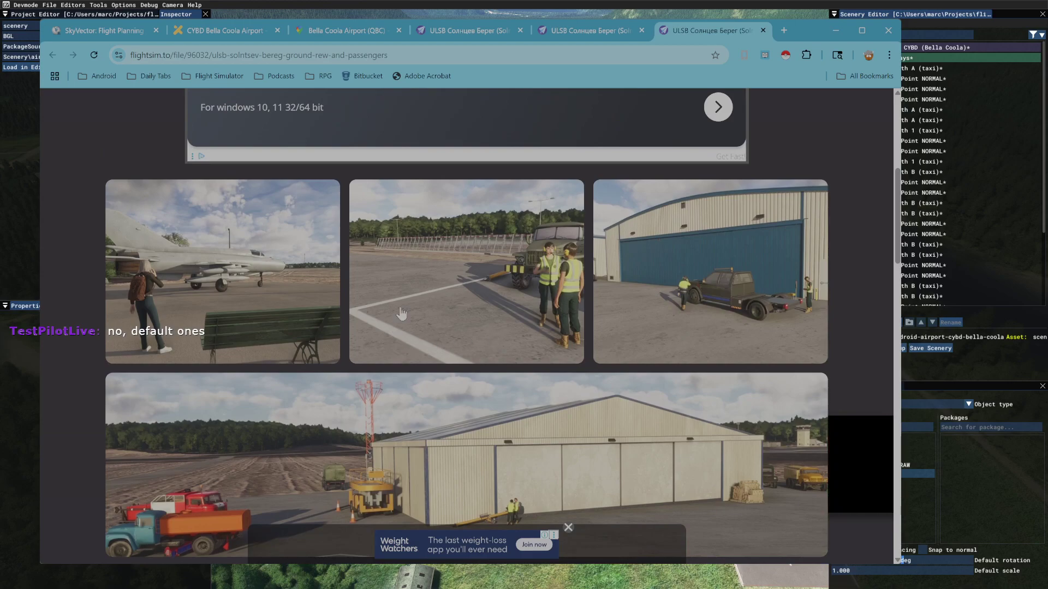
scroll(532, 347, up, 1)
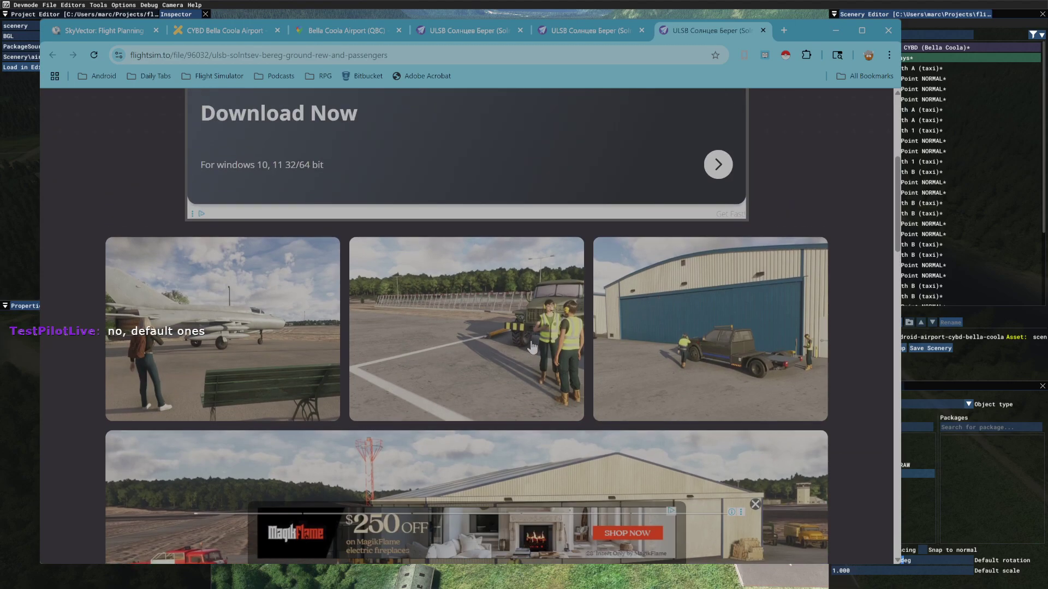
scroll(532, 347, up, 2)
scroll(532, 347, up, 4)
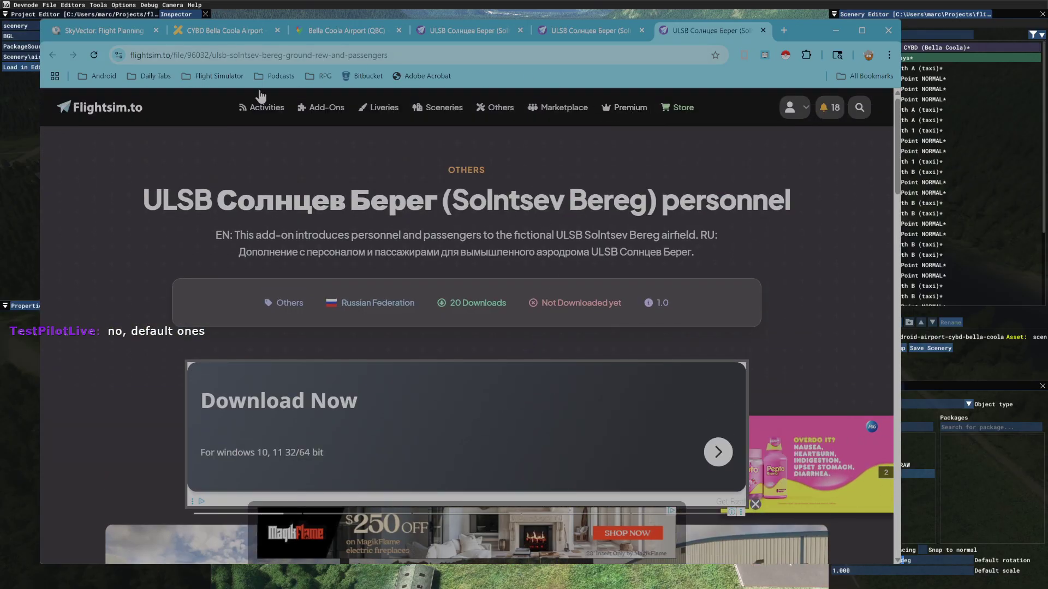
key(alt+Tab)
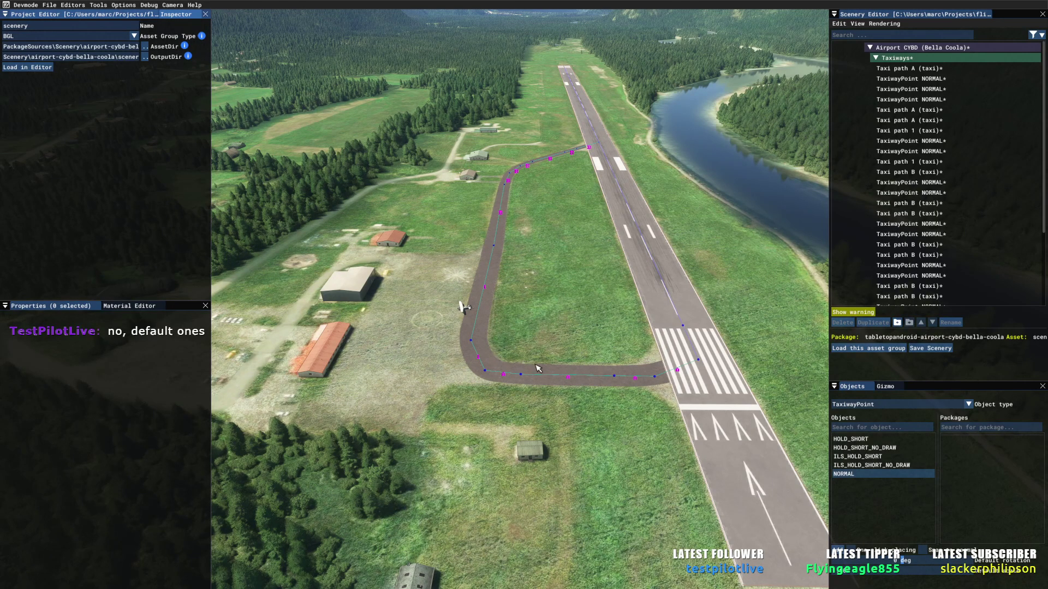
Fly the camera over Bella Coola for a steeper overhead view of the taxiway.
key(a)
key(r)
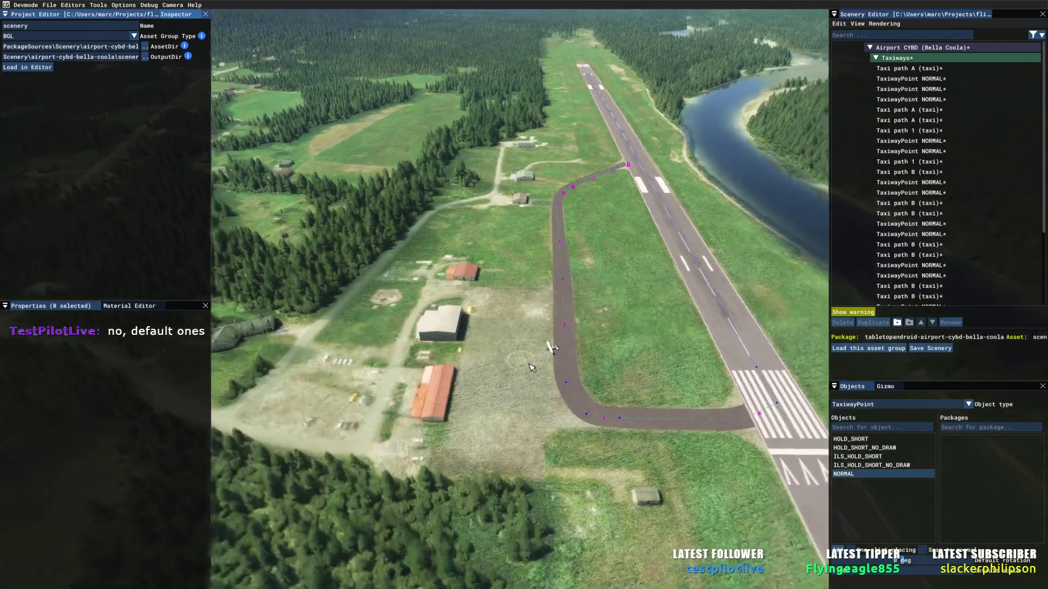
key(a)
key(w)
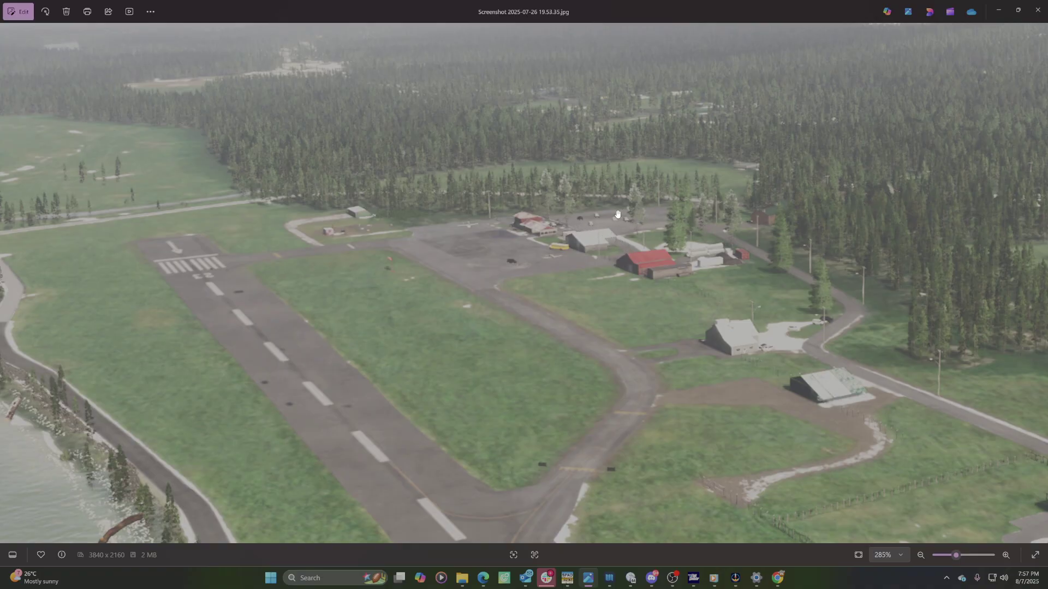
Bring Chrome forward on the Bella Coola Airport Google Maps satellite view.
key(alt+Tab)
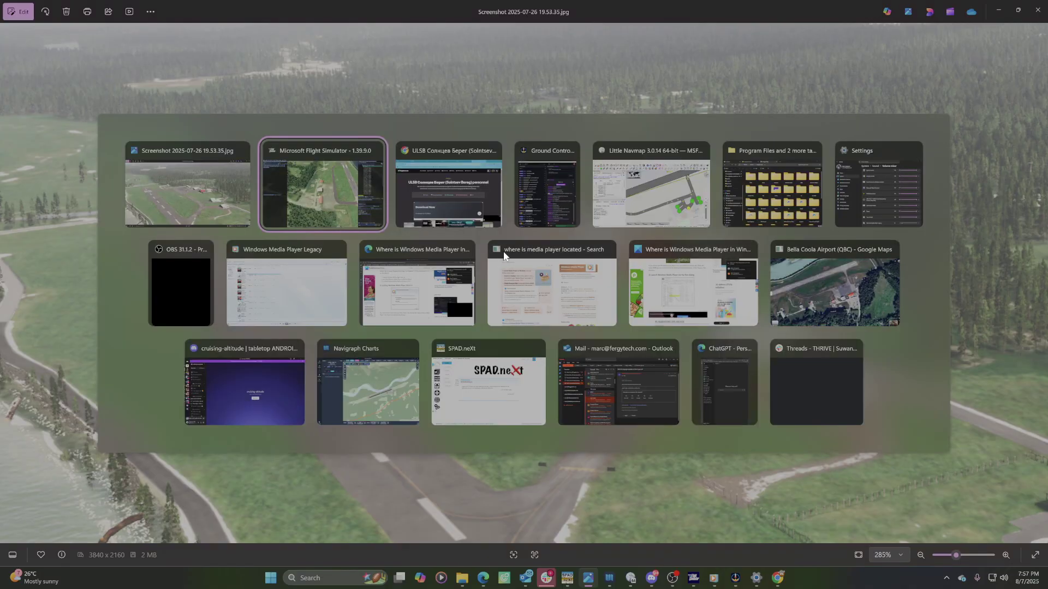
click(452, 221)
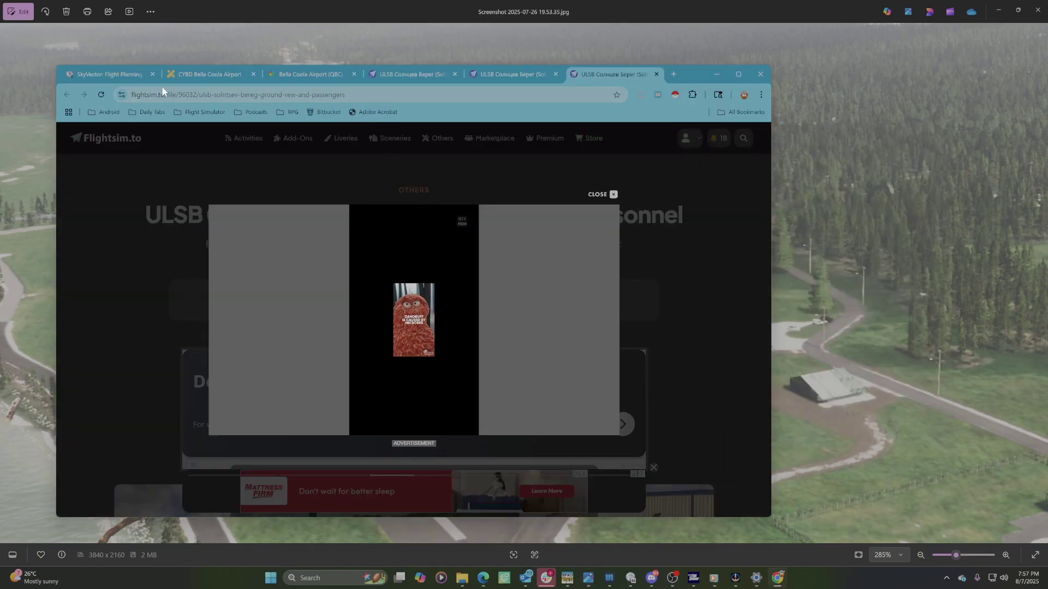
click(120, 74)
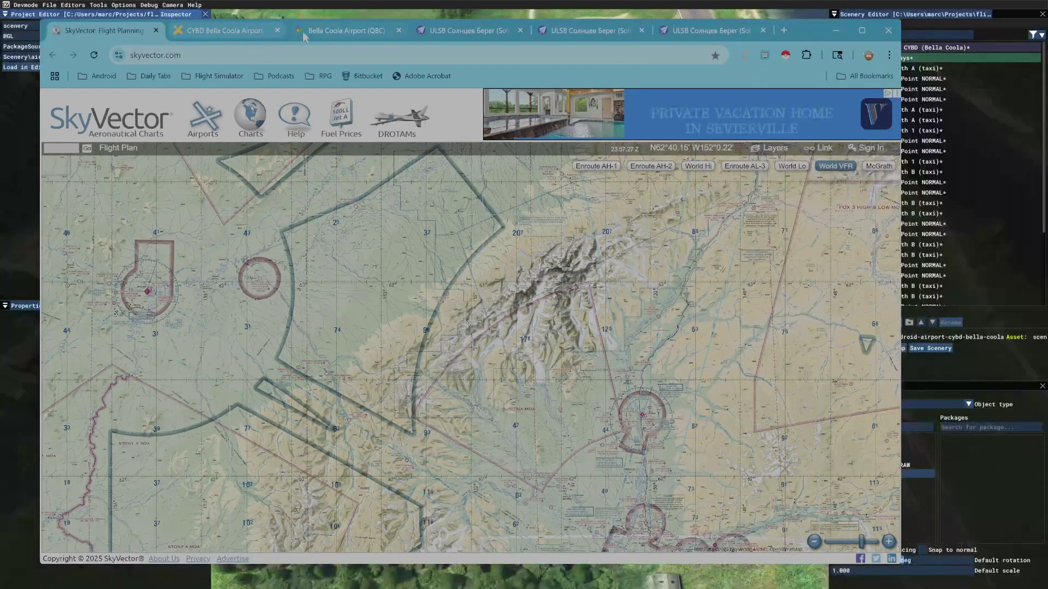
key(ctrl+3)
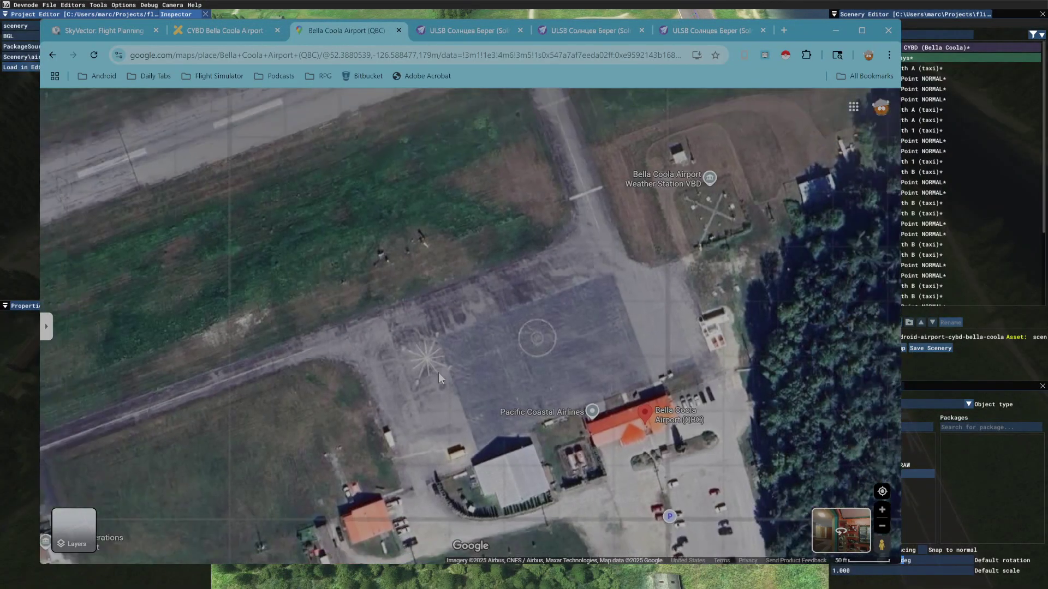
scroll(439, 375, down, 3)
drag(453, 410, 535, 376)
scroll(538, 376, up, 3)
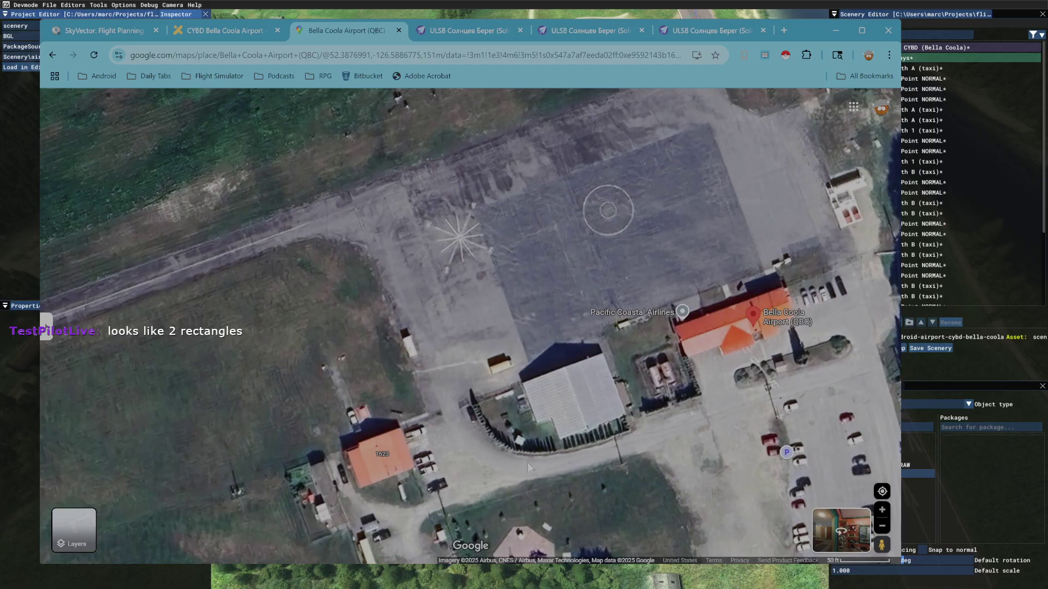
drag(637, 439, 581, 379)
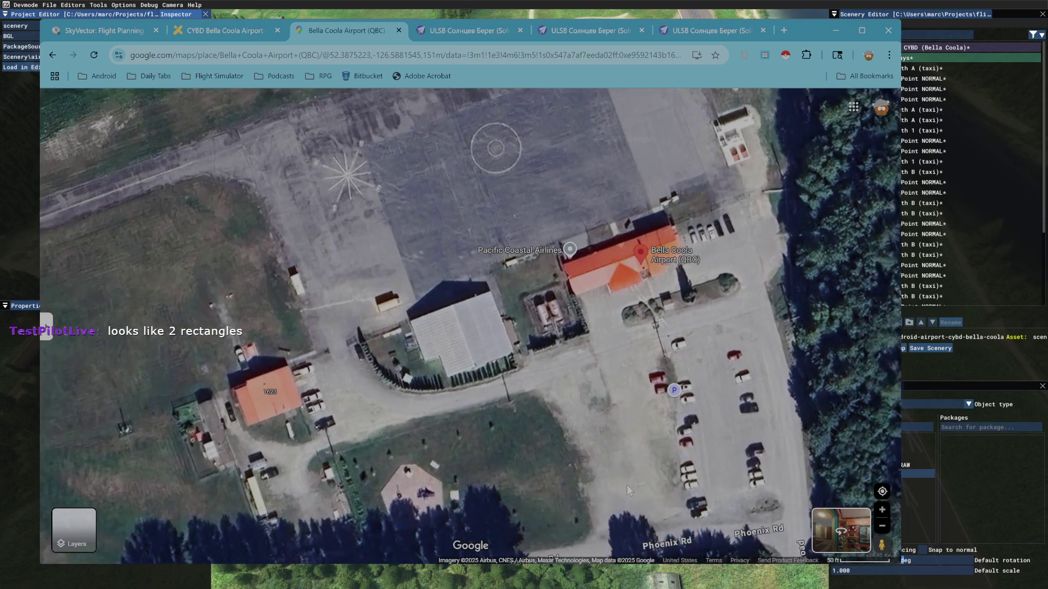
drag(626, 457, 548, 356)
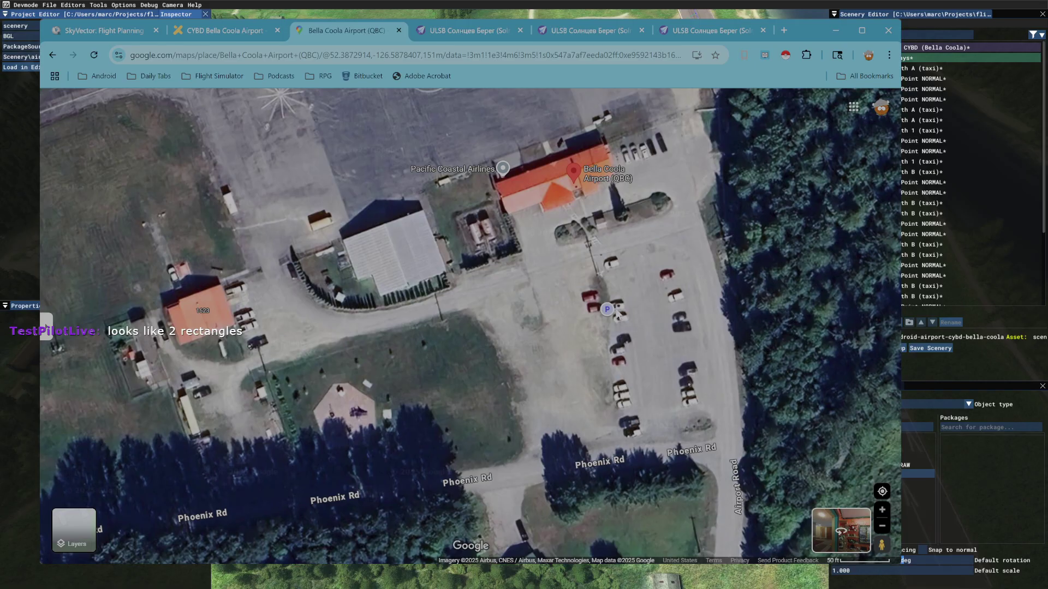
drag(622, 306, 663, 383)
drag(473, 297, 498, 349)
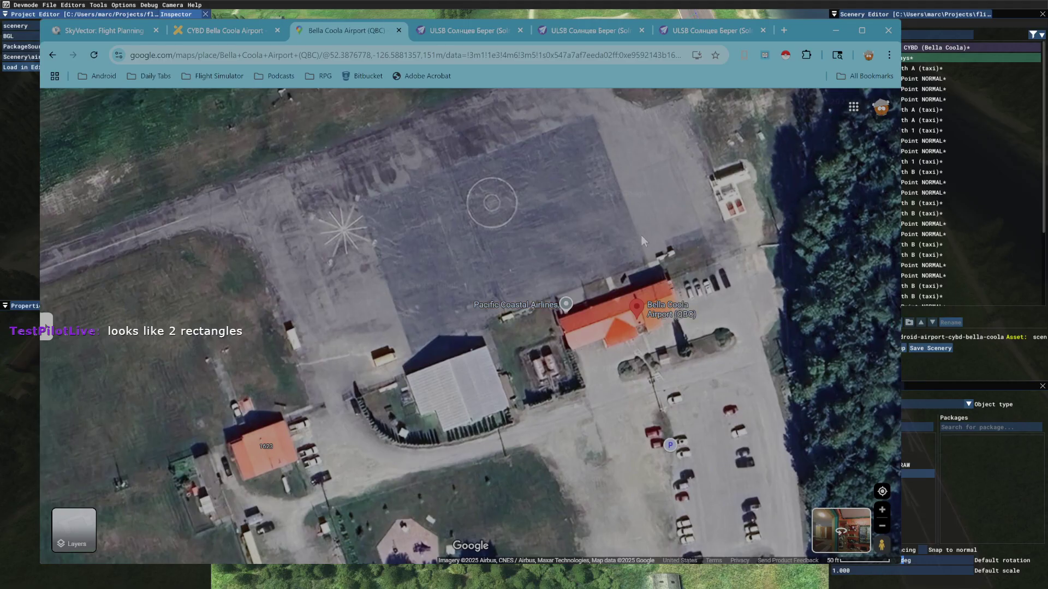
drag(651, 192, 706, 293)
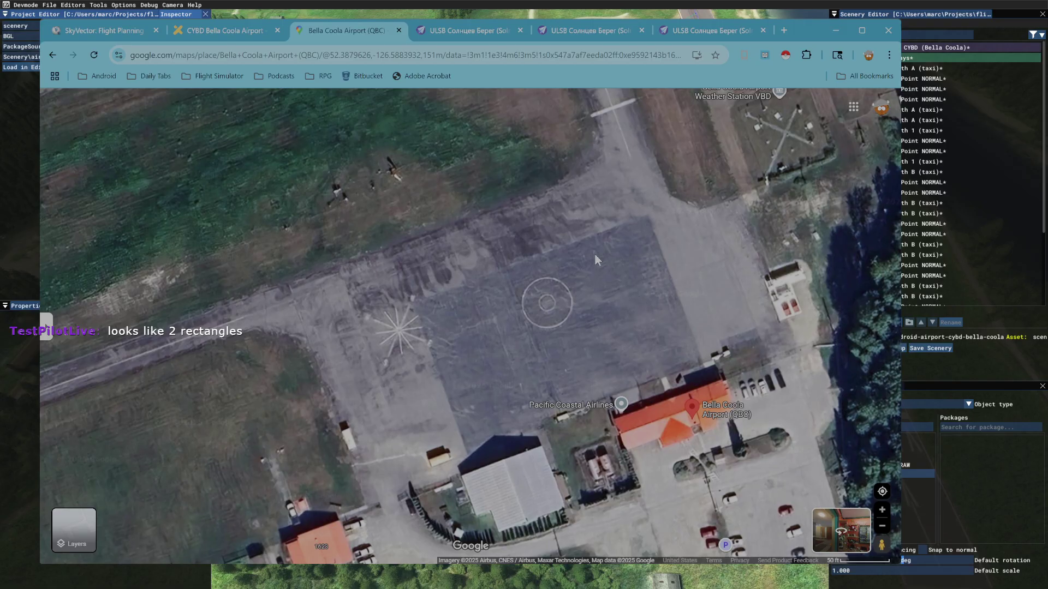
drag(575, 357, 568, 301)
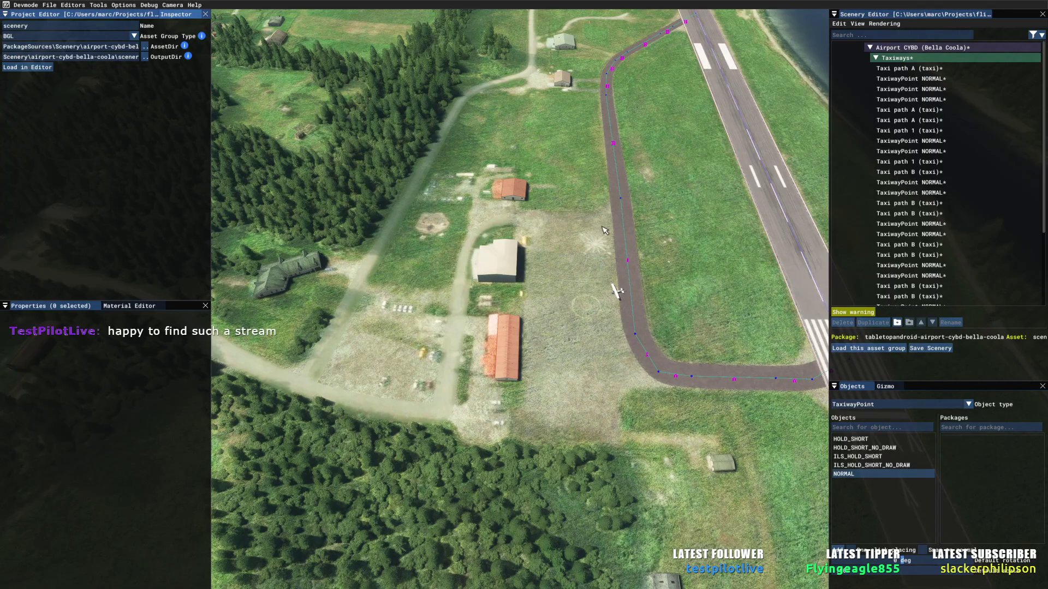
key(w)
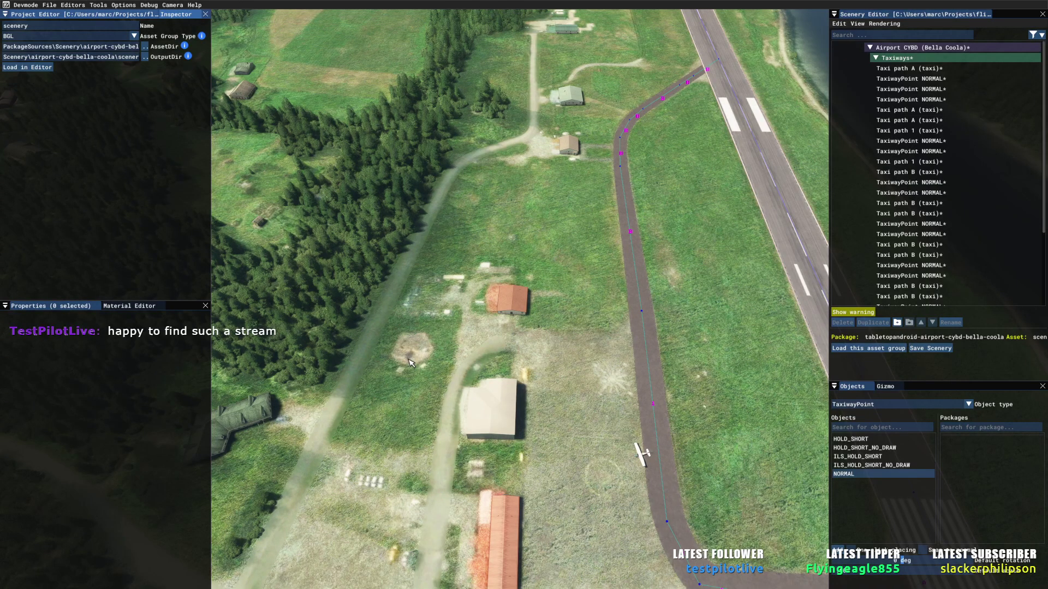
click(410, 363)
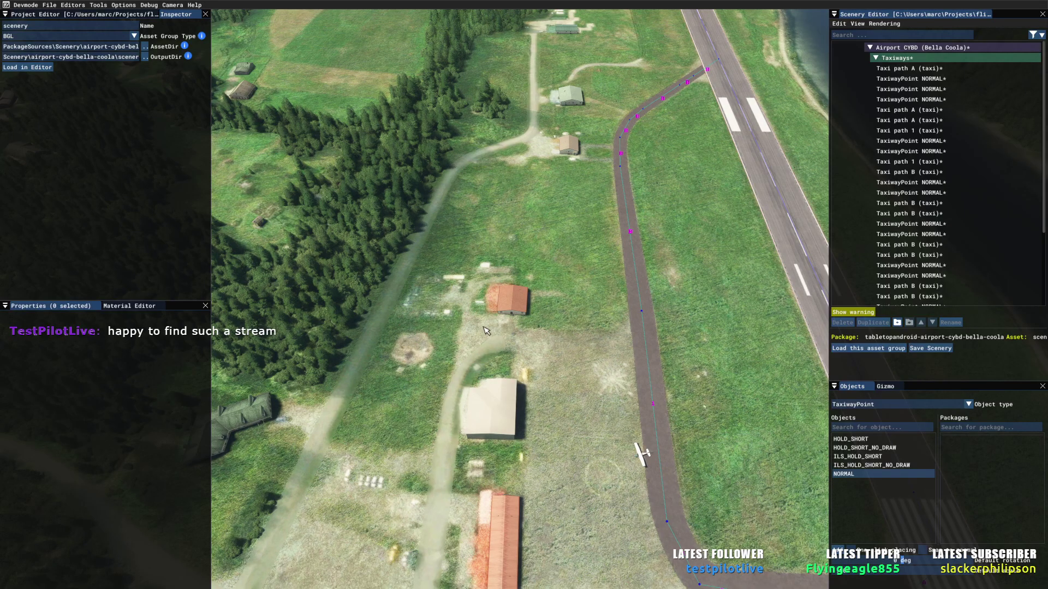
key(s)
key(a)
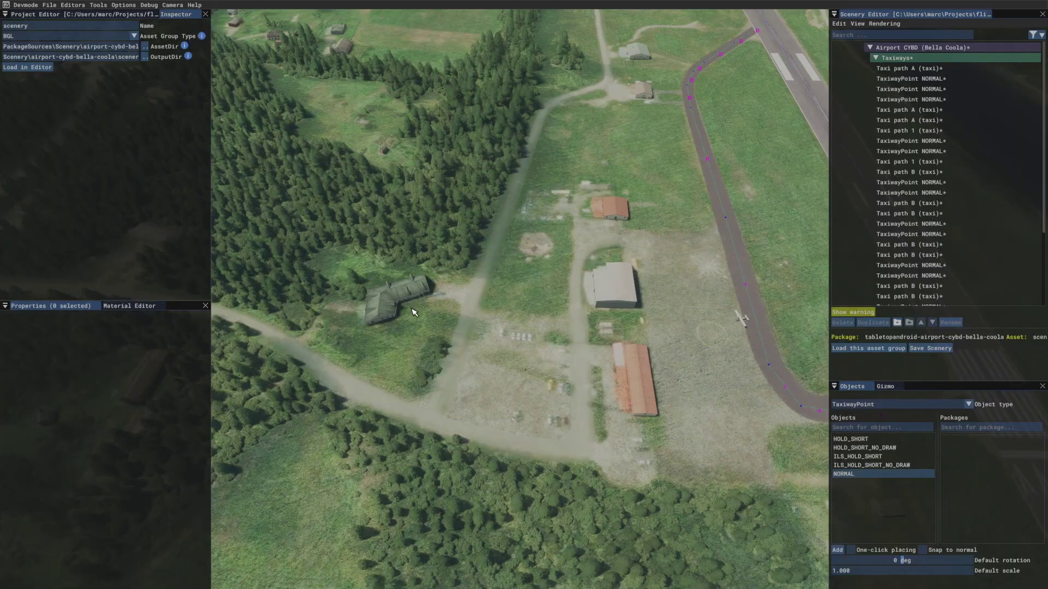
key(alt+Tab)
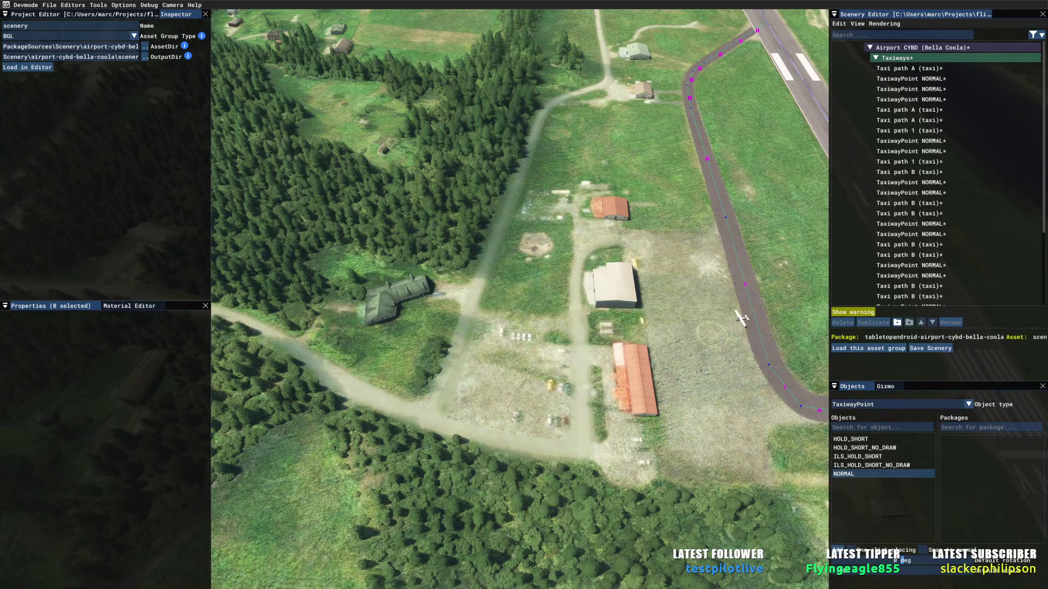
key(alt+Tab)
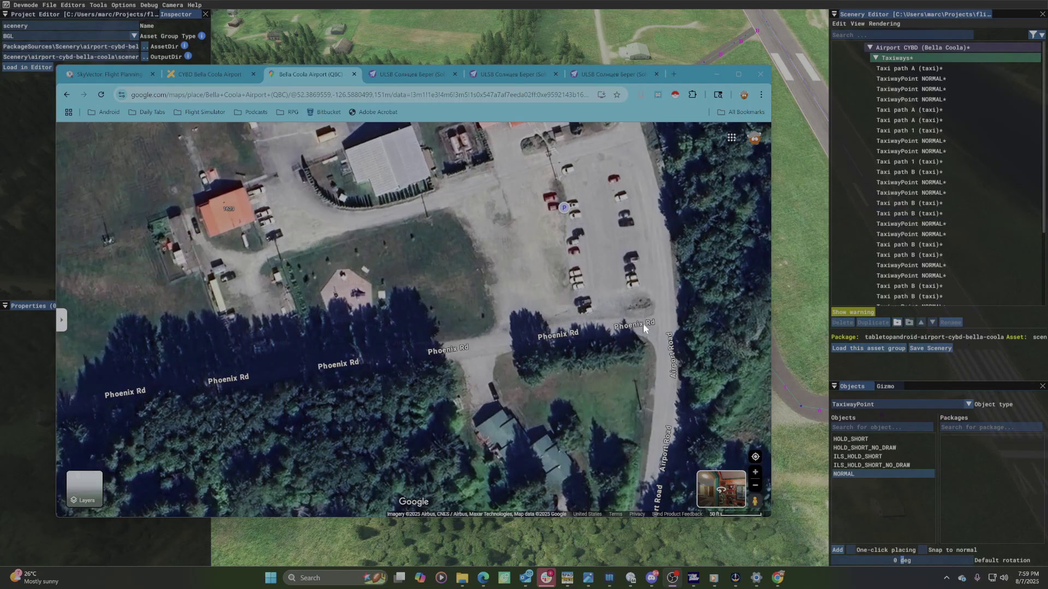
click(774, 324)
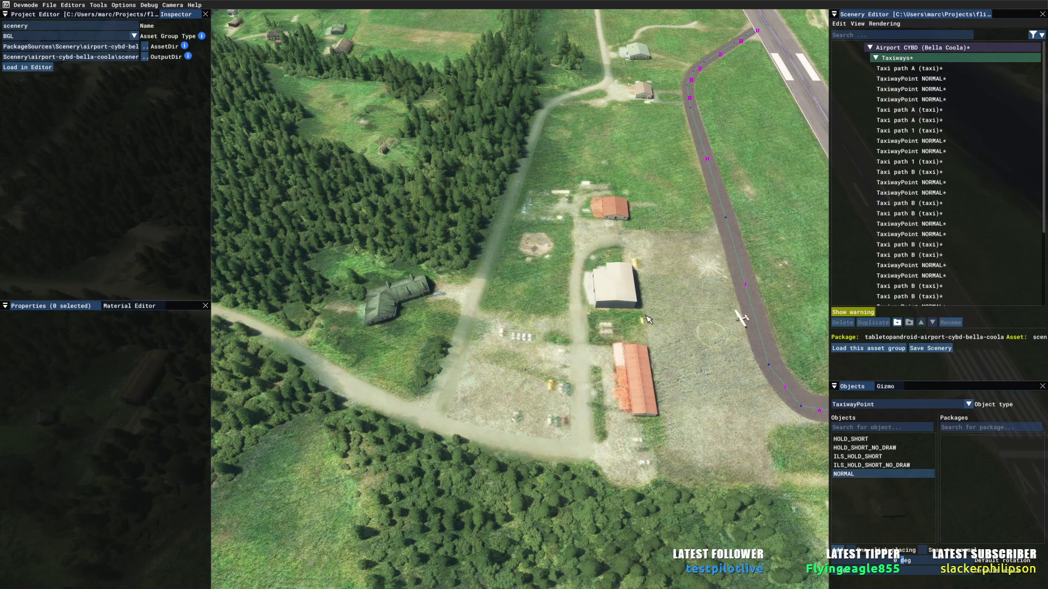
Collapse the Taxiways group, then select and expand the CYBD Bella Coola airport entry.
key(d)
key(a)
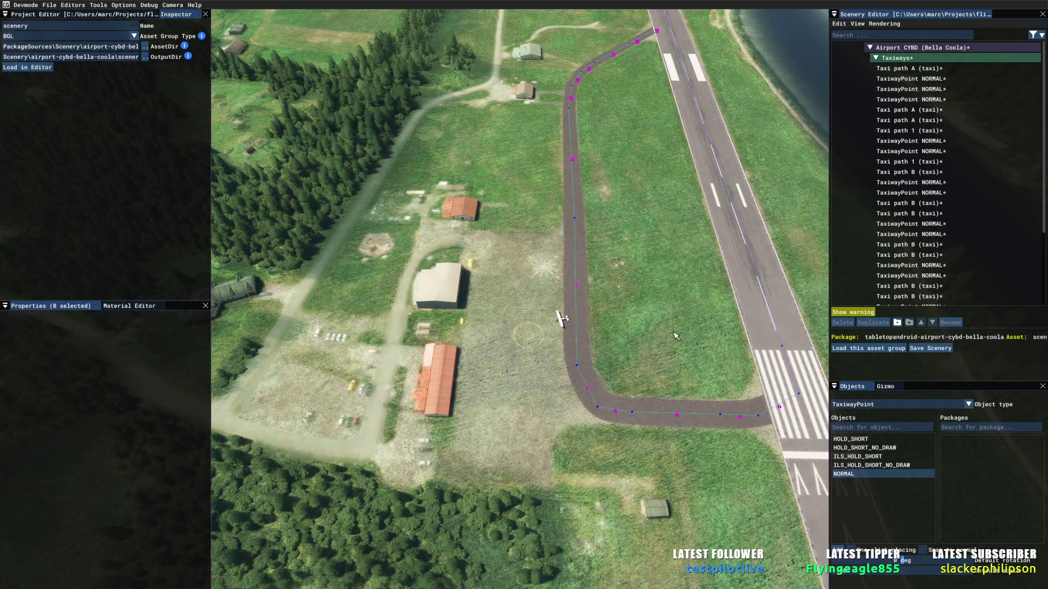
key(s)
key(w)
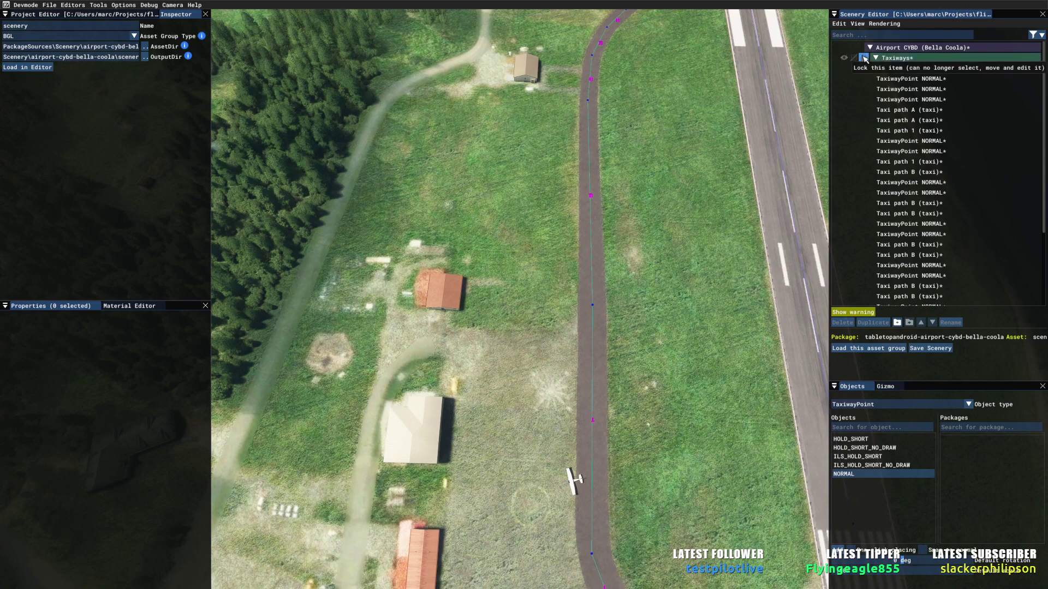
double_click(888, 57)
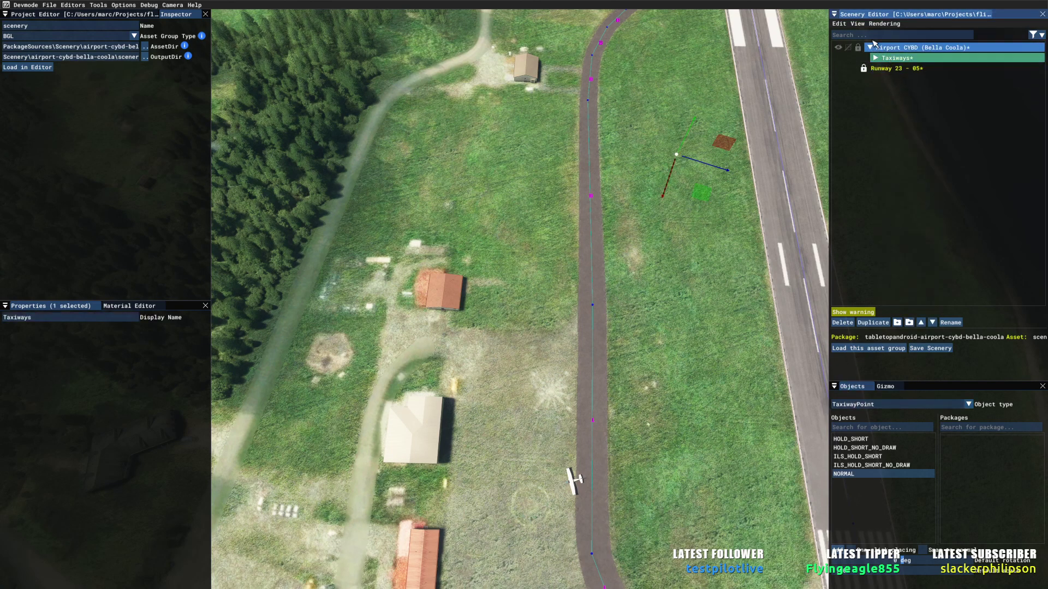
double_click(905, 50)
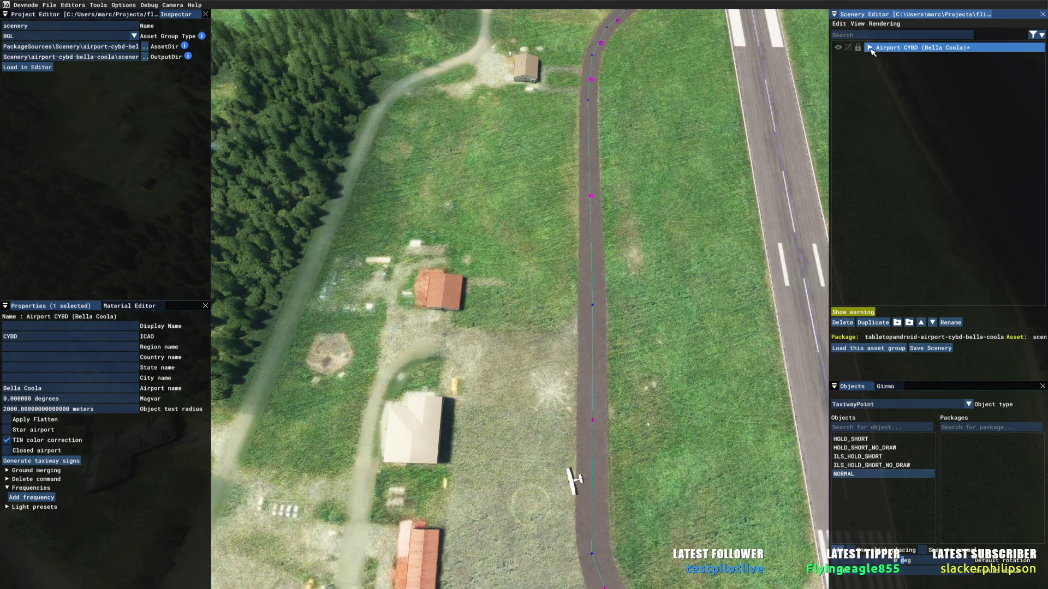
click(870, 48)
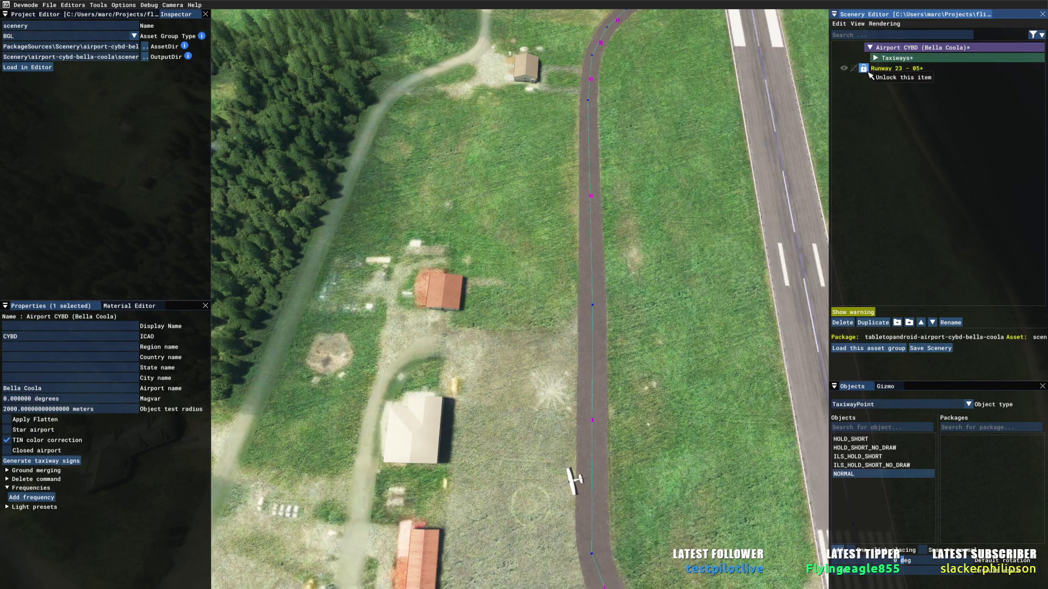
Create a new Apron object at CYBD, placing its first vertex beside the taxiway.
click(865, 405)
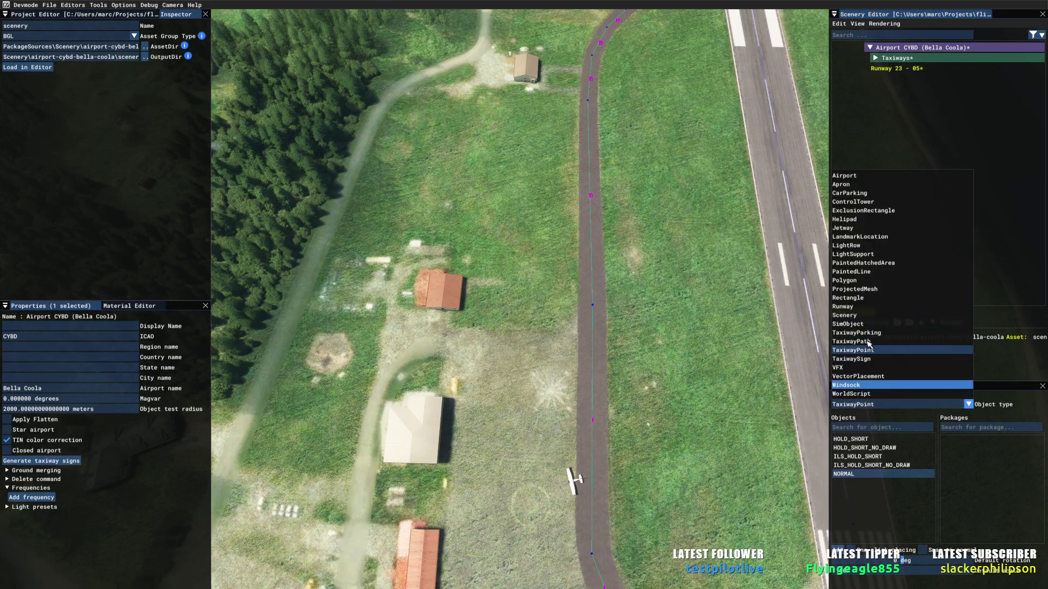
click(855, 185)
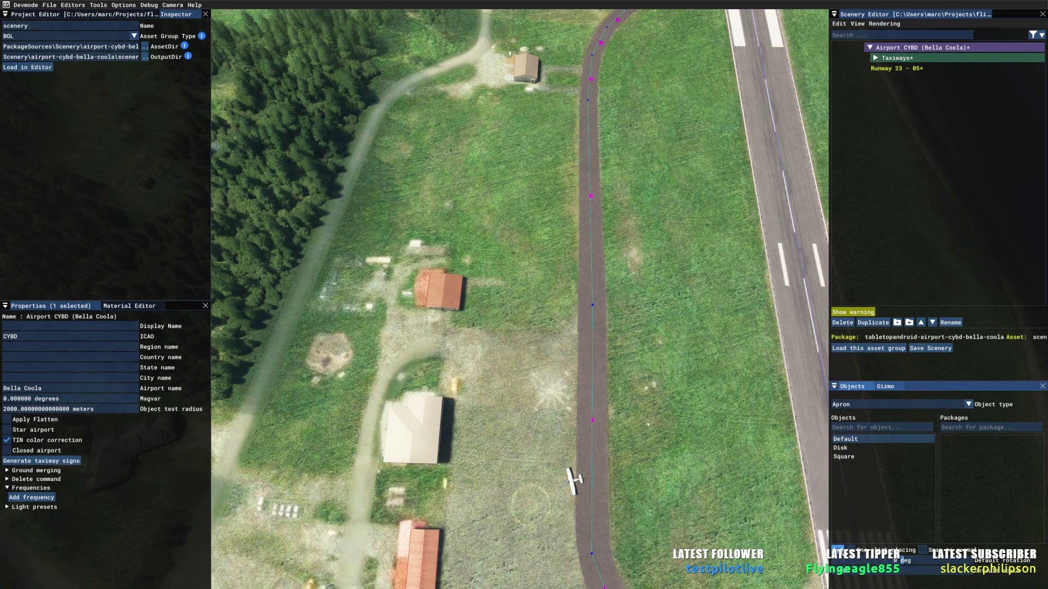
click(626, 422)
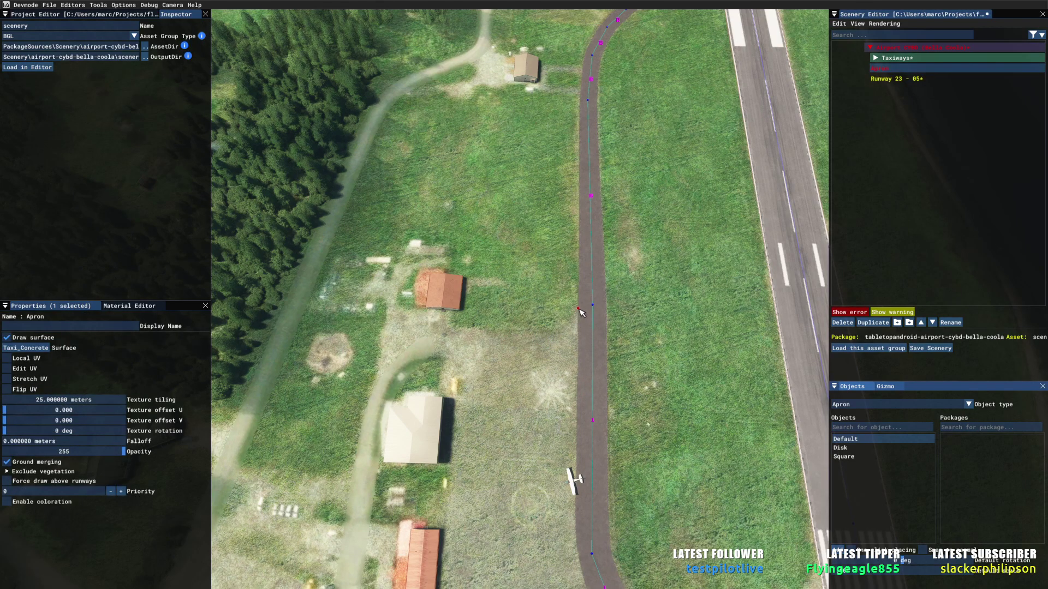
scroll(579, 309, up, 5)
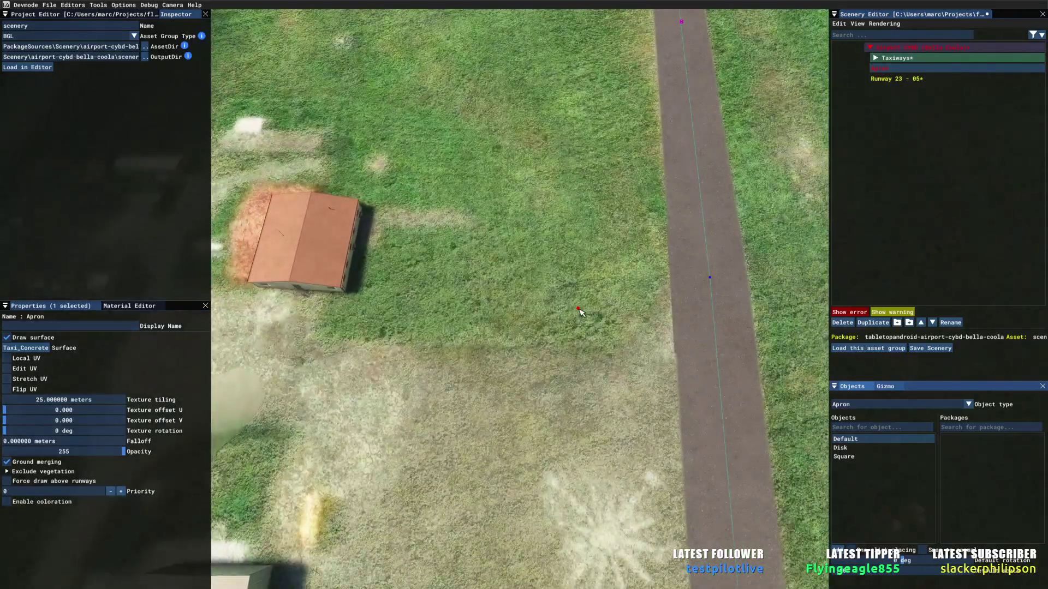
Trace the apron outline from the taxiway westward along the grass edge to the red-roofed hangar.
click(671, 280)
click(660, 298)
click(635, 327)
click(611, 342)
click(586, 348)
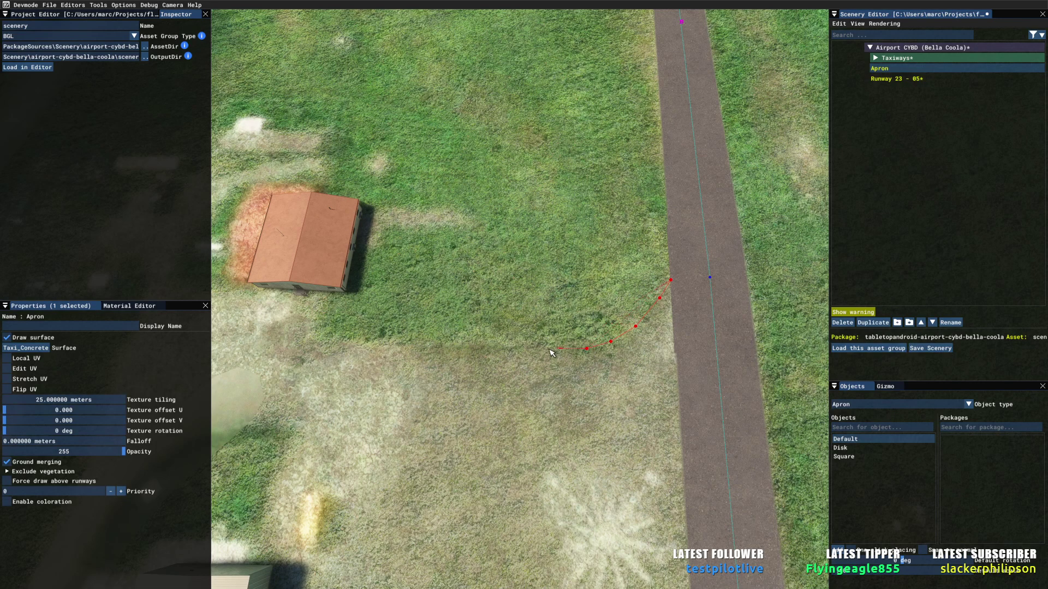
click(349, 343)
click(323, 341)
click(315, 338)
click(321, 296)
key(a)
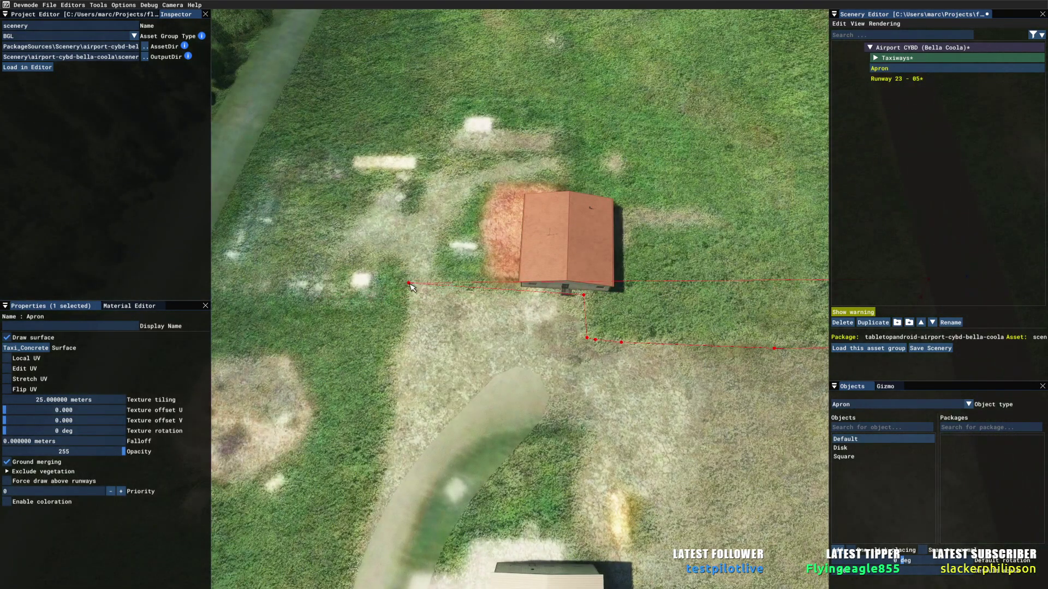
click(409, 288)
key(s)
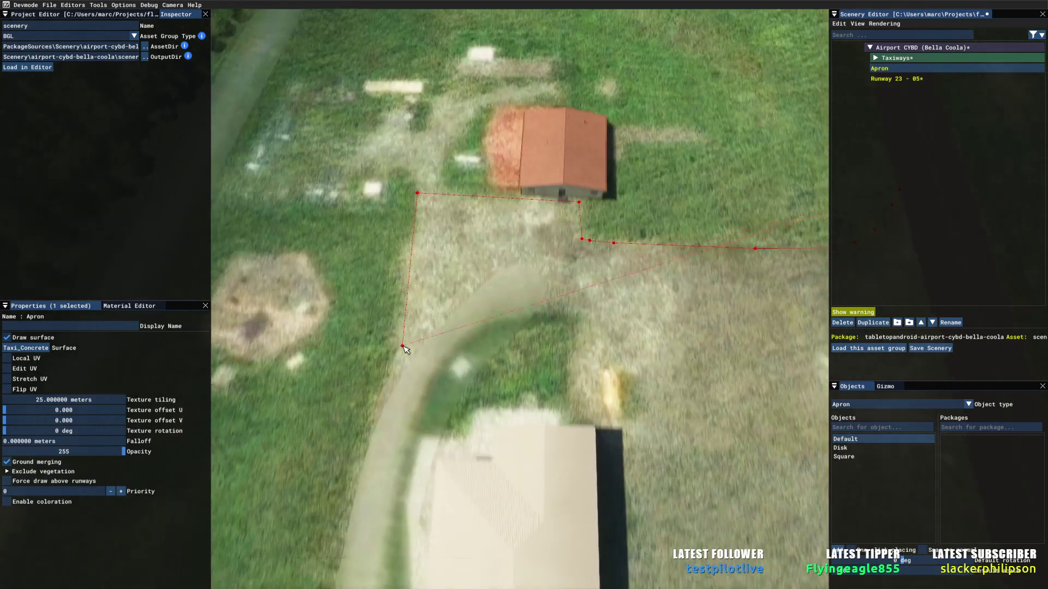
key(a)
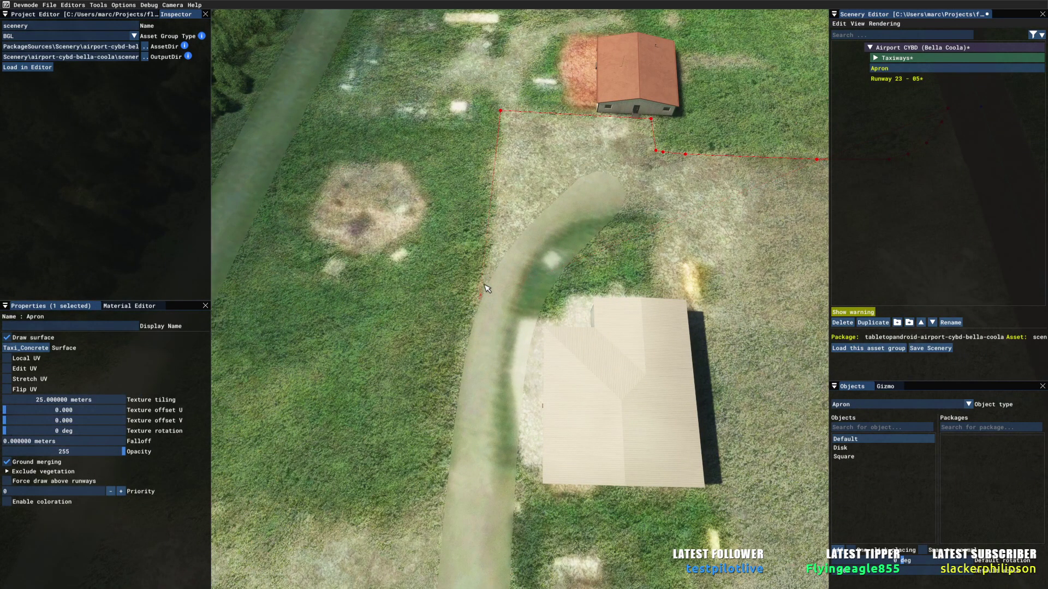
Trace the apron's west edge southward beside the dirt track.
click(499, 148)
click(492, 155)
click(486, 163)
click(486, 178)
click(491, 189)
click(494, 196)
click(487, 247)
click(476, 307)
key(s)
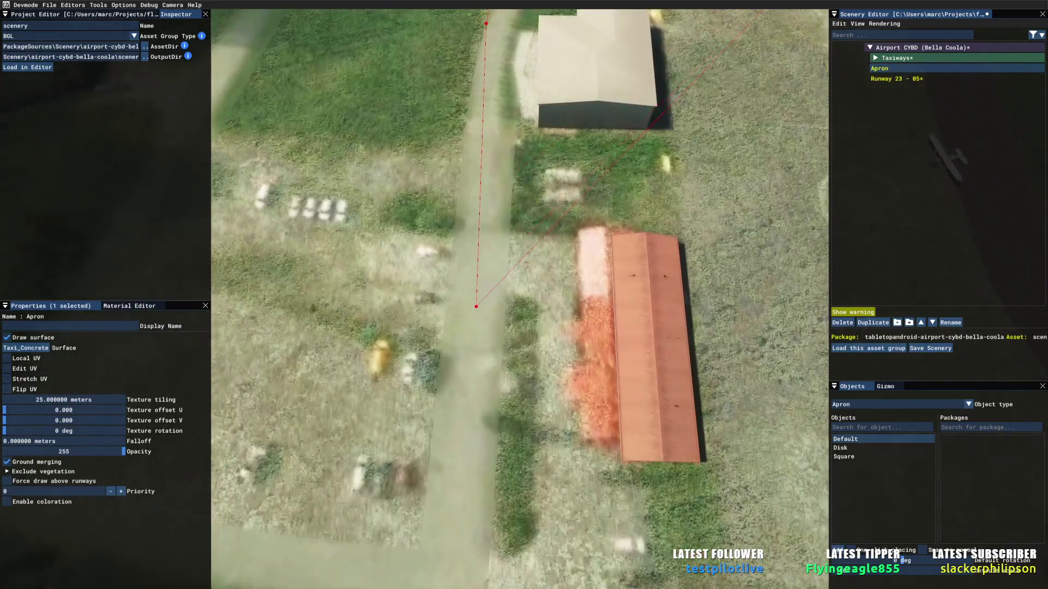
key(s)
key(w)
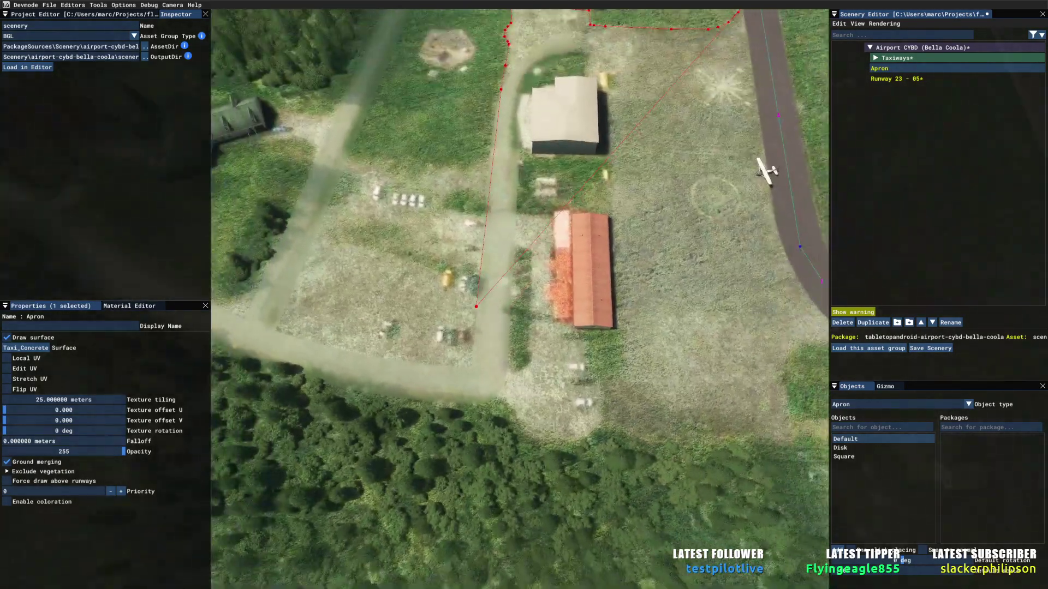
key(w)
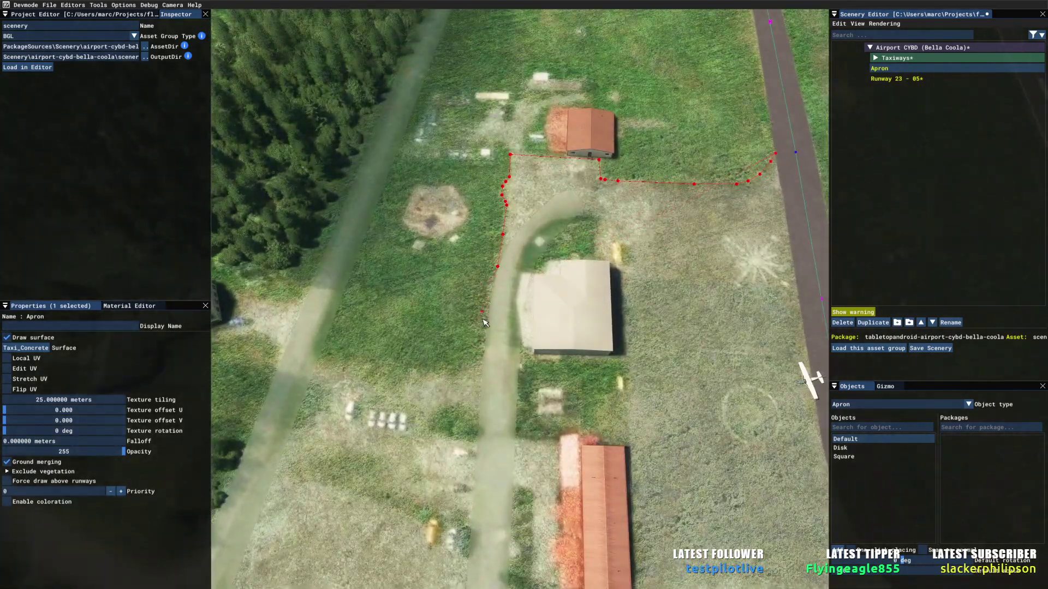
Curve the apron edge around the grass corner and past the parked vehicles to the dirt road.
click(487, 346)
click(483, 357)
click(477, 363)
click(464, 372)
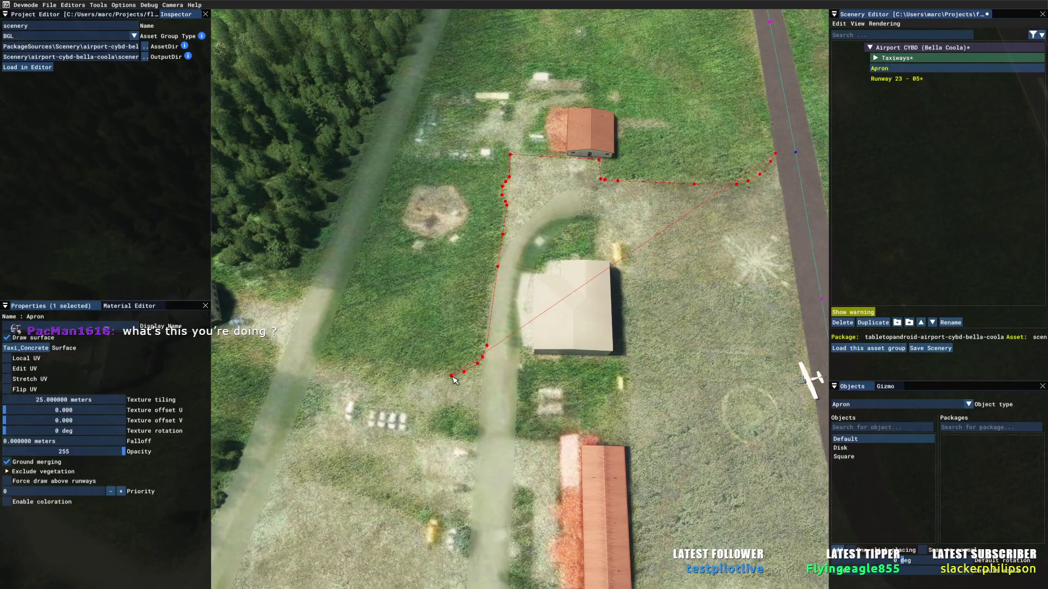
click(450, 377)
key(a)
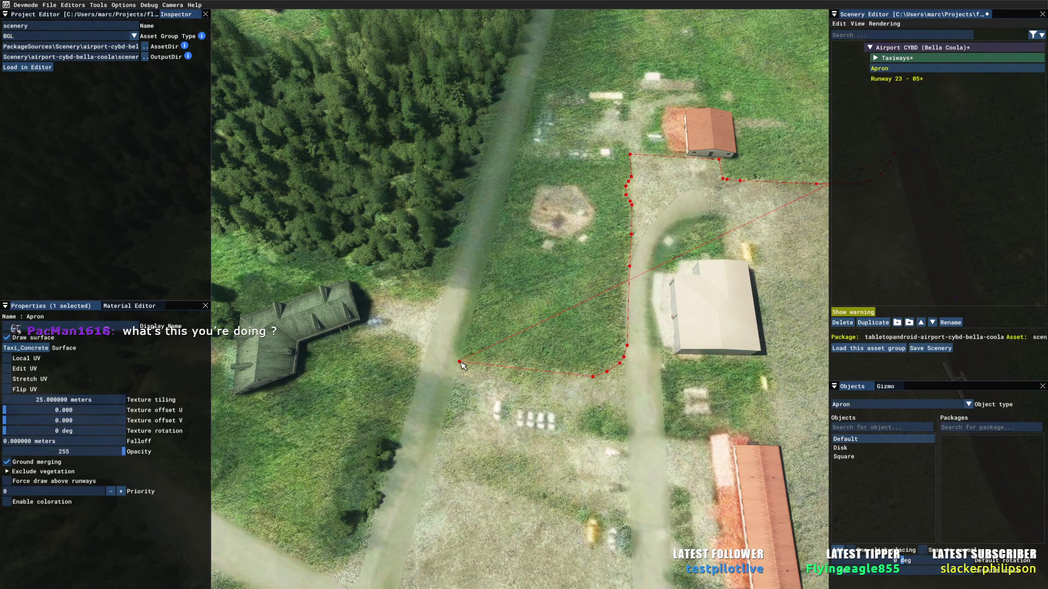
click(459, 362)
click(455, 380)
click(466, 386)
click(474, 393)
click(476, 404)
click(467, 420)
click(456, 425)
click(443, 432)
Add apron corners at the road edge and on the road's south side.
key(s)
key(a)
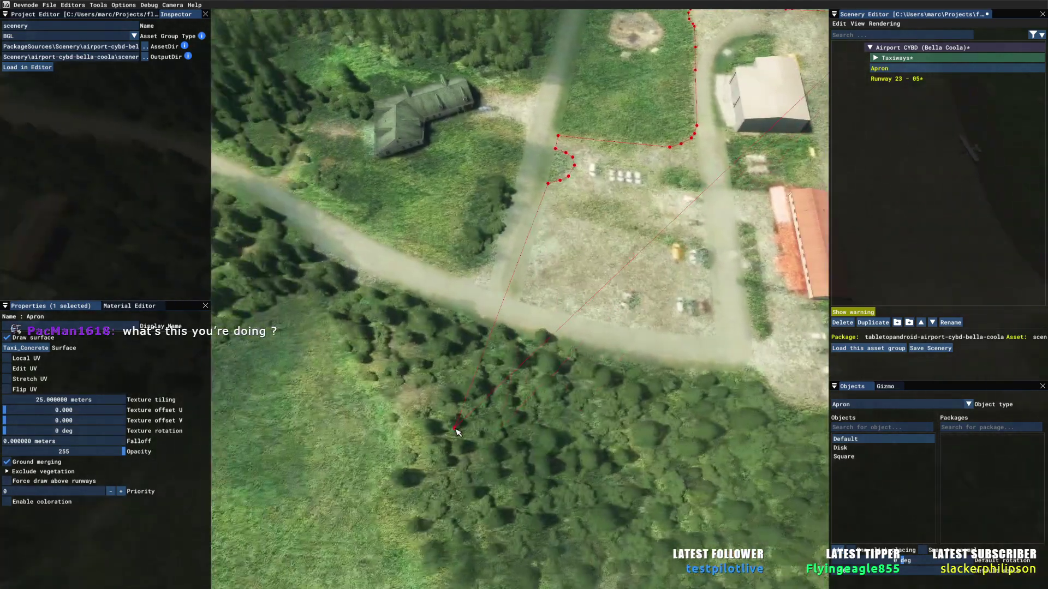
key(w)
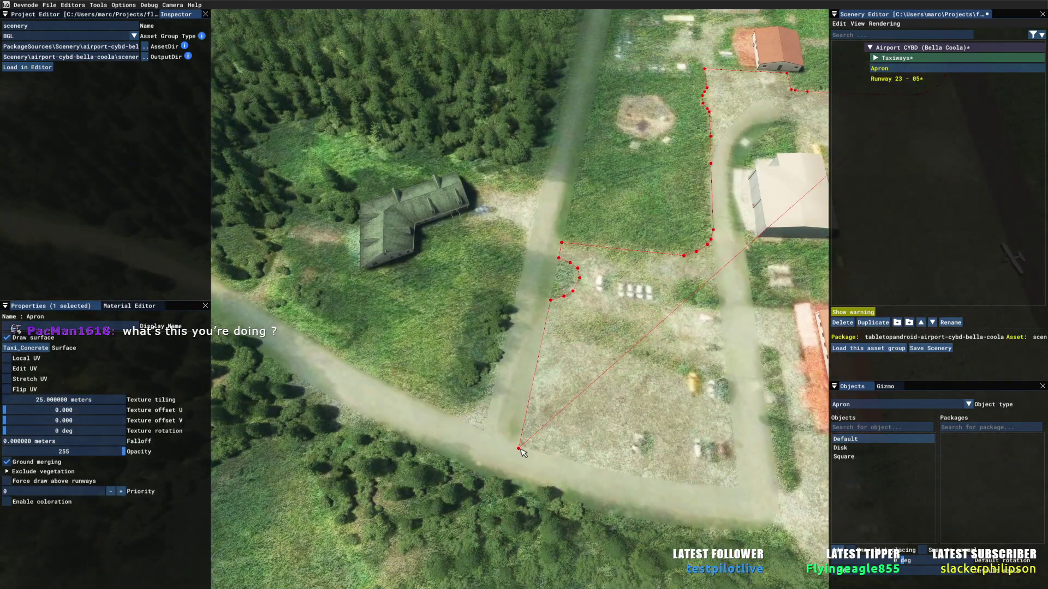
click(520, 445)
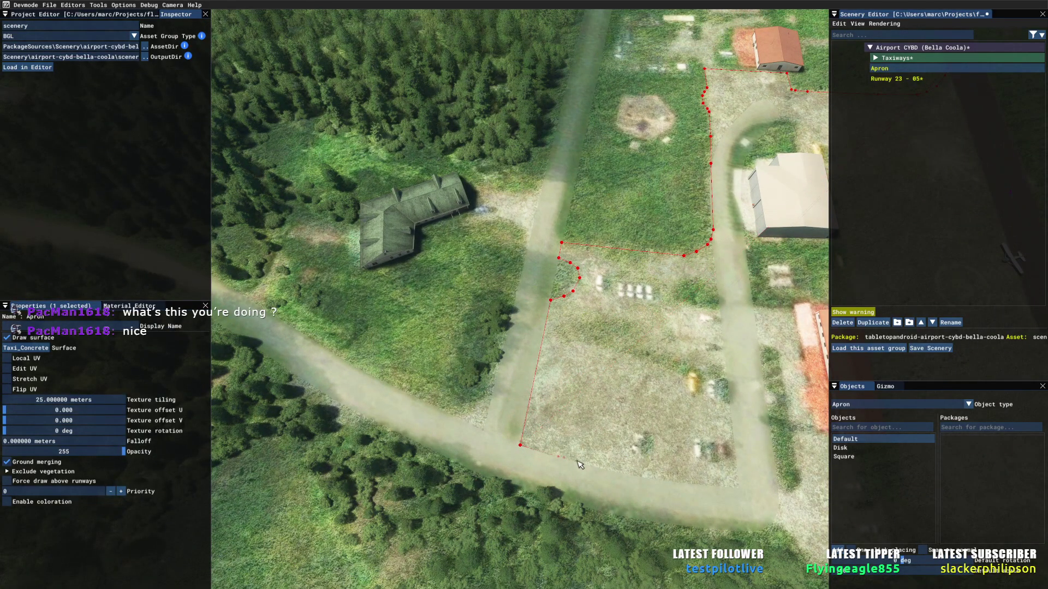
key(s)
key(w)
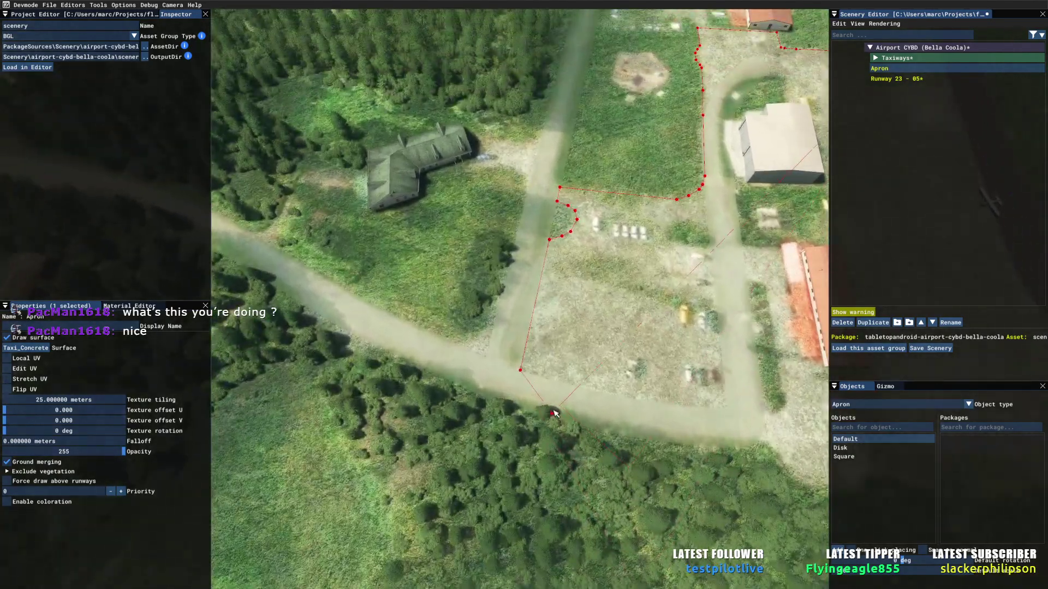
click(511, 403)
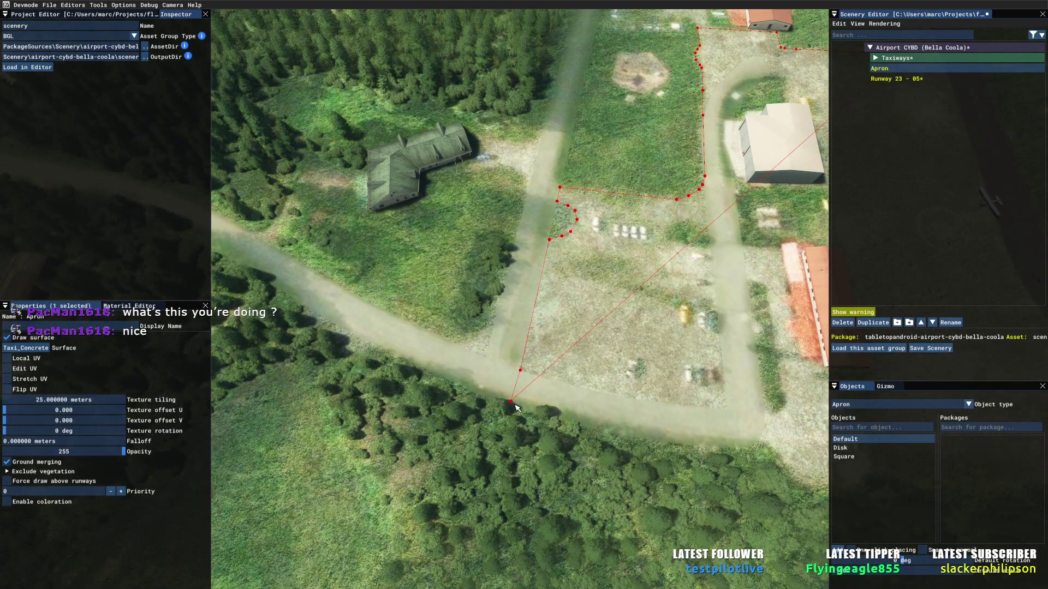
key(d)
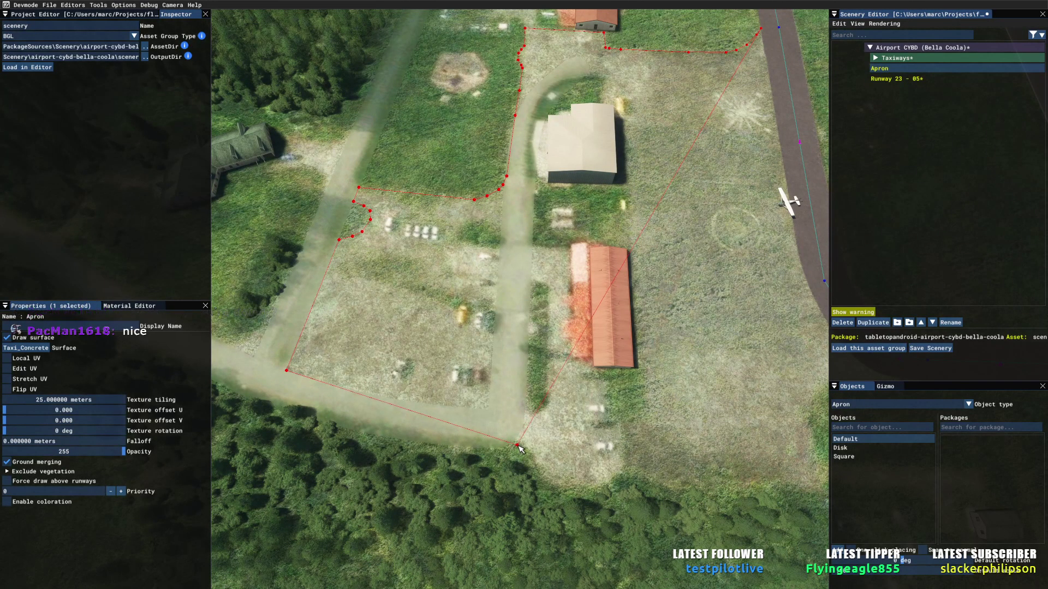
Trace the apron's southern edge along the trees, rounding its southern bulge.
click(425, 433)
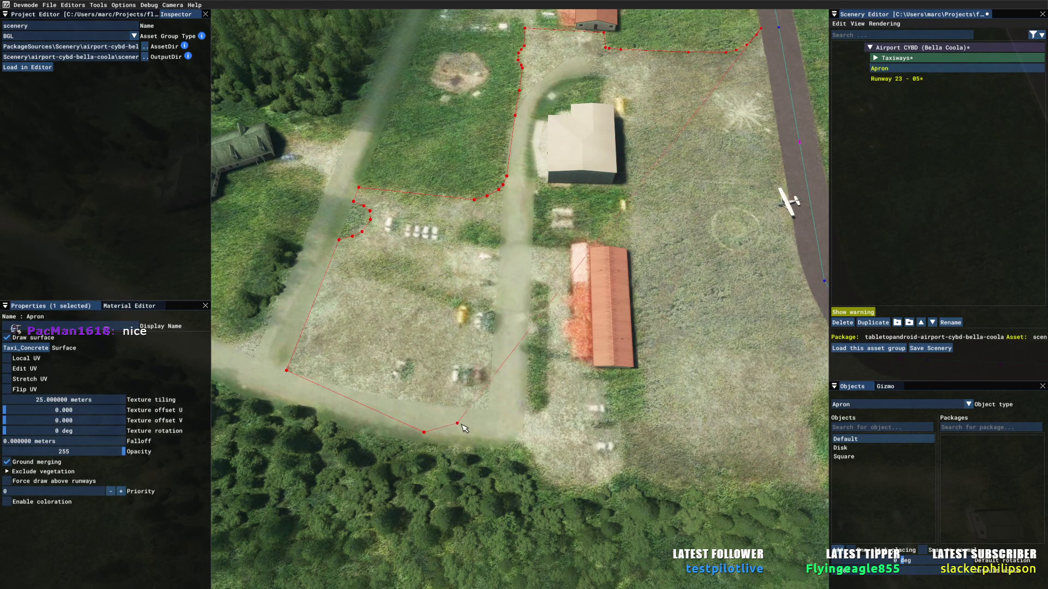
click(506, 441)
click(519, 442)
click(530, 456)
click(534, 467)
click(544, 476)
click(553, 483)
click(566, 486)
click(585, 487)
click(595, 488)
click(605, 484)
click(614, 479)
key(d)
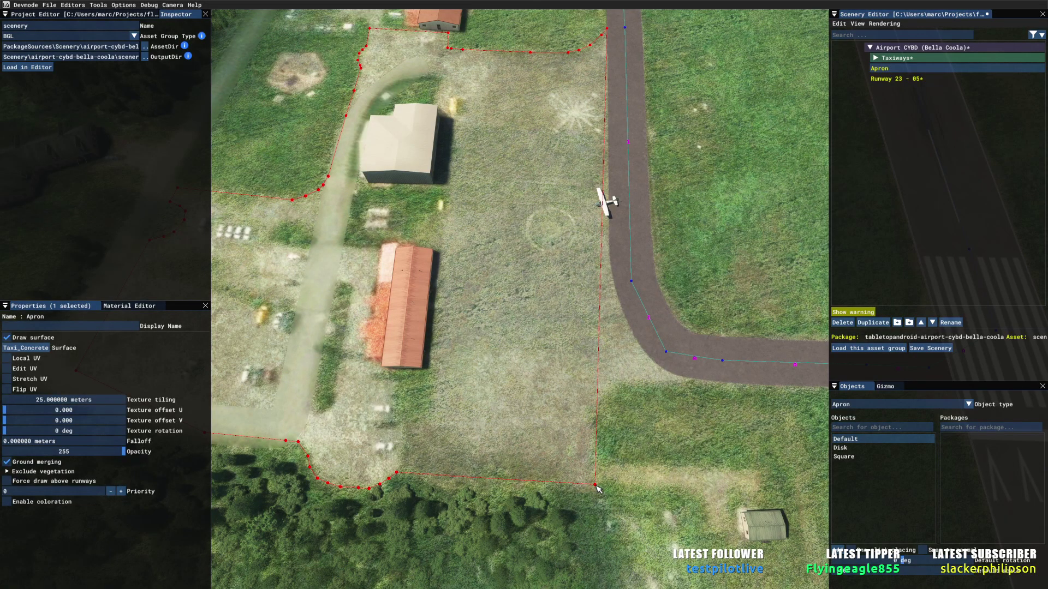
Run the apron edge from its south-east corner east to the taxiway edge.
click(595, 484)
click(595, 418)
click(601, 401)
click(606, 393)
click(616, 386)
click(657, 383)
click(678, 383)
click(696, 381)
Trace the edge north along the taxiway and close the Apron polygon, filling it with concrete.
click(680, 324)
click(663, 299)
click(656, 282)
click(653, 268)
key(w)
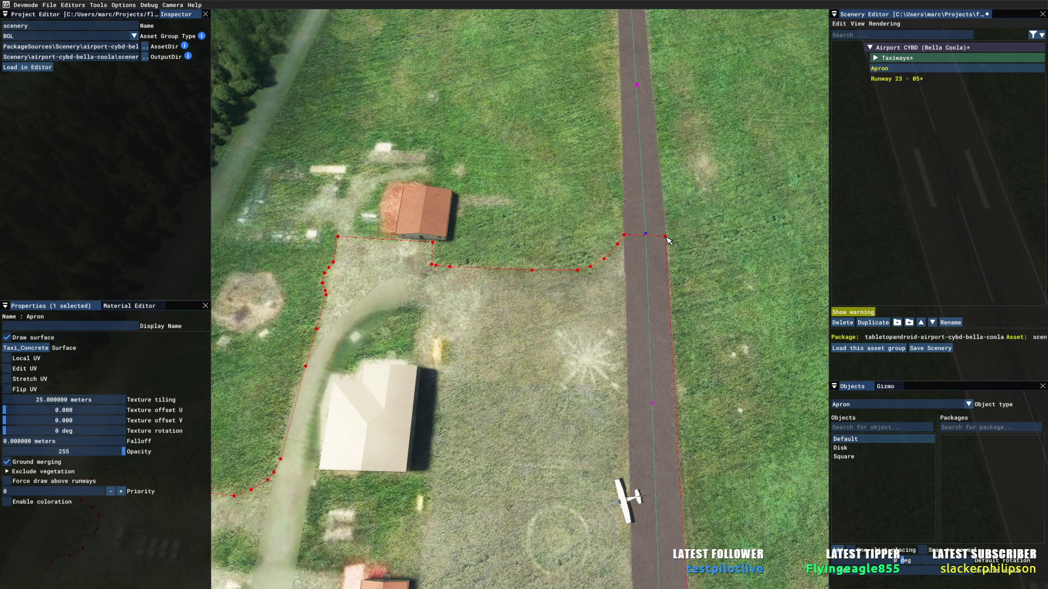
key(s)
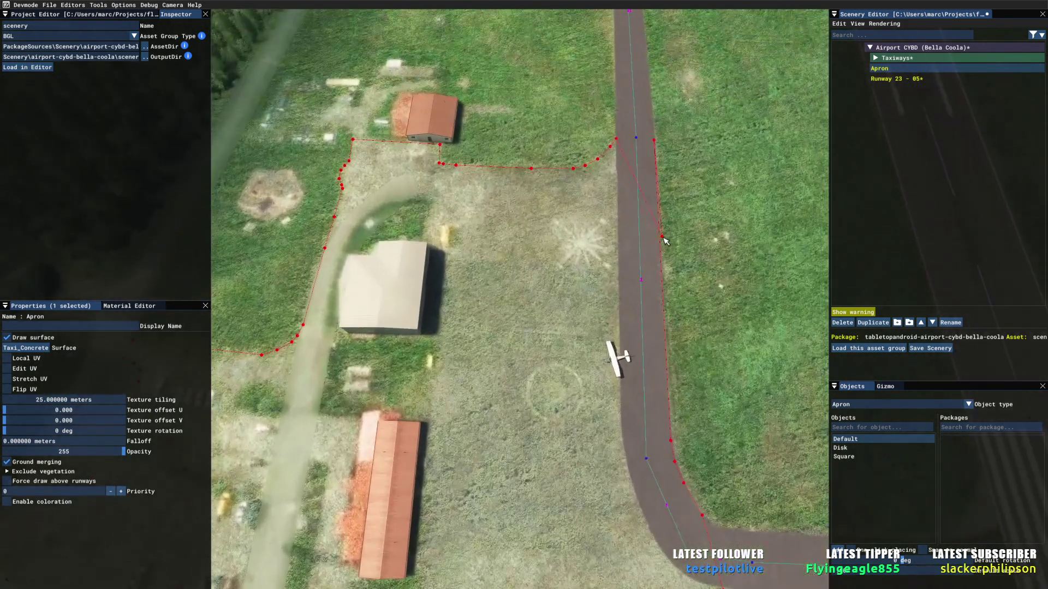
click(663, 238)
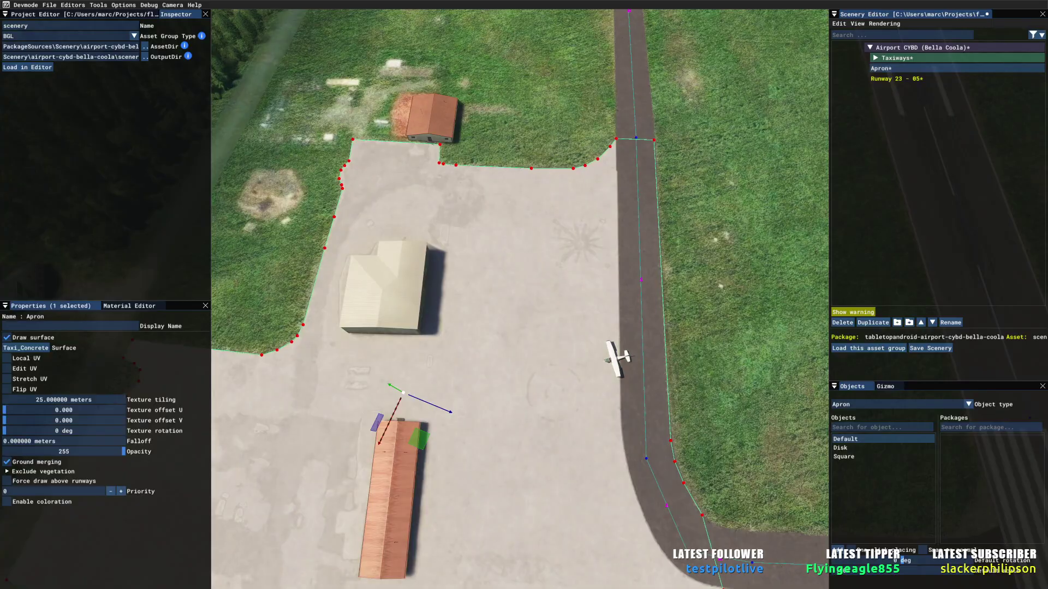
Inspect the finished apron and select its corner vertex beside the dirt road.
key(a)
key(s)
key(w)
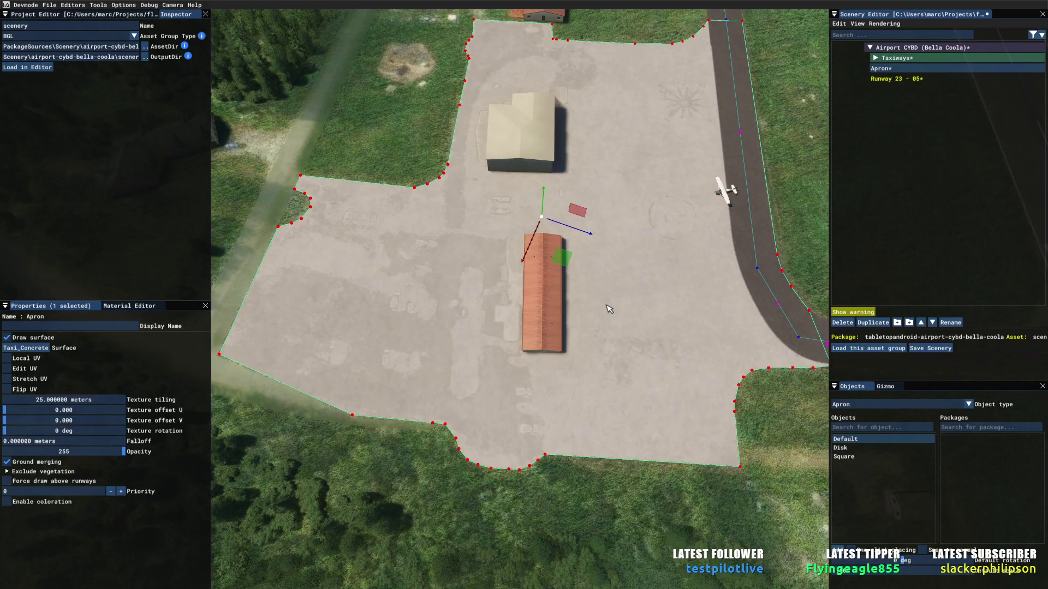
key(w)
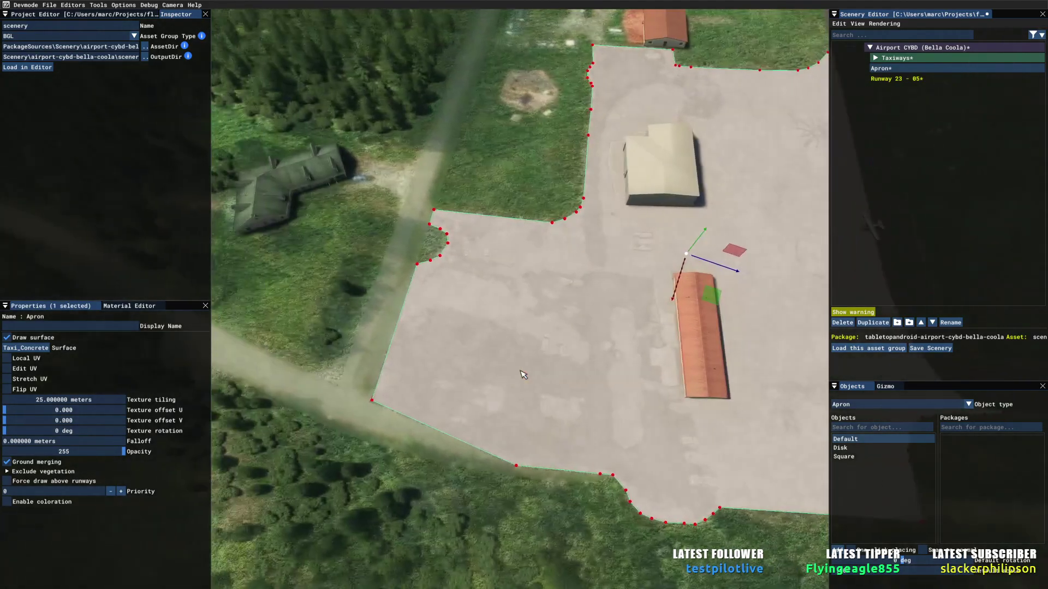
key(a)
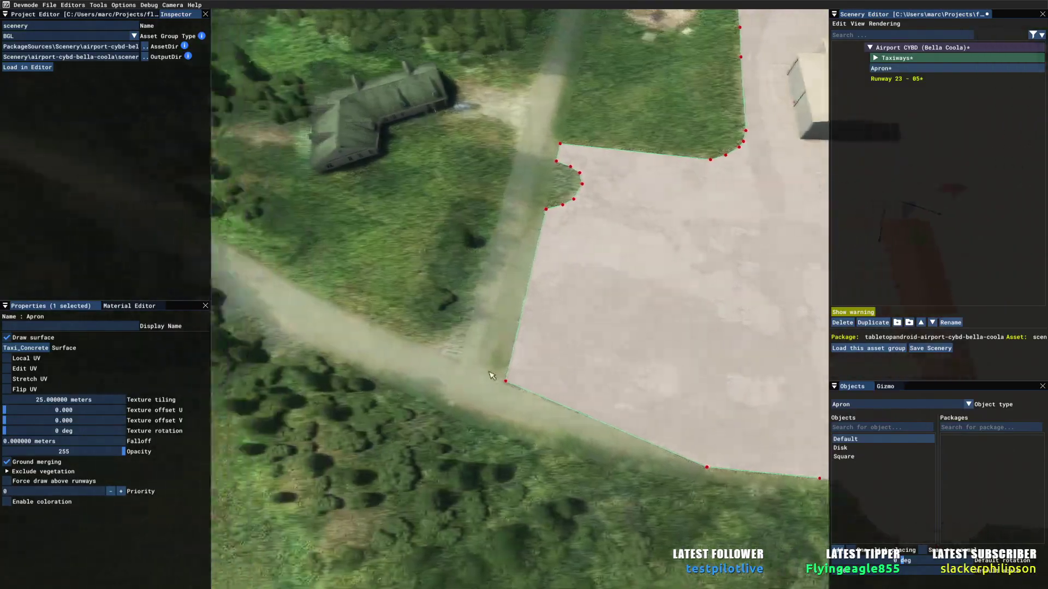
key(d)
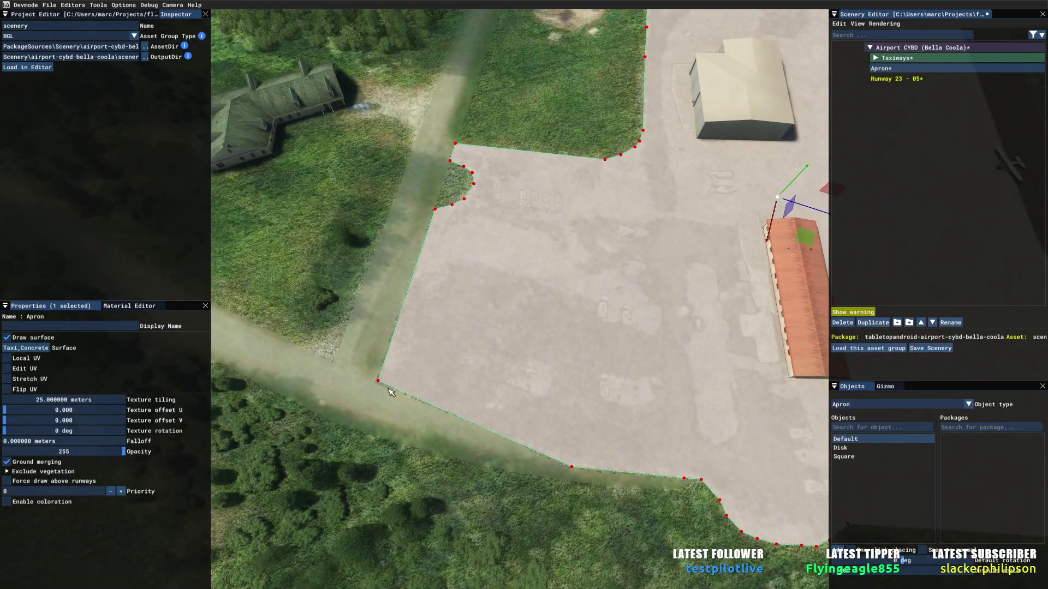
click(378, 382)
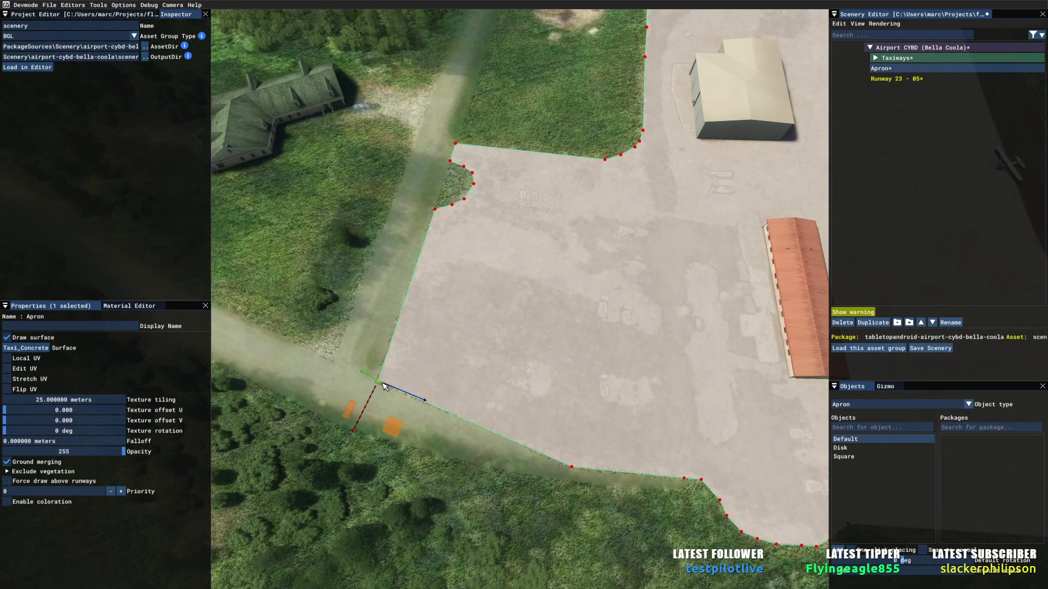
Add a point on the apron's lower edge and slide it along toward the dirt road.
right_click(438, 408)
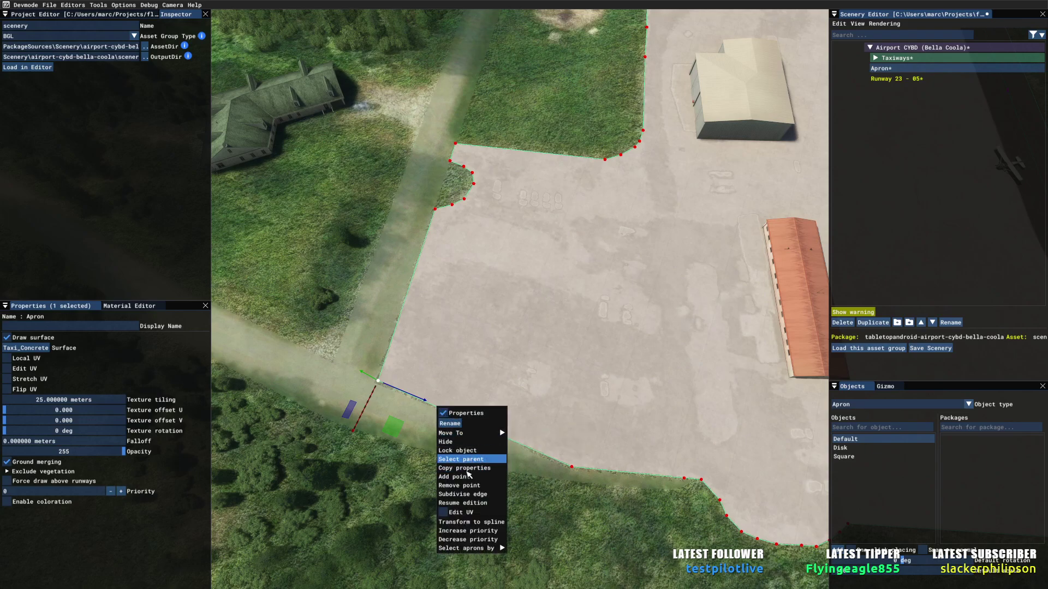
click(468, 477)
click(433, 406)
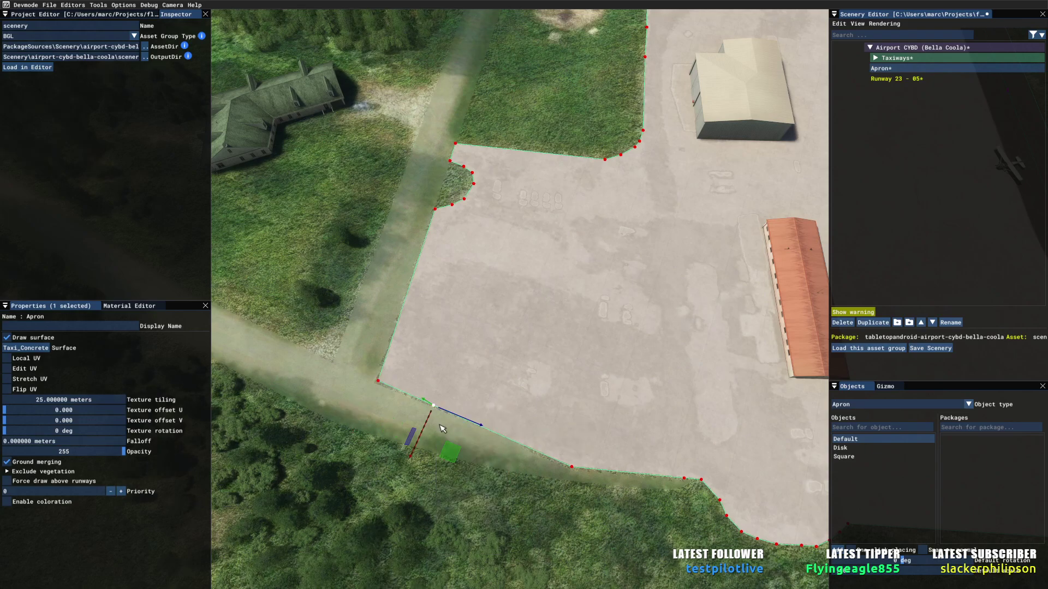
drag(456, 454, 385, 472)
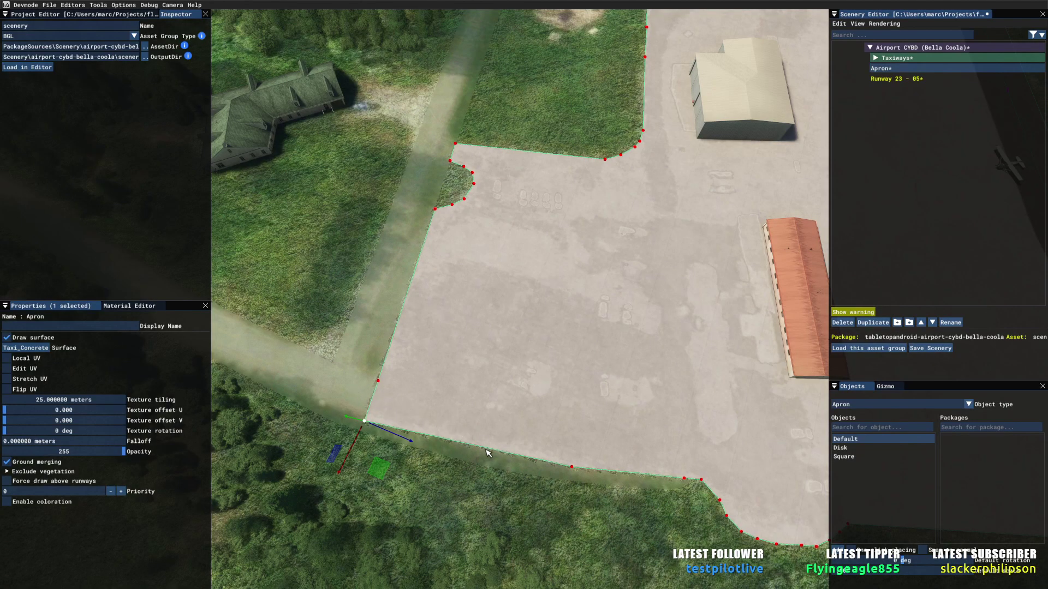
Look over the reshaped apron corner from several angles and save the scenery.
key(s)
key(a)
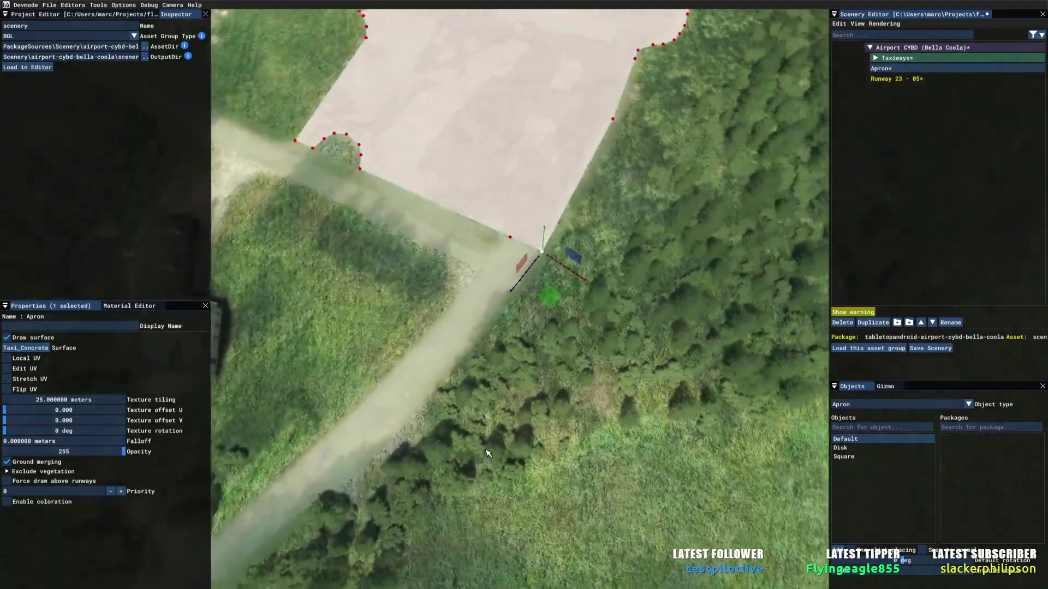
key(w)
key(s)
key(w)
key(a)
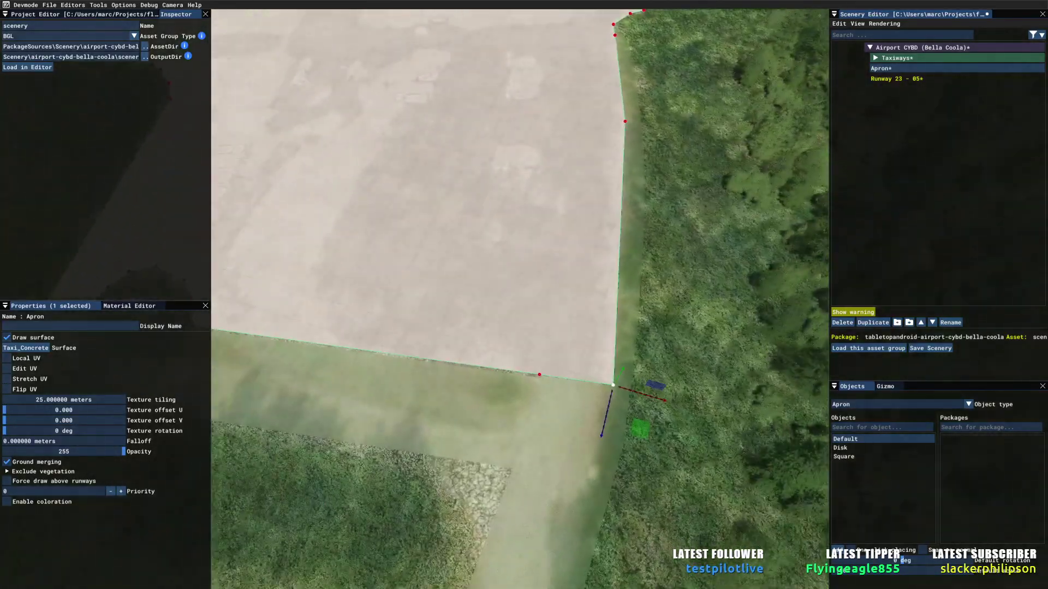
key(d)
key(w)
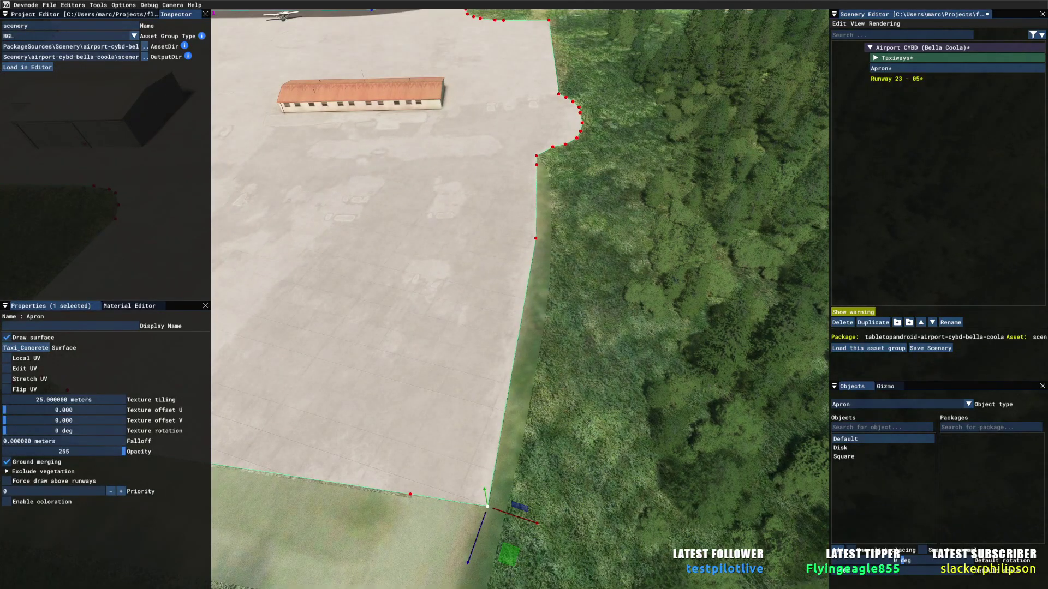
key(ctrl+s)
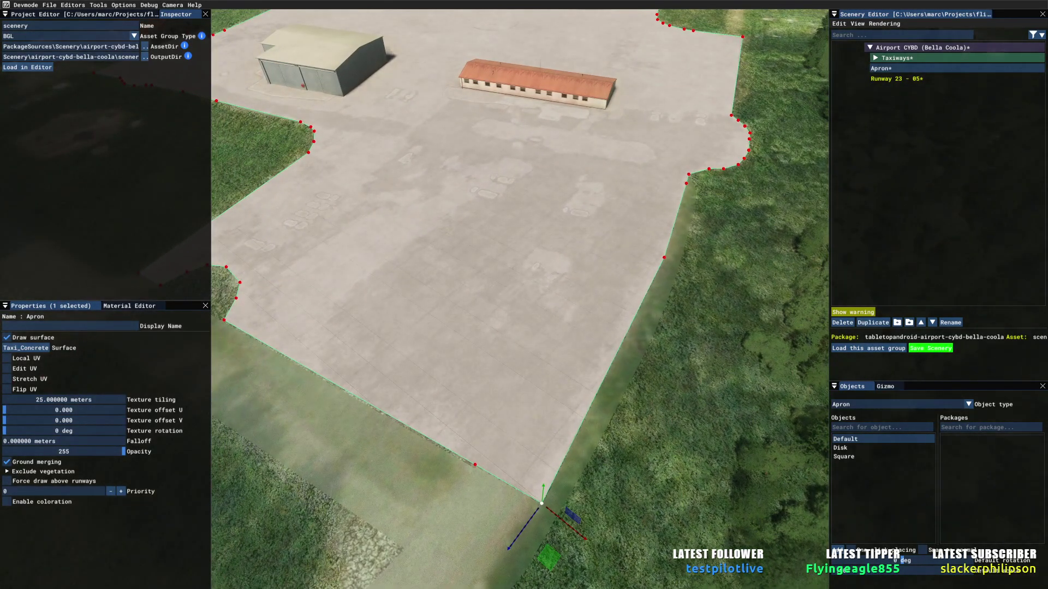
key(s)
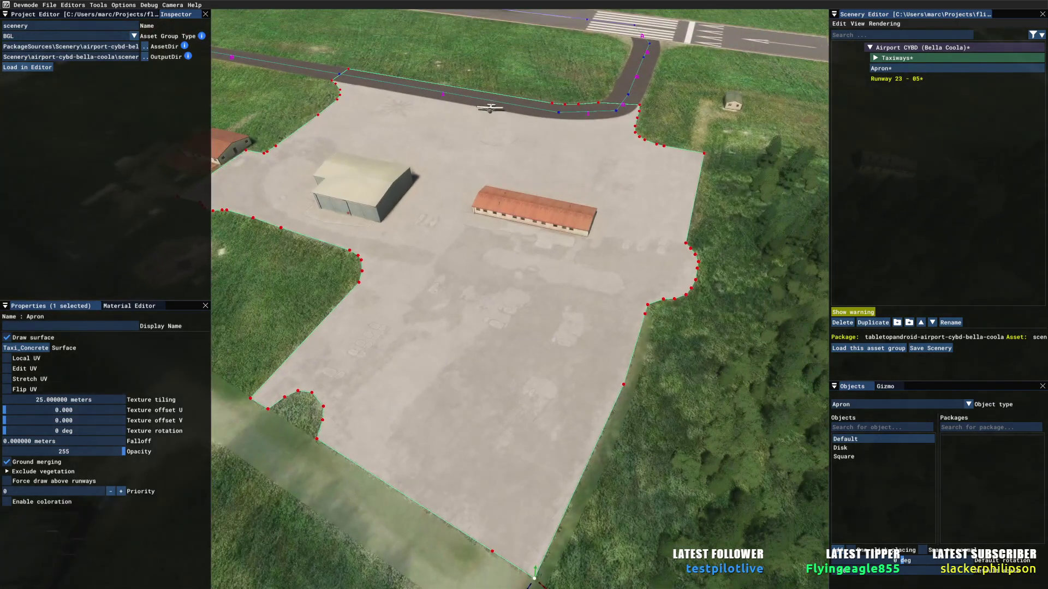
key(d)
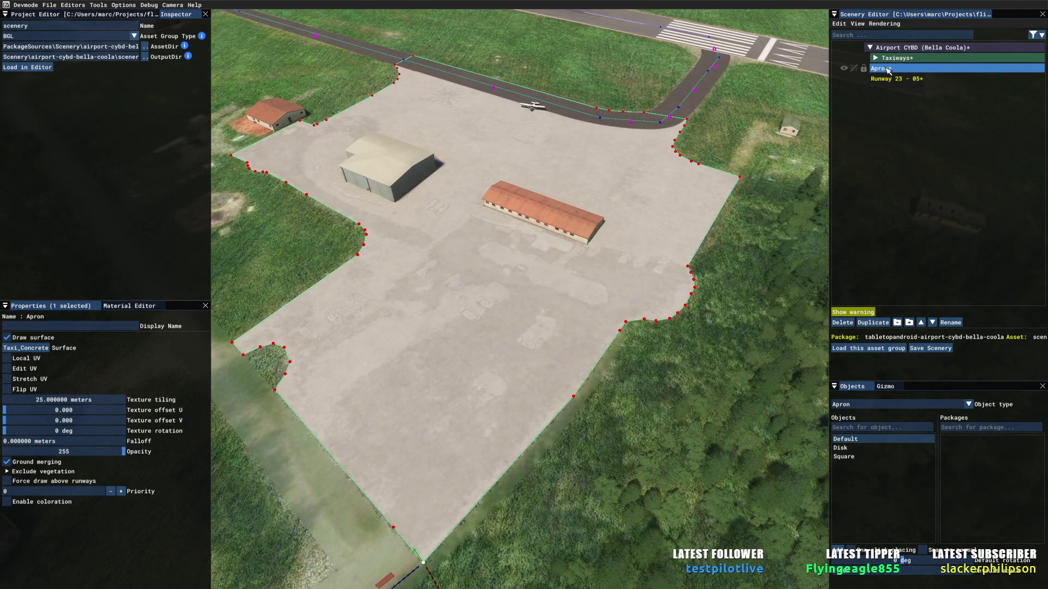
Wrap the apron in a new group named Aprons, moved above the runway, and save.
click(897, 323)
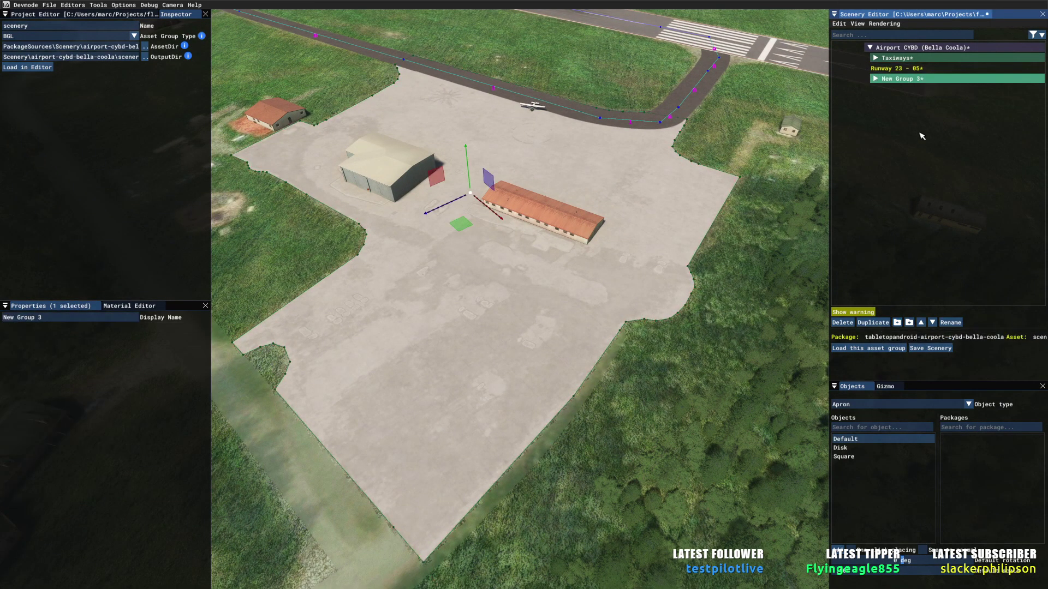
click(921, 323)
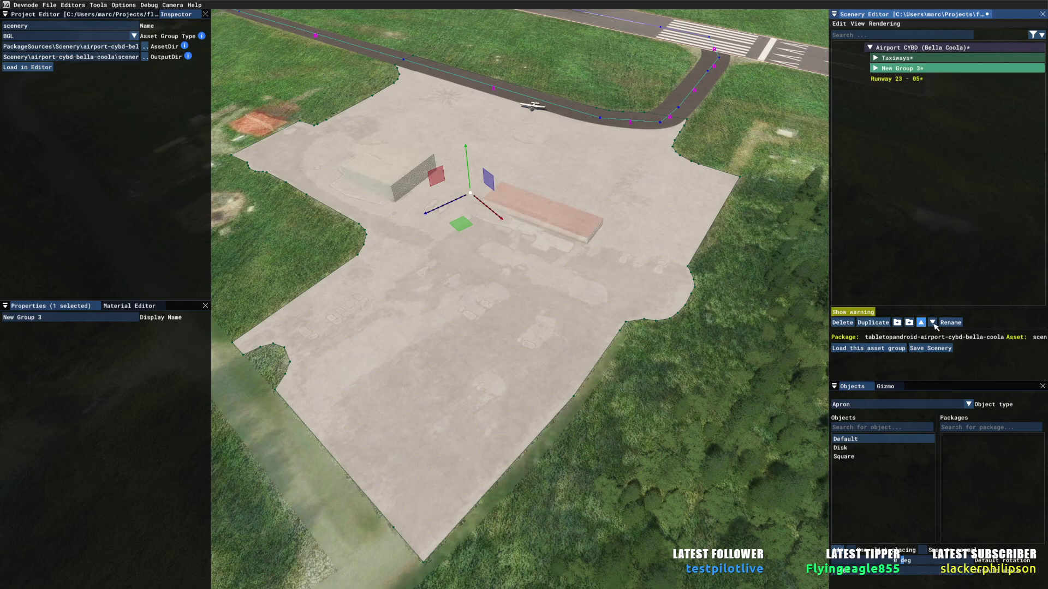
click(951, 323)
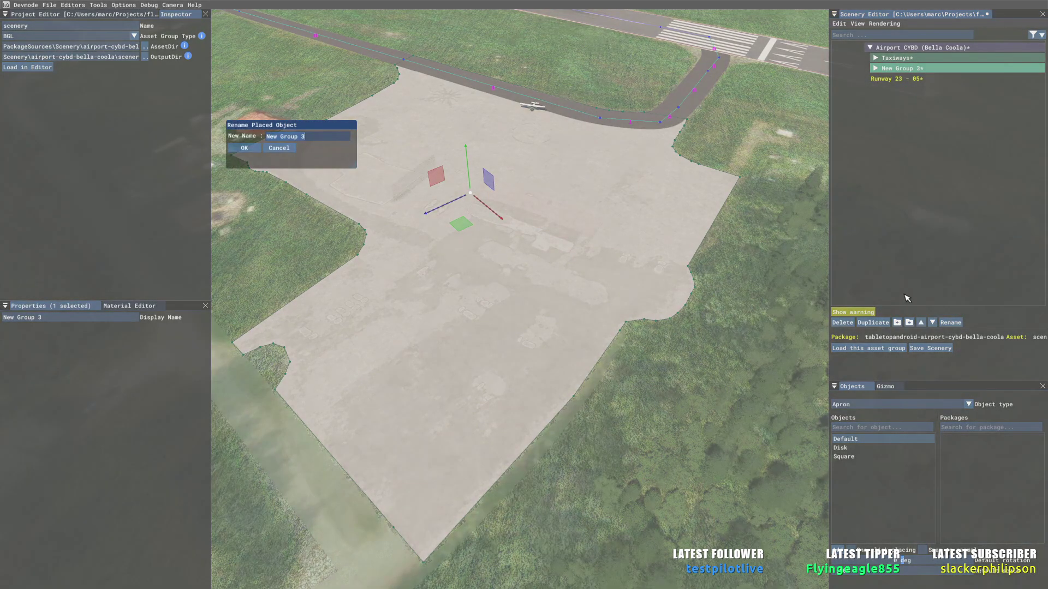
text(aPRO)
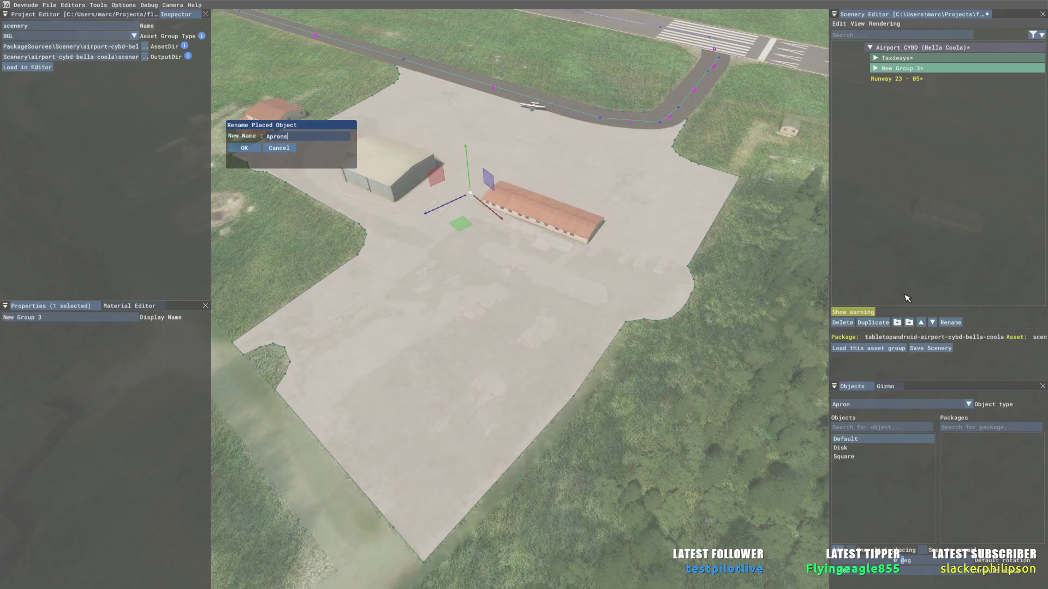
key(Return)
key(ctrl+s)
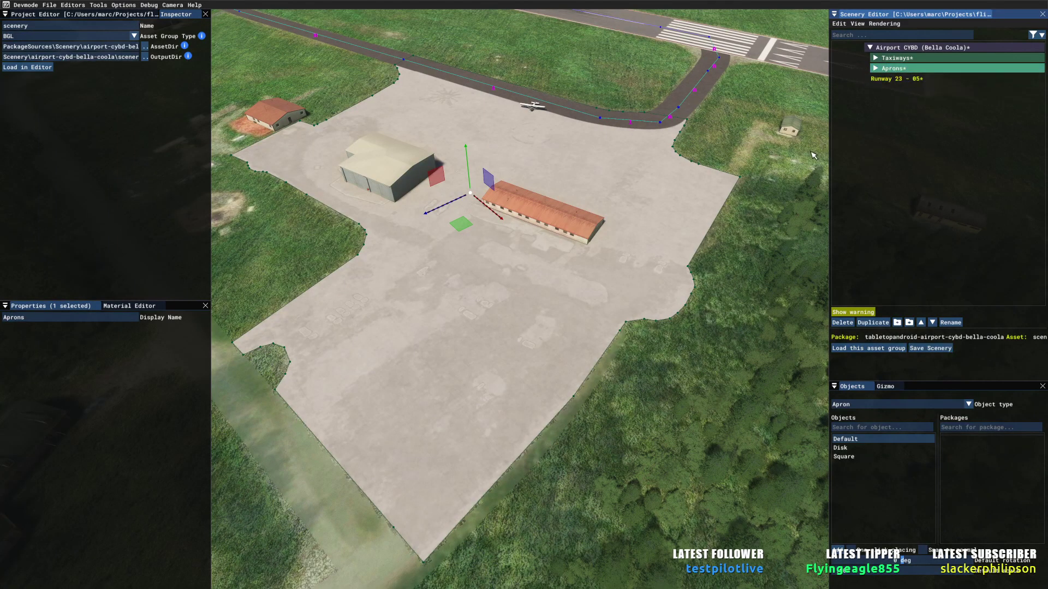
Fly the view over the apron, then switch to the Google Maps satellite view.
key(d)
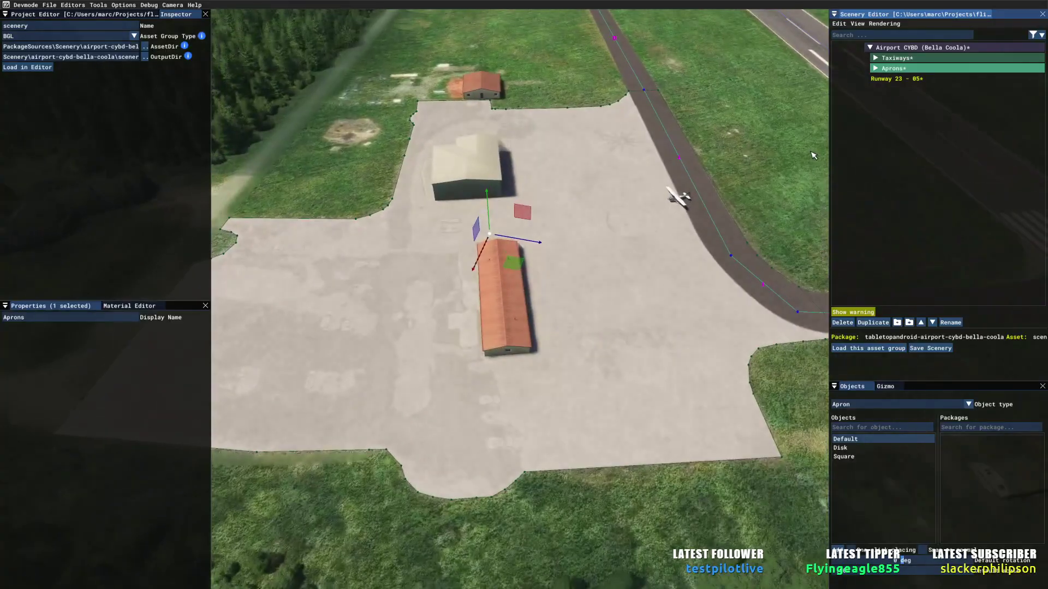
key(d)
key(w)
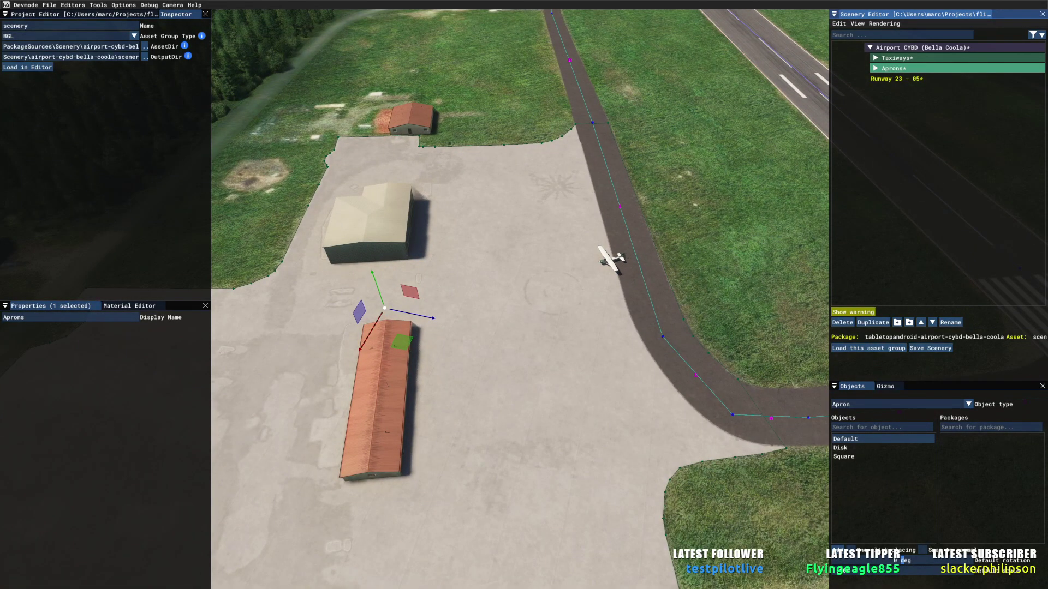
key(alt+Tab)
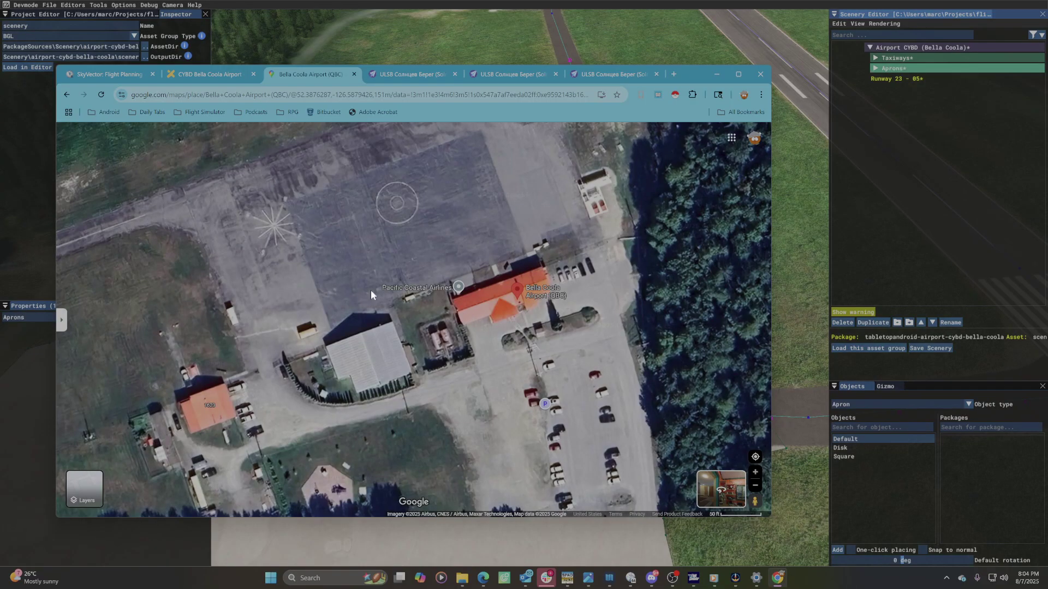
Pan the satellite view toward Phoenix Rd and north of Bella Coola's terminal.
drag(286, 306, 342, 273)
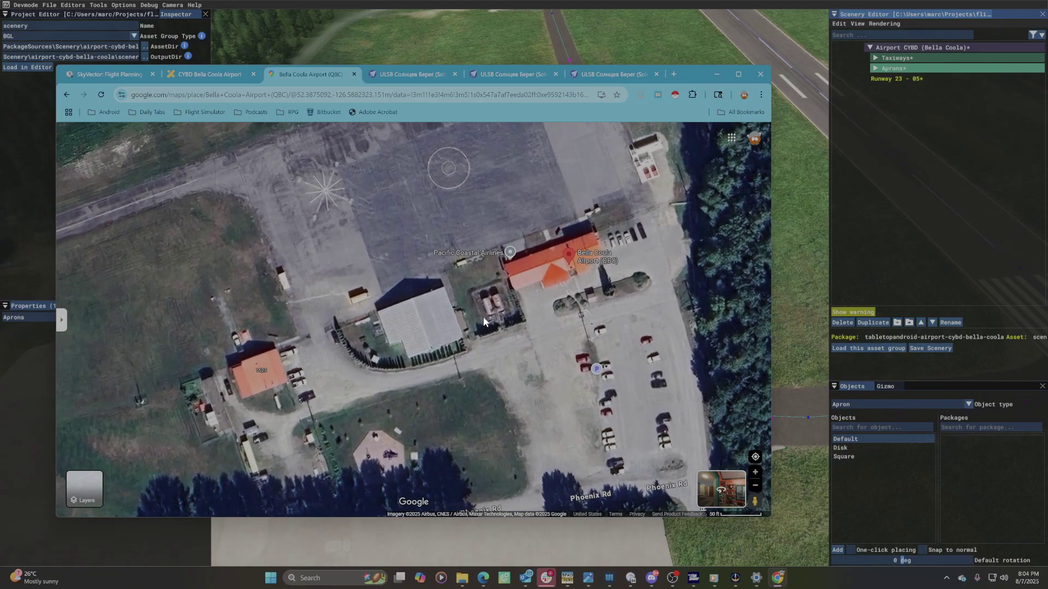
drag(543, 356, 568, 376)
drag(546, 263, 551, 310)
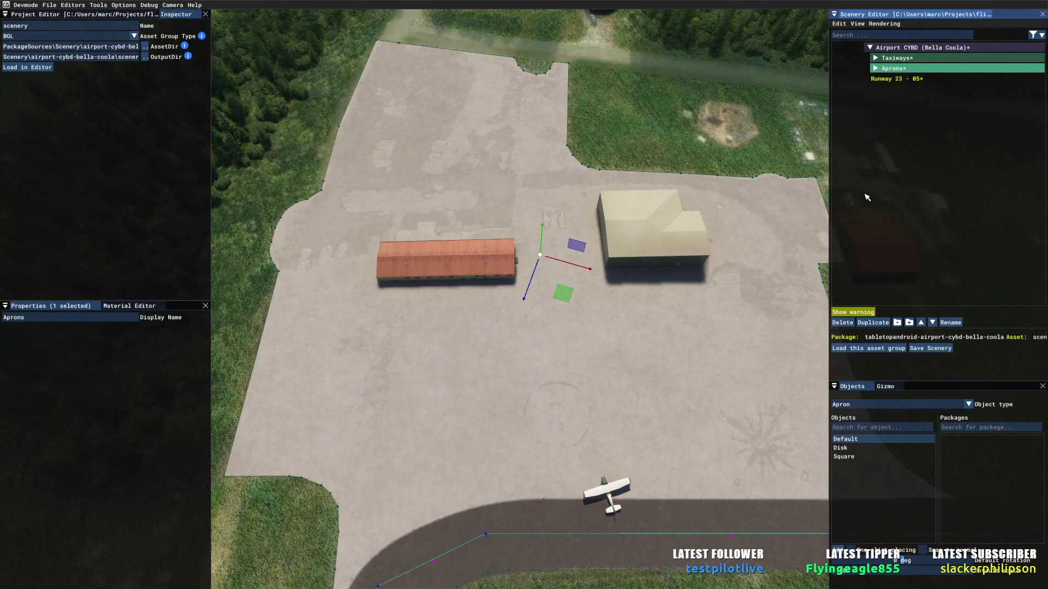
Rename the apron in the Aprons group to 'Base Apron', save, and hide it.
click(875, 68)
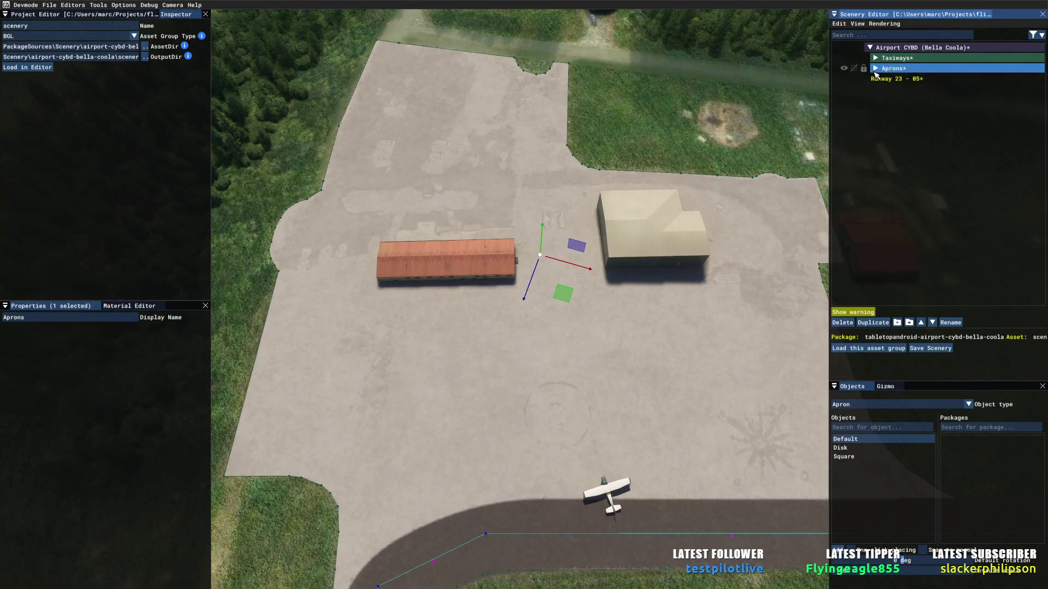
click(901, 80)
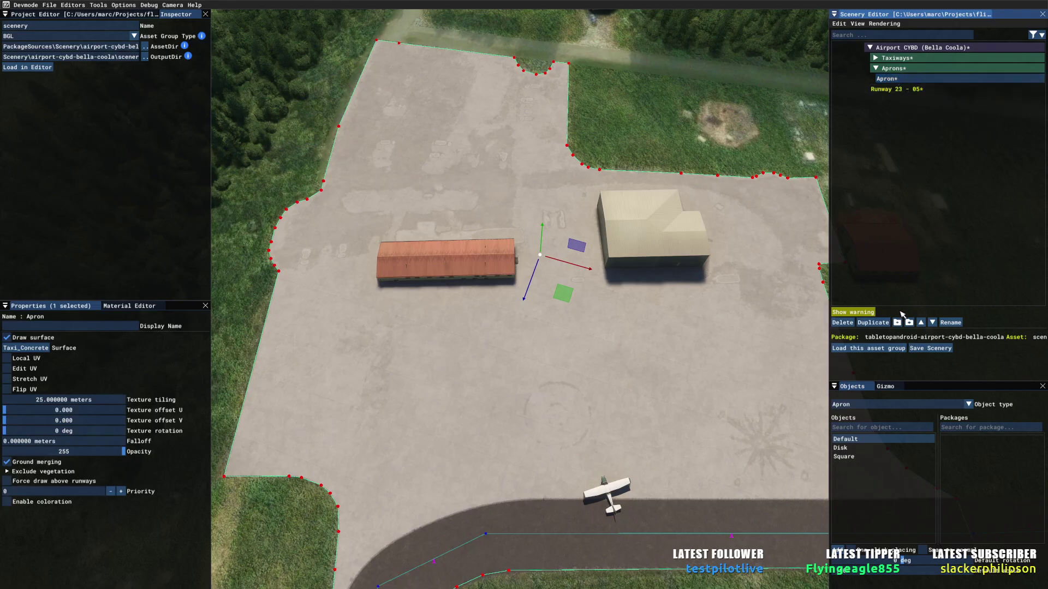
click(951, 322)
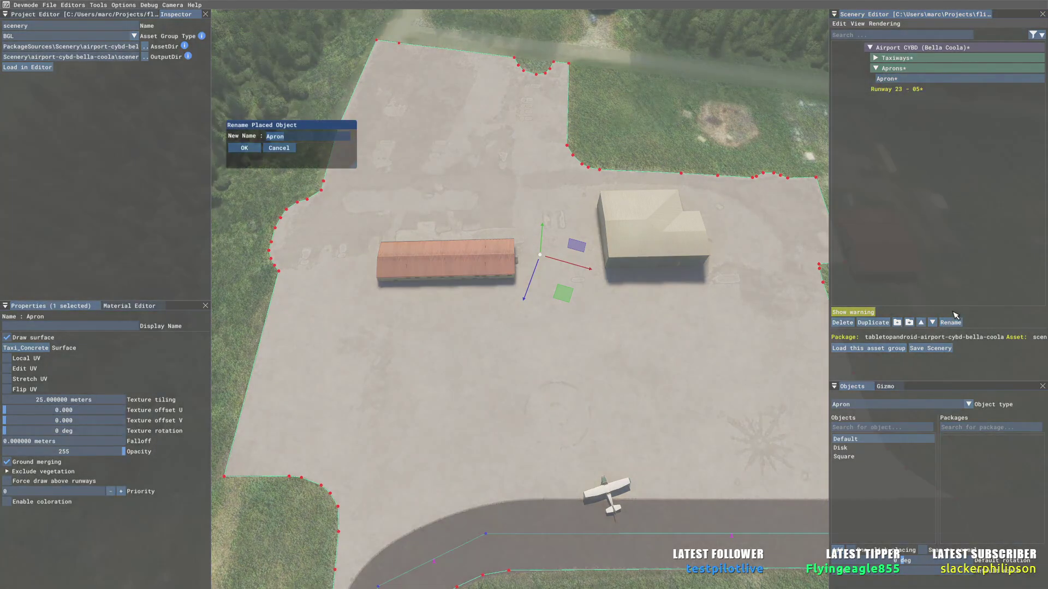
text(Base Apron)
key(Return)
key(ctrl+s)
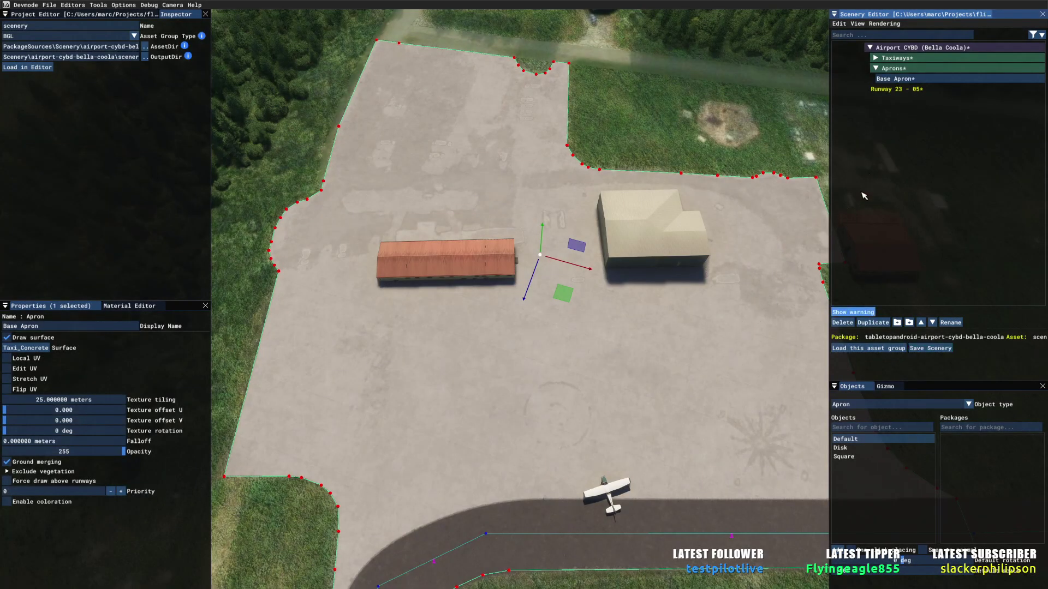
click(850, 80)
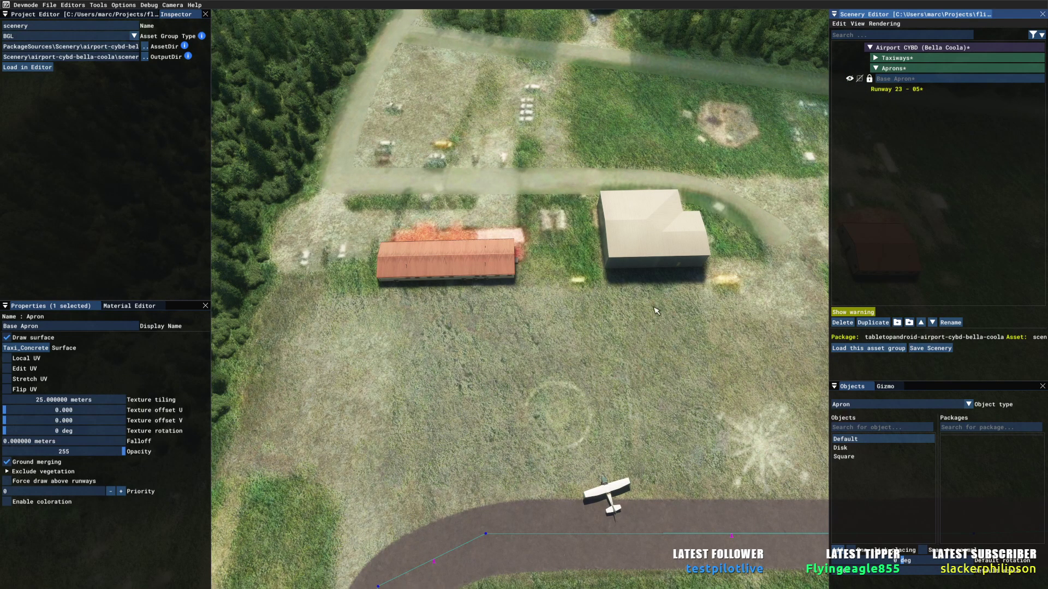
Place a disk-shaped apron, delete it, and place a square apron instead.
click(854, 450)
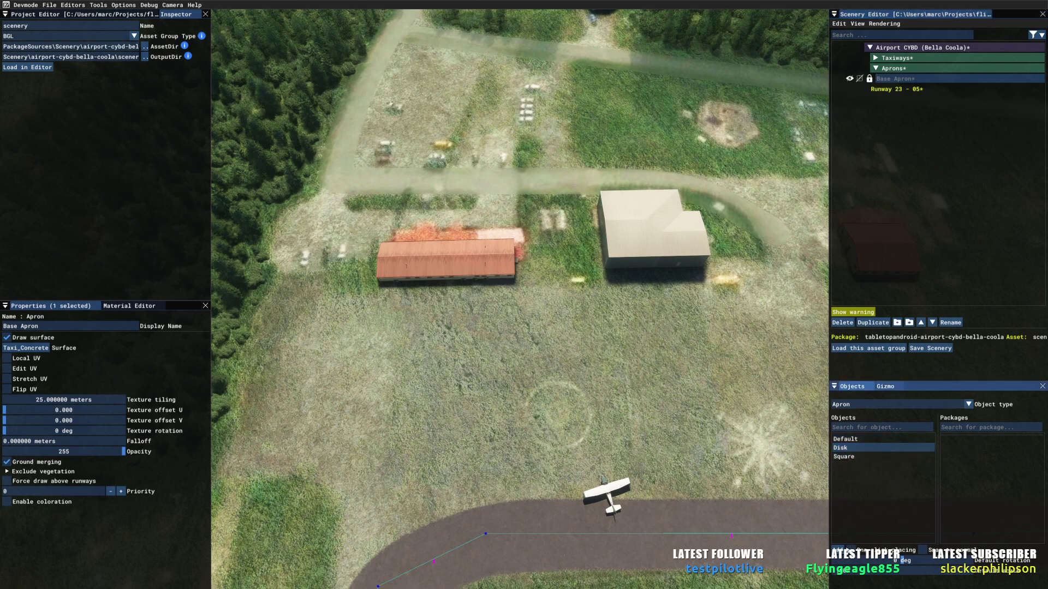
click(836, 550)
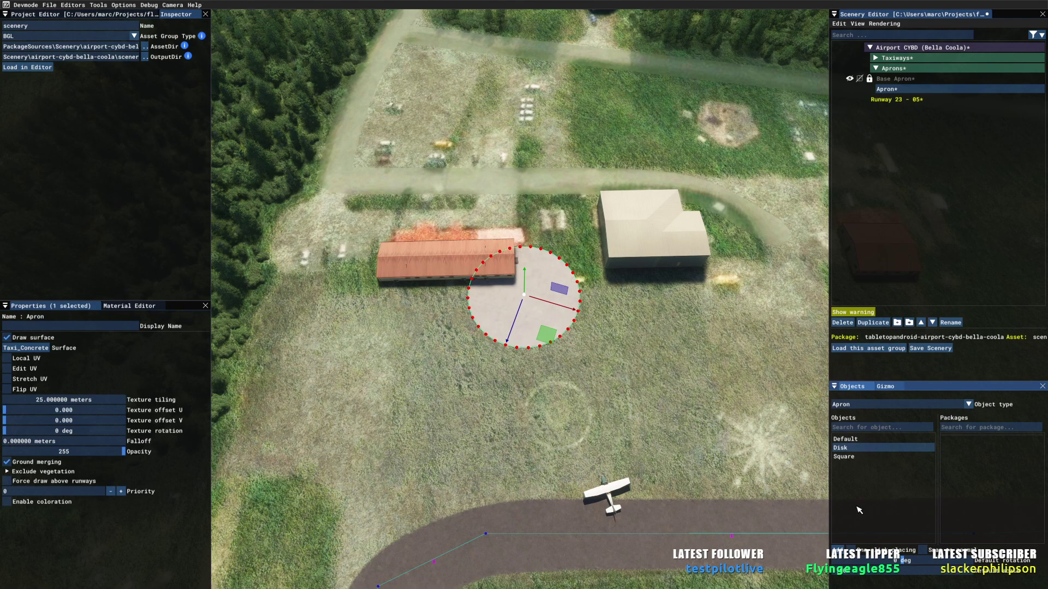
key(Delete)
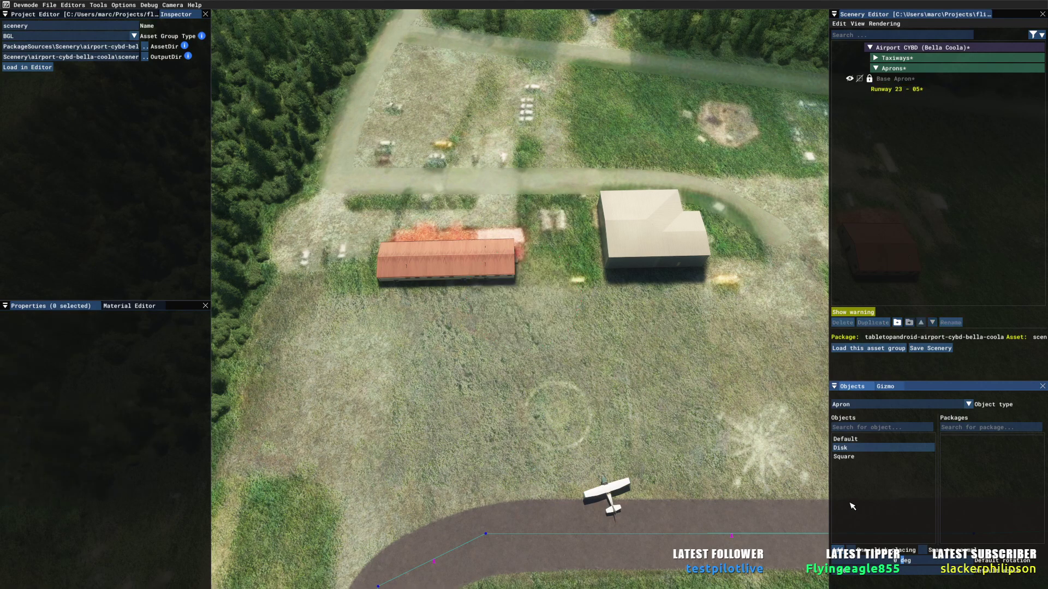
click(890, 78)
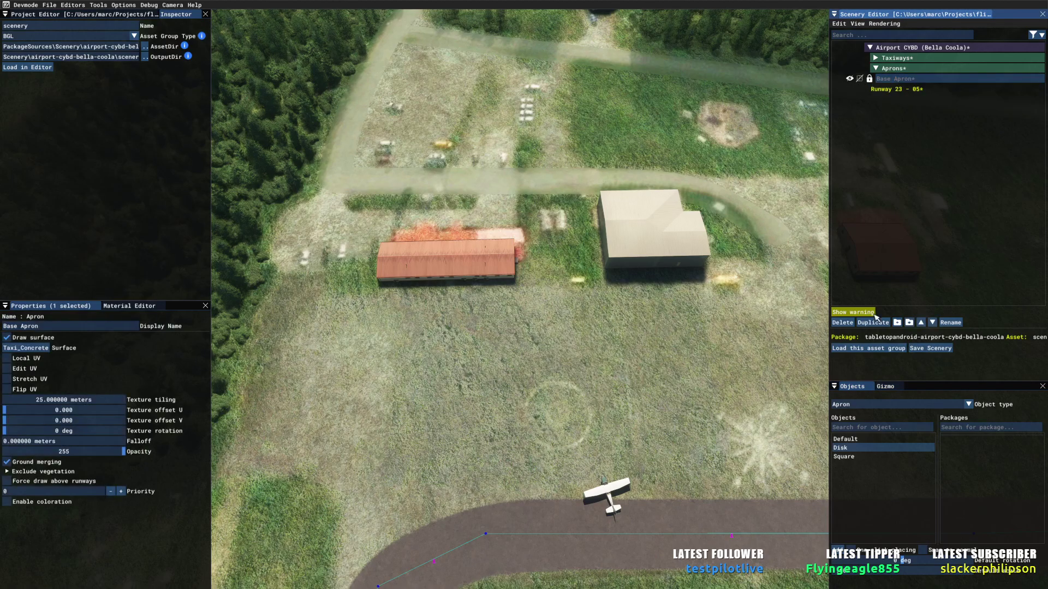
click(849, 458)
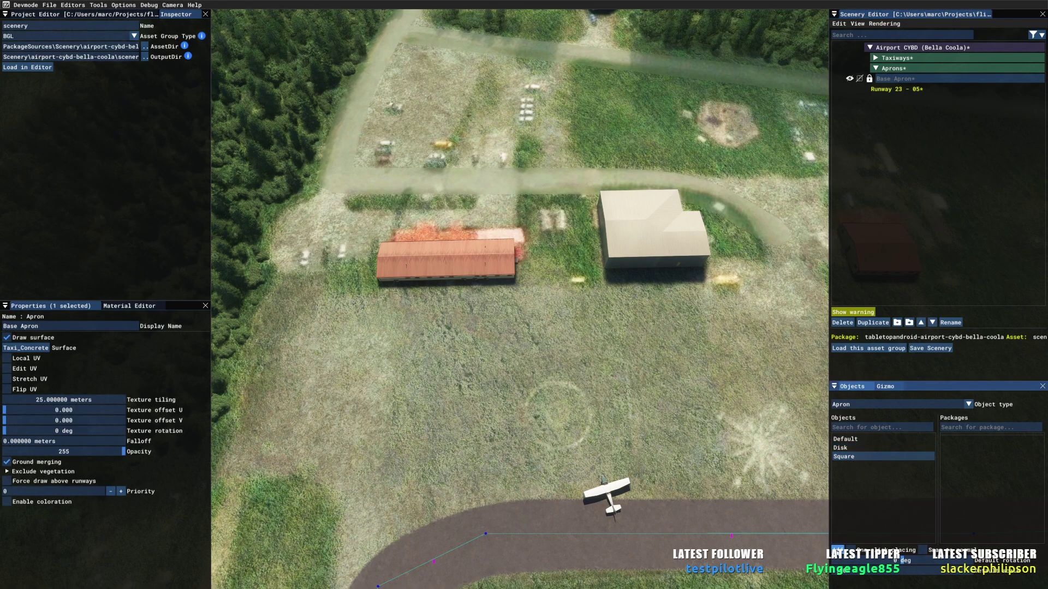
click(836, 550)
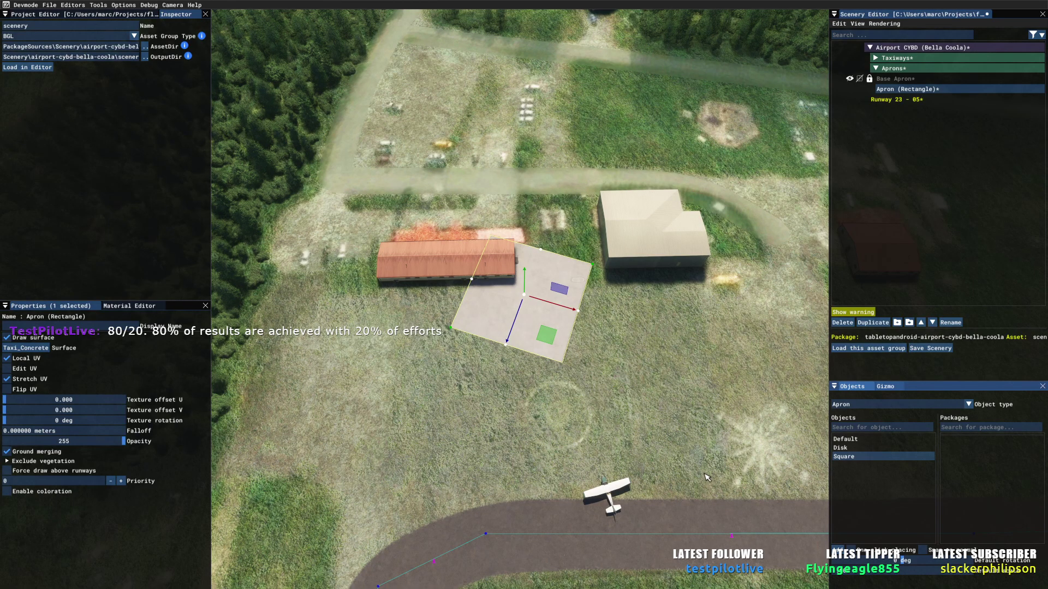
Shift and rotate the apron, then stretch its right, bottom and top edges over the grass before the hangars.
drag(550, 341, 483, 385)
key(space)
key(space)
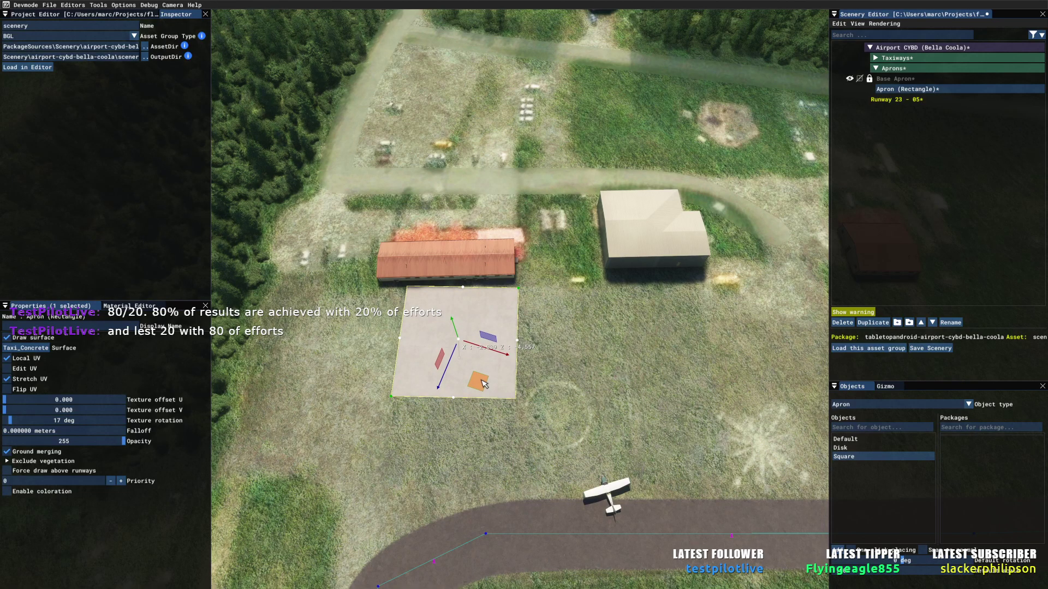
click(517, 340)
drag(542, 377, 741, 392)
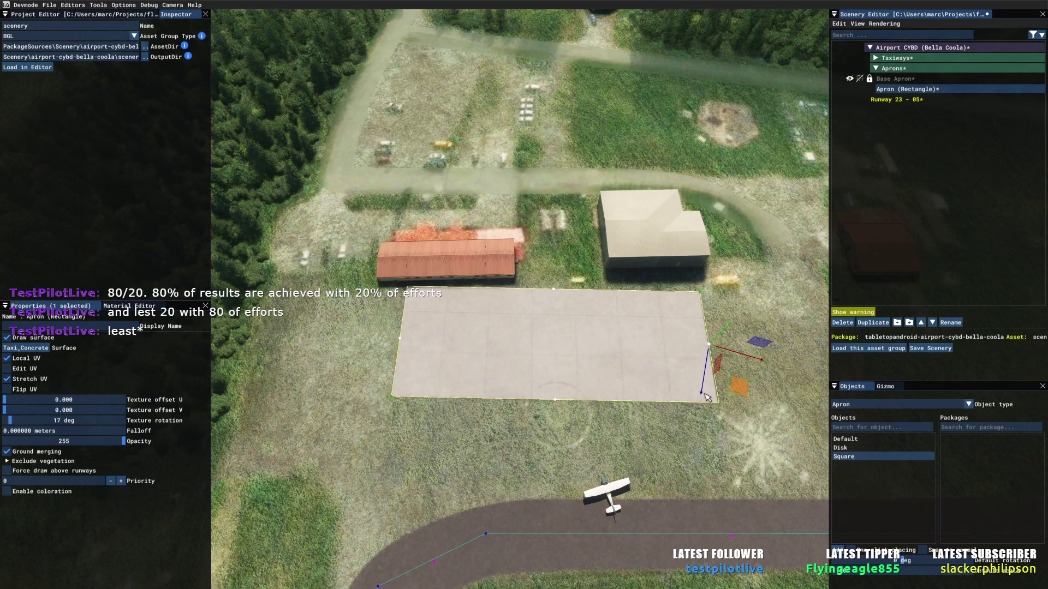
click(555, 401)
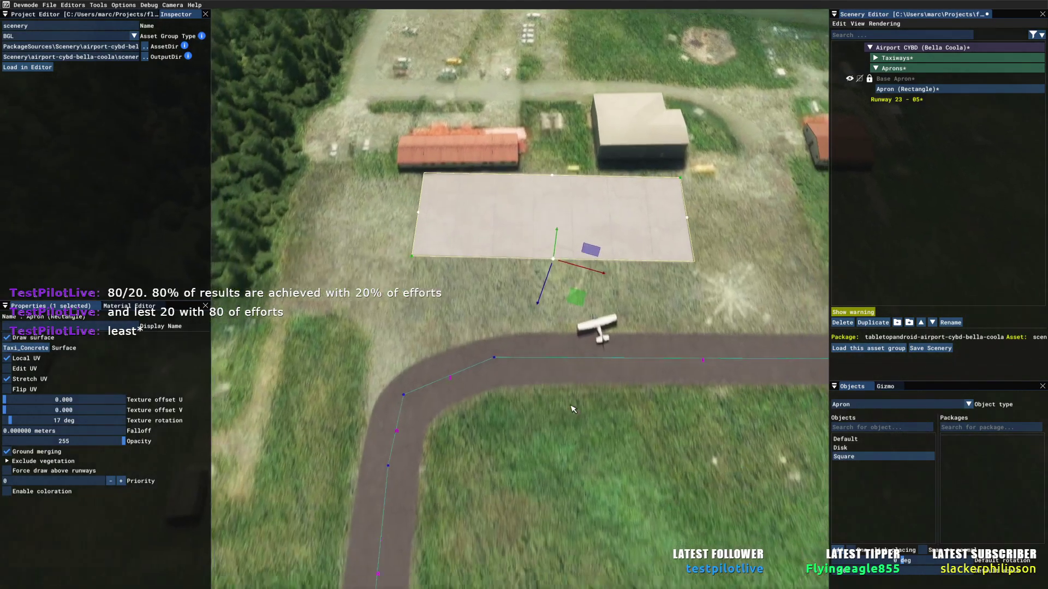
drag(577, 285, 572, 328)
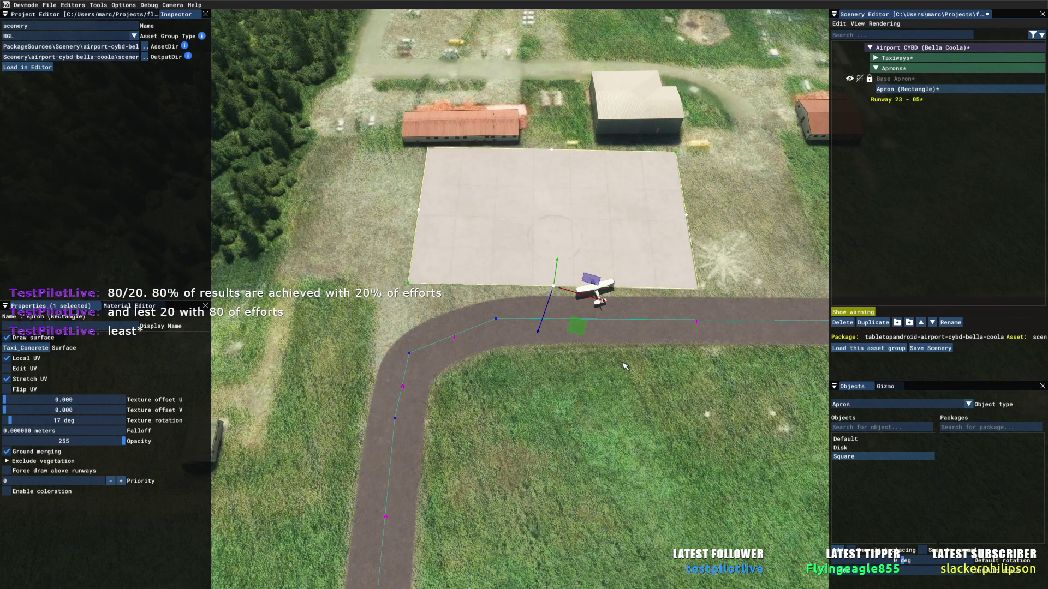
key(w)
click(555, 383)
drag(578, 424, 585, 413)
Toggle Base Apron's visibility on and off to compare coverage, then save the scenery.
key(s)
key(w)
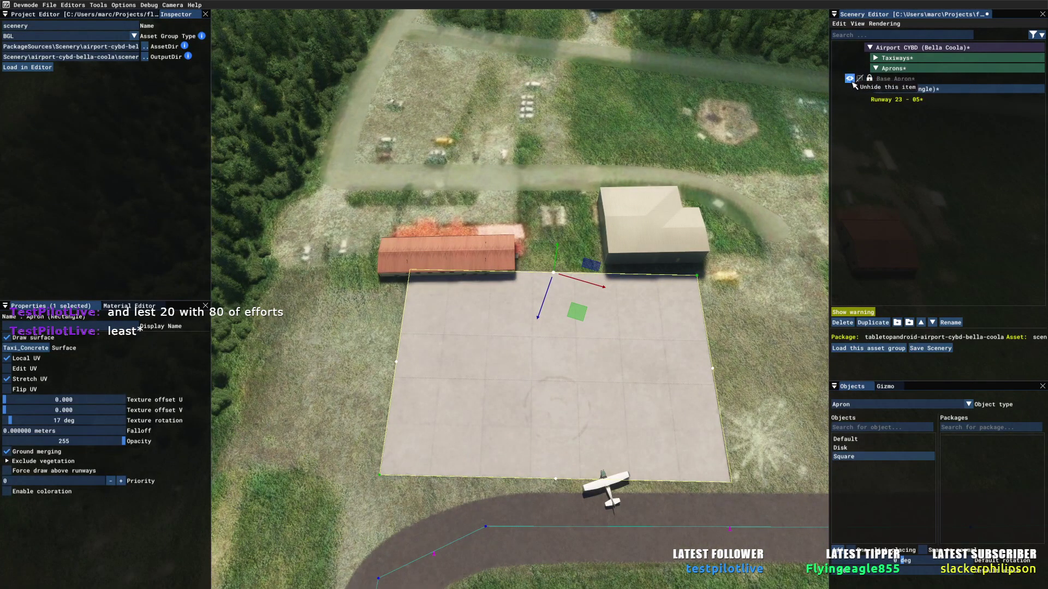
click(854, 84)
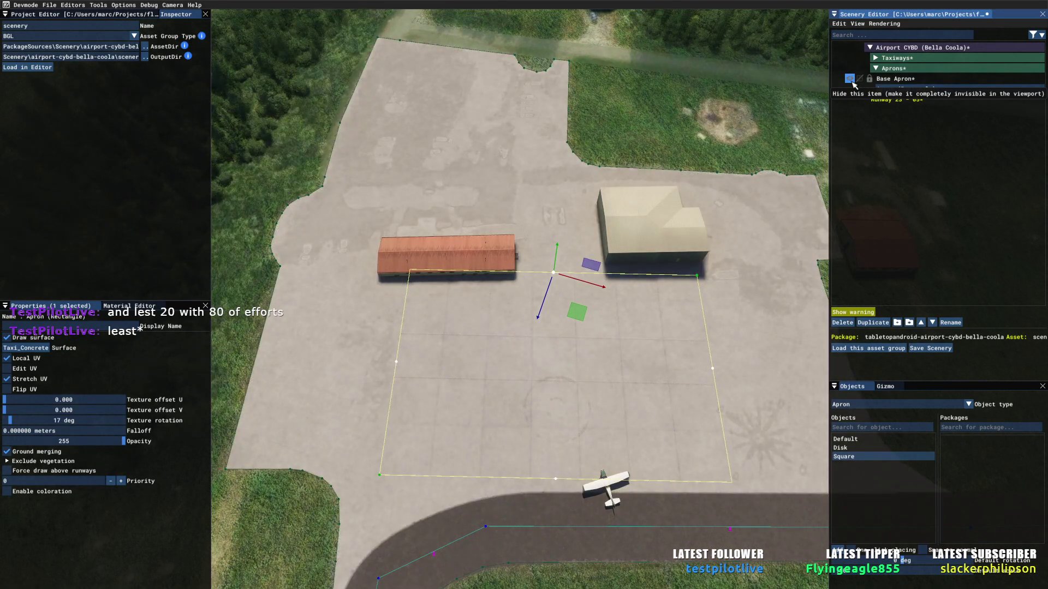
click(853, 82)
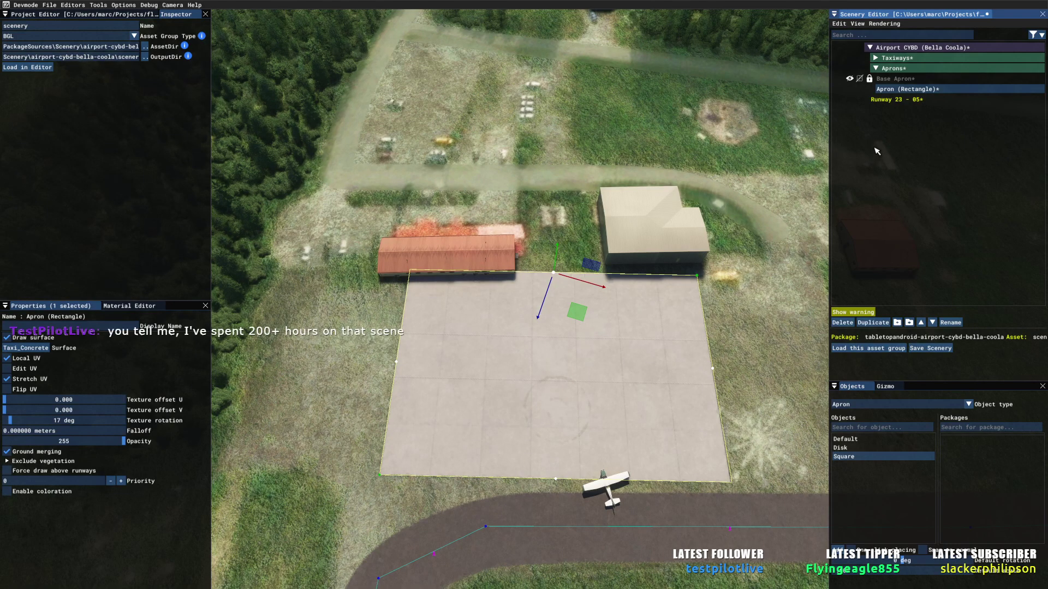
key(ctrl+s)
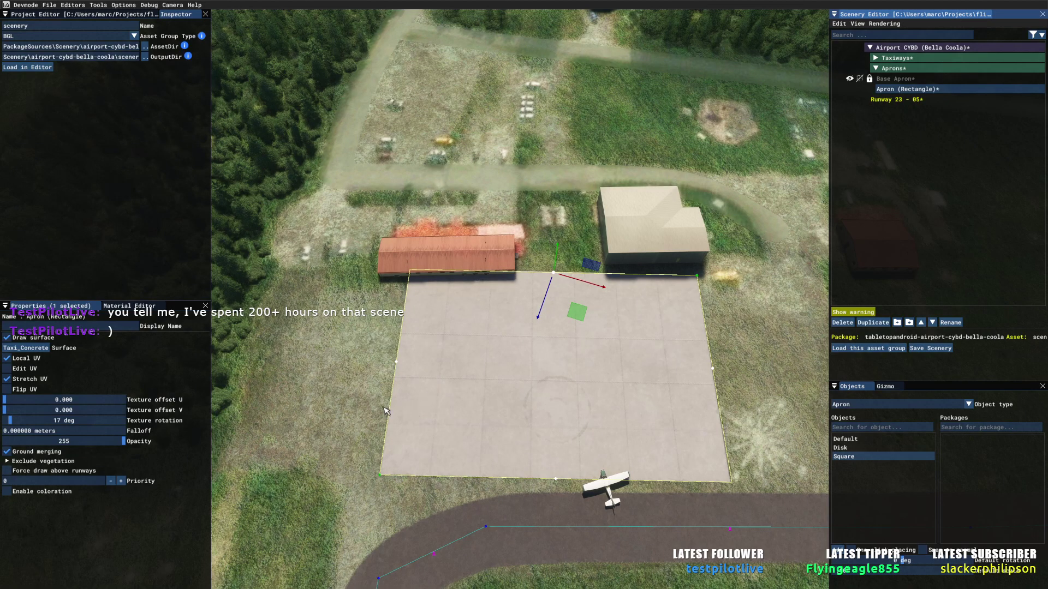
Browse asphalt materials with texture previews and try Asphalt_Generic03_Cracked on the apron.
click(50, 350)
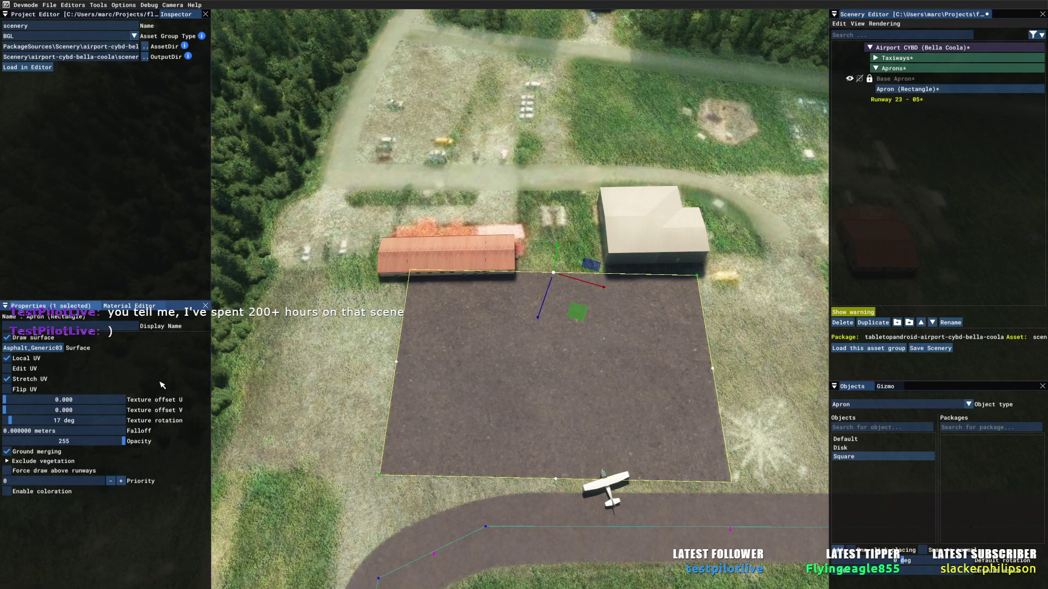
click(129, 306)
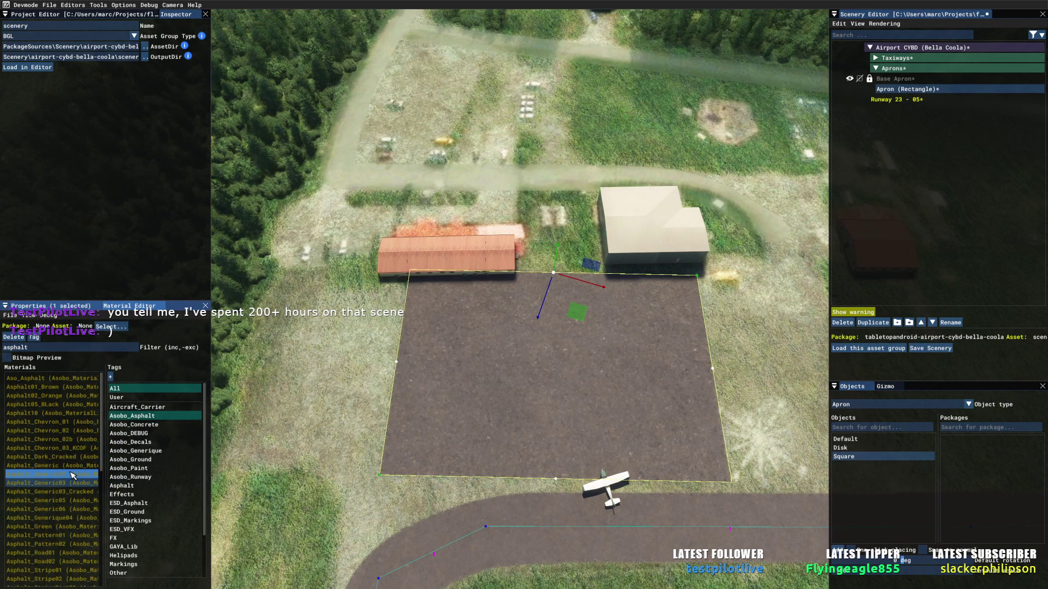
click(7, 358)
mouse_move(55, 464)
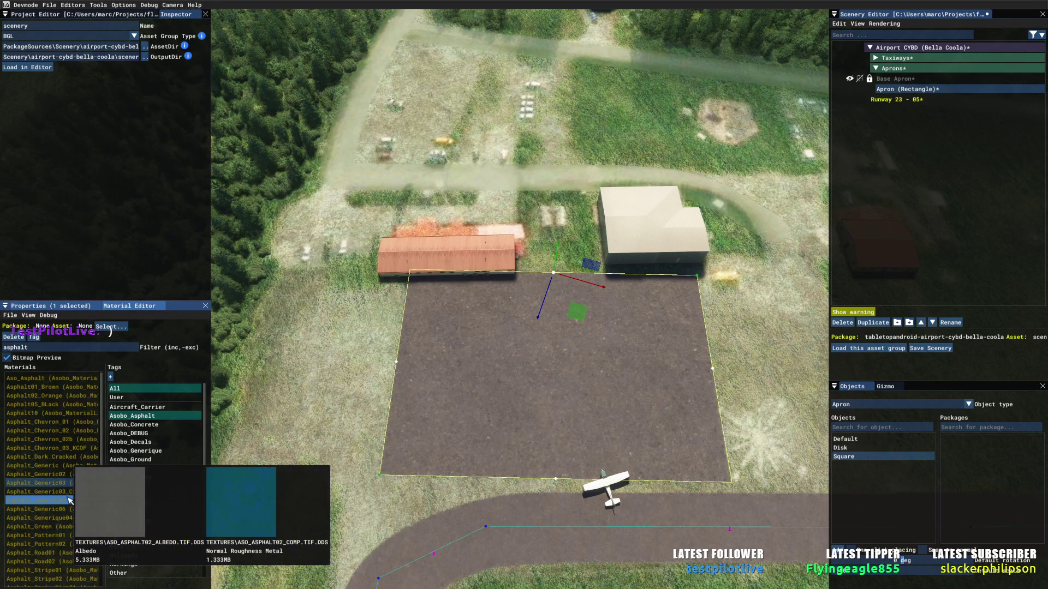
click(72, 493)
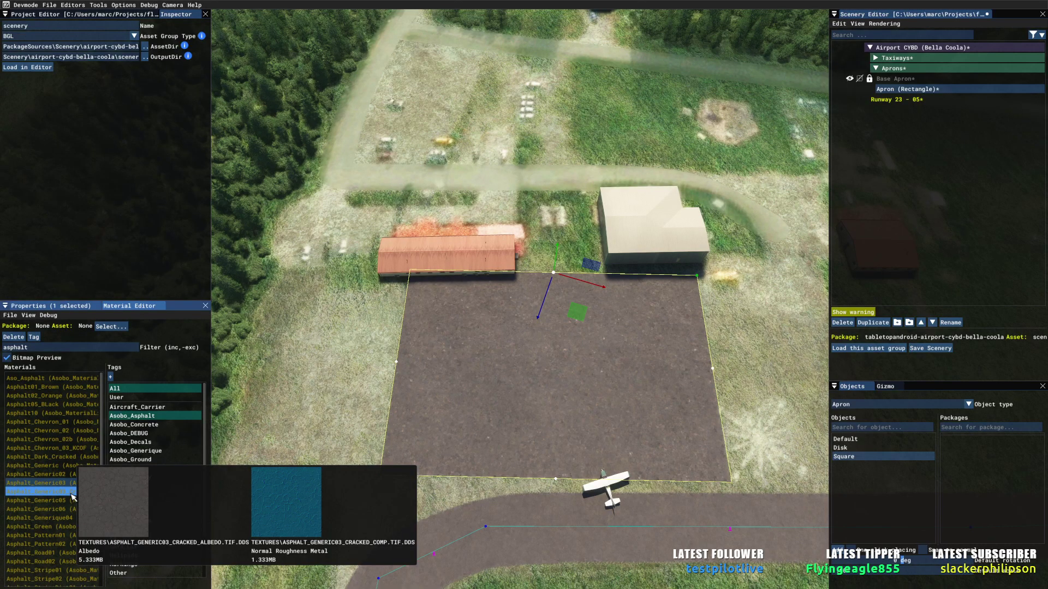
click(44, 307)
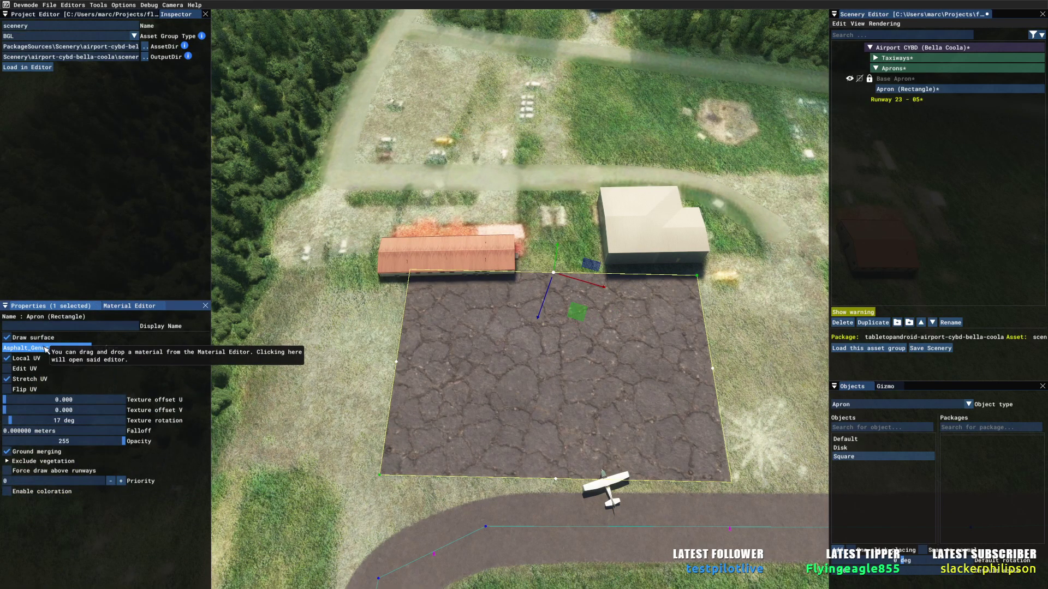
Drop Asphalt_Generic05 onto the apron's Surface field and unhide Base Apron.
click(127, 306)
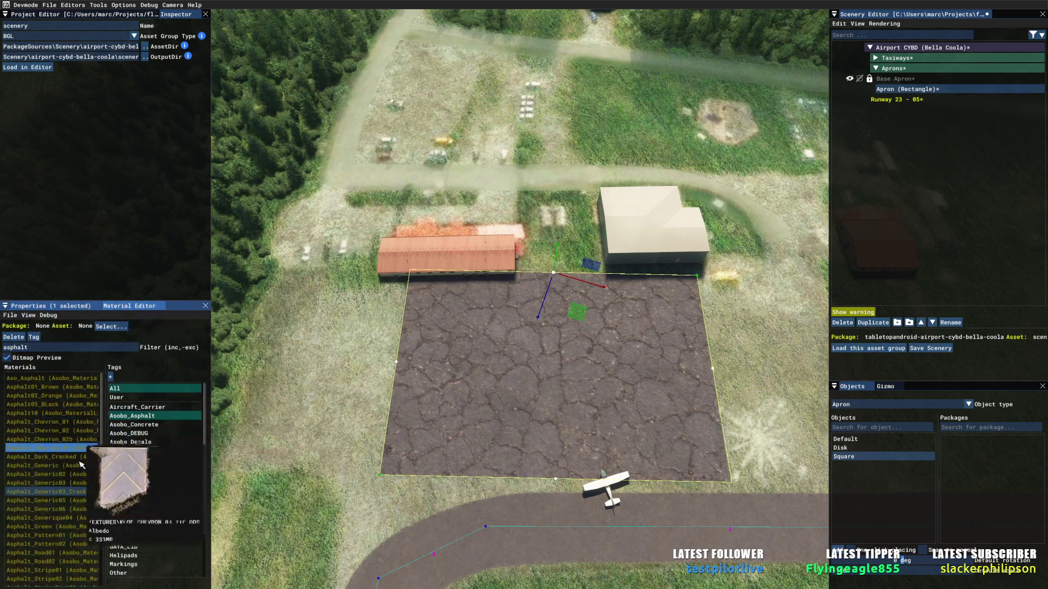
click(70, 499)
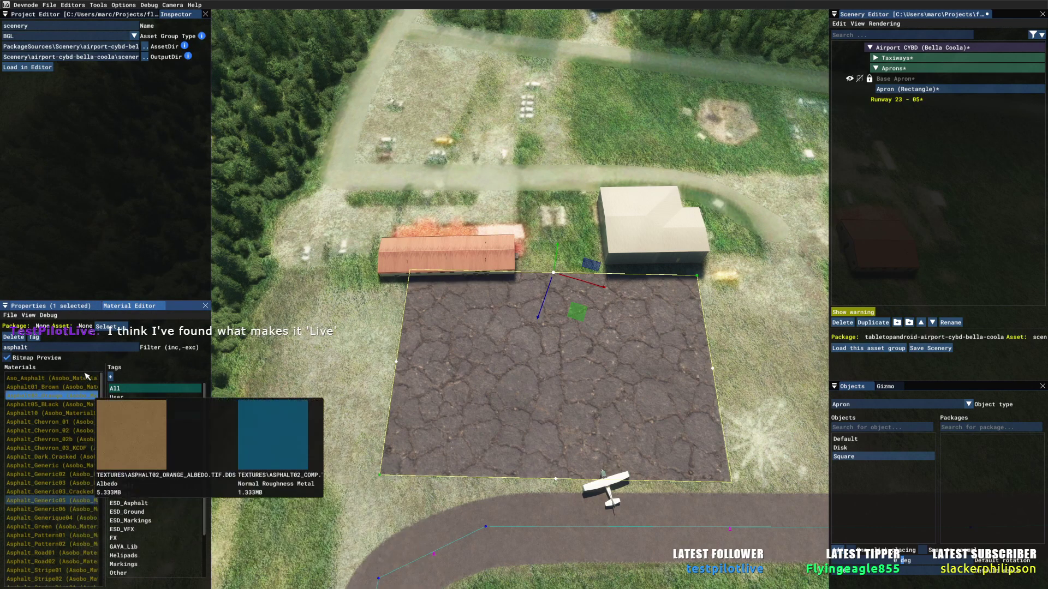
drag(69, 320, 61, 349)
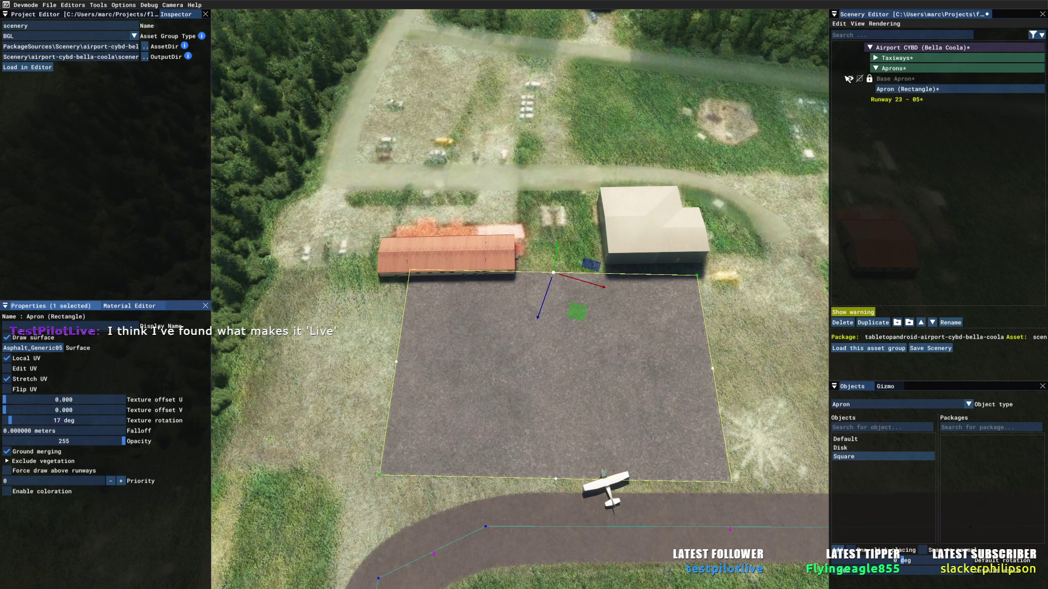
click(849, 79)
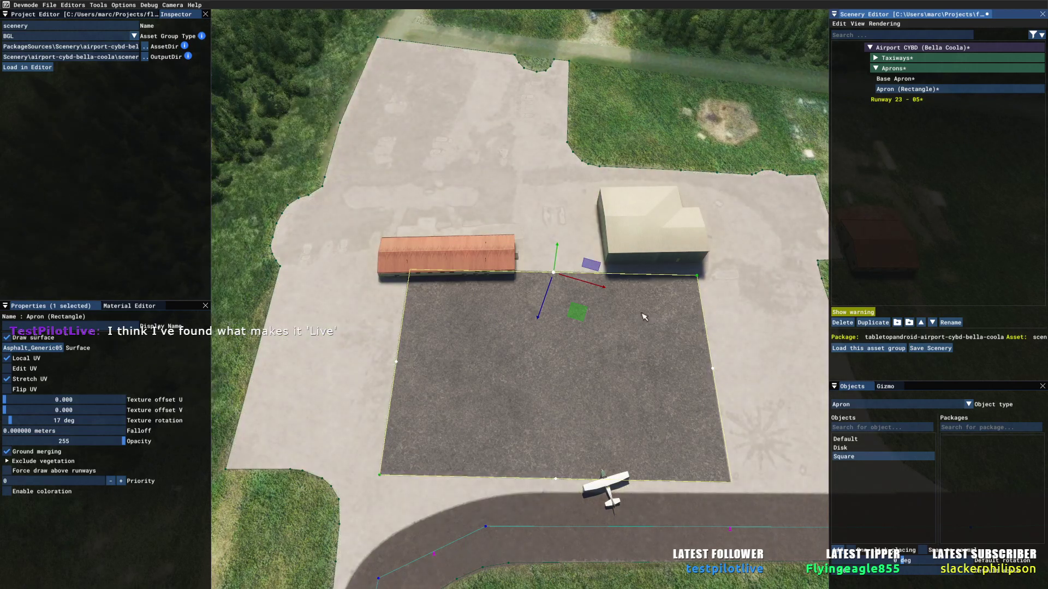
Select Runway 23 - 05, save the scenery, and check the airport in Google Maps' satellite view.
click(891, 100)
key(ctrl+s)
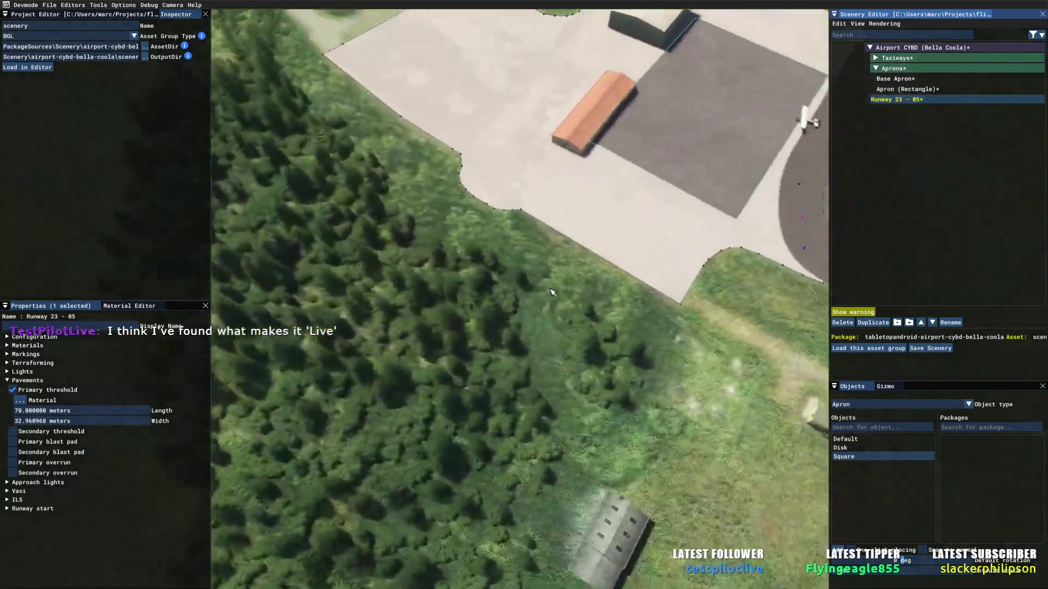
right_drag(551, 289, 551, 290)
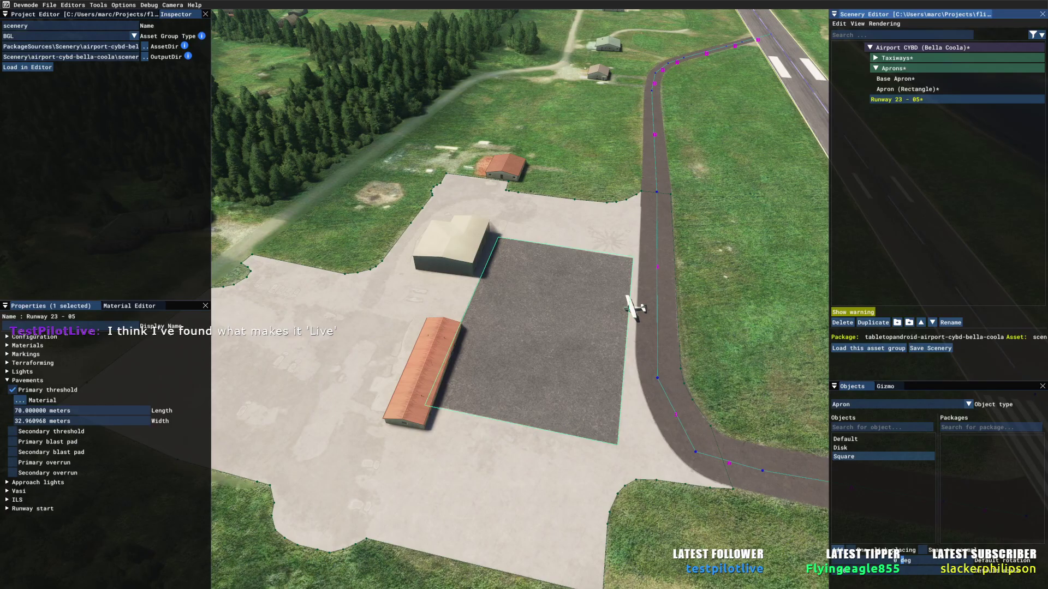
key(alt+Tab)
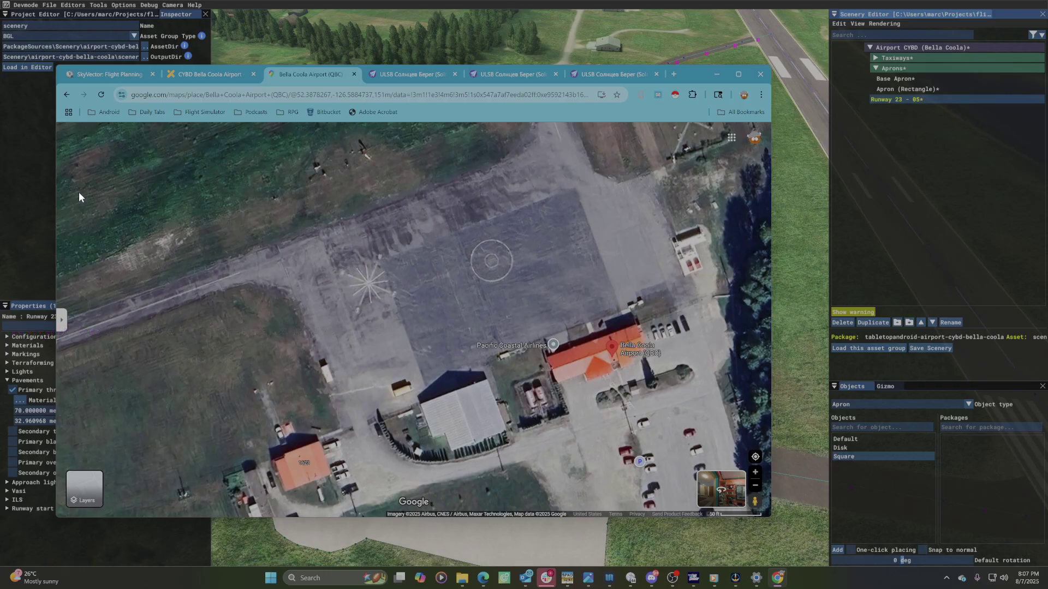
Back in the editor, select the Apron (Rectangle) and its right corner point.
click(39, 219)
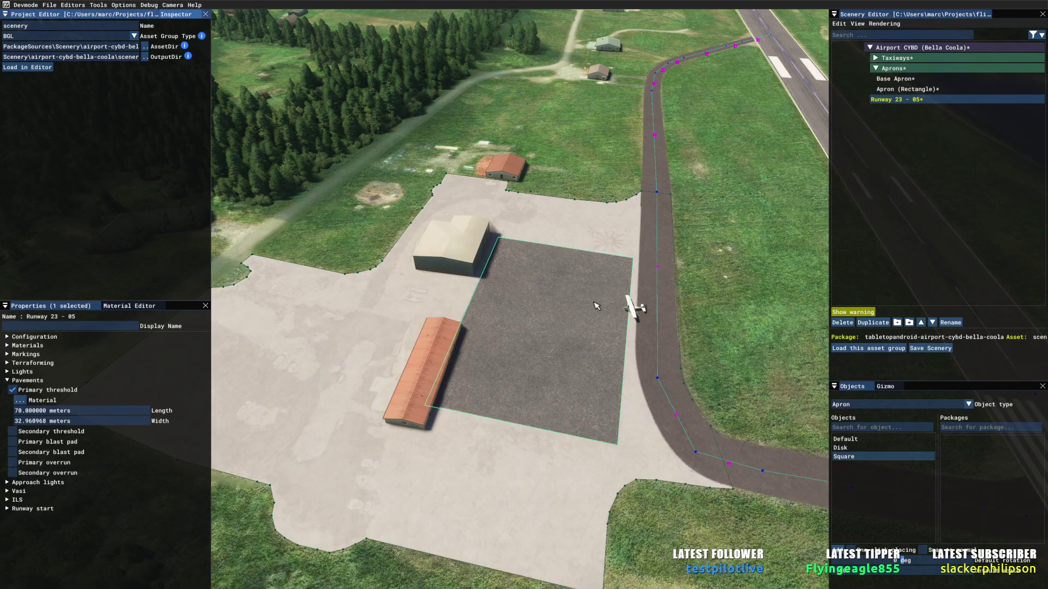
click(611, 349)
click(610, 348)
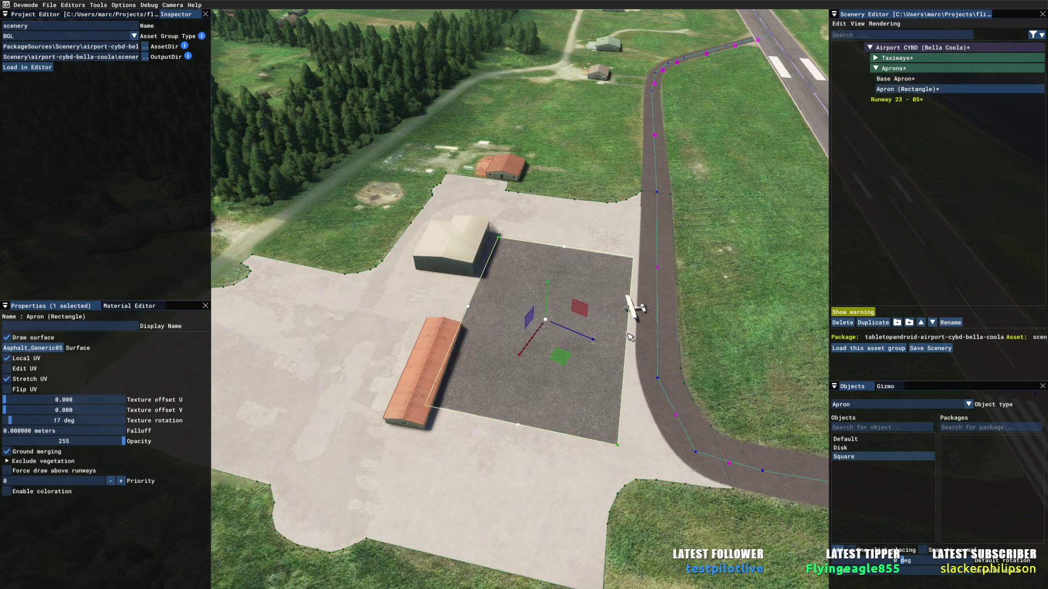
click(628, 335)
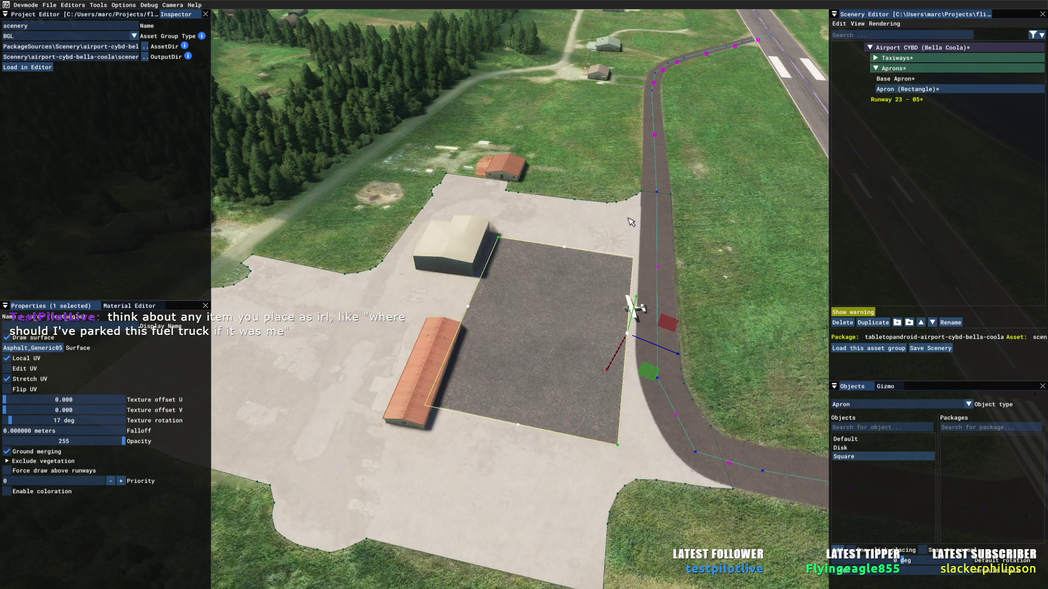
Deselect the apron, glance at Google Maps, and open Screenshot 2025-07-26 19.53.35.jpg in Photos.
click(732, 330)
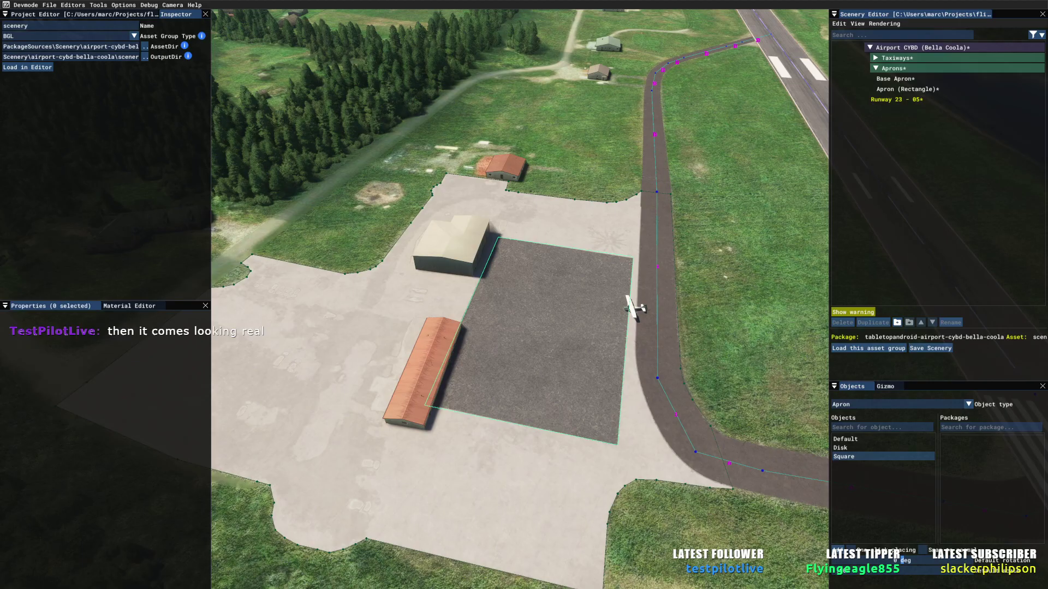
key(alt+Tab)
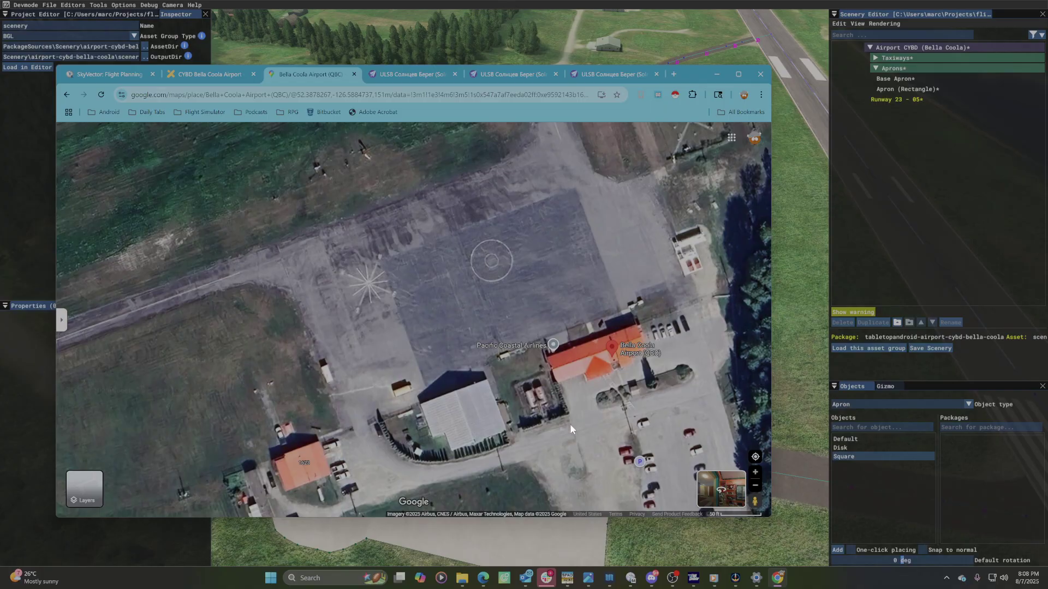
click(587, 578)
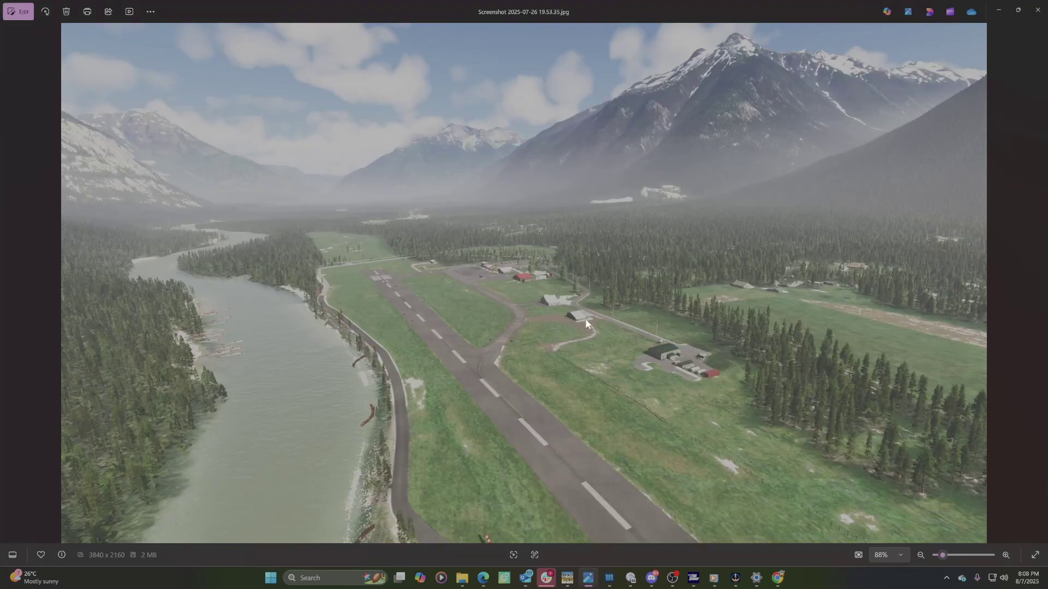
Step through three more Bella Coola screenshots in Photos, then return to the scenery editor.
key(Right)
key(Right)
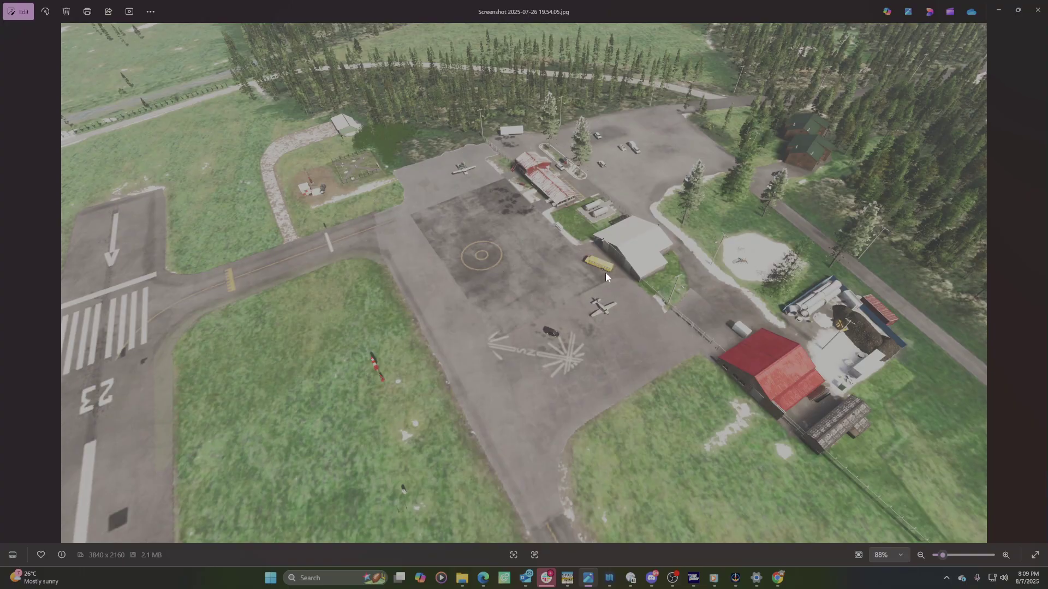
key(Right)
key(Right)
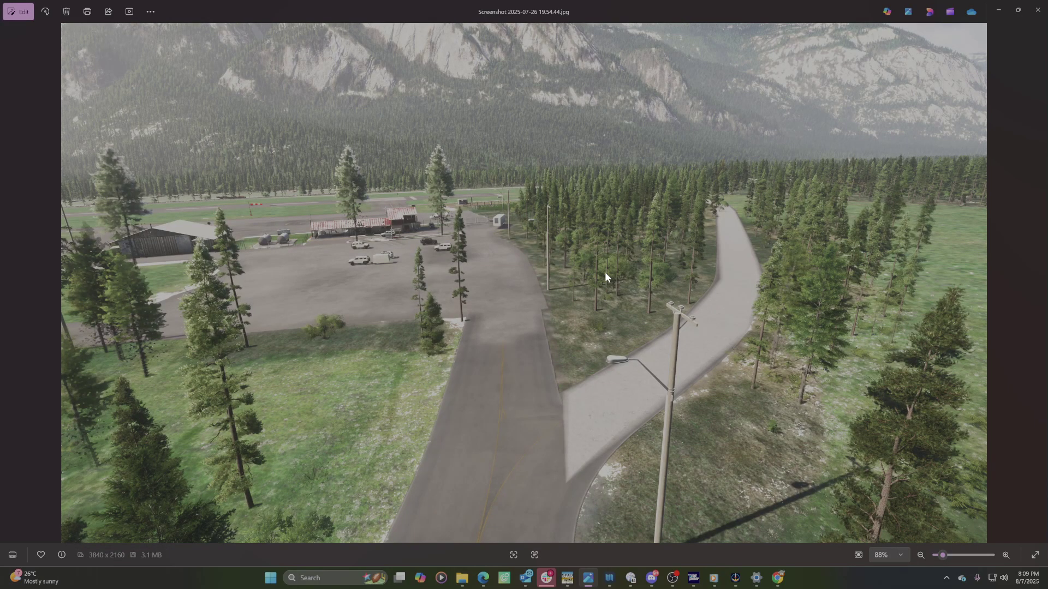
key(Right)
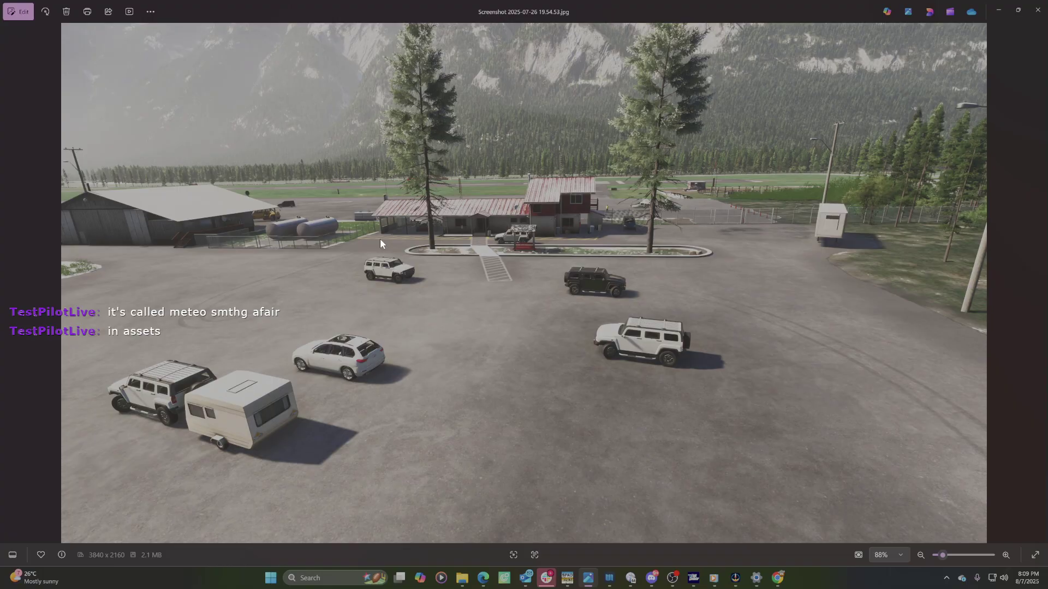
key(alt+Tab)
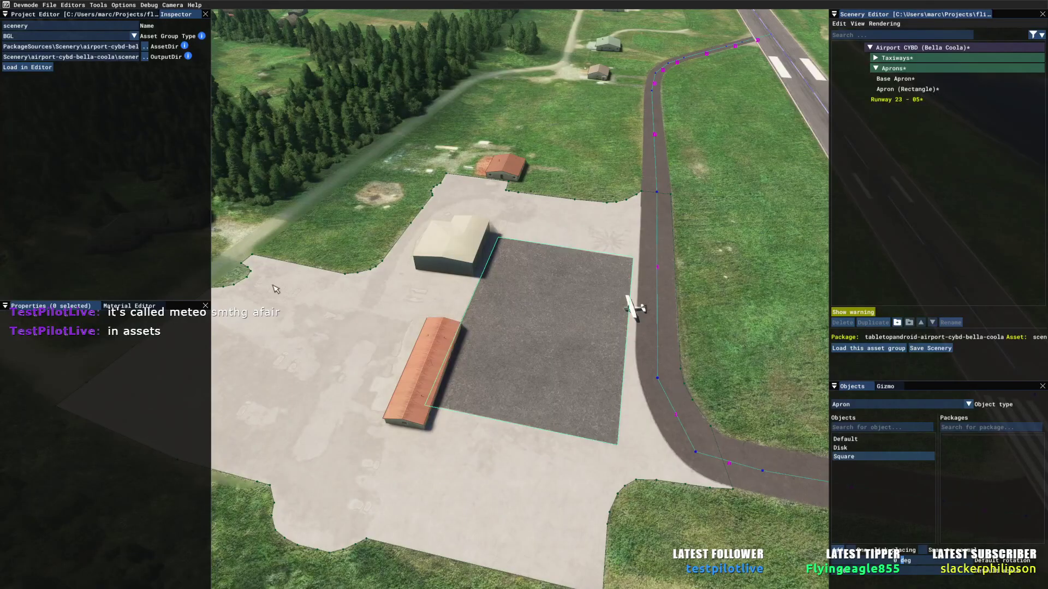
Change Object type from Apron to Scenery, try a 'meteo' search and clear it, then go to Windows Media Player.
click(869, 407)
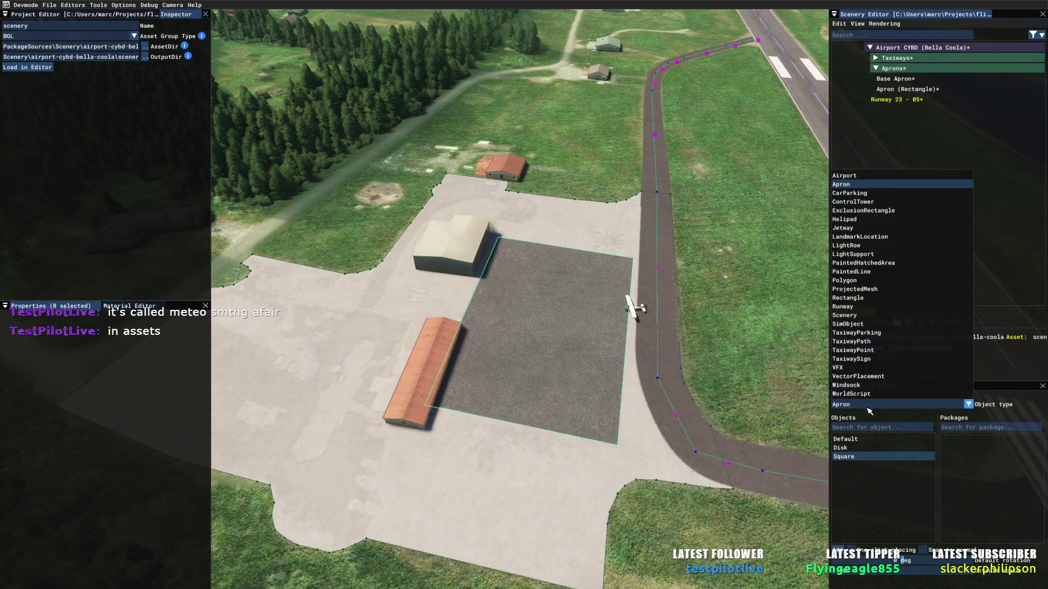
click(872, 315)
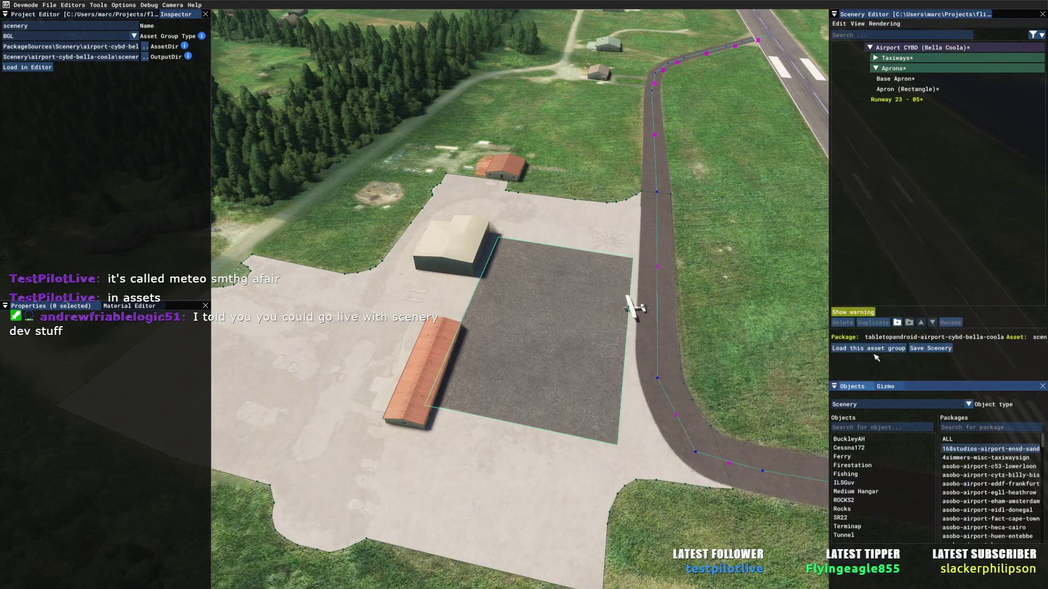
click(896, 429)
text(ma)
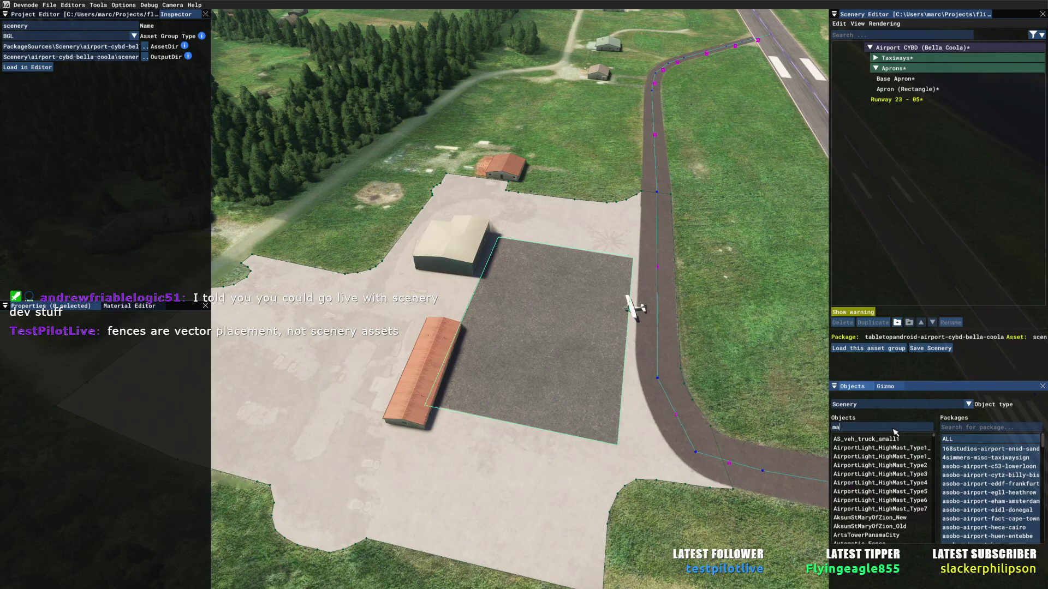
key(BackSpace)
text(eteo)
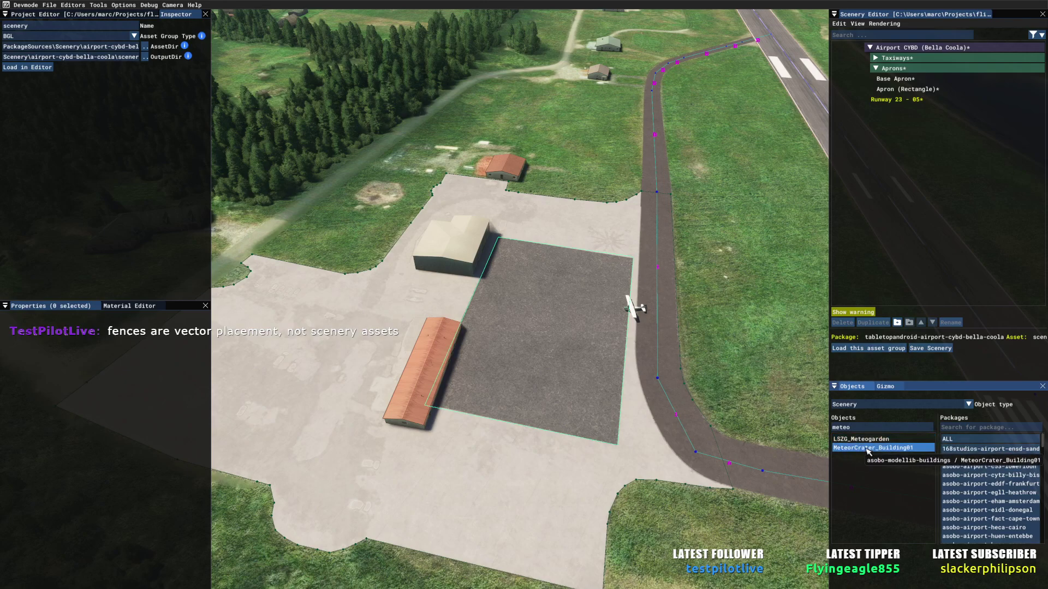
key(BackSpace)
key(BackSpace)
key(BackSpace)
key(BackSpace)
key(BackSpace)
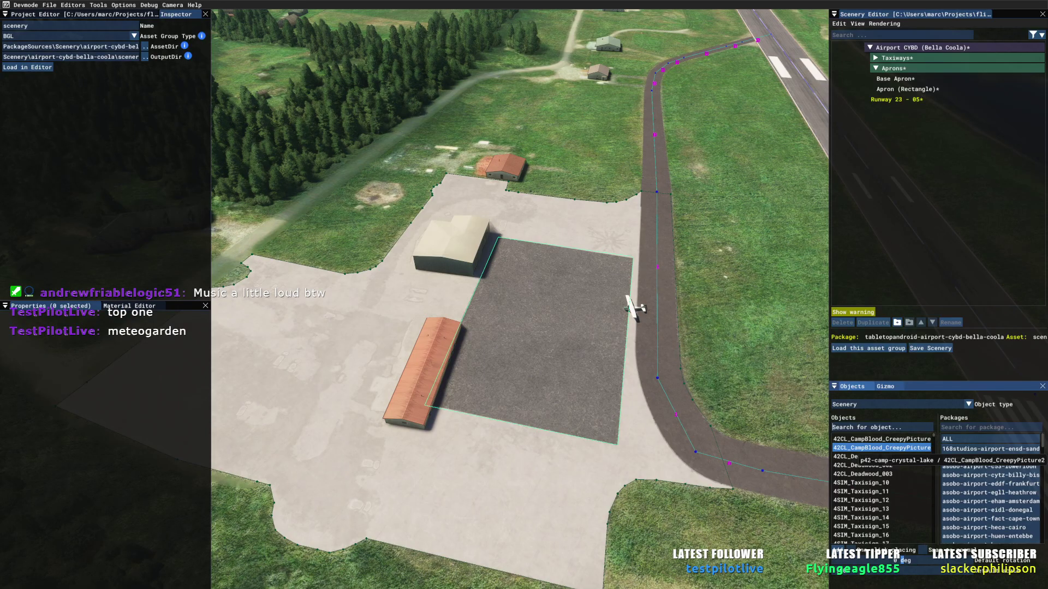
key(alt+Tab)
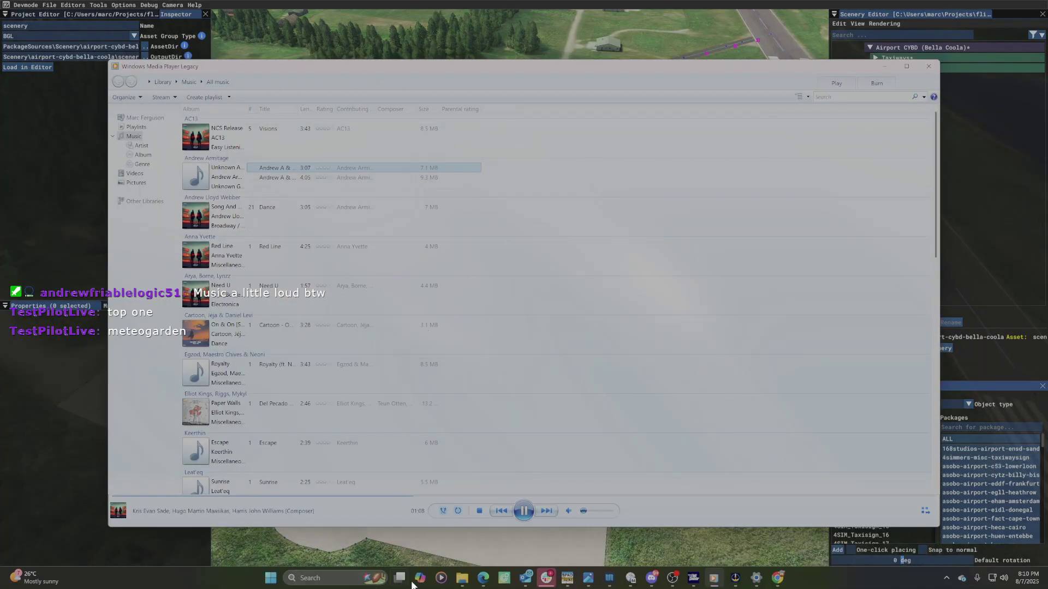
click(441, 578)
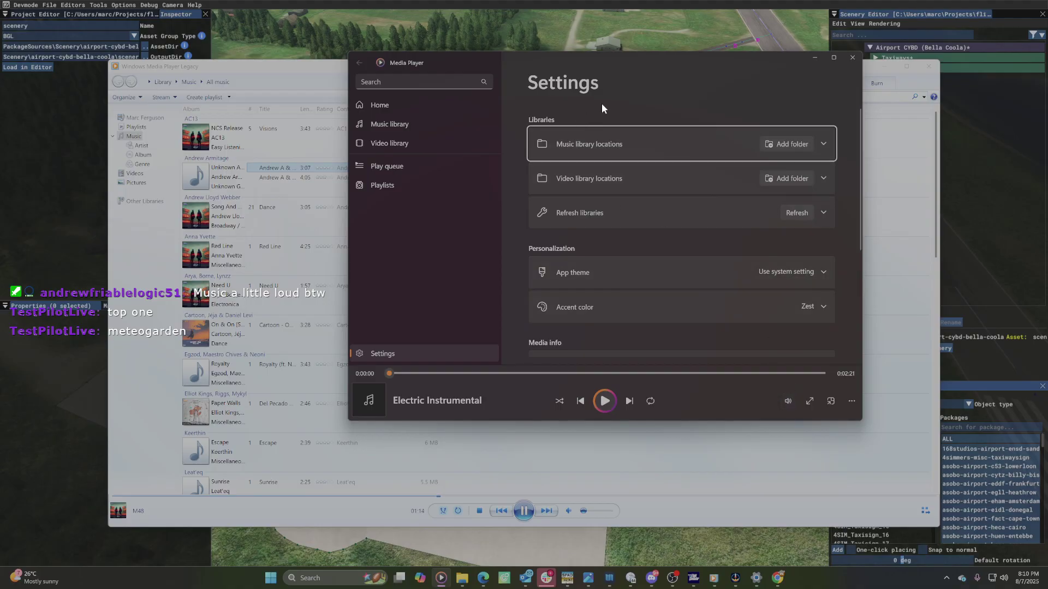
drag(712, 64, 607, 66)
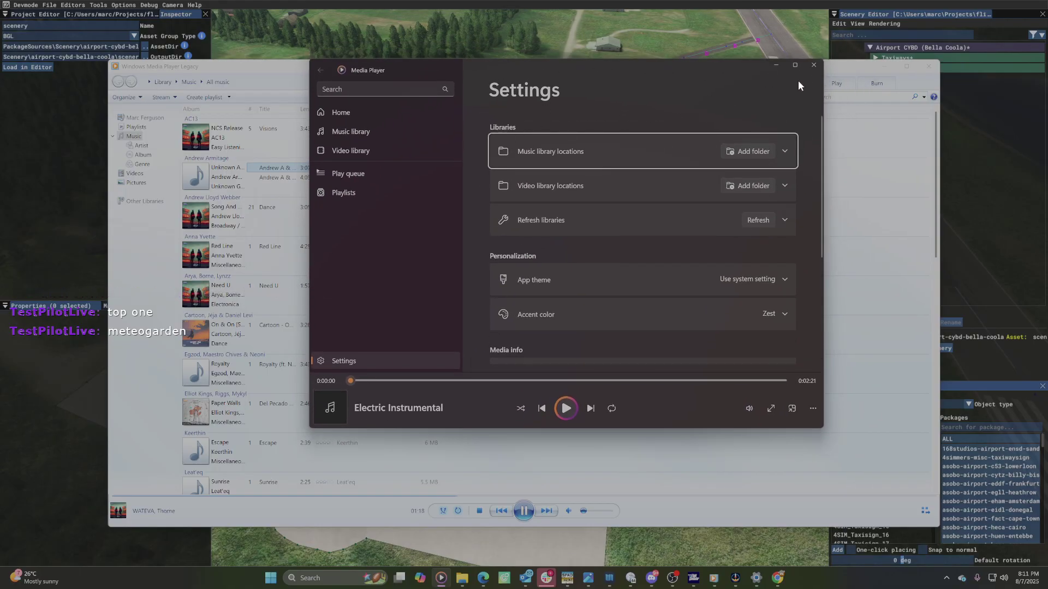
click(813, 65)
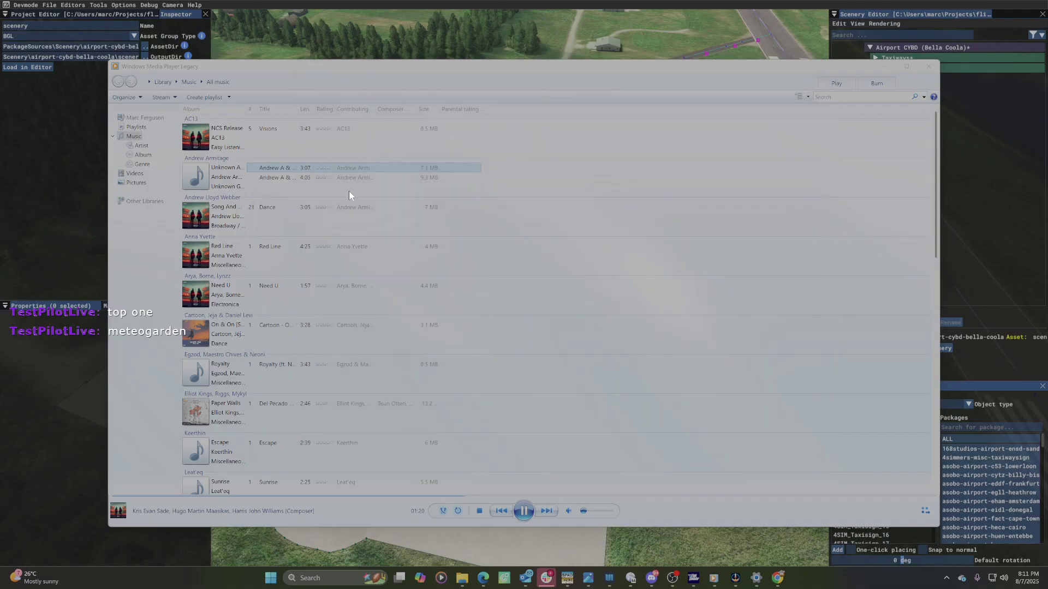
click(755, 573)
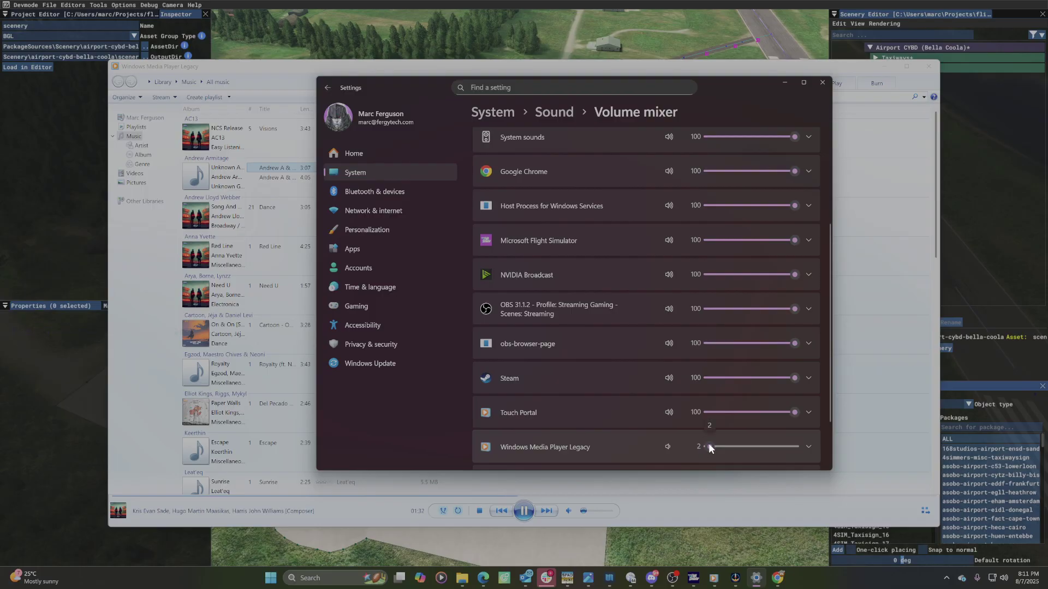
Lower the Windows Media Player Legacy slider in Volume mixer to 1.
drag(708, 445, 708, 444)
scroll(656, 433, down, 2)
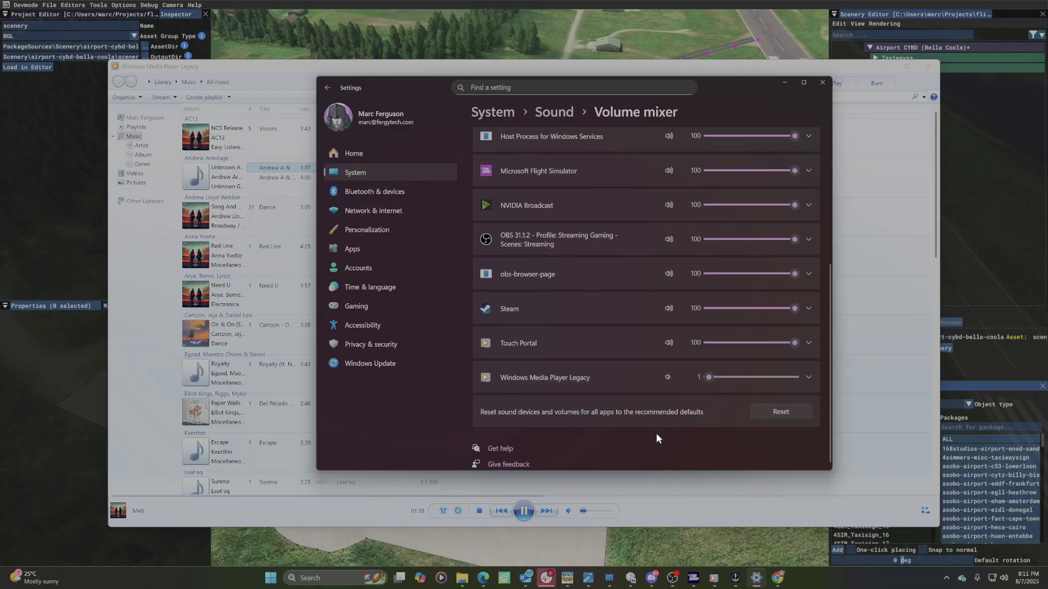
scroll(656, 433, up, 3)
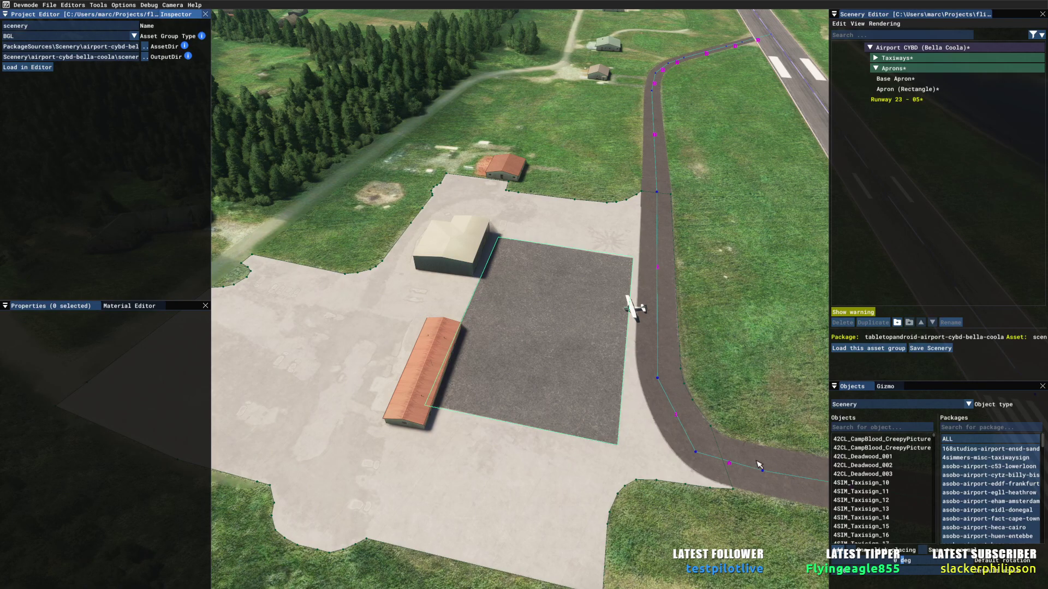
Search 'meteo', place LSZG_Meteogarden on the asphalt apron, and inspect it up close.
click(878, 430)
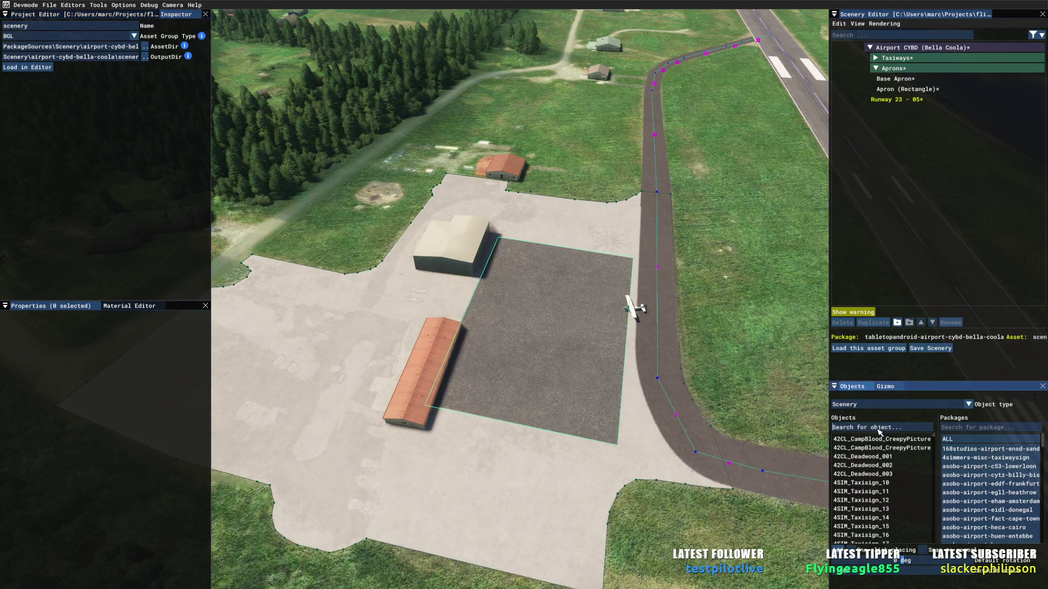
text(met)
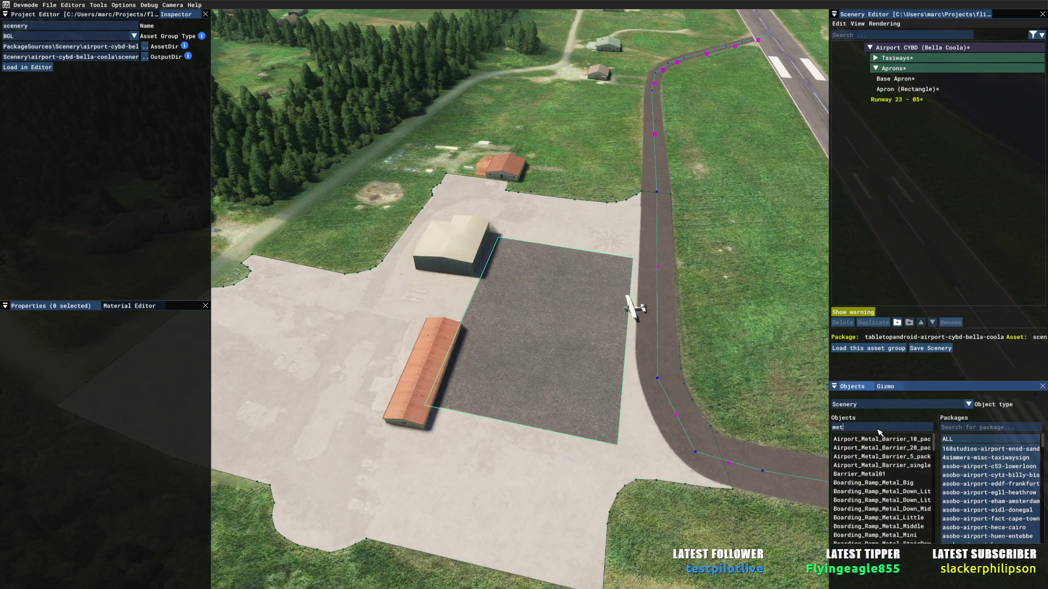
text(eo)
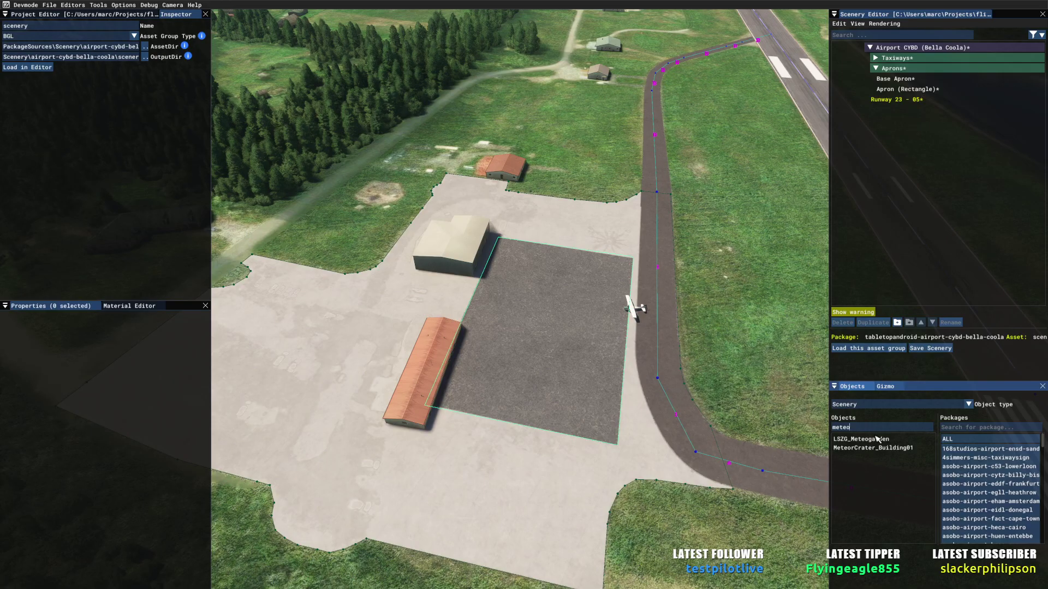
click(873, 440)
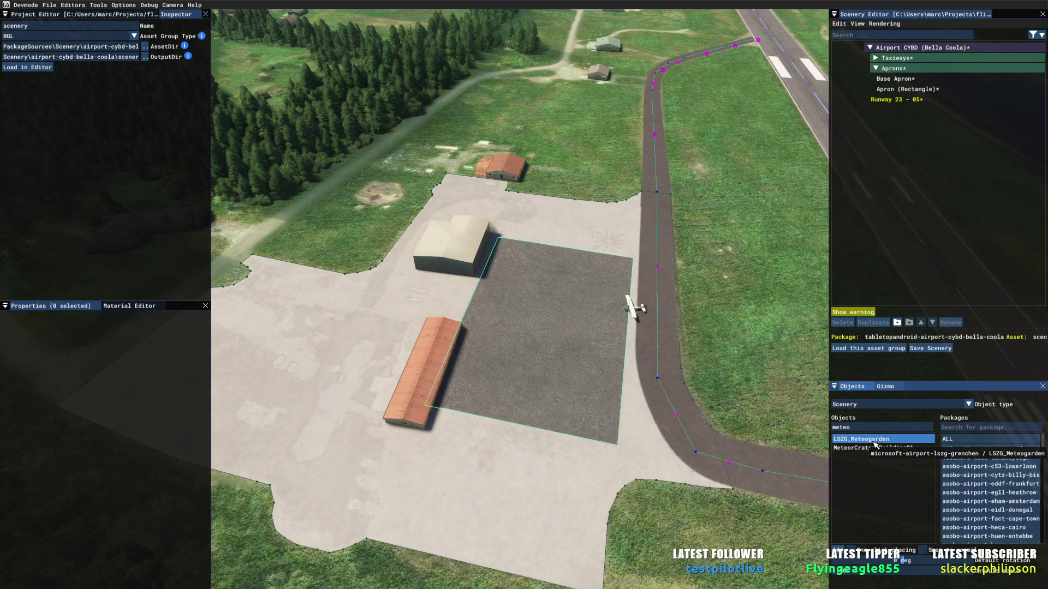
click(685, 408)
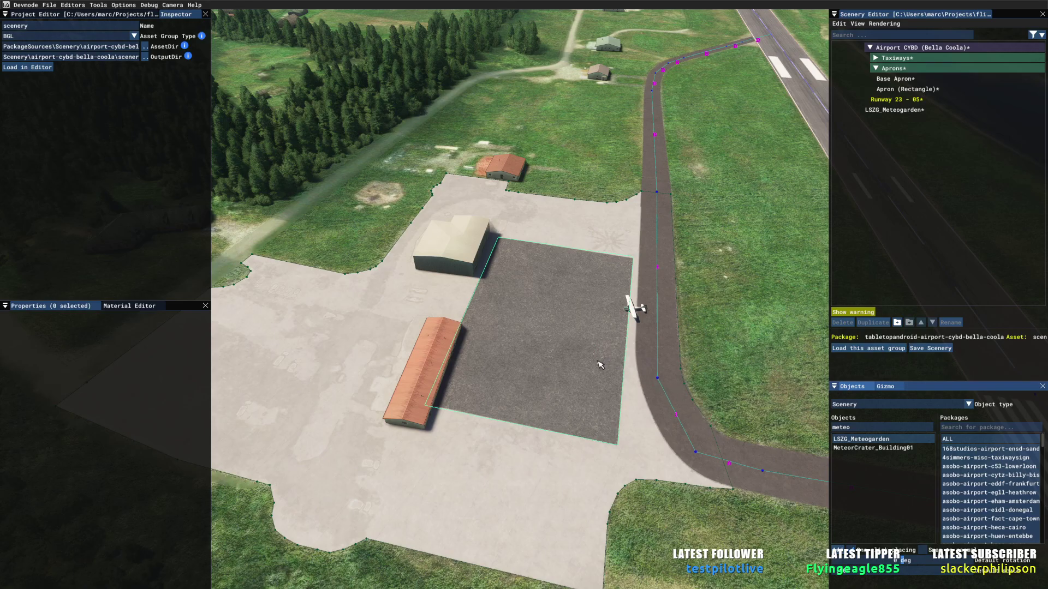
scroll(600, 364, up, 5)
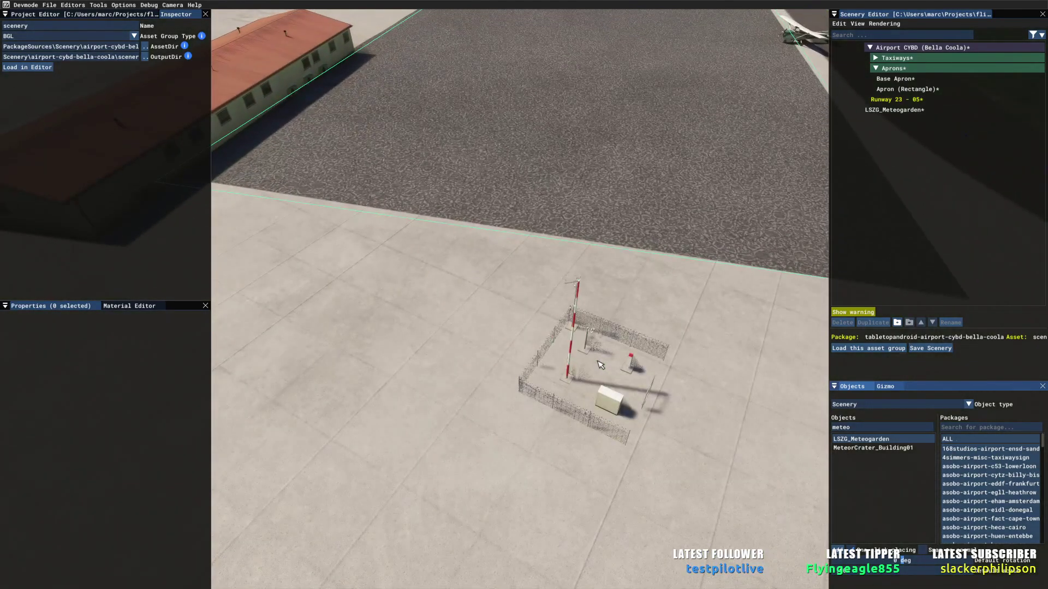
middle_drag(600, 365, 600, 365)
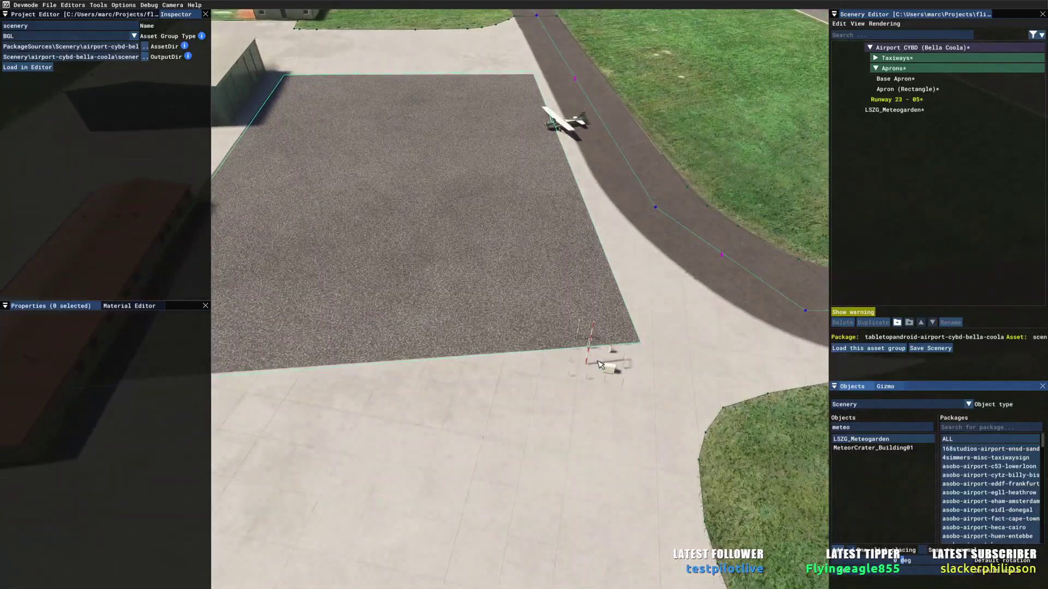
click(844, 441)
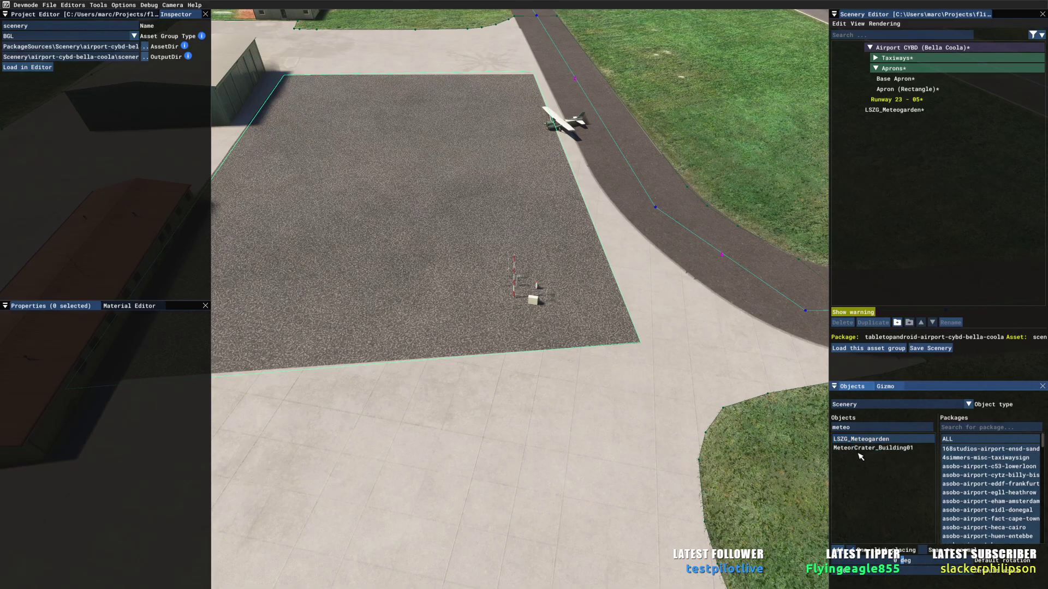
Turn off One-click placing and filter the package list to fs-base.
click(851, 551)
click(967, 429)
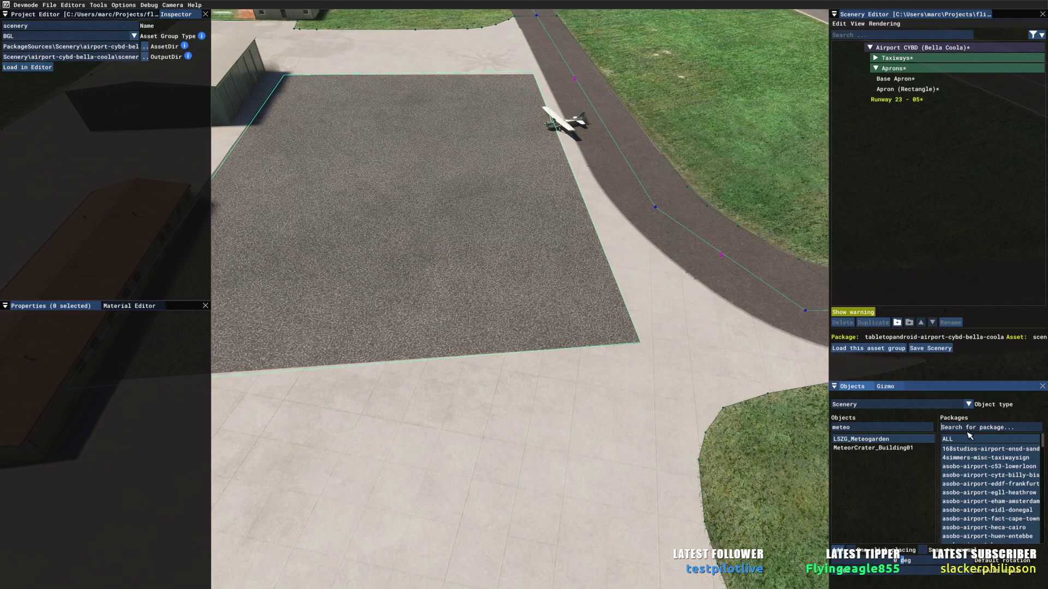
text(fs)
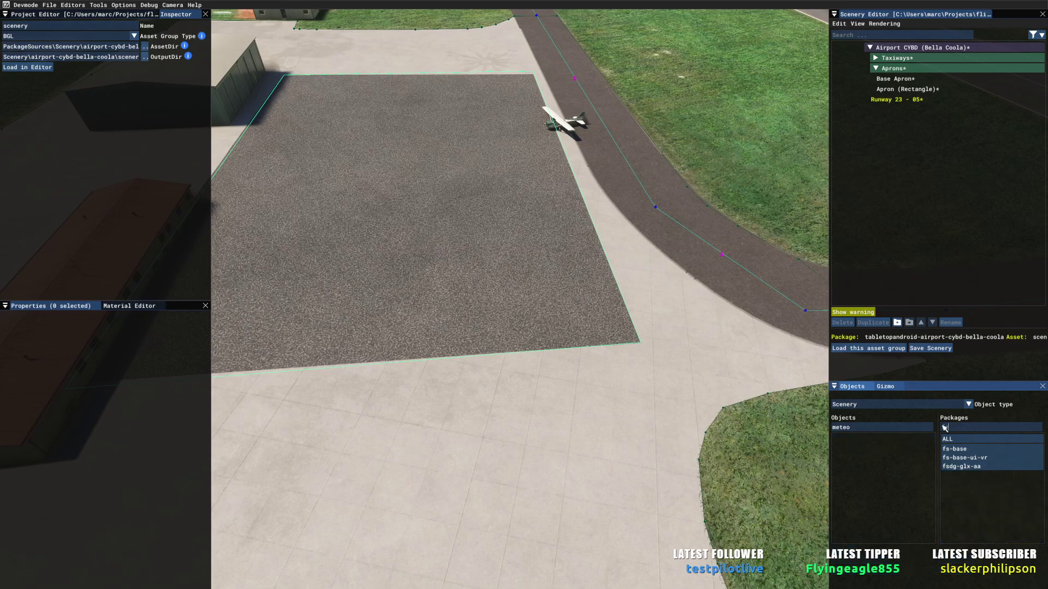
click(963, 456)
click(963, 452)
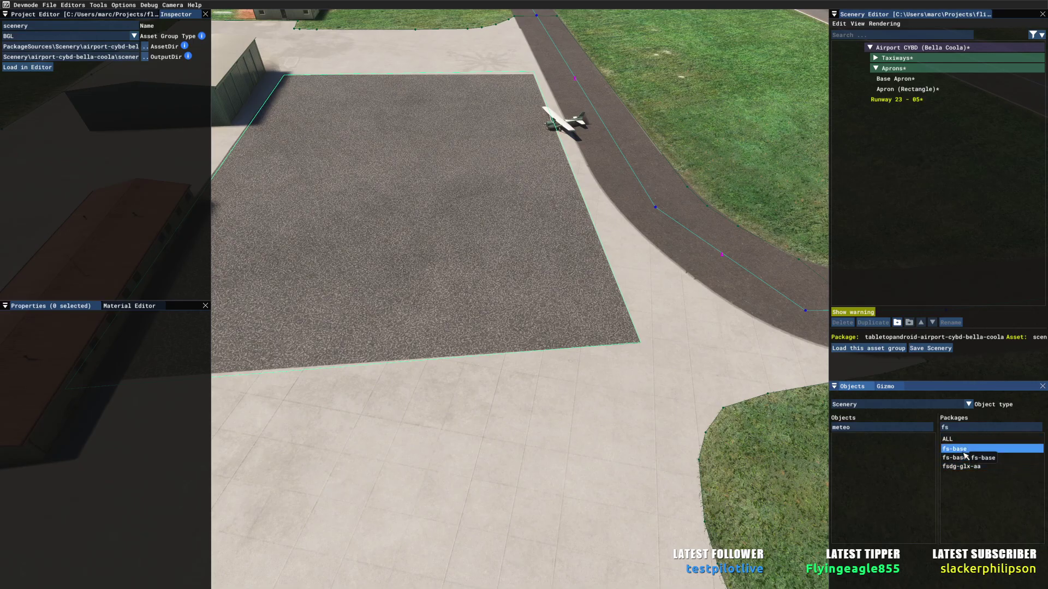
click(913, 429)
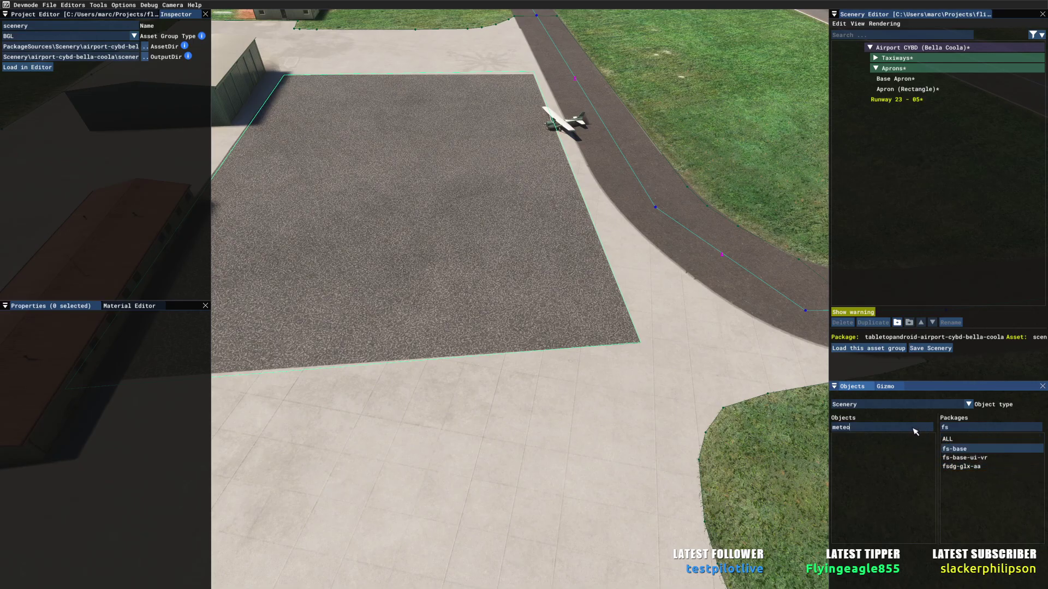
key(BackSpace)
key(BackSpace)
key(BackSpace)
key(BackSpace)
key(BackSpace)
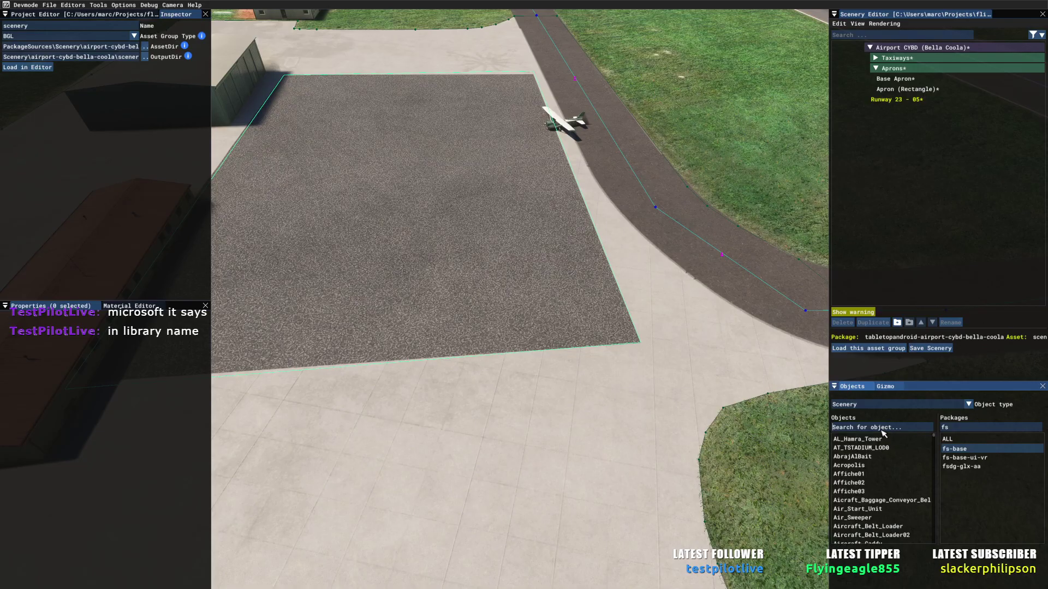
Search 'meteo' across ALL packages and select LSZG_Meteogarden.
text(mi)
key(BackSpace)
text(eteo)
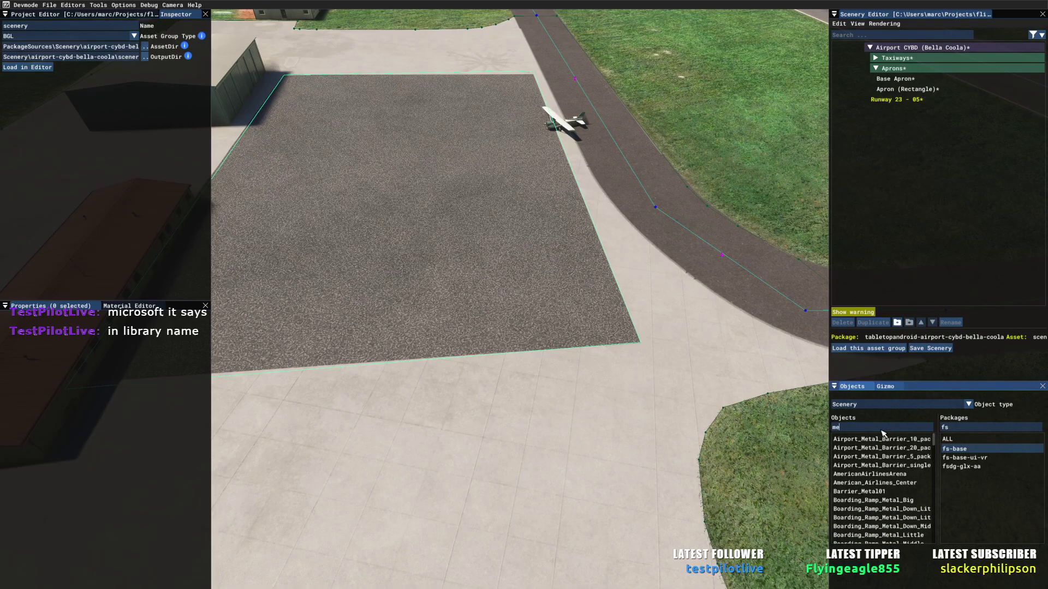
click(947, 428)
key(BackSpace)
key(BackSpace)
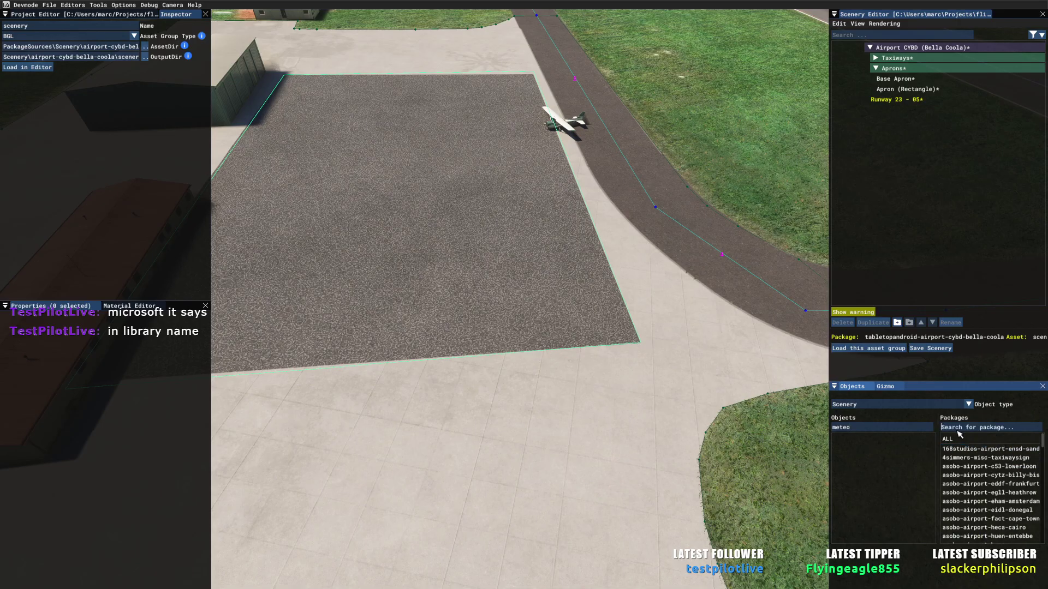
click(952, 439)
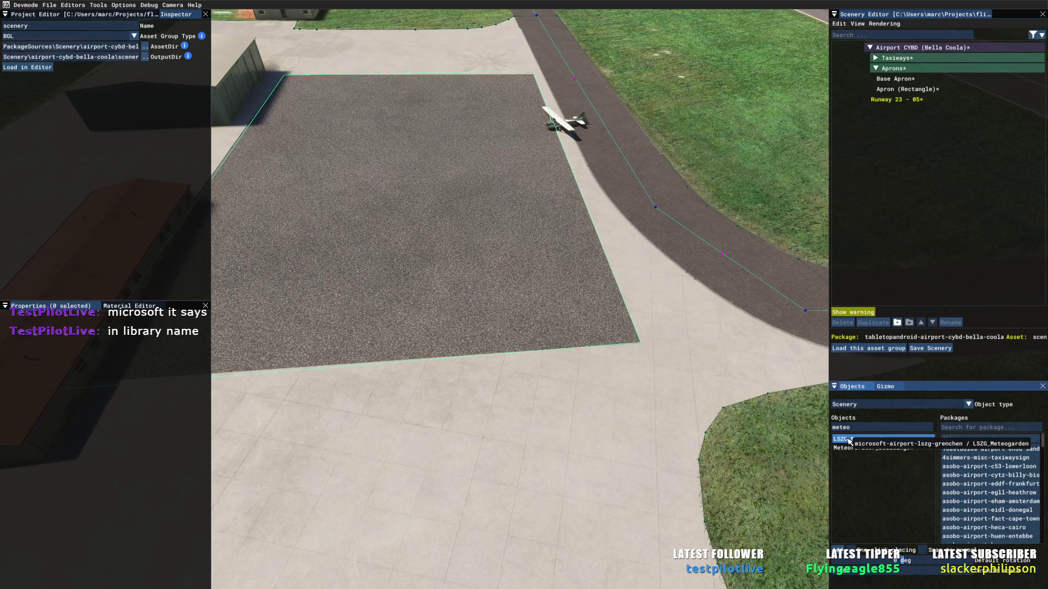
click(850, 441)
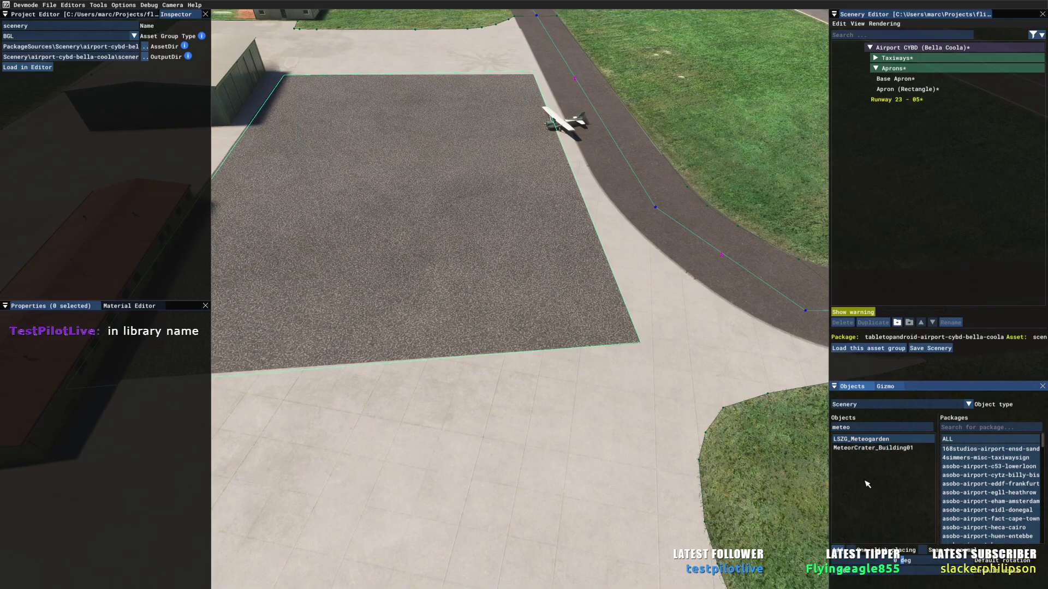
Add a new meteo garden and drag it off the apron onto the grass by the hut.
click(837, 550)
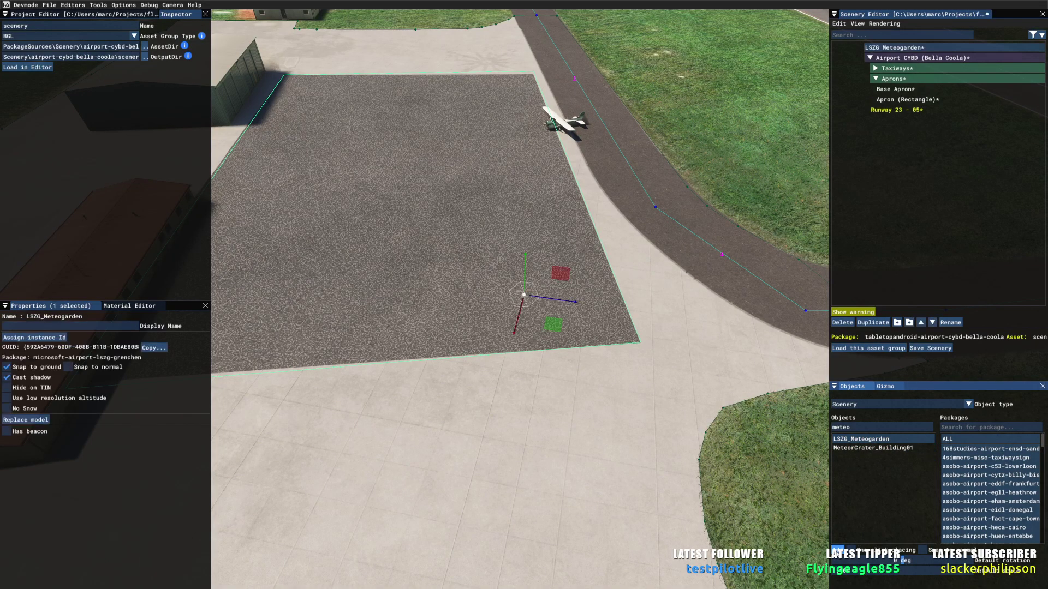
right_drag(637, 412, 593, 309)
drag(555, 241, 460, 244)
key(w)
key(a)
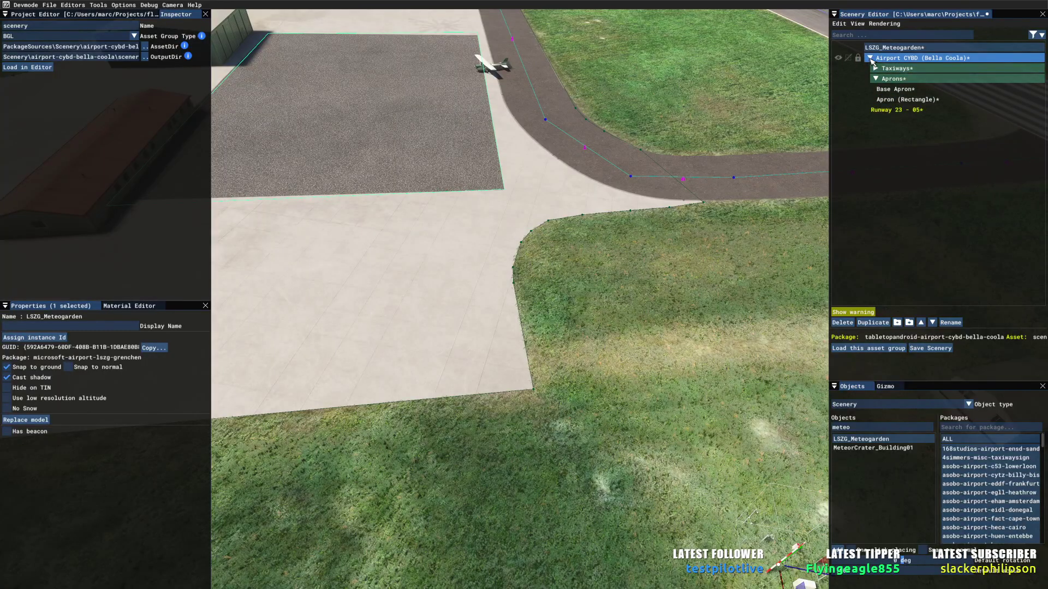
Collapse Airport CYBD and move LSZG_Meteogarden below it in the scenery list.
click(869, 57)
click(887, 59)
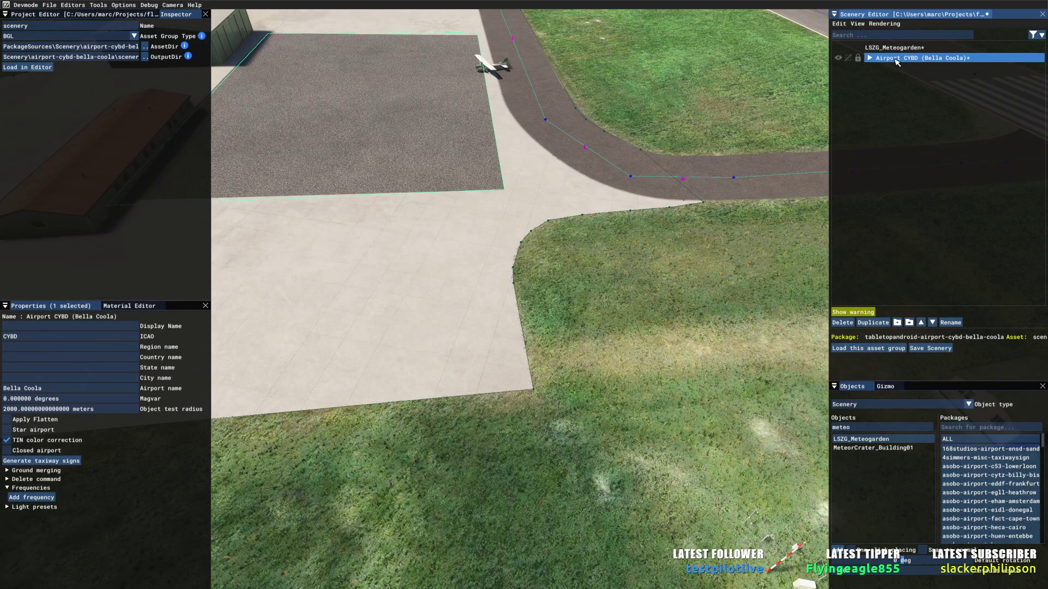
click(884, 48)
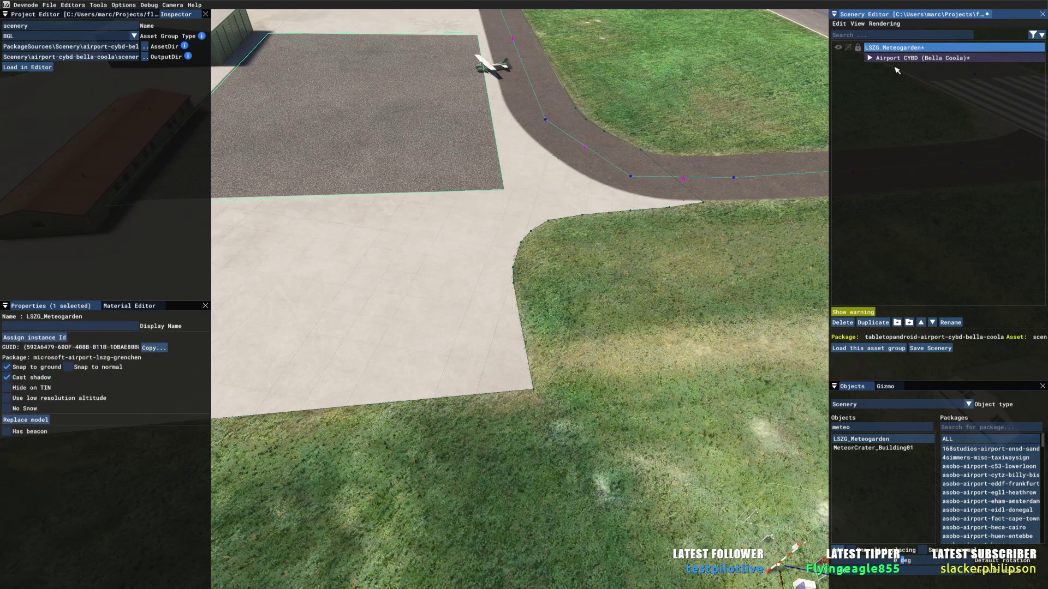
click(933, 323)
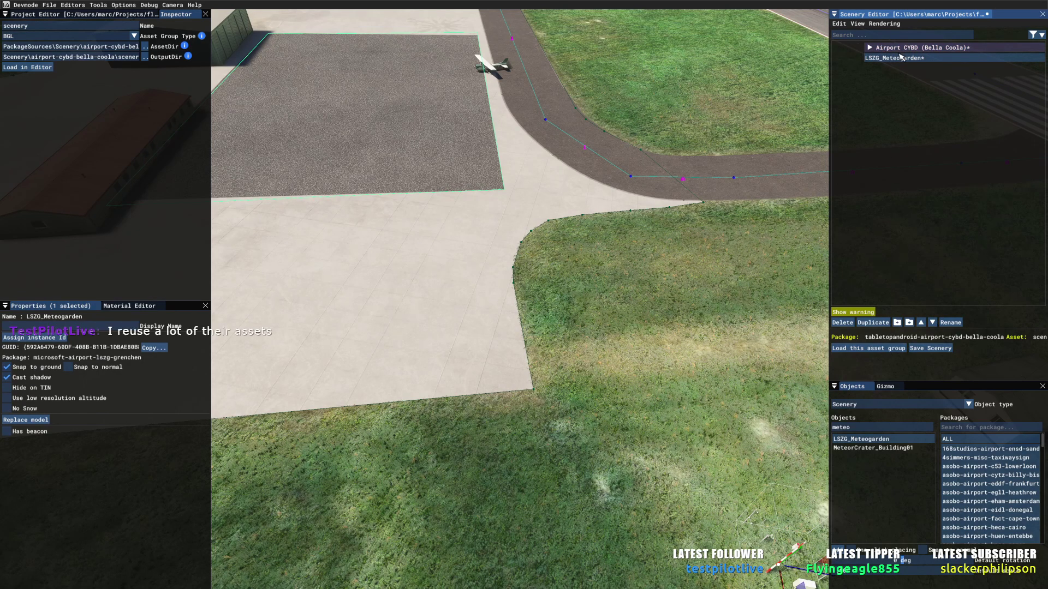
Put LSZG_Meteogarden into a new group named 'Airport Assets'.
click(898, 323)
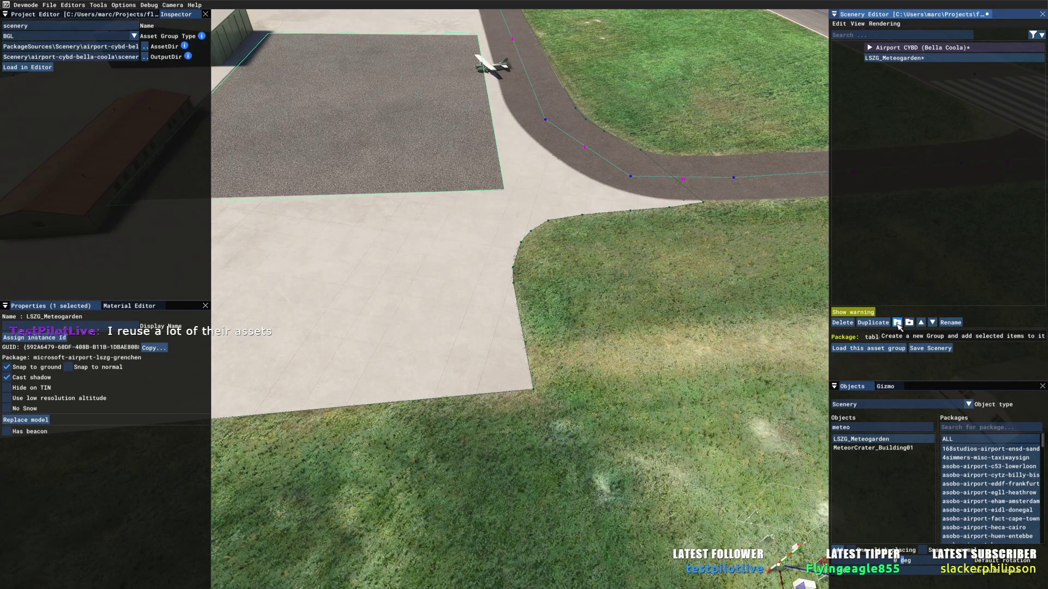
click(950, 322)
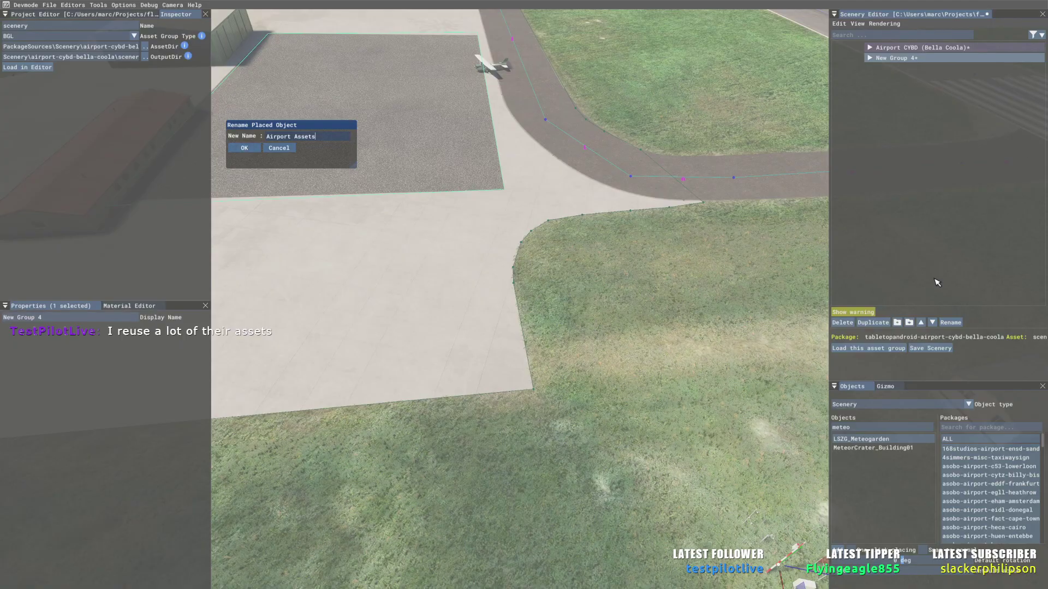
key(Return)
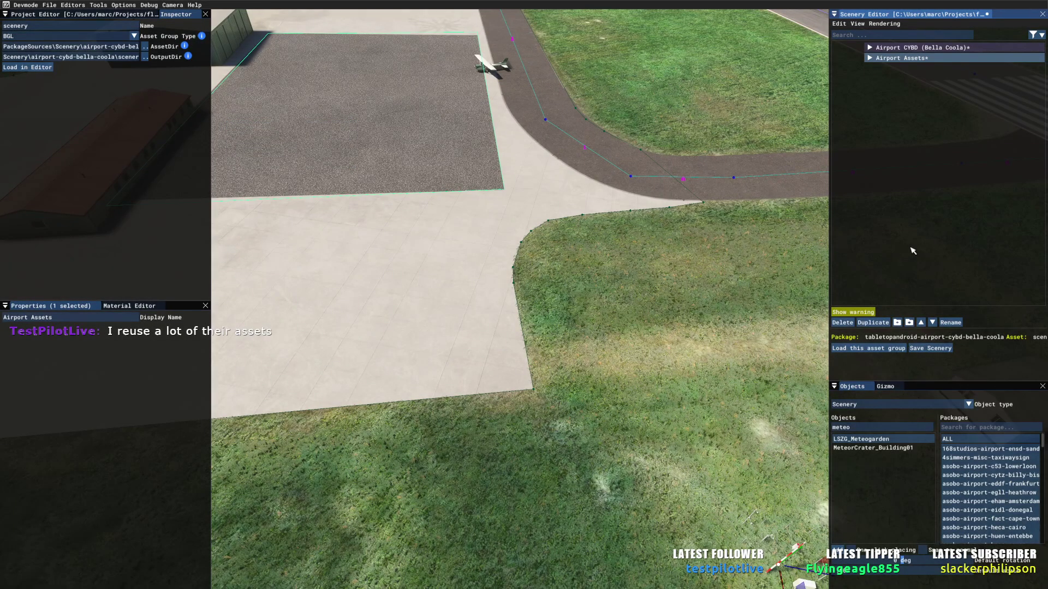
Check the Airport Assets and Airport CYBD taxiway and apron entries, then save the scenery.
click(870, 59)
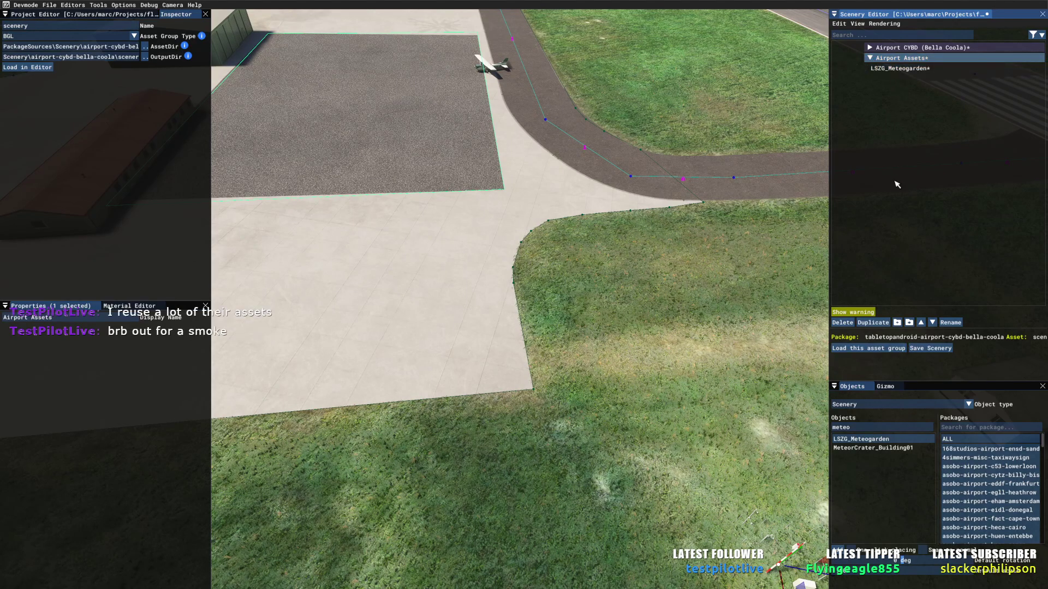
click(870, 58)
double_click(895, 48)
click(874, 49)
click(872, 49)
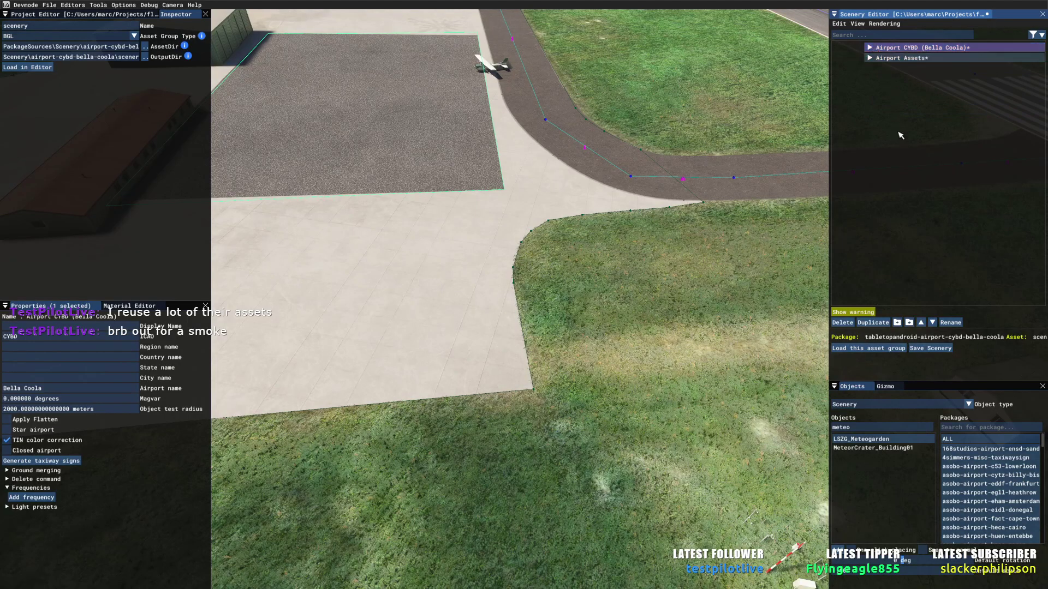
key(ctrl+s)
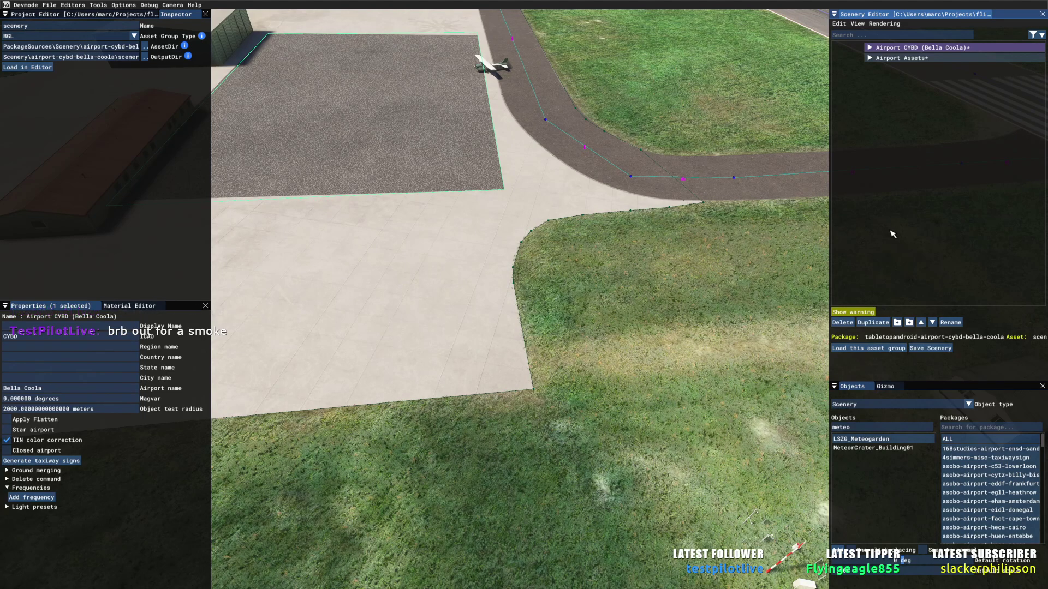
Fly the camera over the apron and hangars, then switch to the Google Maps satellite view.
key(s)
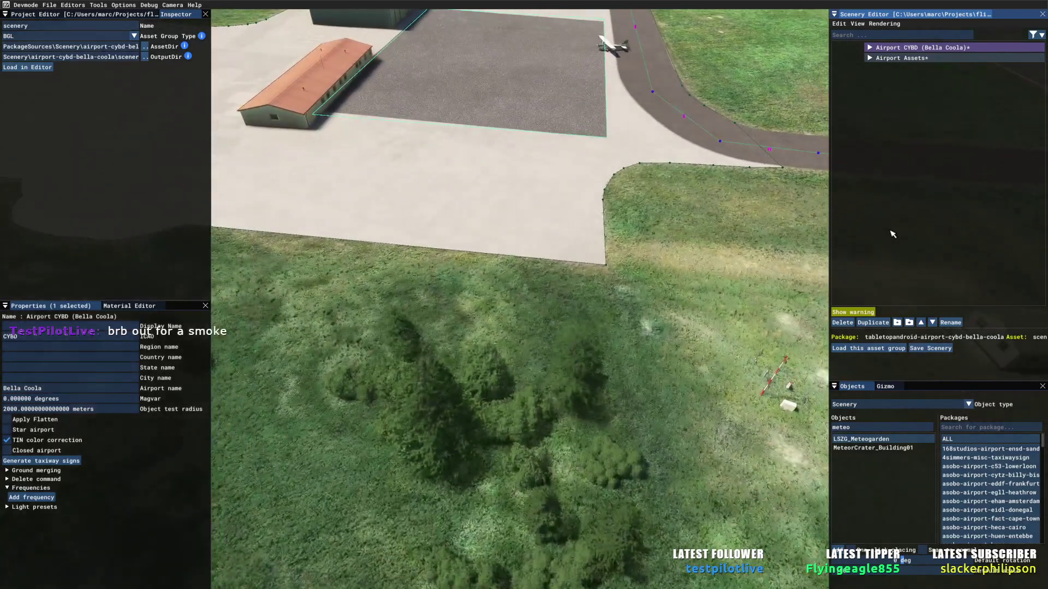
key(w)
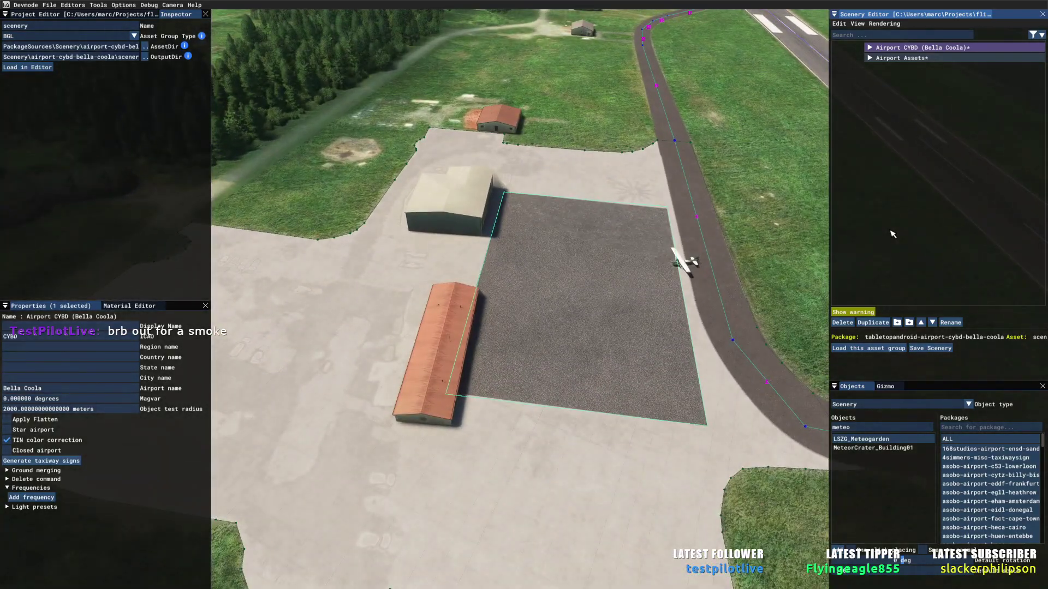
key(d)
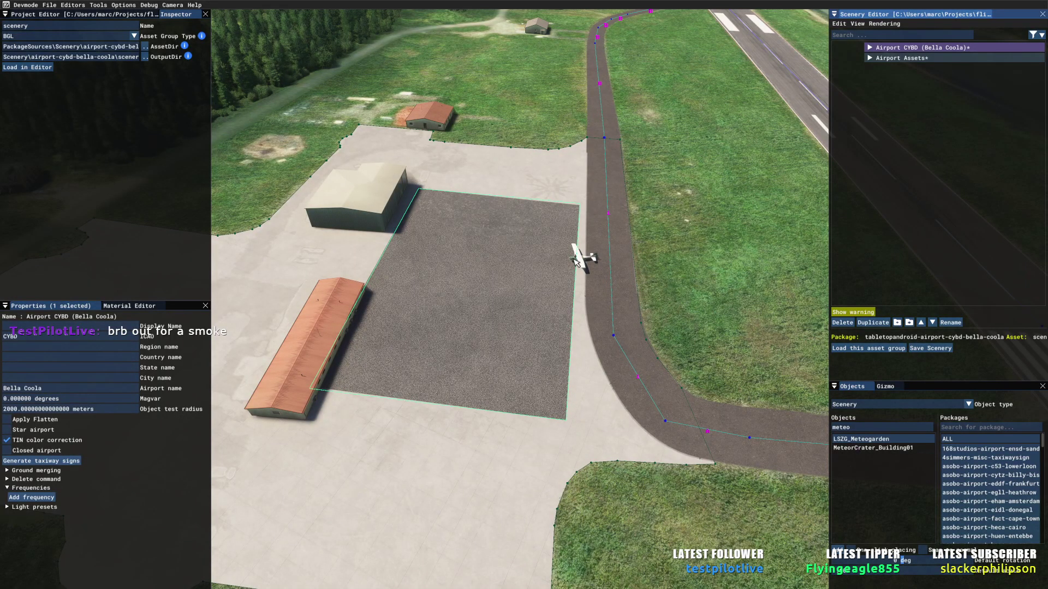
key(w)
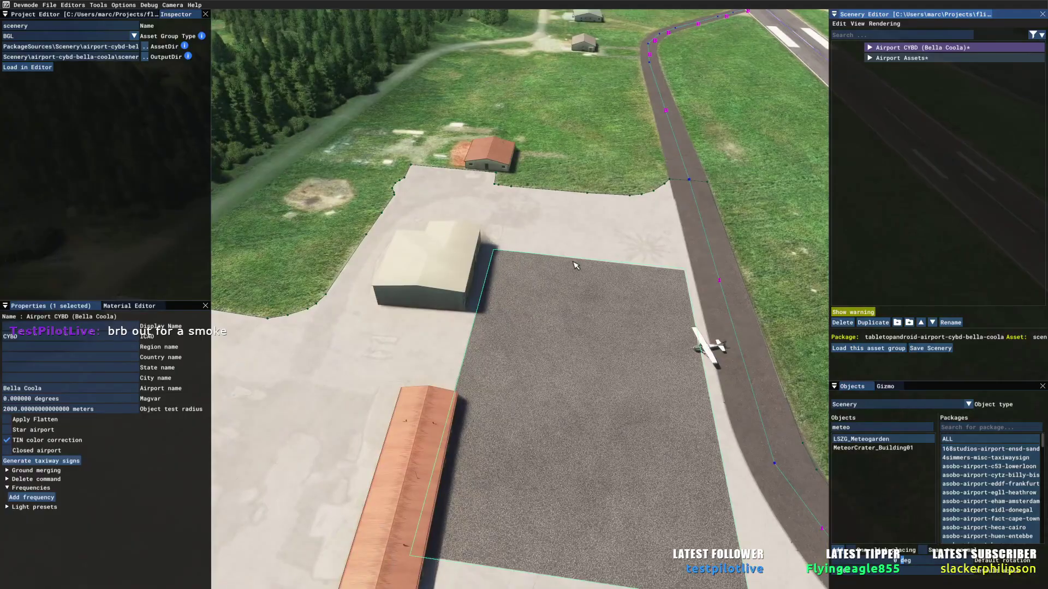
key(s)
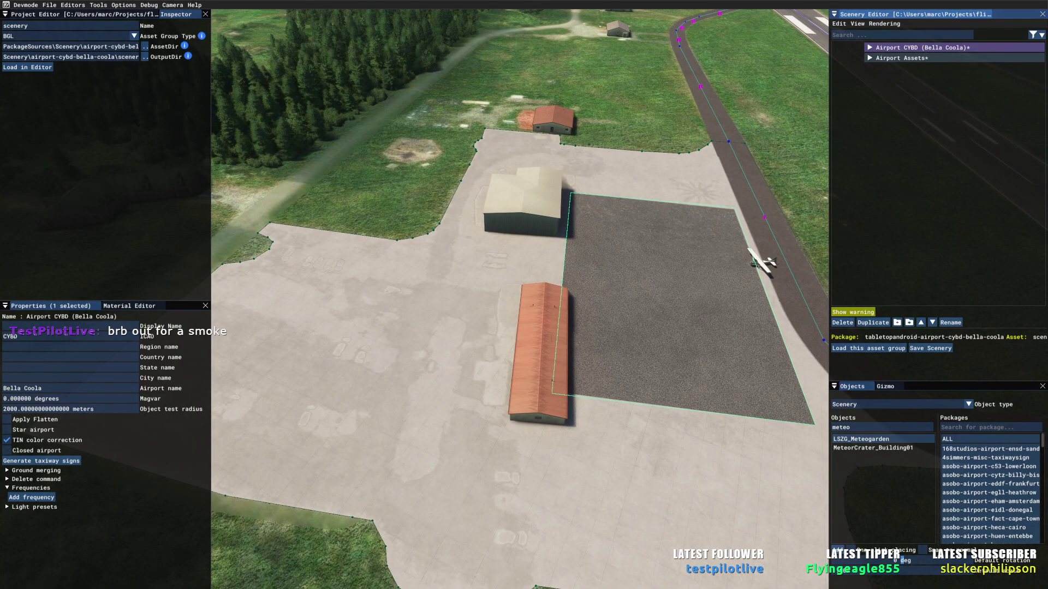
key(alt+Tab)
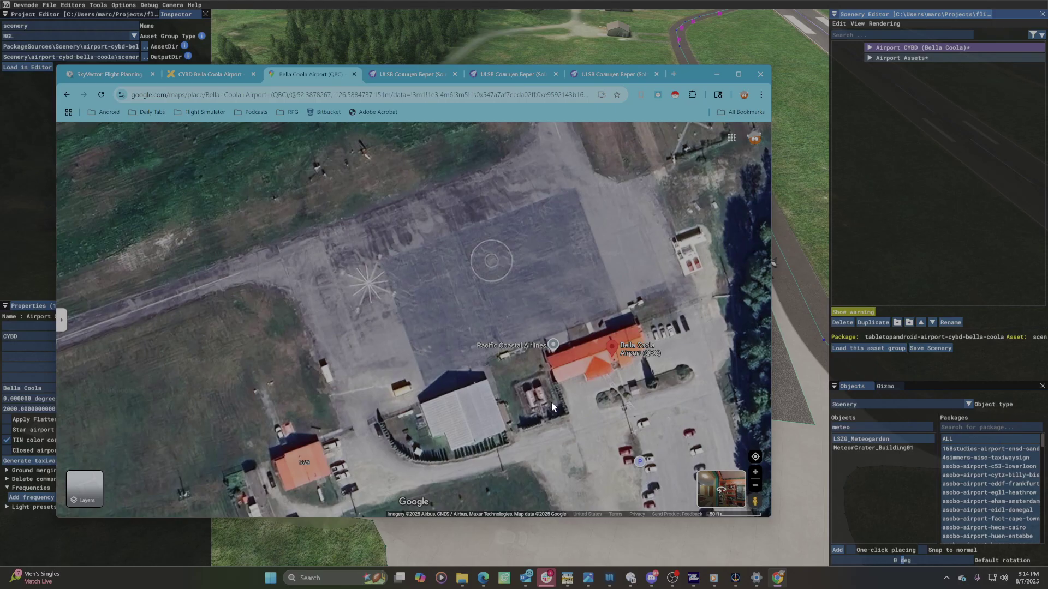
Open the Bella Coola Airport (QBC) details and its photo gallery.
scroll(550, 406, up, 4)
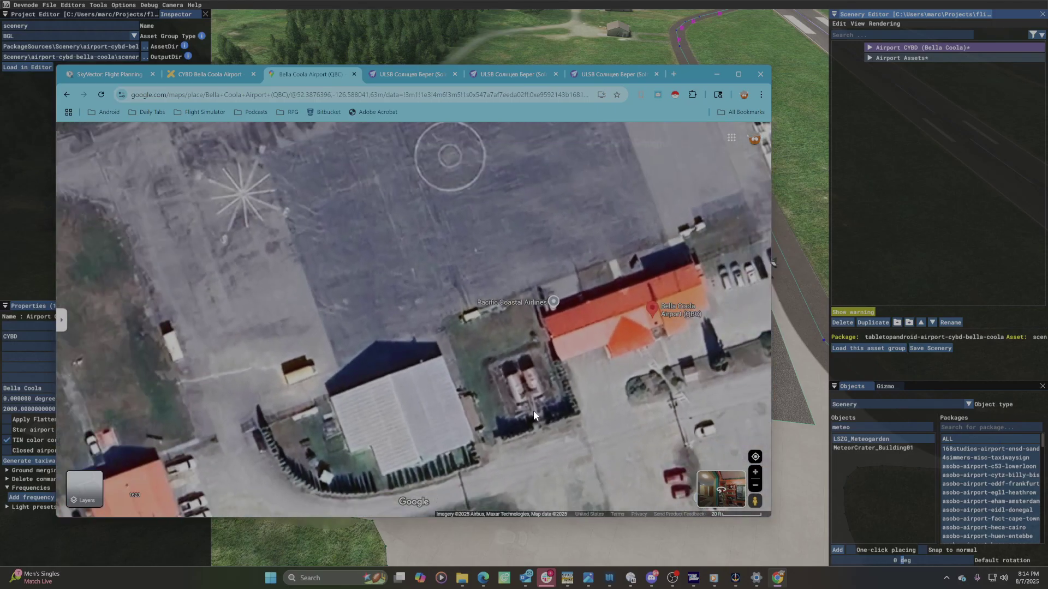
scroll(533, 411, down, 2)
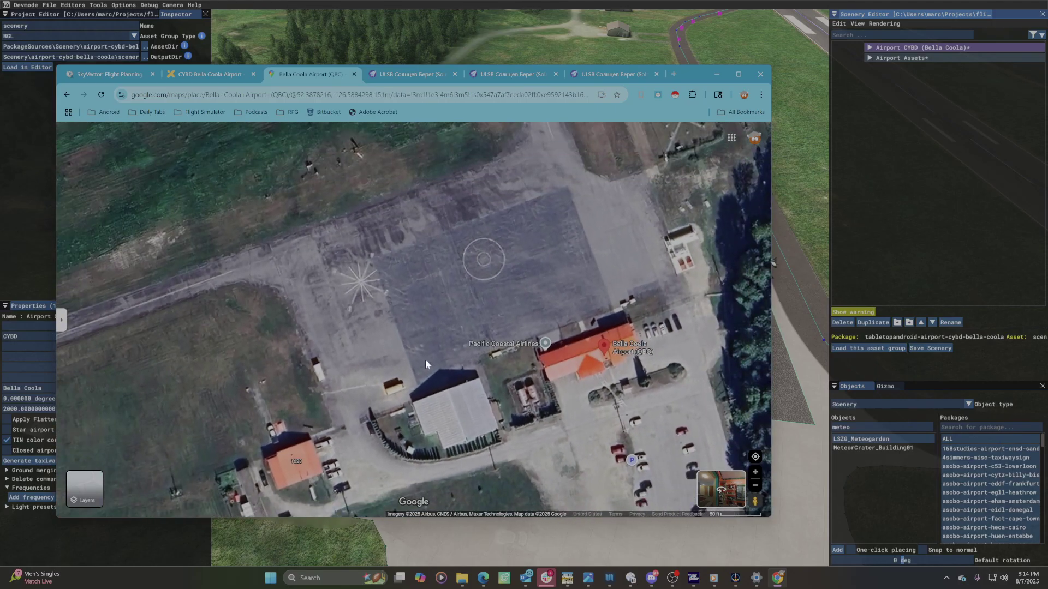
click(65, 322)
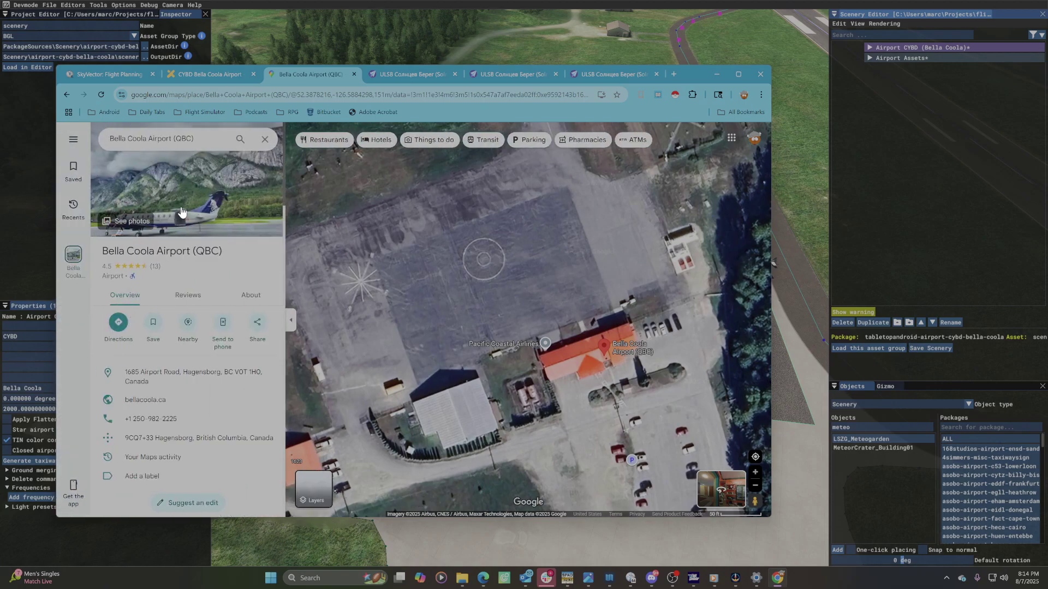
click(181, 212)
Scroll through the airport photos, view the hangar buildings photo, then close the gallery.
scroll(212, 374, down, 2)
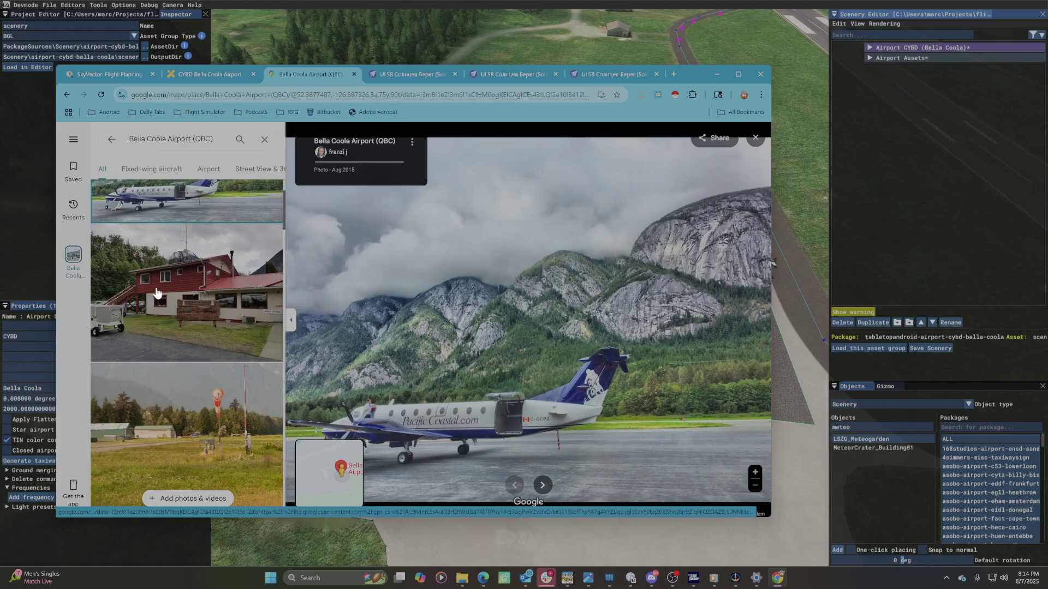
scroll(234, 372, down, 3)
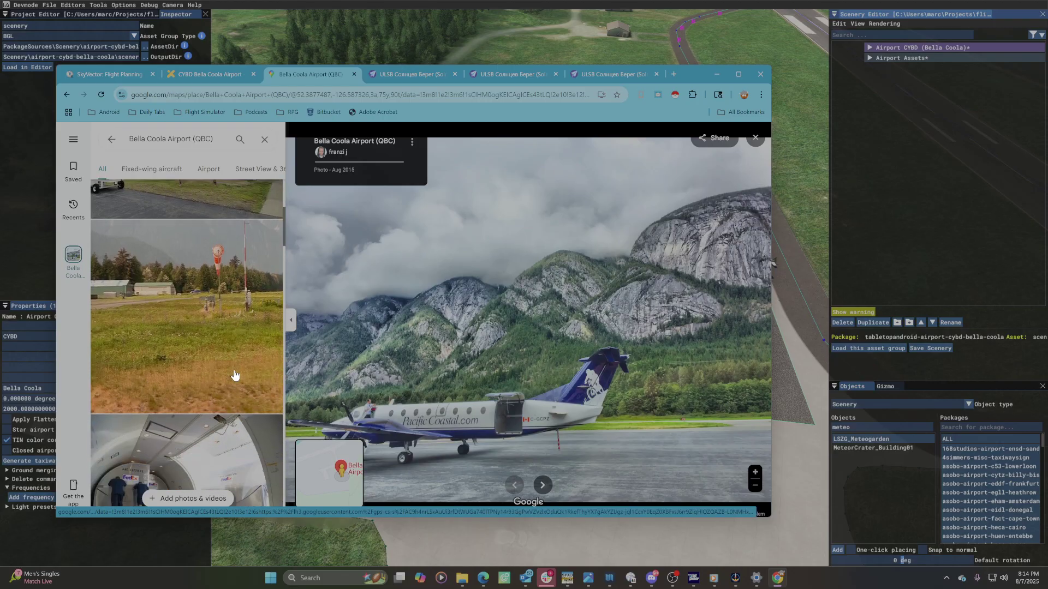
scroll(234, 375, down, 5)
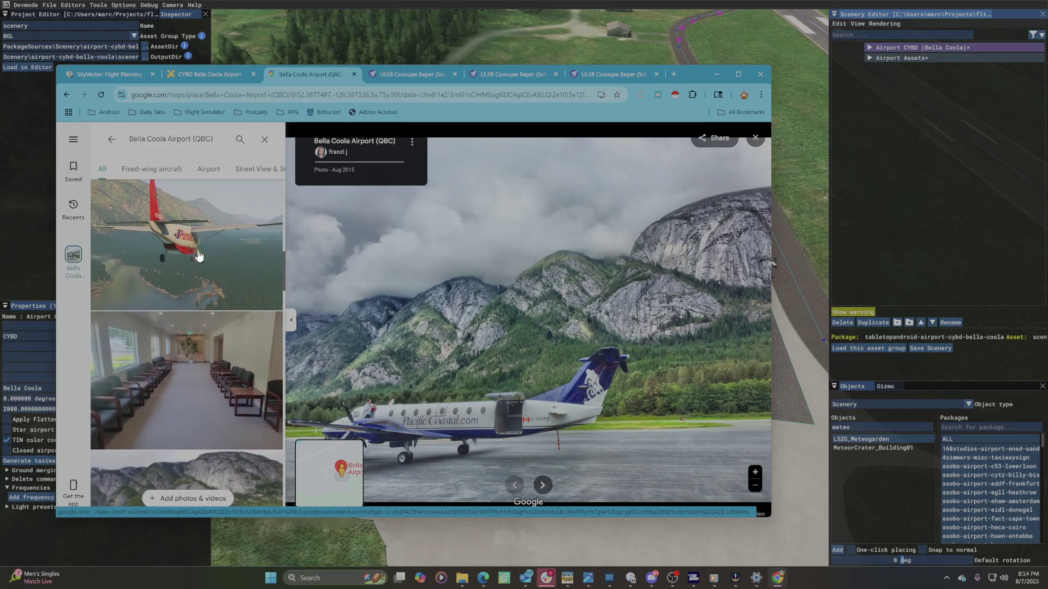
scroll(223, 286, down, 3)
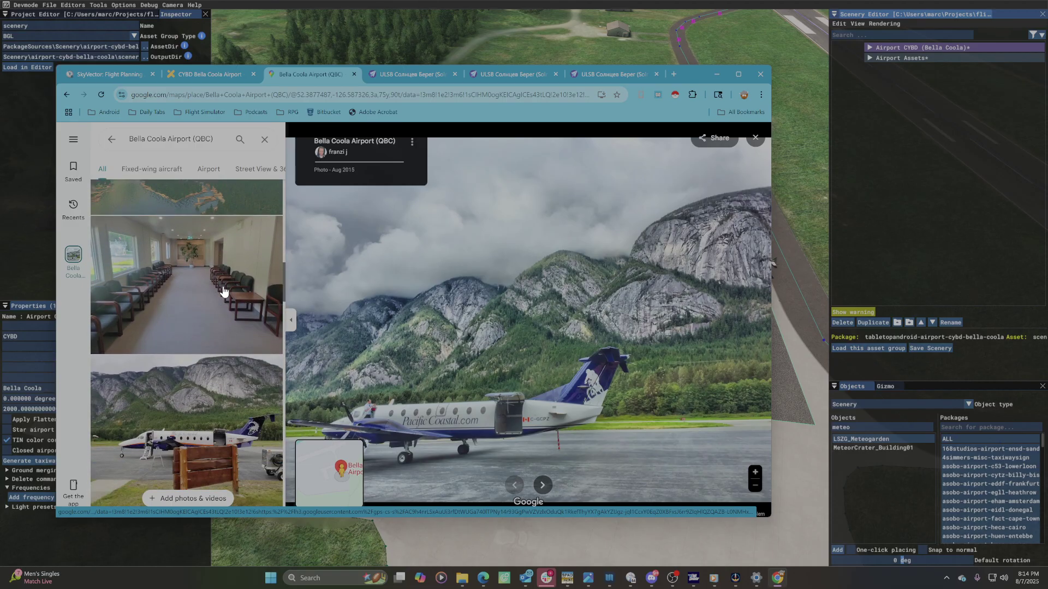
scroll(223, 291, down, 3)
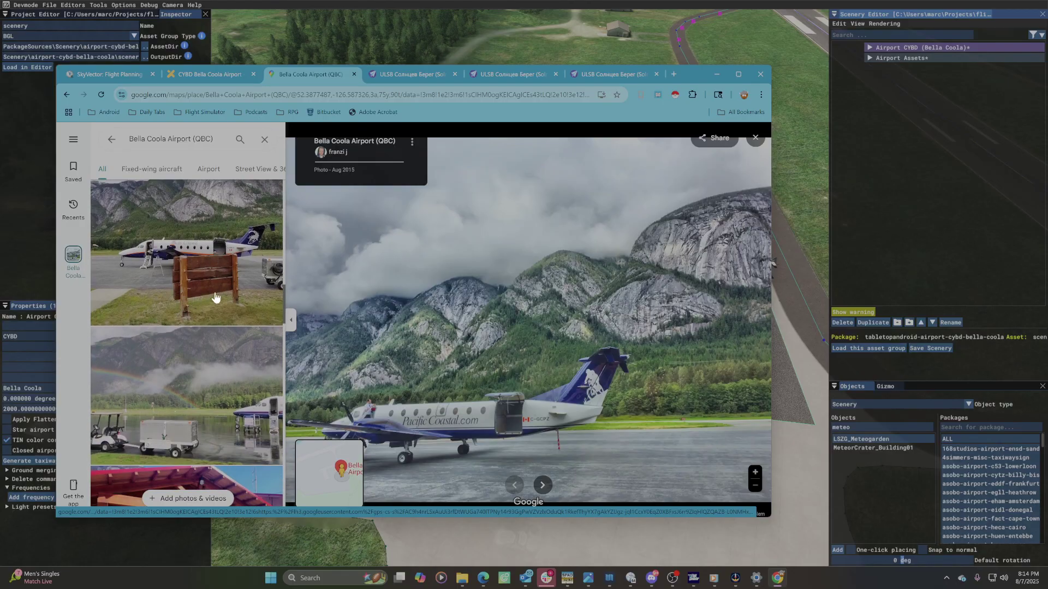
scroll(203, 308, down, 3)
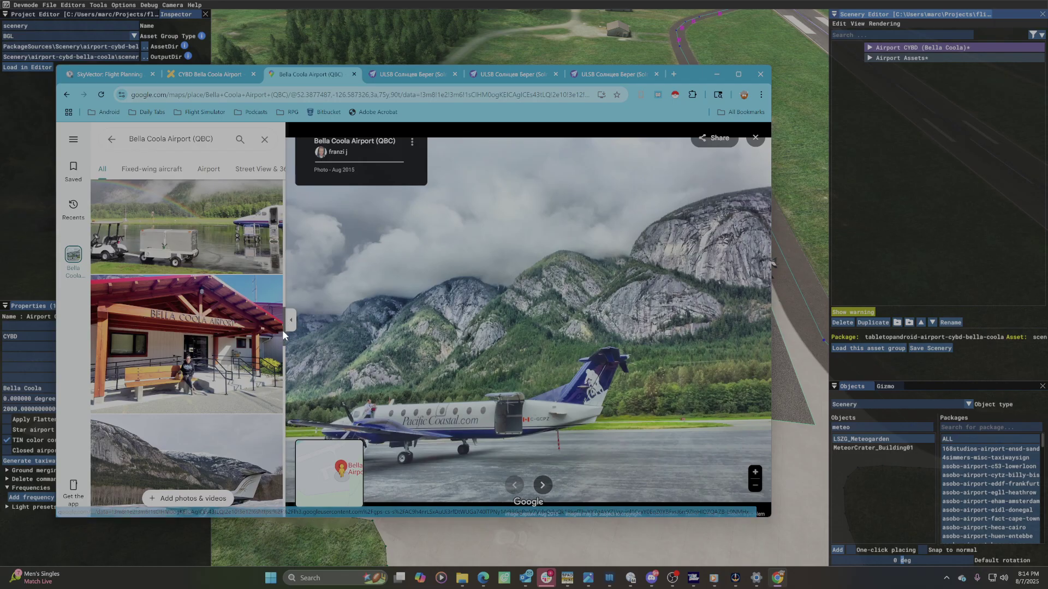
drag(283, 330, 283, 386)
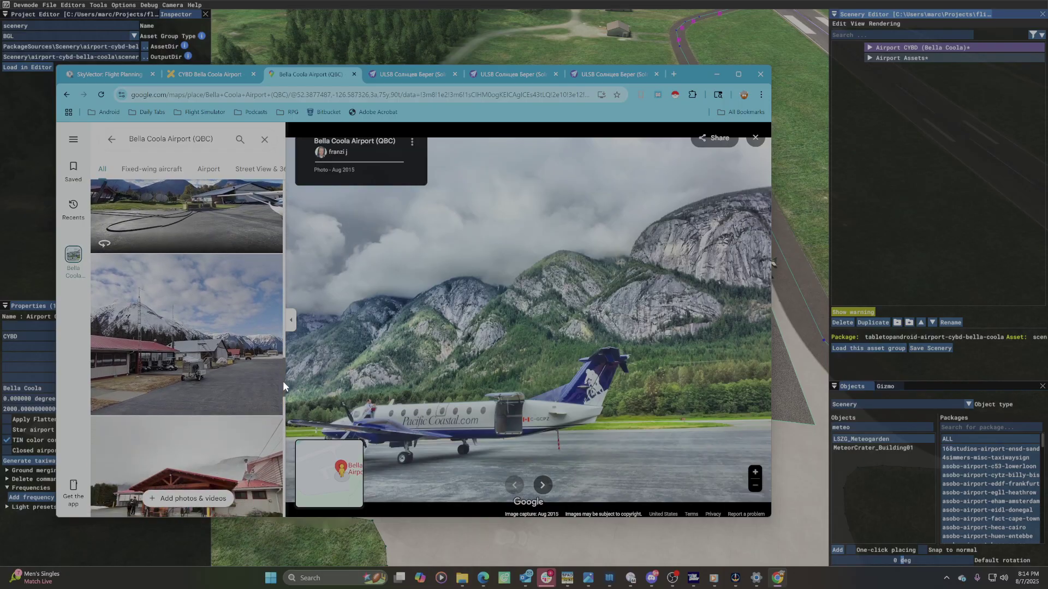
click(203, 382)
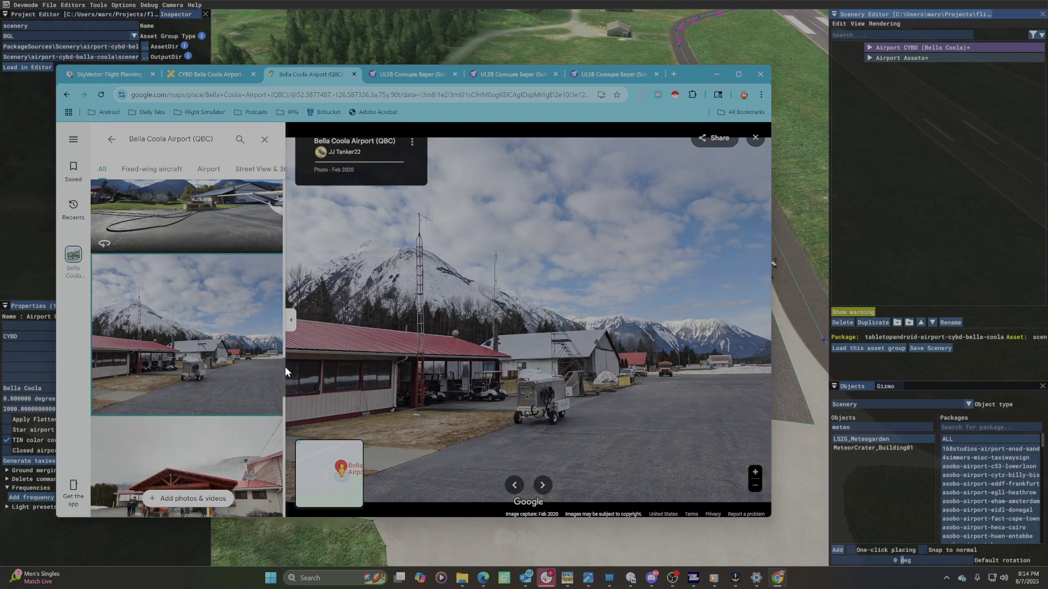
drag(283, 369, 277, 489)
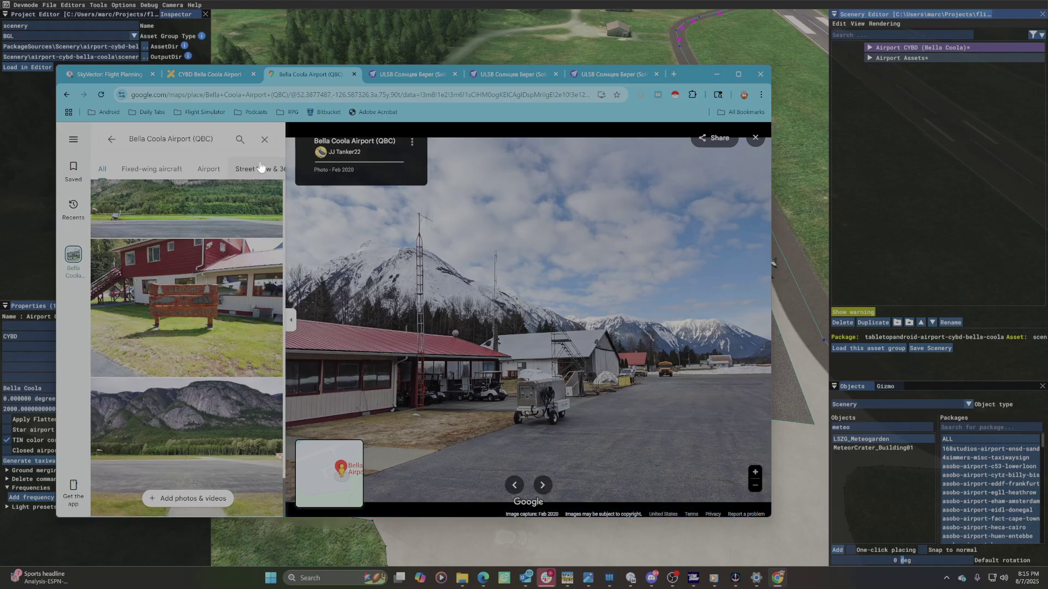
click(264, 139)
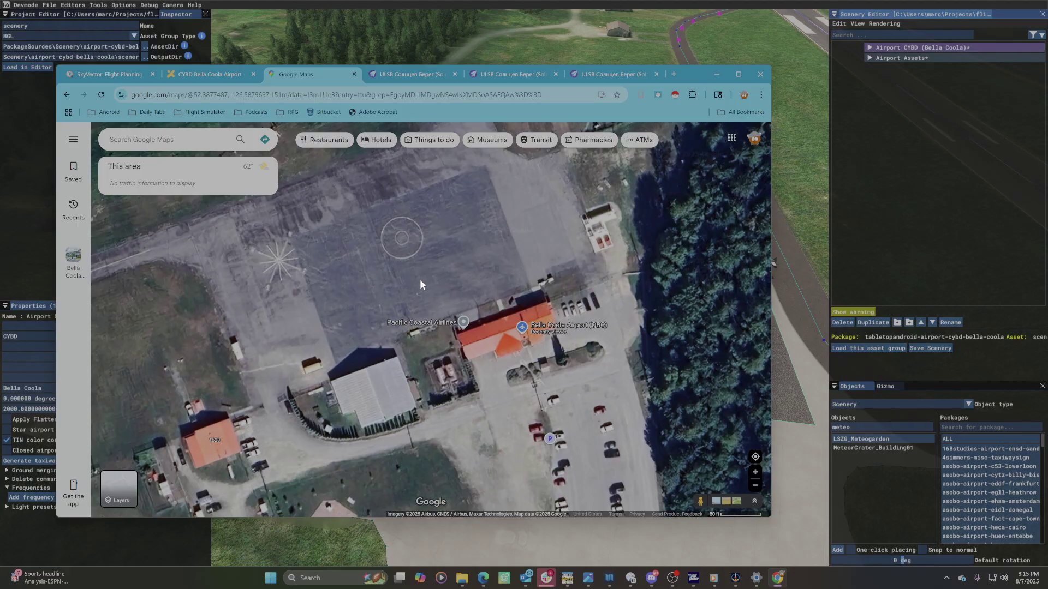
Enter Street View near the airport weather station and move toward the red terminal buildings.
mouse_move(696, 500)
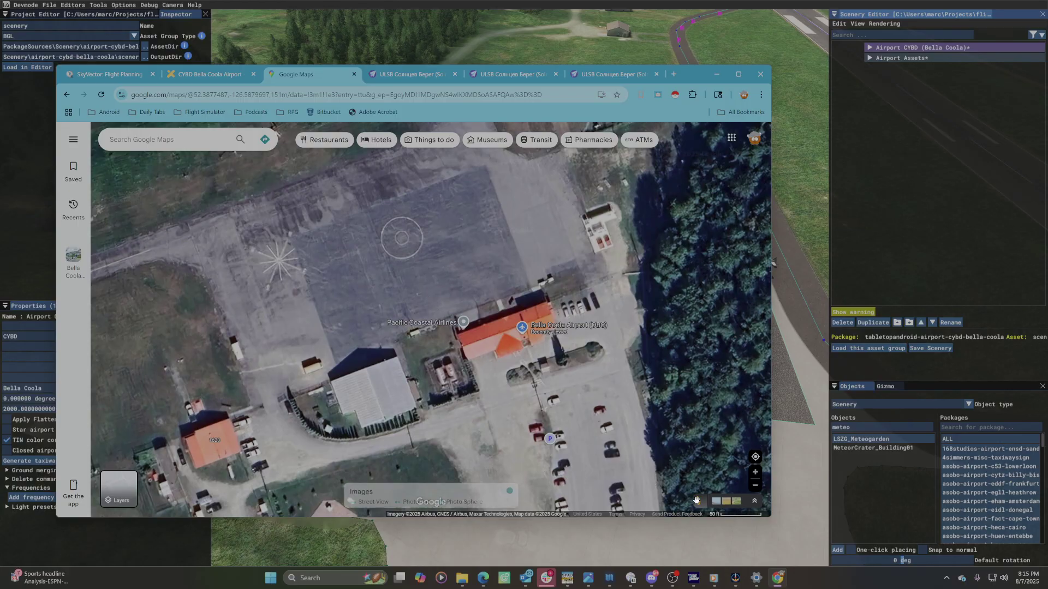
drag(698, 500, 324, 166)
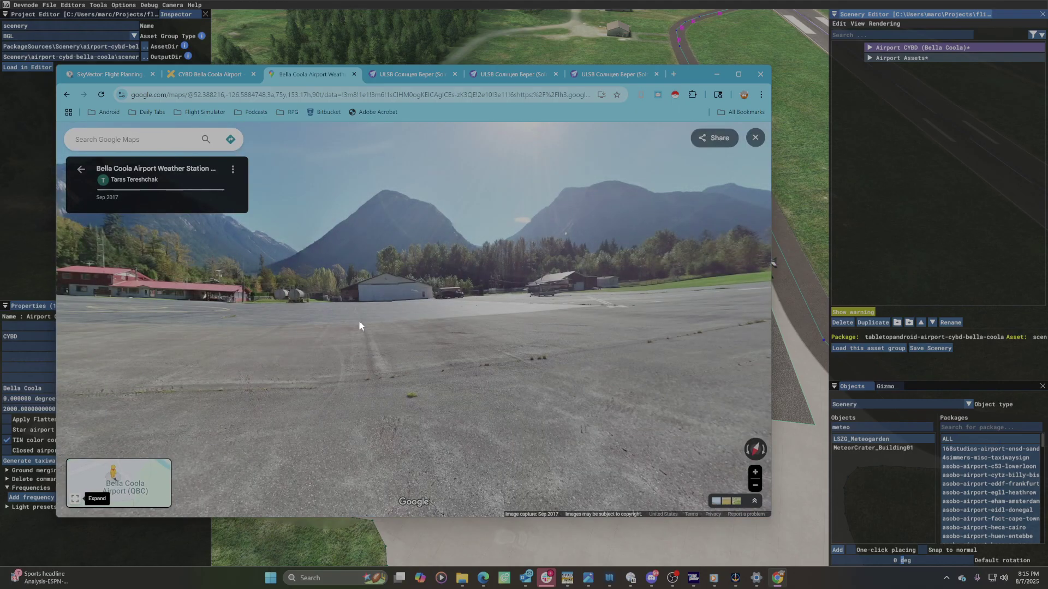
drag(397, 351, 557, 342)
drag(411, 342, 400, 362)
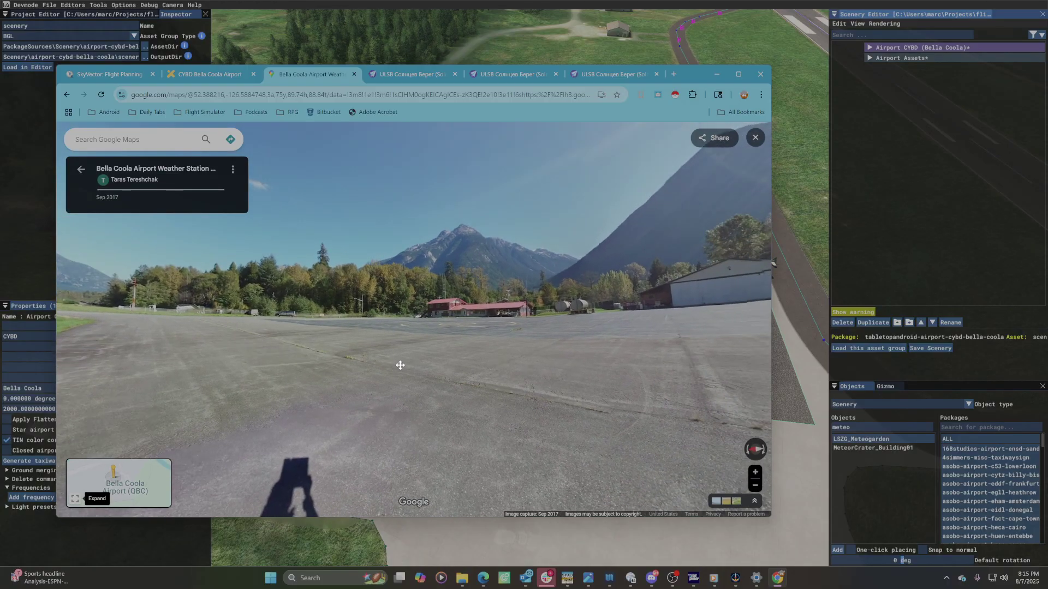
click(458, 310)
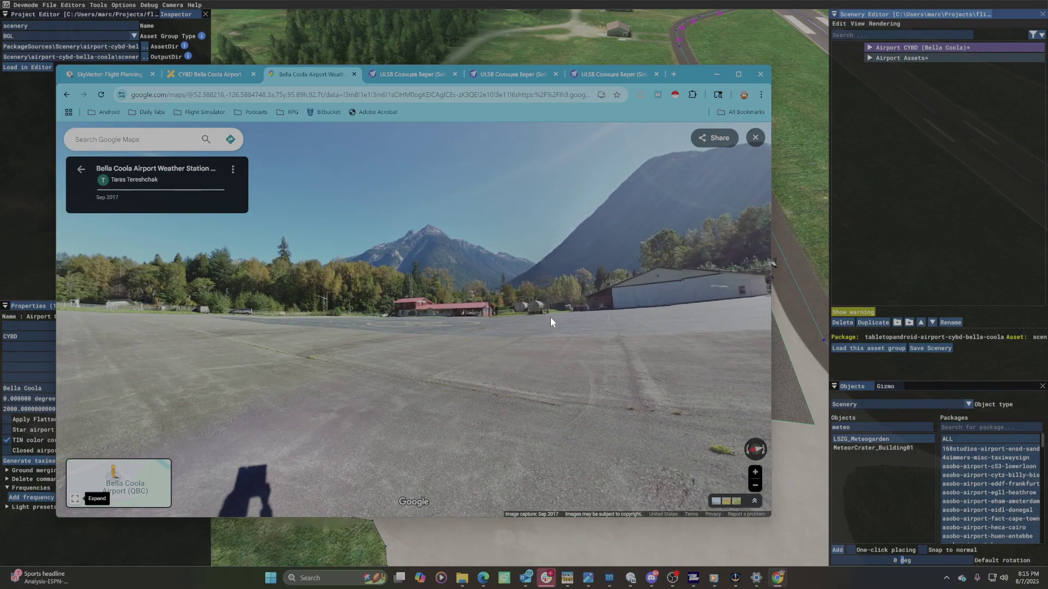
Look around at the fuel tanks and fence, then leave Street View for the satellite map.
scroll(551, 316, up, 3)
drag(548, 315, 515, 339)
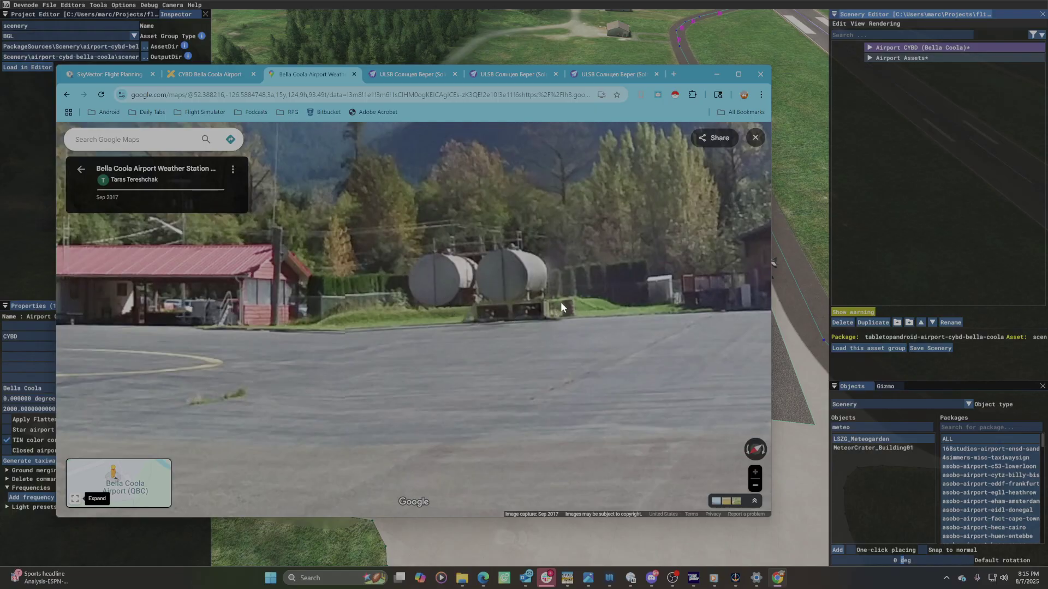
scroll(518, 322, down, 2)
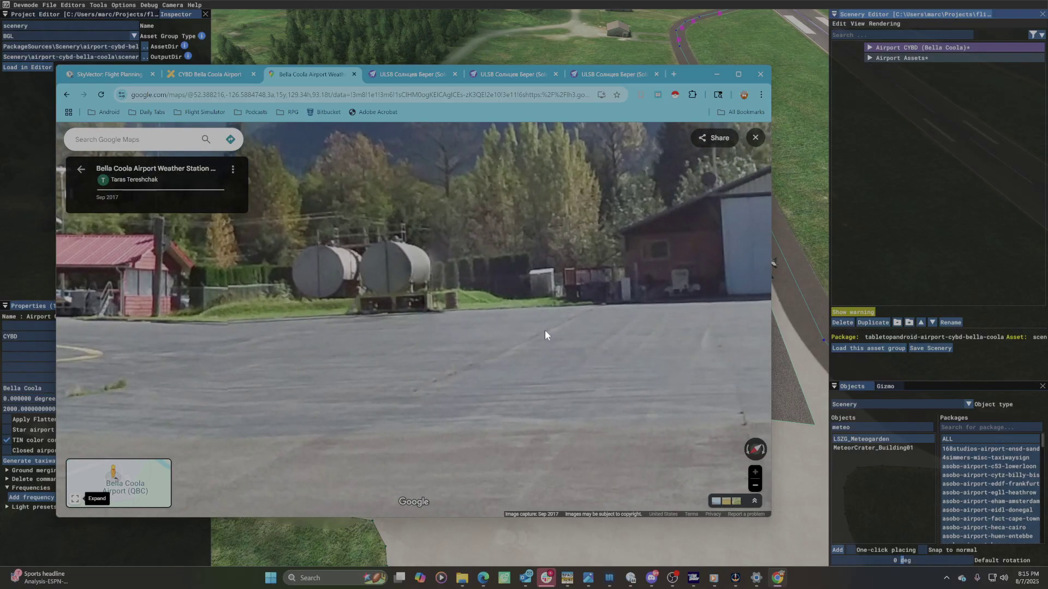
scroll(545, 330, down, 2)
scroll(544, 334, down, 2)
scroll(487, 344, down, 3)
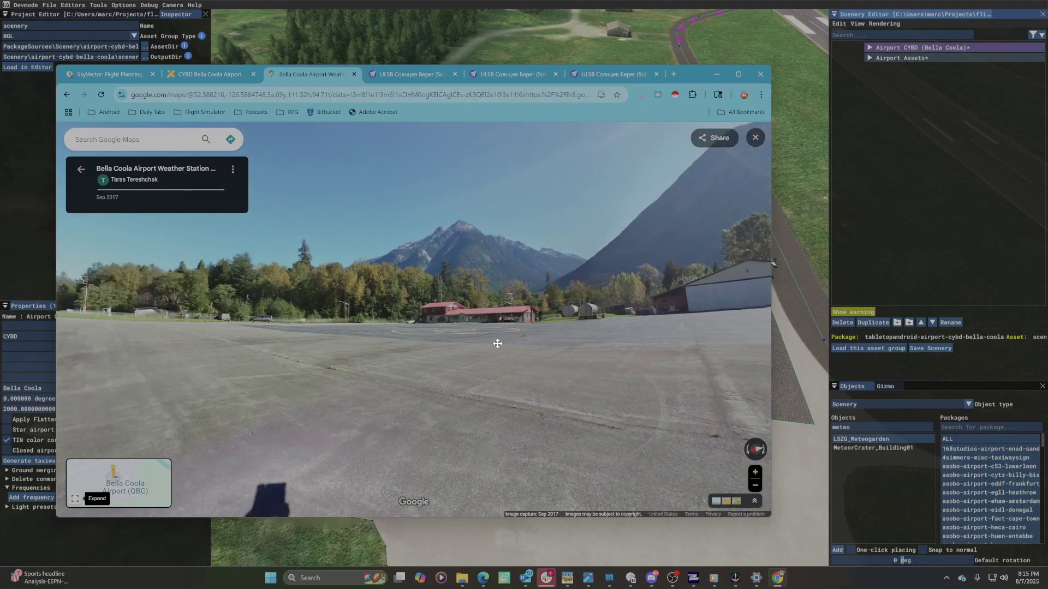
scroll(335, 323, up, 5)
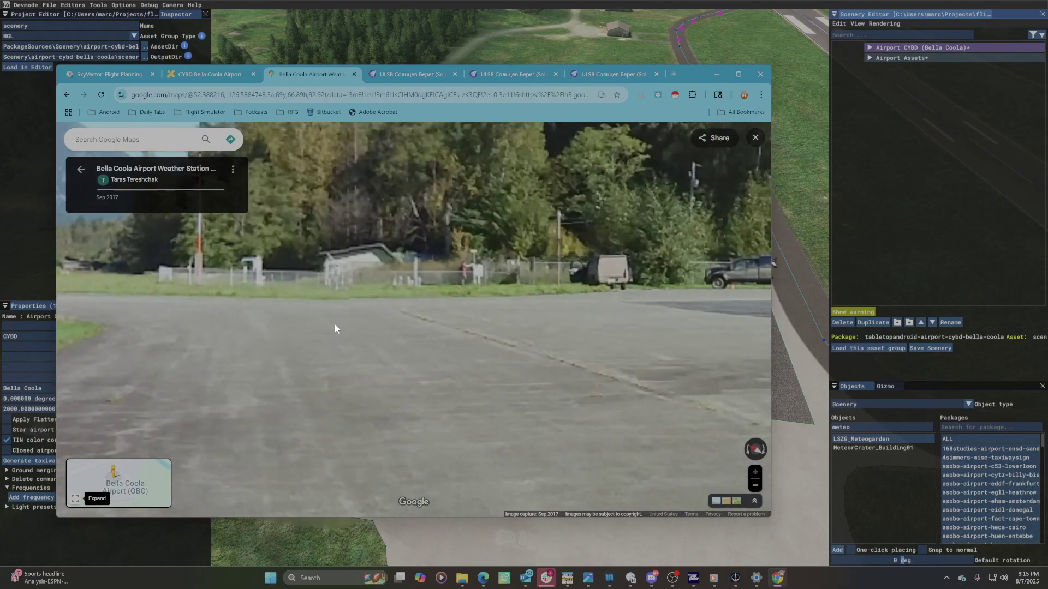
scroll(519, 344, down, 4)
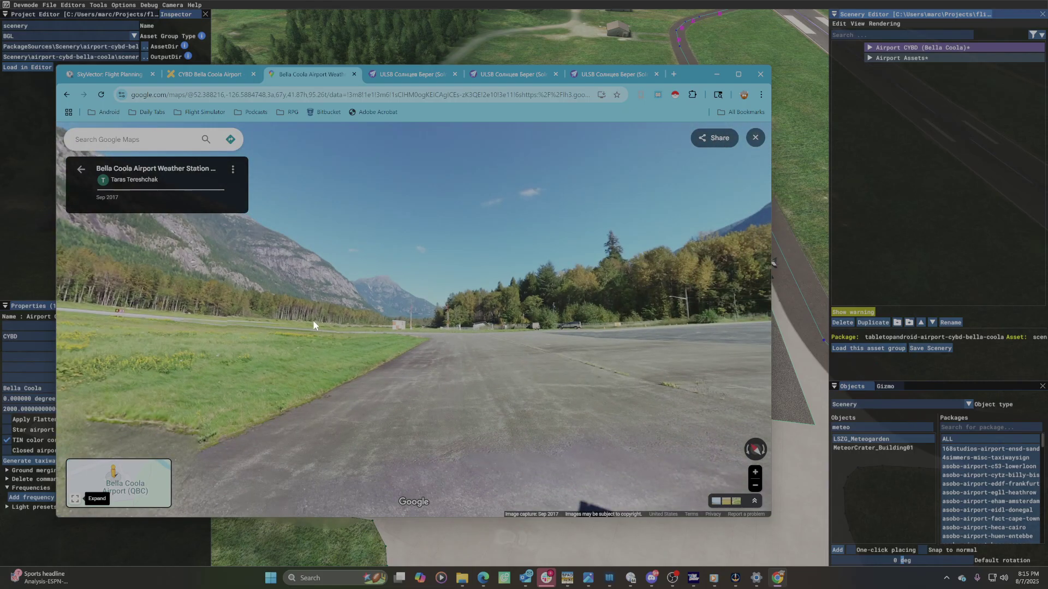
click(81, 169)
Pan from the apron hangars past the weather station to the river and dirt road northeast.
drag(490, 375, 460, 297)
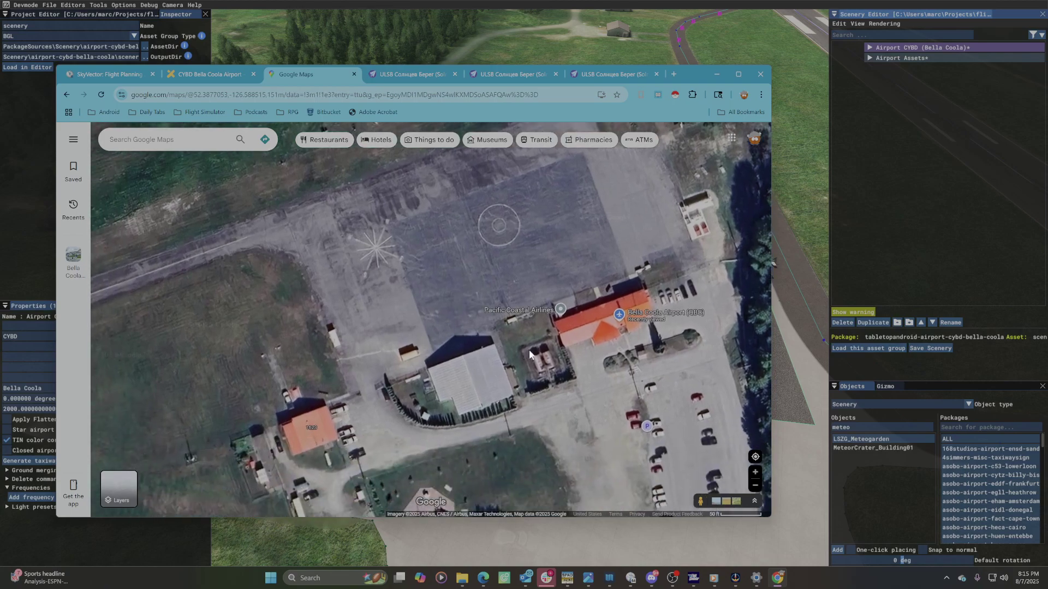
drag(717, 266, 580, 292)
drag(611, 243, 575, 396)
drag(610, 309, 543, 401)
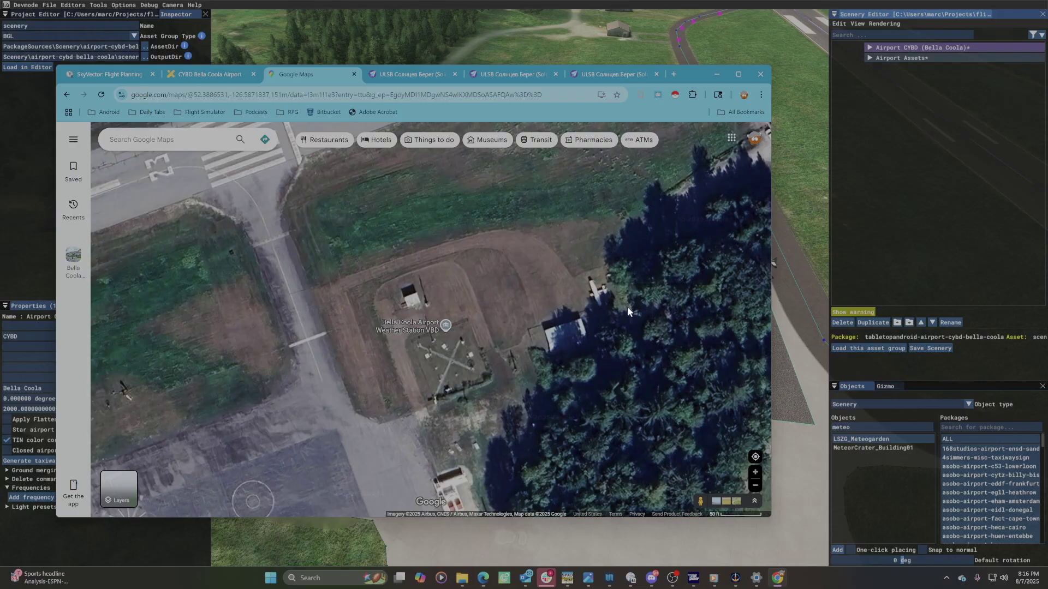
drag(593, 260, 478, 287)
drag(524, 218, 457, 427)
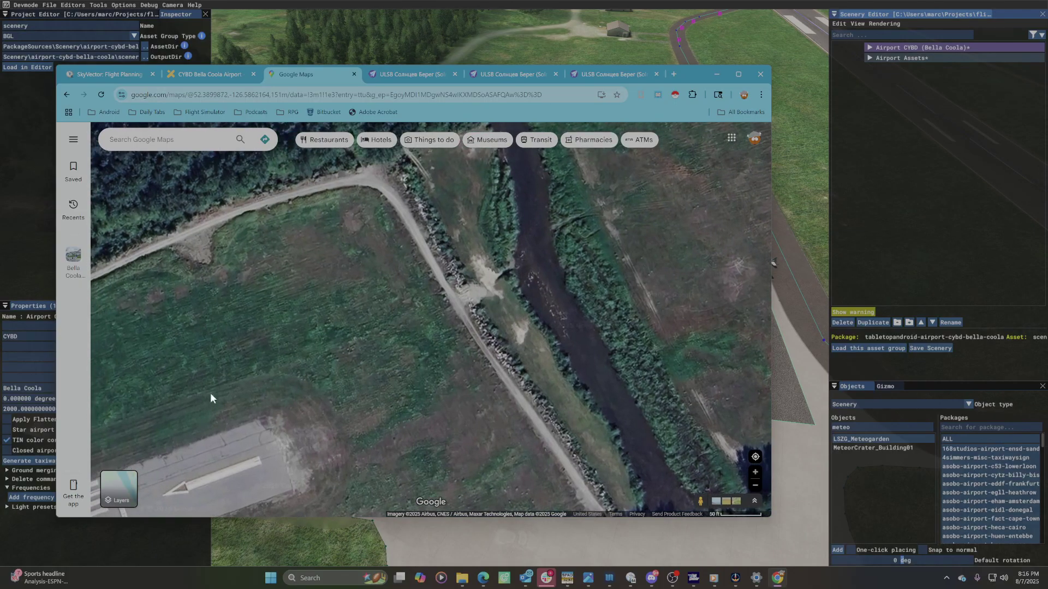
Step back through the scenery screenshots in Photos to the fence shot, then return to the simulator.
click(588, 584)
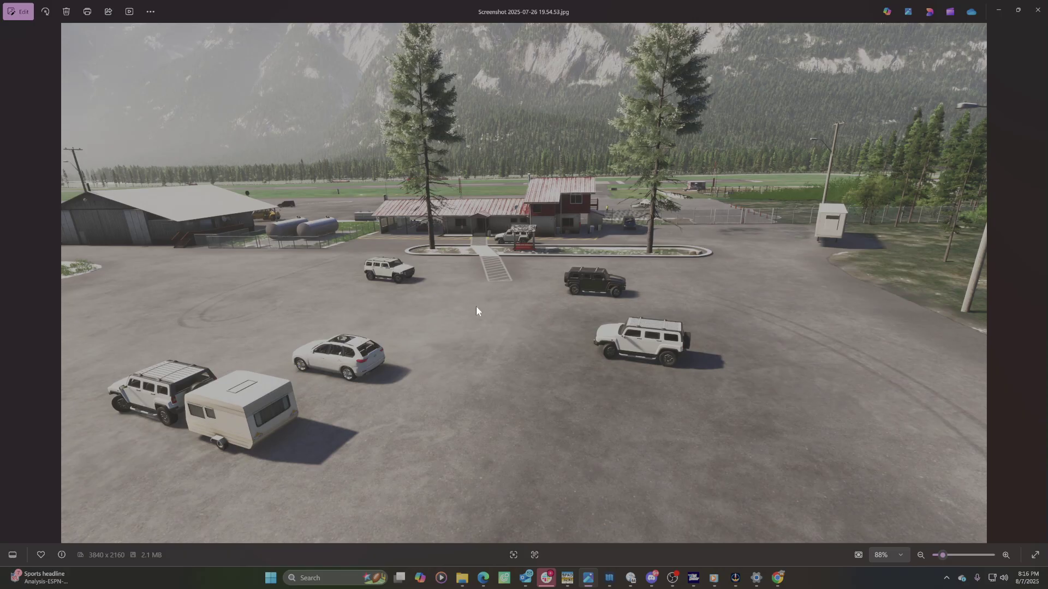
key(Right)
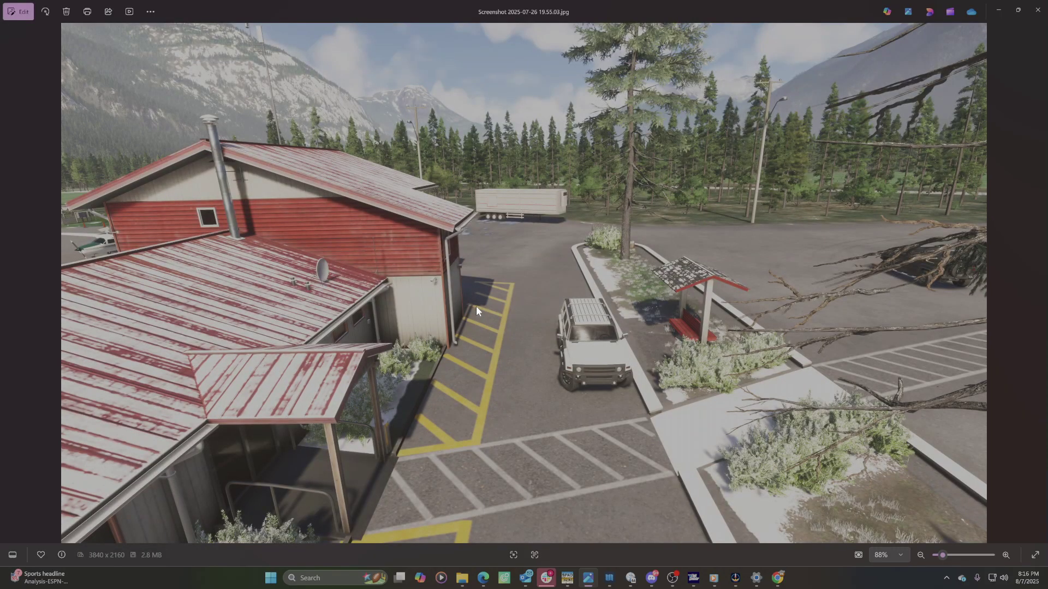
key(Left)
key(Left)
key(Left)
key(Left)
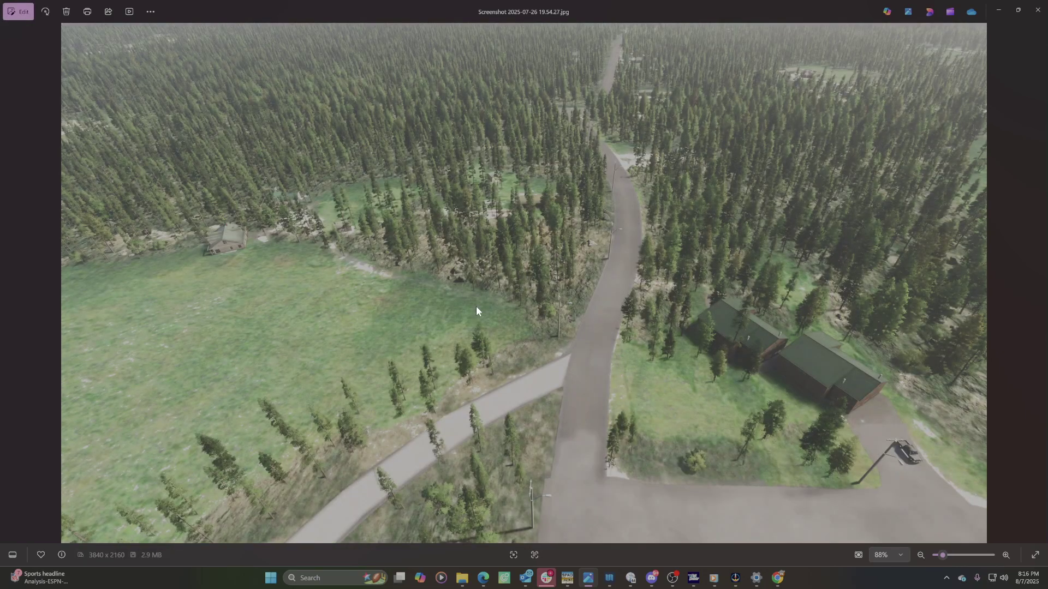
key(Left)
key(Left)
key(Left)
key(Left)
key(Left)
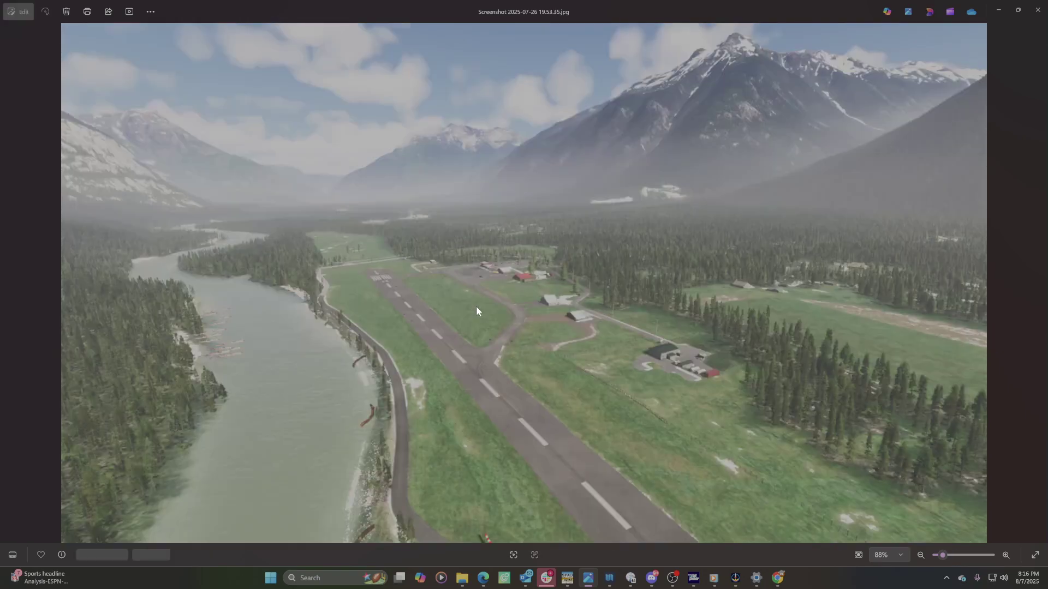
key(Left)
key(Left)
key(Left)
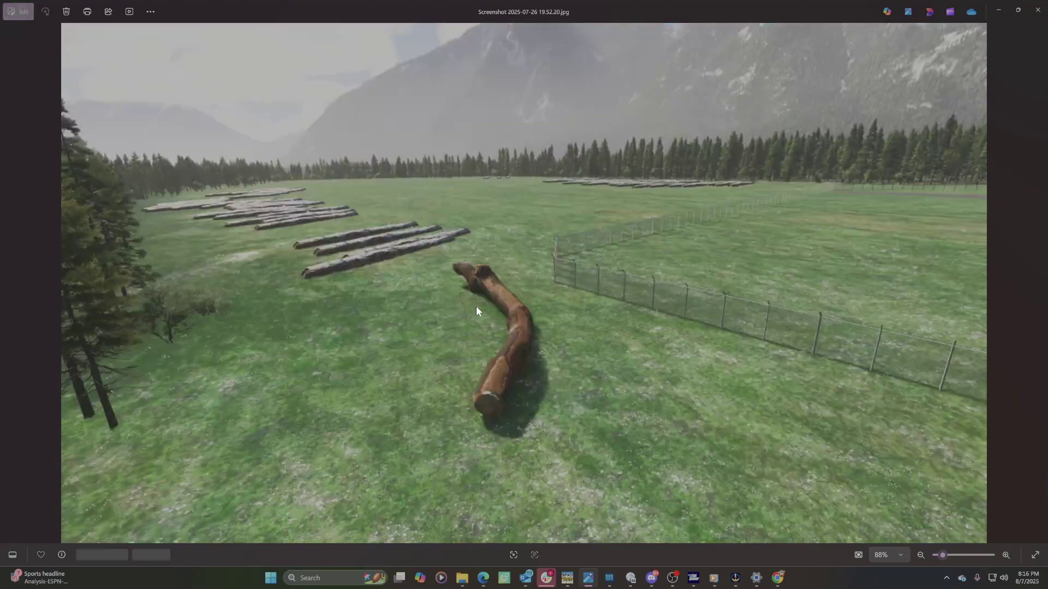
key(Left)
key(Left)
key(Left)
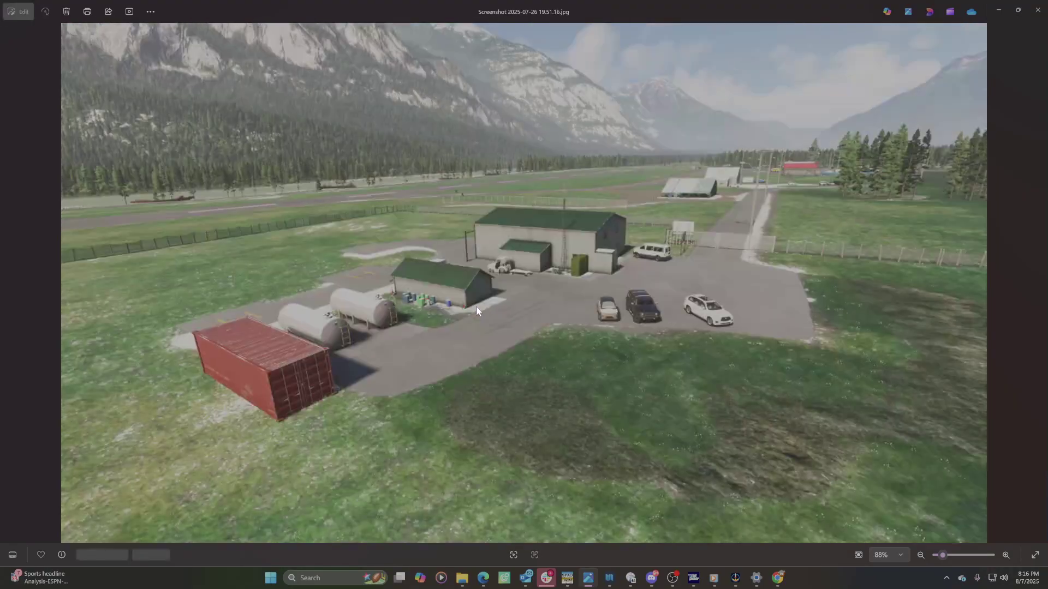
key(Left)
key(Left)
key(Left)
key(Left)
key(Left)
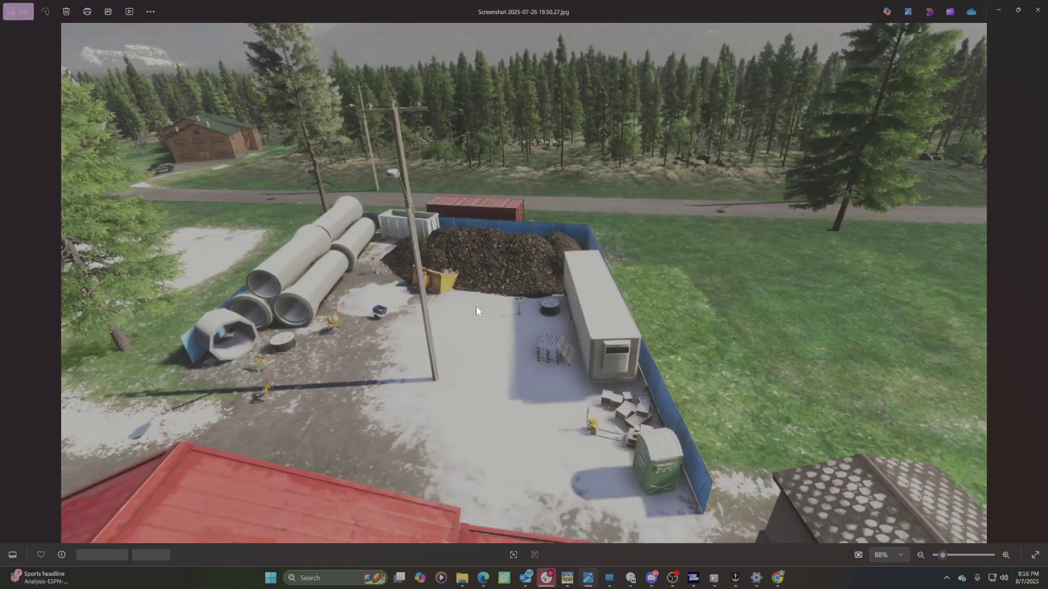
key(Left)
key(Left)
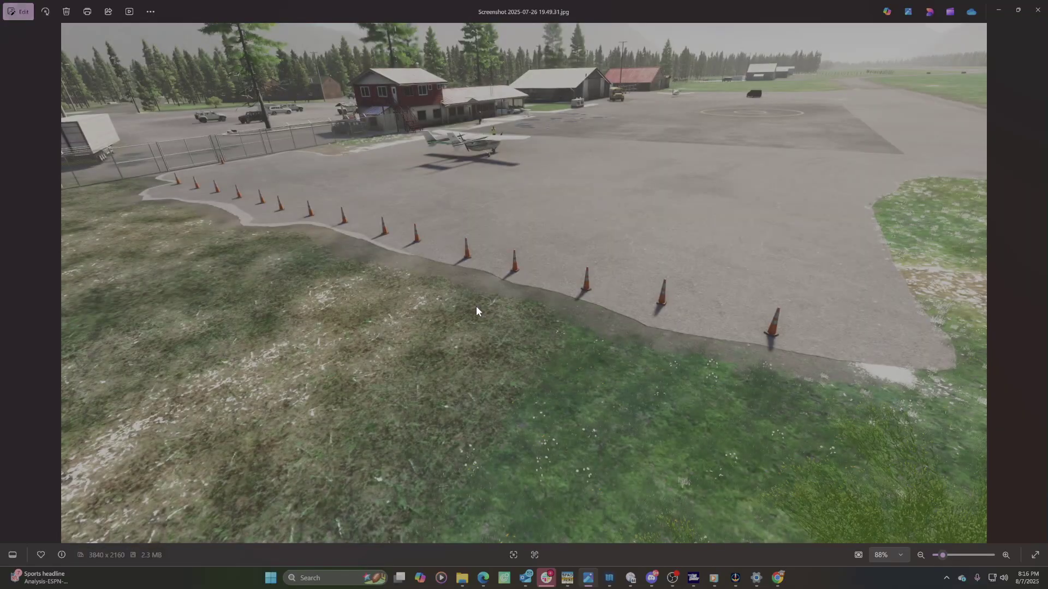
key(Left)
key(Left)
key(Left)
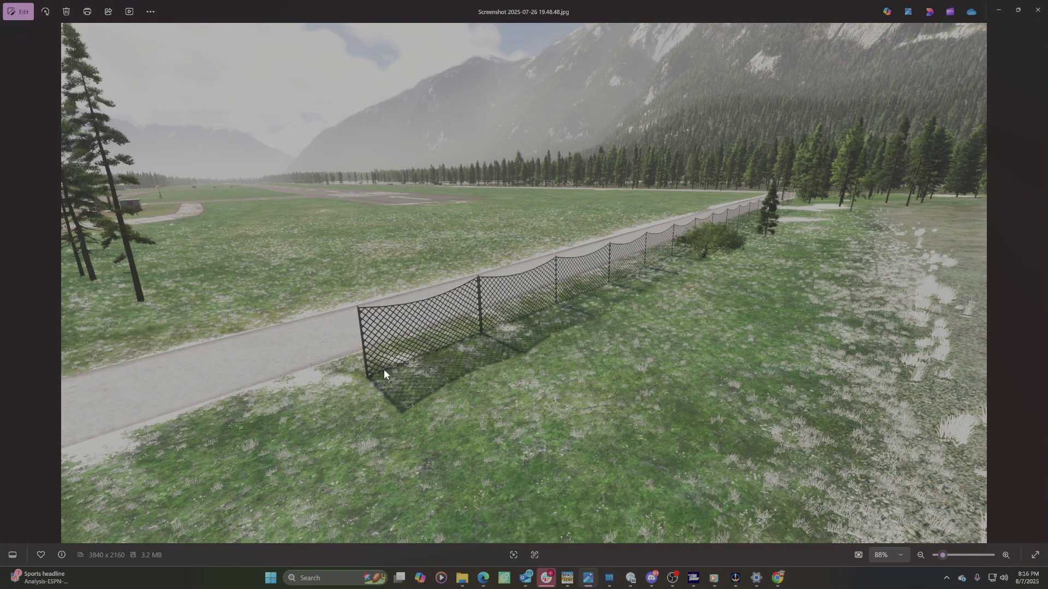
key(alt+Tab)
key(alt+Tab)
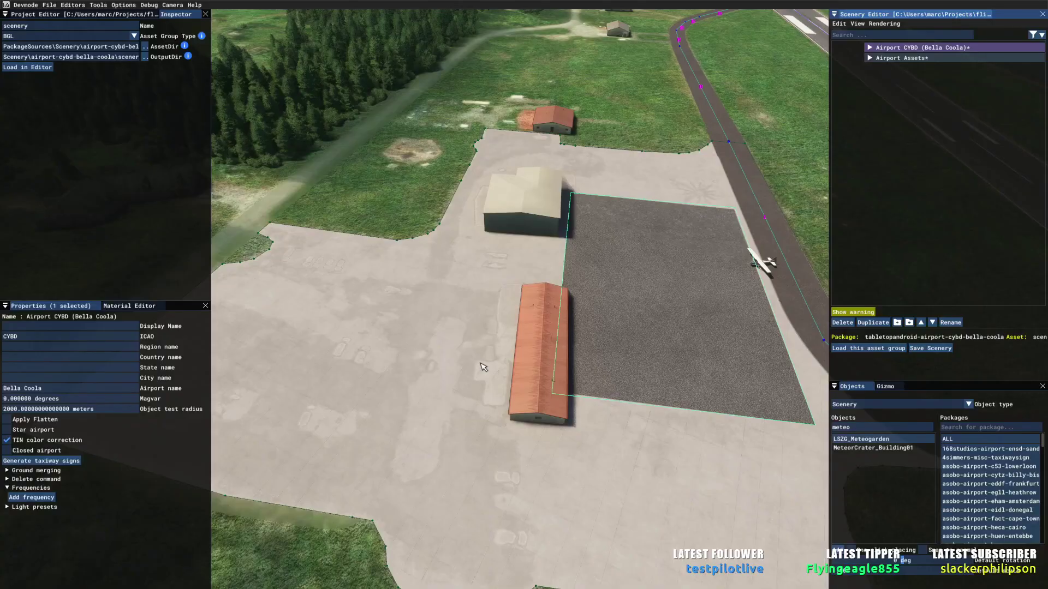
Fly the devmode camera back from the runway threshold and out over the fields beside the airfield.
scroll(483, 366, down, 5)
key(d)
key(s)
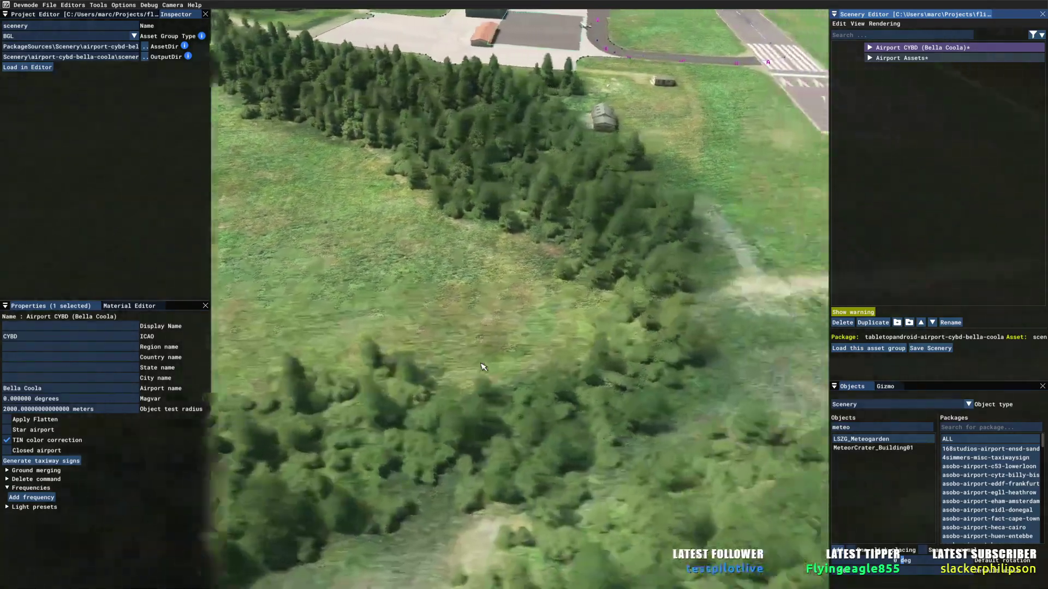
key(s)
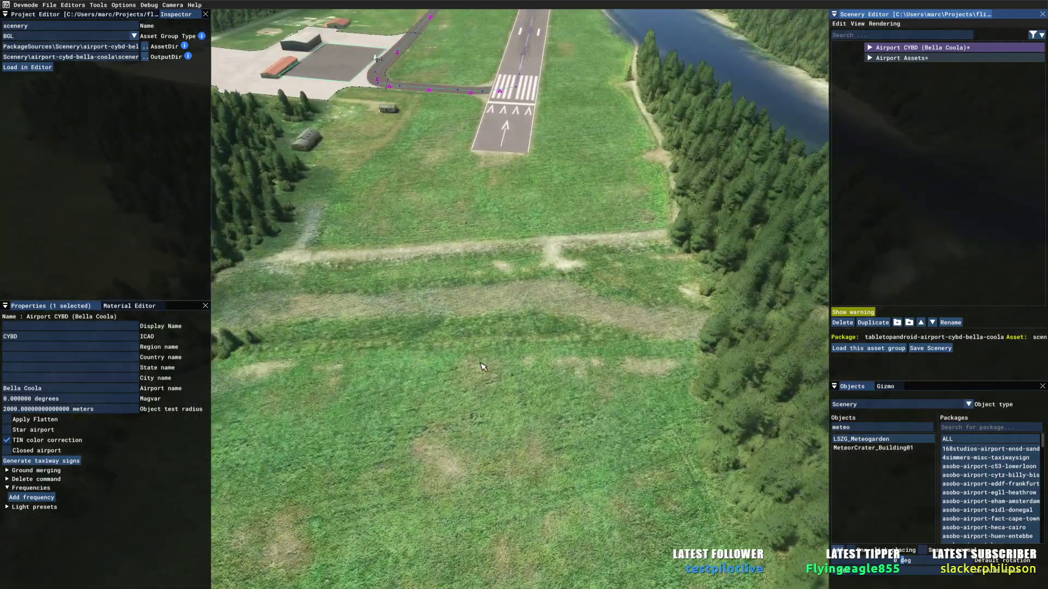
key(d)
right_drag(481, 364, 472, 329)
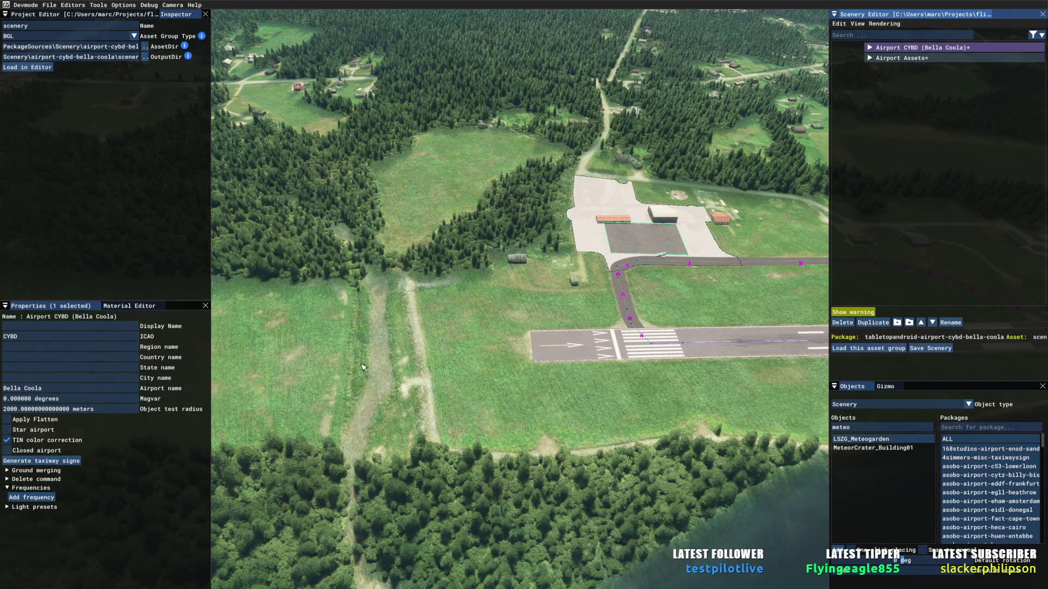
key(a)
key(a)
key(d)
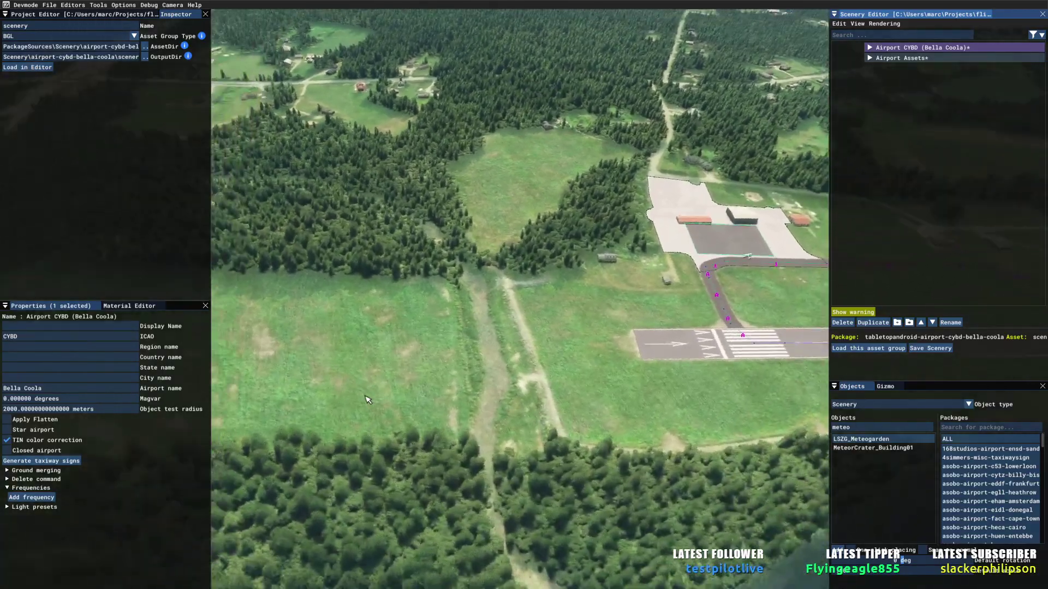
key(s)
key(w)
key(w)
key(s)
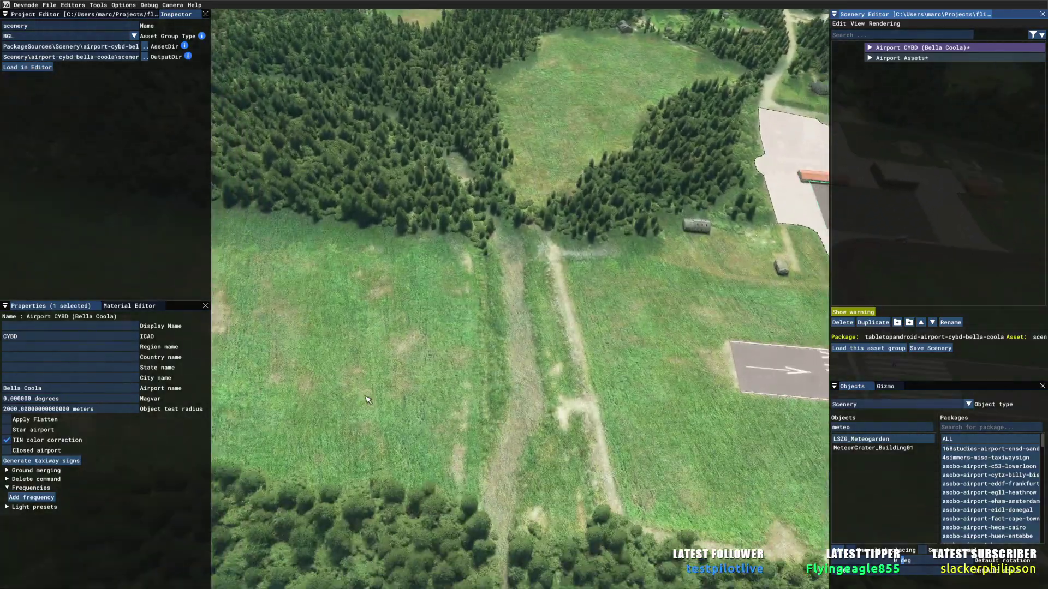
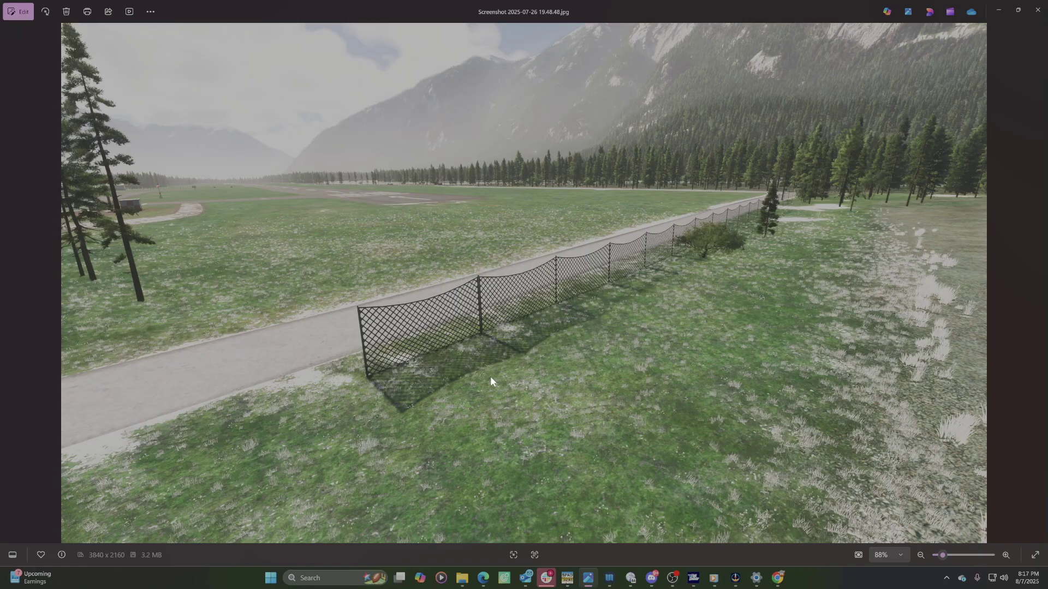
Check the Google Maps satellite view around the runway end for street-level imagery.
key(super+Tab)
click(477, 349)
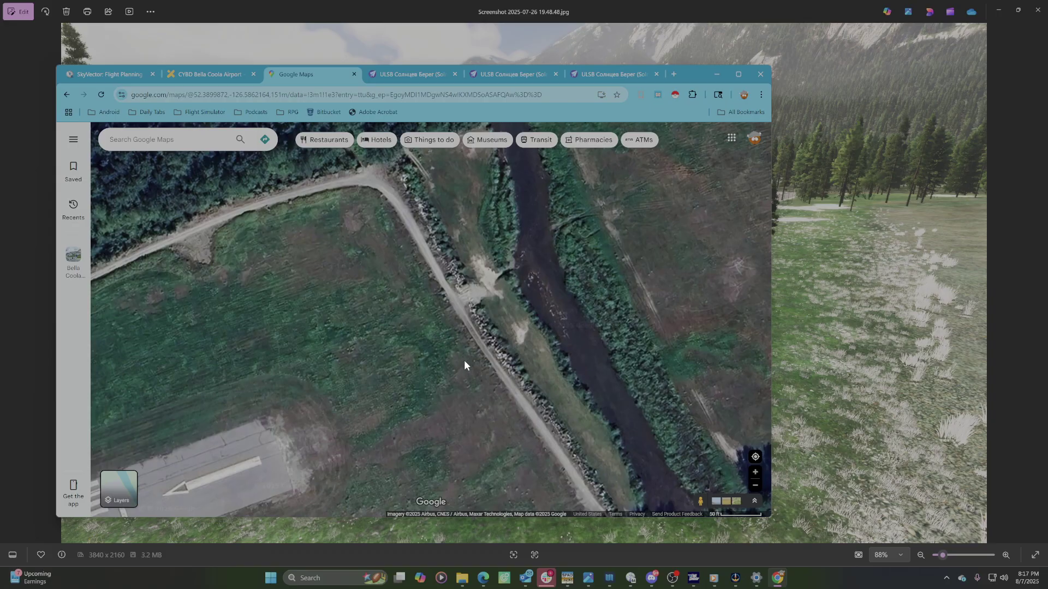
scroll(464, 359, down, 1)
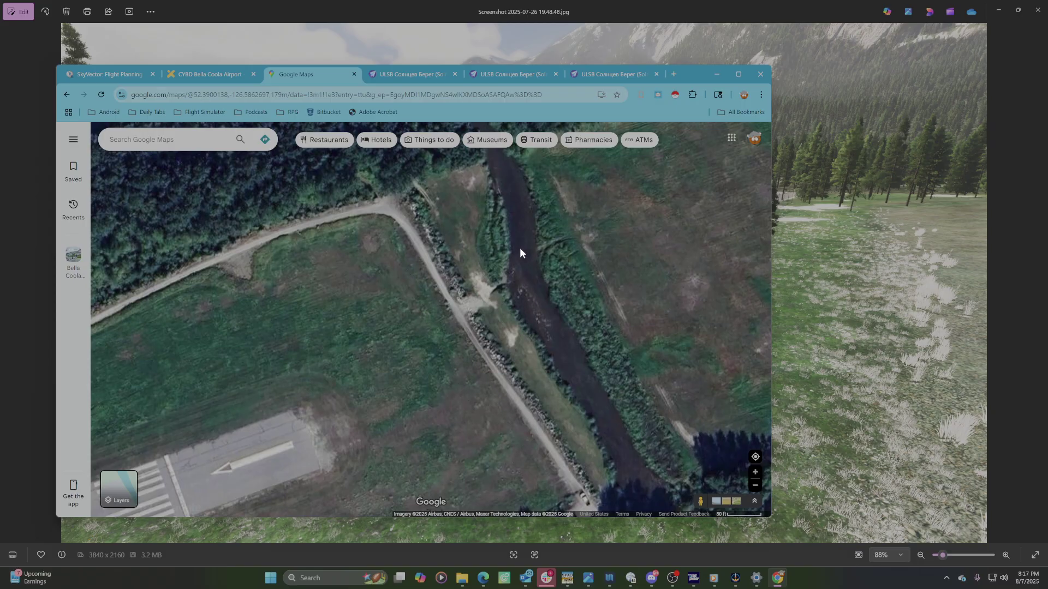
scroll(565, 349, down, 1)
scroll(502, 327, down, 1)
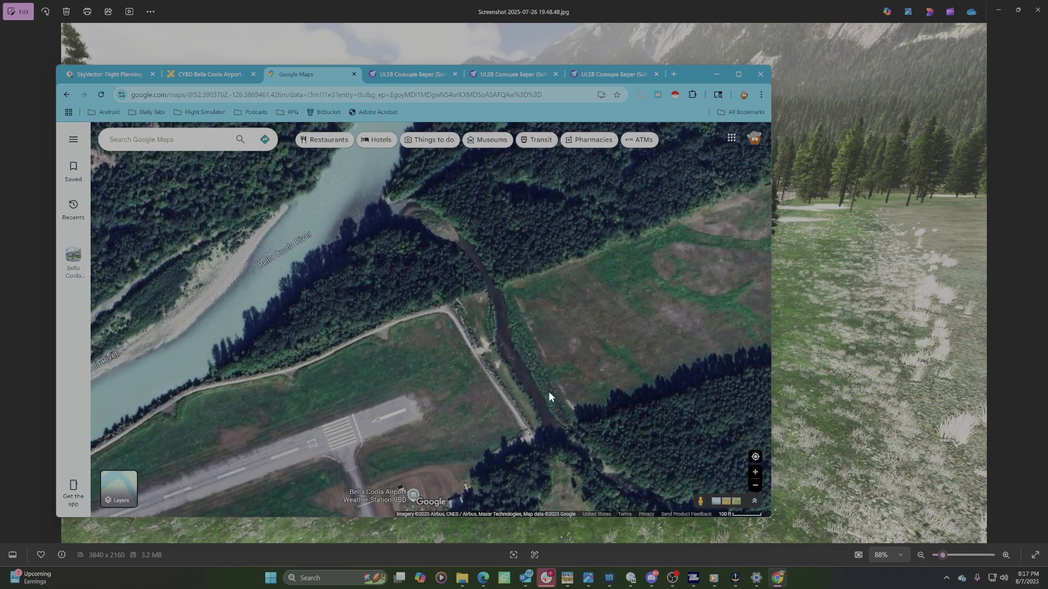
scroll(540, 366, up, 1)
scroll(522, 352, up, 1)
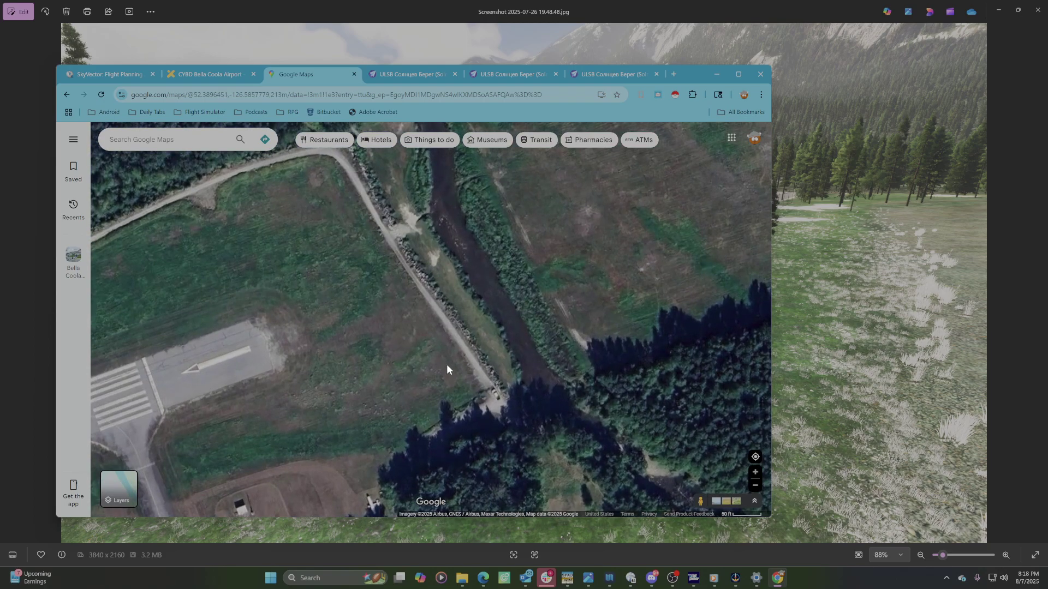
drag(701, 501, 663, 480)
Return to the simulator and fly the devmode camera to the runway's approach end.
key(alt+Tab)
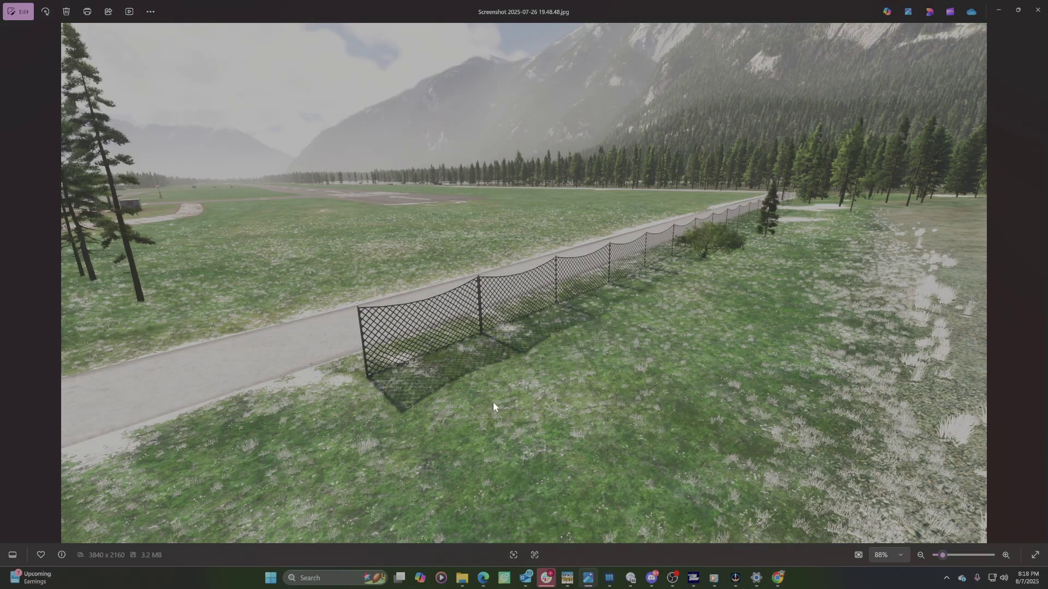
key(alt+Tab)
key(Tab)
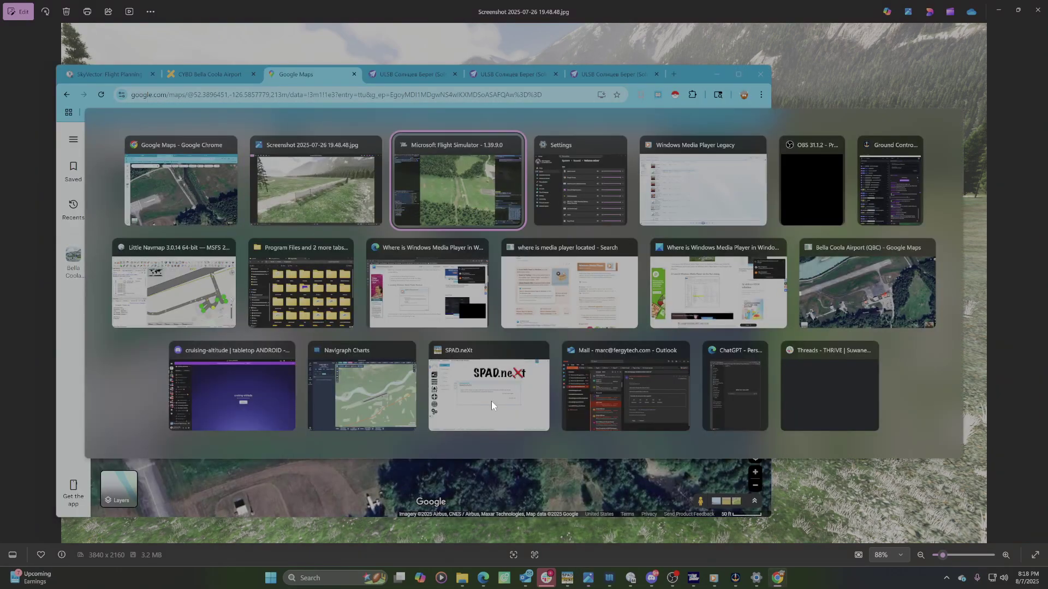
key(a)
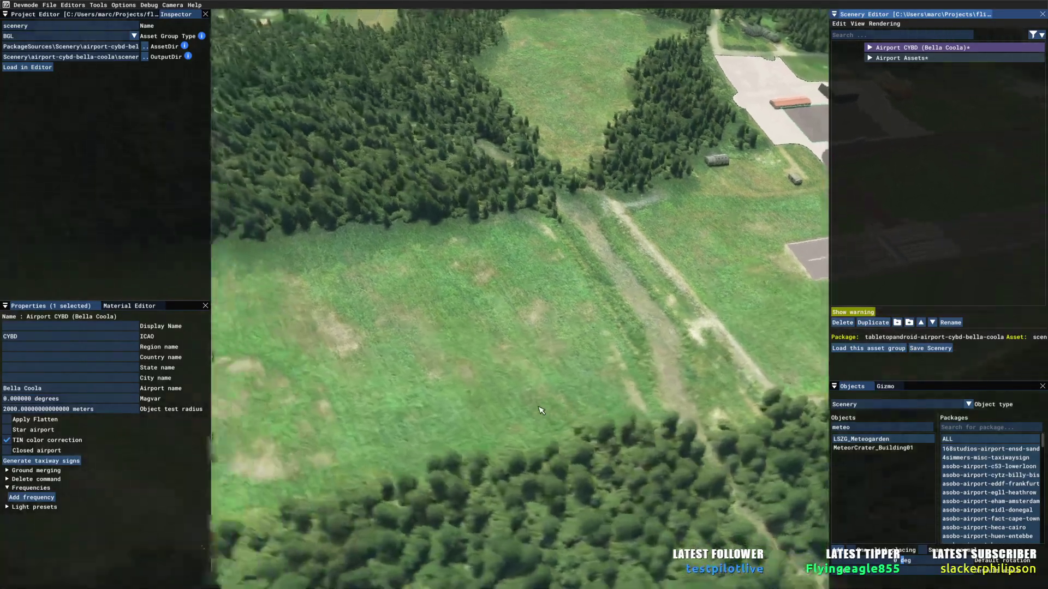
key(w)
key(w)
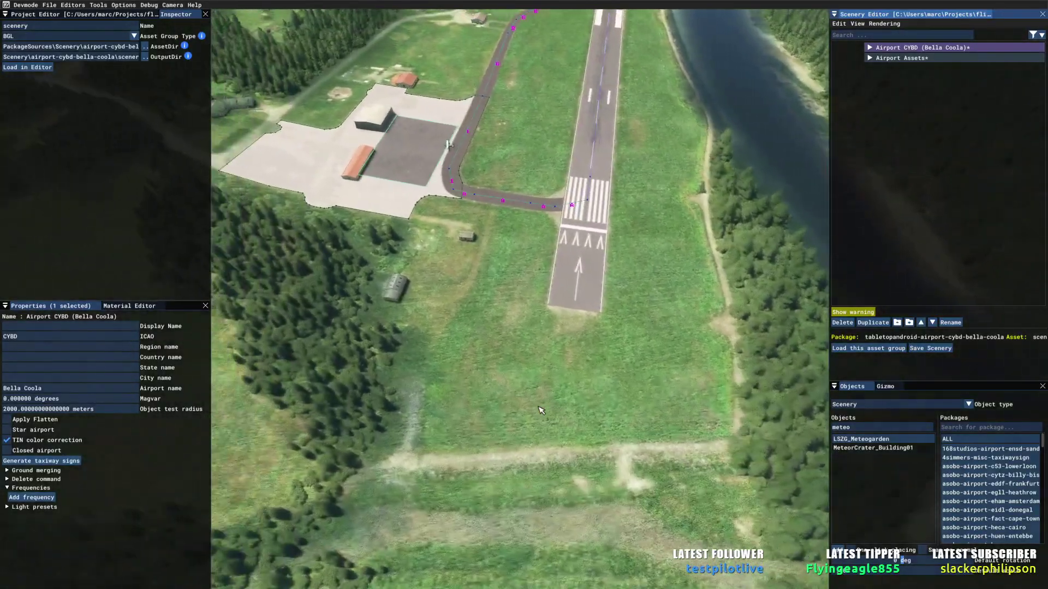
key(w)
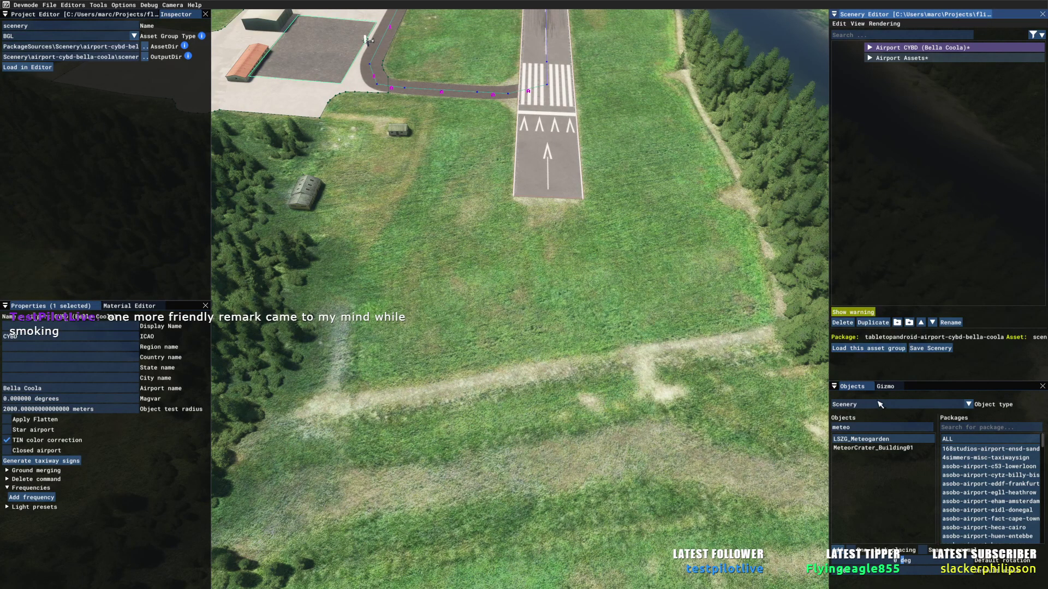
Set the Objects panel type to VectorPlacement, then start a new browser tab.
click(859, 406)
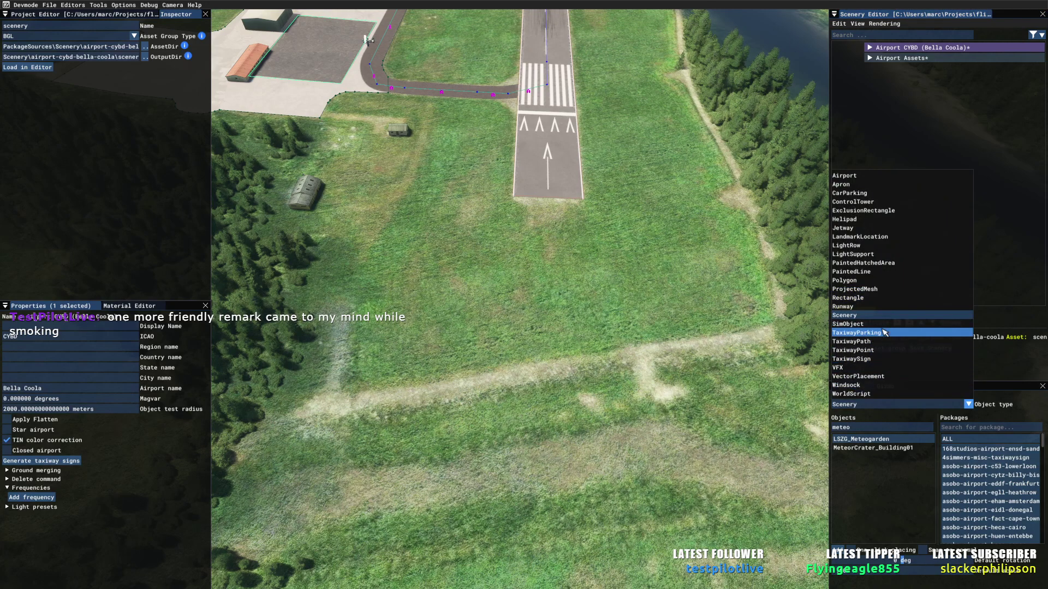
click(866, 378)
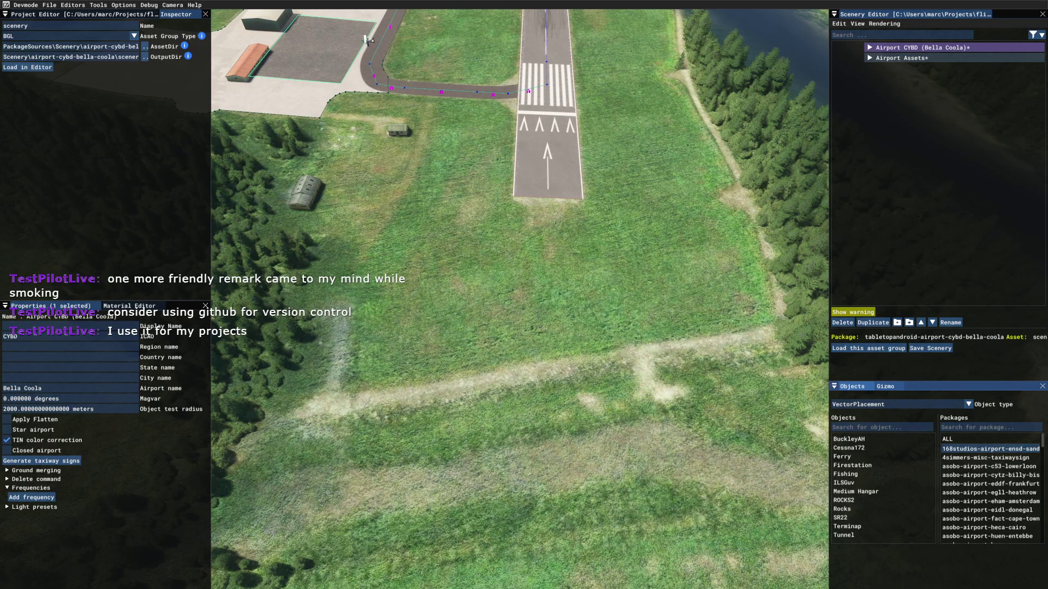
key(alt+Tab)
click(784, 30)
Go to github.com and submit the saved sign-in details.
text(g)
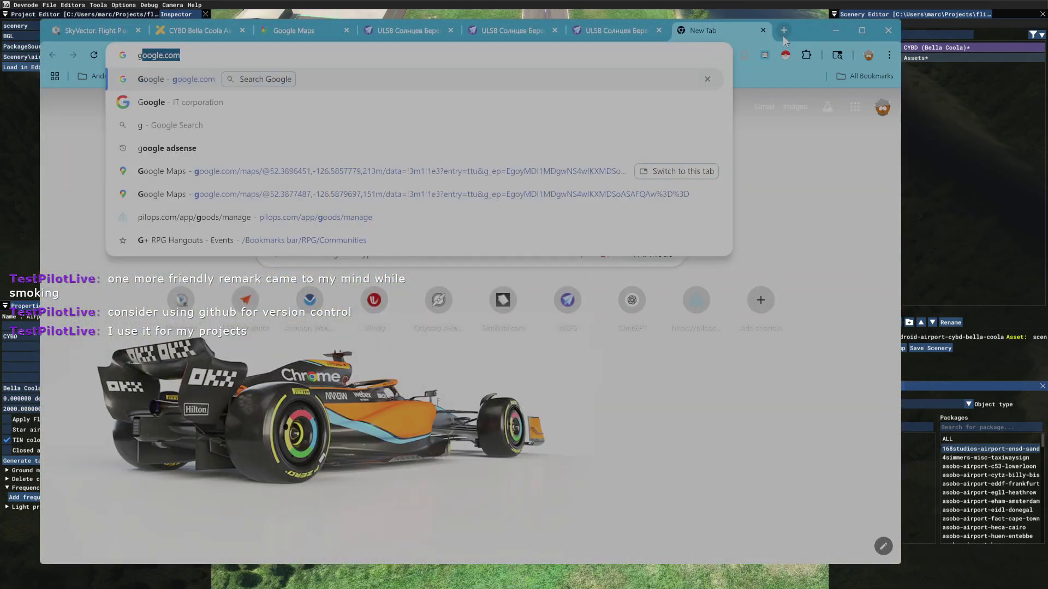
text(ithub.com)
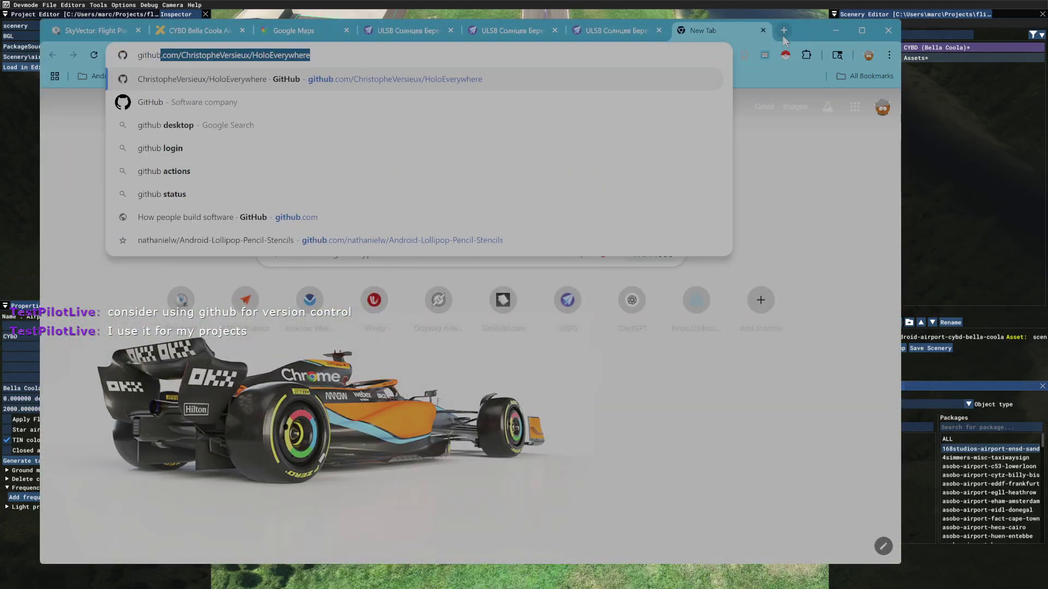
key(Delete)
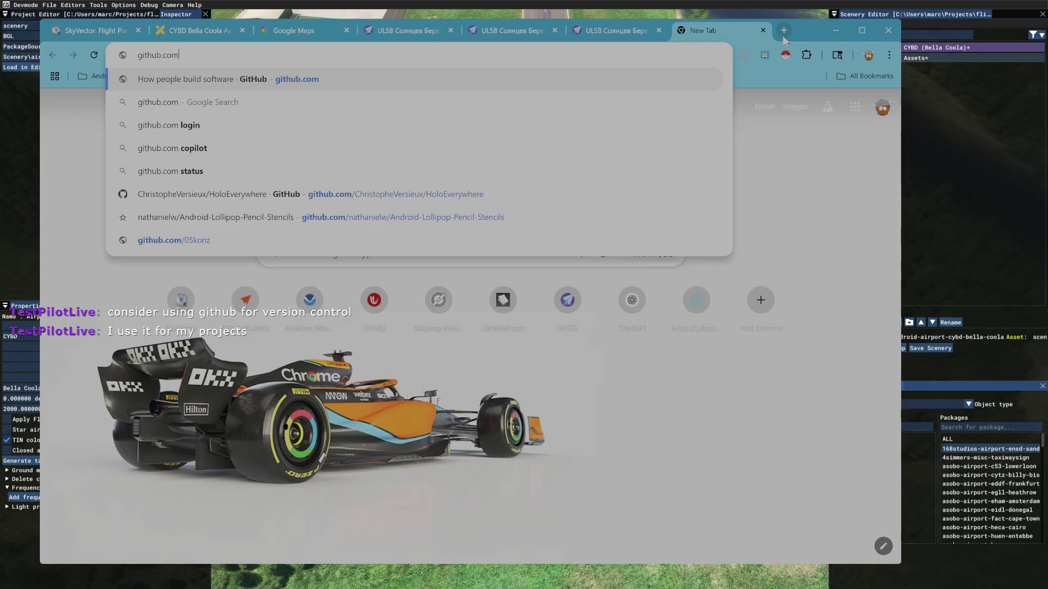
key(Return)
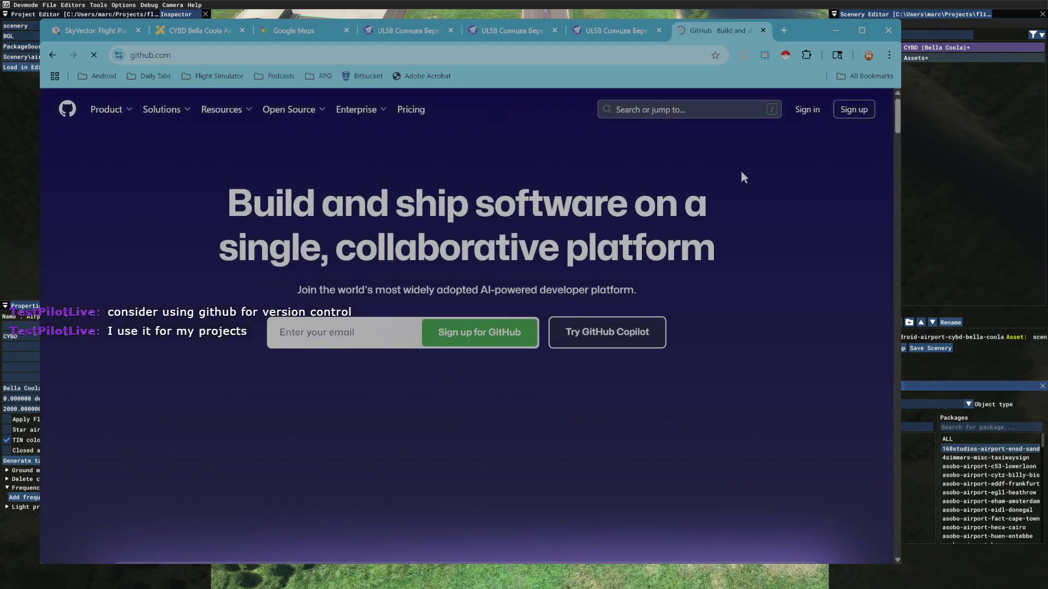
click(806, 110)
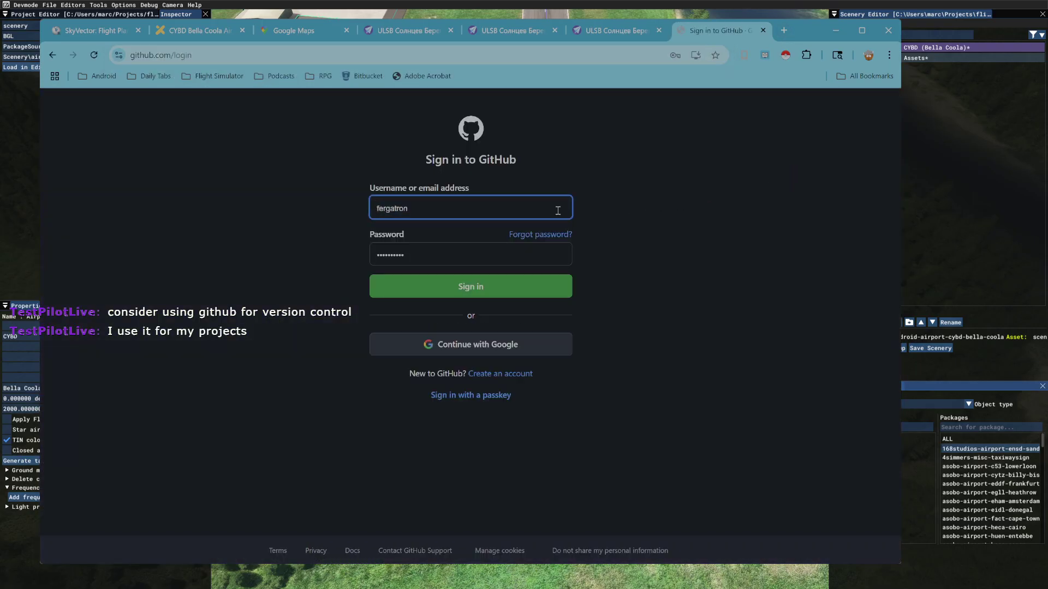
click(510, 287)
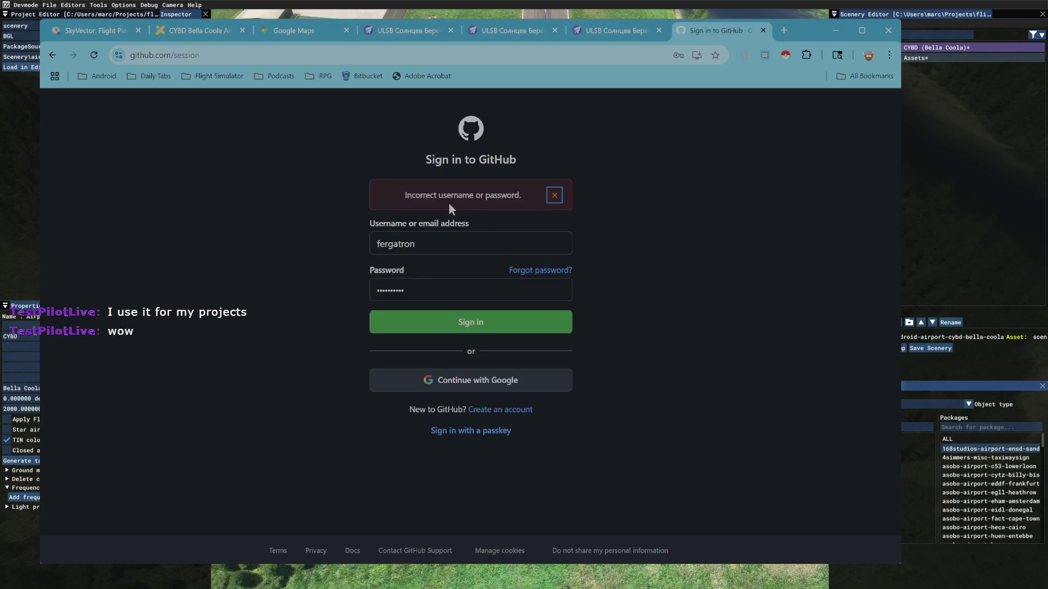
Retry sign-in after replacing the stored password with the correct account password.
click(435, 287)
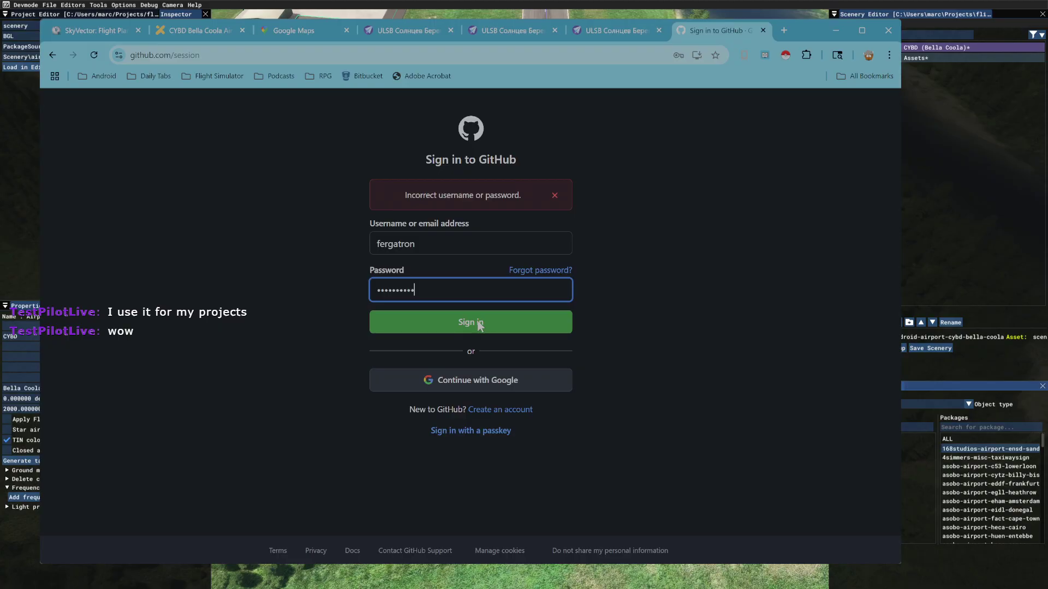
click(510, 328)
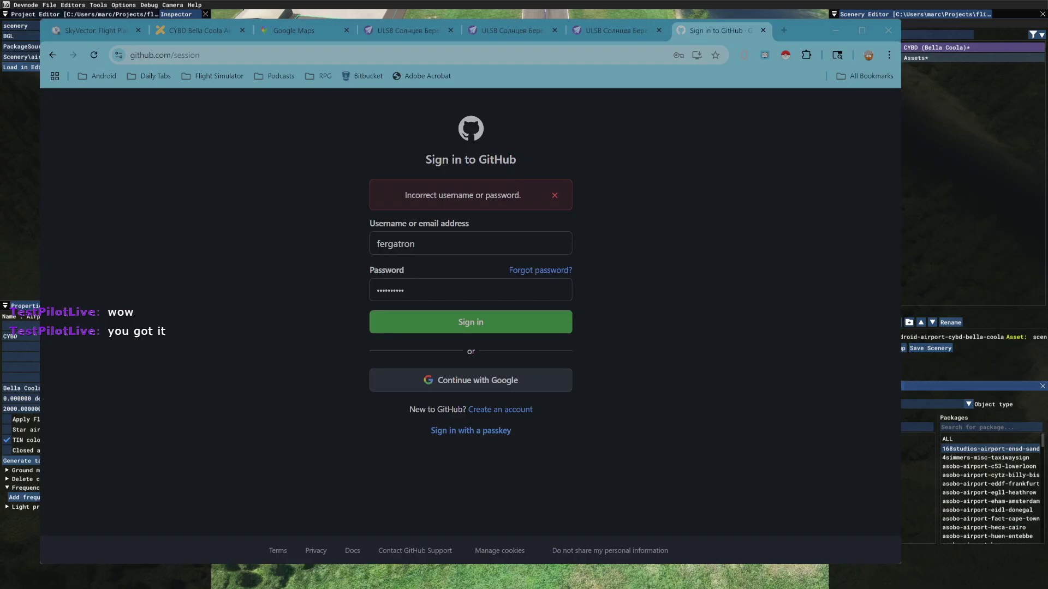
double_click(449, 289)
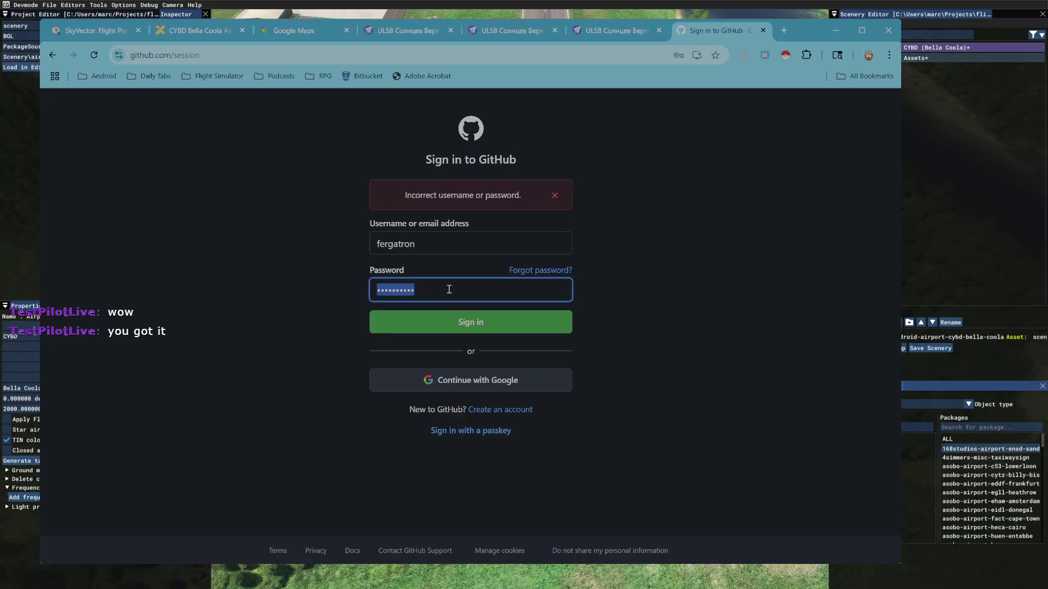
key(ctrl+v)
click(481, 319)
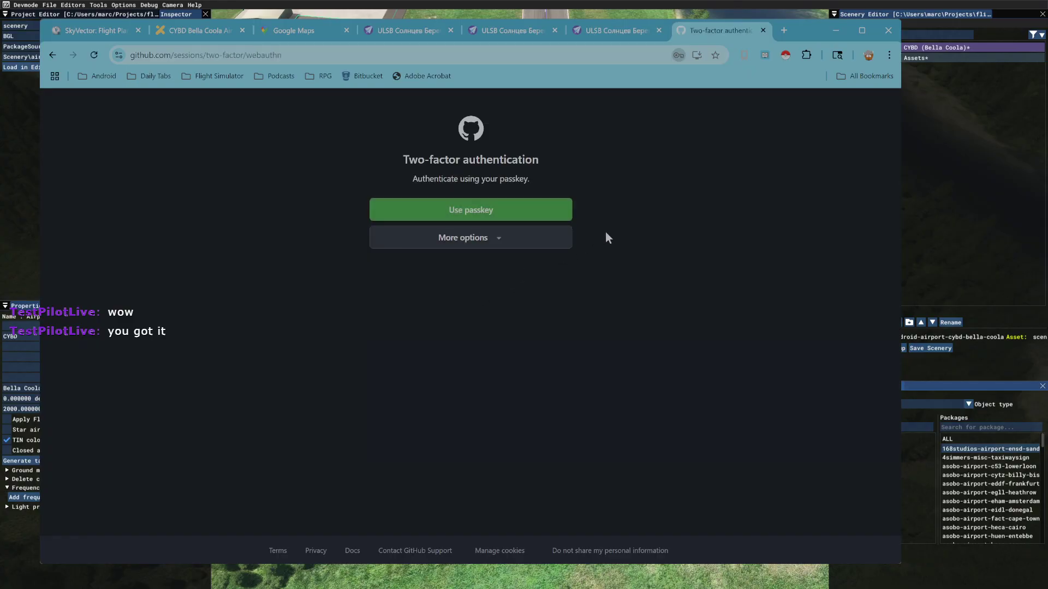
Pass two-factor verification with an authenticator app code, reaching the dashboard.
click(489, 242)
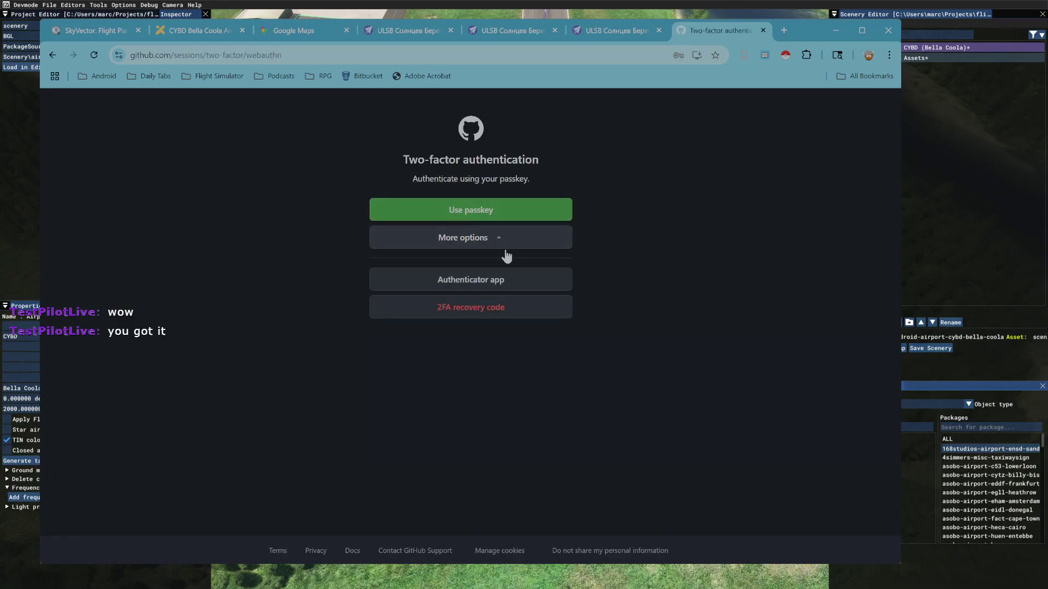
click(495, 281)
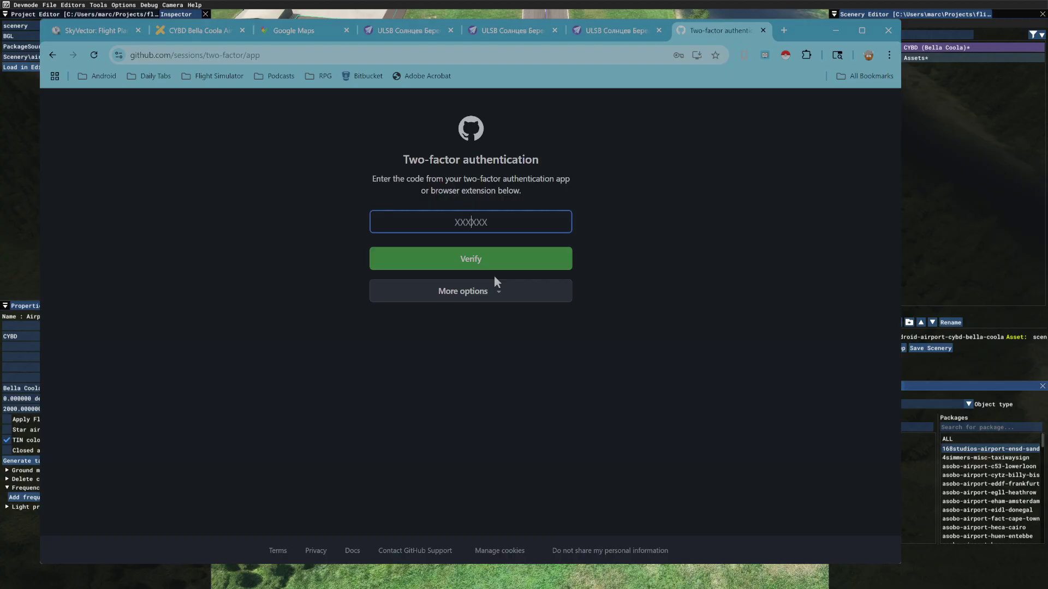
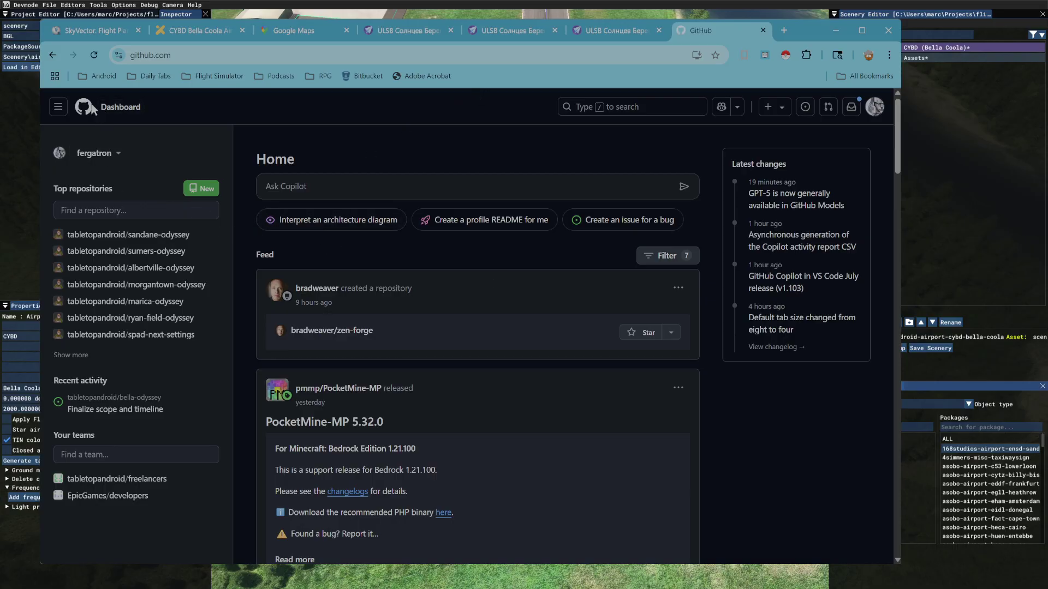
click(112, 154)
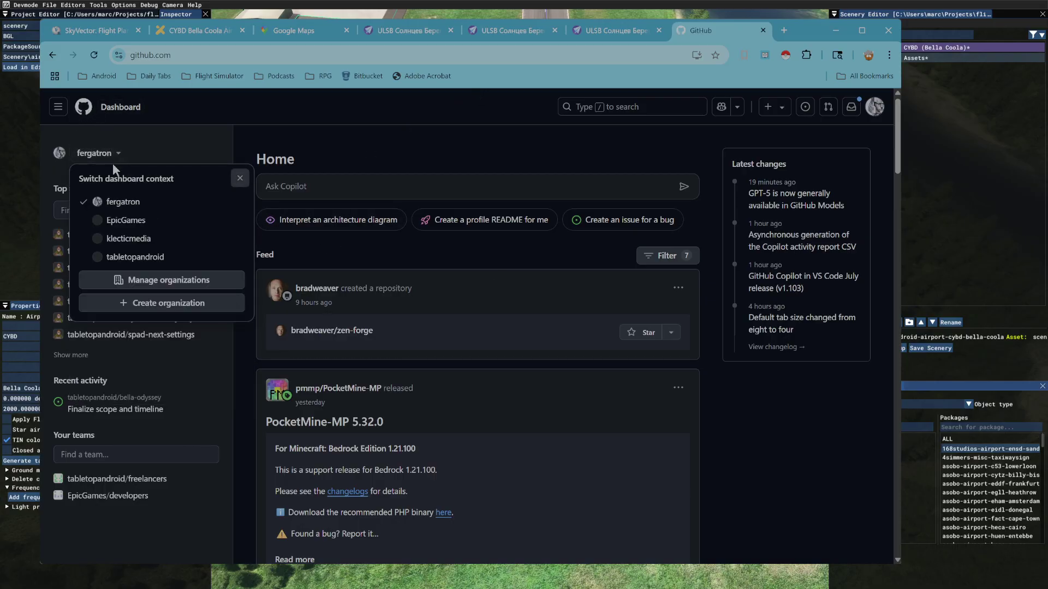
Browse the tabletopandroid bella-odyssey repository to src/scenery, then return to the simulator editor.
click(134, 256)
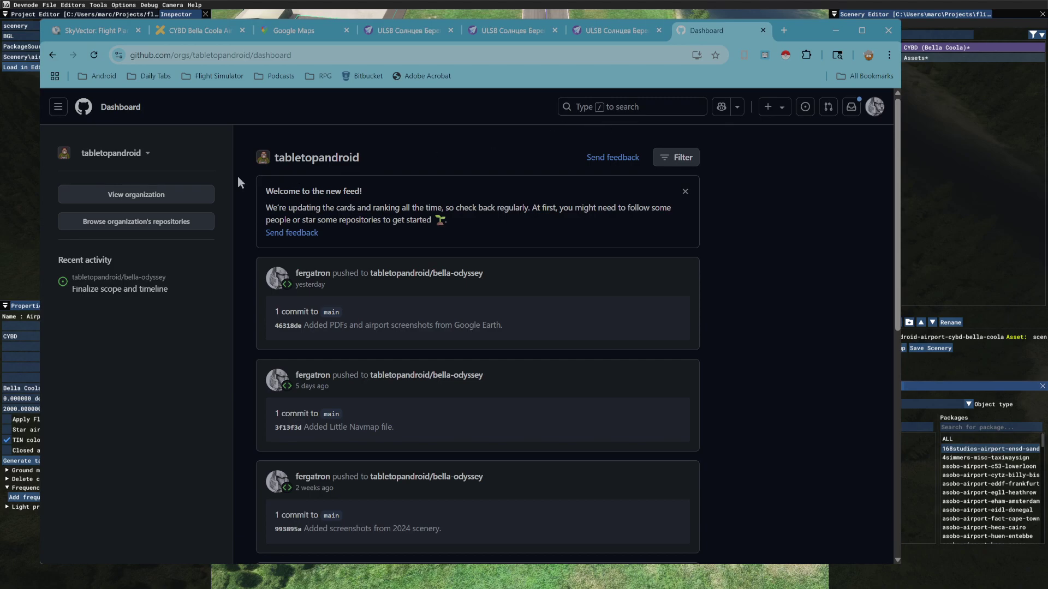
click(135, 227)
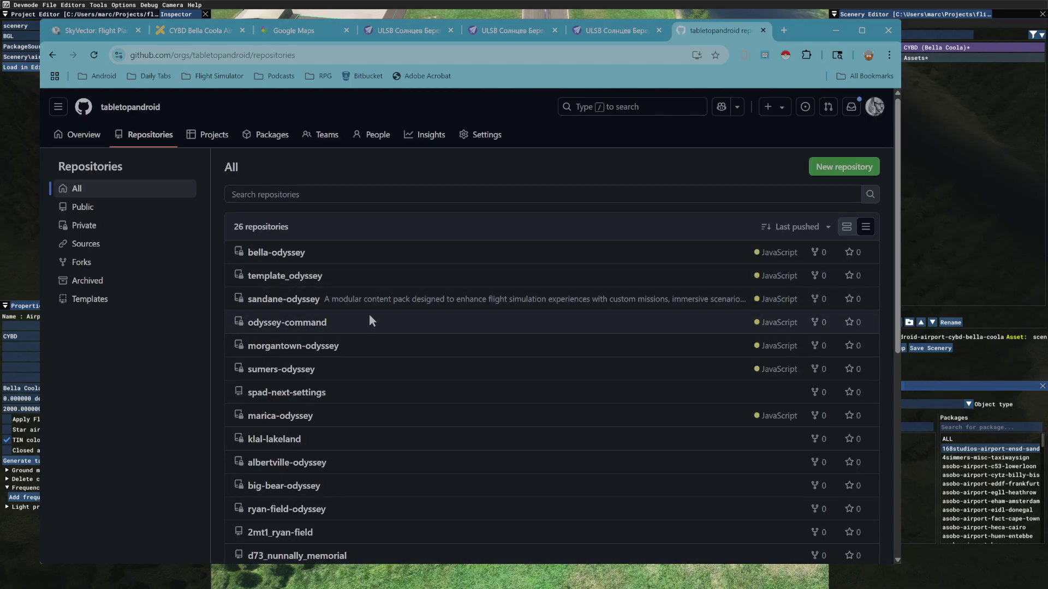
click(274, 254)
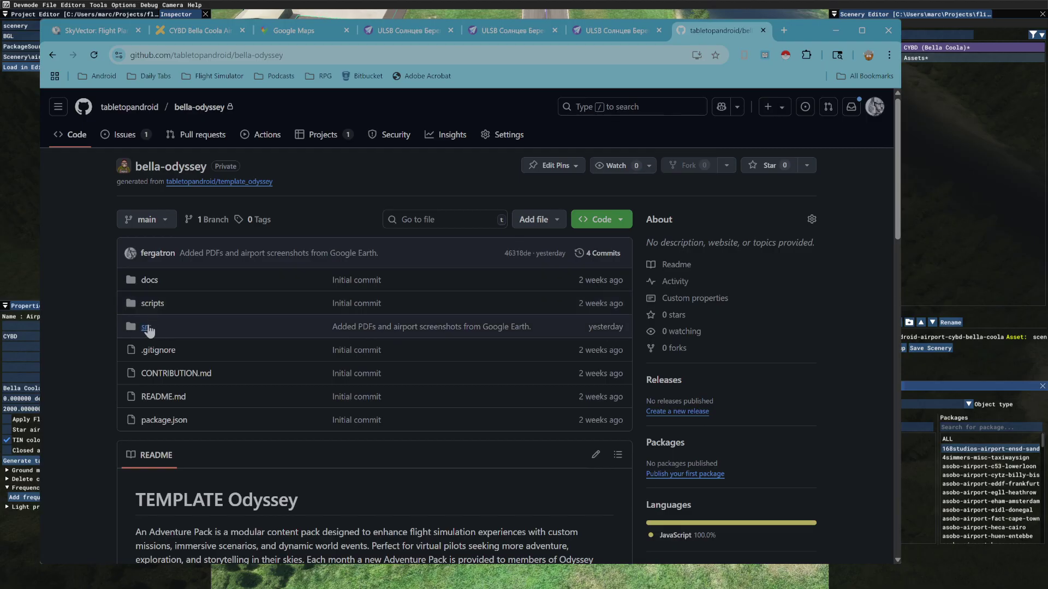
click(146, 327)
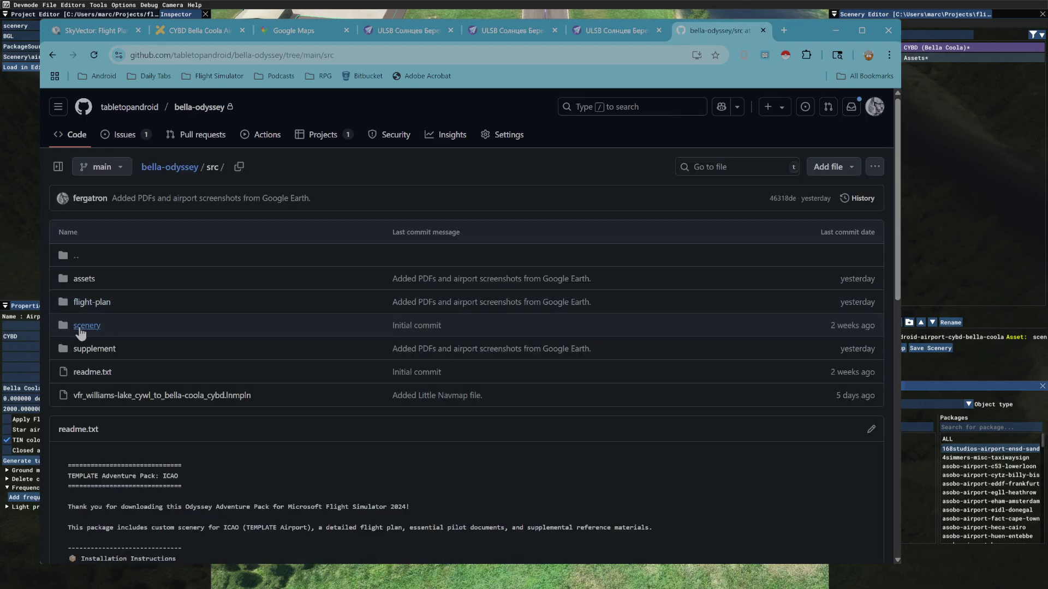
click(85, 328)
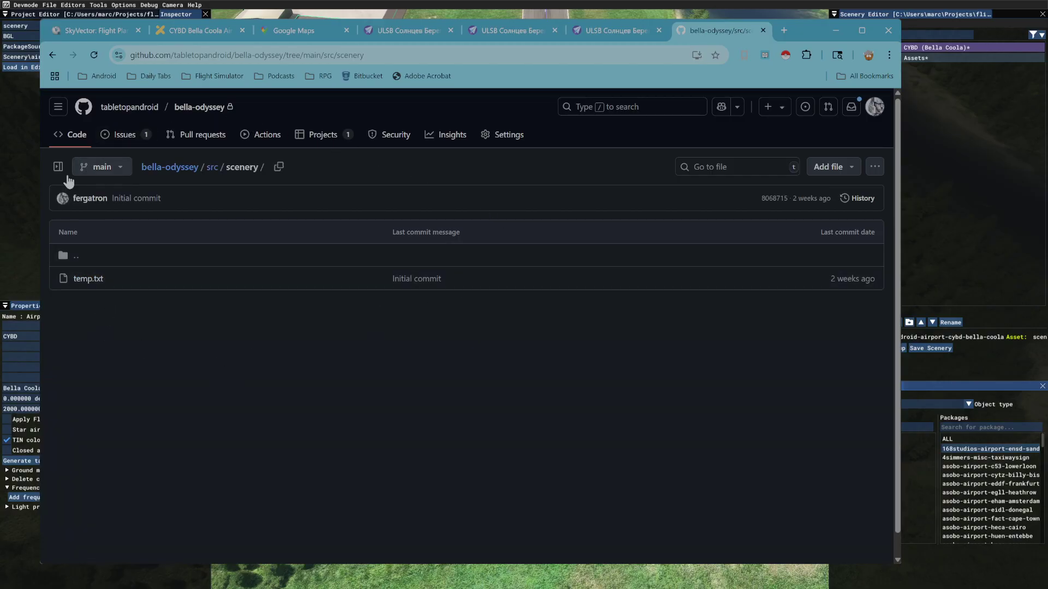
click(23, 236)
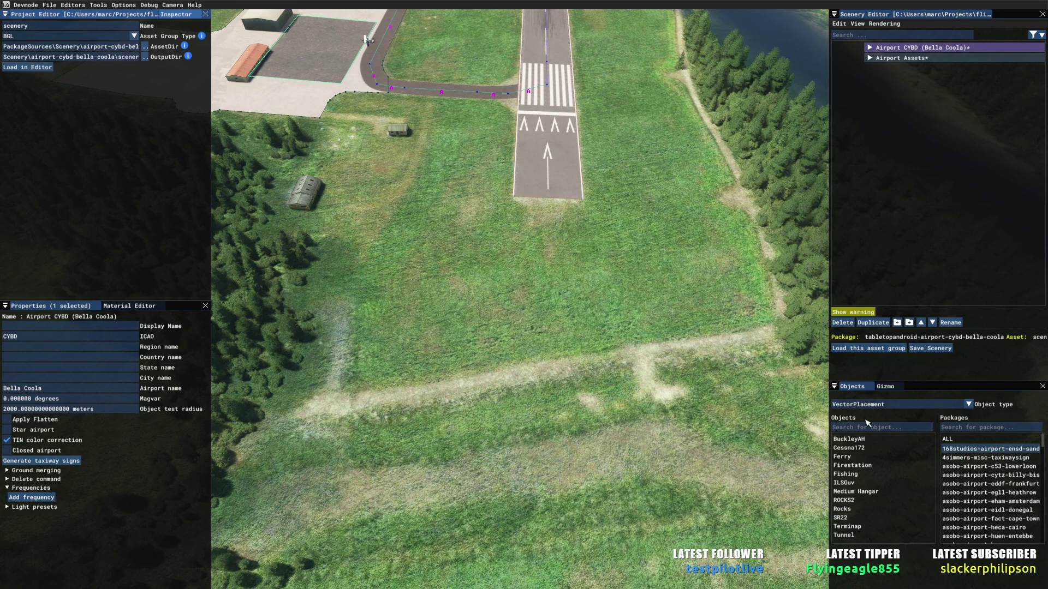
Lower the camera to the runway end and search fs-base Scenery objects for 'fenc'.
key(f)
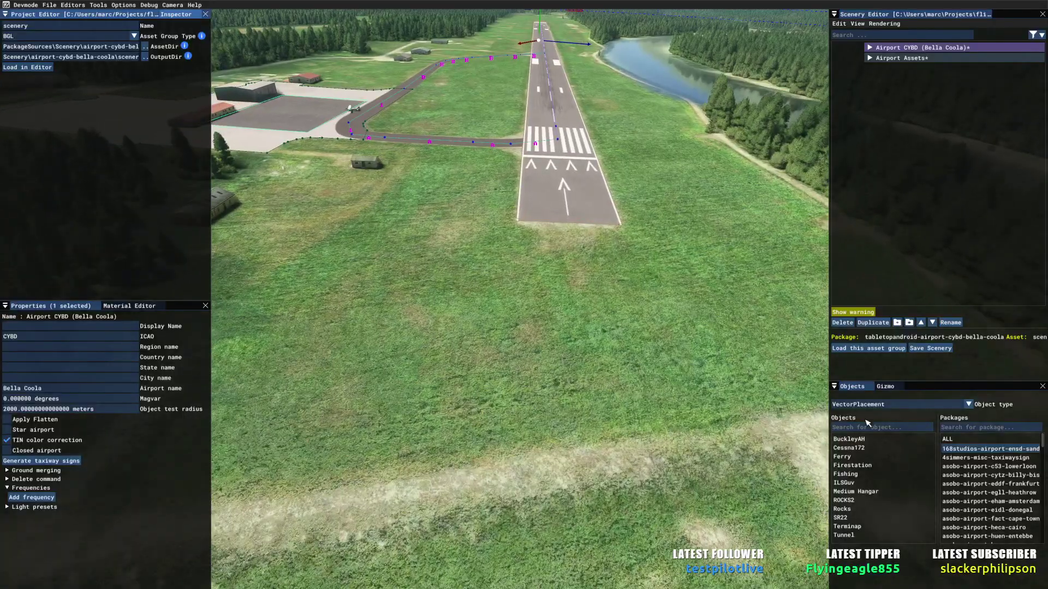
key(f)
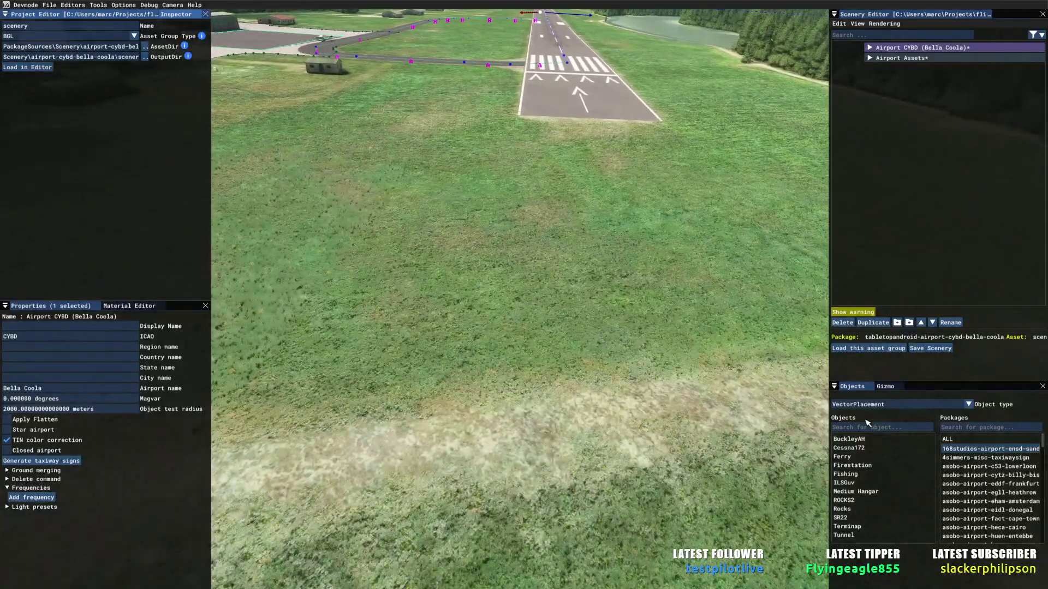
key(w)
click(861, 405)
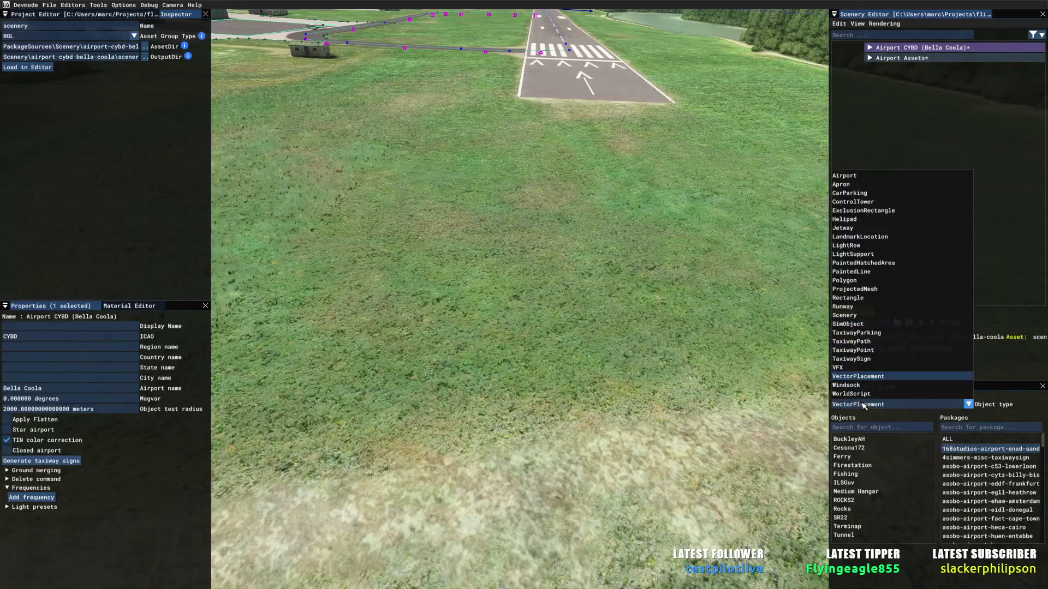
click(845, 315)
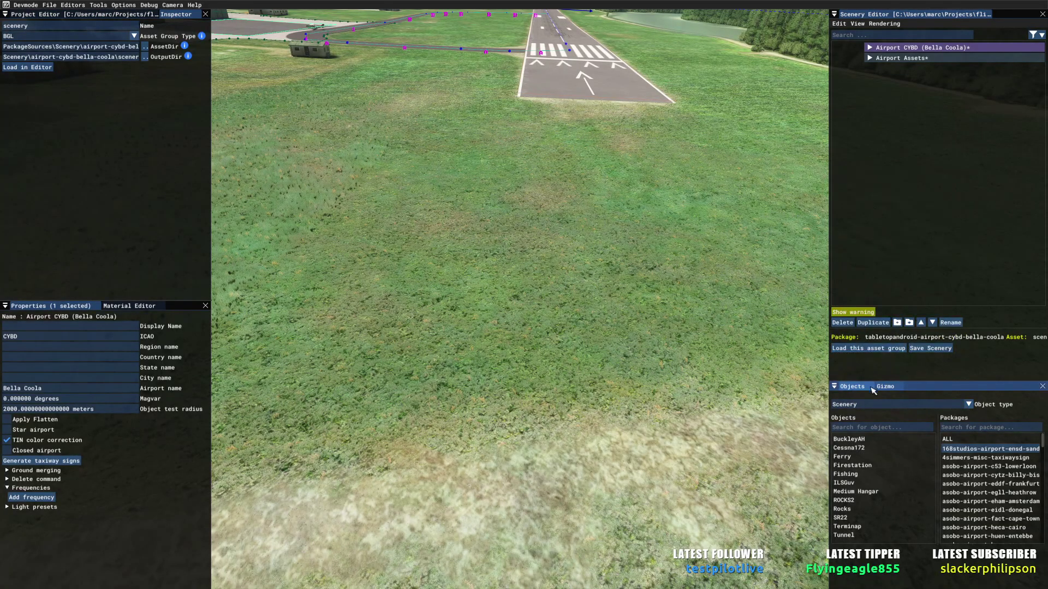
click(874, 431)
click(953, 428)
text(fs)
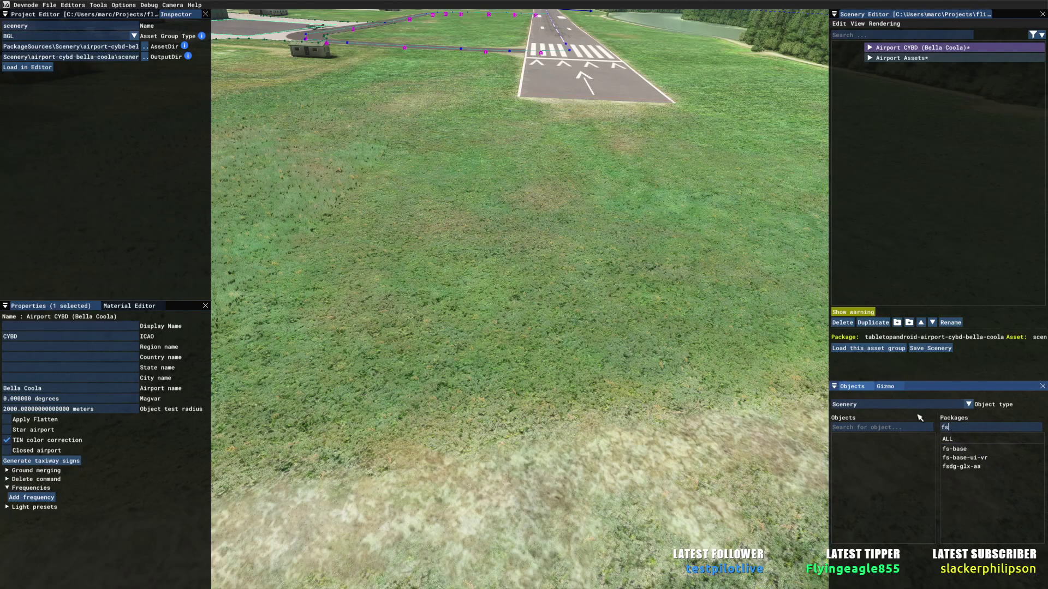
click(952, 449)
click(882, 429)
text(f)
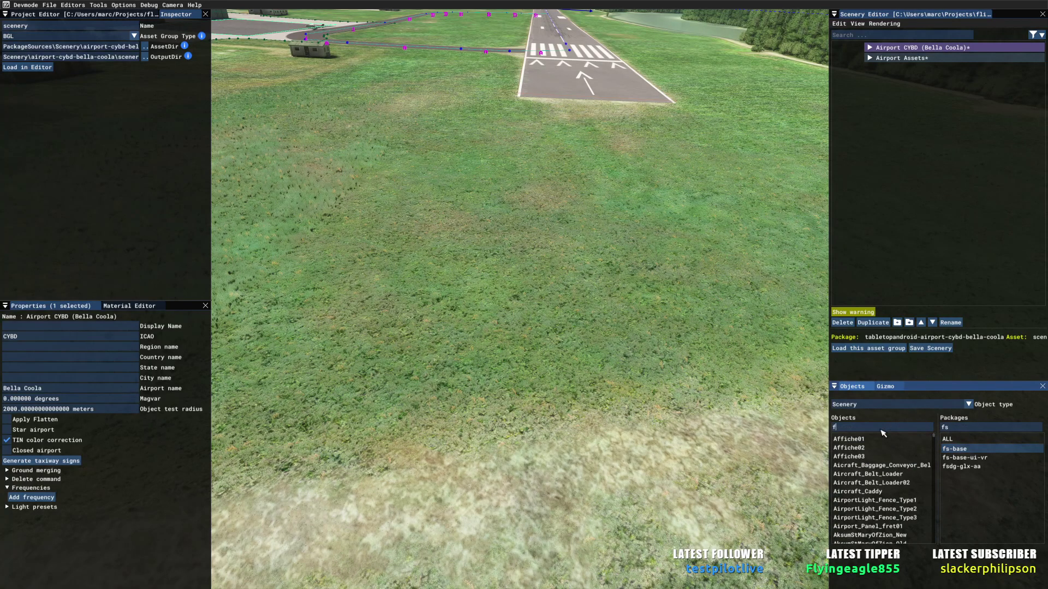
text(ence)
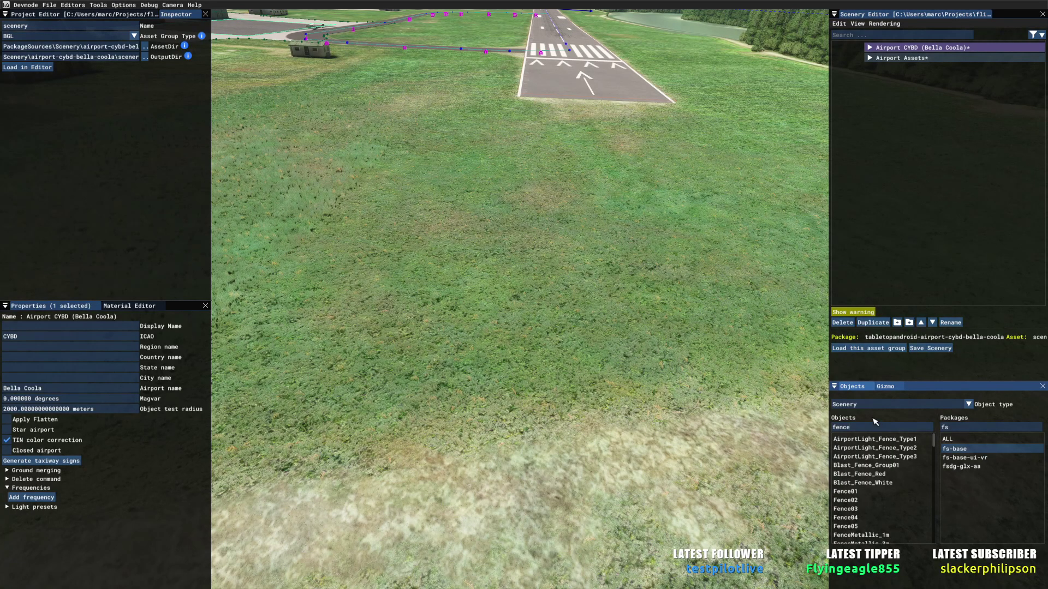
Place AirportLight_Fence_Type1 on the grass, then compare Type2, Type3, blast fences and Fence01–03.
click(874, 439)
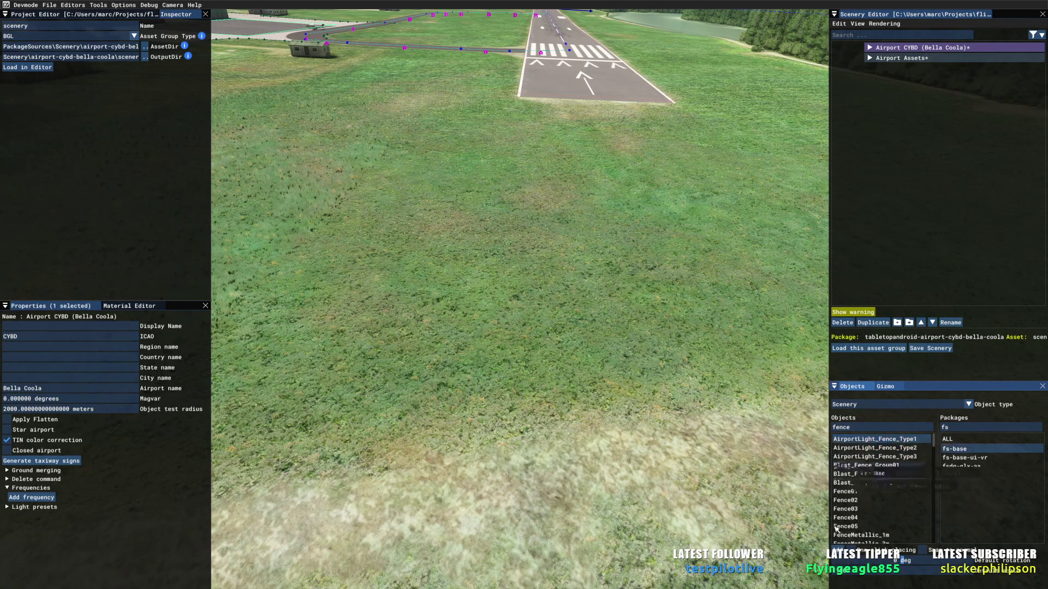
click(846, 550)
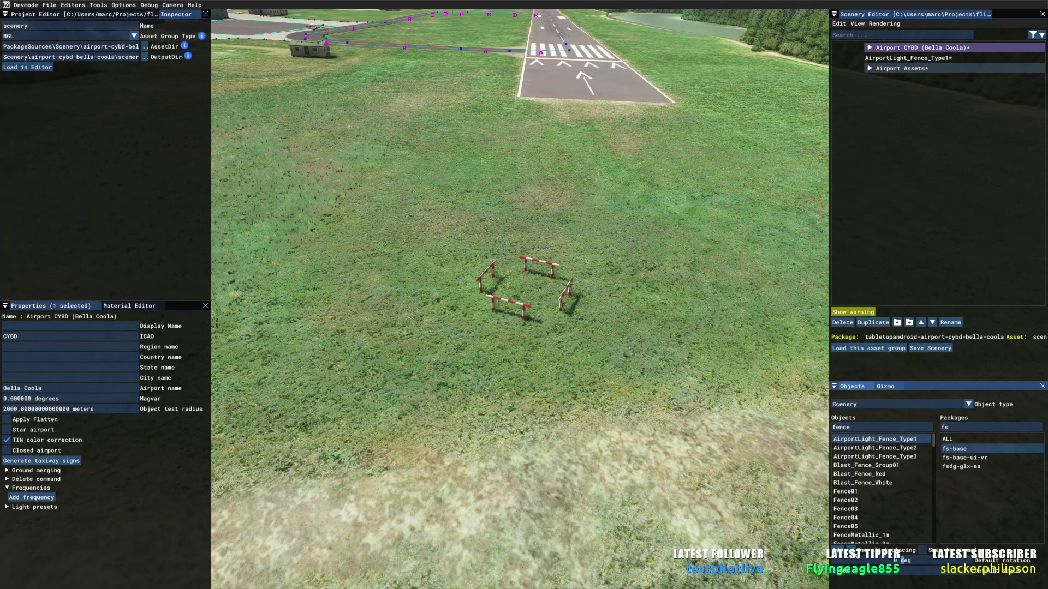
click(895, 448)
click(885, 458)
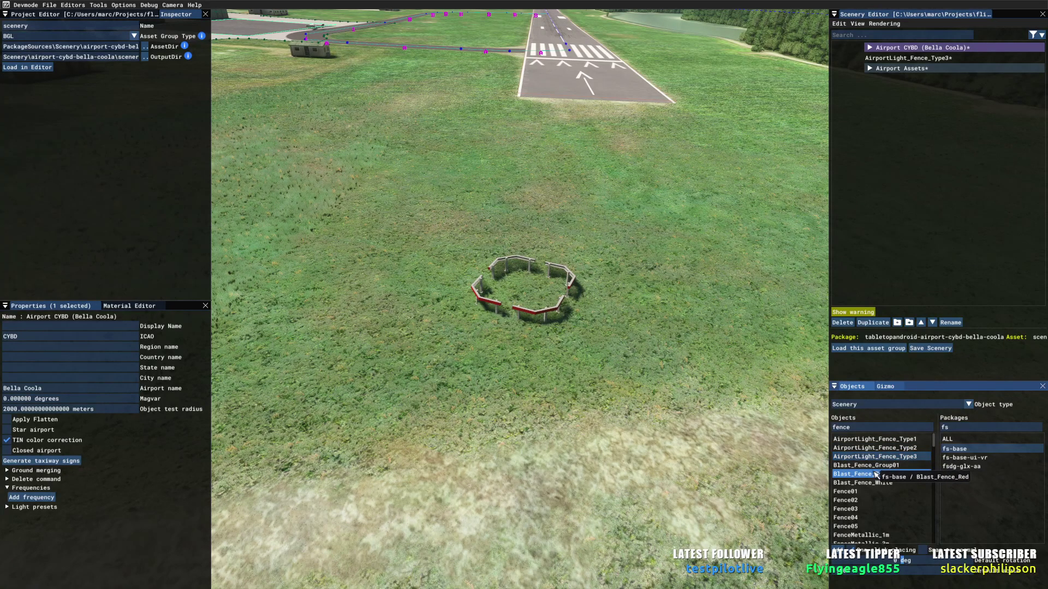
click(871, 468)
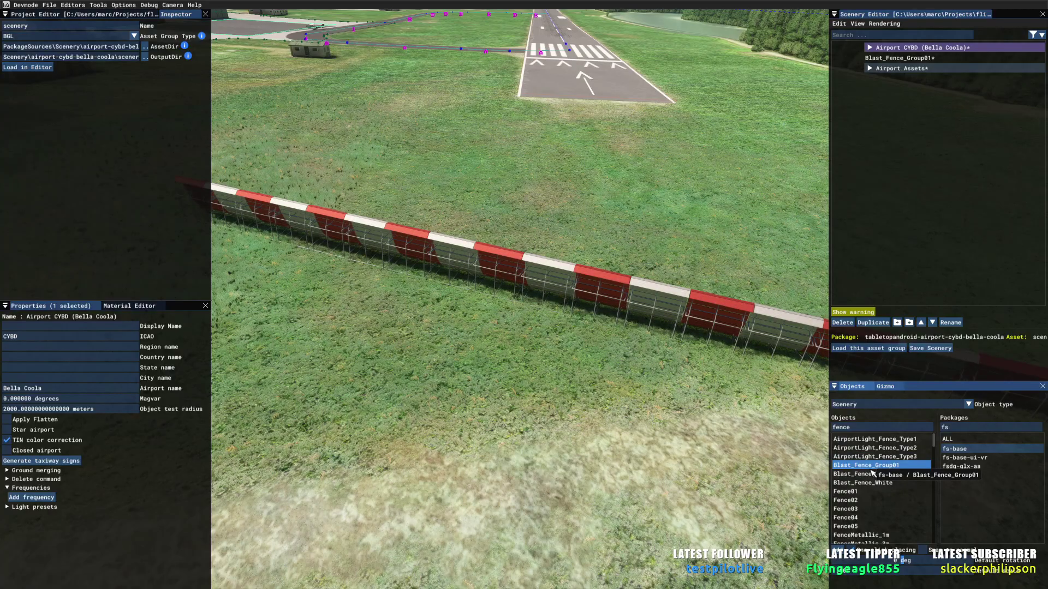
click(876, 475)
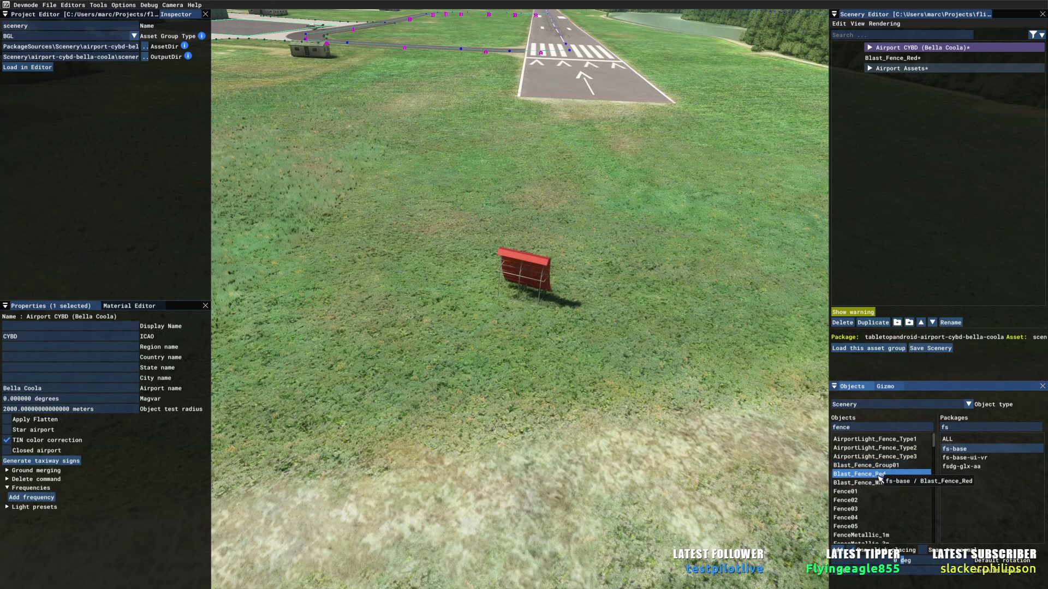
click(875, 483)
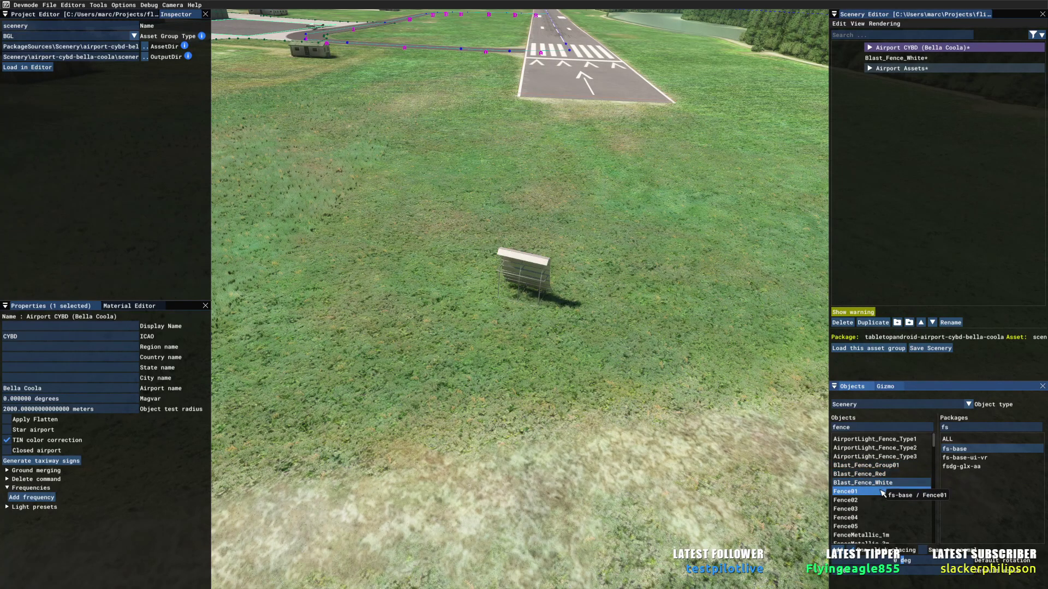
click(866, 493)
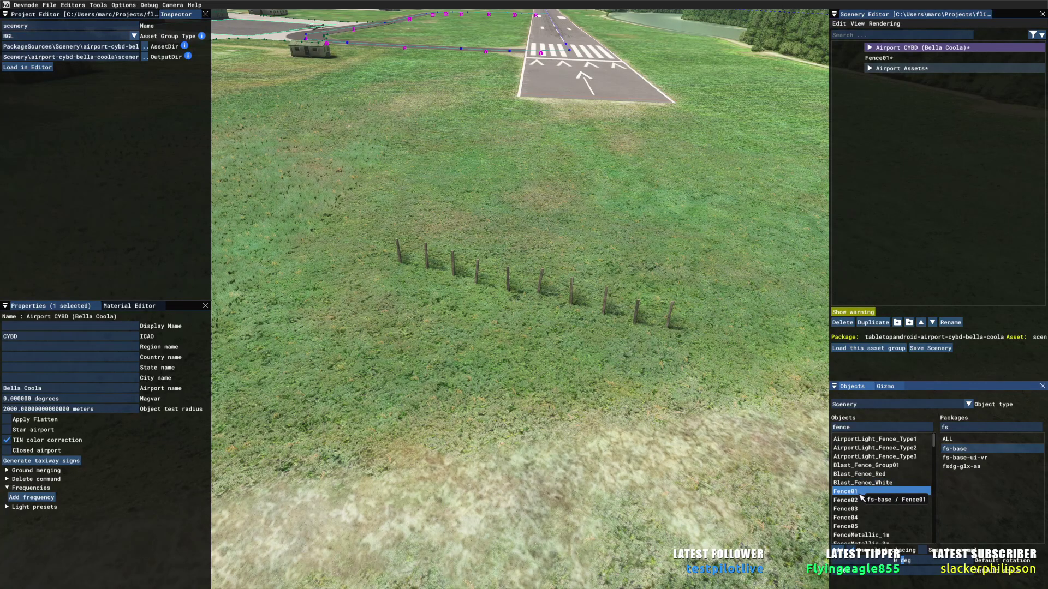
click(862, 501)
click(860, 509)
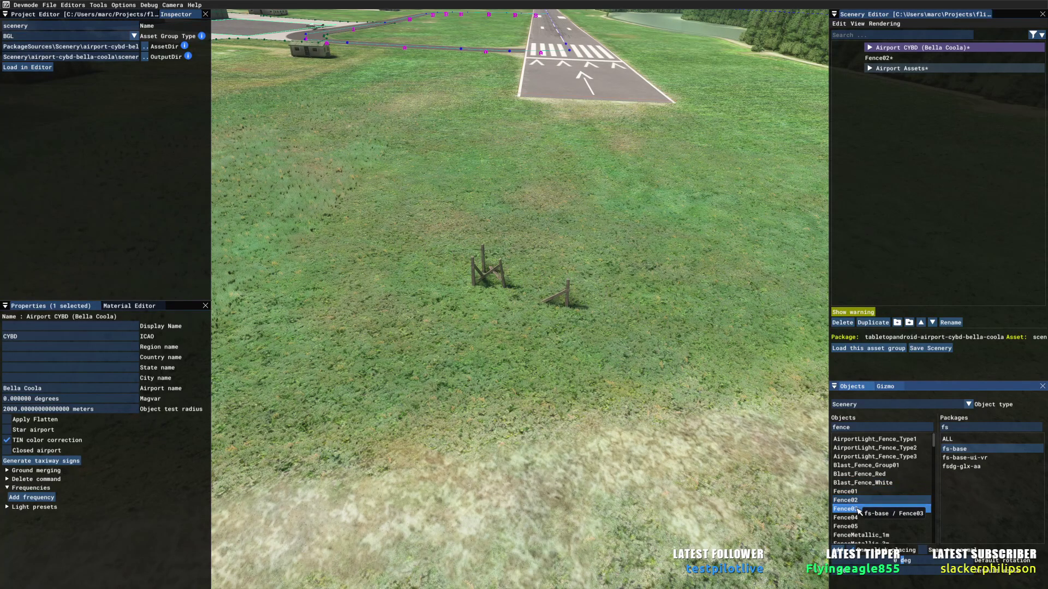
Compare the FenceMetallic 1m, 3m and 9m chain-link fences, ending on Fence_Concrete01_High.
scroll(868, 507, down, 2)
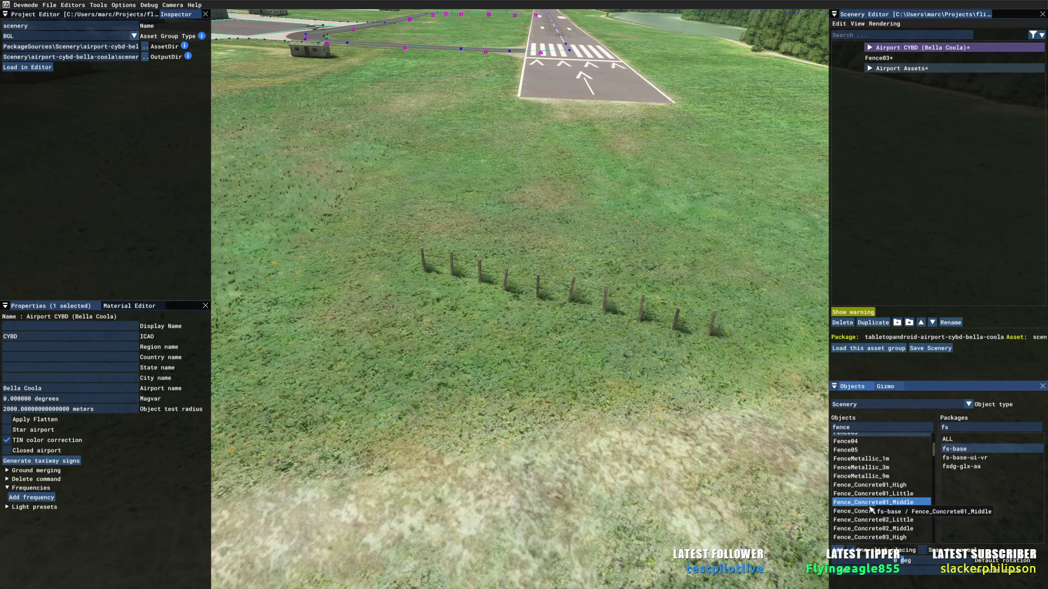
click(867, 459)
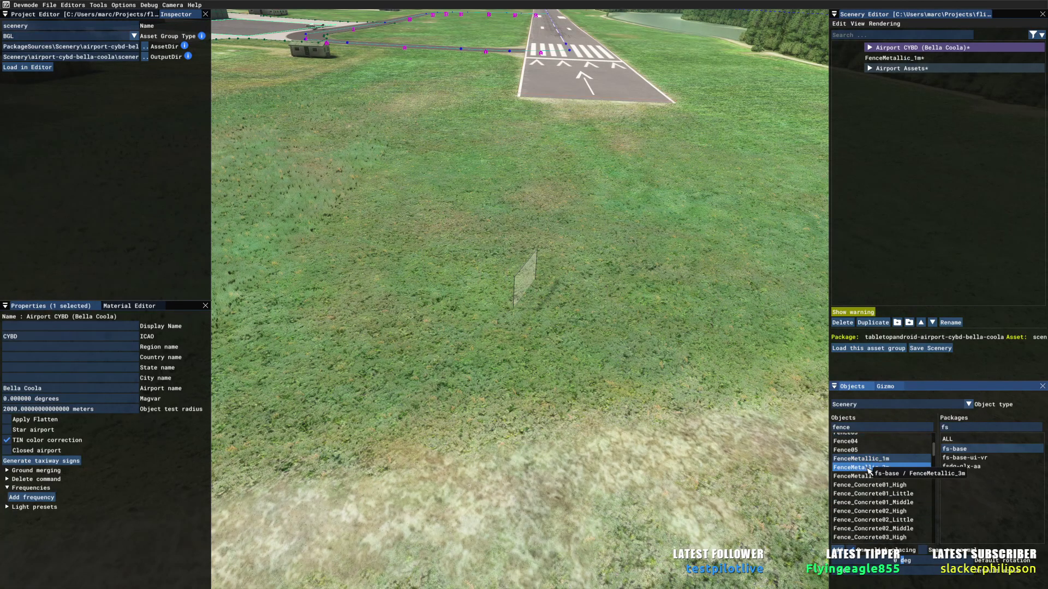
key(w)
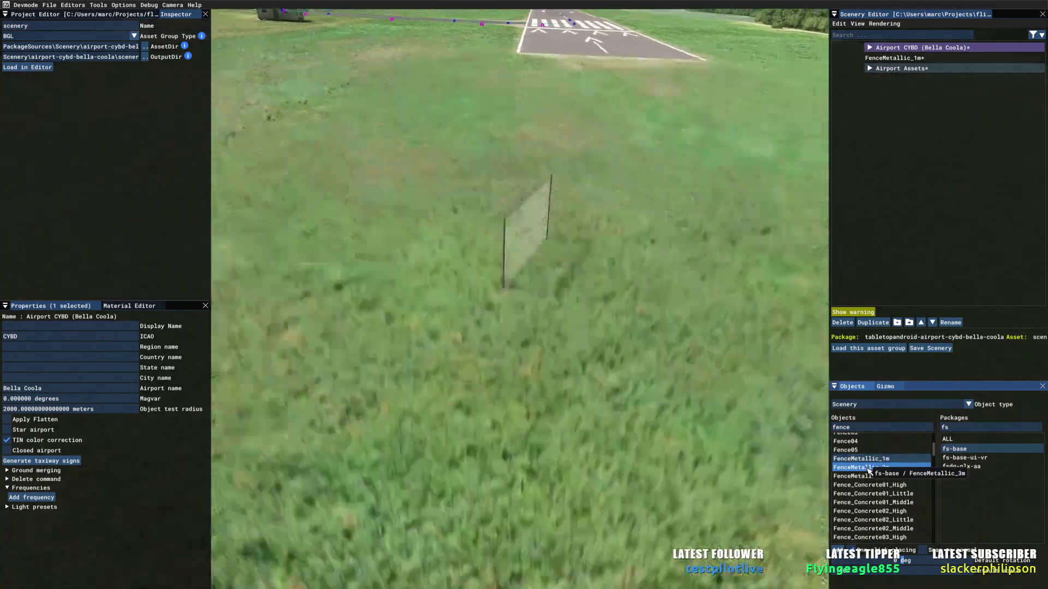
key(s)
key(s)
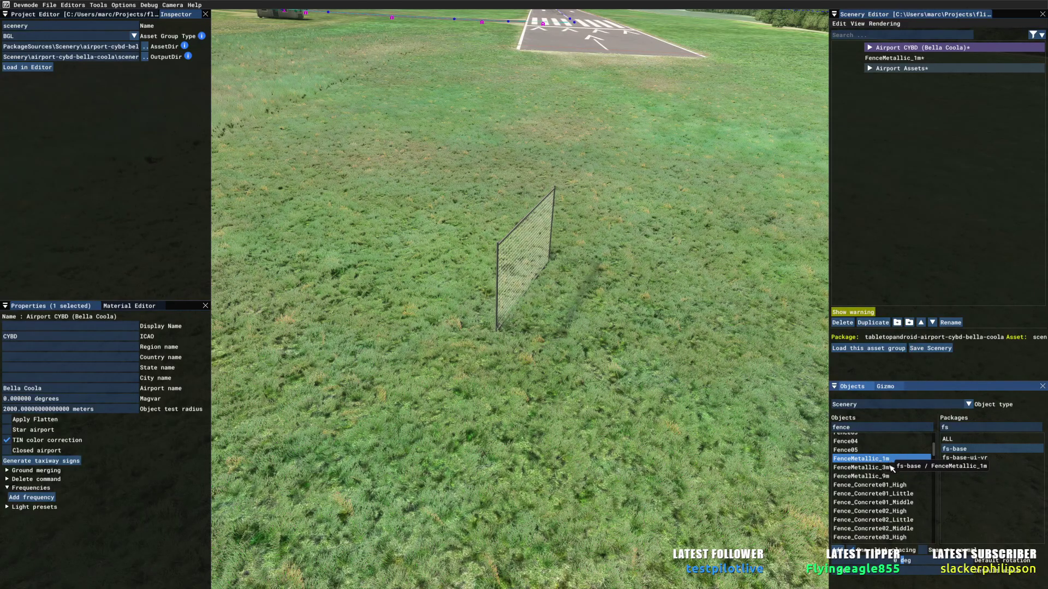
click(891, 468)
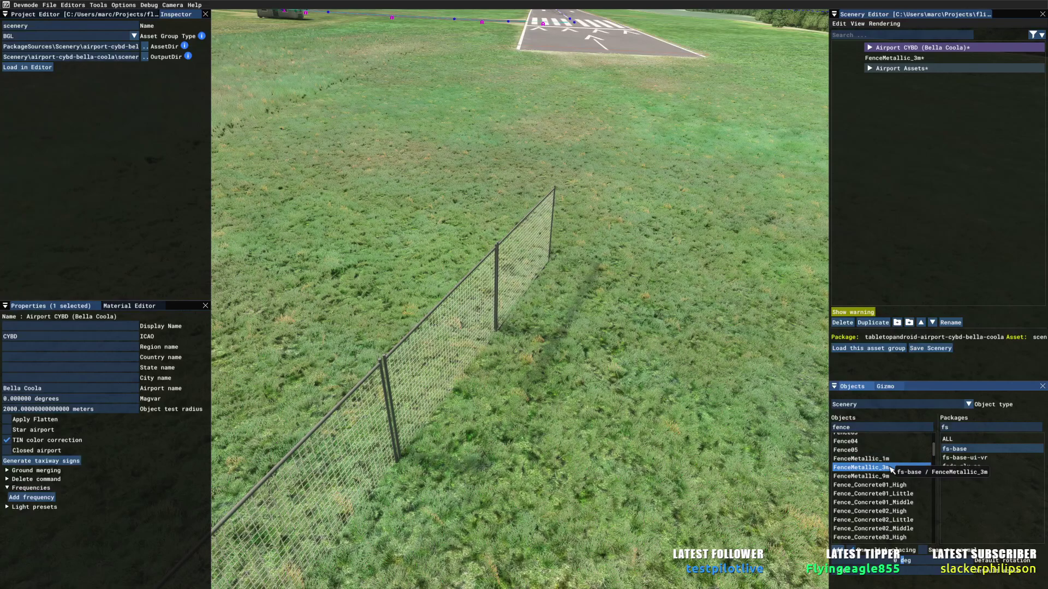
click(888, 477)
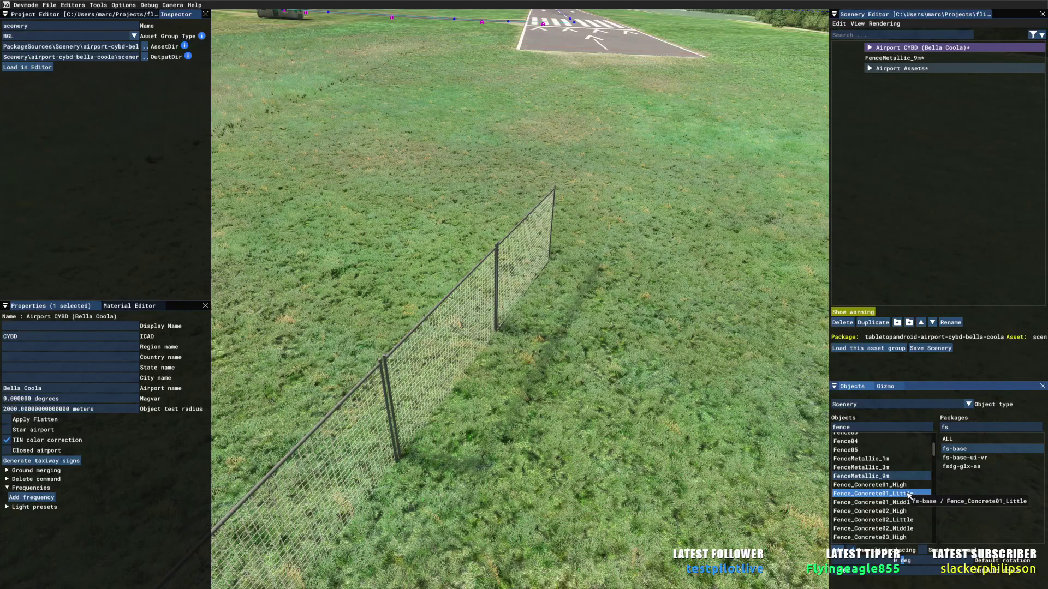
click(911, 485)
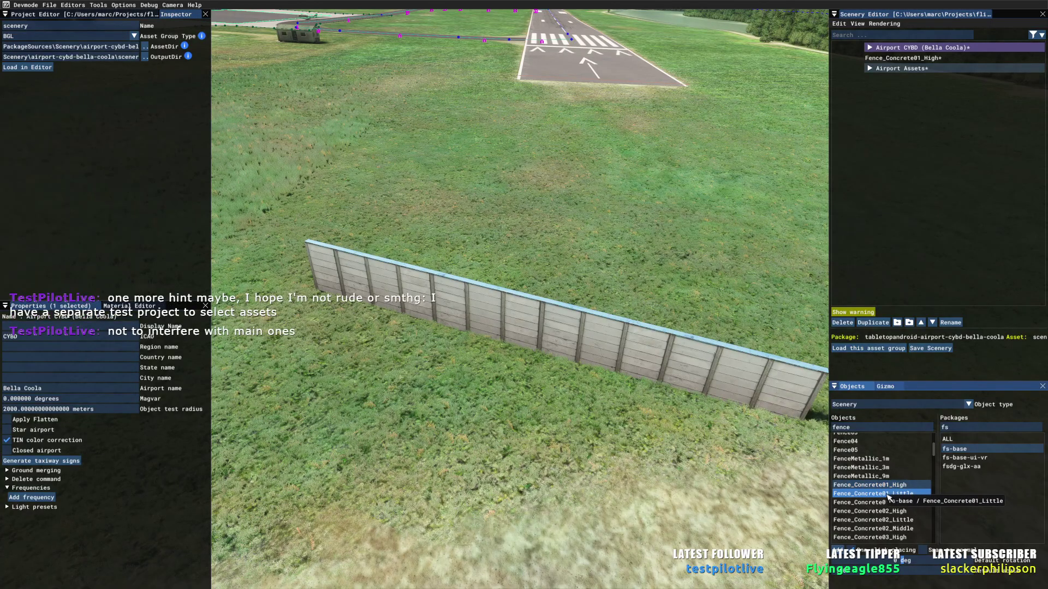
Compare Fence_Concrete01 Little, Middle and High, then Fence_Concrete02 High and Little.
click(905, 494)
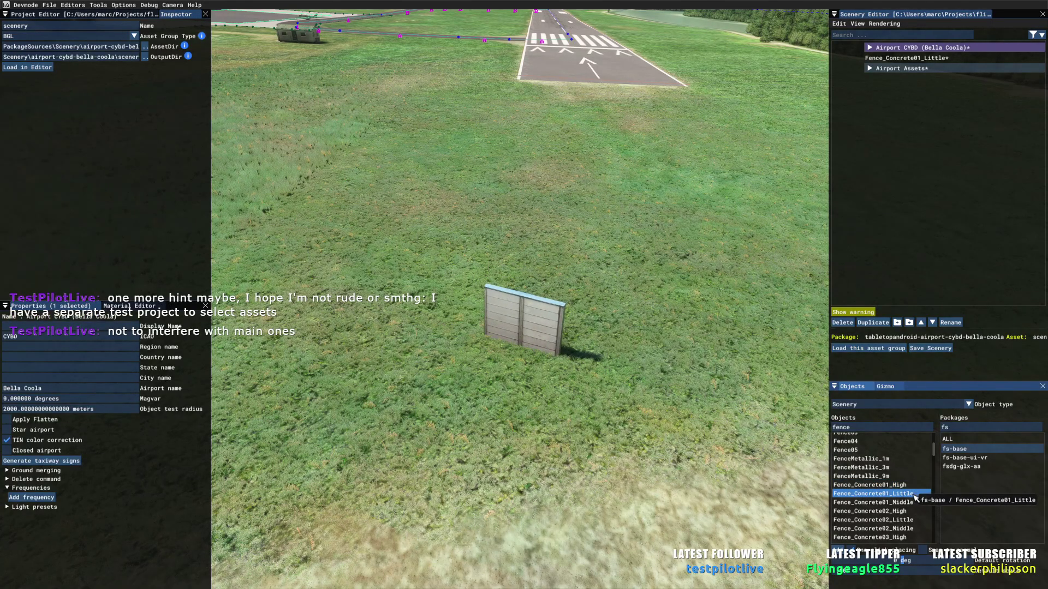
click(913, 503)
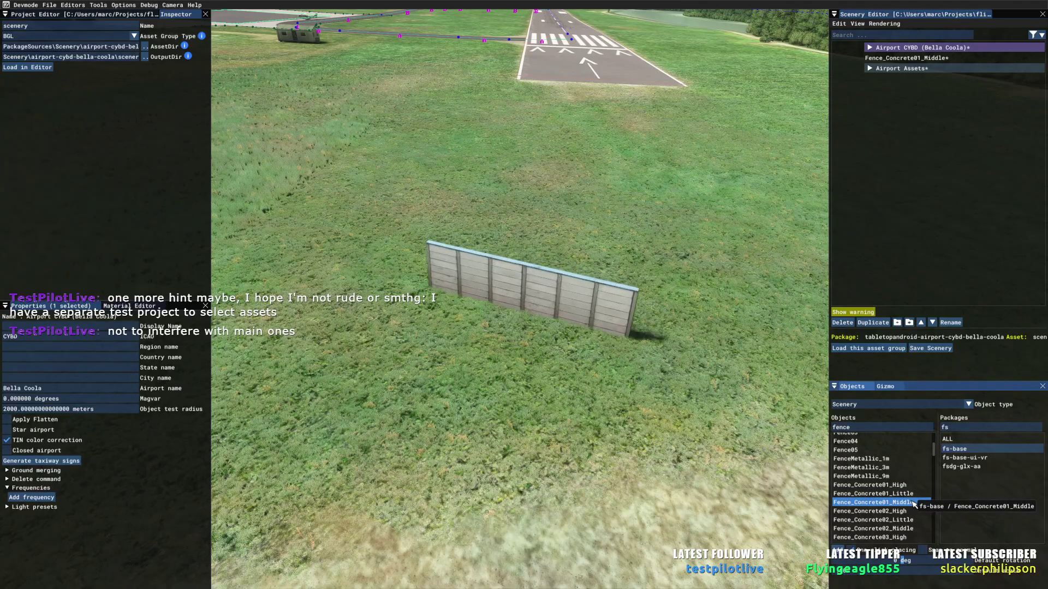
click(910, 495)
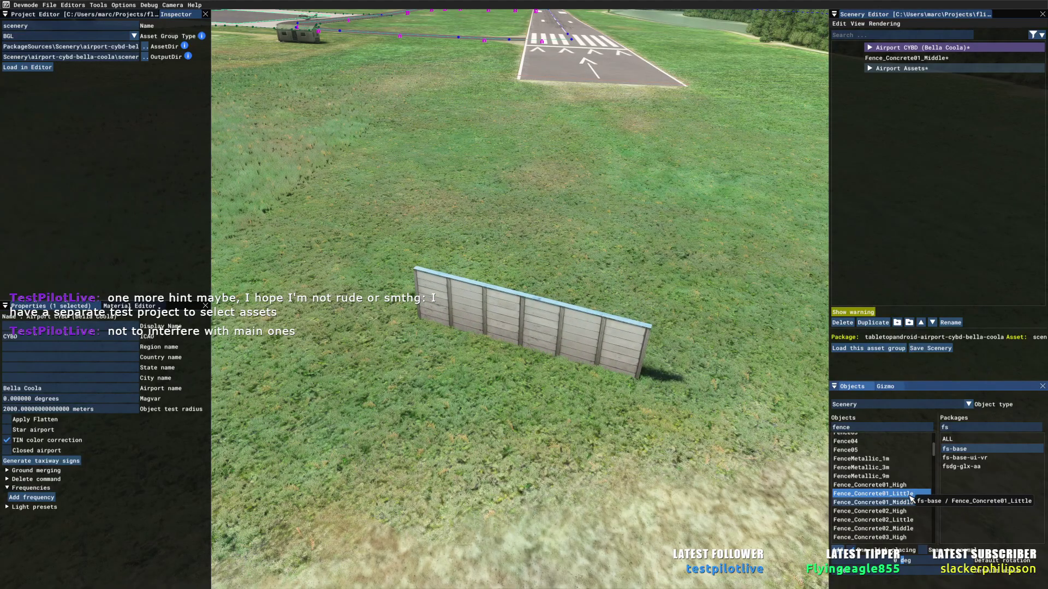
click(905, 485)
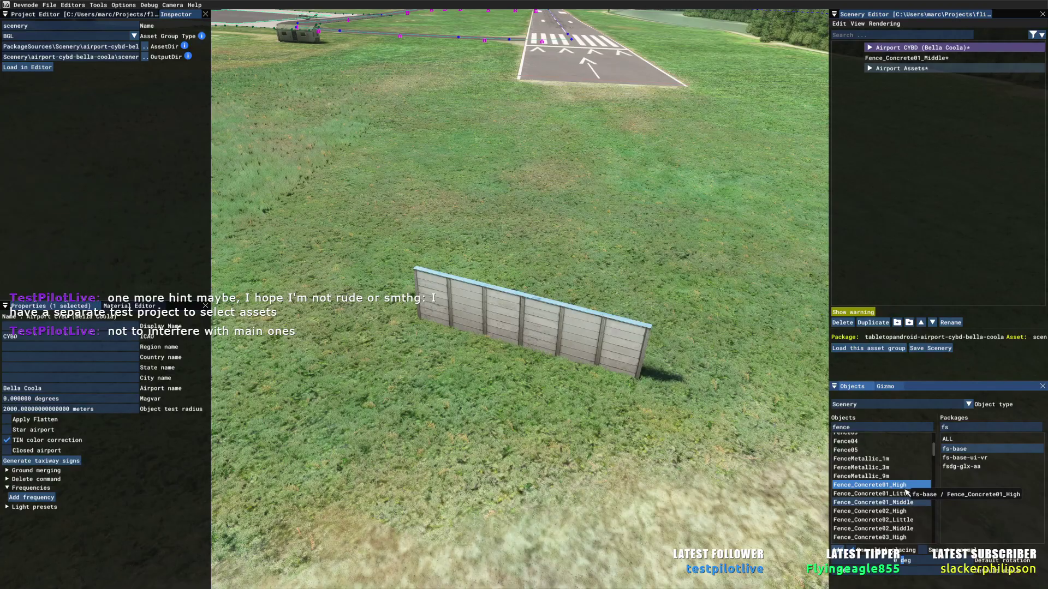
click(885, 513)
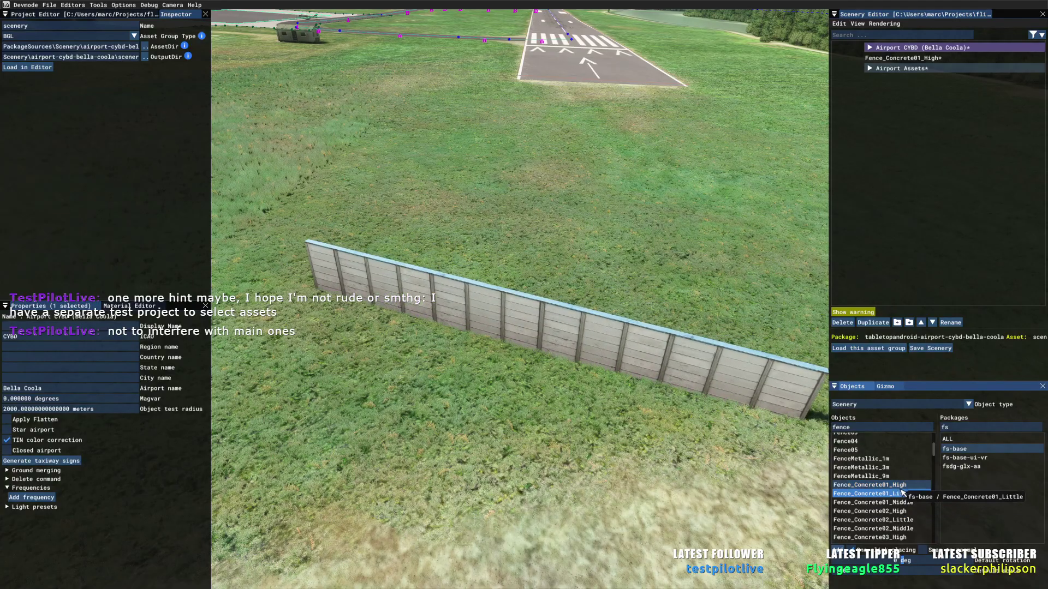
click(885, 520)
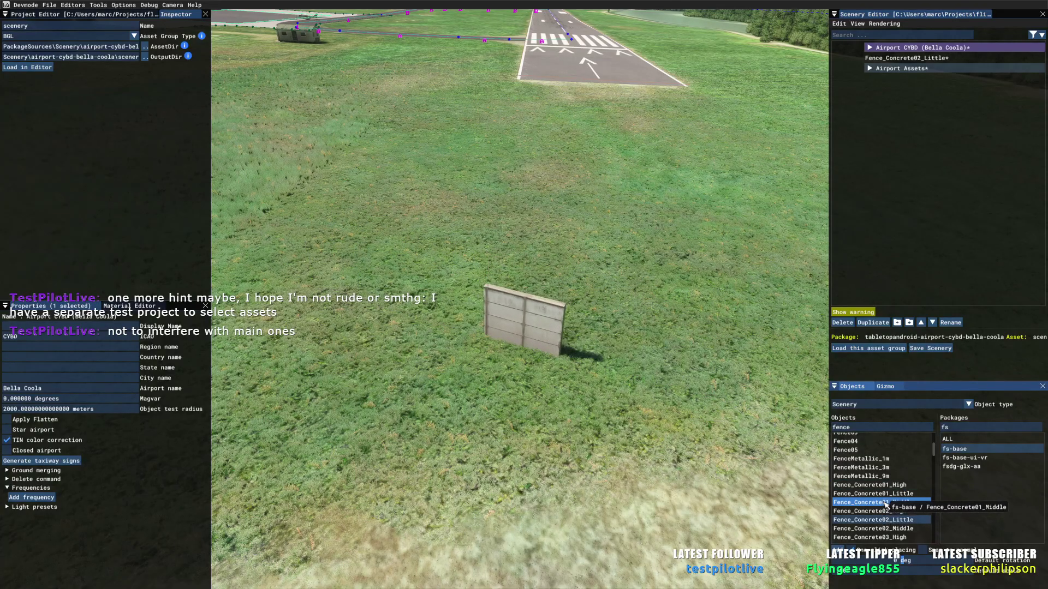
scroll(886, 505, down, 1)
scroll(885, 504, down, 1)
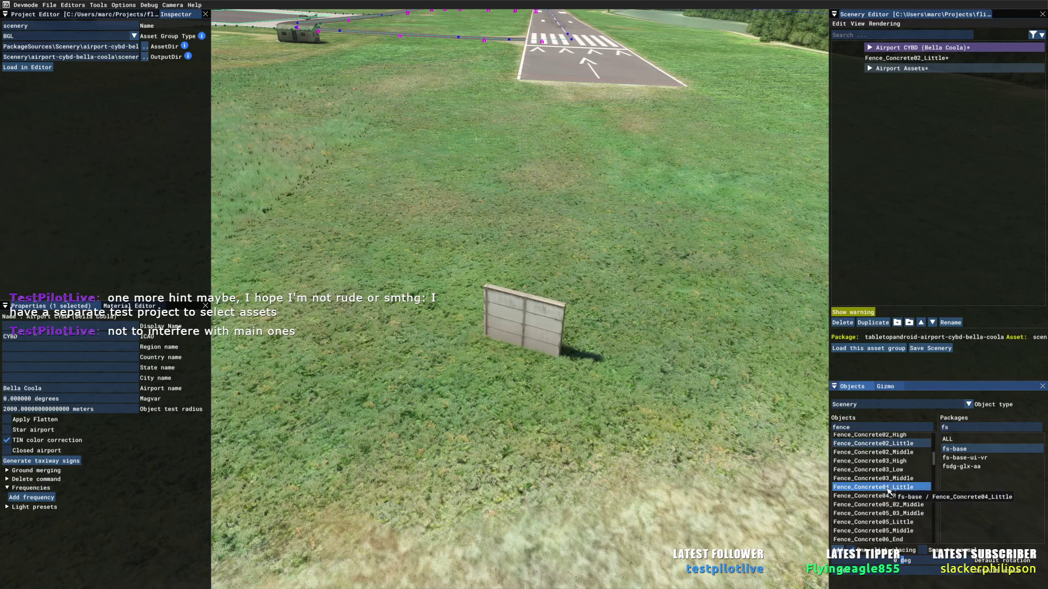
Preview Concrete03_Low, 04_Middle, 05_Little and 06 High, End, Turn20, then pick Fence_Grilling01_High.
click(885, 469)
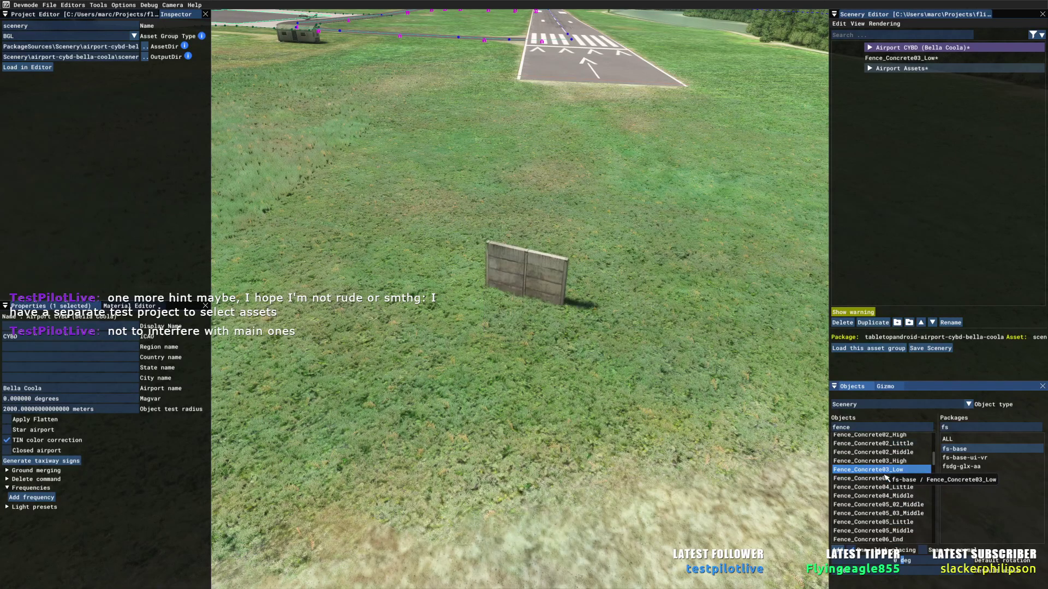
click(888, 496)
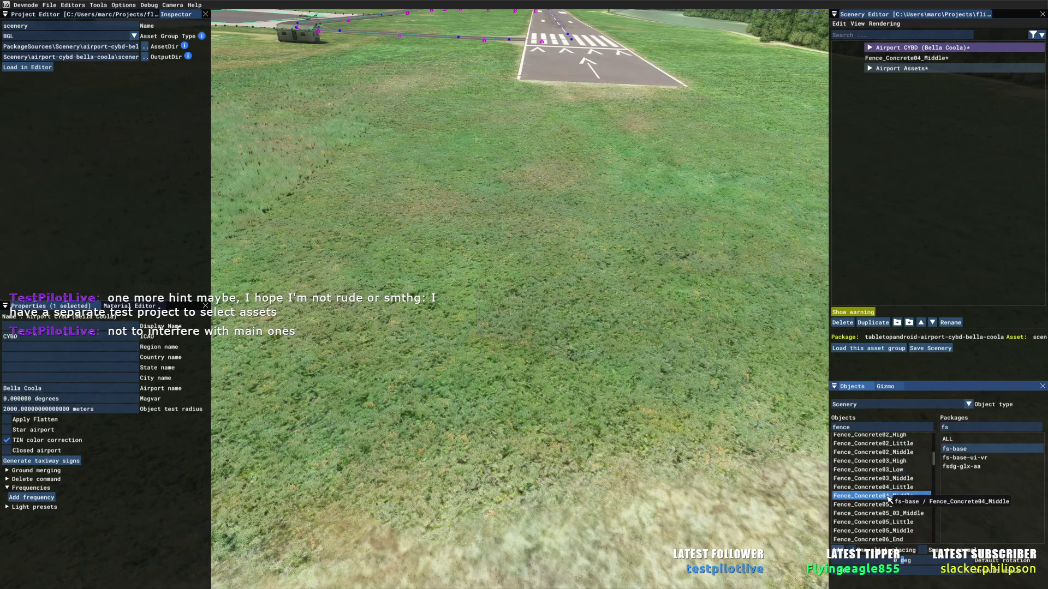
scroll(890, 498, down, 1)
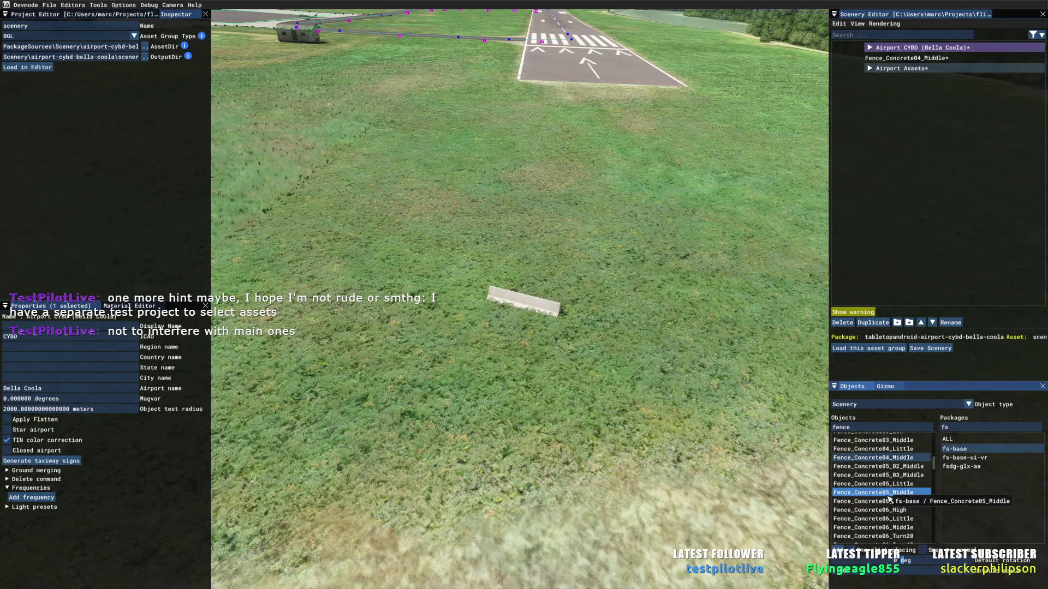
click(889, 485)
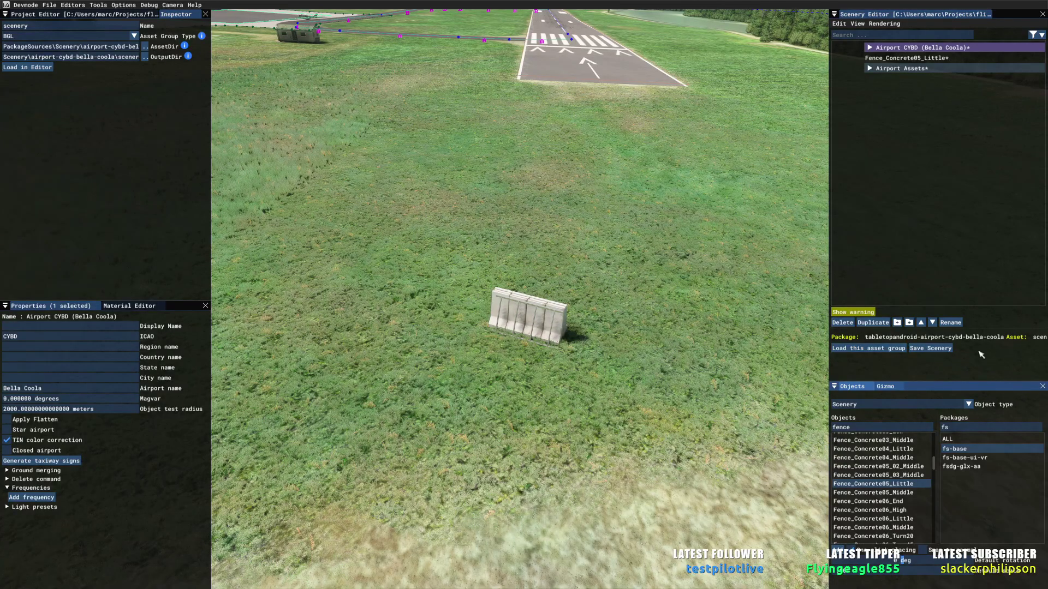
scroll(885, 511, down, 1)
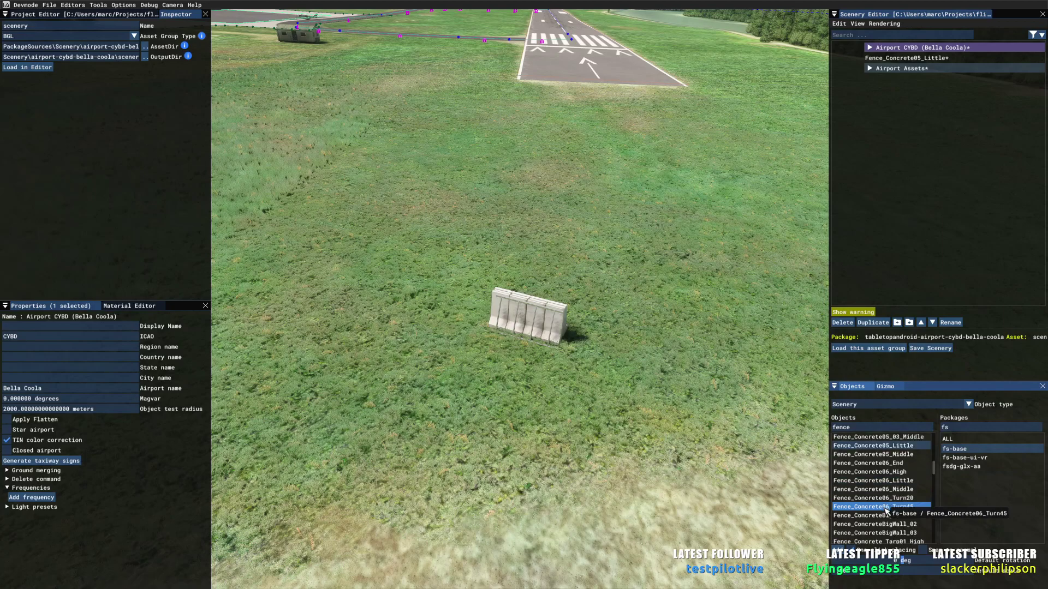
click(879, 472)
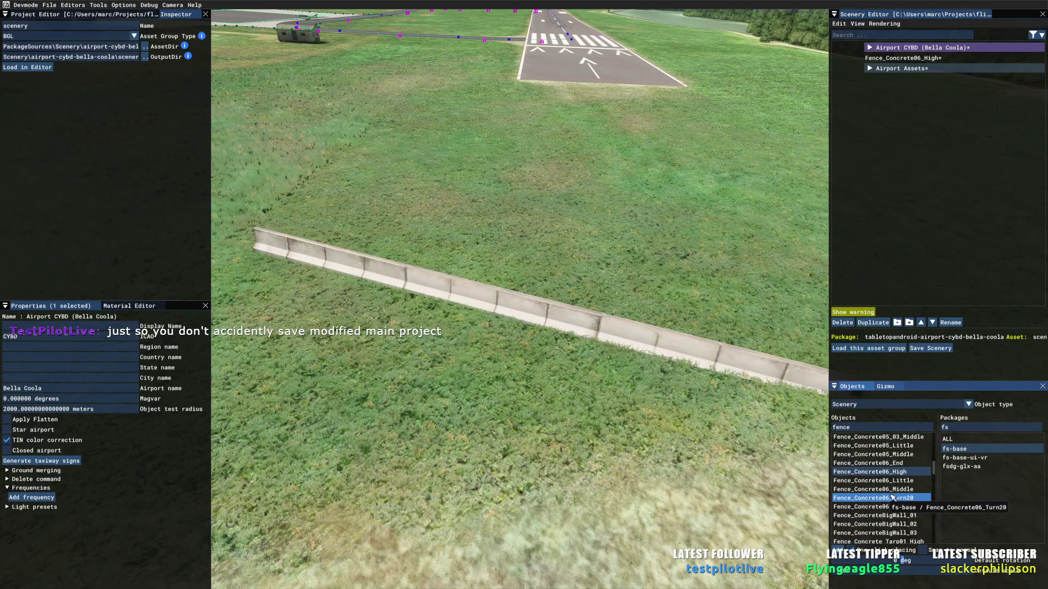
click(889, 464)
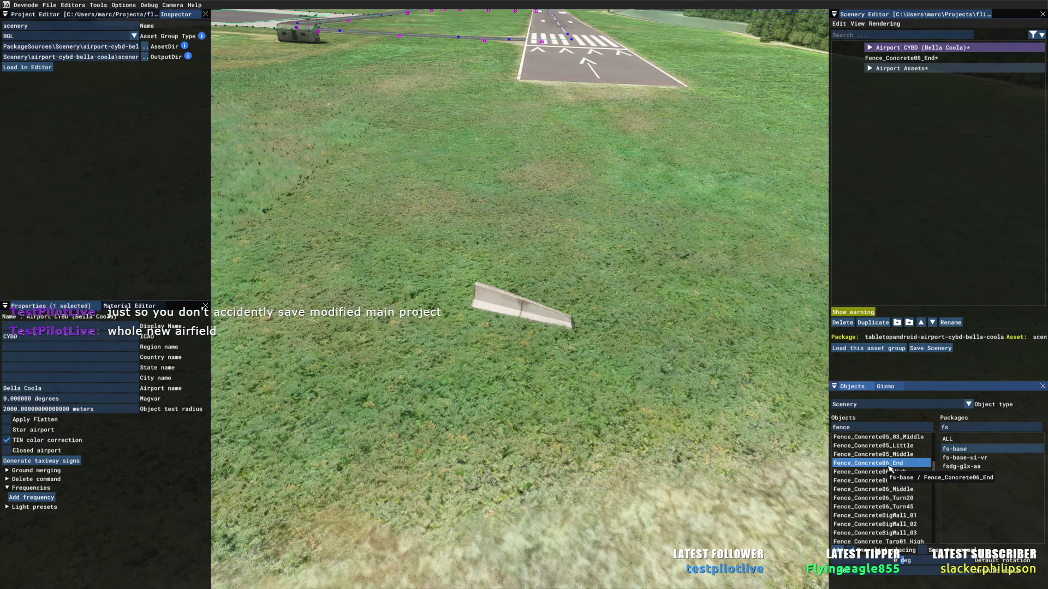
click(883, 500)
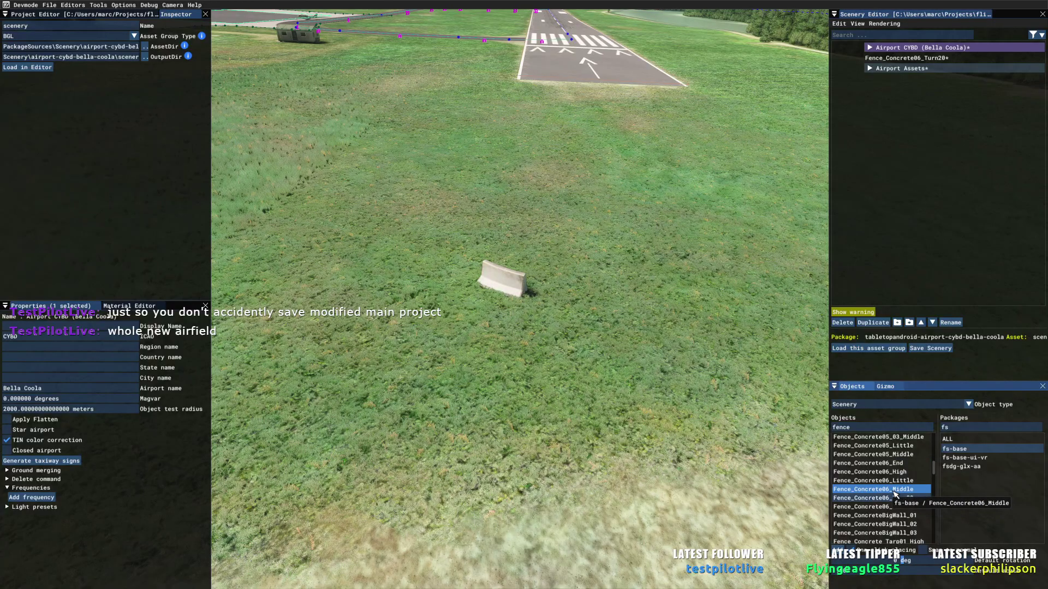
scroll(891, 510, down, 1)
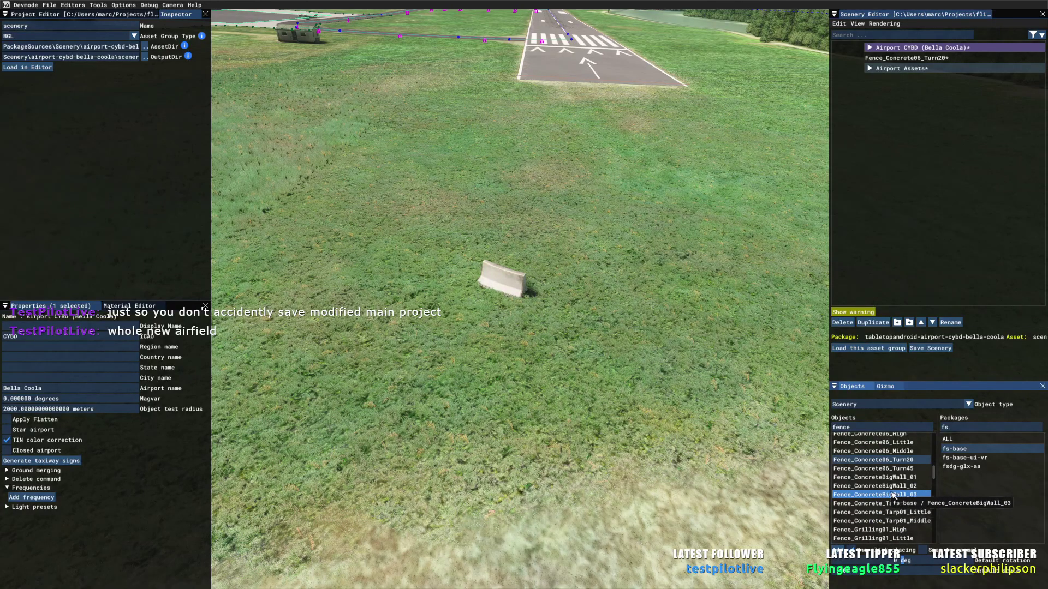
scroll(873, 508, down, 1)
click(873, 492)
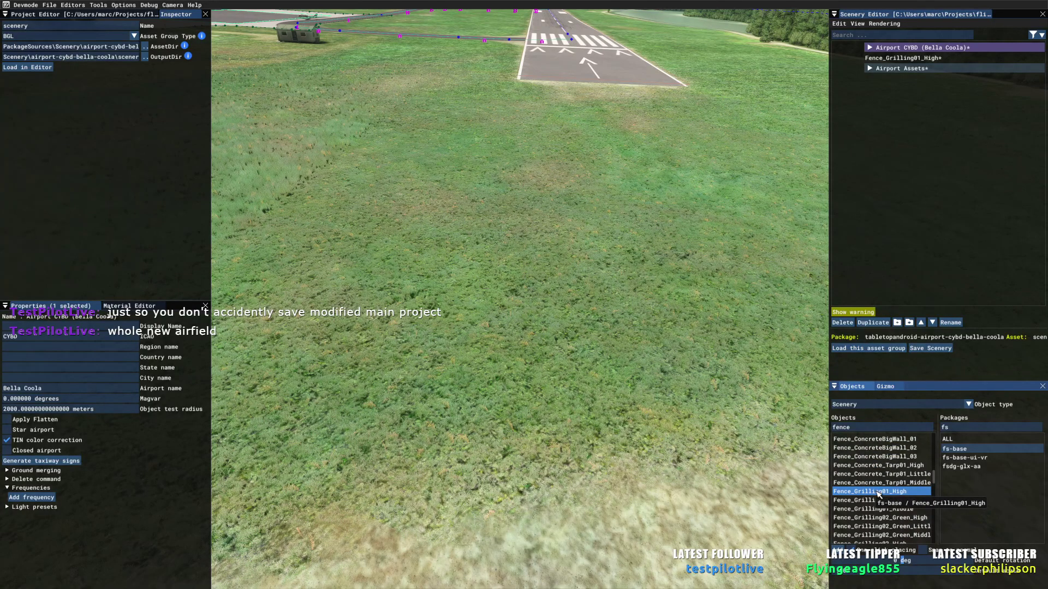
Preview Fence_Concrete_Tarp01_Middle, Grilling01_High and Grilling02_Green_High, pulling the camera back.
click(879, 484)
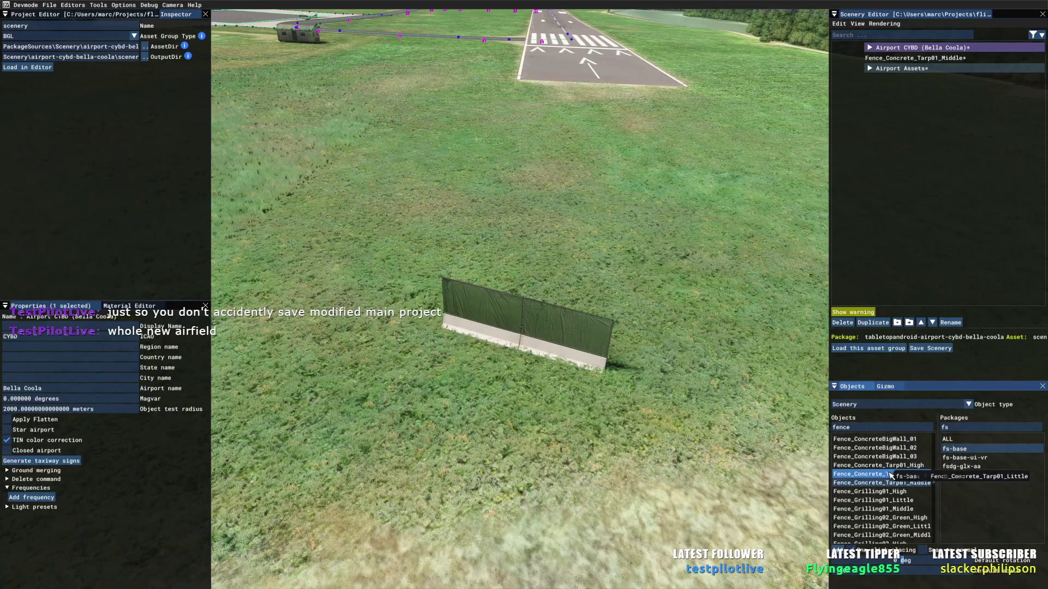
scroll(889, 475, down, 1)
click(879, 454)
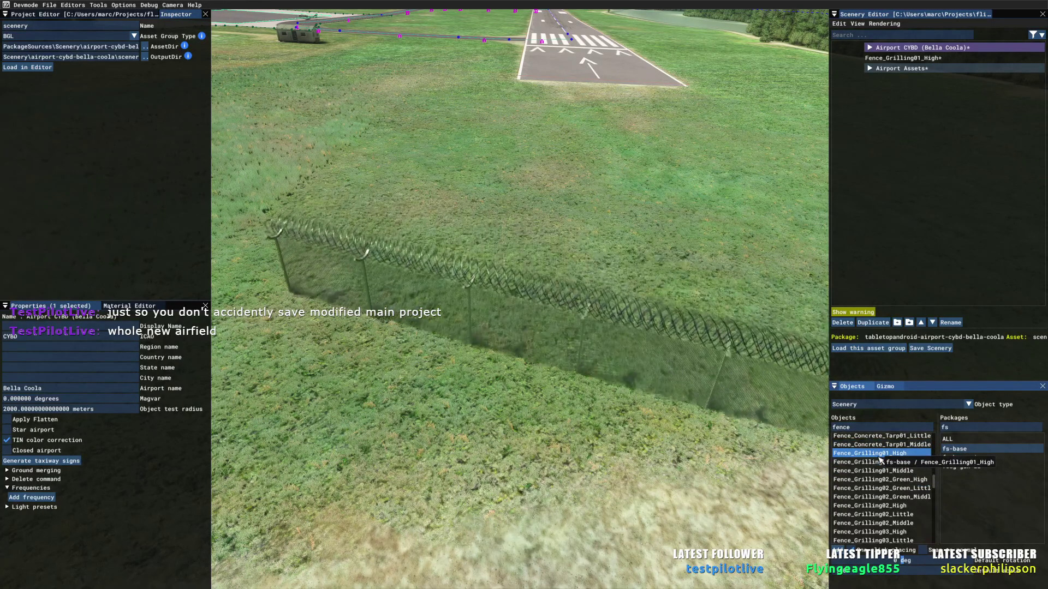
click(881, 480)
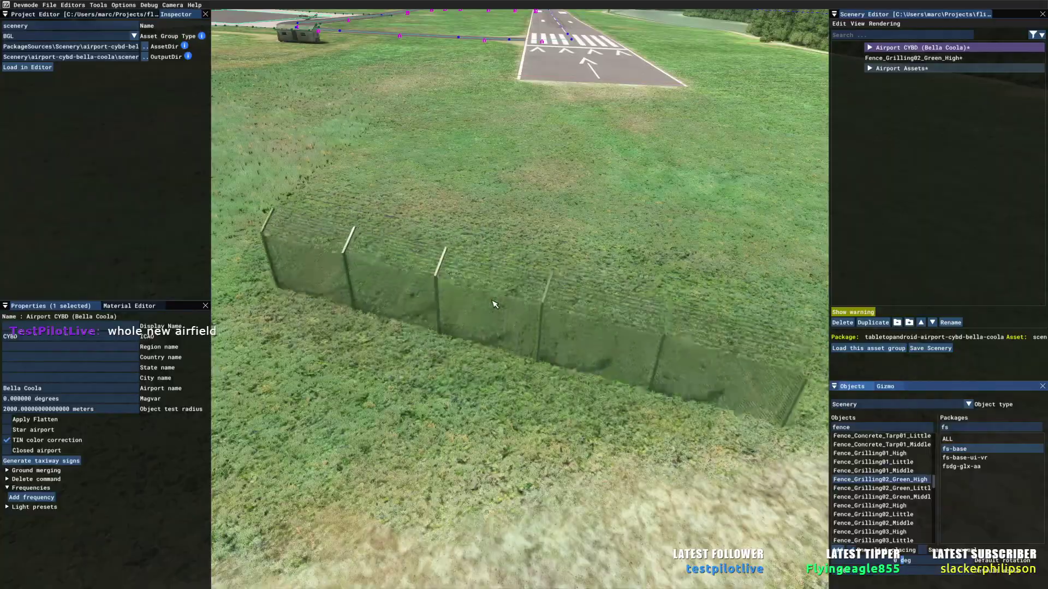
key(s)
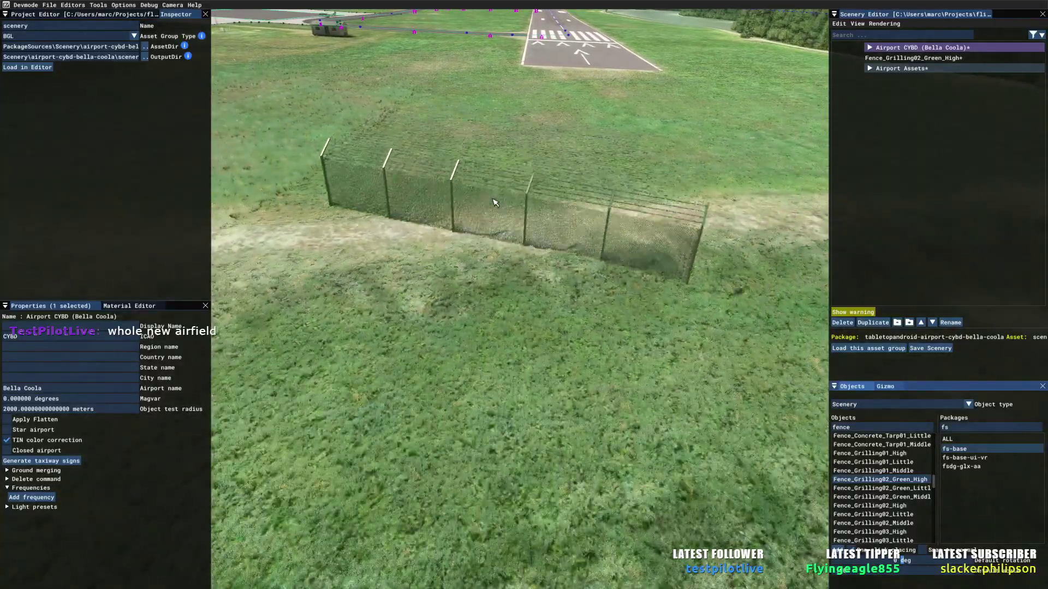
key(s)
key(s)
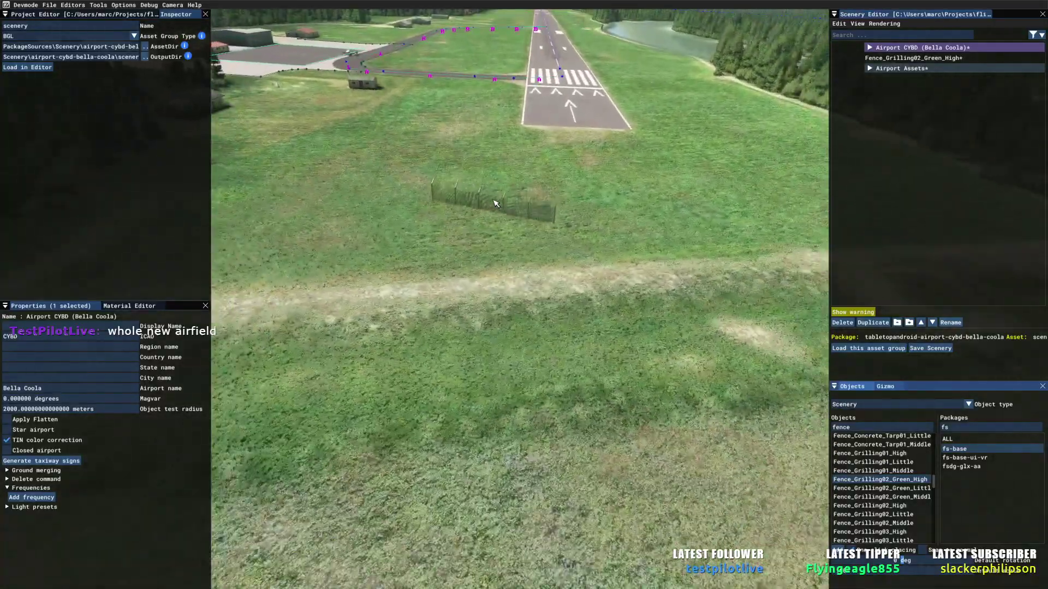
key(w)
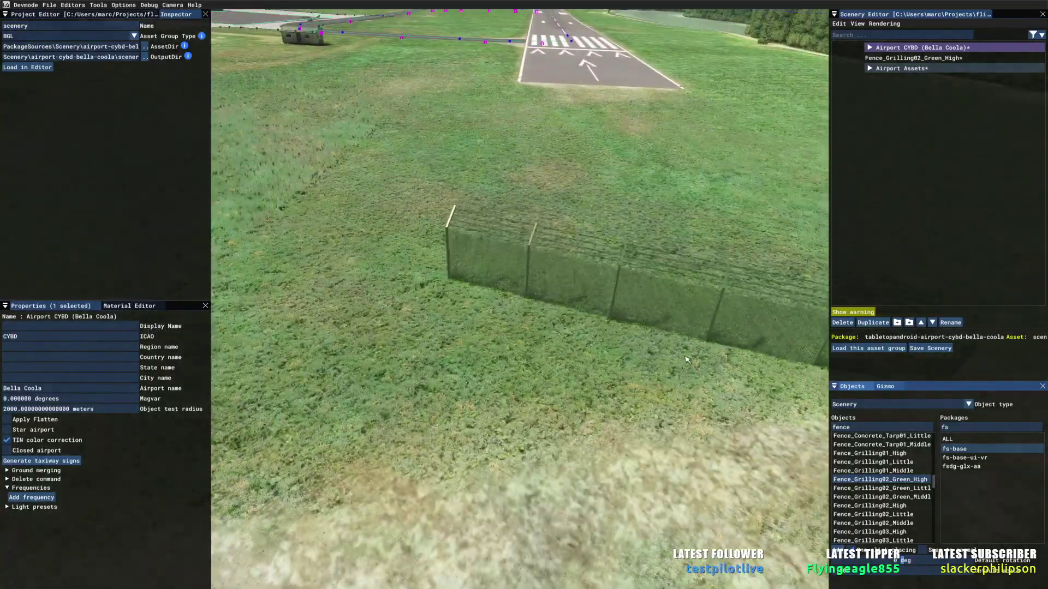
Preview Grilling02 High and Middle, Grilling03_High, Grilling04 variants and the concrete-based Grilling05_B_High.
click(880, 506)
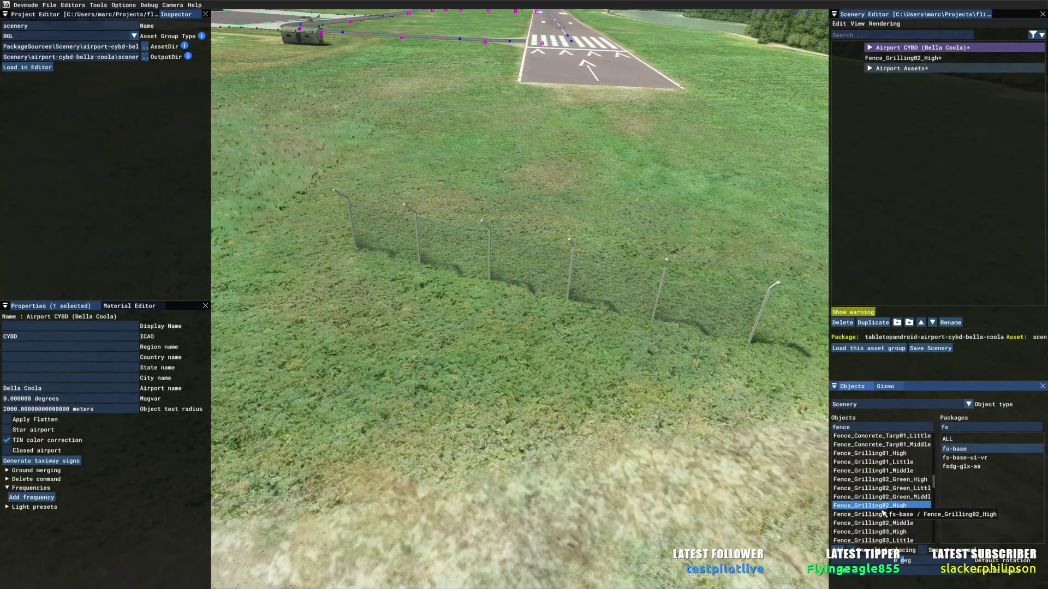
scroll(884, 513, down, 3)
click(880, 449)
click(880, 455)
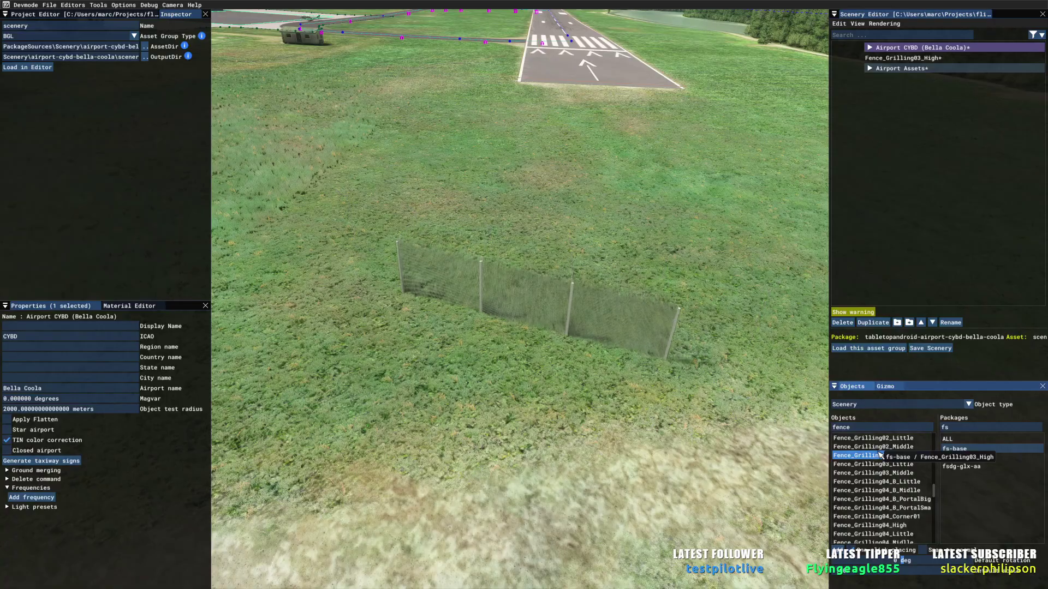
click(893, 482)
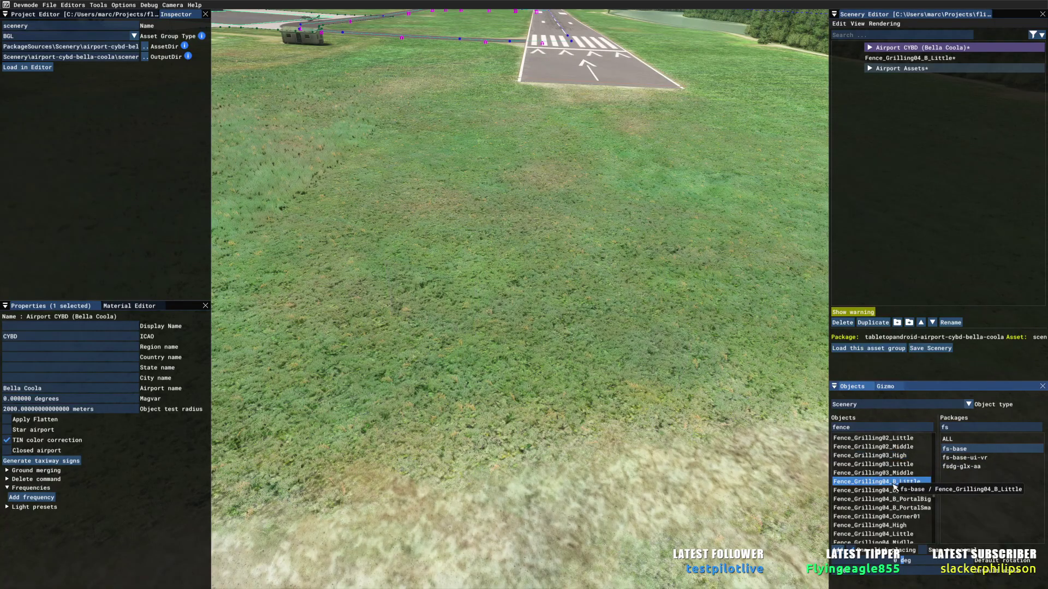
scroll(894, 485, down, 2)
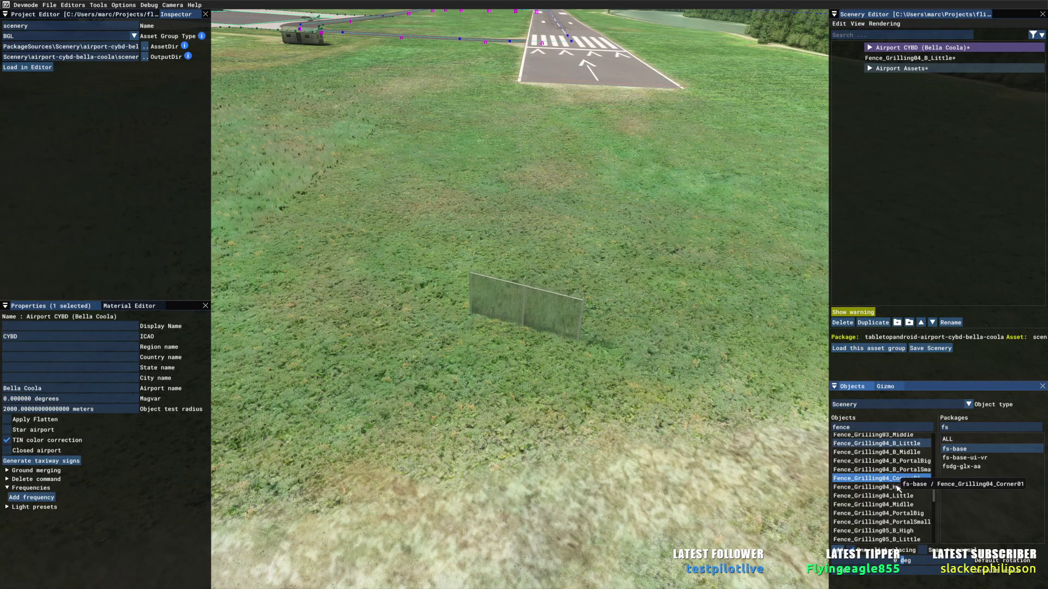
click(903, 487)
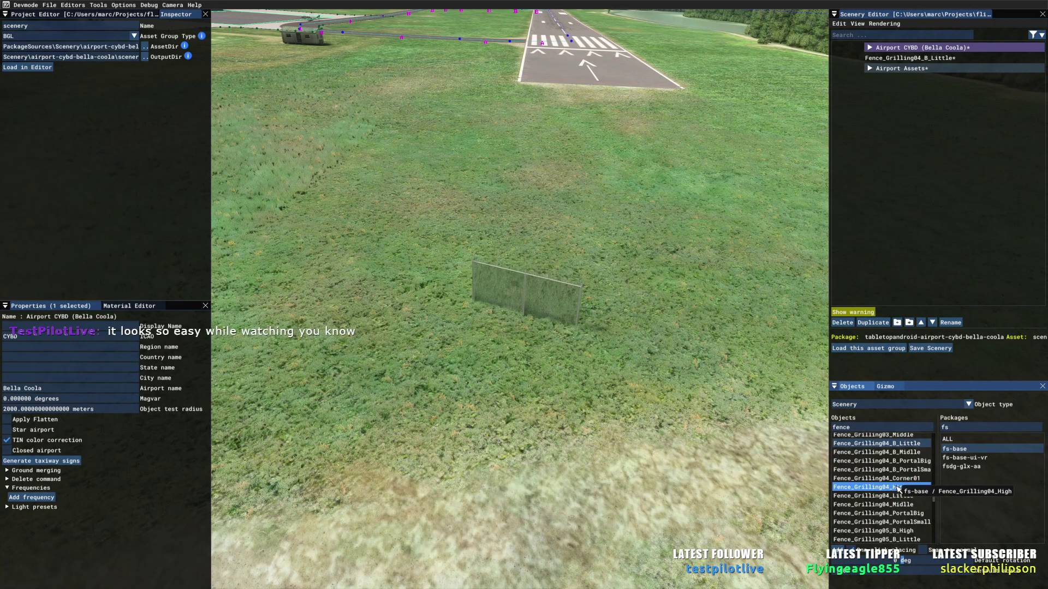
click(903, 486)
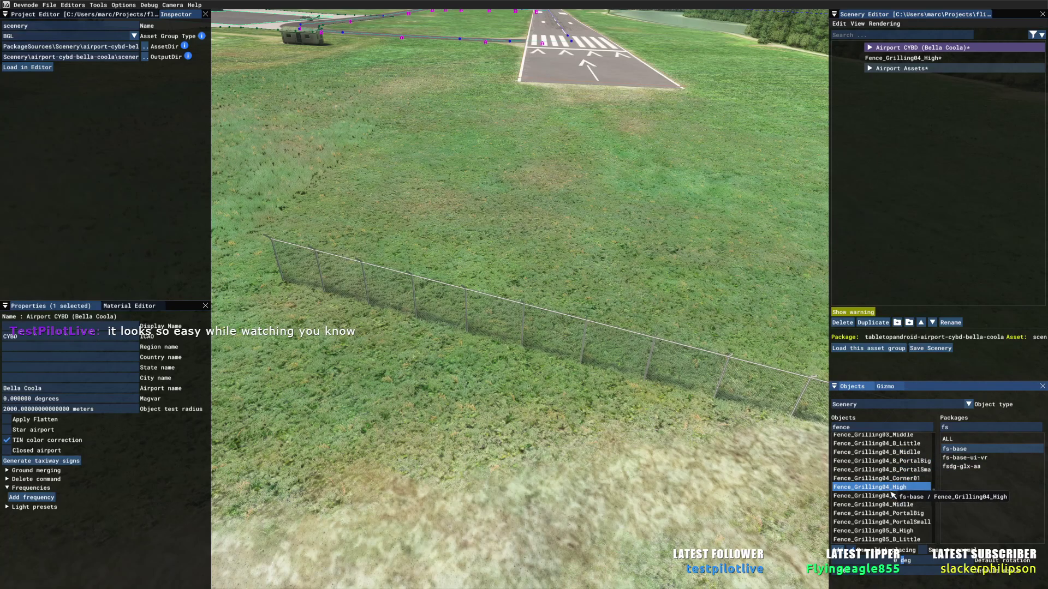
scroll(891, 493, down, 1)
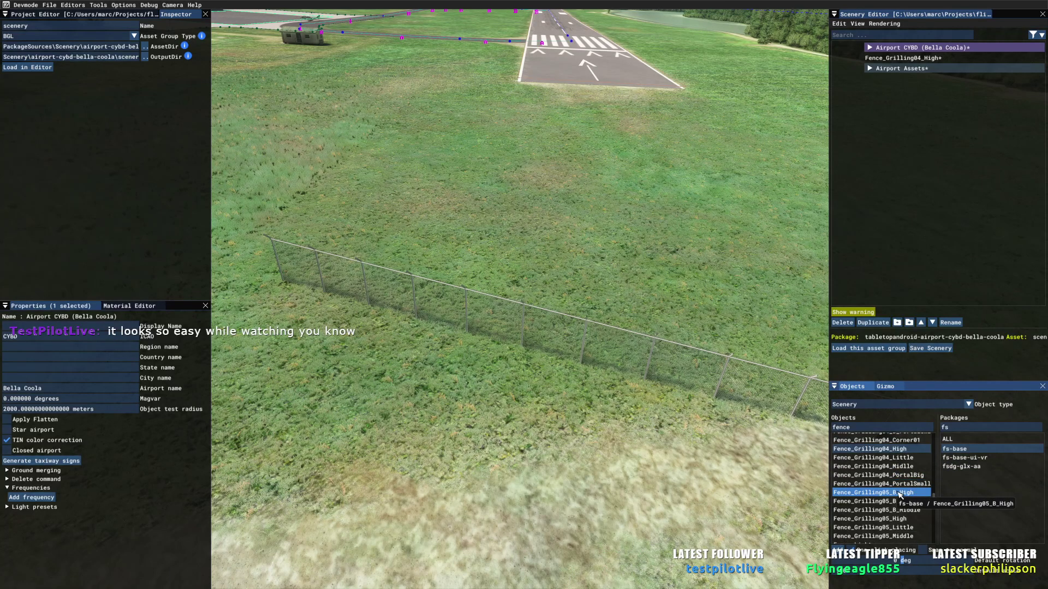
click(899, 494)
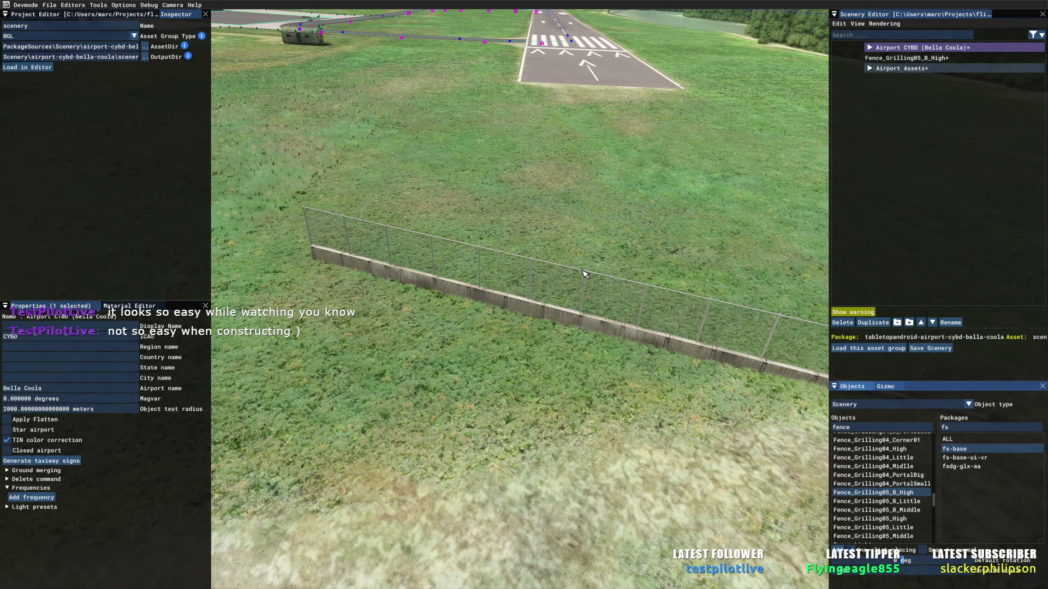
Drag the fence across the grass, then try Fence_Grilling05_High and Fence_Light.
drag(584, 273, 605, 277)
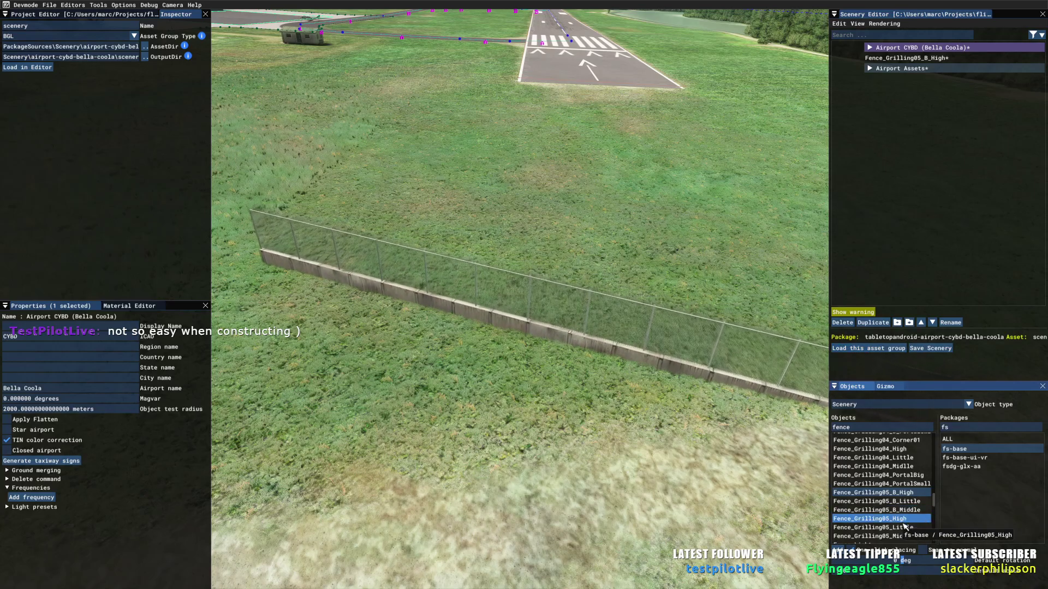
click(921, 520)
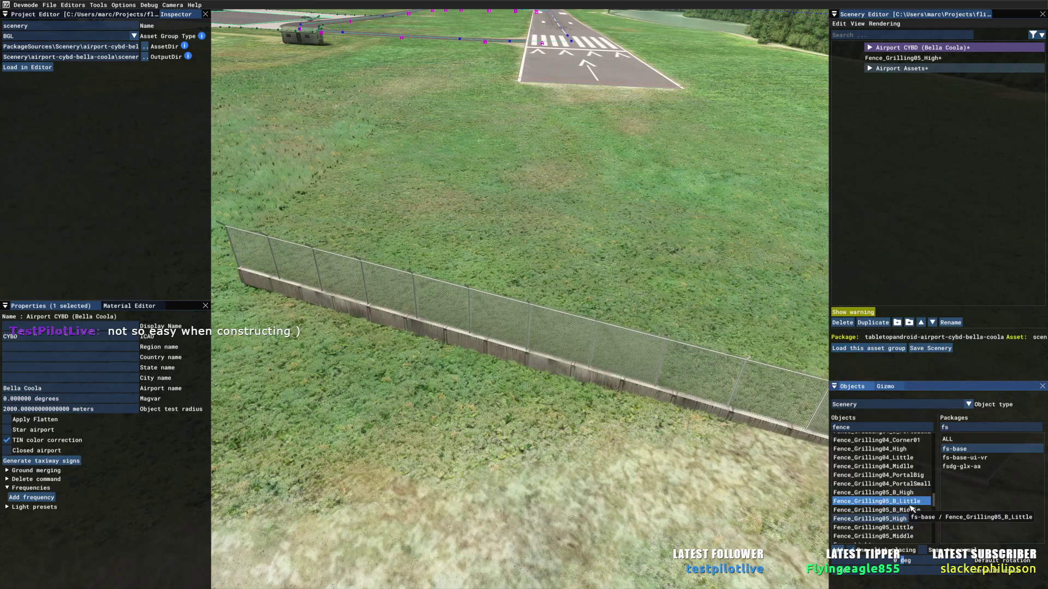
scroll(909, 516, down, 2)
scroll(911, 508, down, 2)
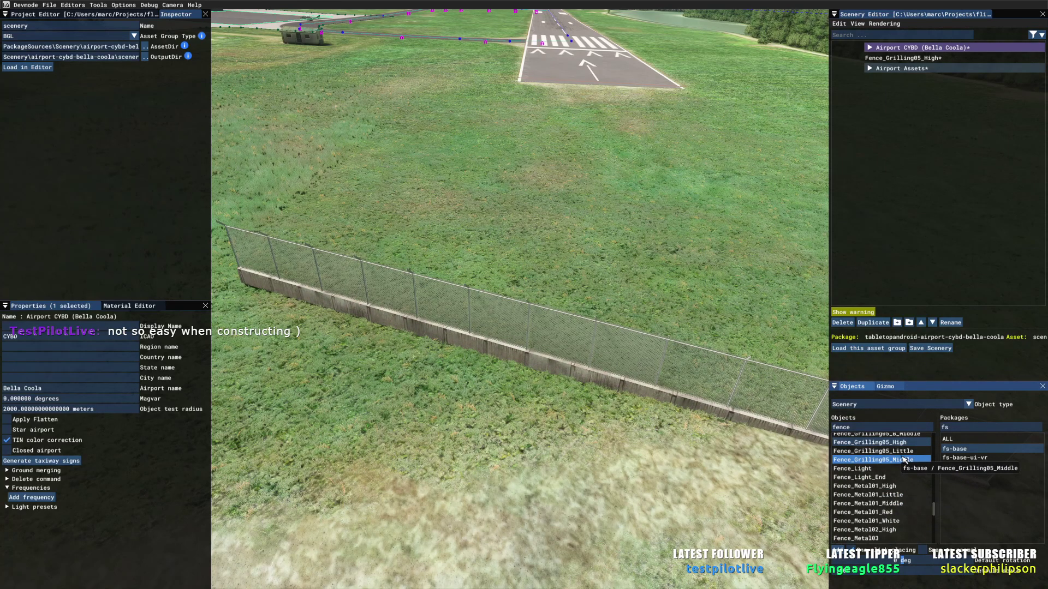
click(883, 472)
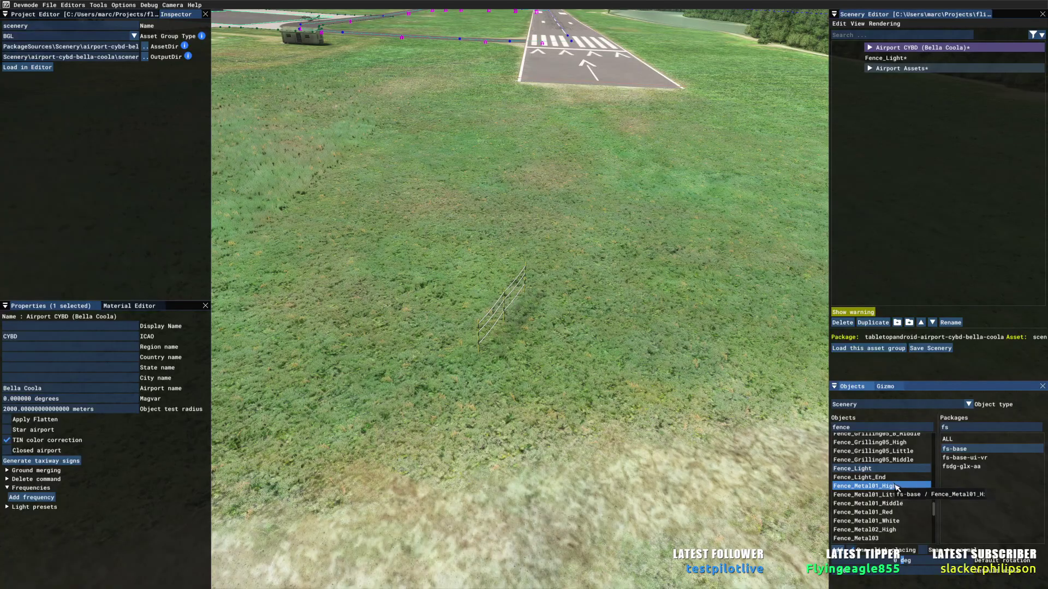
Compare Fence_Metal01_High, the red metal fence, Fence_Metal03 and the yellow-blue metal fences.
click(895, 486)
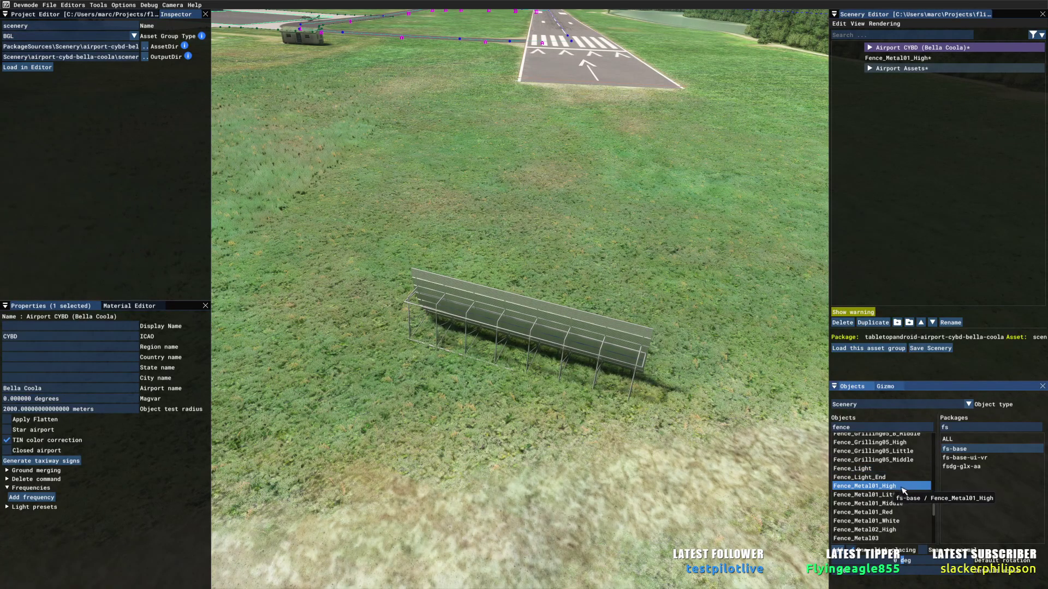
click(891, 513)
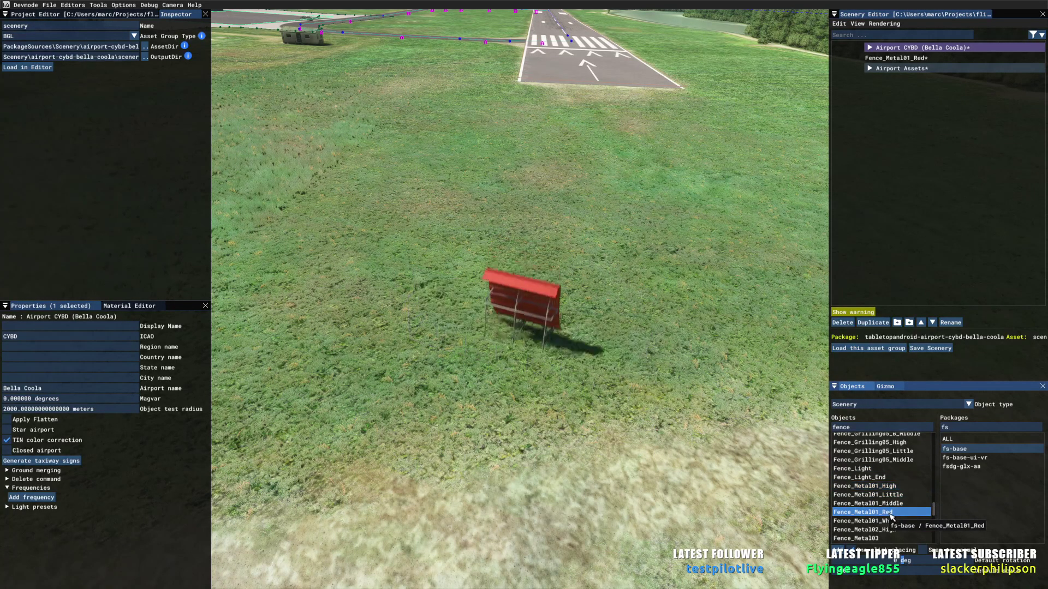
scroll(891, 517, down, 1)
click(889, 500)
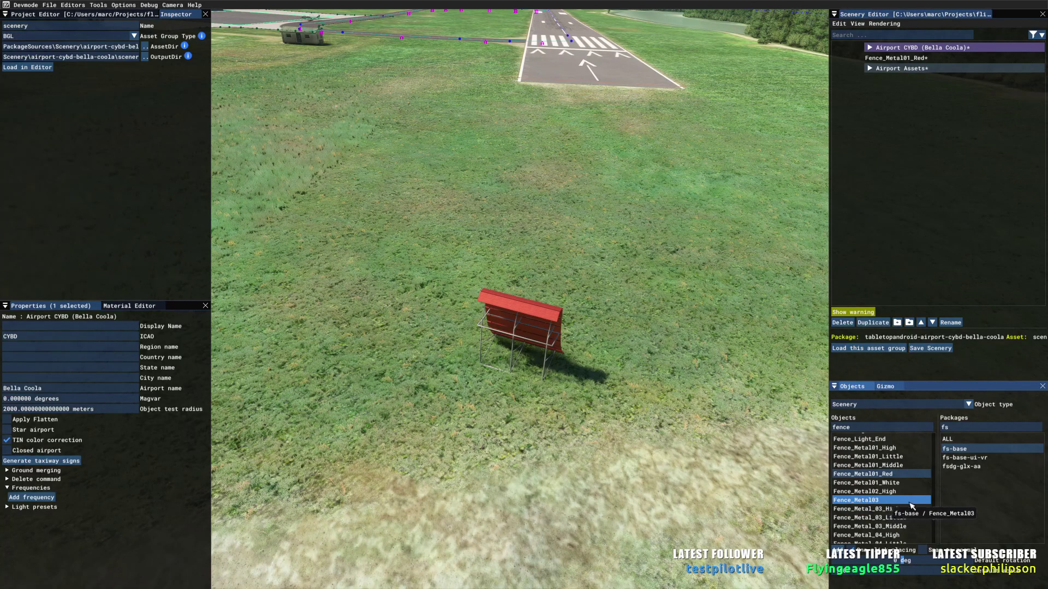
click(895, 500)
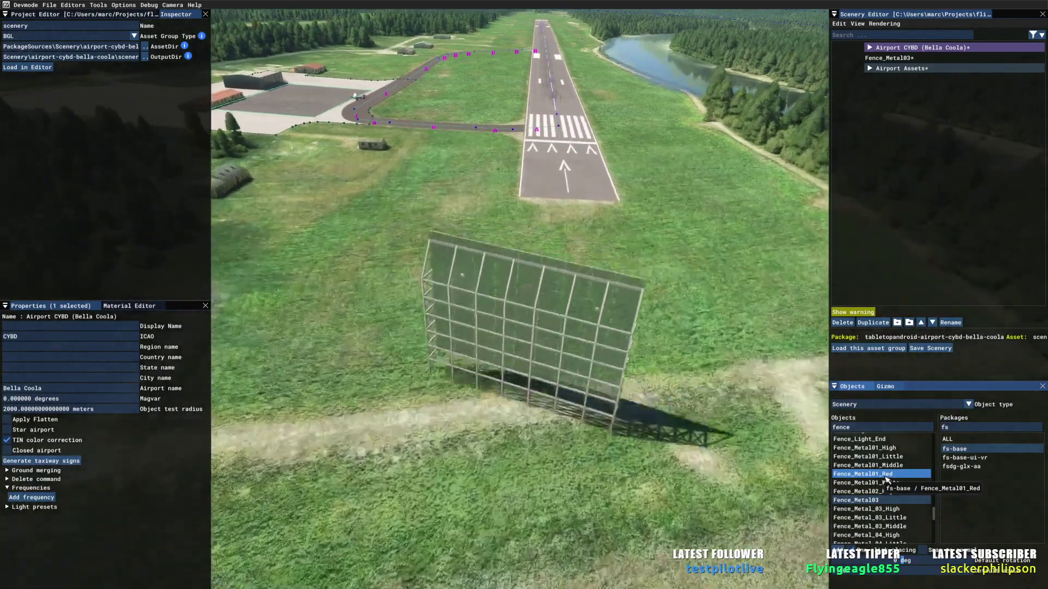
scroll(873, 469, down, 3)
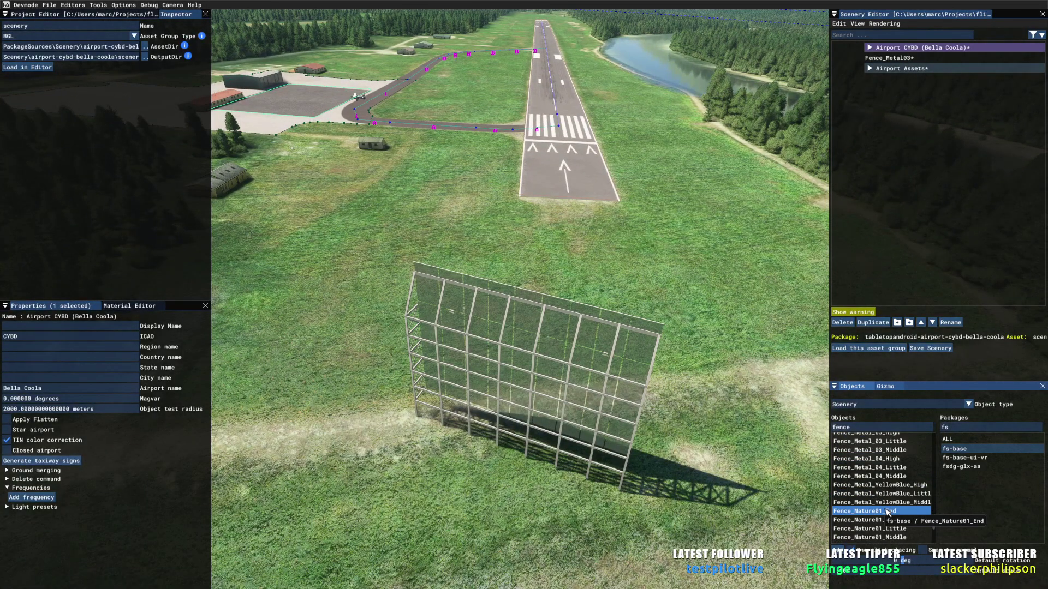
click(893, 465)
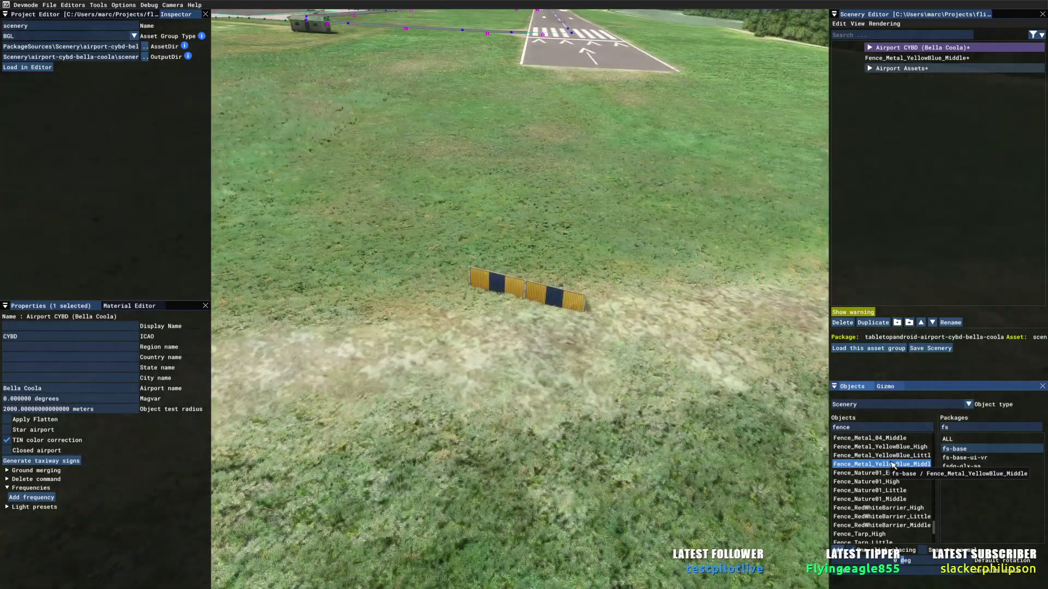
click(918, 456)
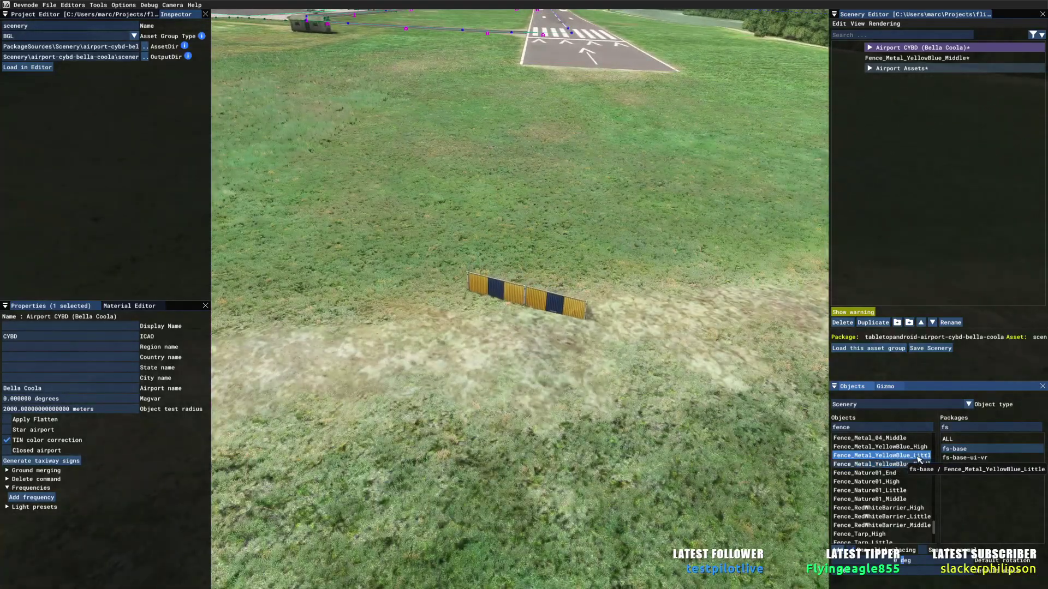
Try the Fence_Nature01_High hedge, red-white barrier, tarp fences and wind barrier, ending on Fence_Wood01_High.
click(891, 484)
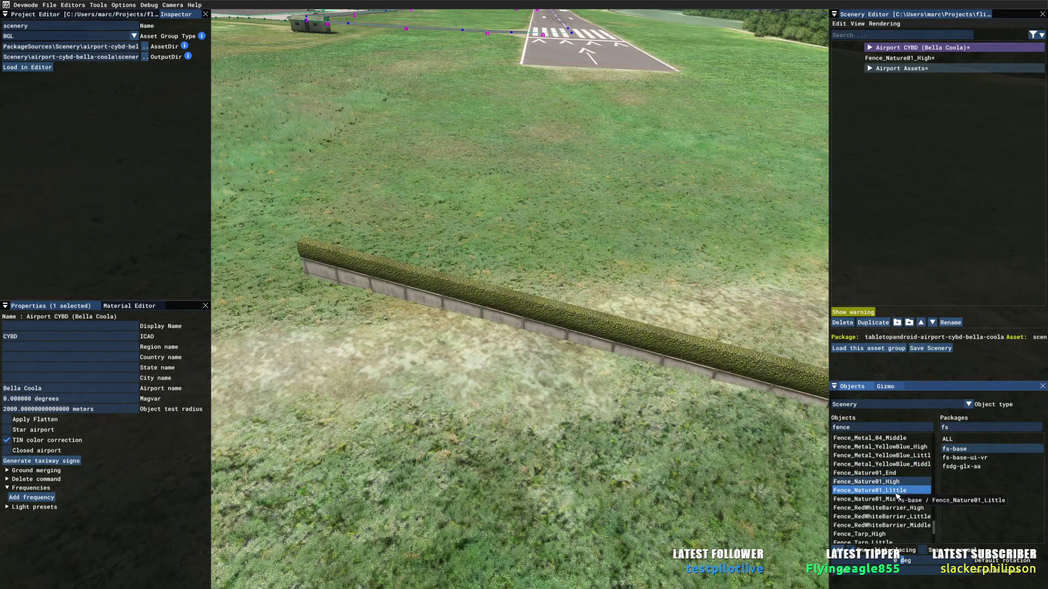
click(897, 508)
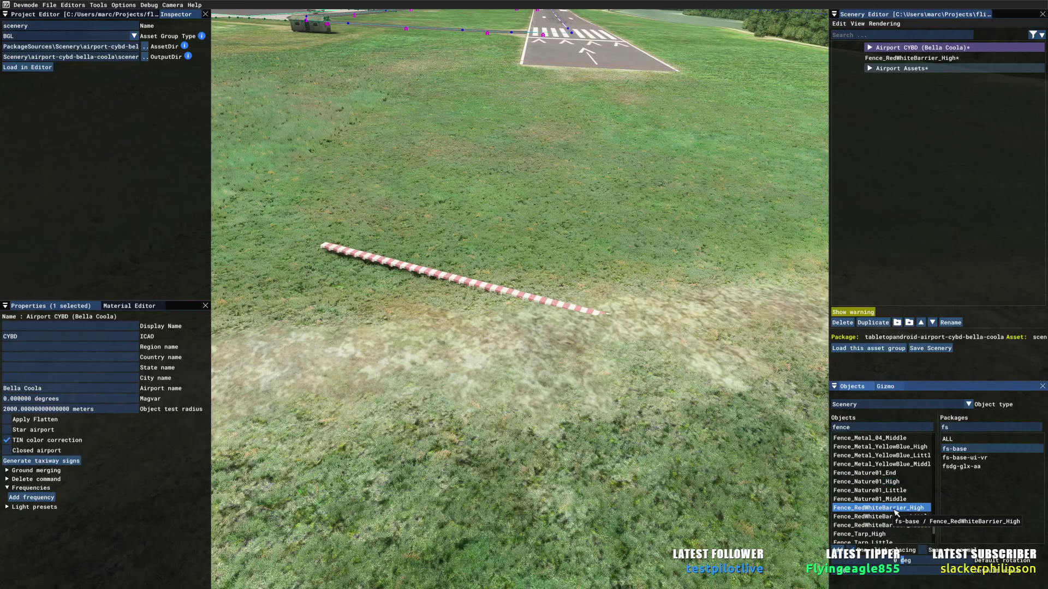
click(889, 535)
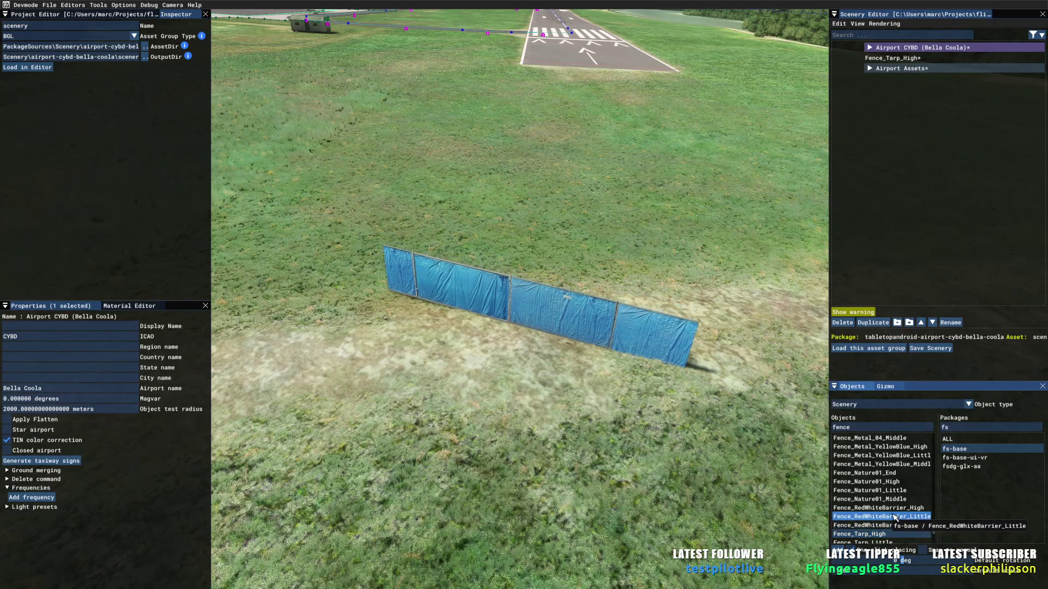
scroll(893, 526, down, 1)
click(893, 505)
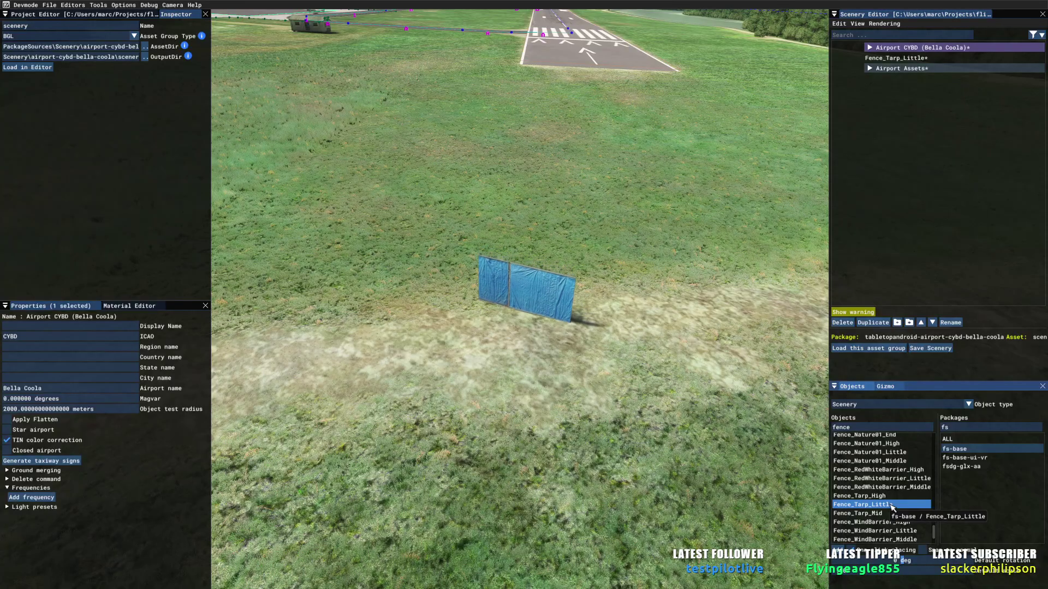
scroll(892, 505, down, 1)
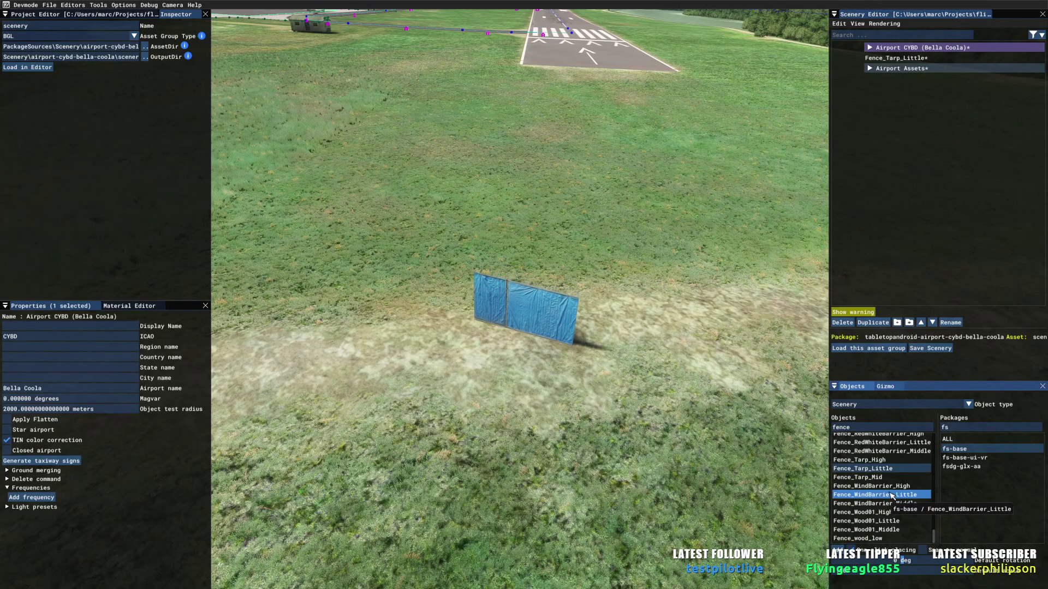
click(890, 486)
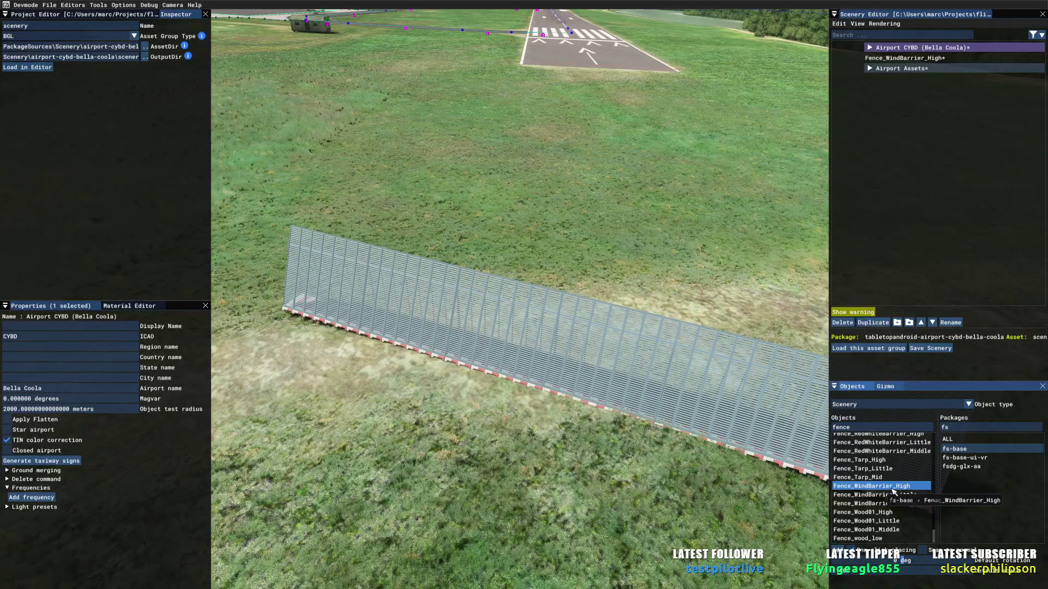
click(898, 512)
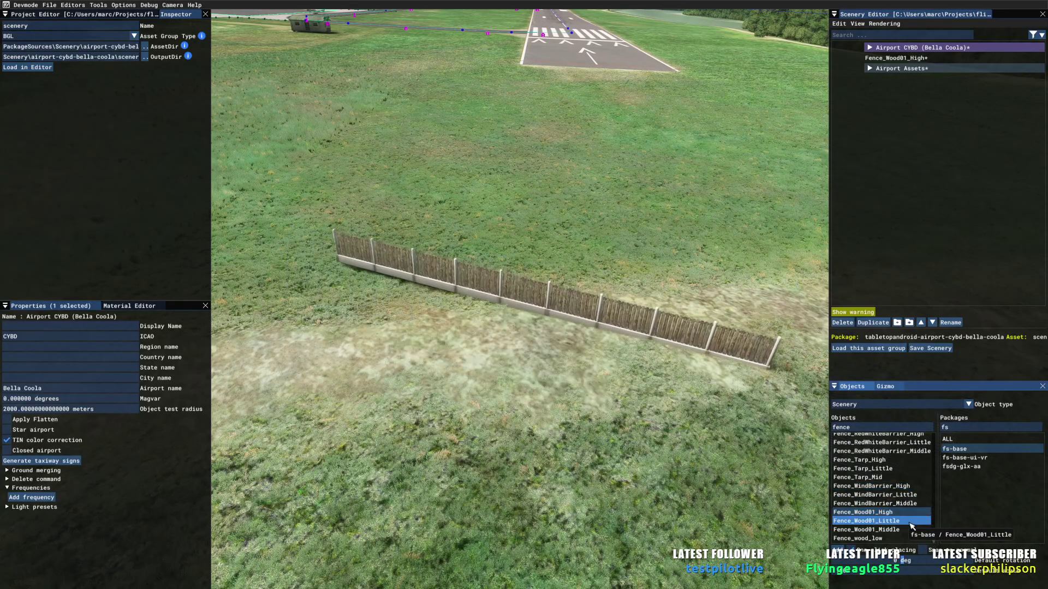
scroll(903, 518, up, 5)
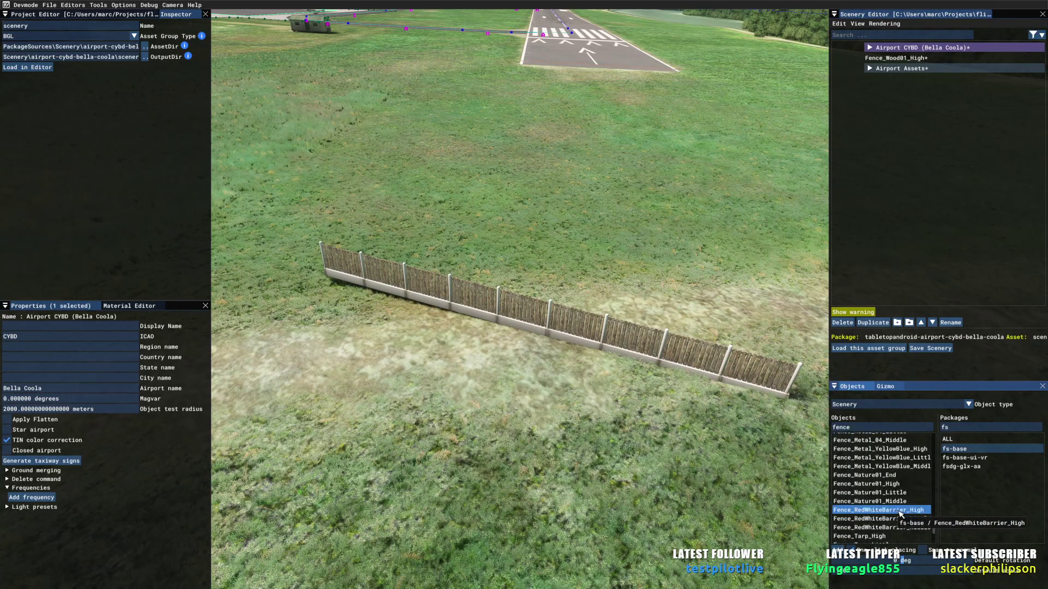
Compare Fence_Grilling05_Middle, the chain-link corner, the gated fence and Grilling03 panels.
scroll(901, 514, up, 4)
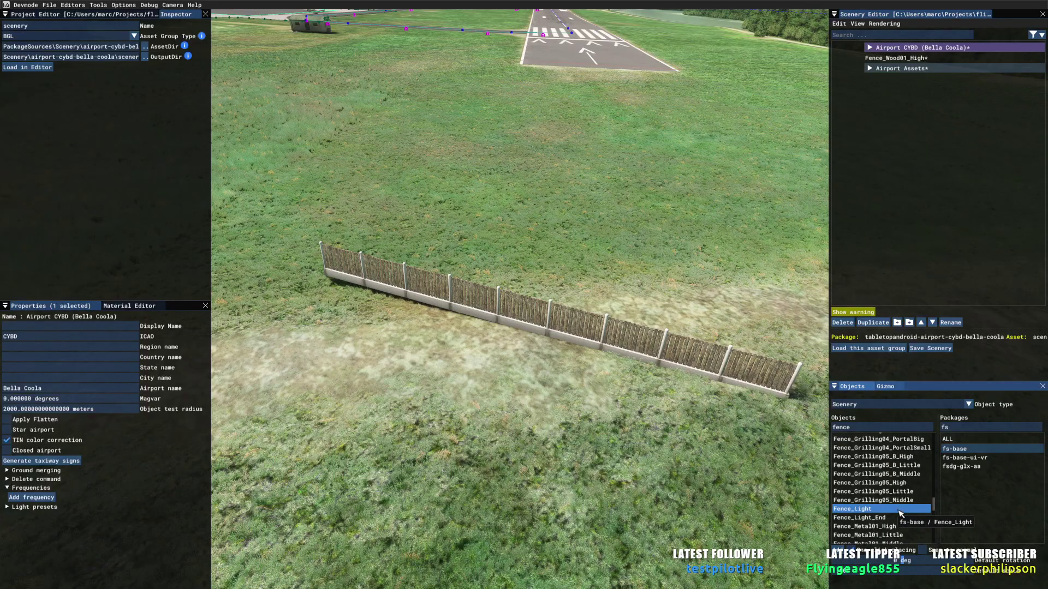
click(895, 500)
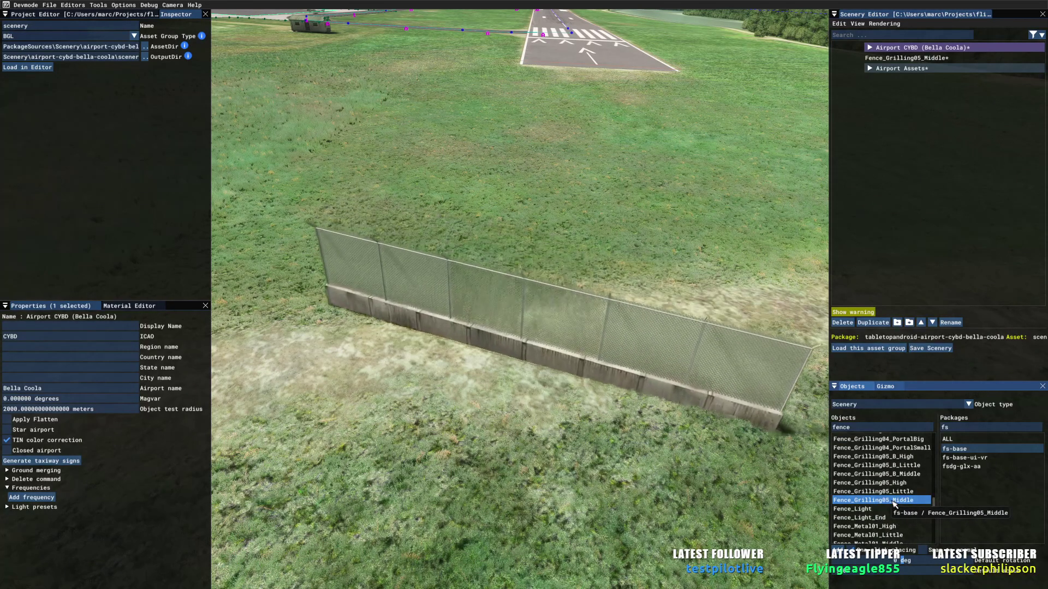
scroll(895, 515, up, 2)
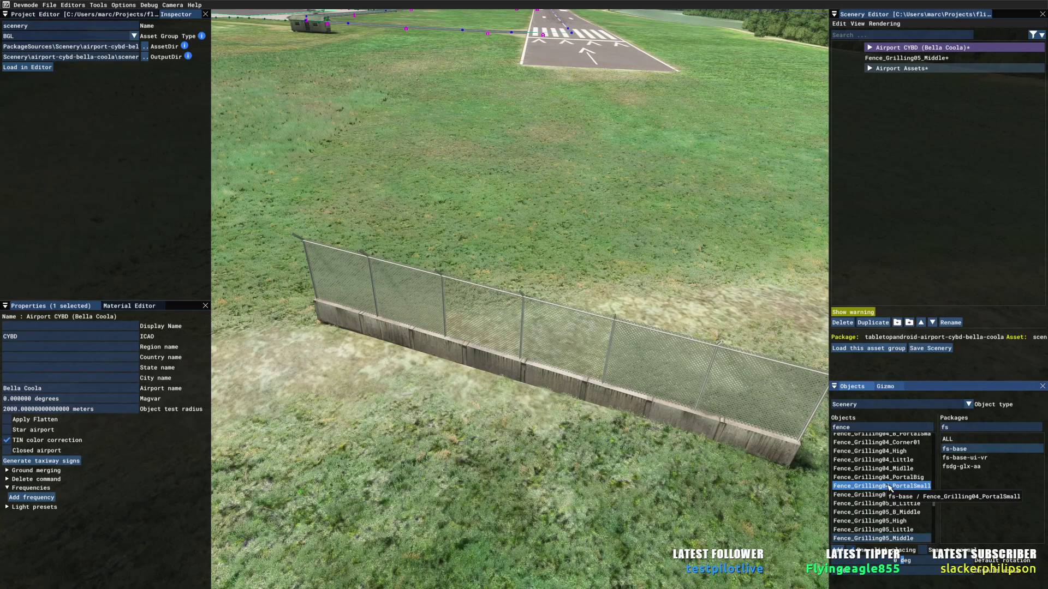
scroll(888, 510, up, 3)
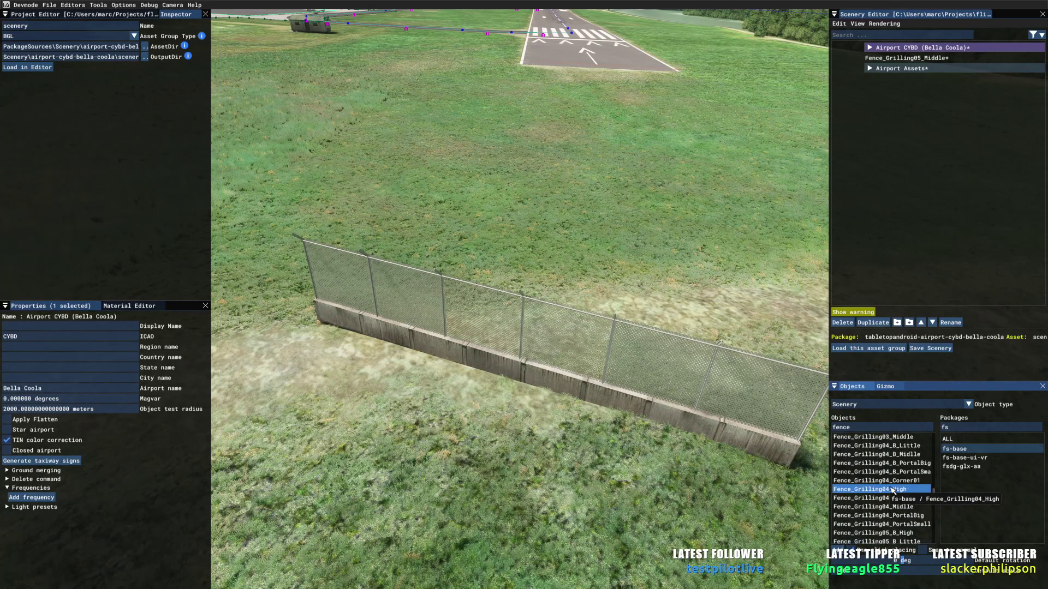
click(889, 480)
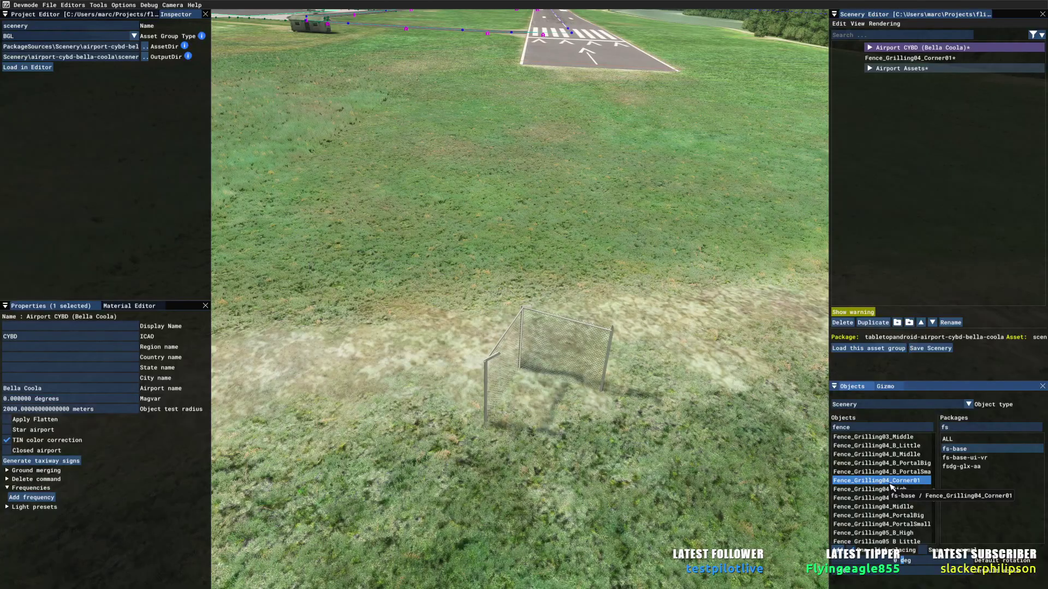
click(887, 463)
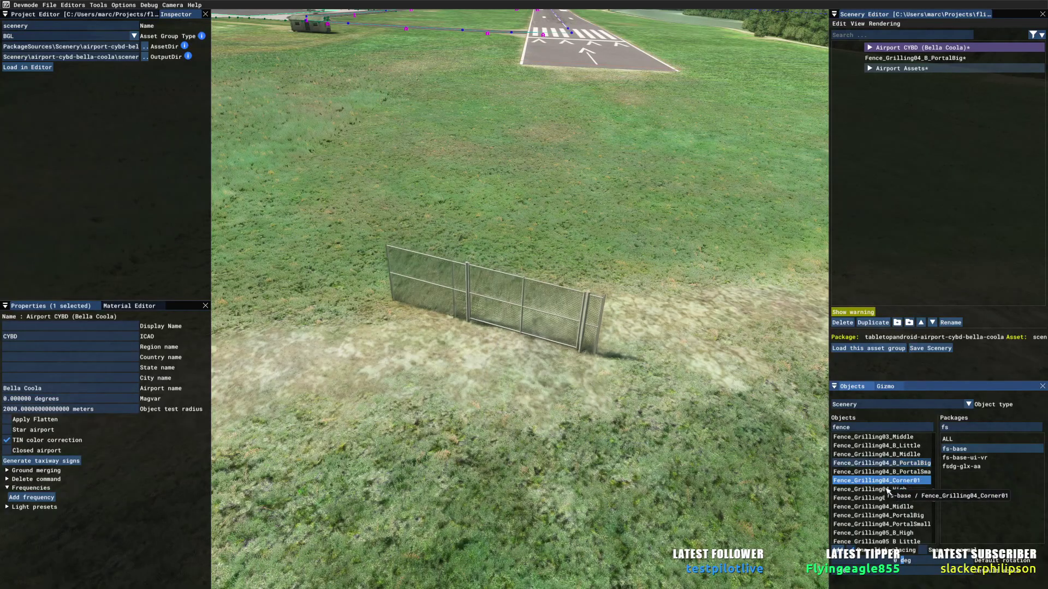
scroll(887, 489, up, 3)
click(887, 467)
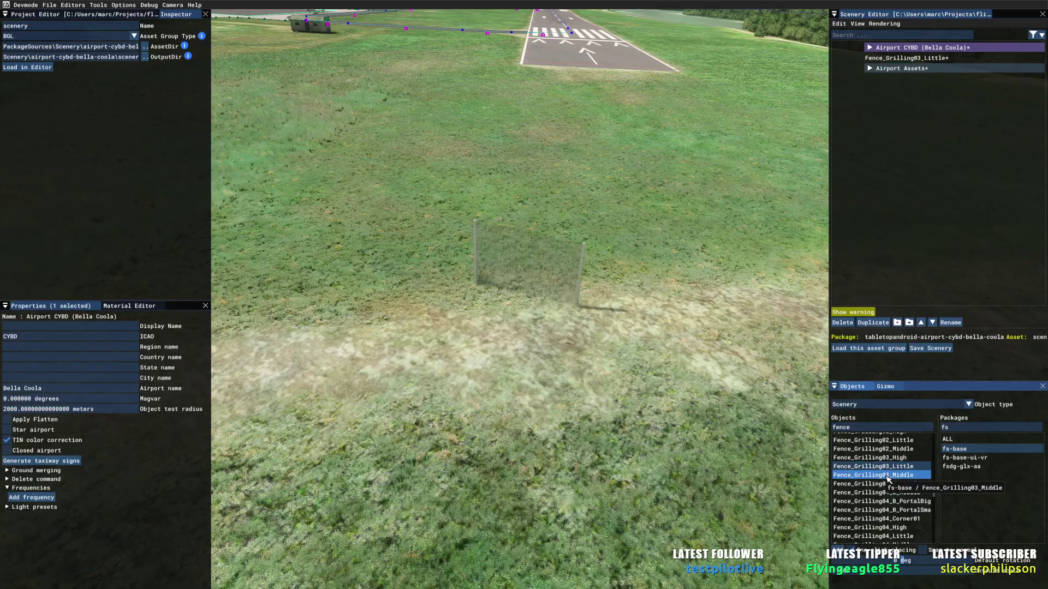
click(886, 475)
Select Fence_Concrete_Tarp01_Little and place it on the grass at lower right.
scroll(887, 489, up, 9)
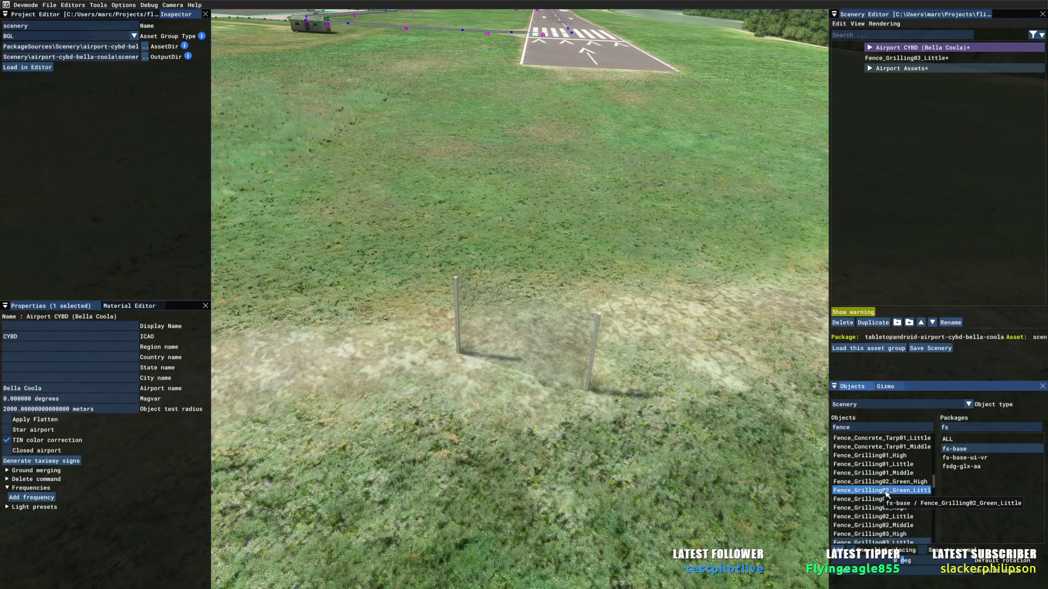
scroll(887, 494, up, 3)
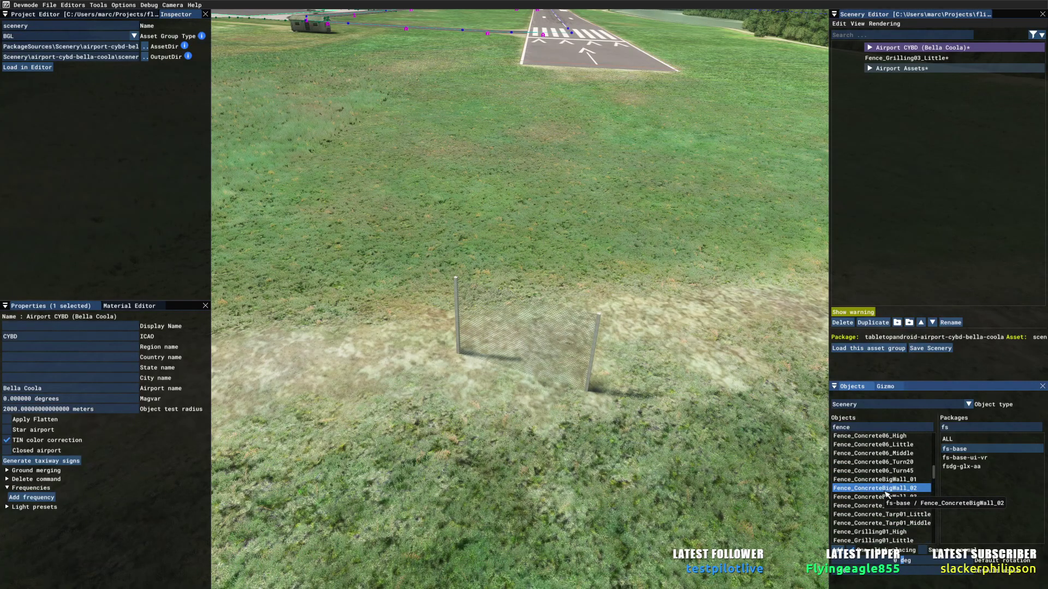
scroll(886, 494, down, 3)
click(887, 477)
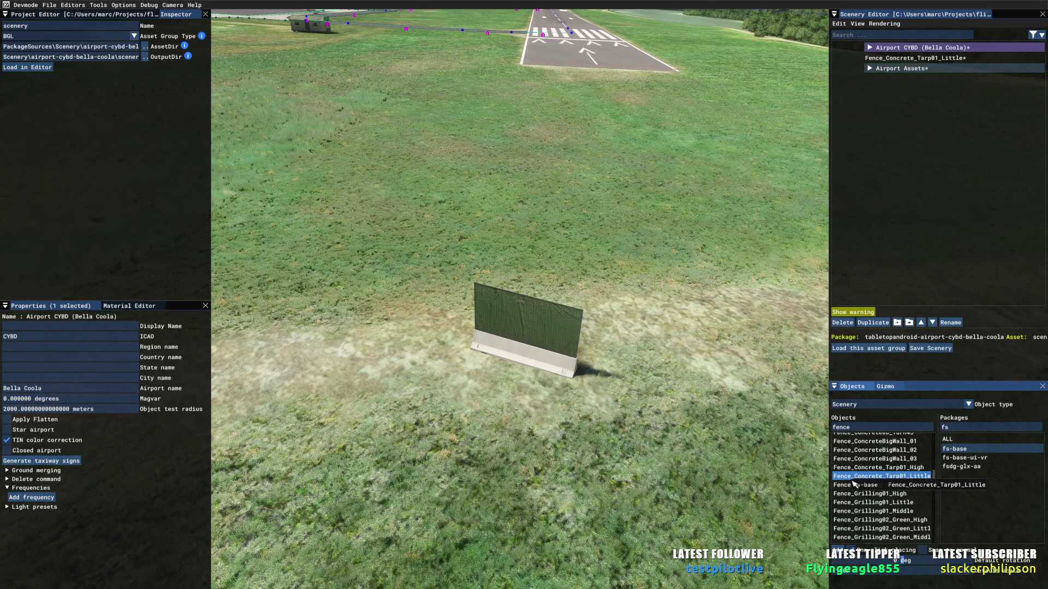
click(773, 462)
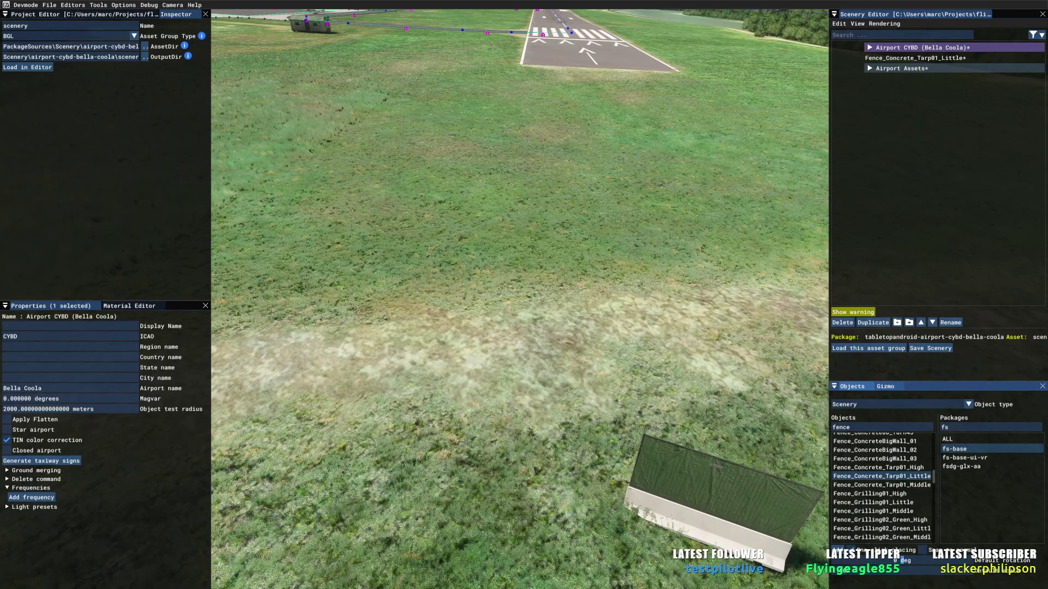
Note the fence name fence_concrete_tarp01_little on a new line in pilops notes.txt in Notepad++.
key(super)
text(text)
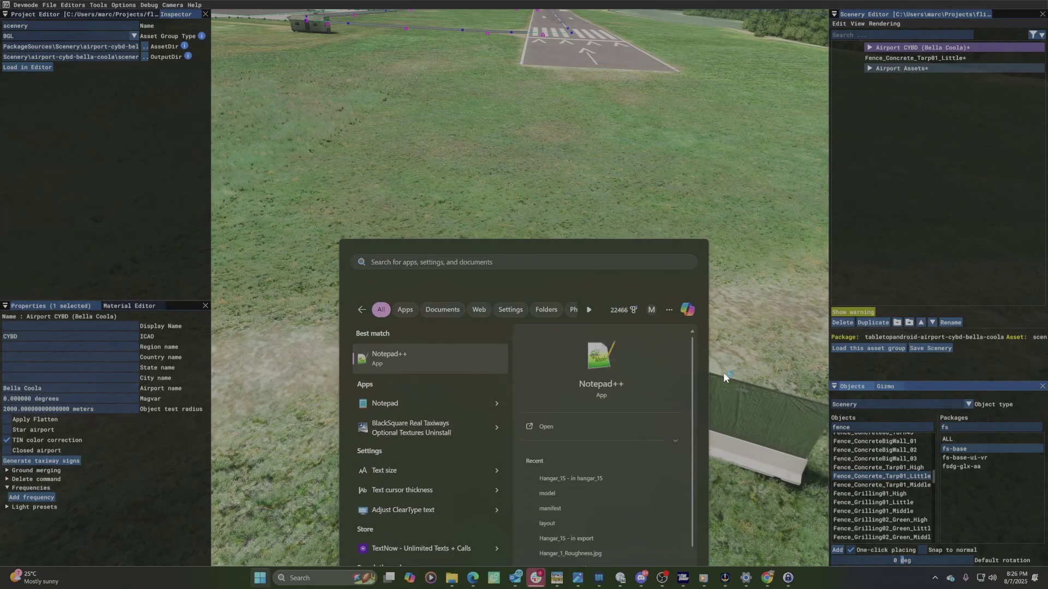
key(Return)
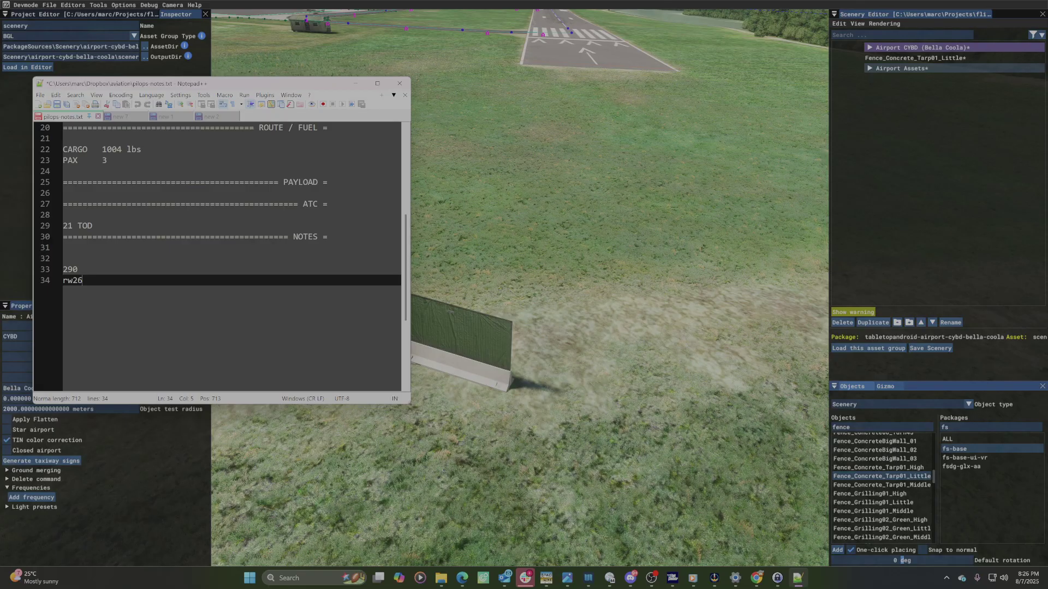
key(Return)
key(Return)
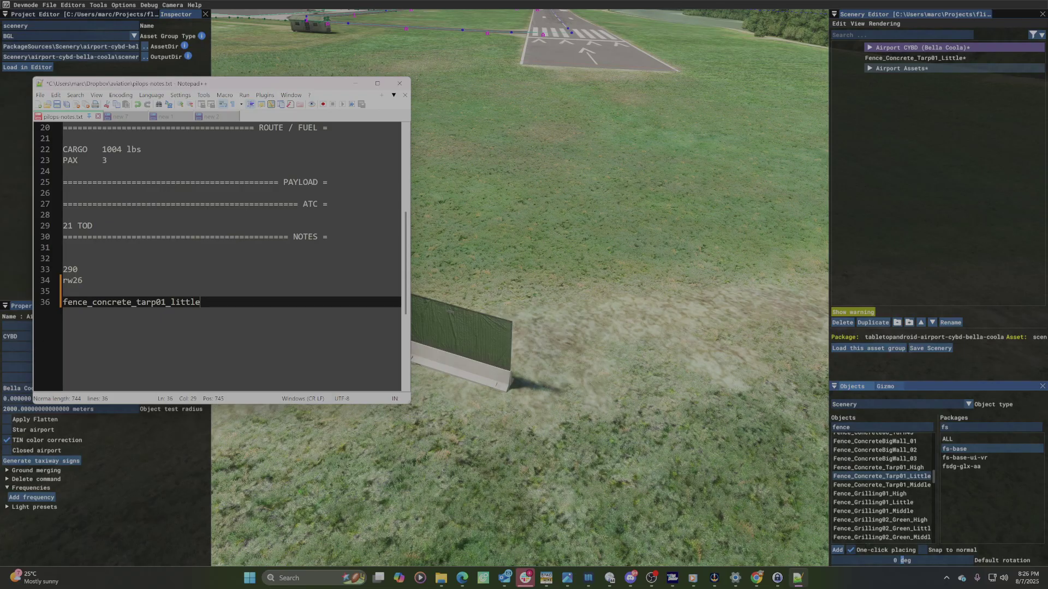
key(alt+Tab)
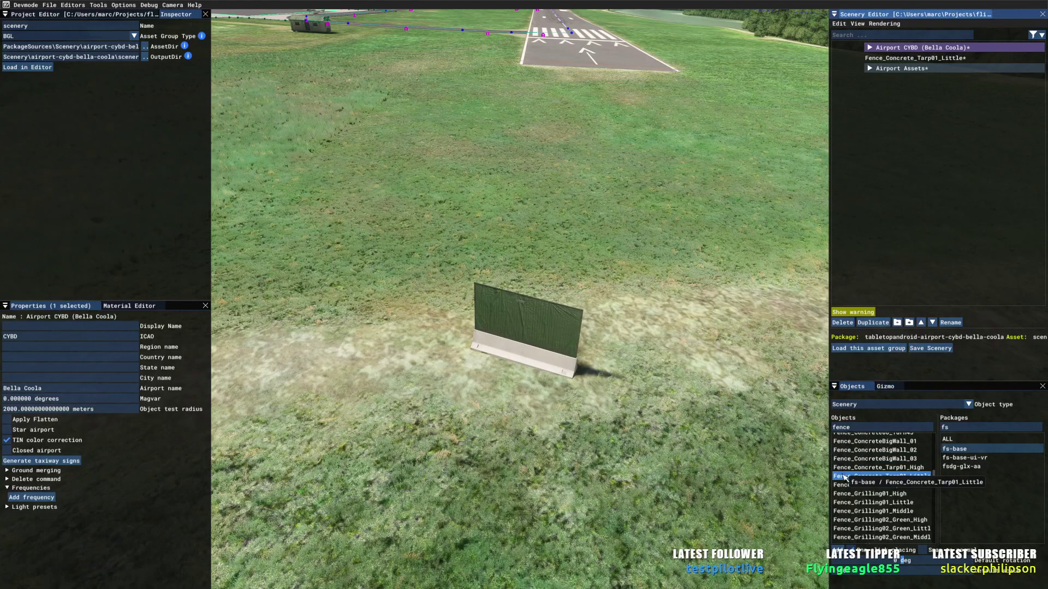
Switch the object browser to VectorPlacement objects from all packages.
click(851, 550)
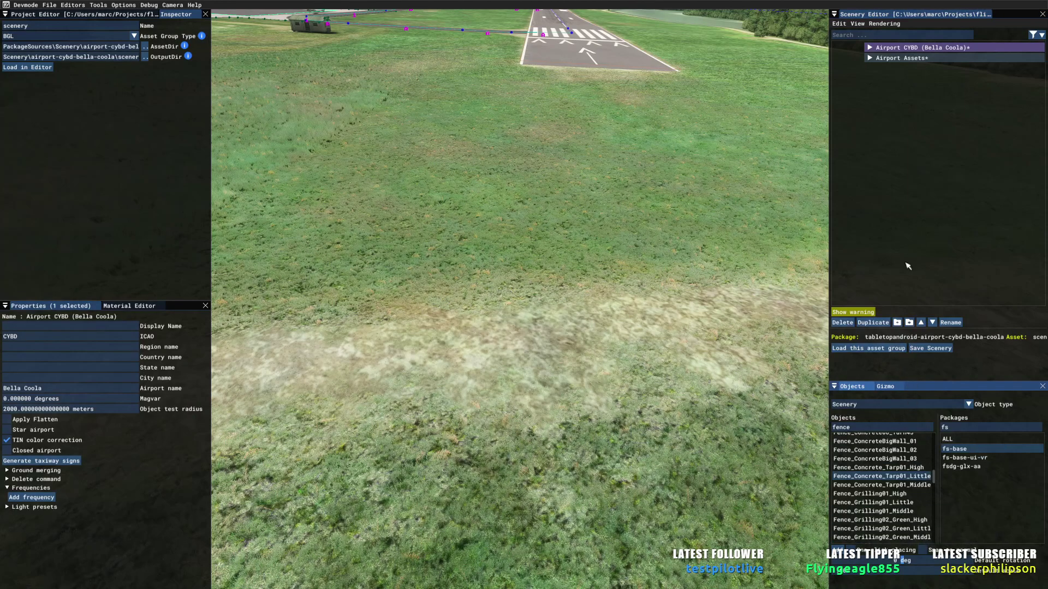
click(864, 409)
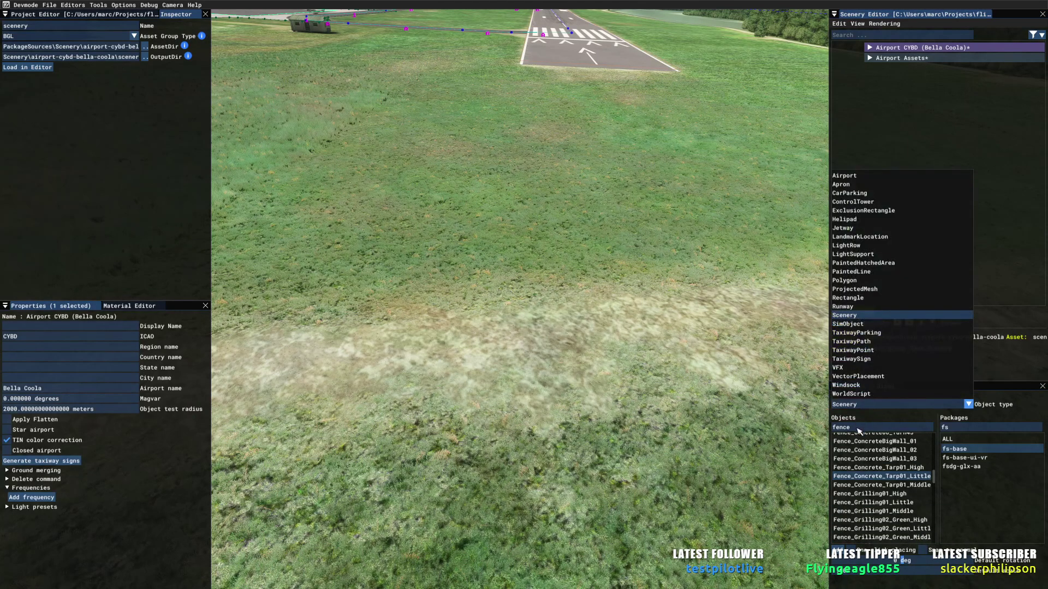
click(868, 376)
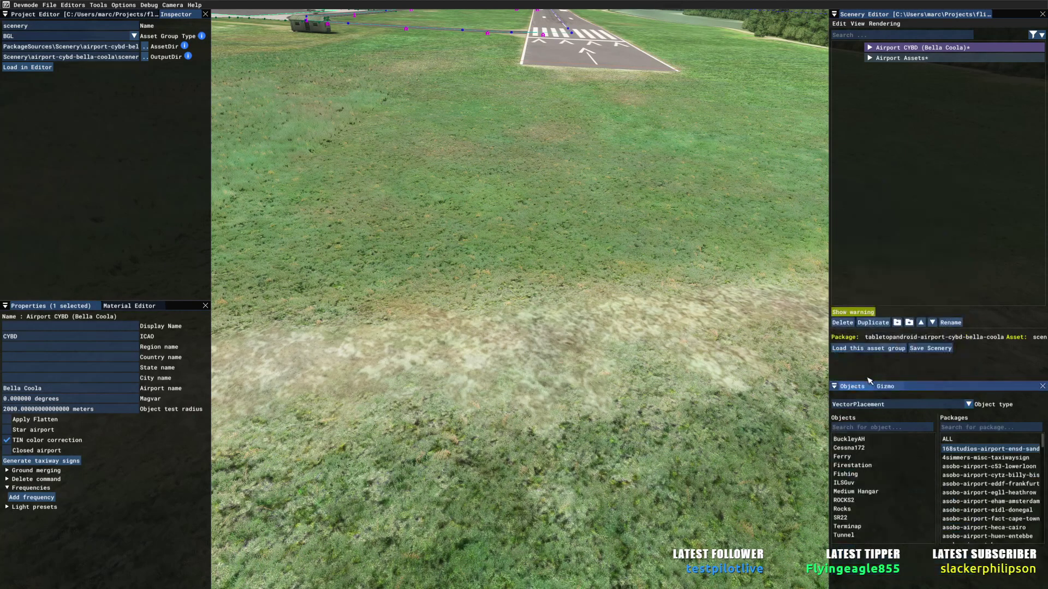
click(964, 440)
click(964, 442)
click(965, 441)
Search the objects for 'fence_concrete_' and fly the view toward the runway end.
click(888, 430)
text(fence_cont)
key(BackSpace)
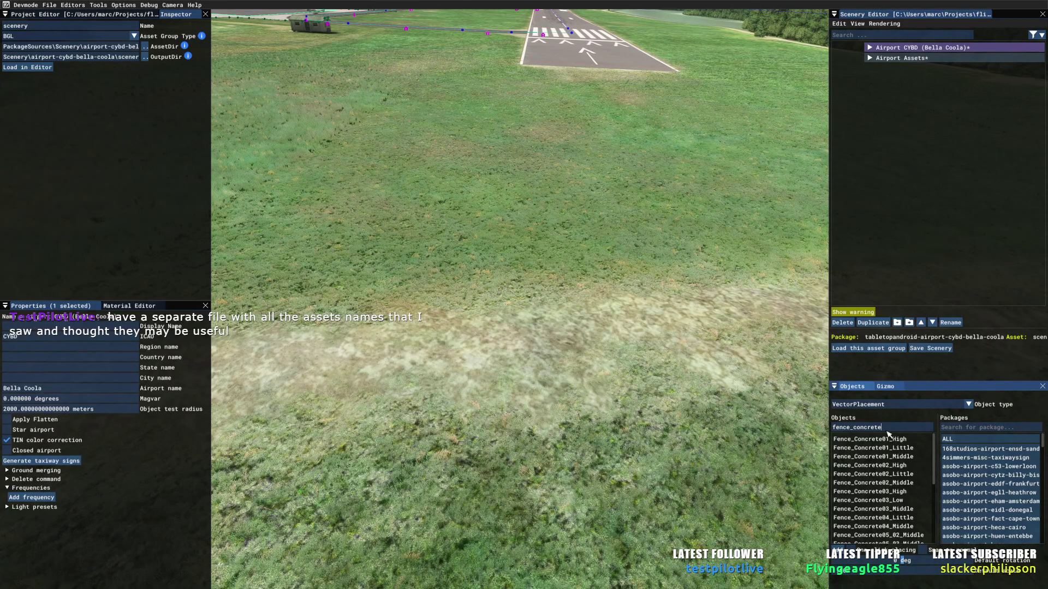
text(_)
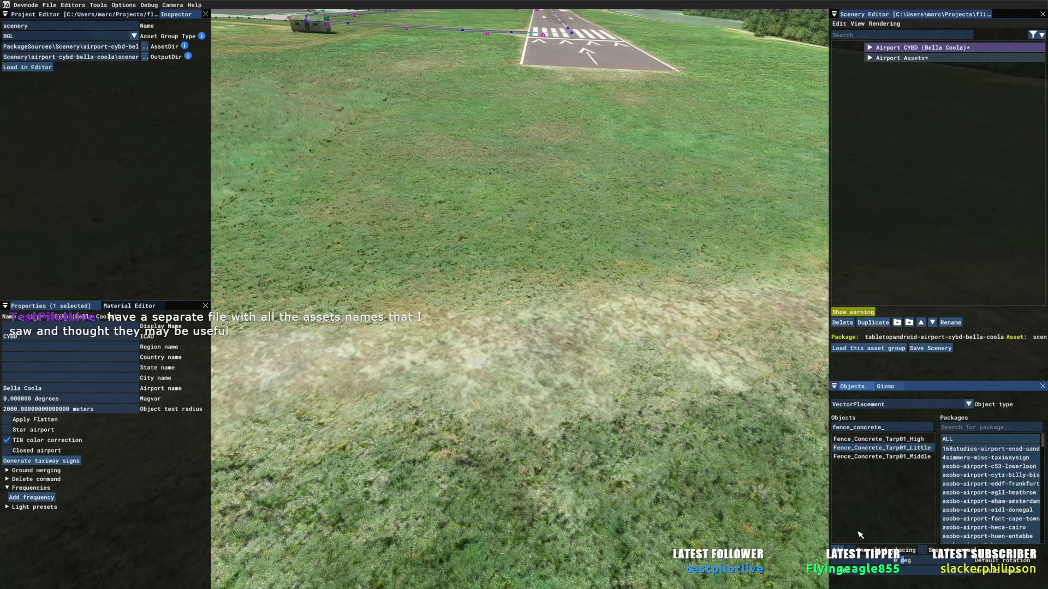
text(s)
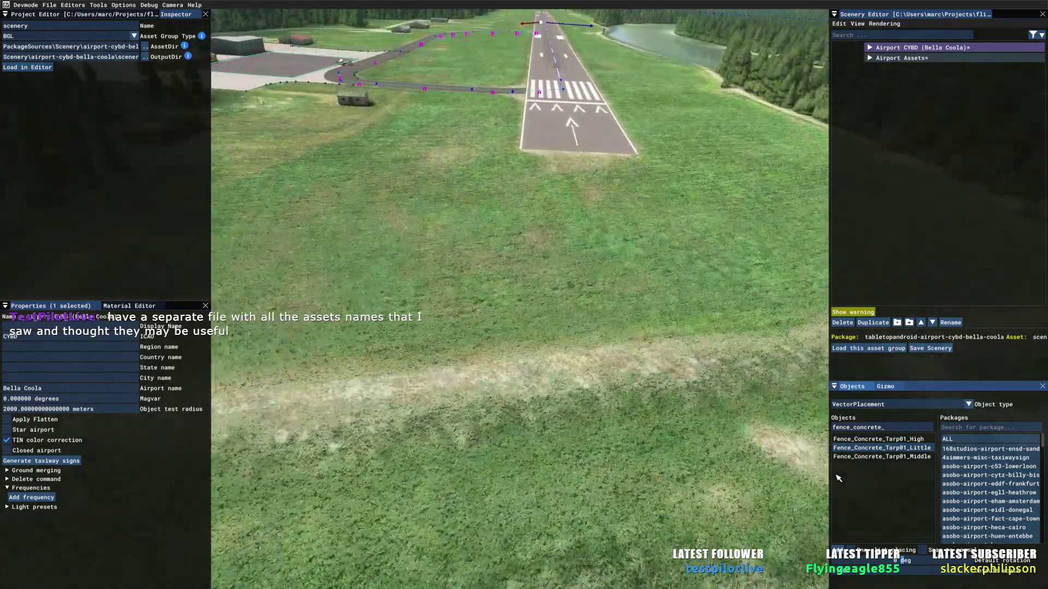
text(s)
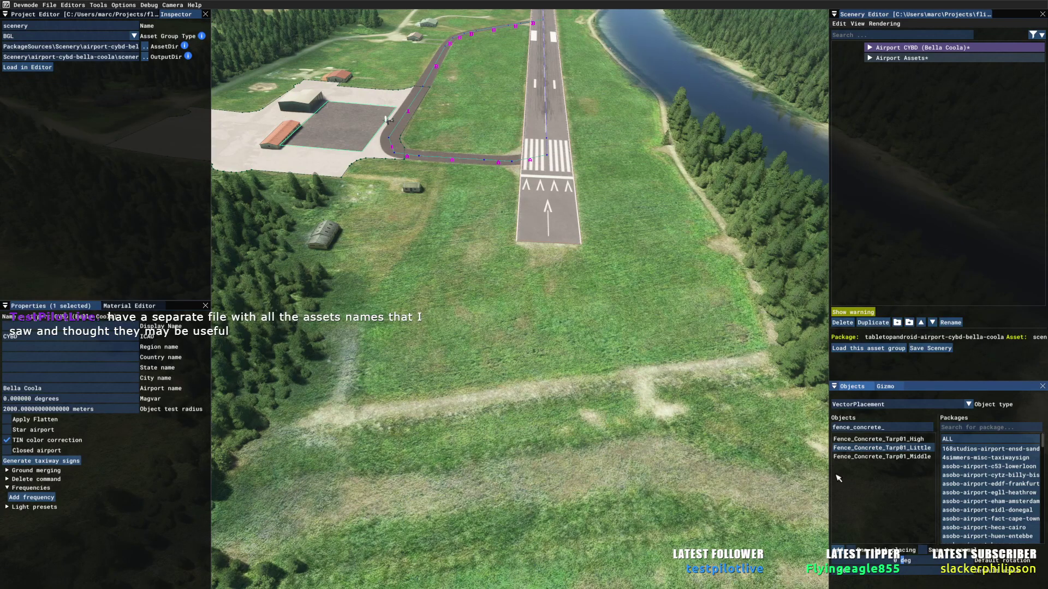
key(w)
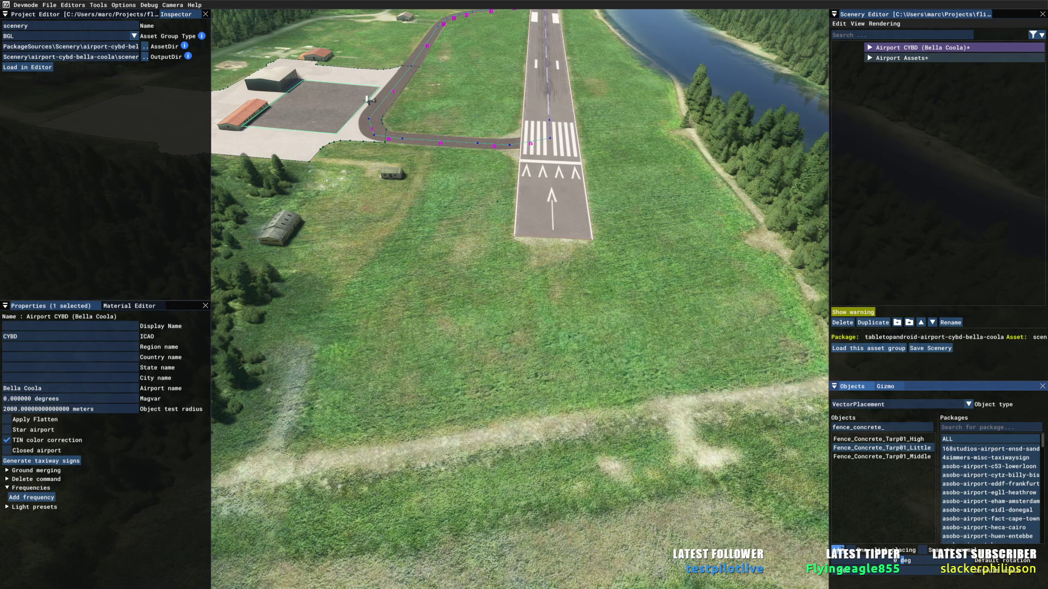
Draw a Fence_Concrete_Tarp01_Little line from a start point to an end point on the grass.
click(837, 549)
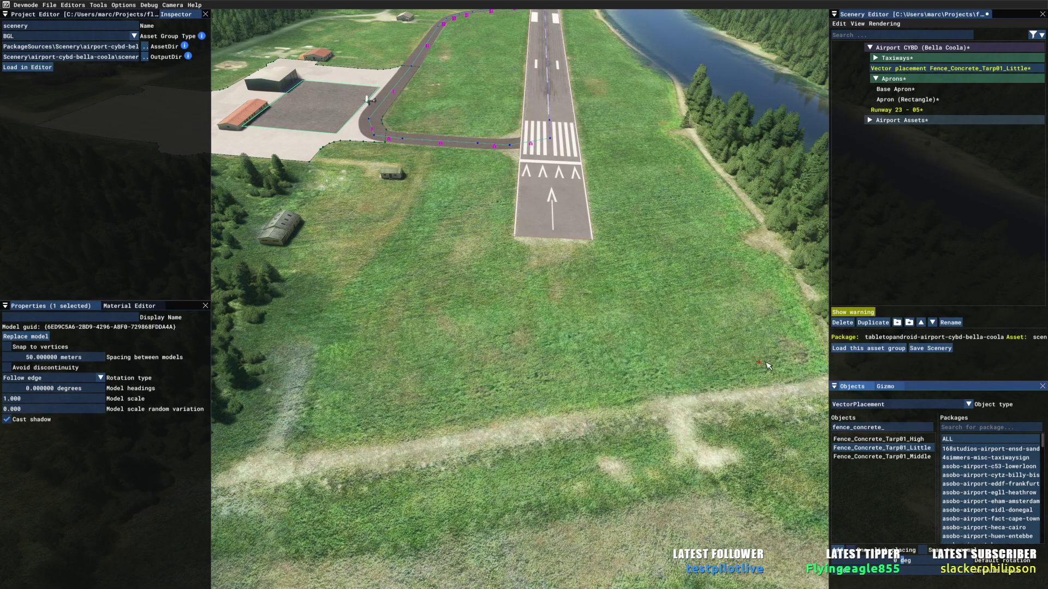
click(791, 358)
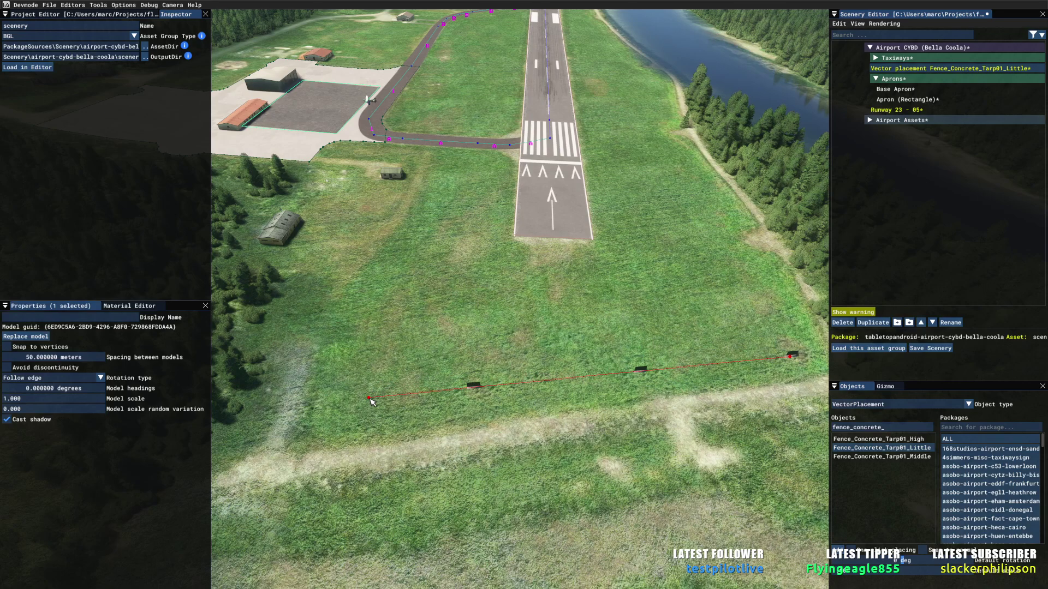
click(369, 398)
Fly the camera down and around the new fence to see a green tarp panel up close.
key(f)
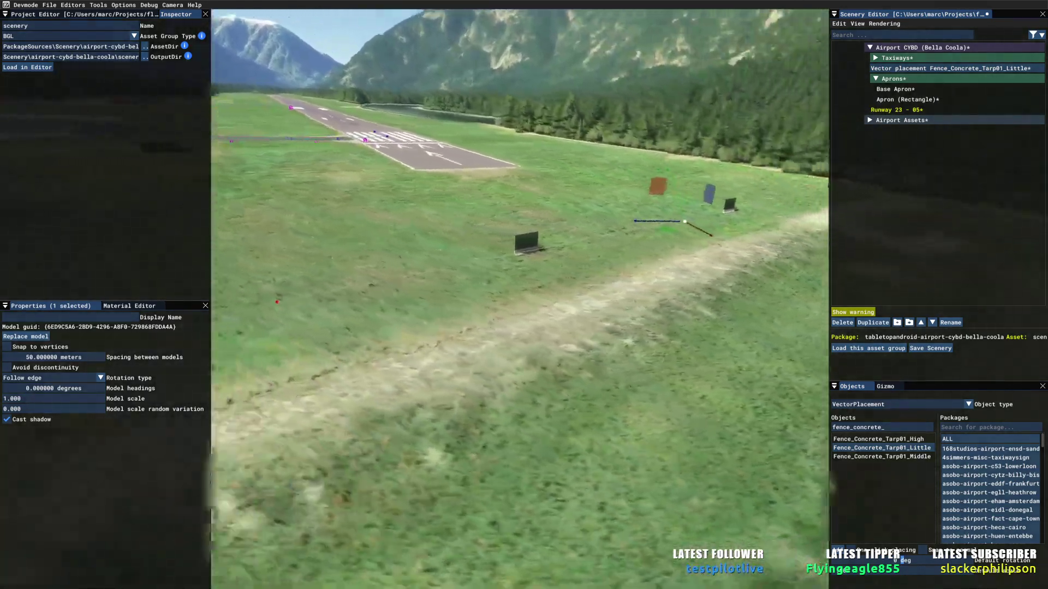
key(d)
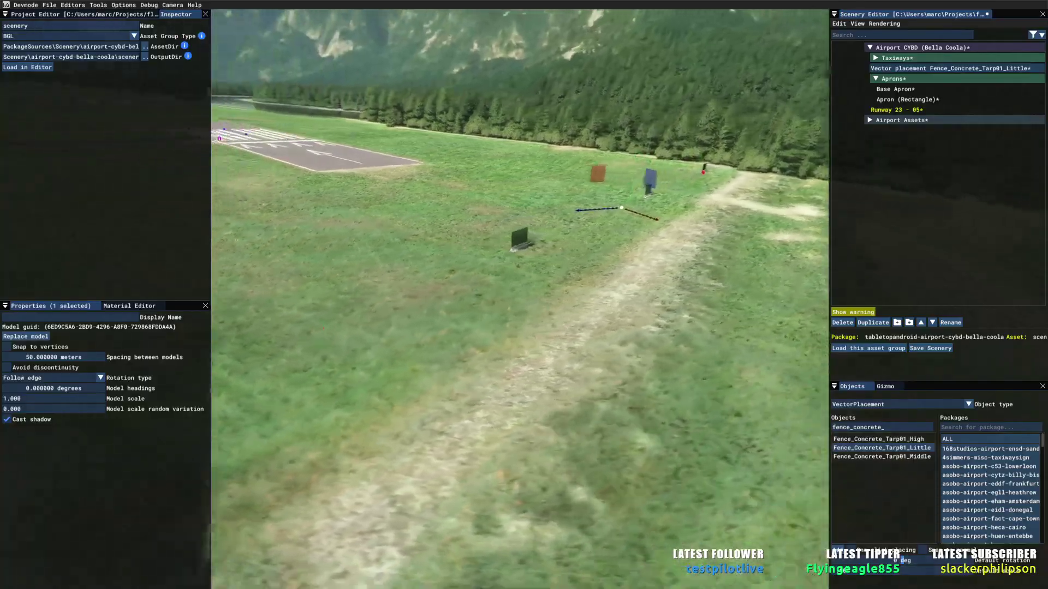
key(d)
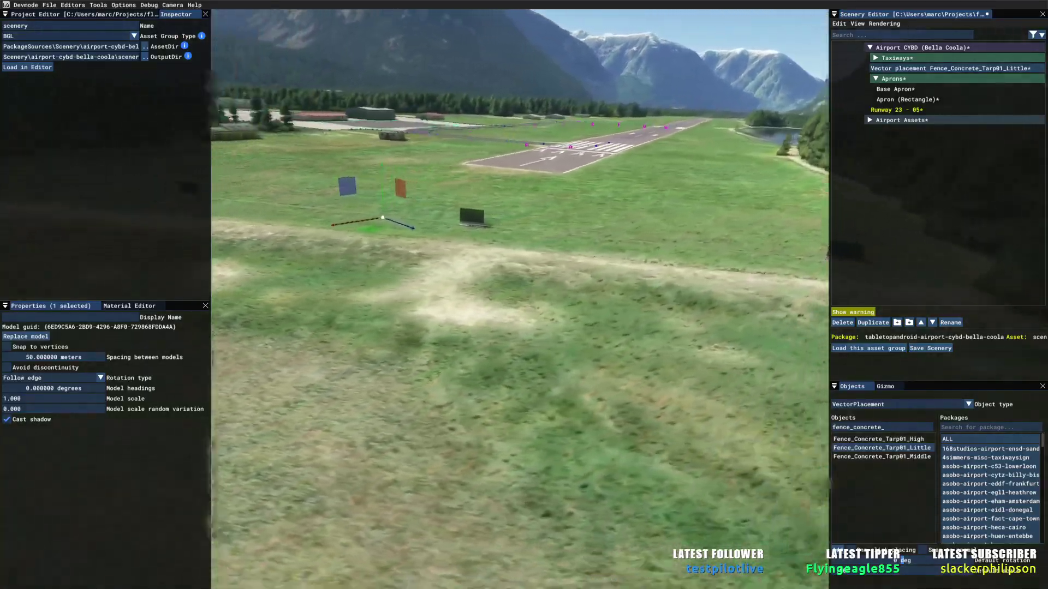
key(w)
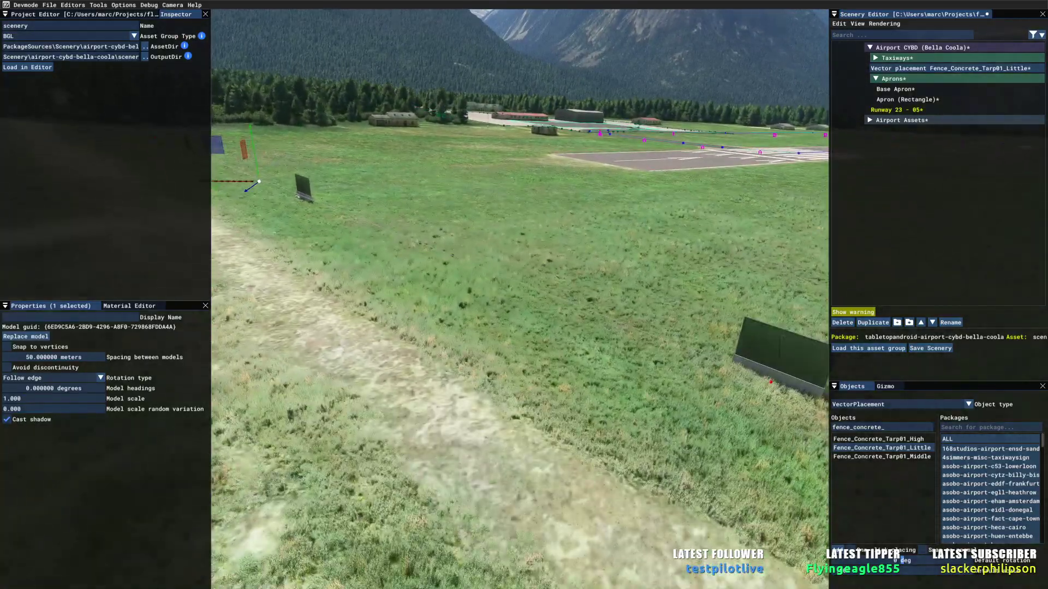
key(d)
key(w)
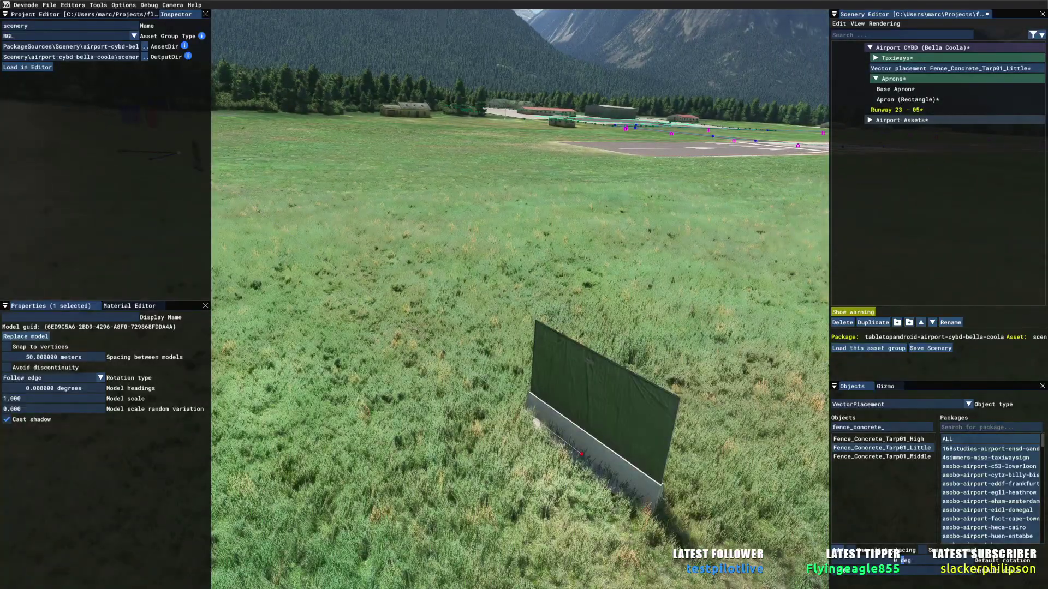
key(s)
key(w)
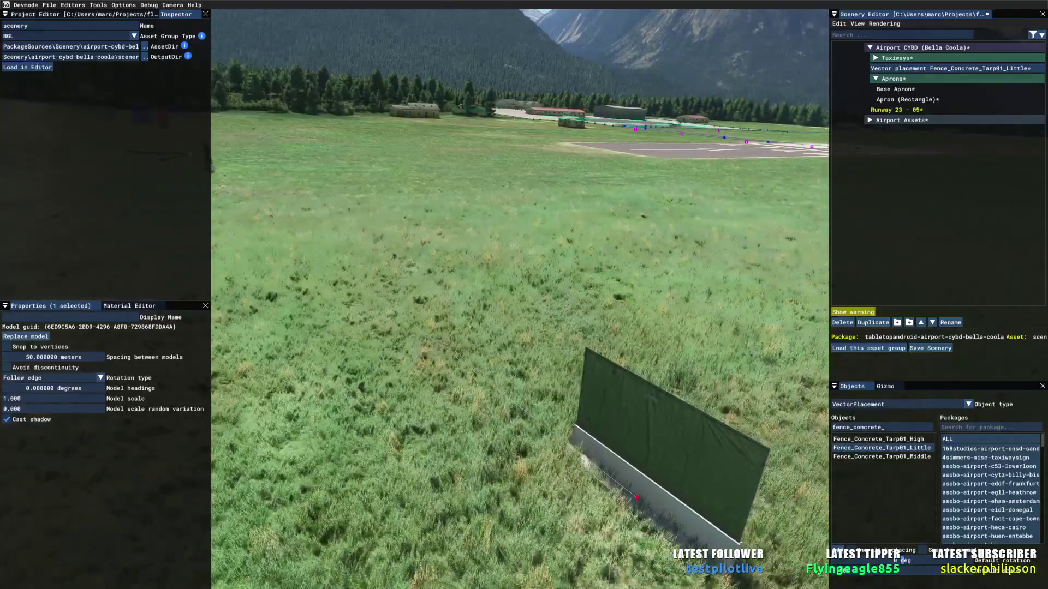
key(s)
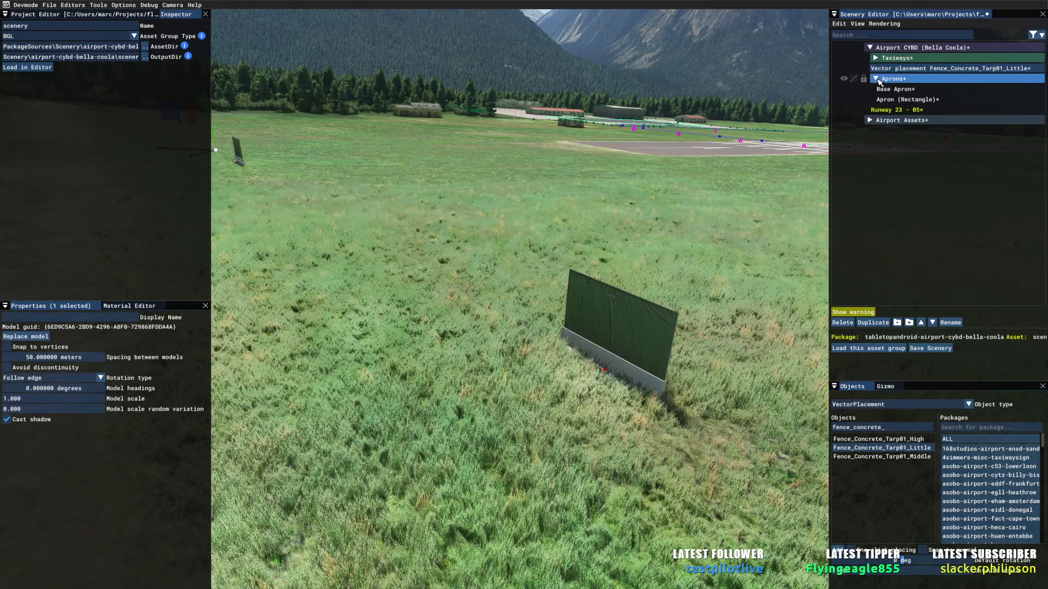
Place the Fence_Concrete_Tarp01_Little placement in a new scenery group named 'Vector Placements'.
click(877, 79)
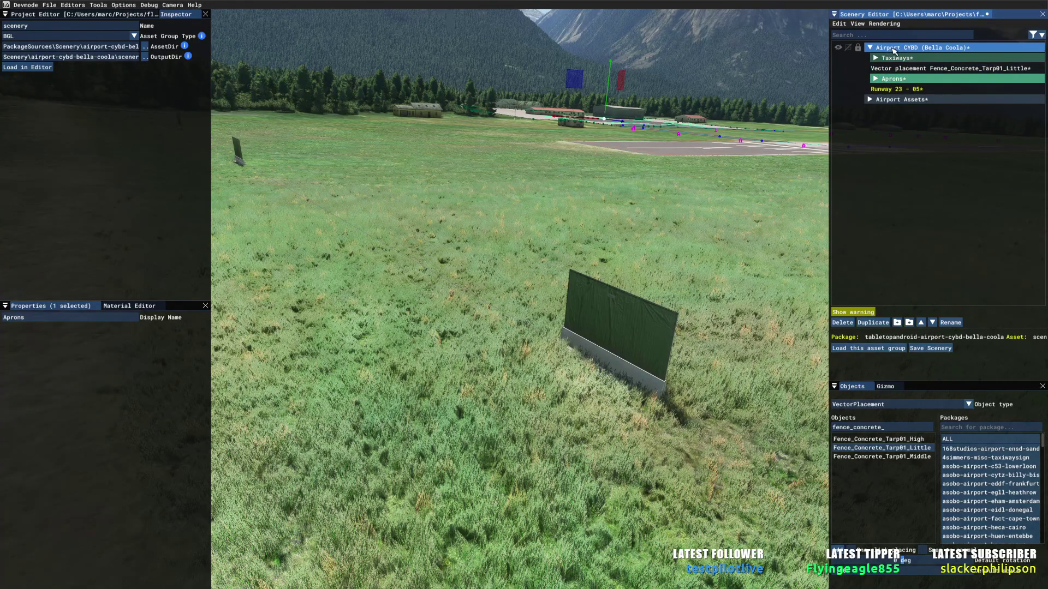
click(901, 68)
click(898, 322)
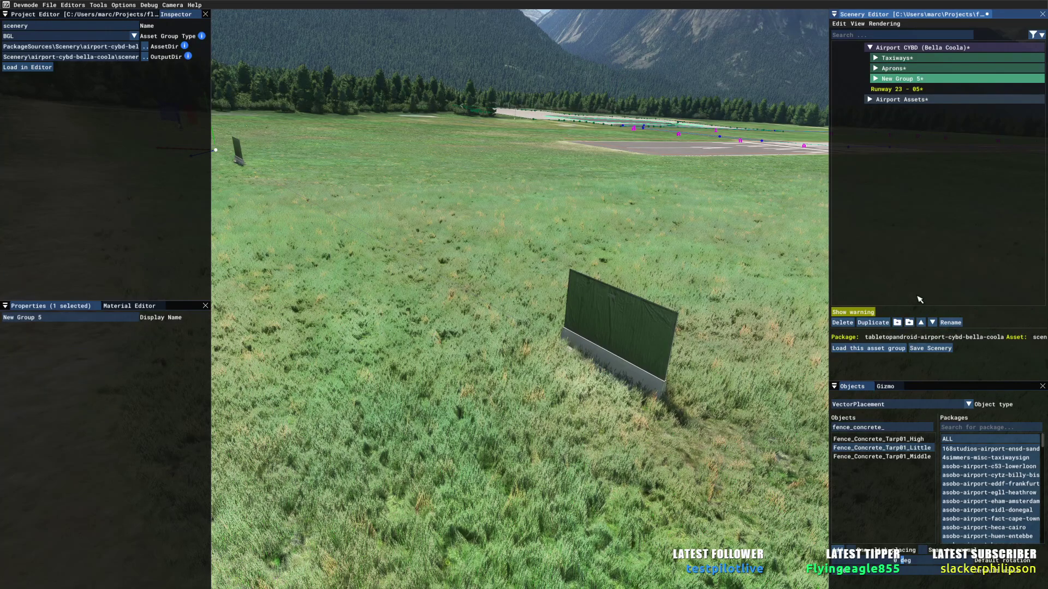
click(949, 323)
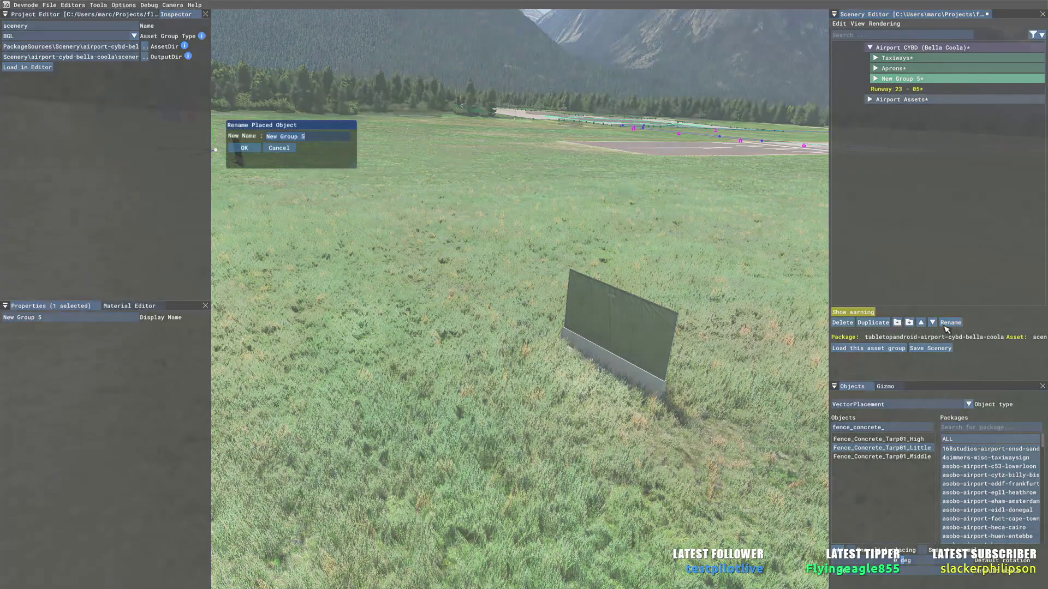
text(Vec)
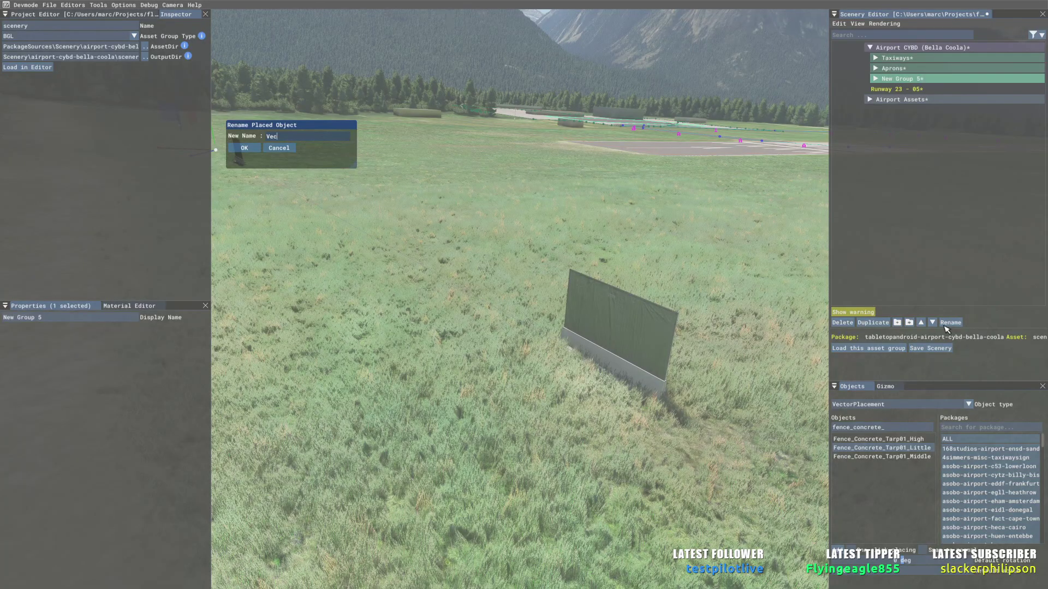
text(tor Placements)
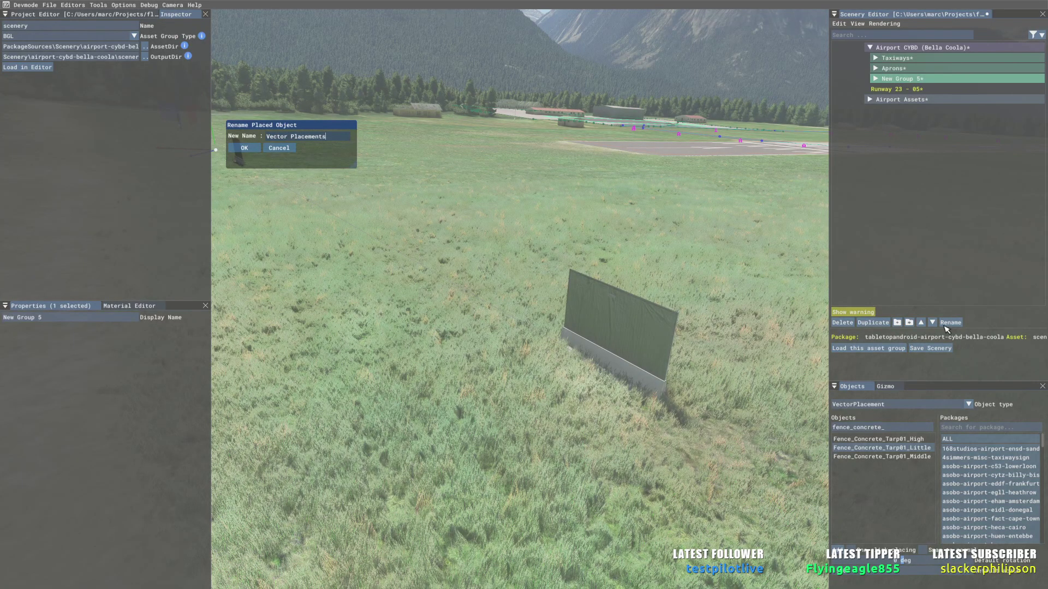
key(Return)
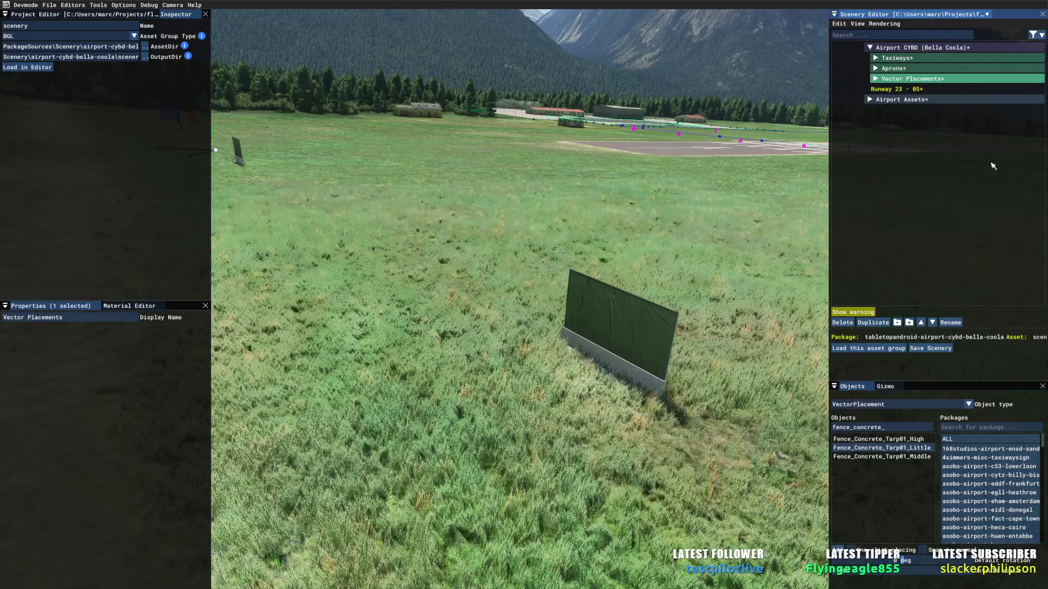
click(877, 80)
click(901, 90)
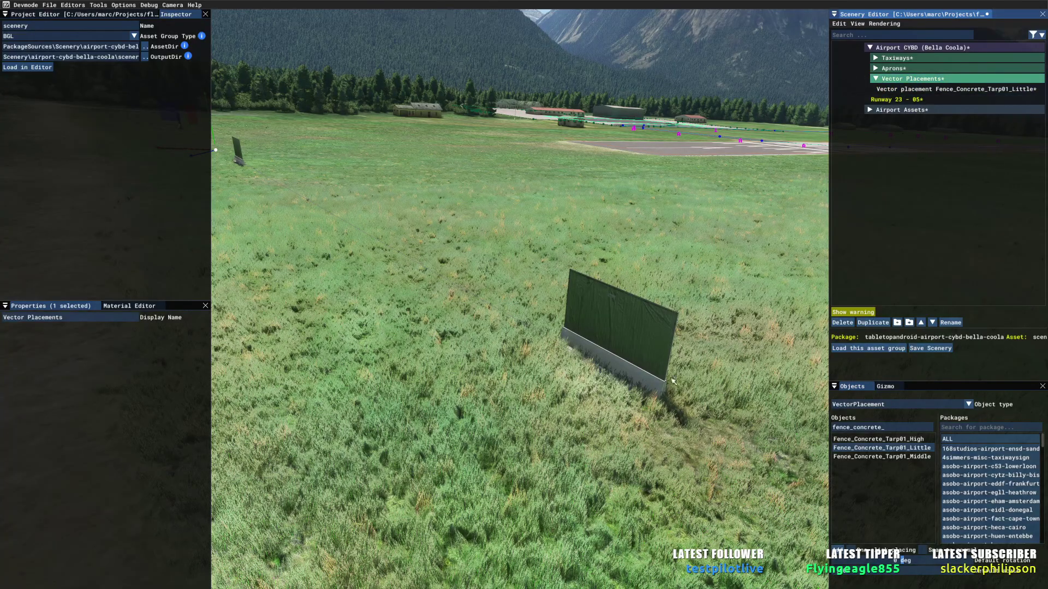
Enable Avoid discontinuity in the Fence_Concrete_Tarp01_Little properties.
click(905, 90)
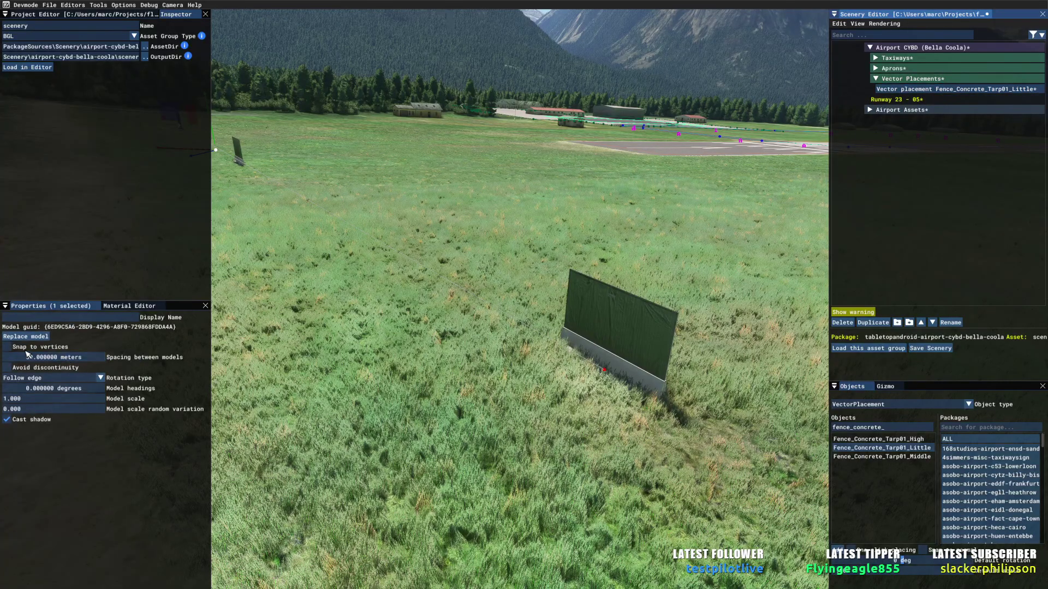
click(7, 367)
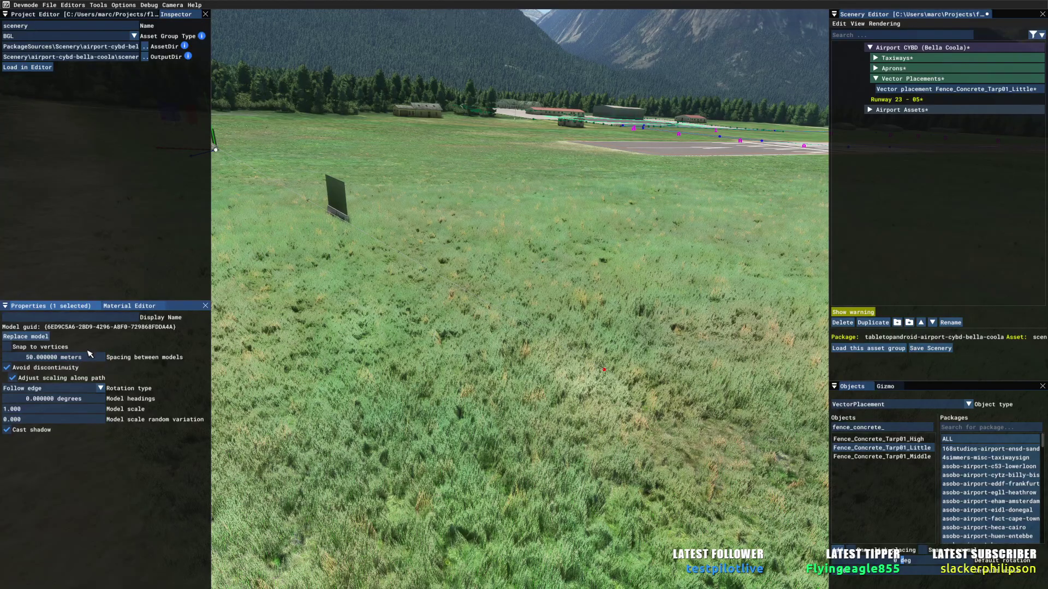
Try a 5 m spacing between fence models and fly along the fence to check it.
double_click(88, 361)
text(5)
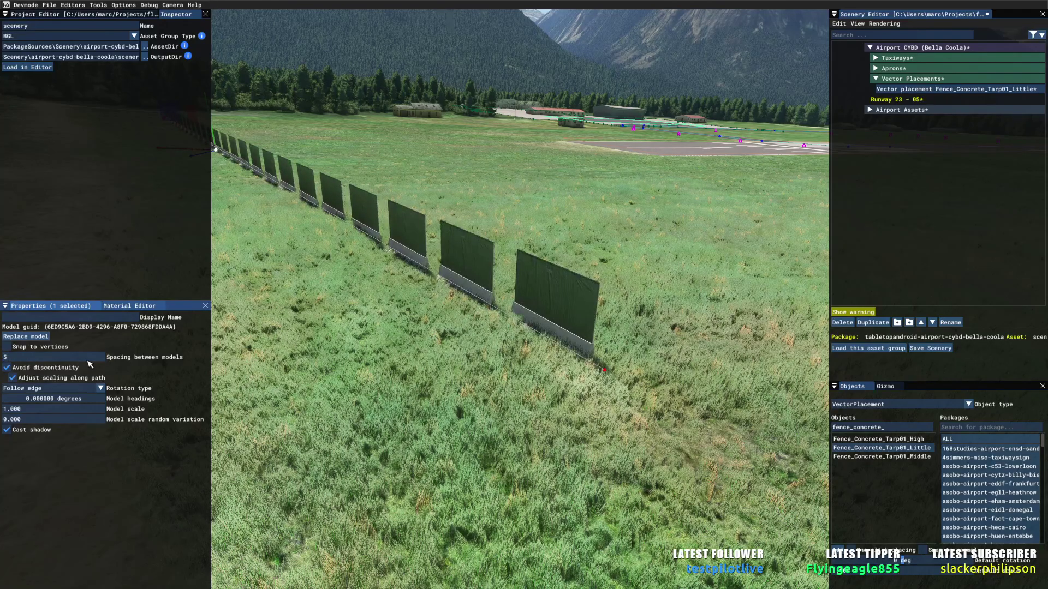
key(Return)
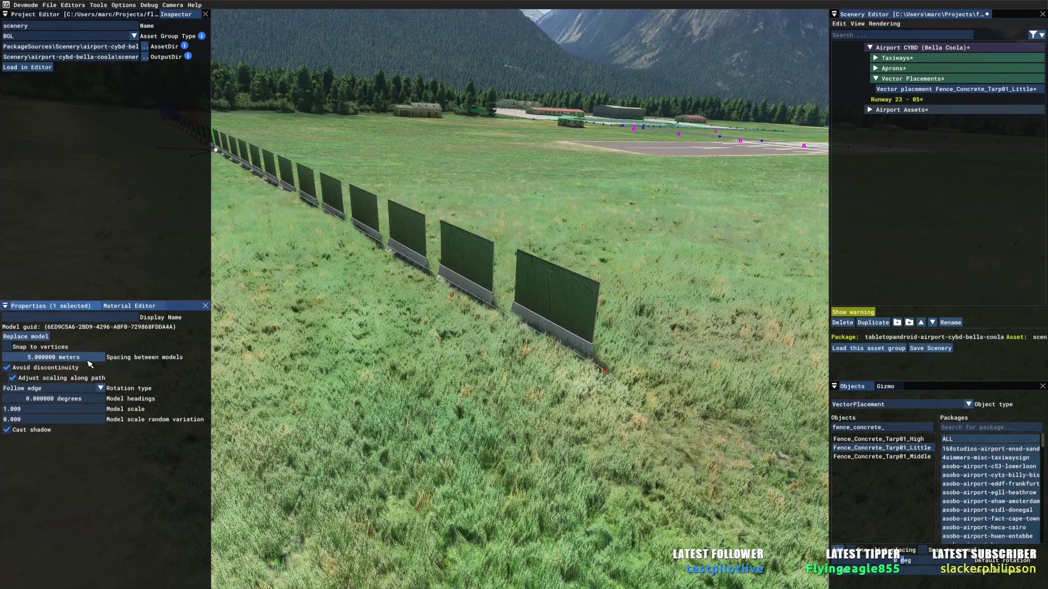
key(s)
key(a)
key(w)
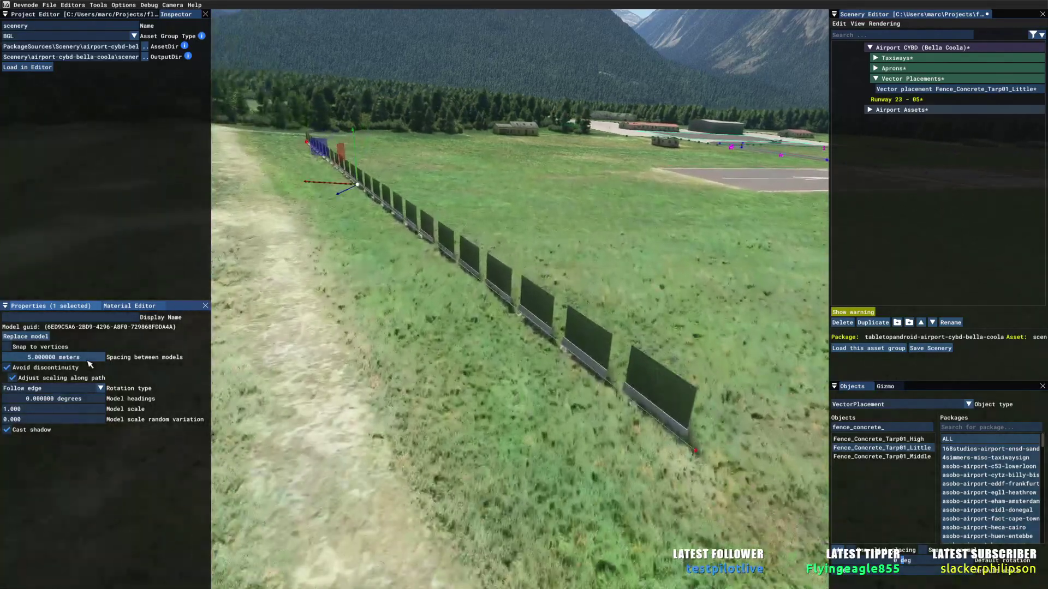
key(s)
key(w)
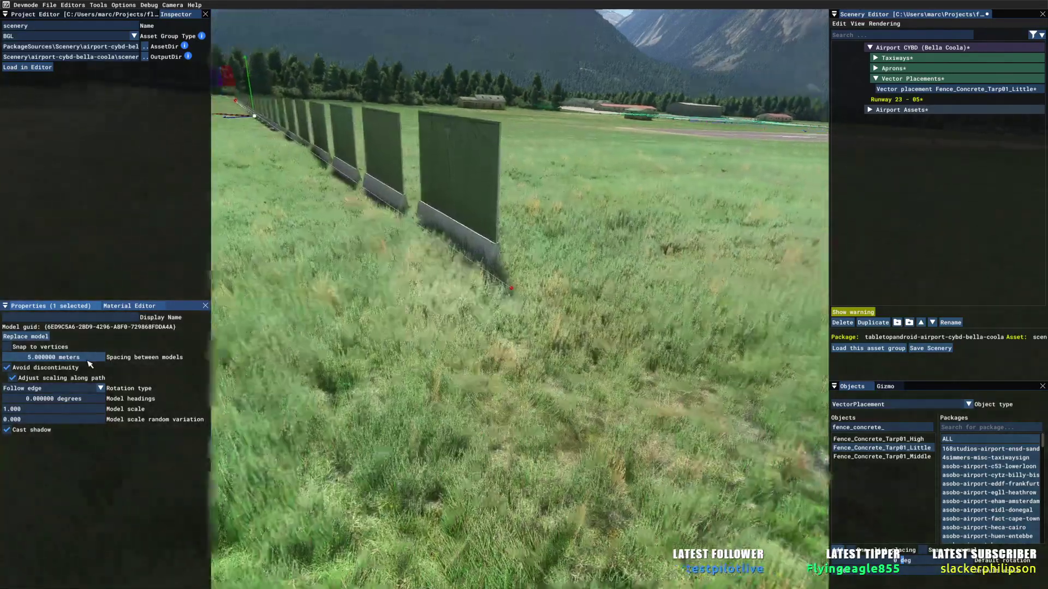
key(s)
key(w)
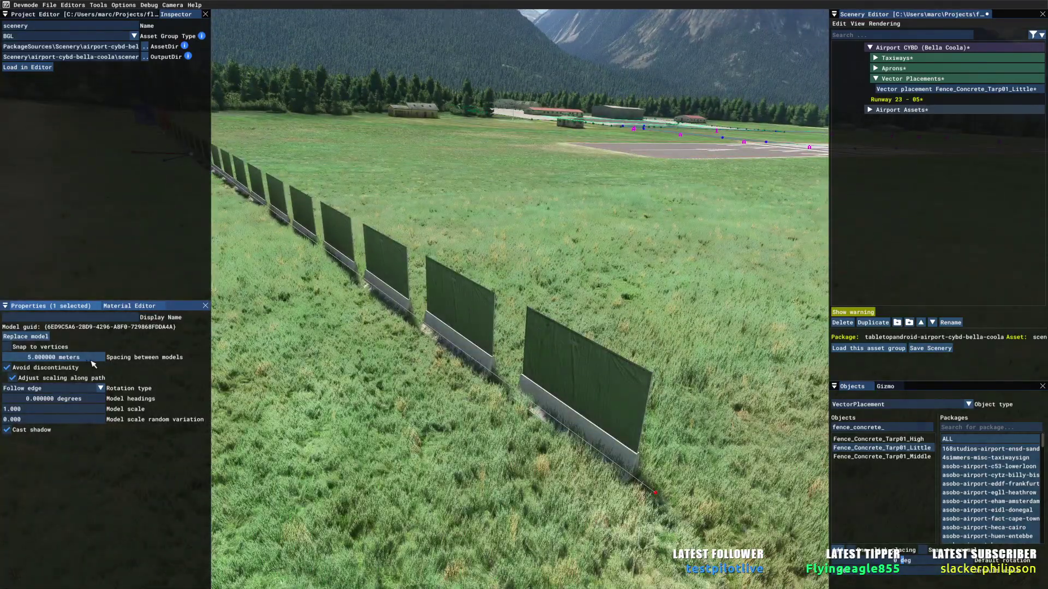
Set the spacing between models to 3.7 m after testing other values, then view the fence.
double_click(90, 355)
text(40.)
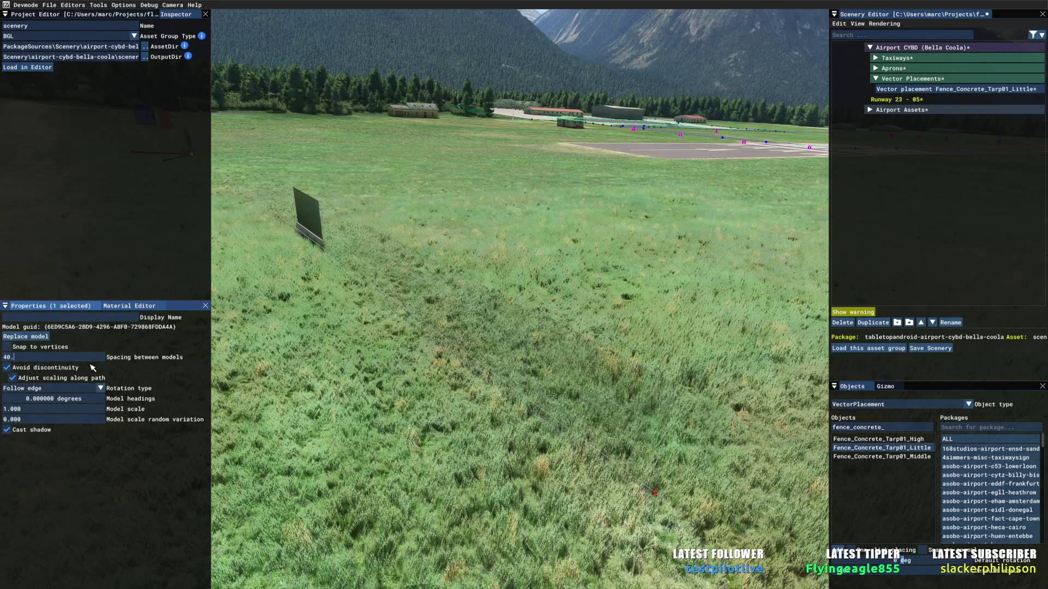
key(BackSpace)
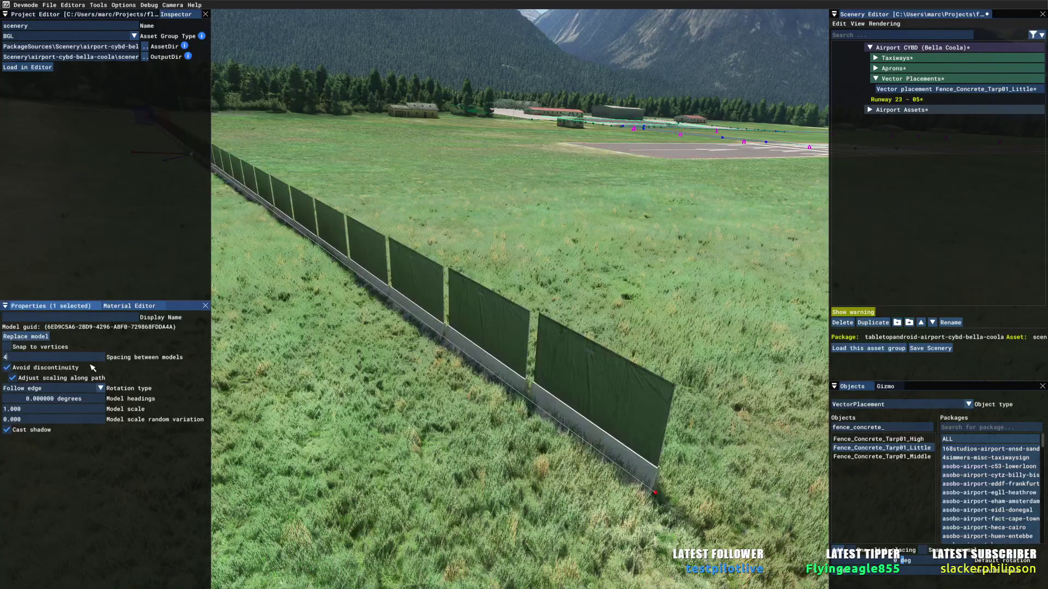
text(.8)
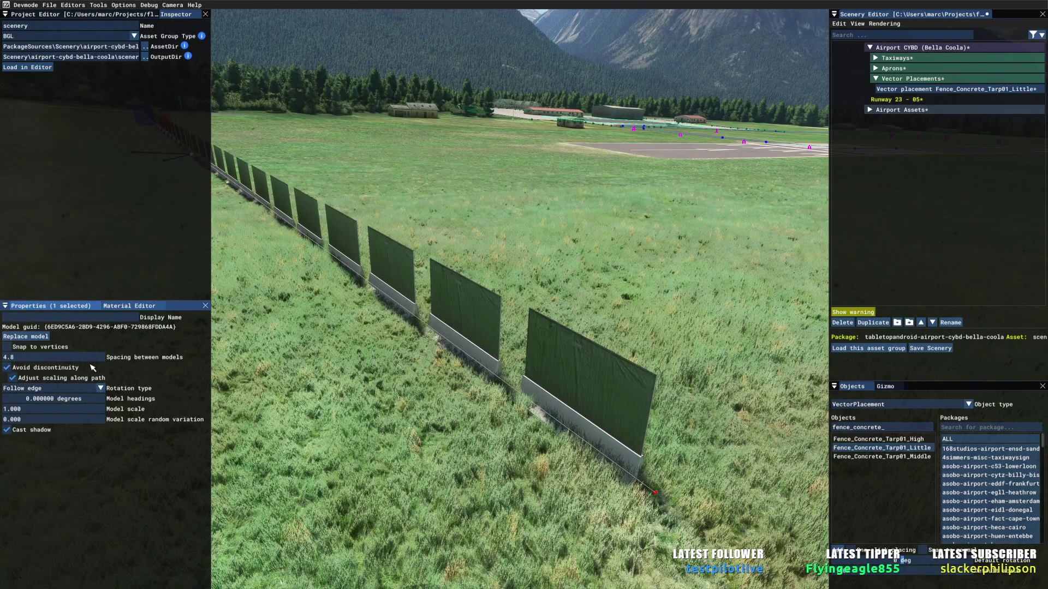
key(BackSpace)
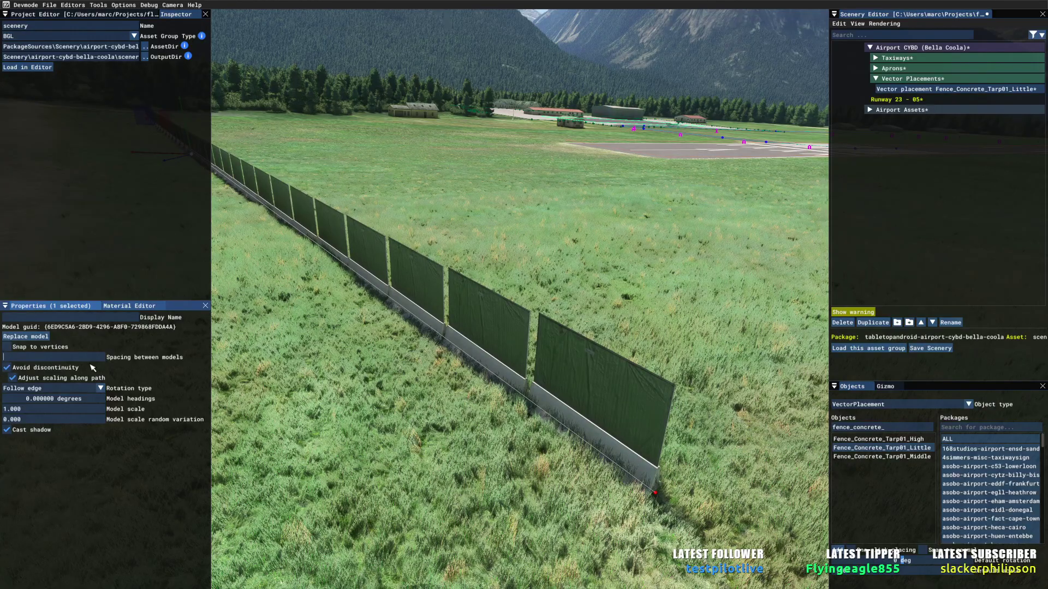
text(3)
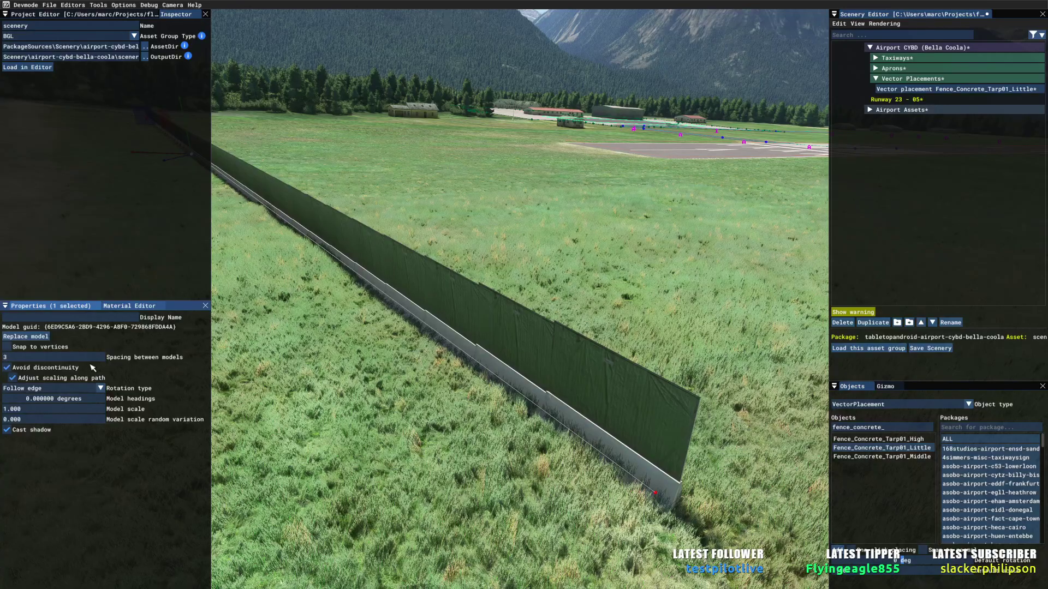
text(.5)
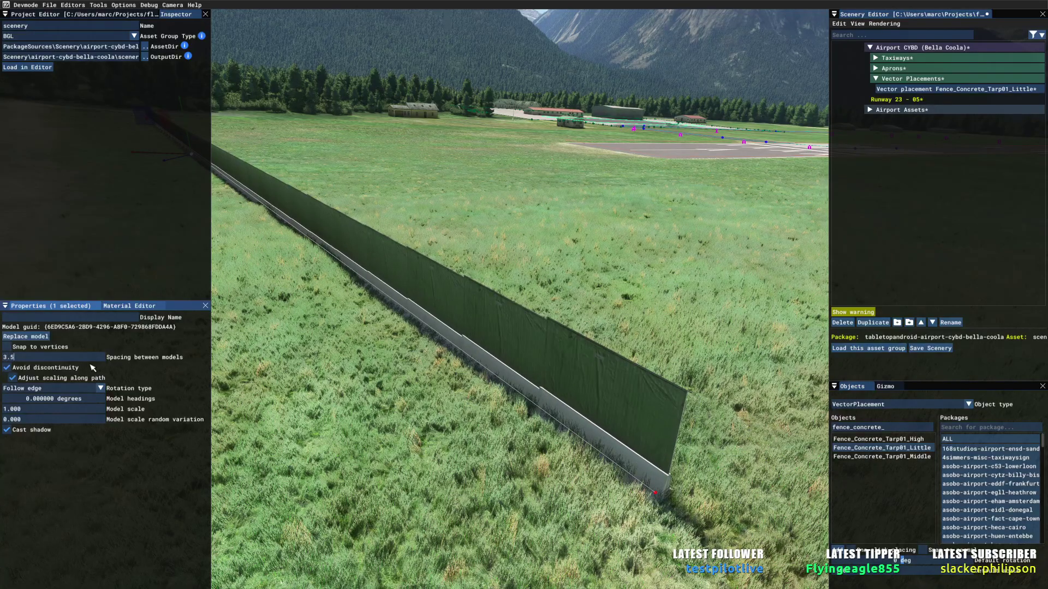
key(BackSpace)
text(7)
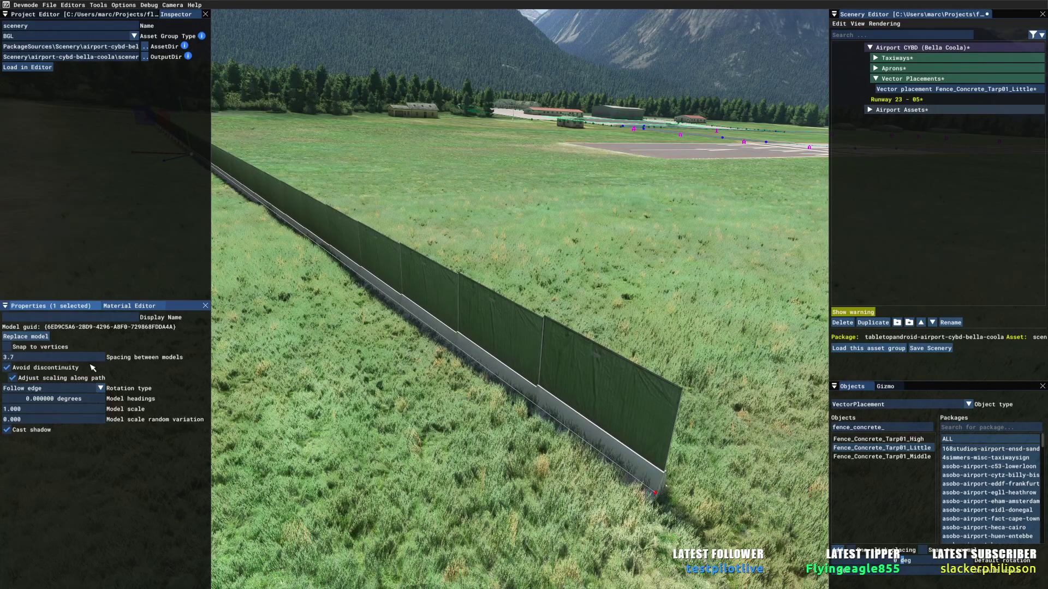
key(Return)
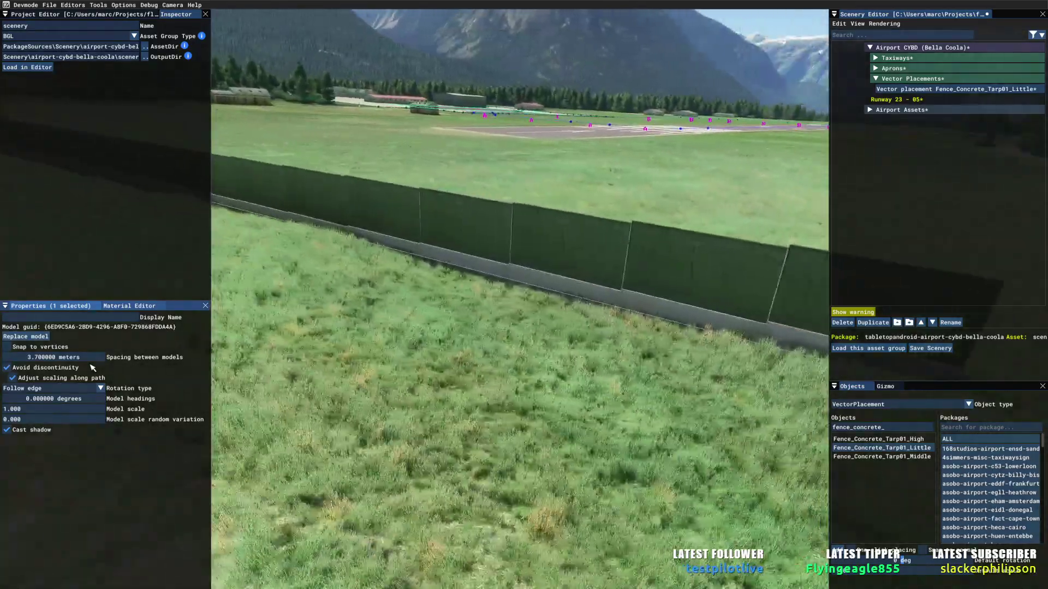
key(d)
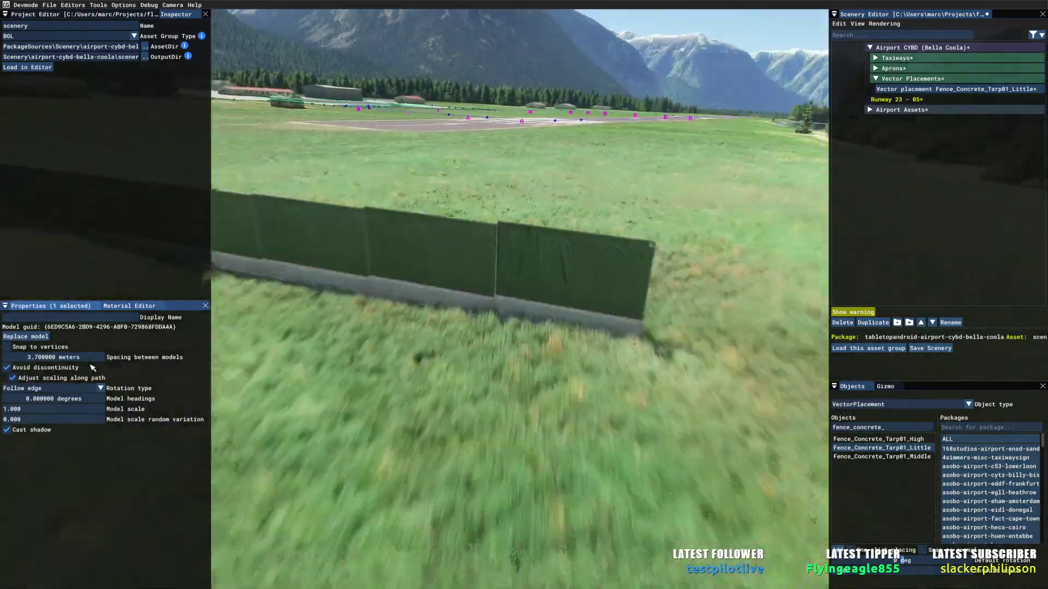
key(a)
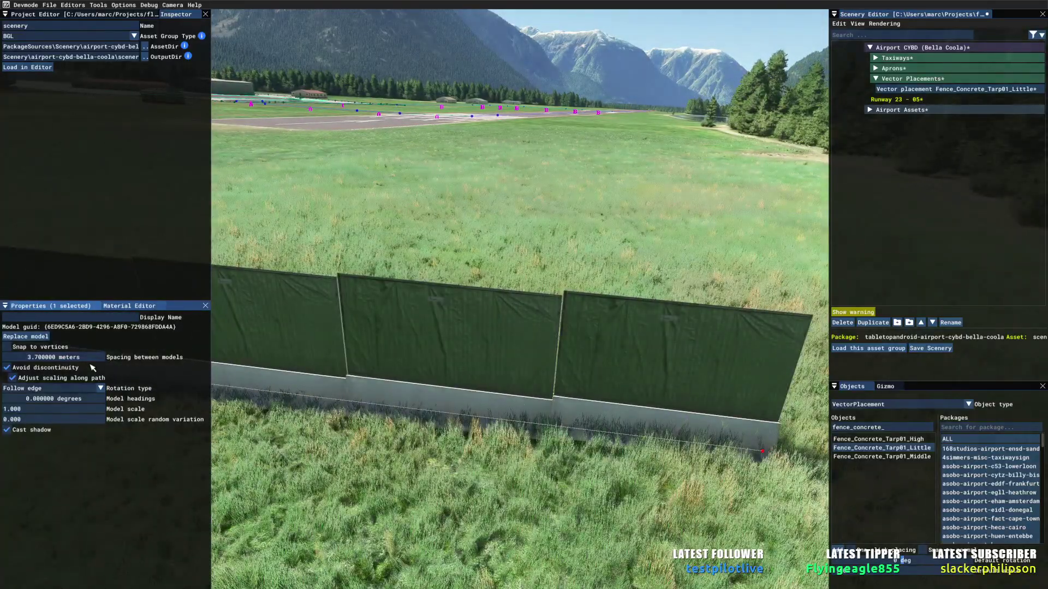
Test finer spacing values around 3.7 m, such as 3.75, 3.71 and 3.68.
double_click(92, 361)
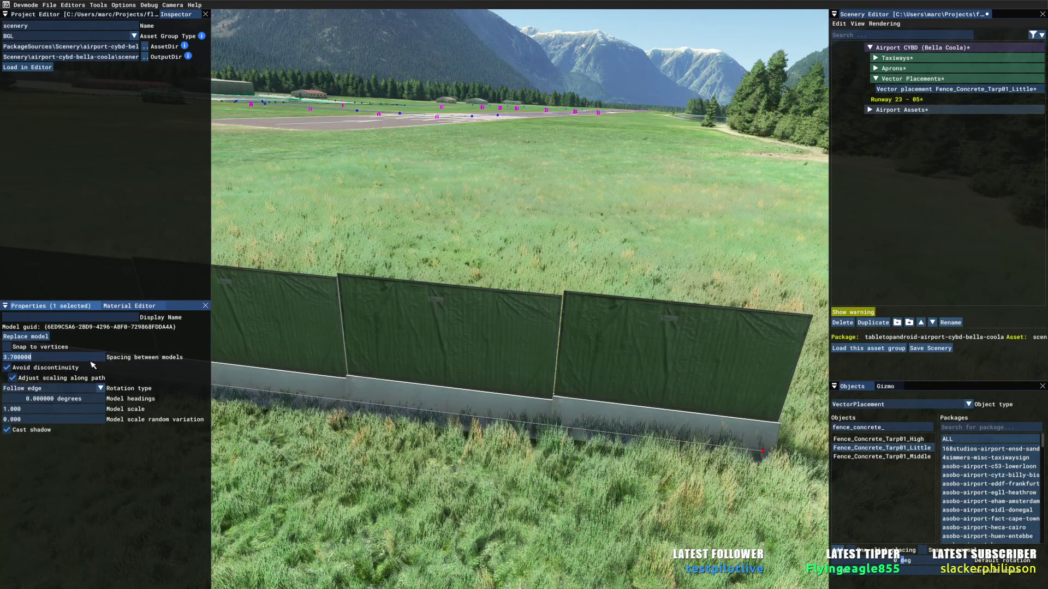
text(3.8)
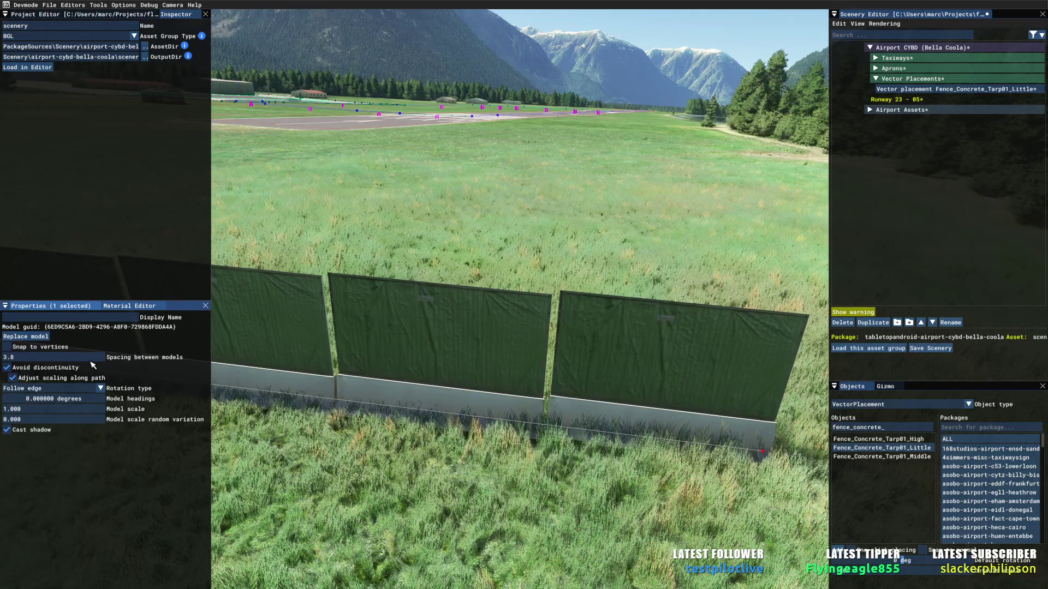
text(7)
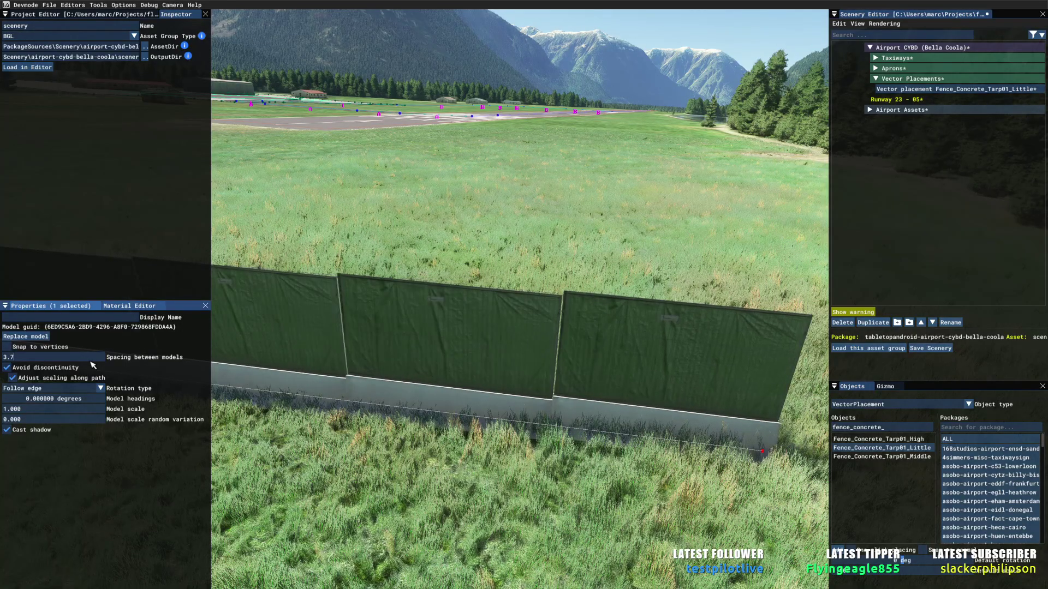
text(5)
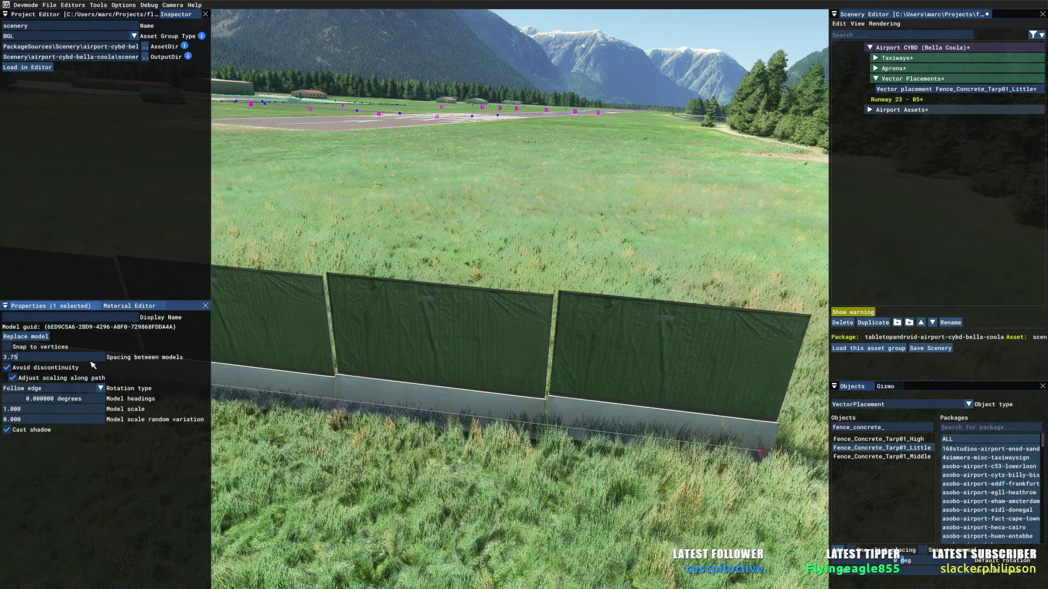
key(BackSpace)
text(1)
key(BackSpace)
key(BackSpace)
text(68)
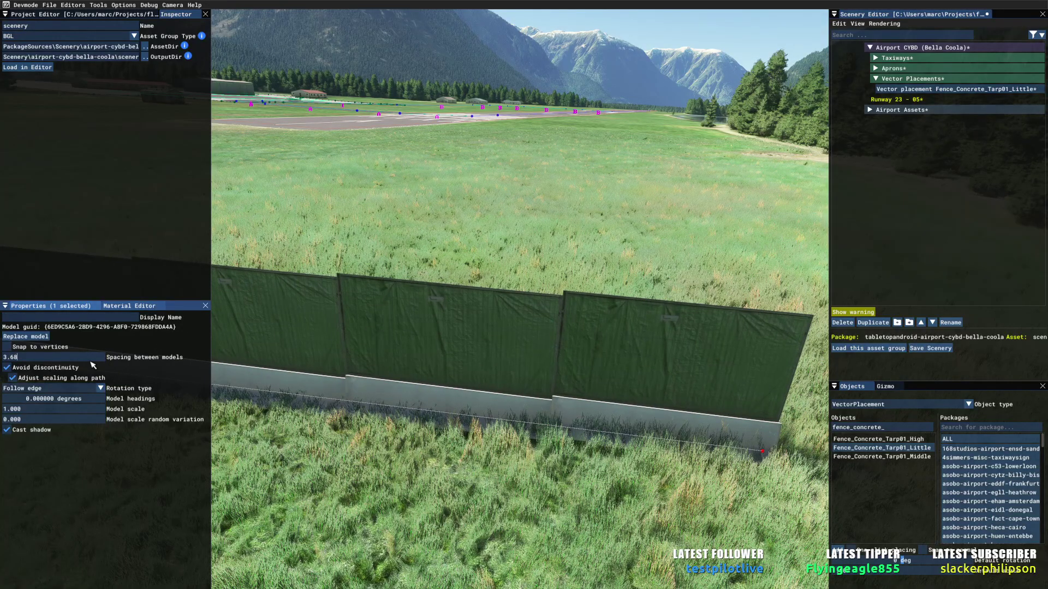
key(BackSpace)
text(9)
text(8)
Commit the 3.68 m spacing, view the fence from above and along its length, and save.
key(Return)
key(s)
key(r)
key(d)
key(KP_4)
key(d)
key(KP_4)
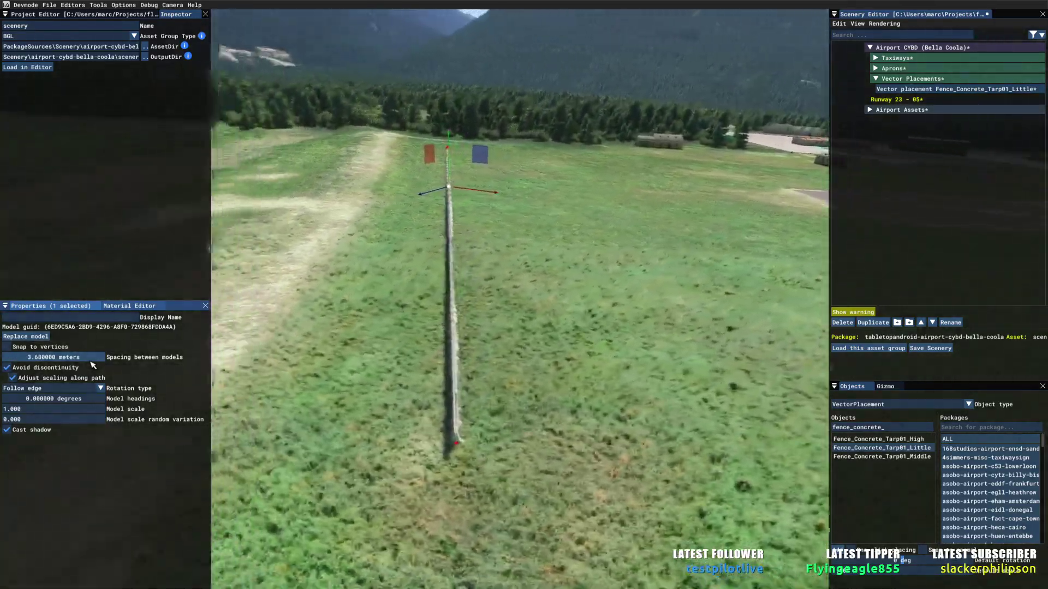
key(KP_6)
key(ctrl+s)
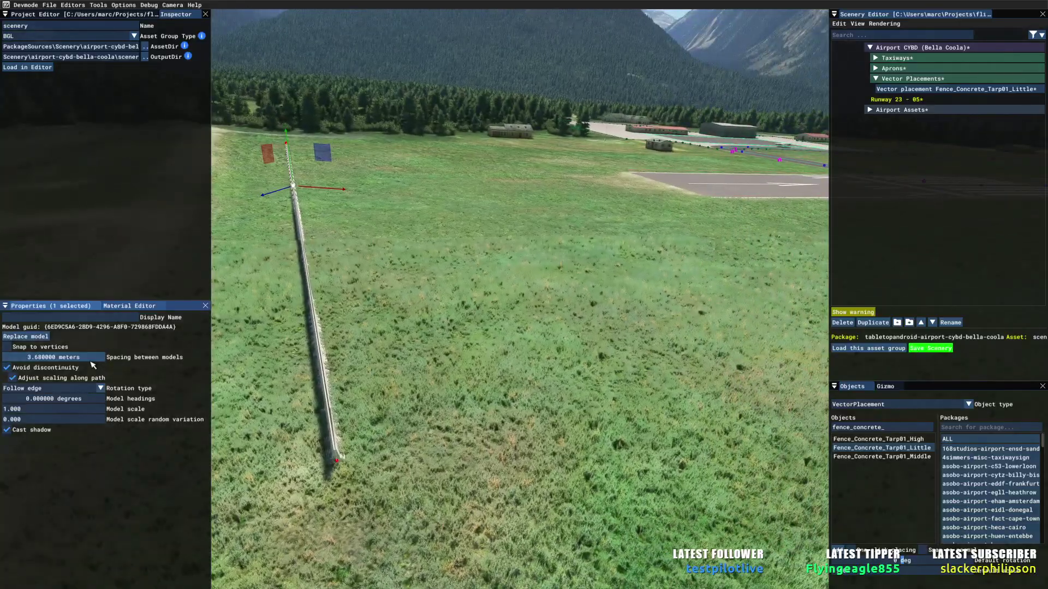
Inspect the tarp wall from ground level against the mountains, then save the Bella Coola scenery again.
key(a)
key(KP_6)
key(KP_6)
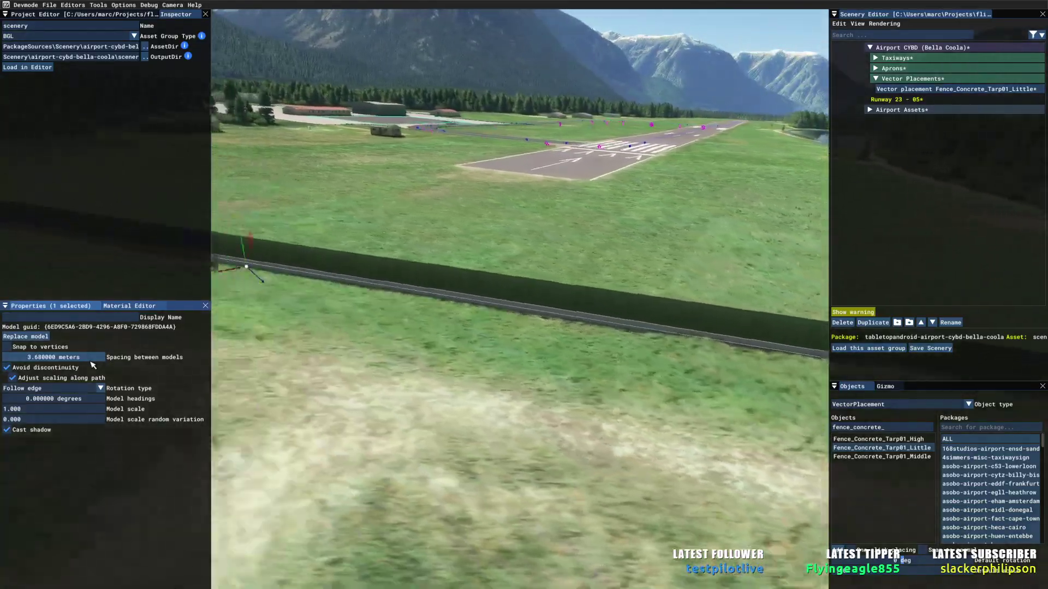
key(a)
key(w)
key(KP_6)
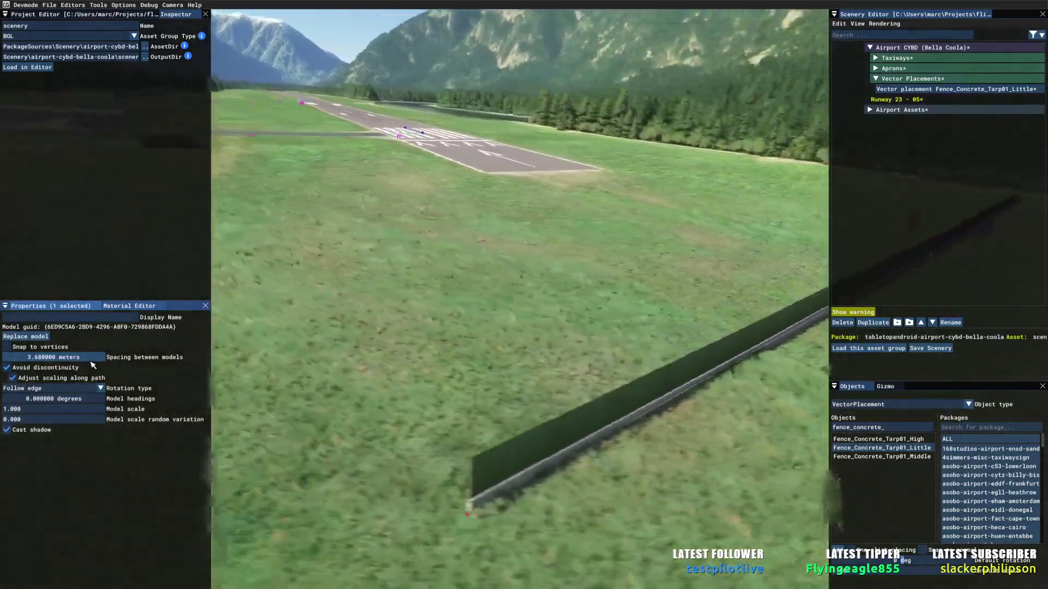
key(KP_6)
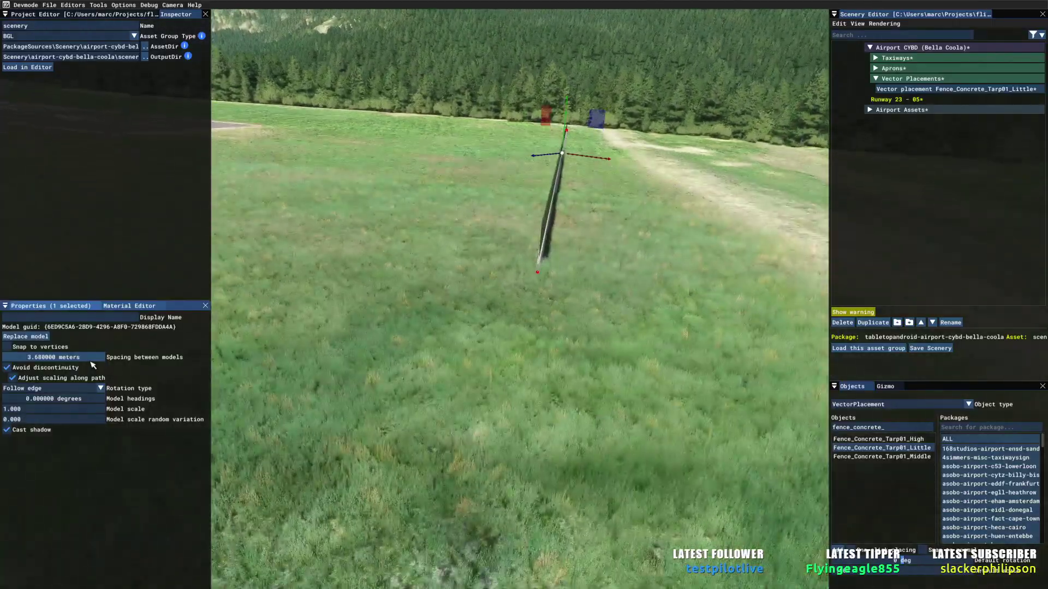
key(f)
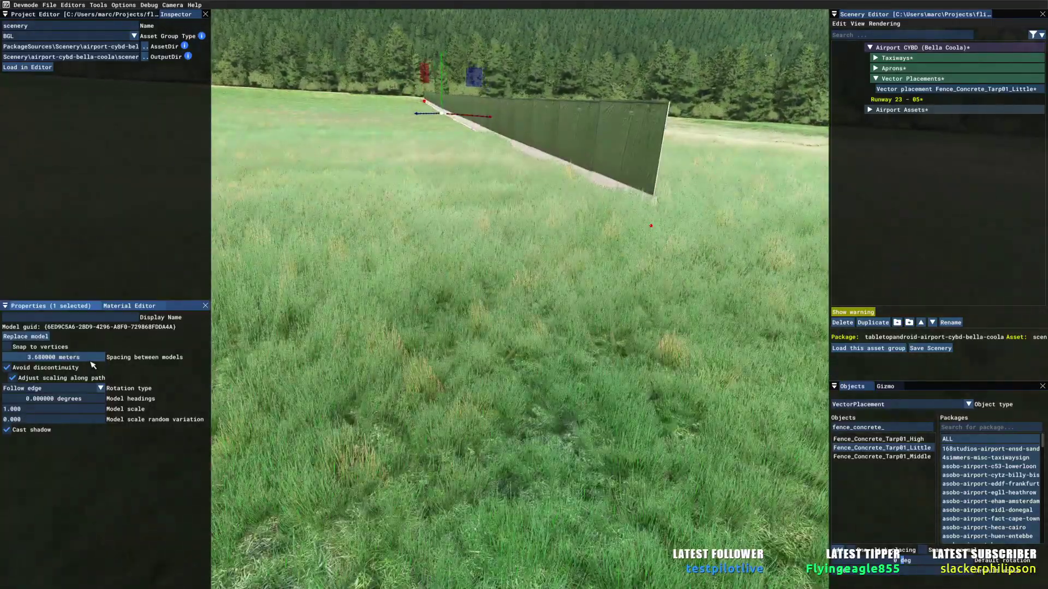
key(d)
key(KP_4)
key(r)
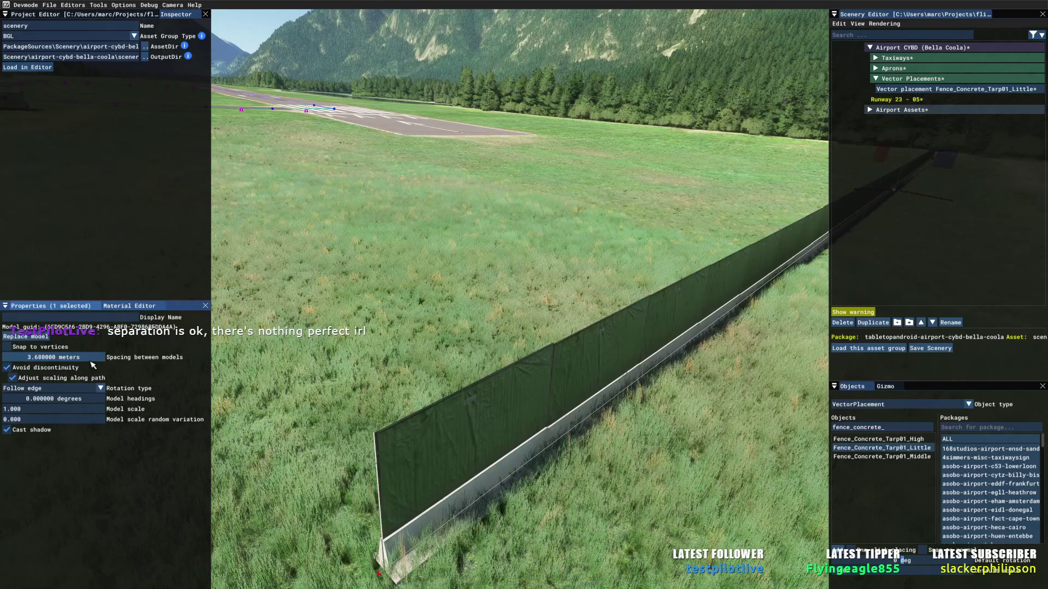
key(d)
key(d)
key(d)
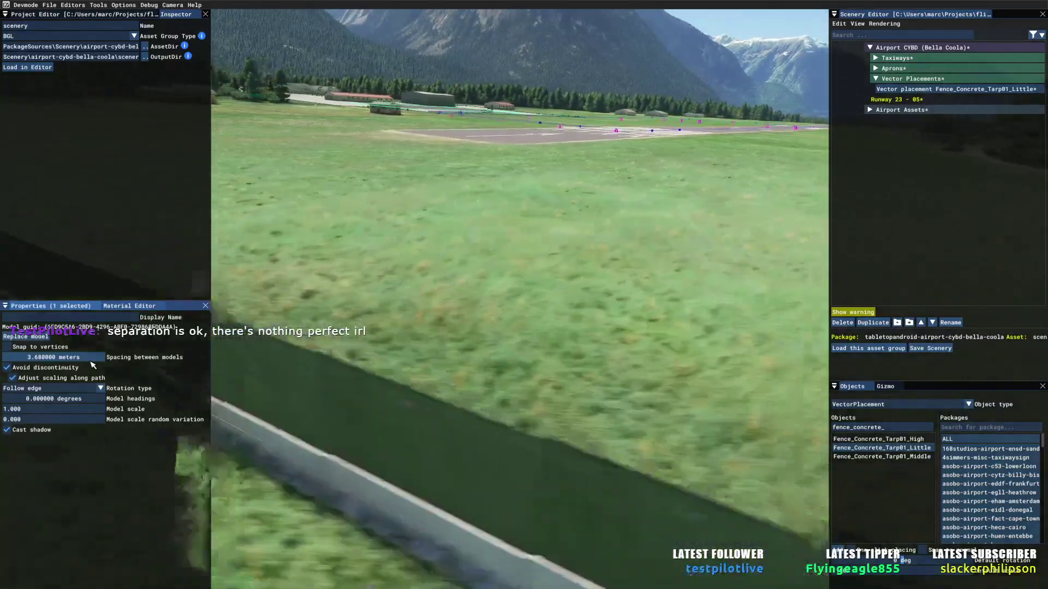
key(w)
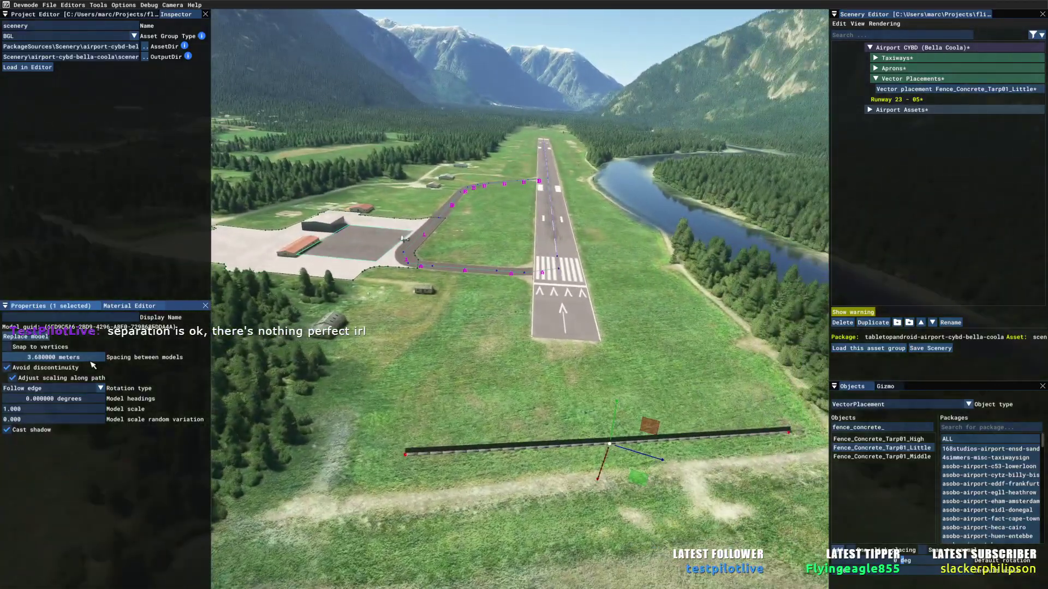
key(ctrl+s)
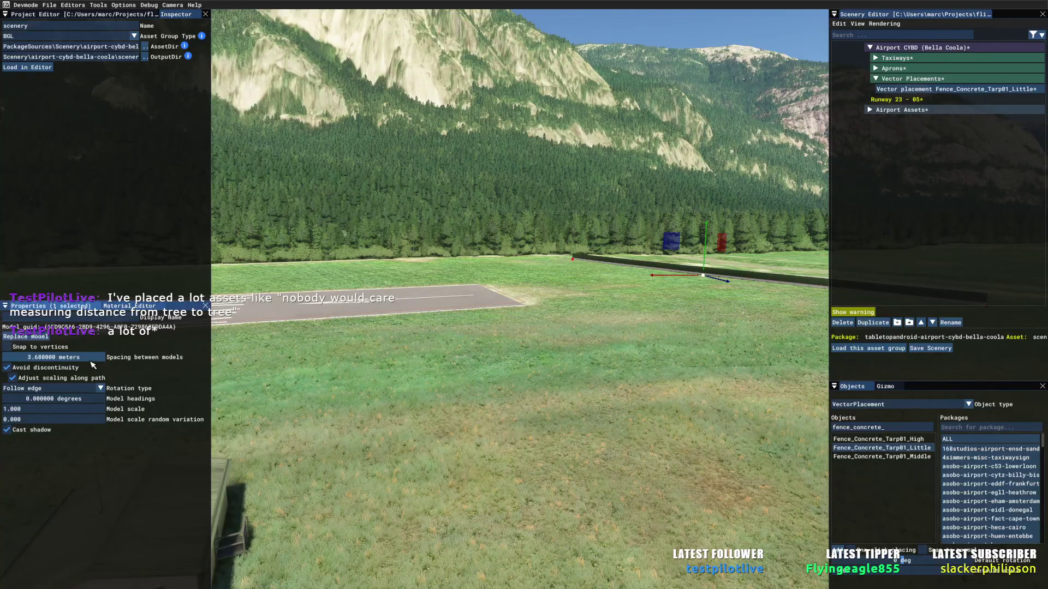
Fly the camera past the apron and turn it to look straight down the runway valley.
key(d)
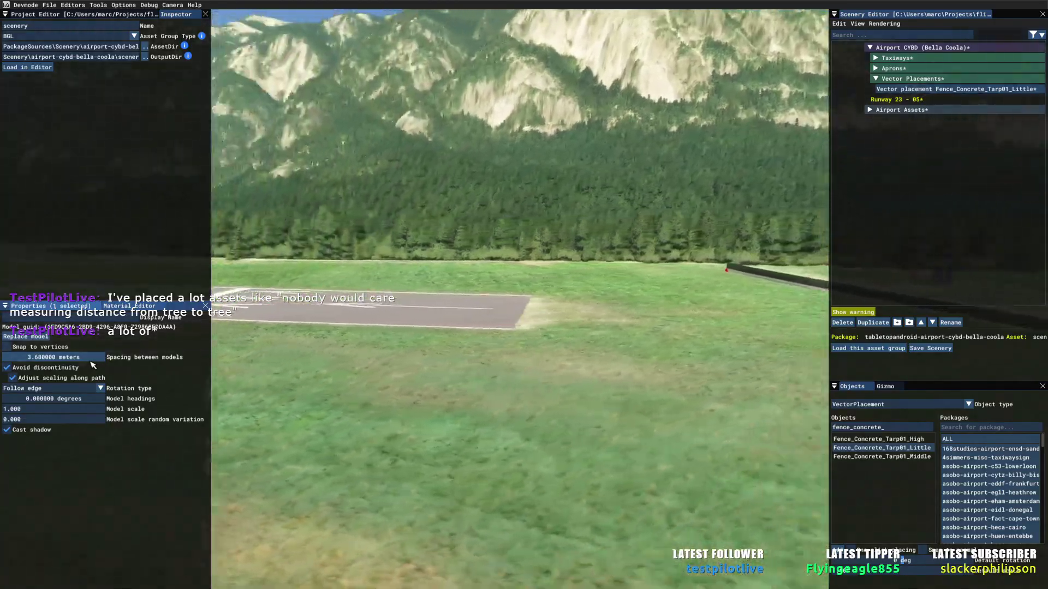
key(d)
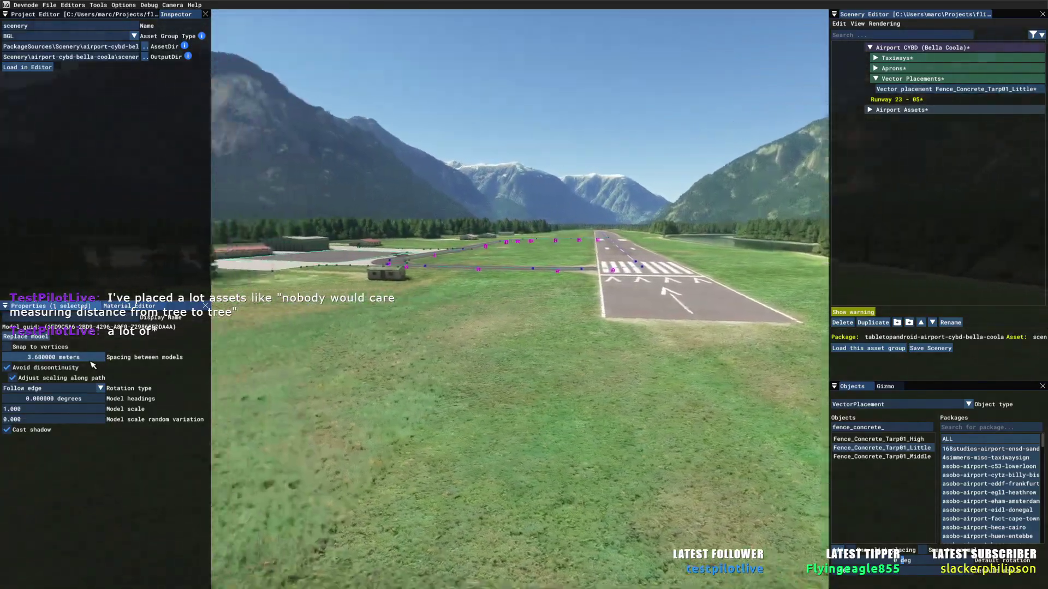
key(d)
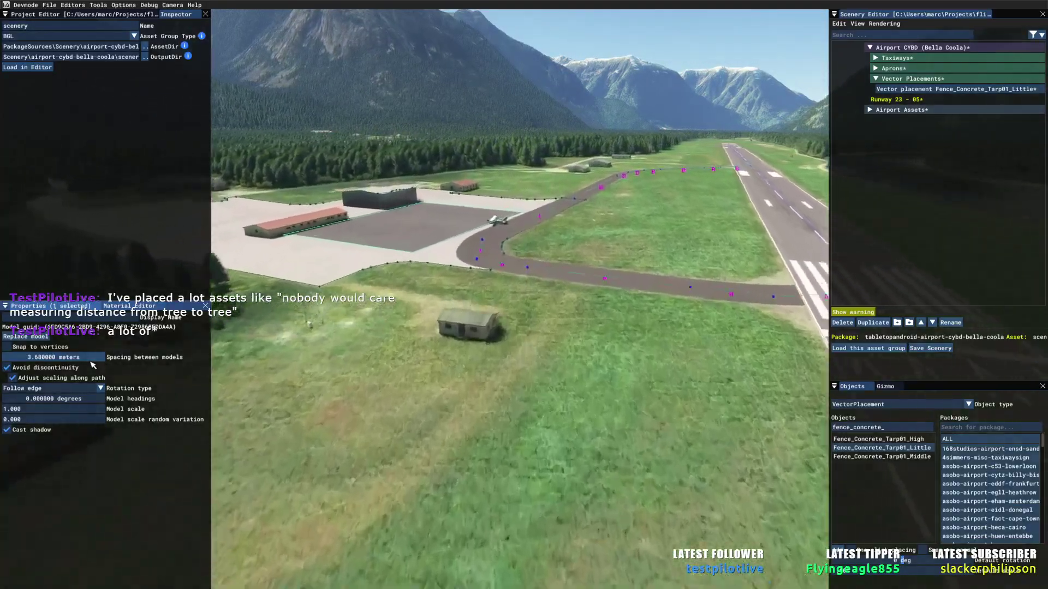
key(d)
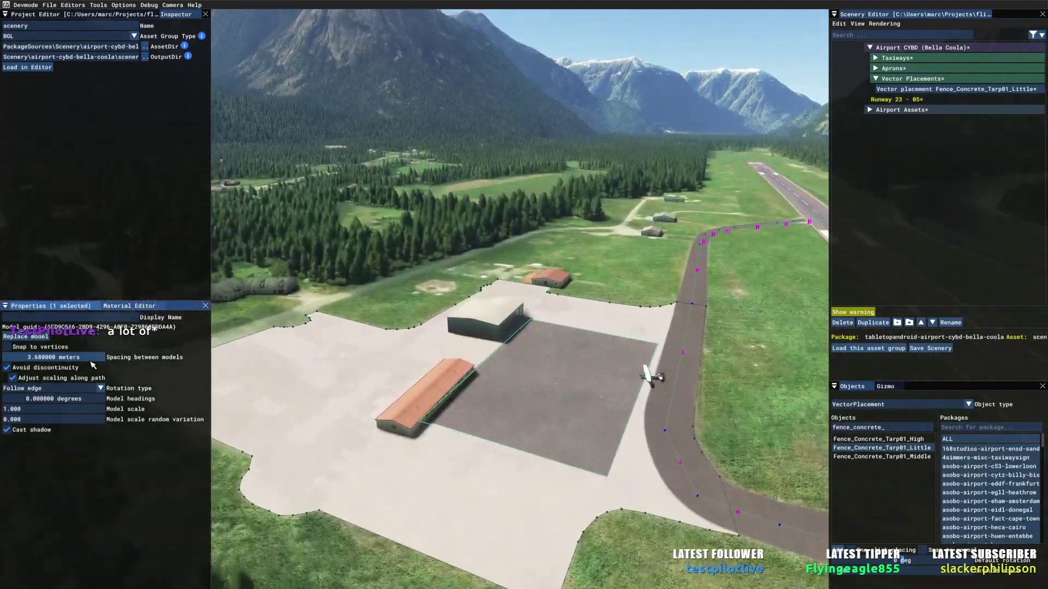
key(d)
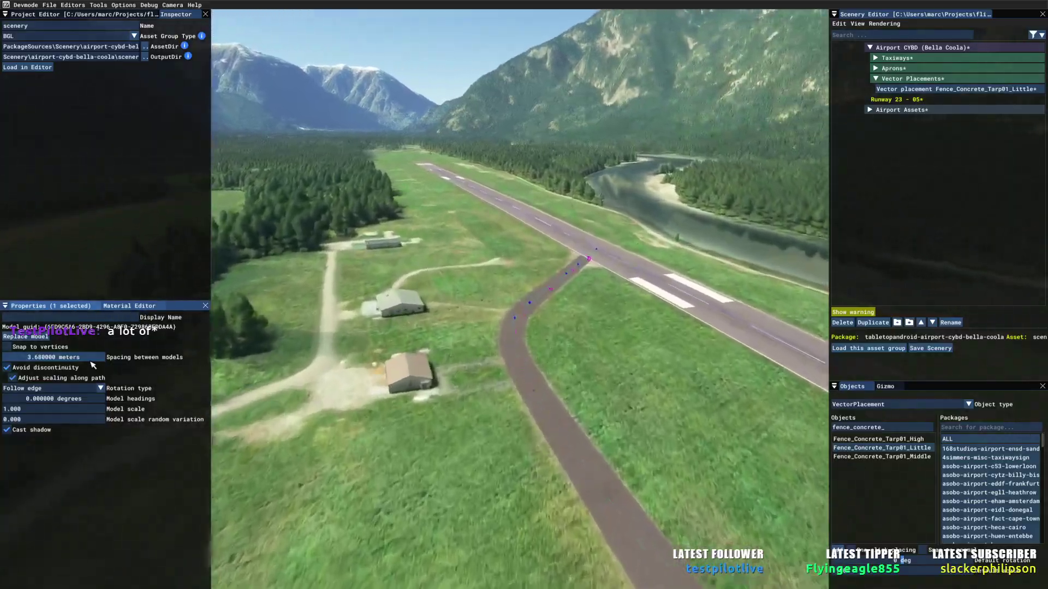
key(w)
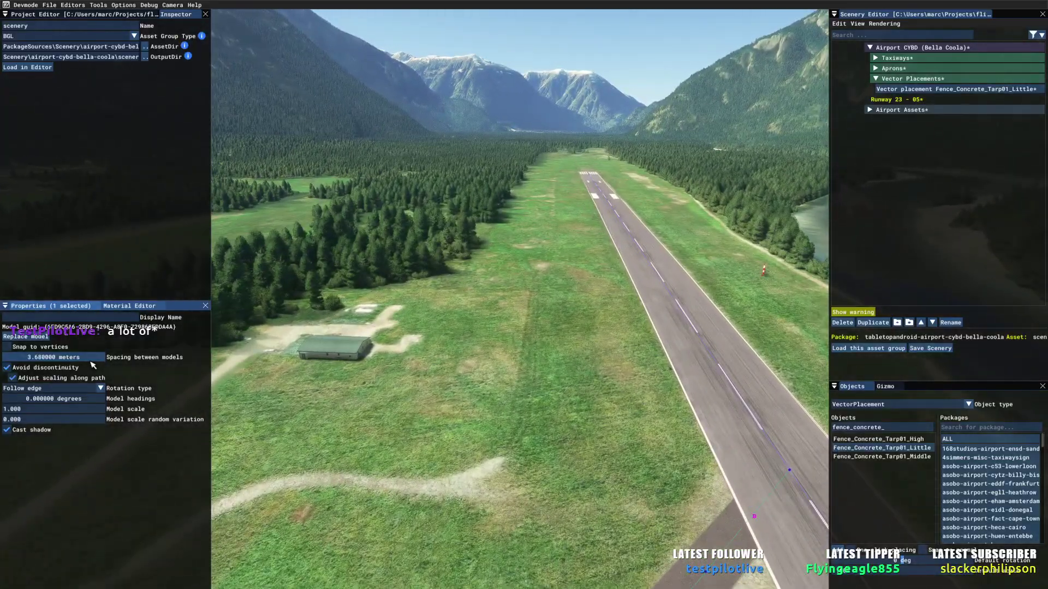
key(w)
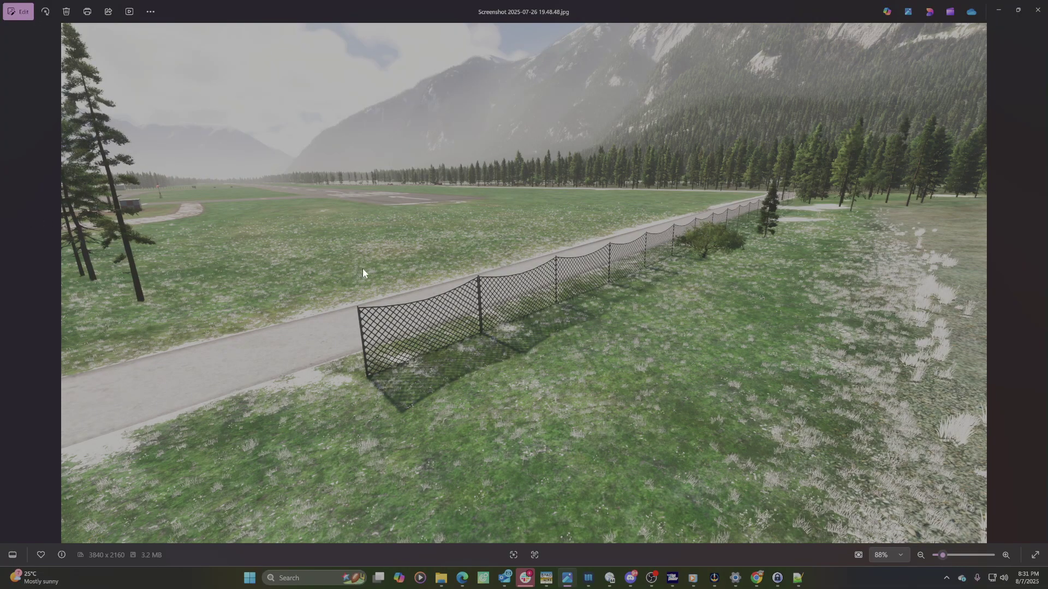
Advance five screenshots, past the apron cones, to the hangar and yellow school bus view.
key(Right)
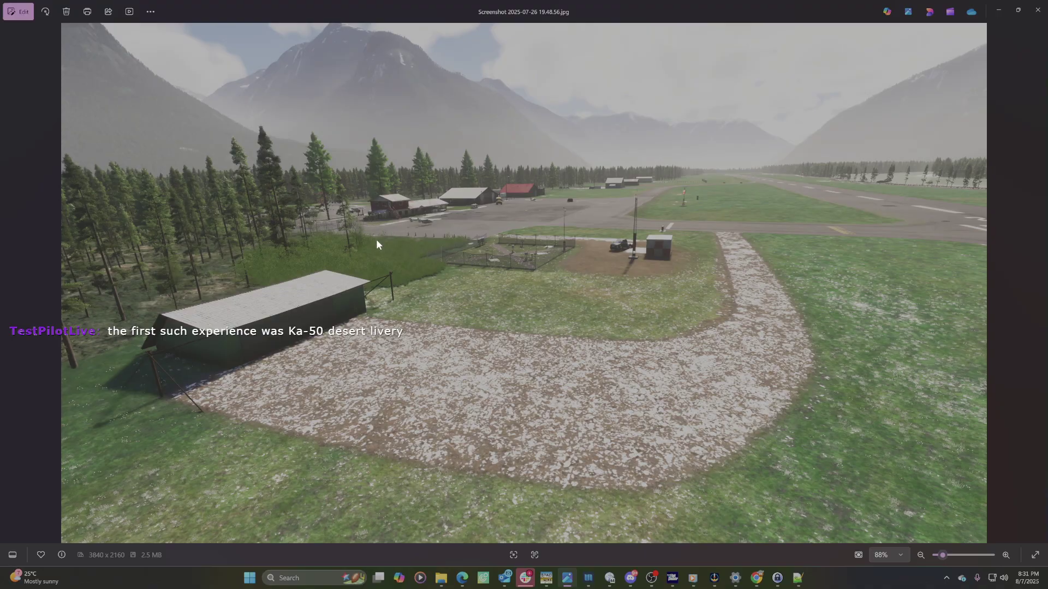
key(Right)
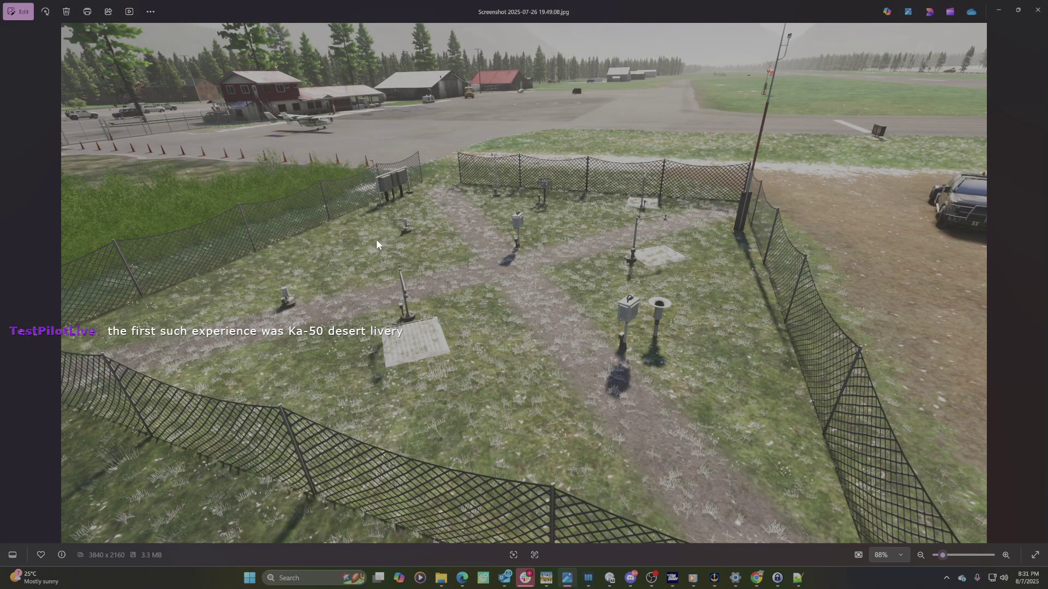
key(Right)
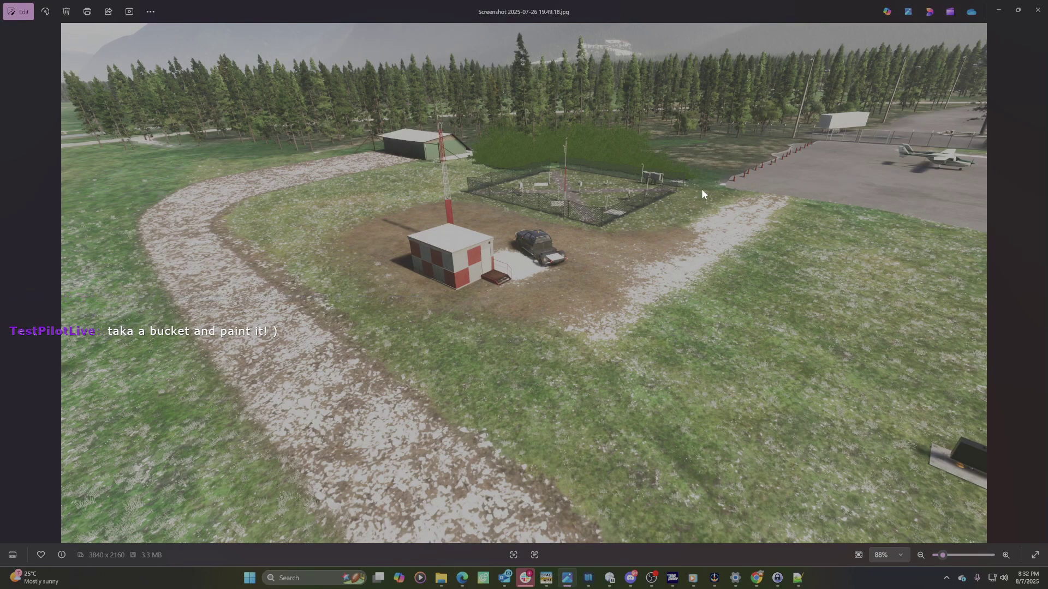
key(Right)
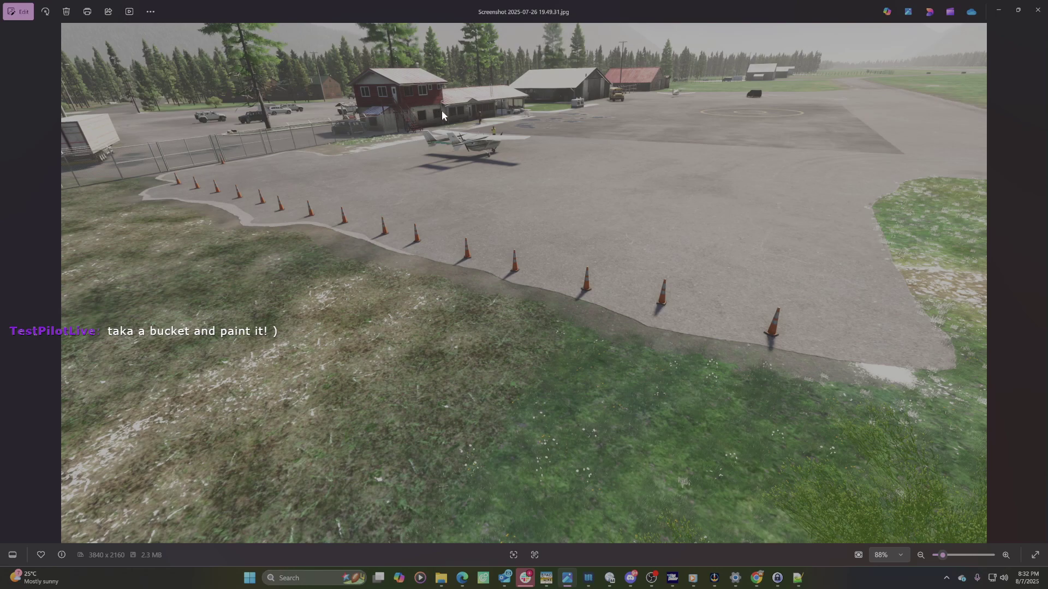
key(Right)
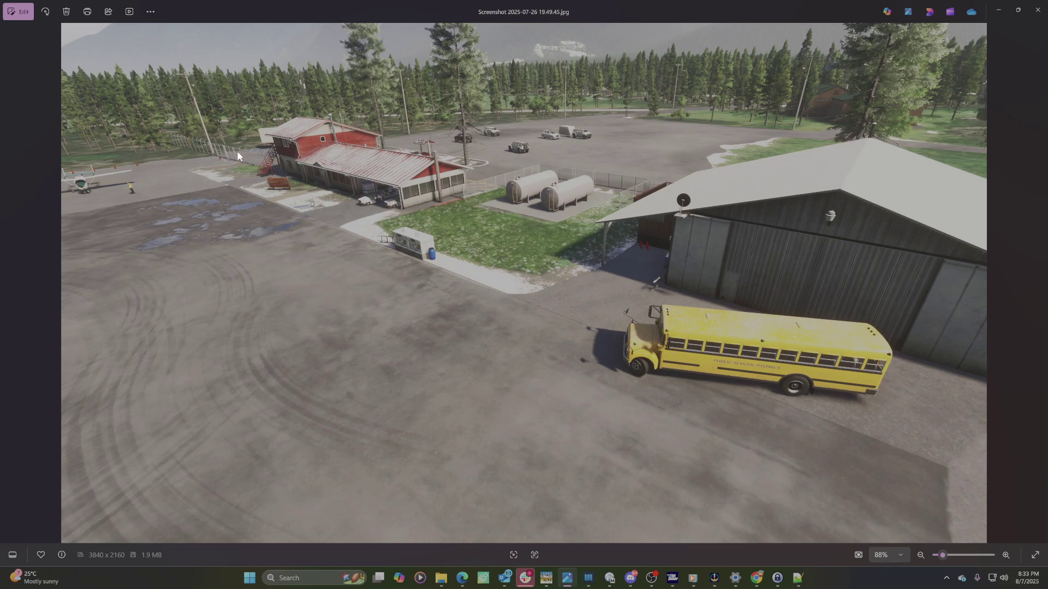
Zoom into the red terminal's fence, pan toward the fuel tanks, then go to the cabins screenshot.
scroll(251, 152, up, 5)
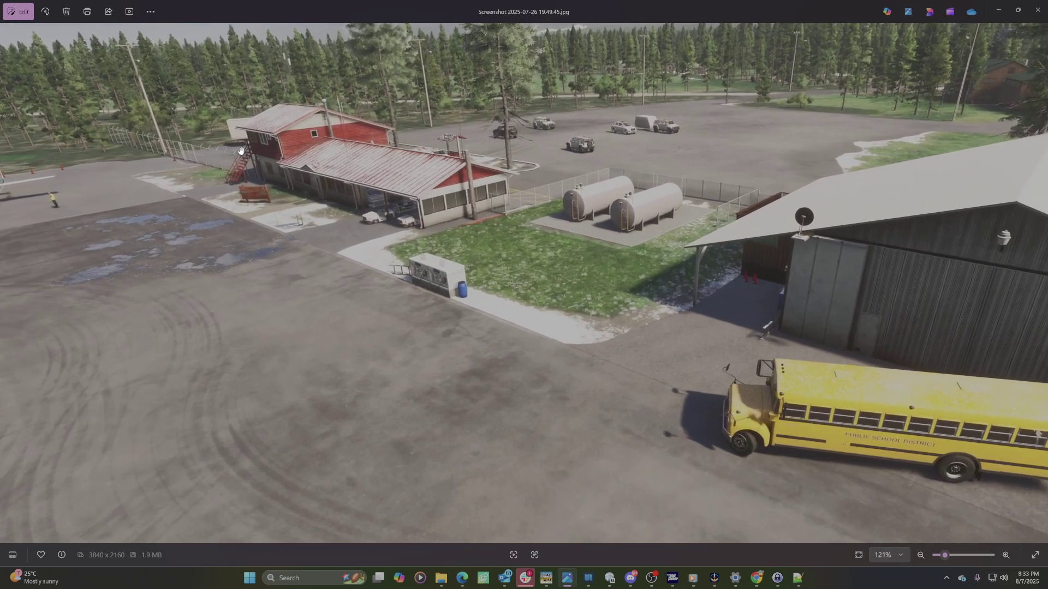
scroll(206, 159, up, 4)
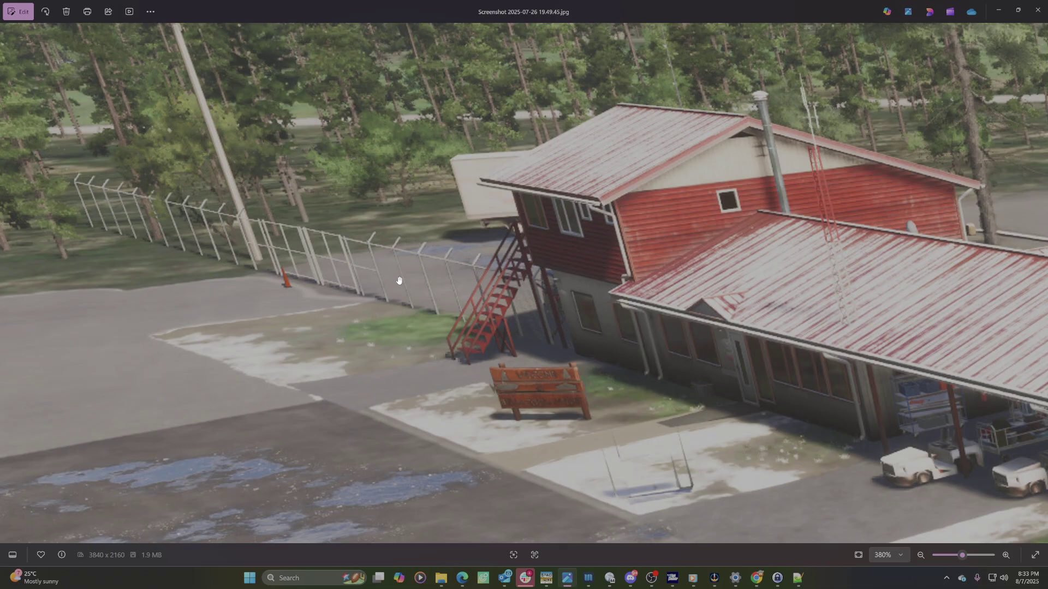
scroll(142, 215, down, 3)
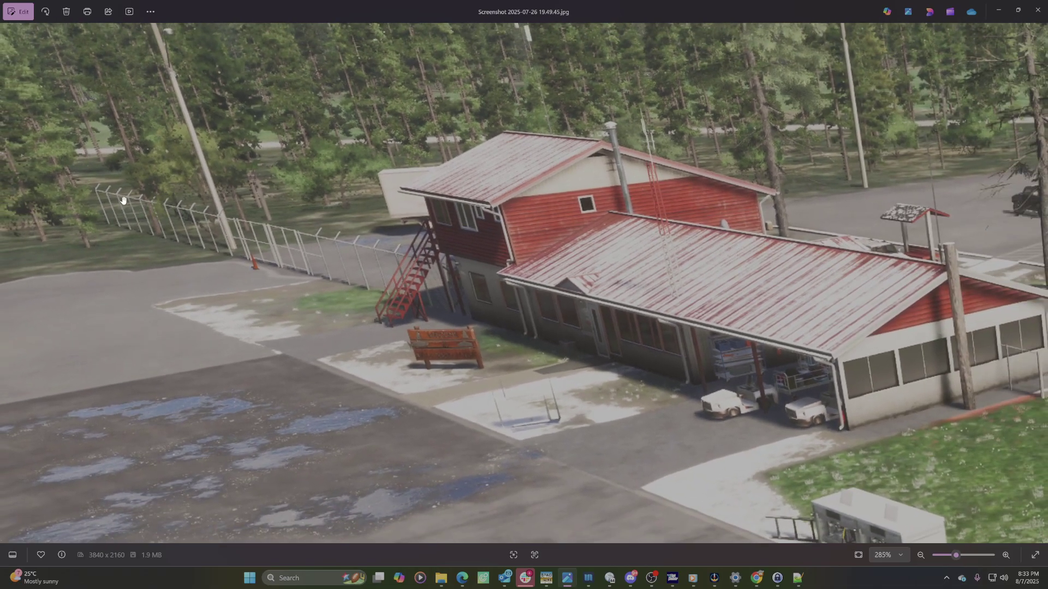
scroll(322, 254, down, 5)
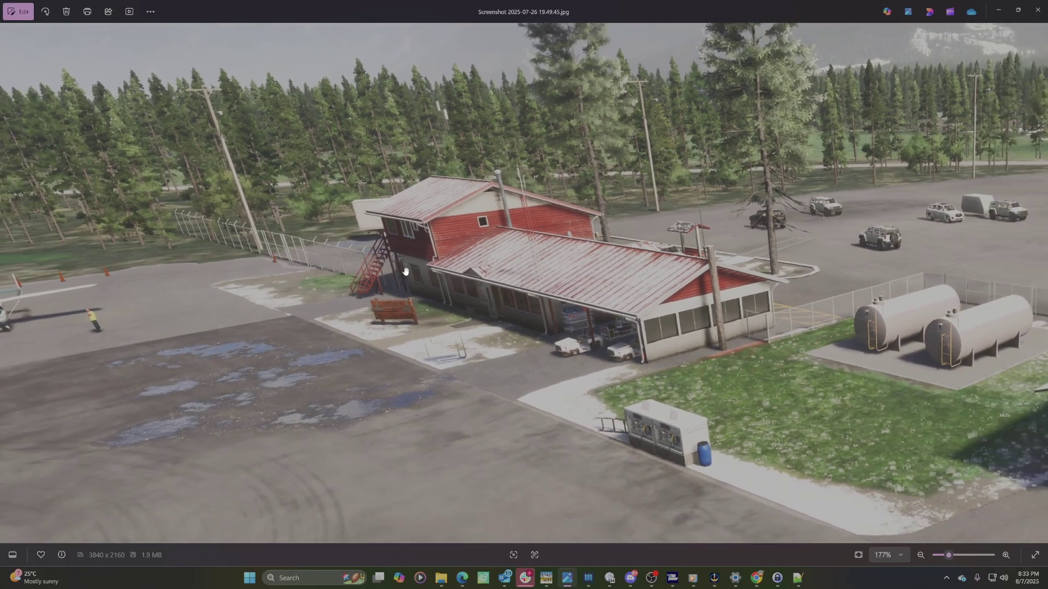
drag(794, 368, 627, 352)
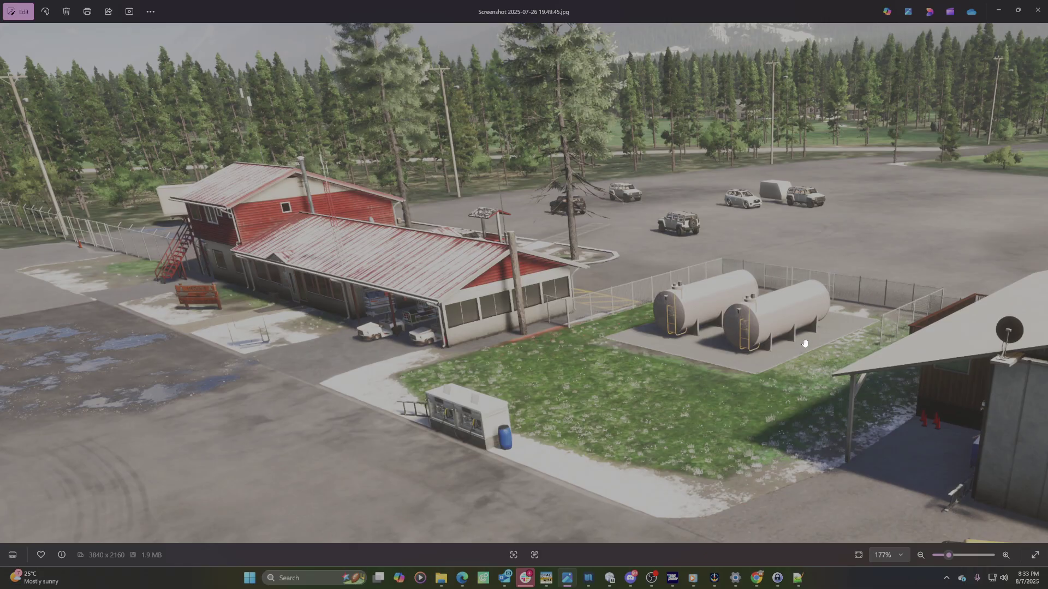
scroll(764, 339, down, 4)
scroll(633, 322, down, 1)
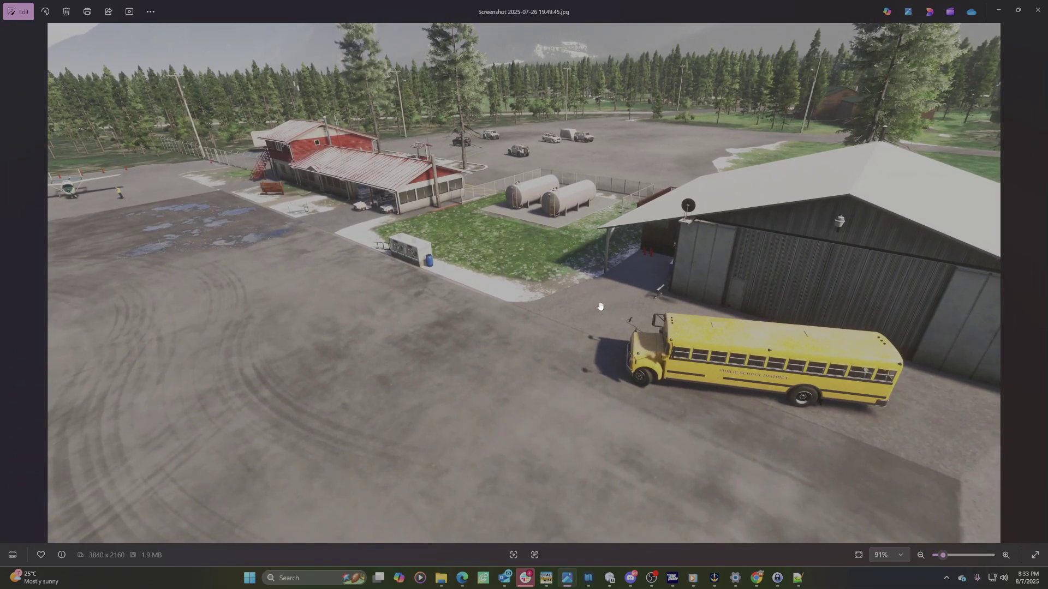
scroll(598, 293, down, 1)
scroll(546, 266, up, 1)
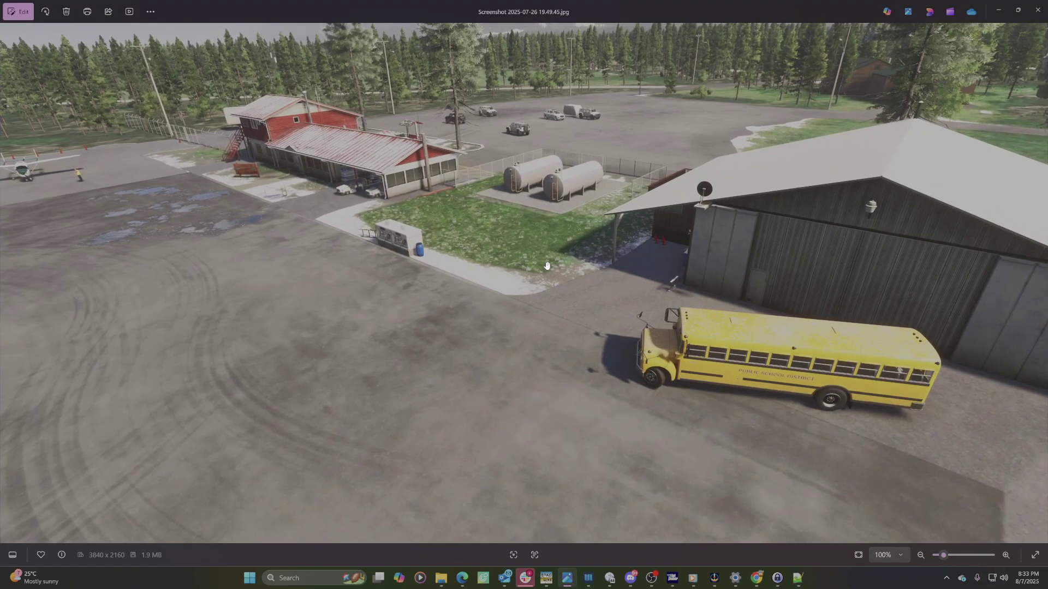
key(Right)
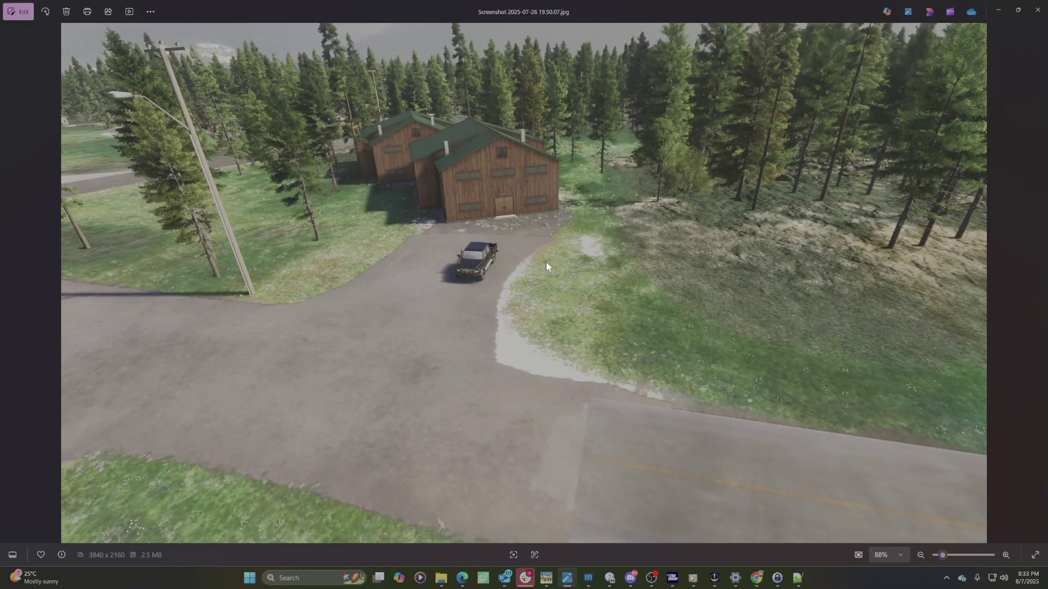
Advance through screenshots 19.50.14 to 19.50.56, ending on the green shed by the chain-link fence.
key(Right)
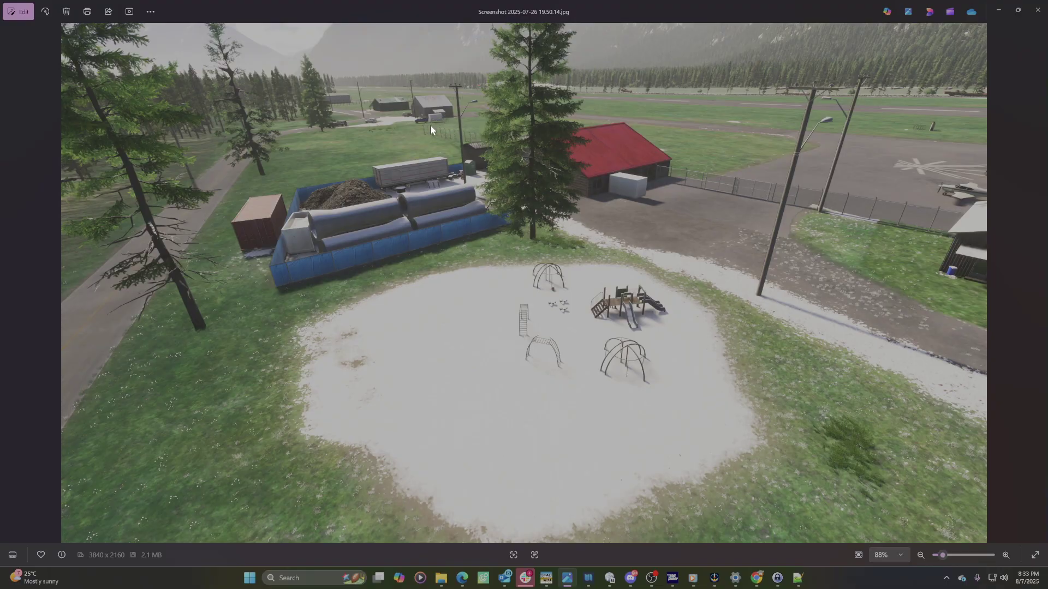
key(Right)
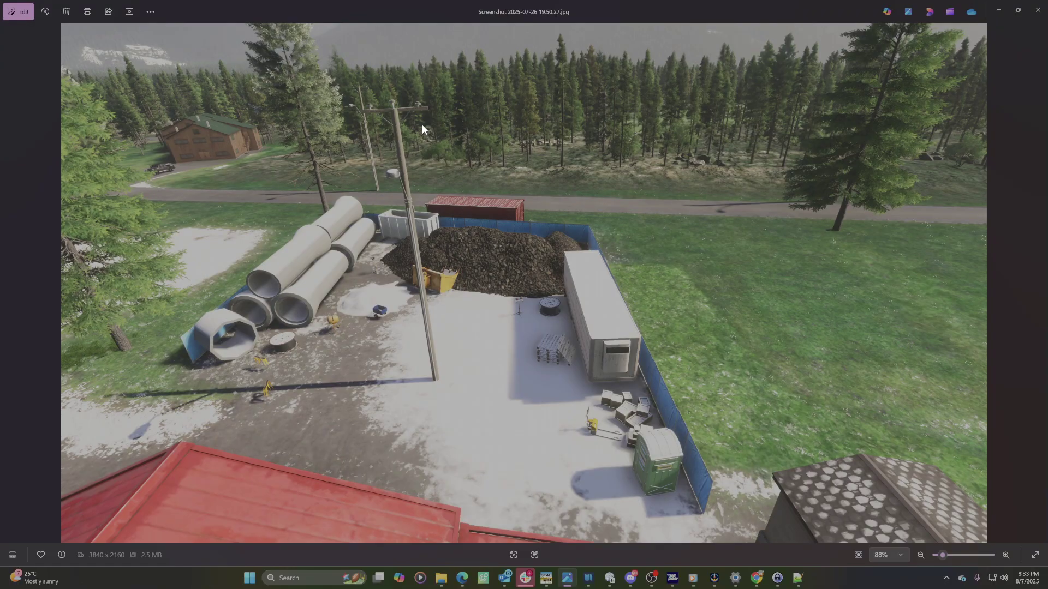
key(Right)
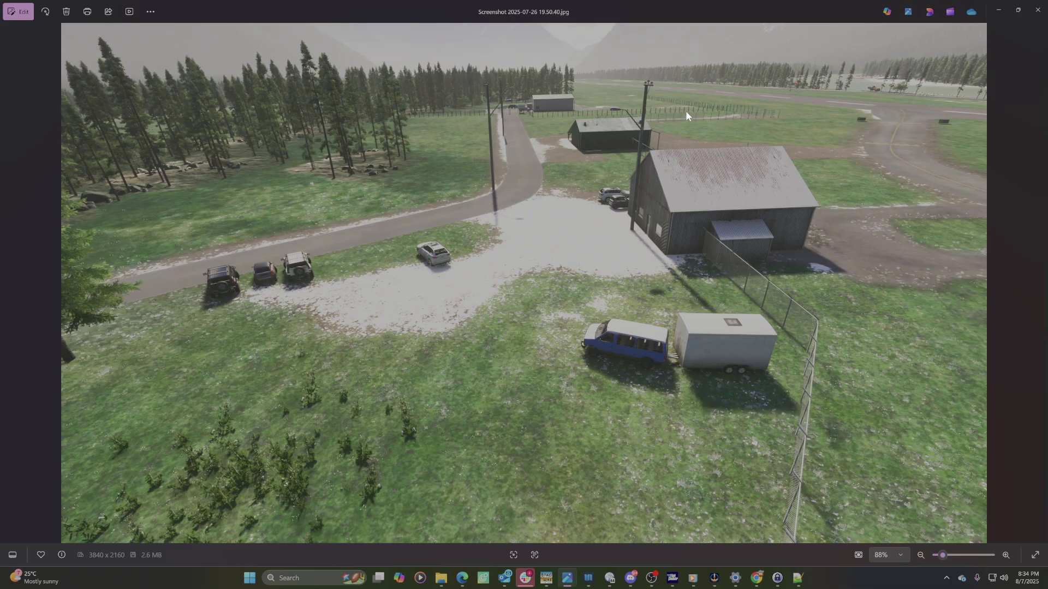
key(Right)
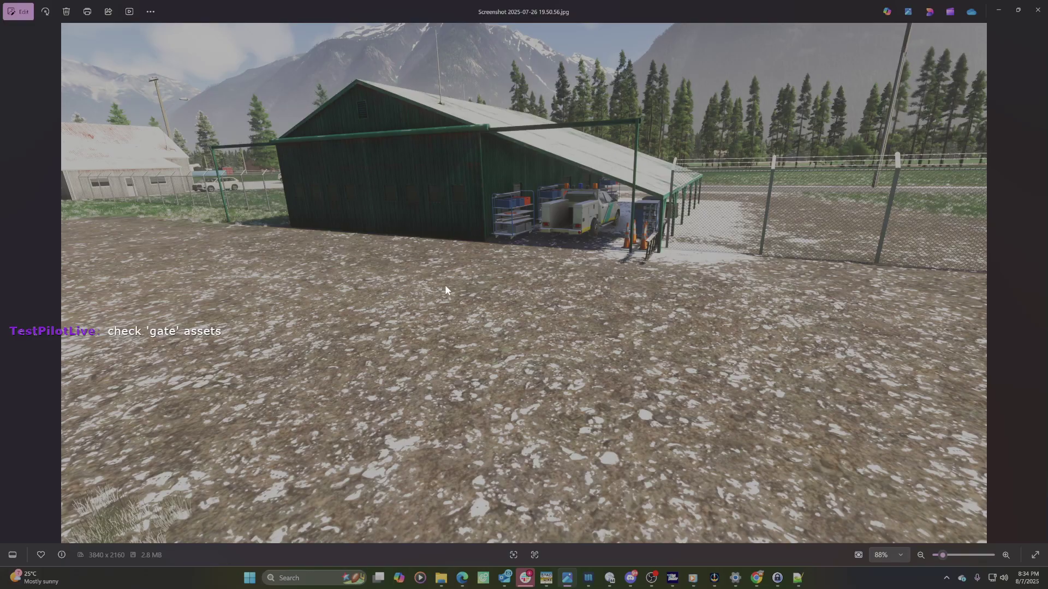
View the last fence-in-field, logs and runway screenshots, then switch back to Flight Simulator.
key(Right)
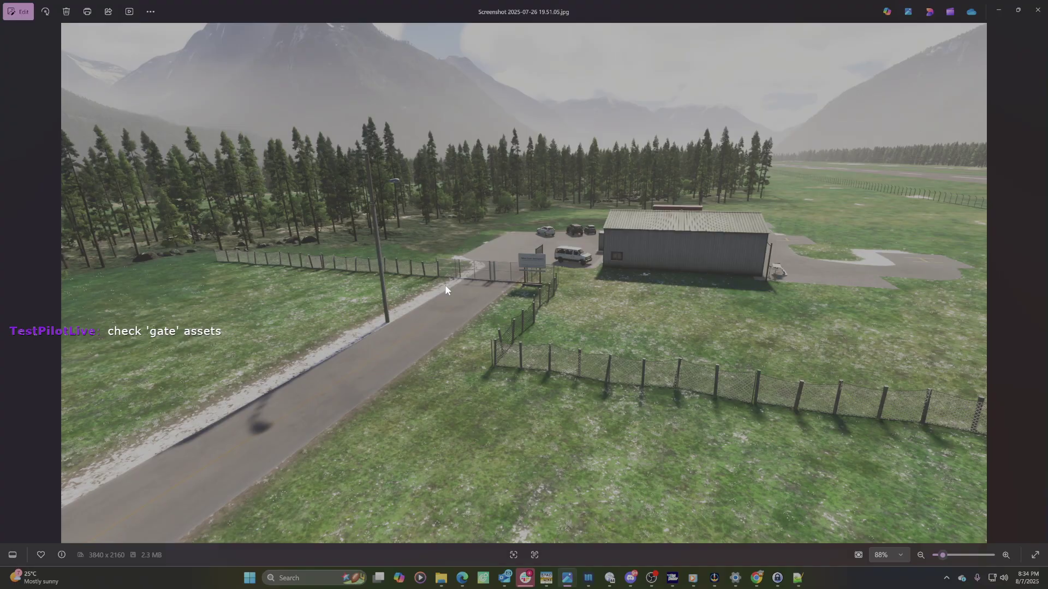
key(Right)
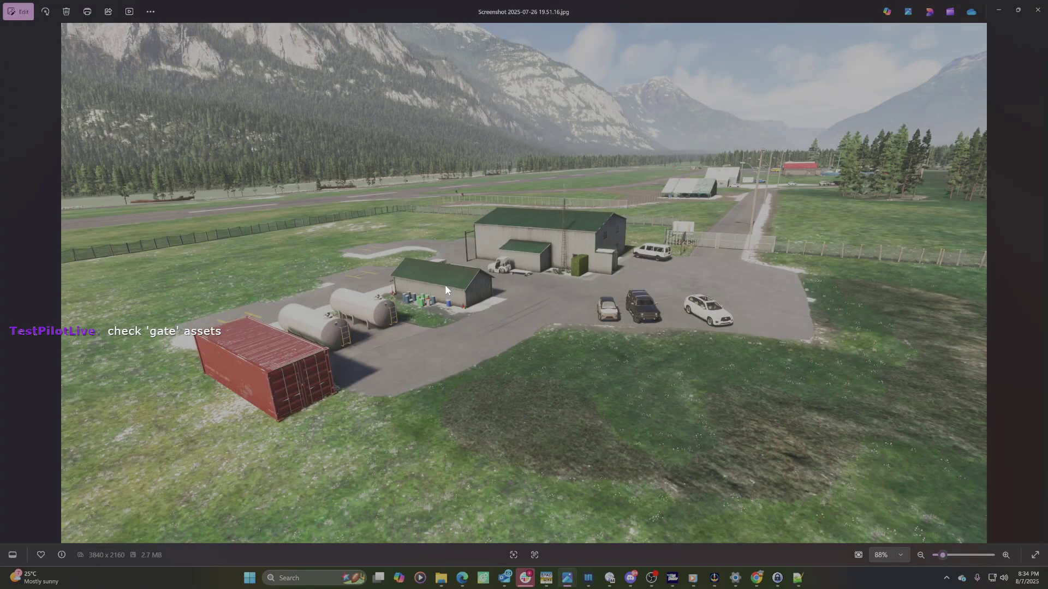
key(Right)
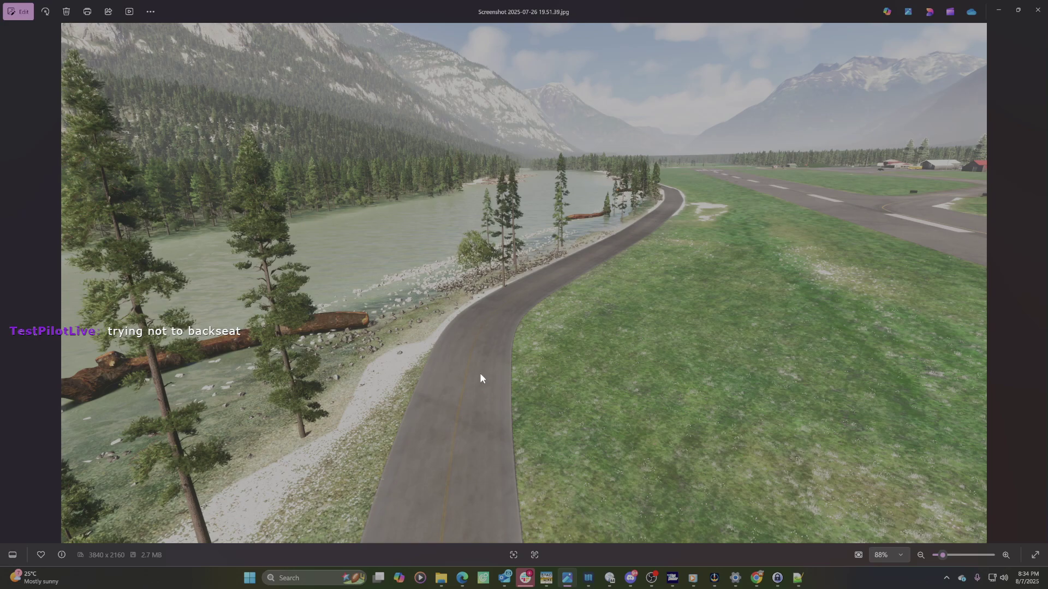
key(Right)
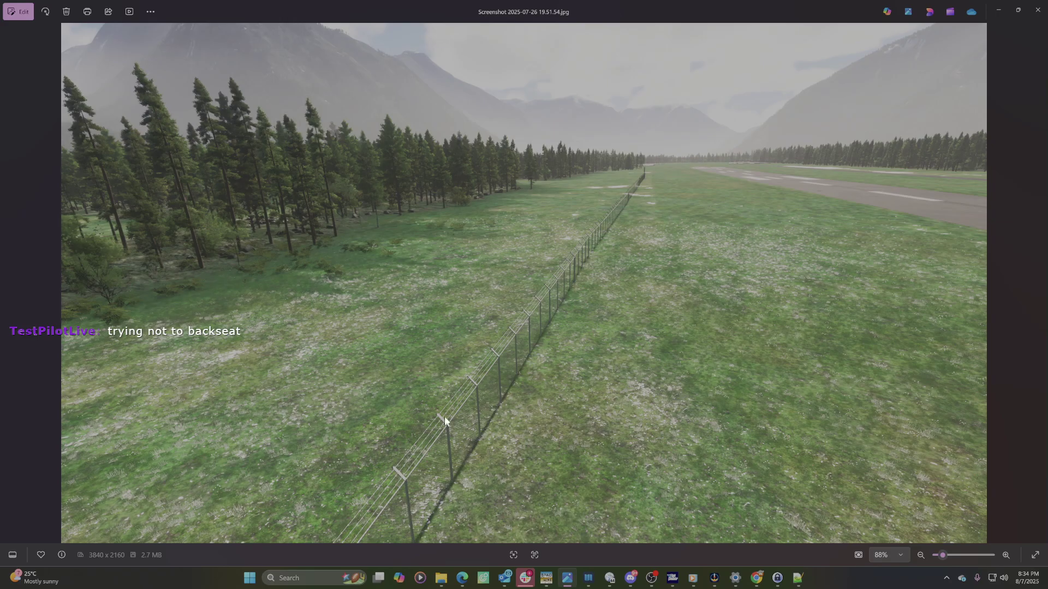
key(Right)
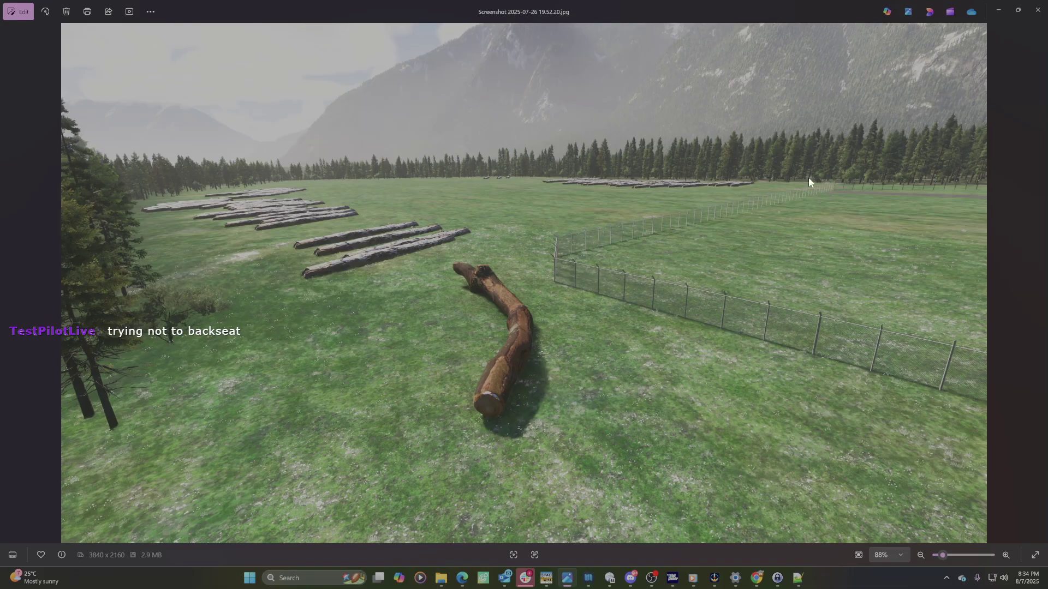
key(Right)
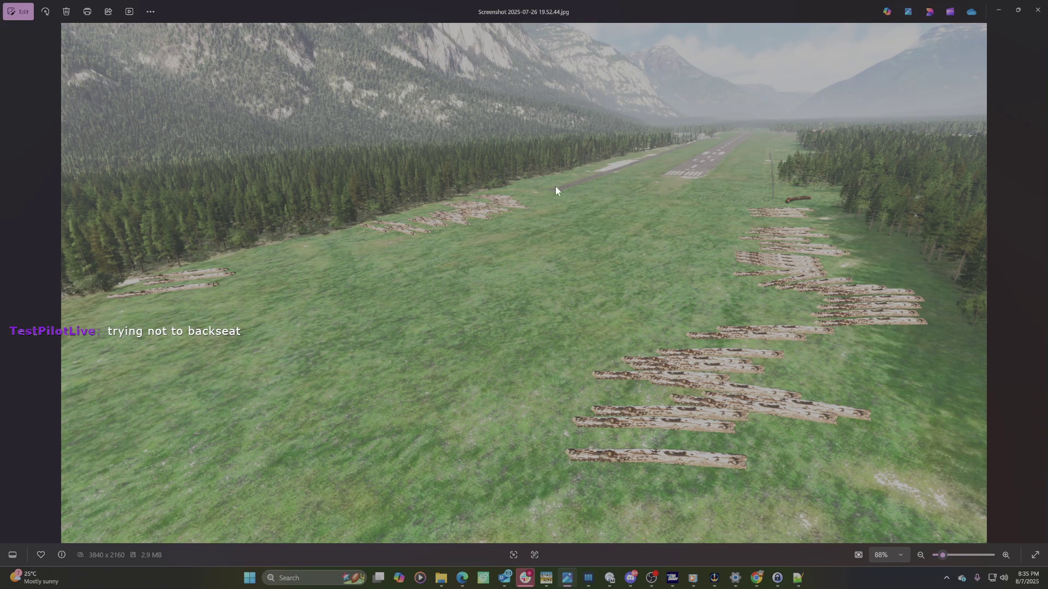
key(alt+Tab)
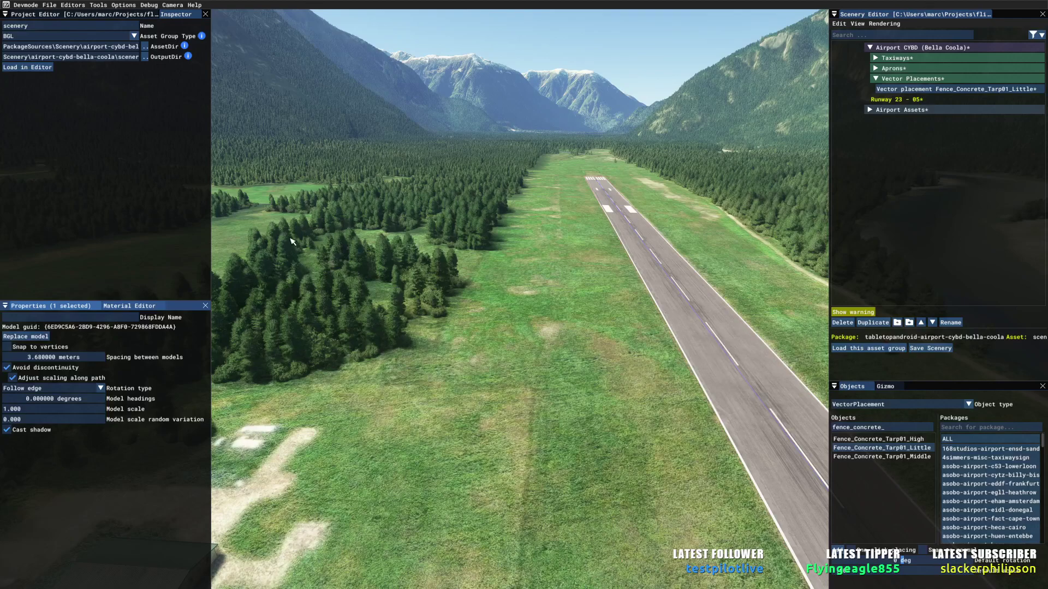
Deselect the fence placement and fly the camera along the runway toward the threshold.
click(447, 278)
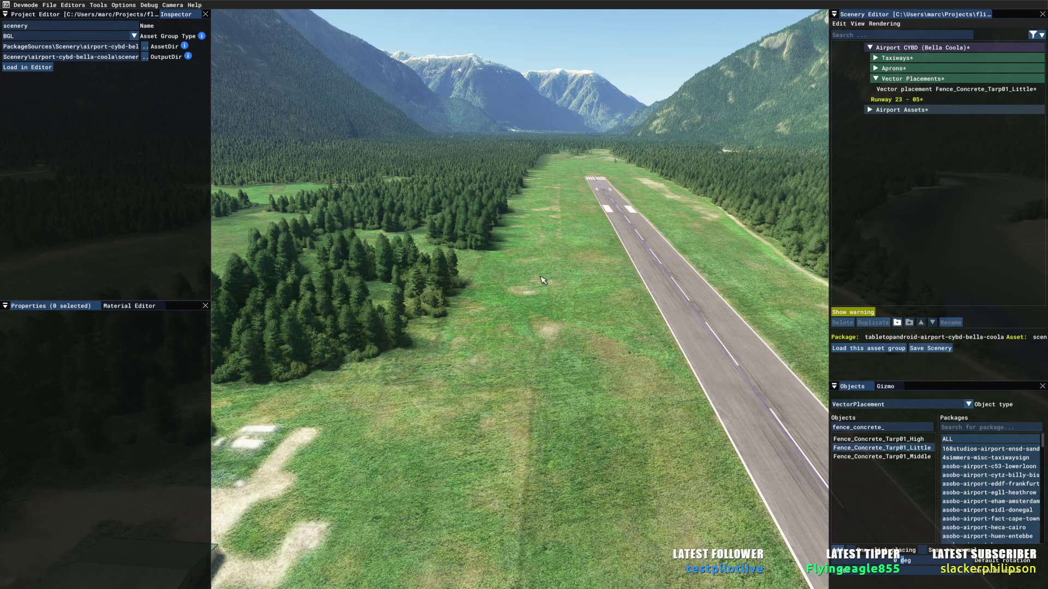
key(s)
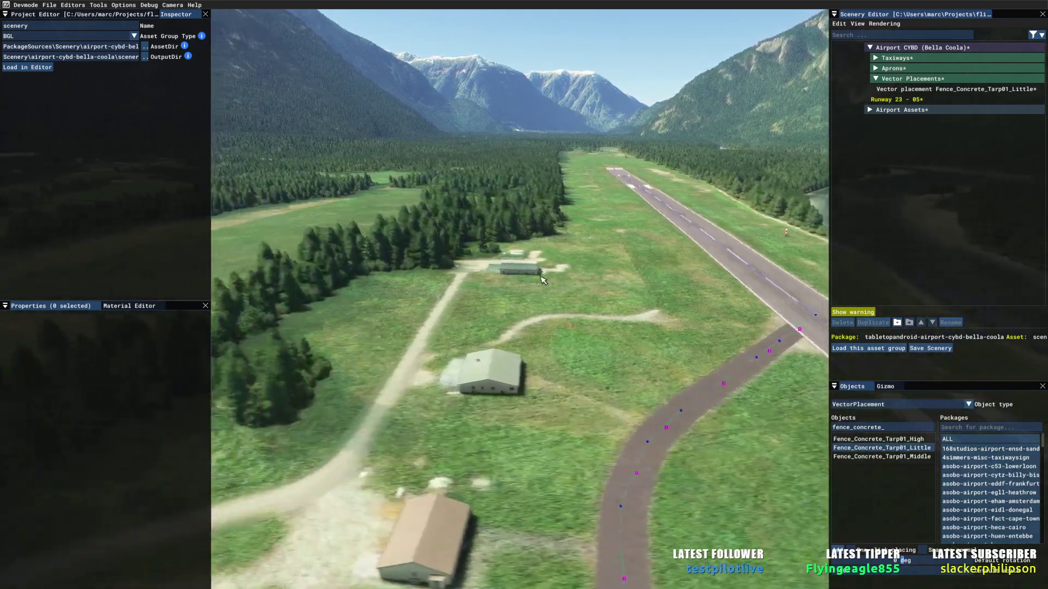
key(a)
key(s)
key(w)
right_drag(540, 277, 753, 317)
key(a)
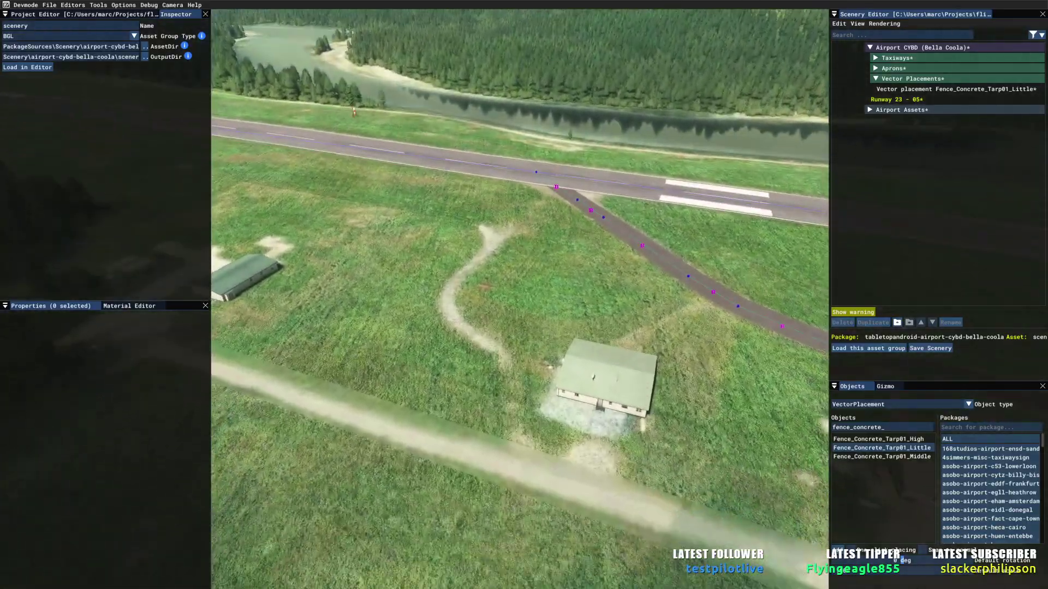
key(w)
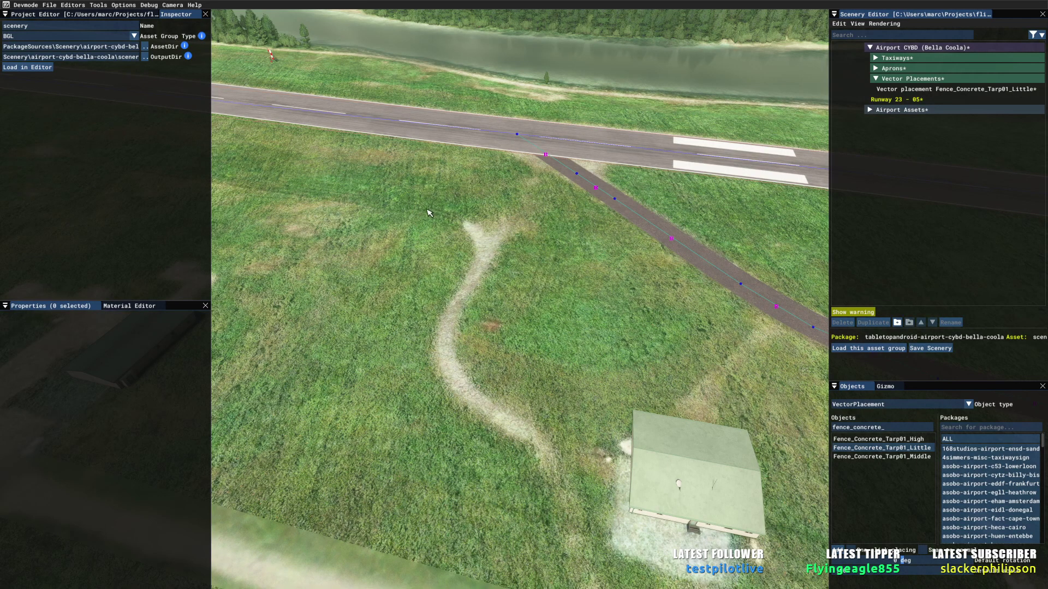
key(e)
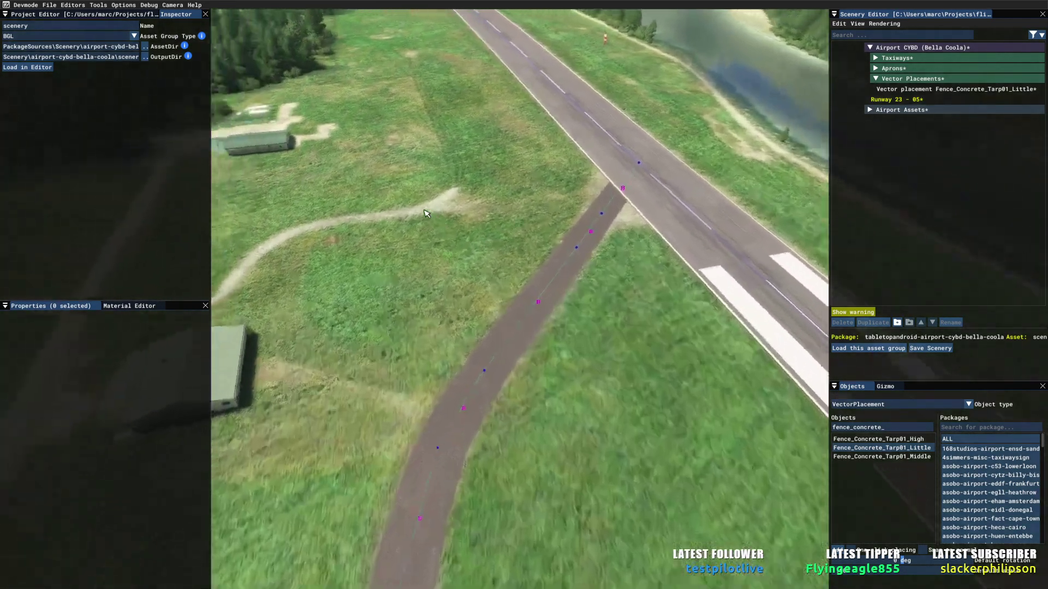
key(q)
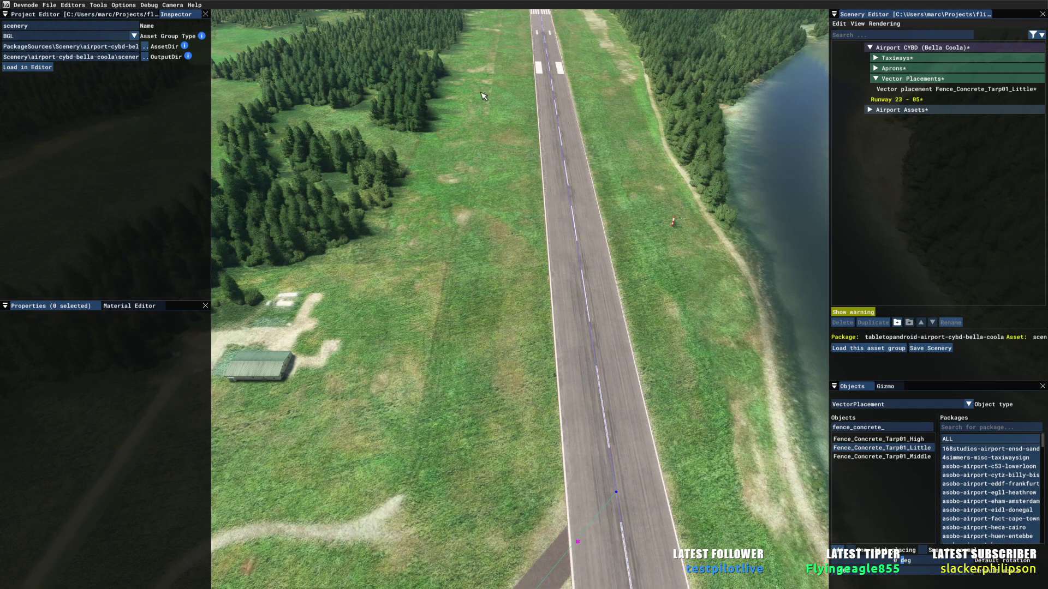
key(w)
key(w)
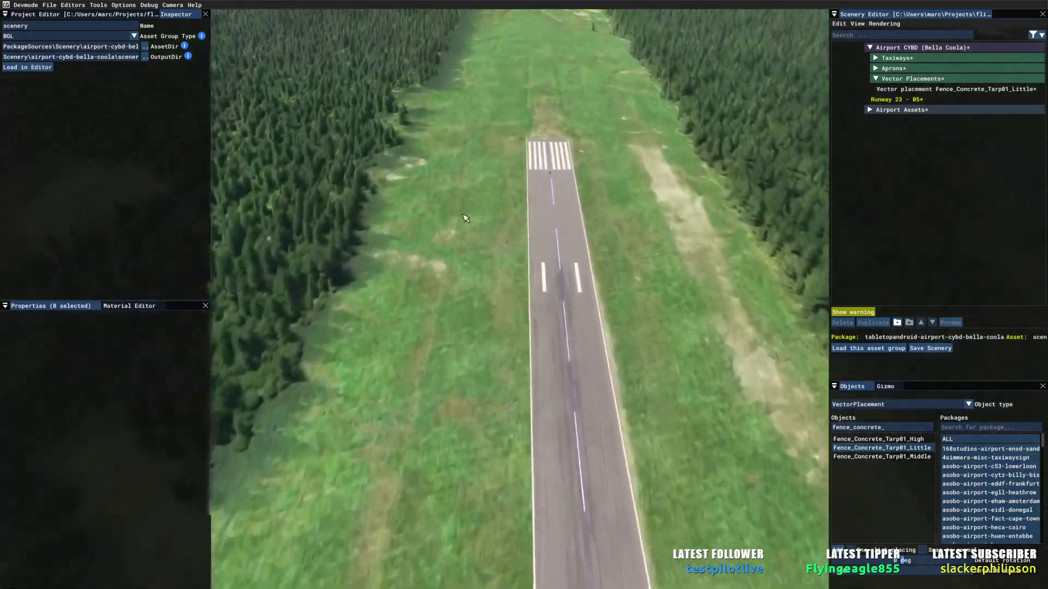
key(w)
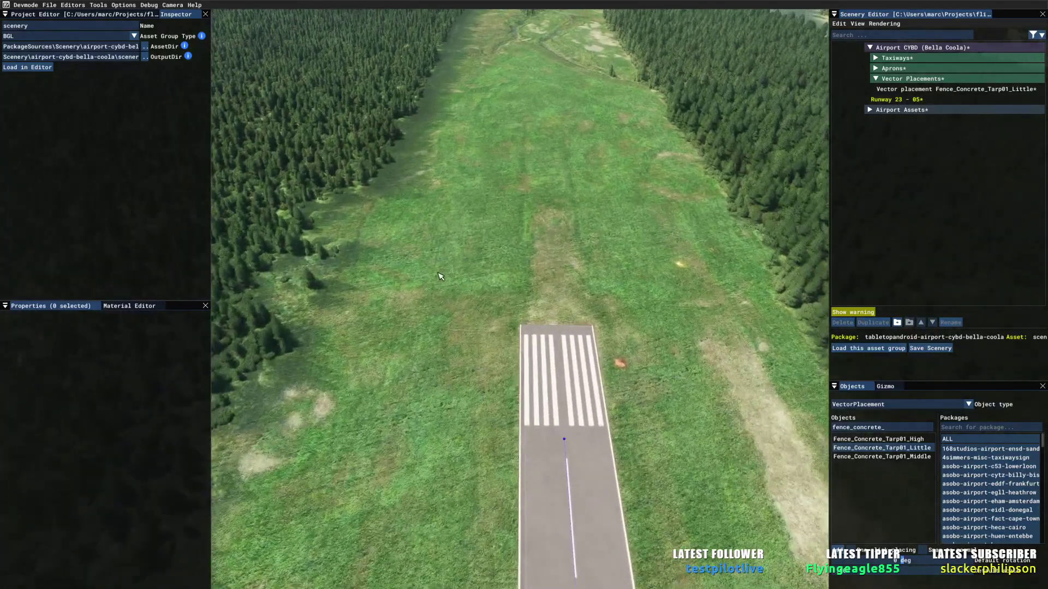
key(w)
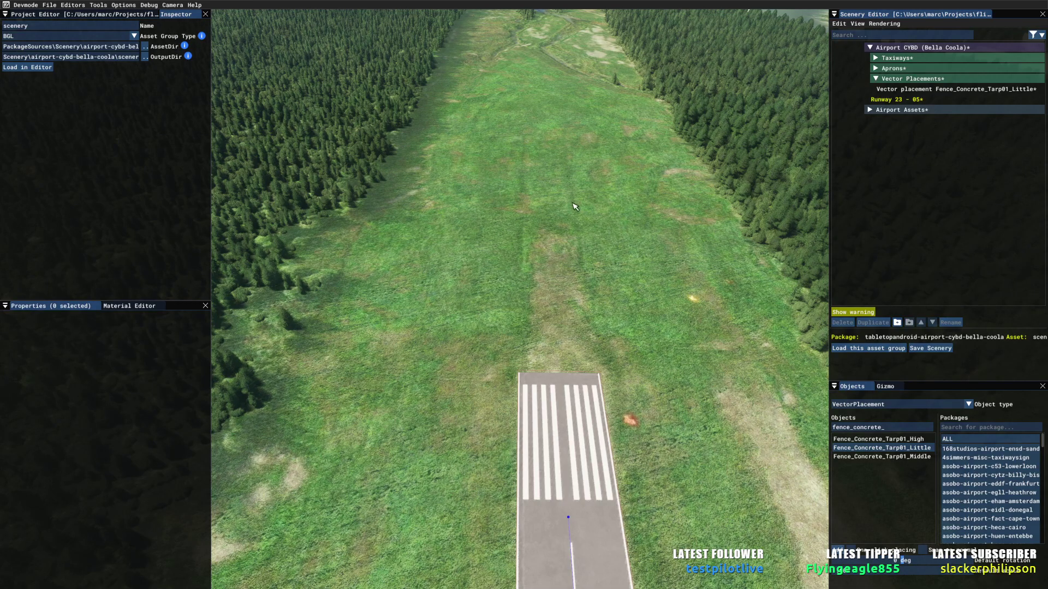
Pull back and centre the view on the hangar beside the dirt road.
key(s)
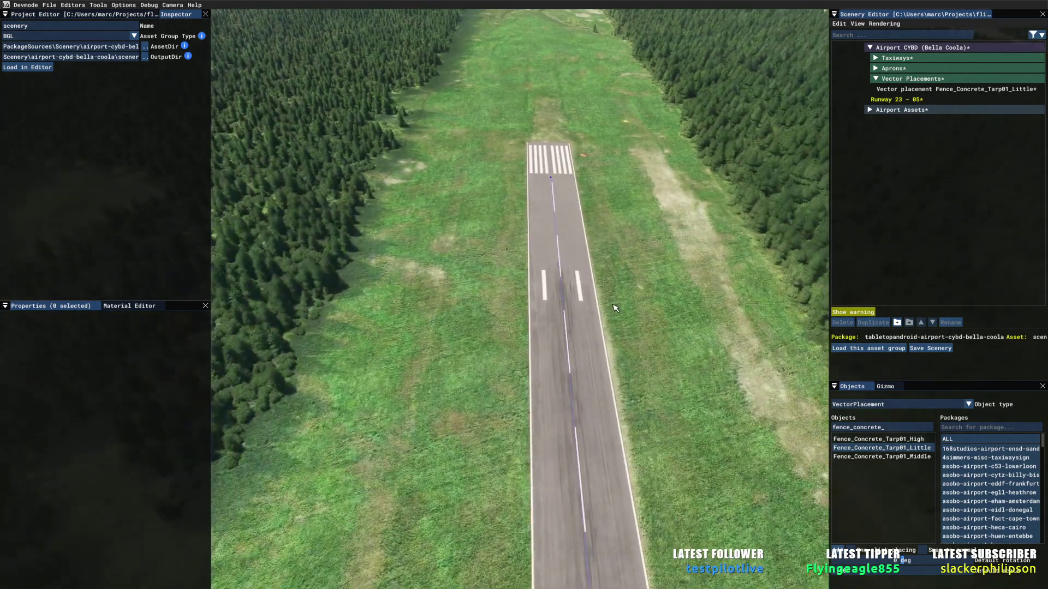
key(s)
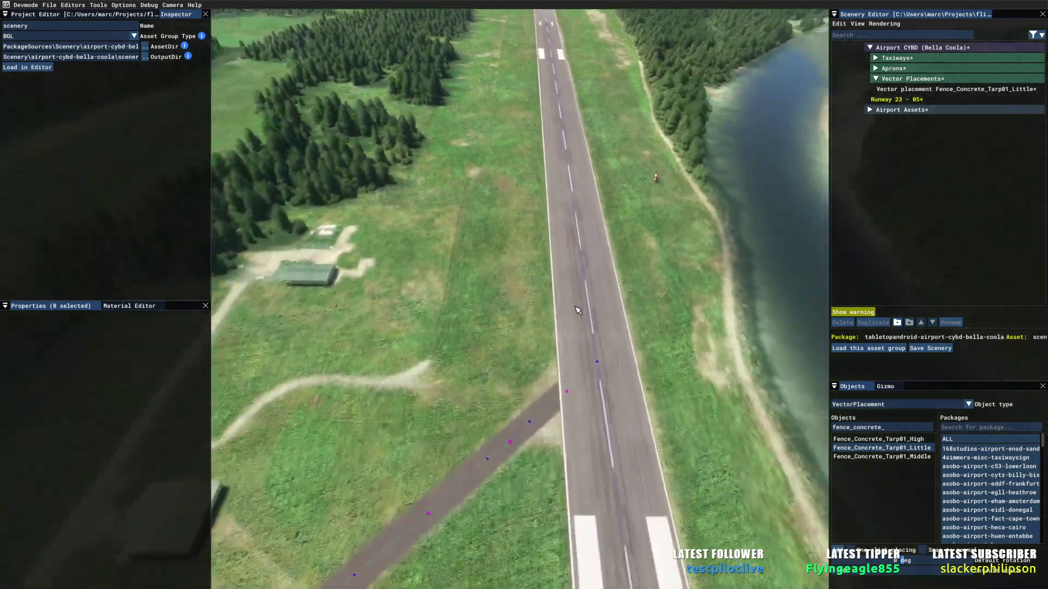
key(a)
key(a)
key(w)
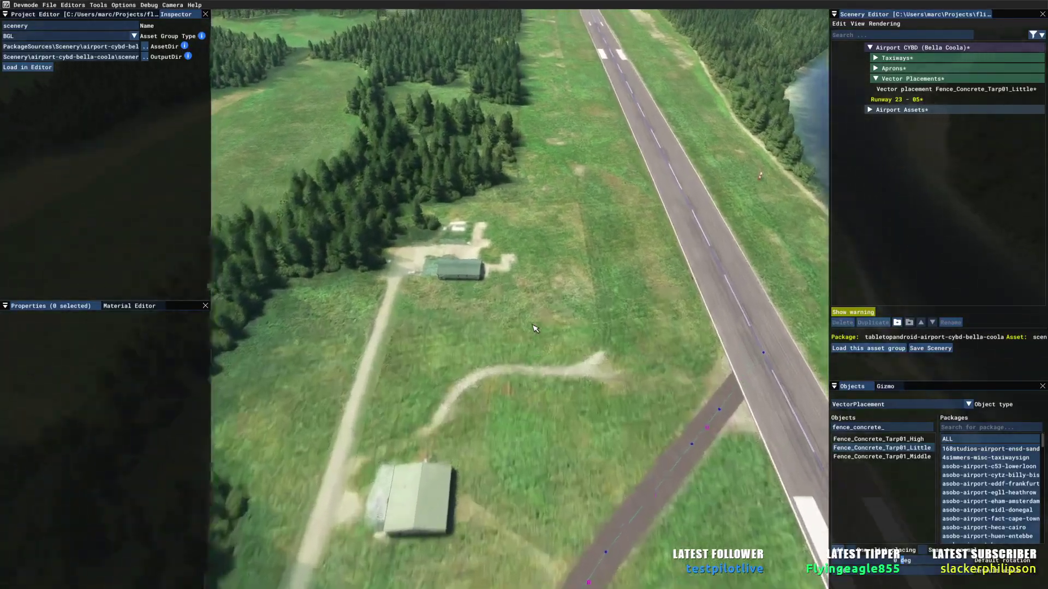
right_drag(534, 328, 425, 328)
key(w)
right_drag(524, 371, 480, 332)
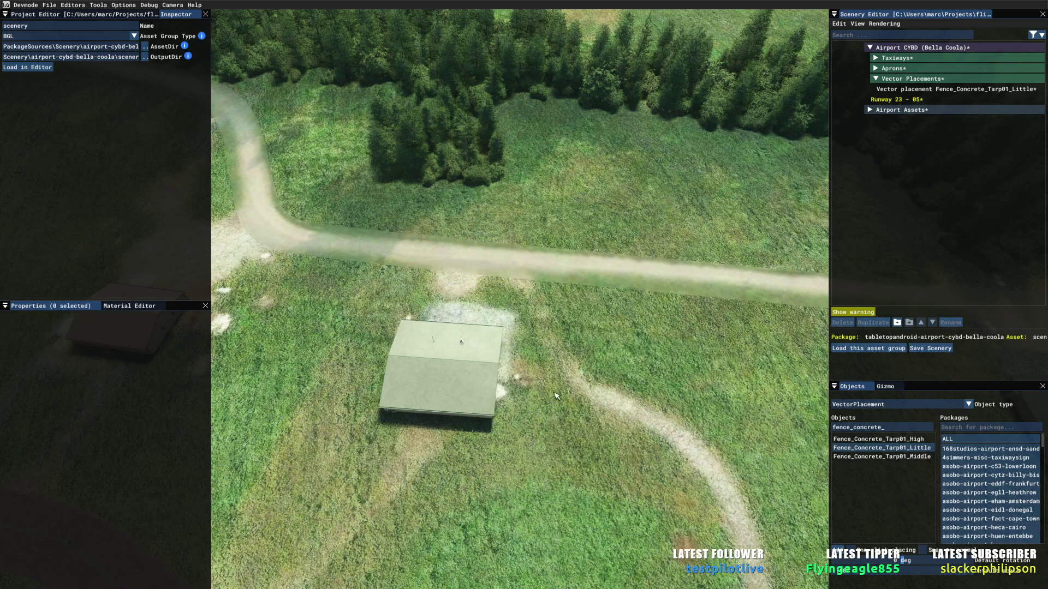
right_drag(557, 470, 559, 451)
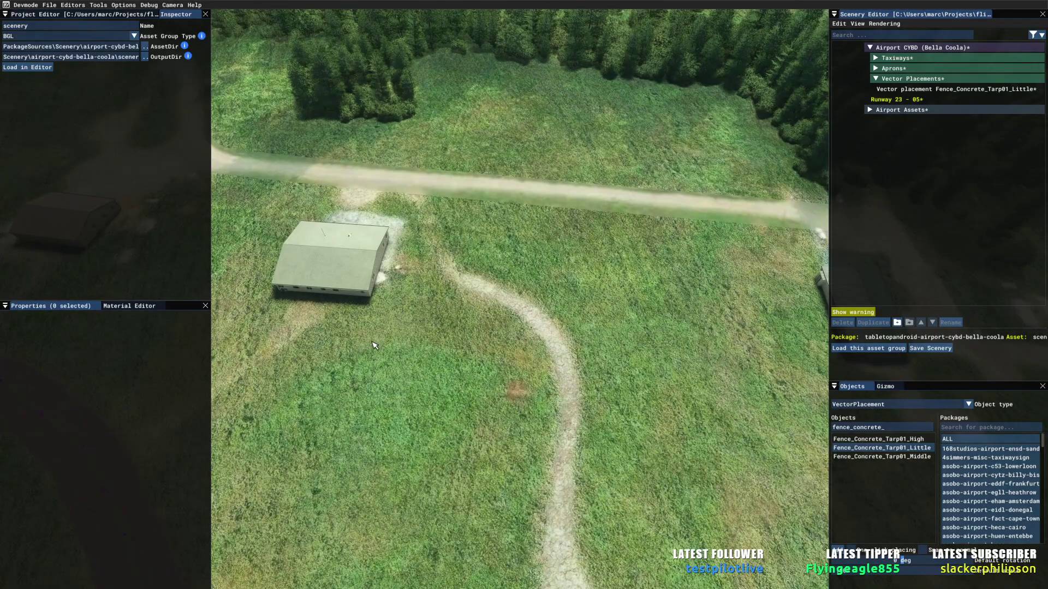
key(s)
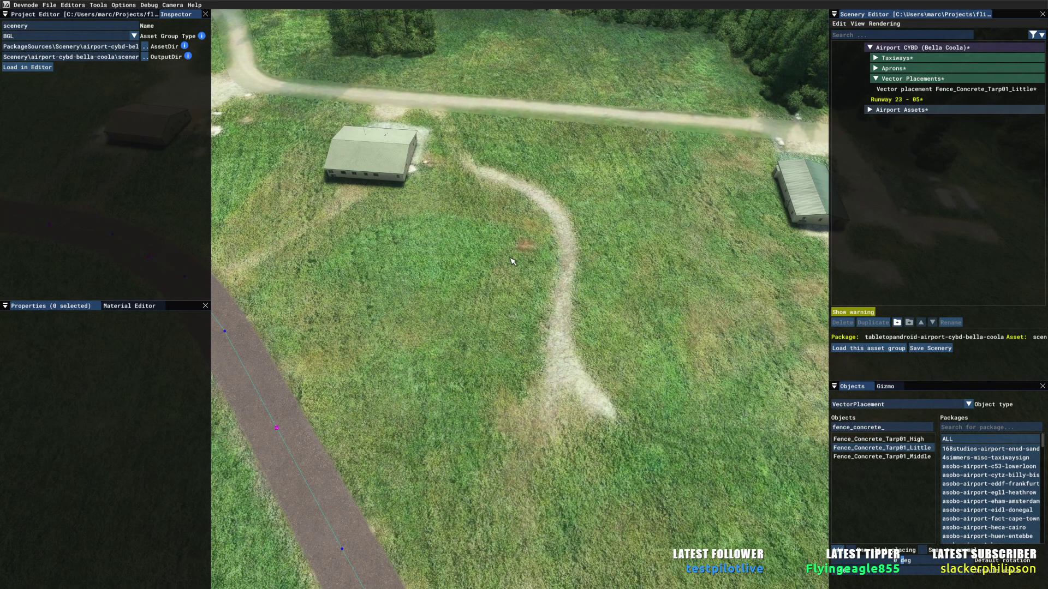
Search scenery objects for 'fence_grilling' across all packages and place a Fence_Grilling01_Little fence.
key(w)
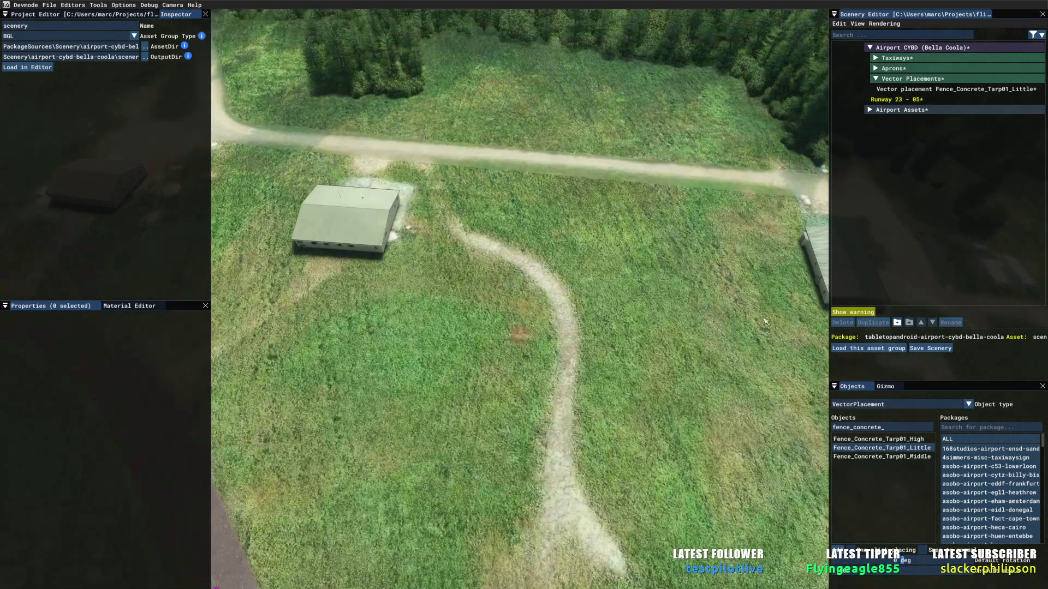
click(928, 89)
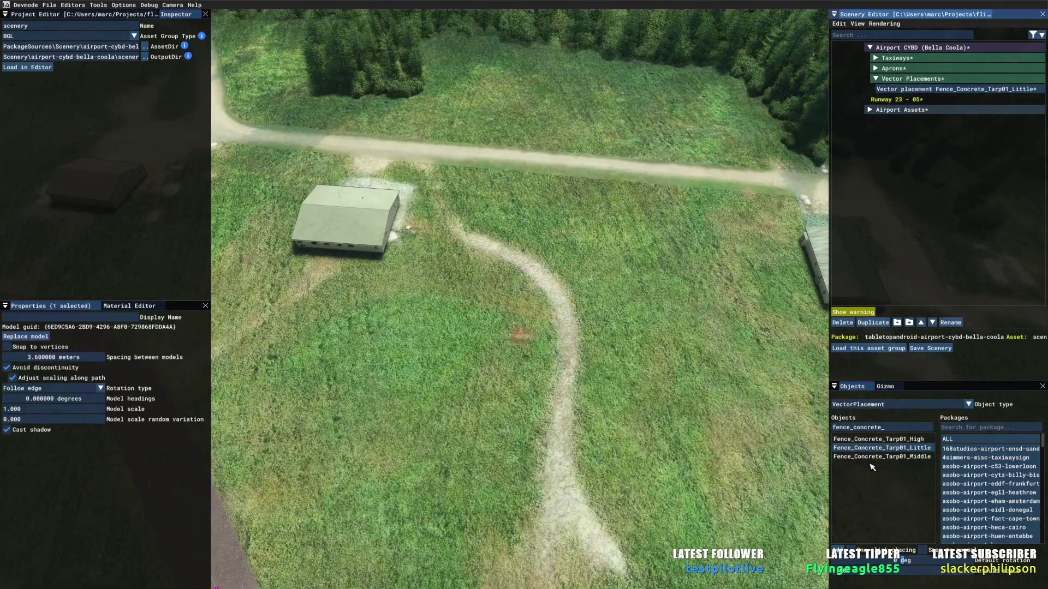
click(908, 404)
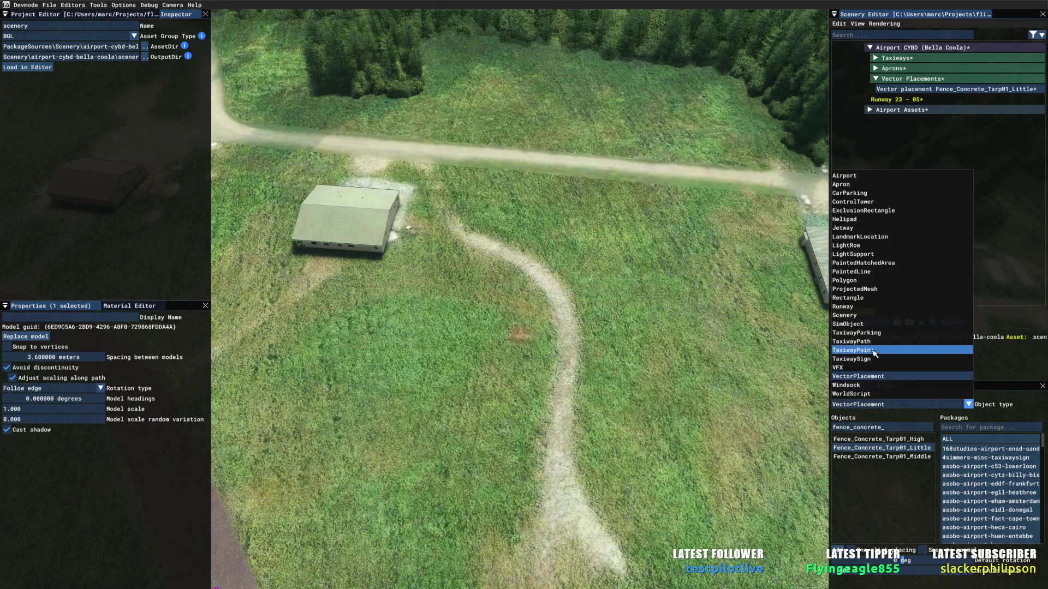
click(865, 315)
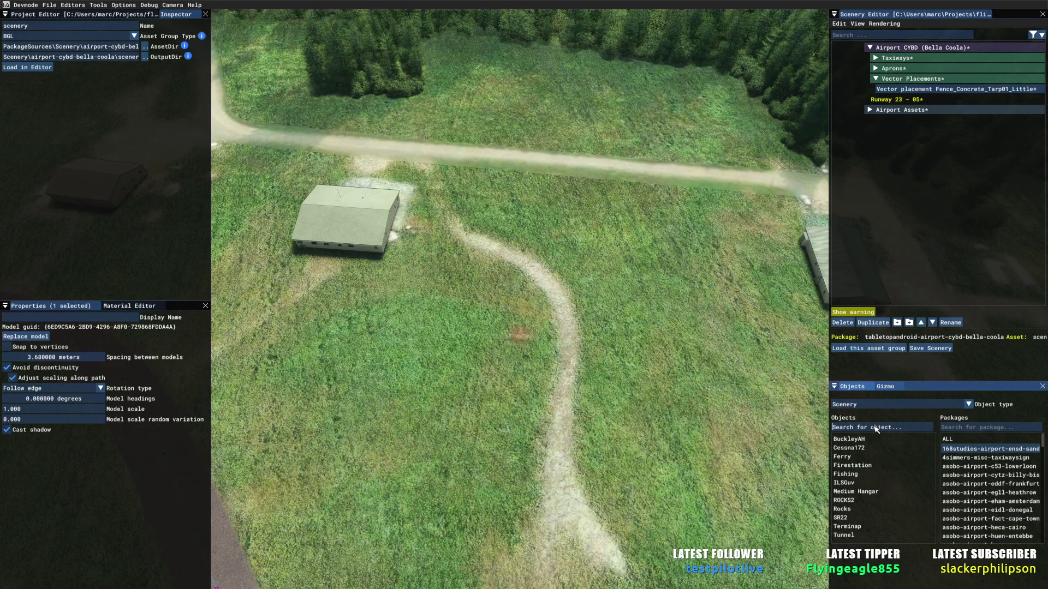
text(fence_)
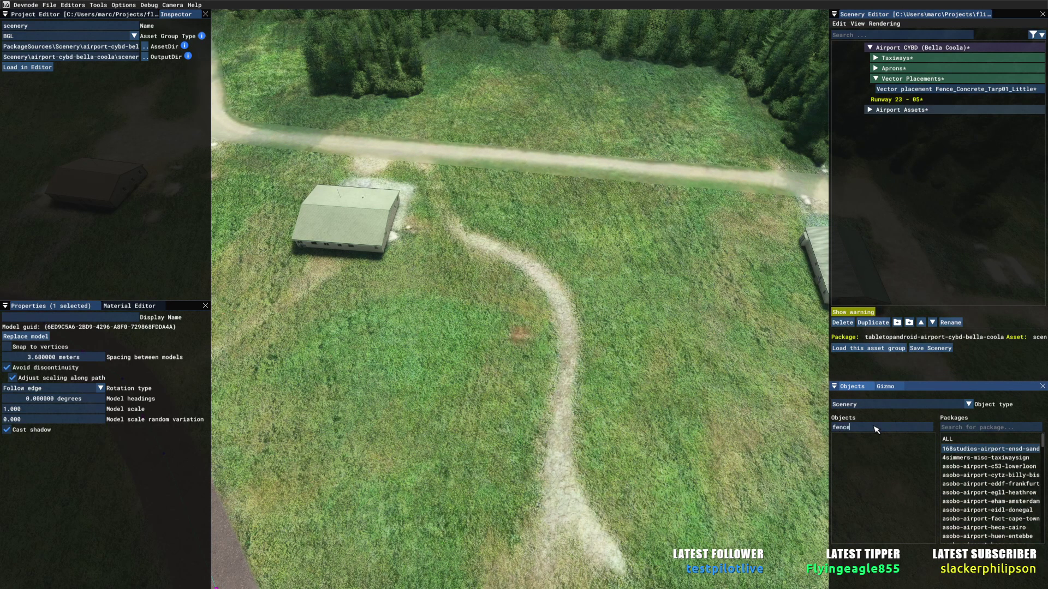
click(973, 440)
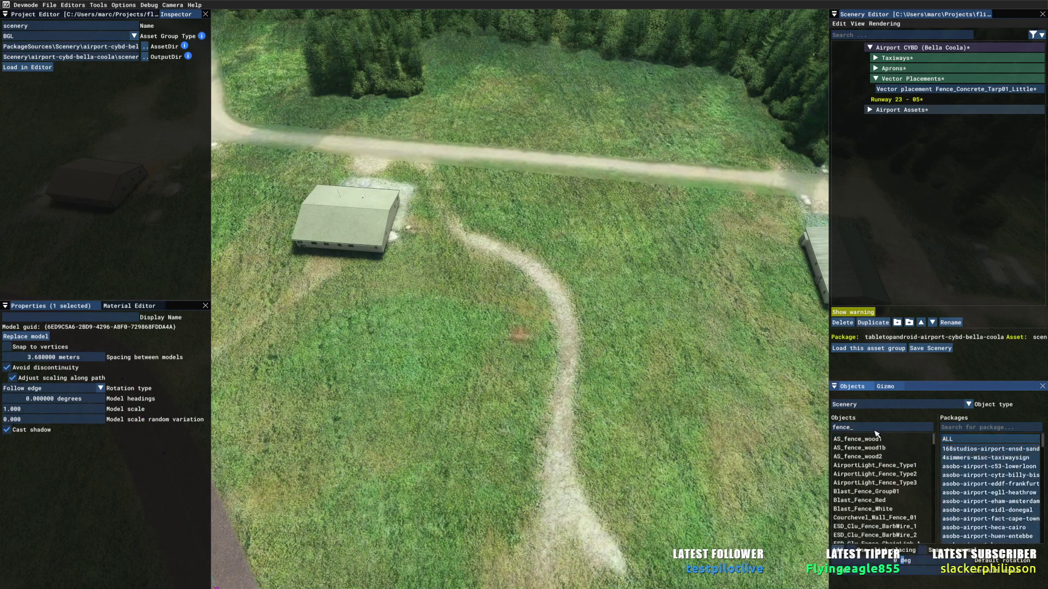
text(_gril)
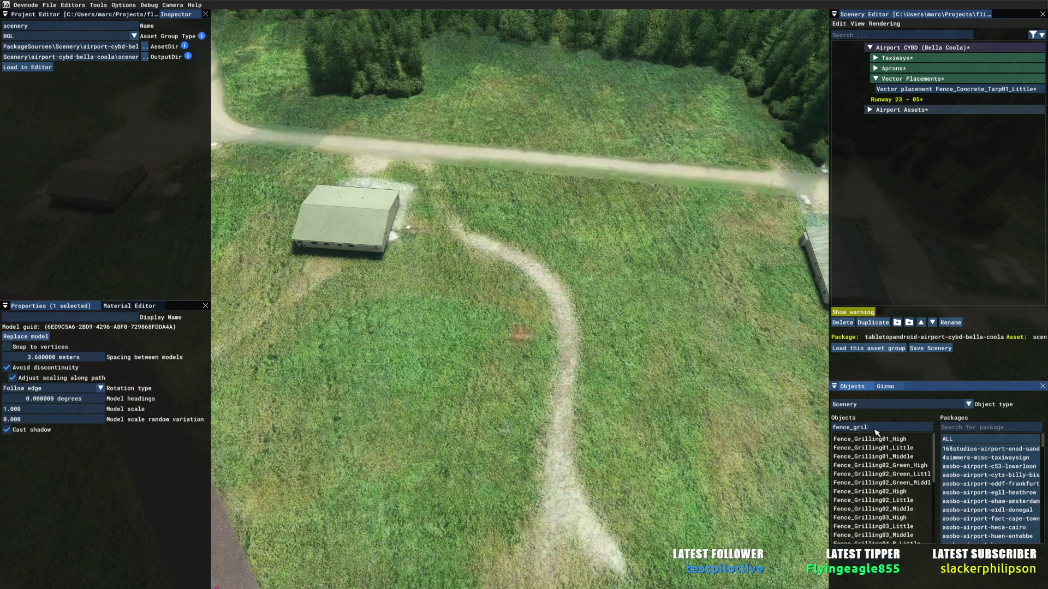
text(ling)
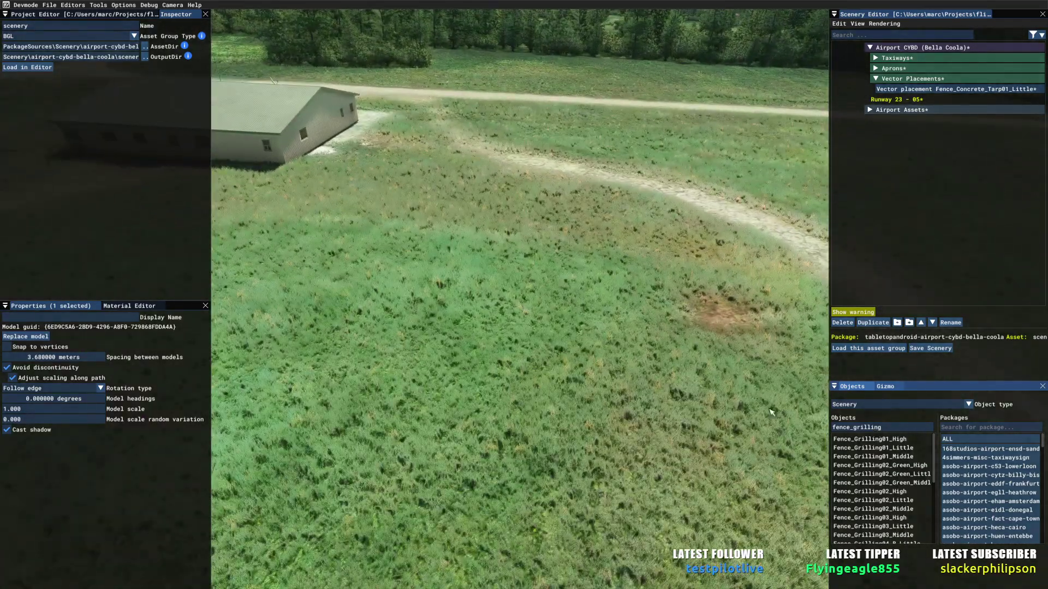
click(883, 441)
click(884, 447)
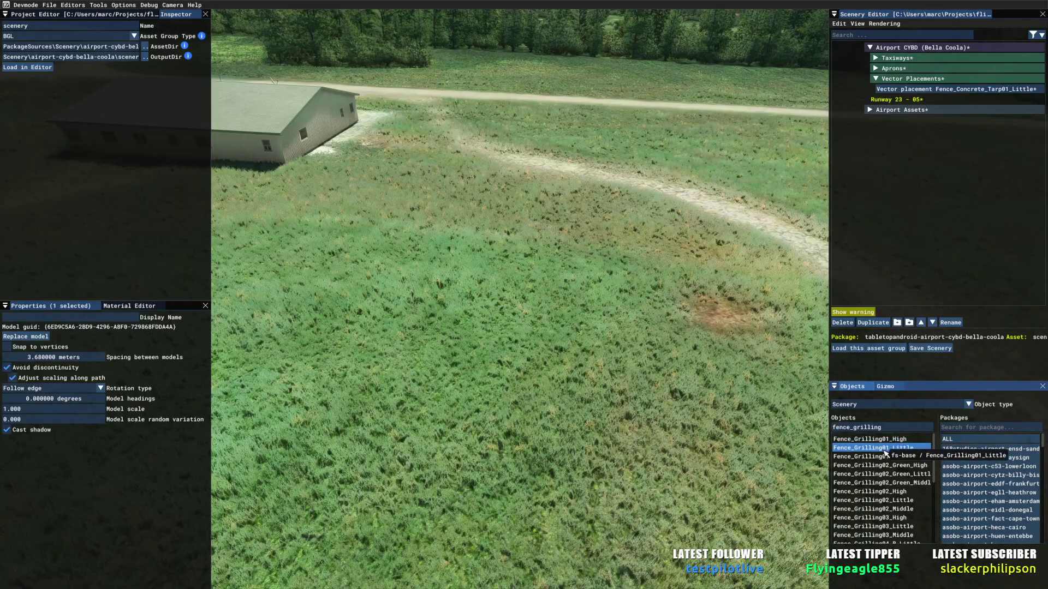
click(849, 550)
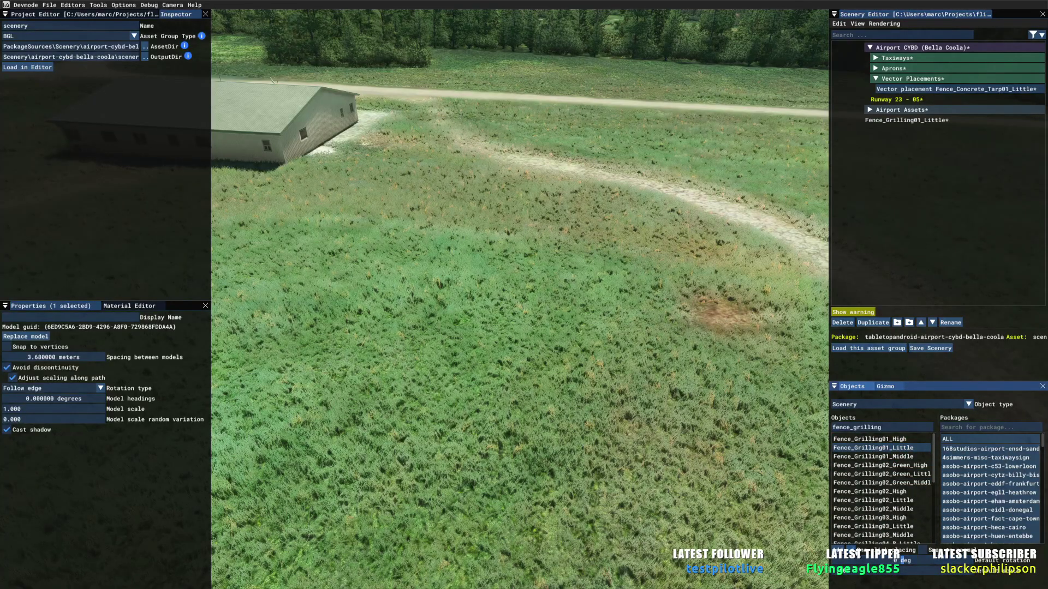
Try the Grilling03, 04_B, 04 portal and 05_B variants, settling on Fence_Grilling04_Little.
scroll(880, 515, down, 2)
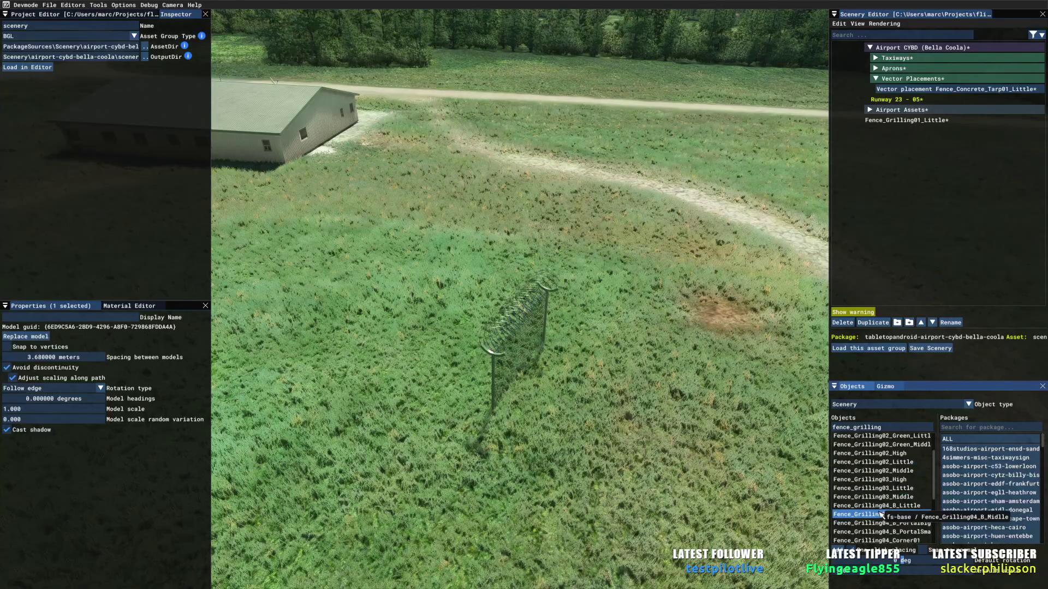
click(894, 490)
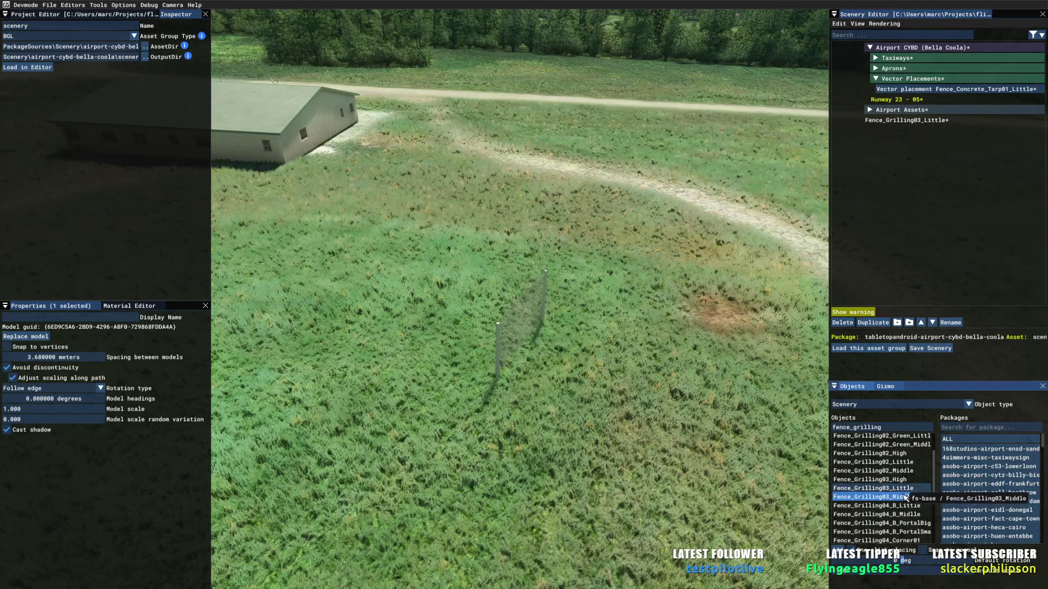
scroll(894, 487, down, 2)
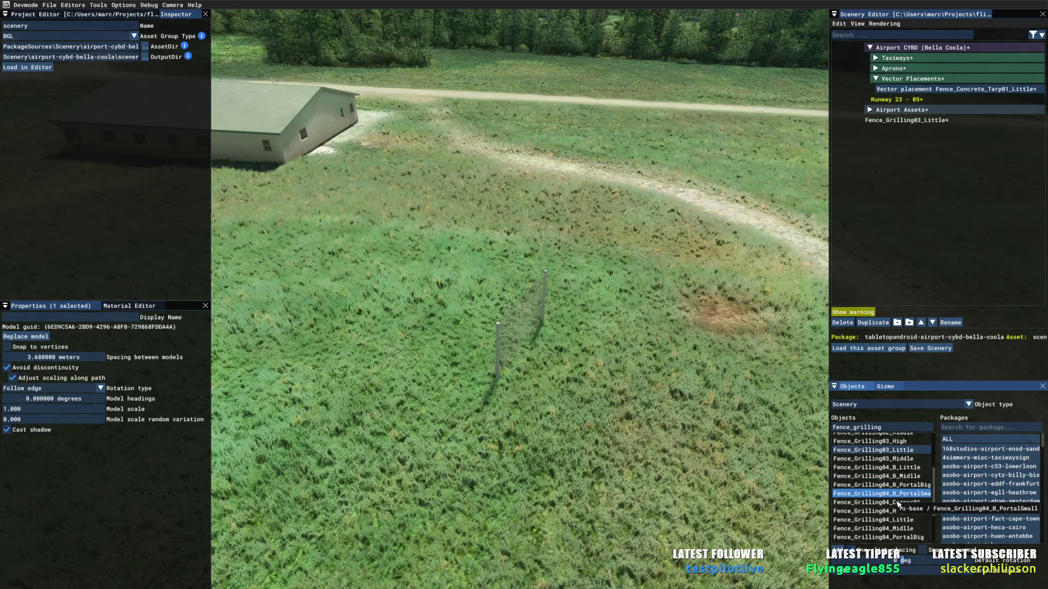
click(895, 468)
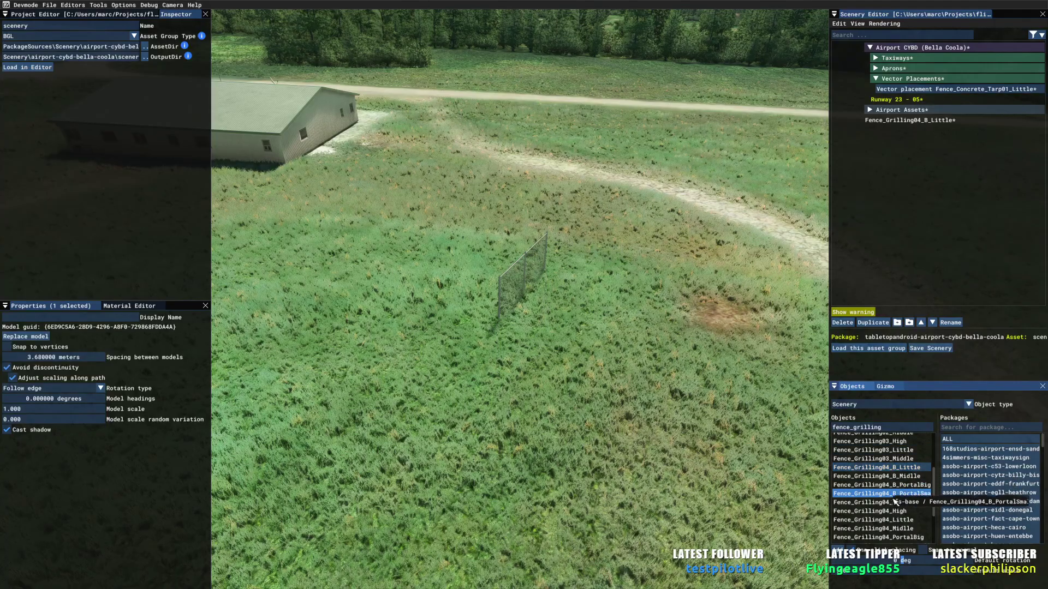
click(890, 521)
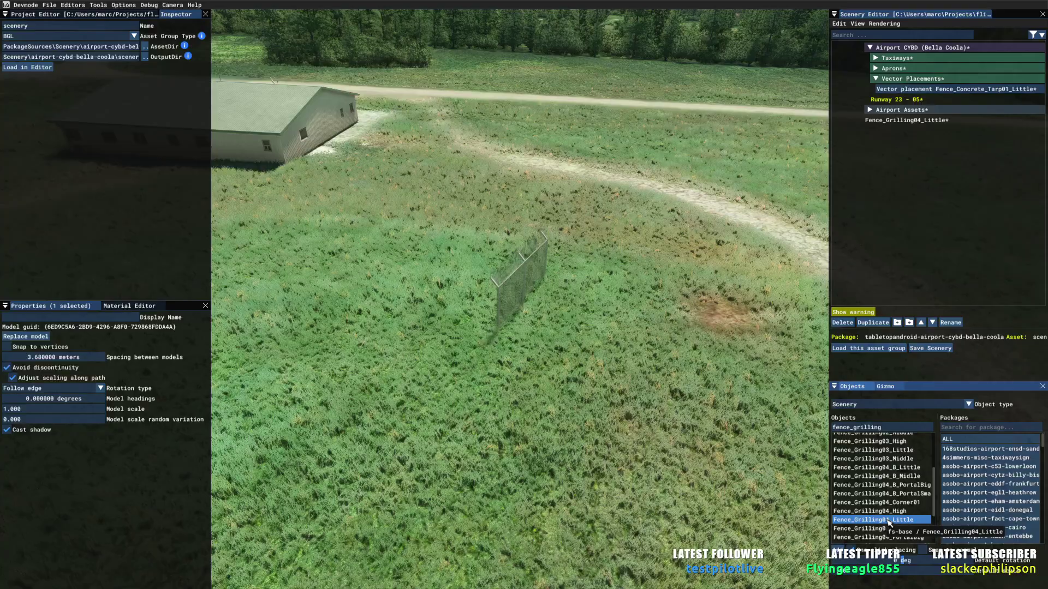
key(w)
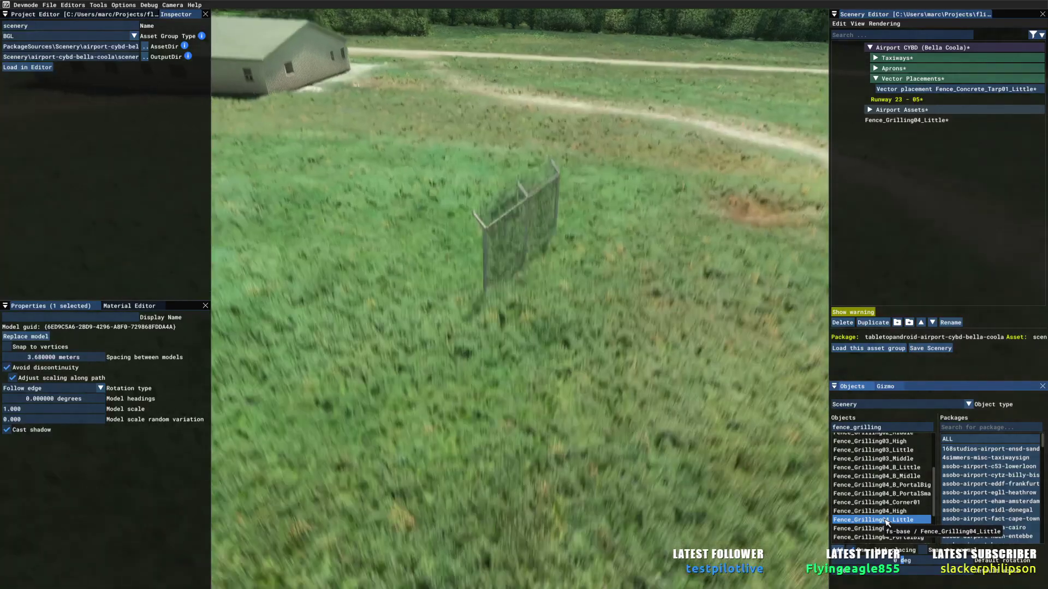
key(s)
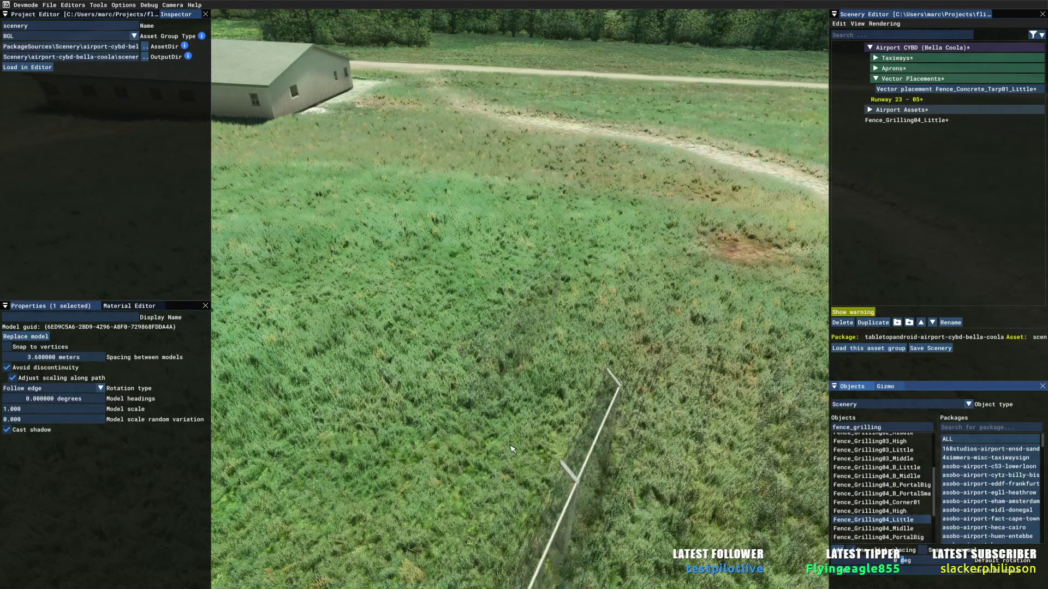
scroll(901, 522, down, 3)
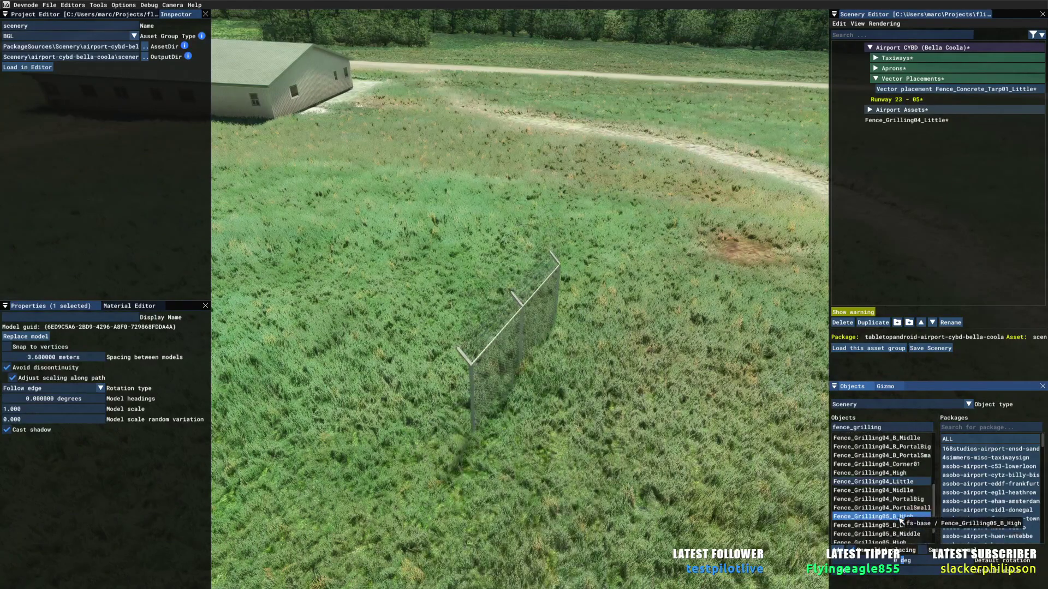
click(903, 499)
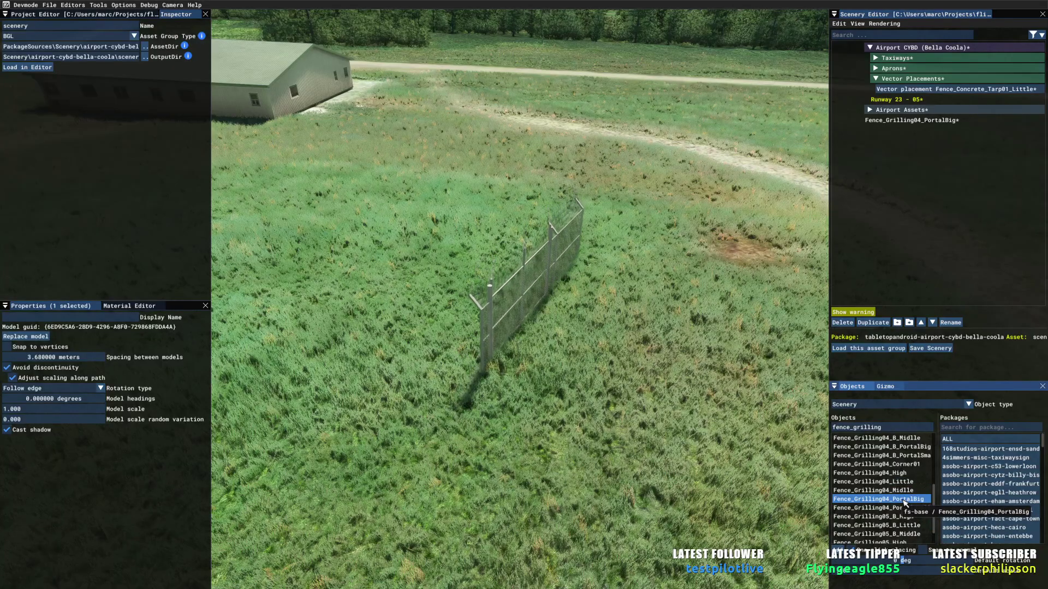
click(905, 508)
click(883, 526)
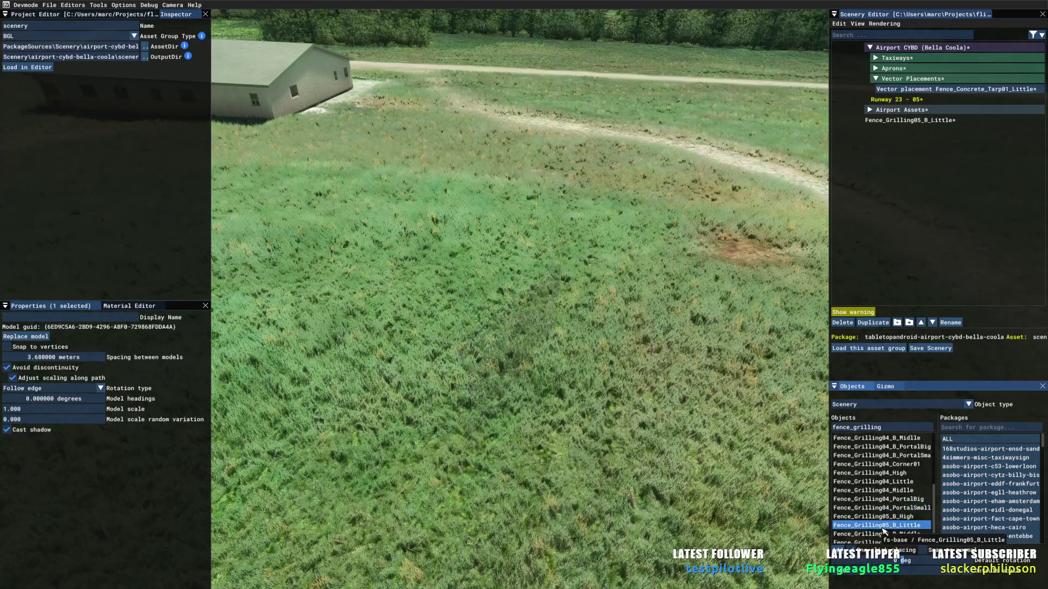
scroll(884, 530, down, 1)
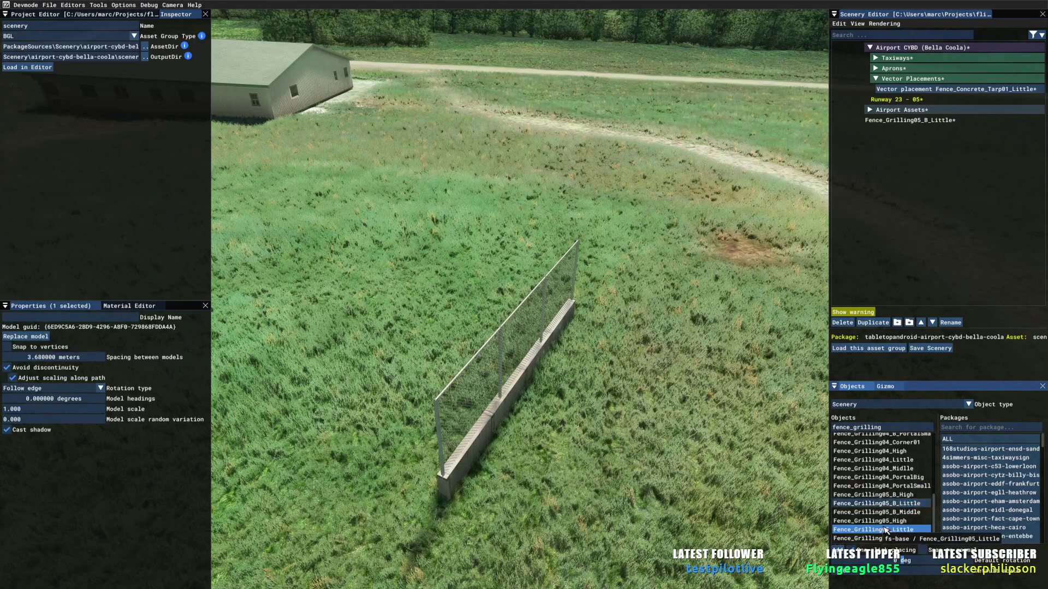
click(886, 460)
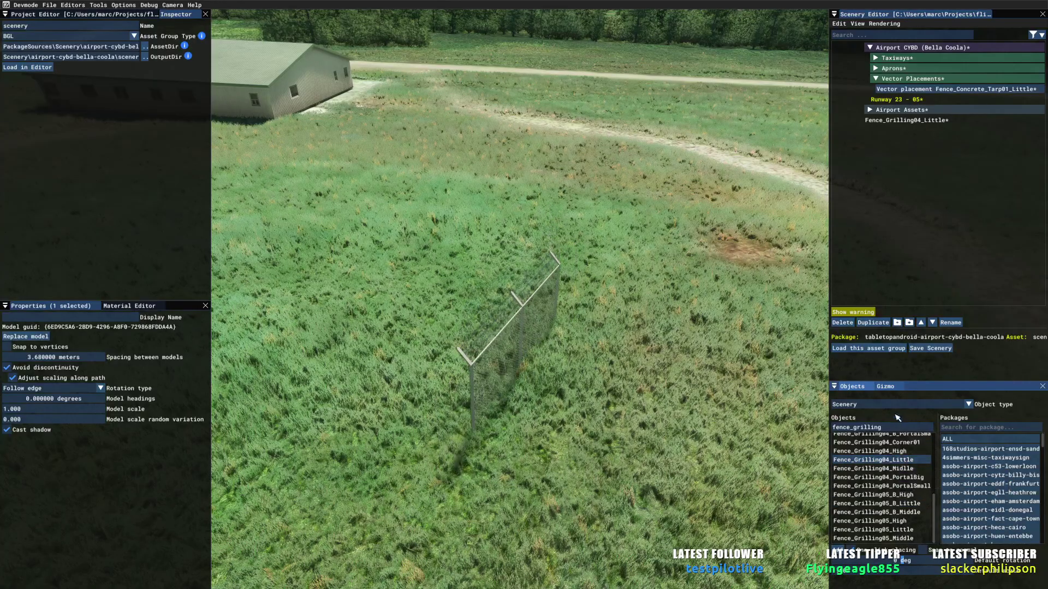
click(876, 406)
Add a Fence_Grilling04_Little vector placement via VectorPlacement search for 'fence_grilling04', single-click placement off.
click(877, 377)
click(881, 450)
click(895, 430)
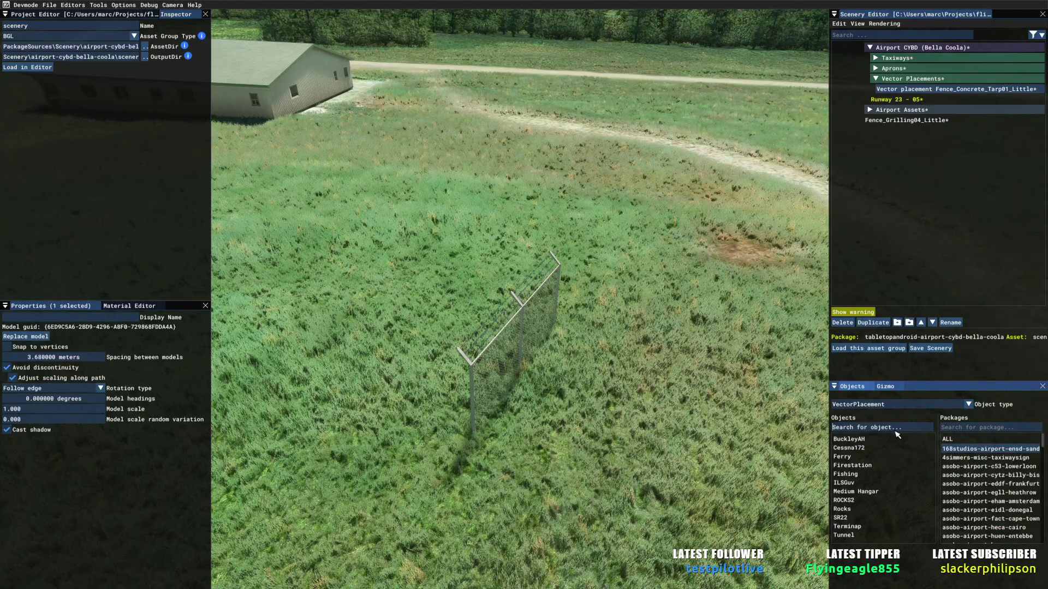
text(fence_grilling)
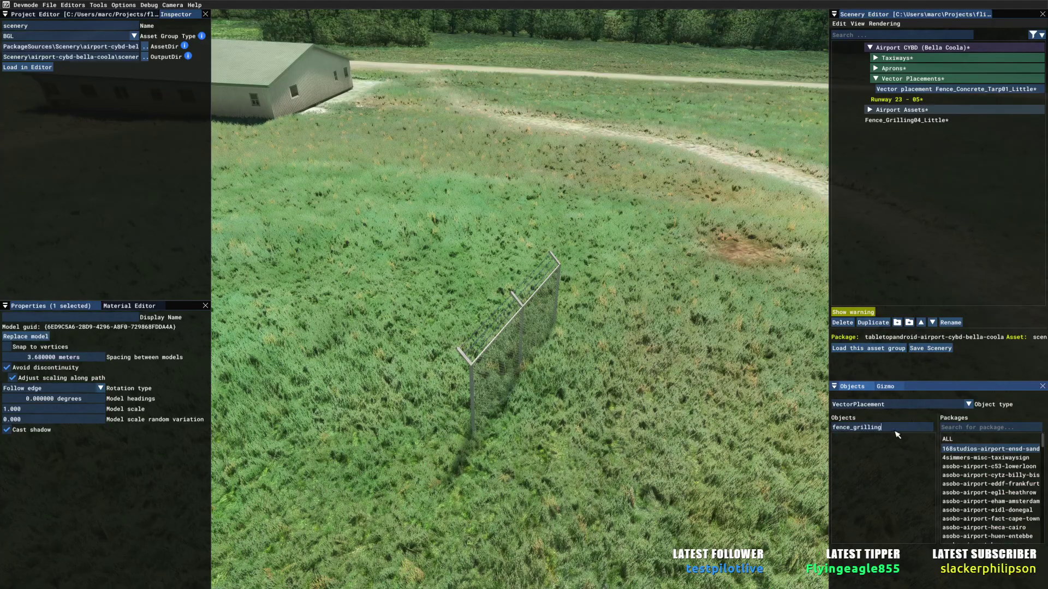
click(949, 439)
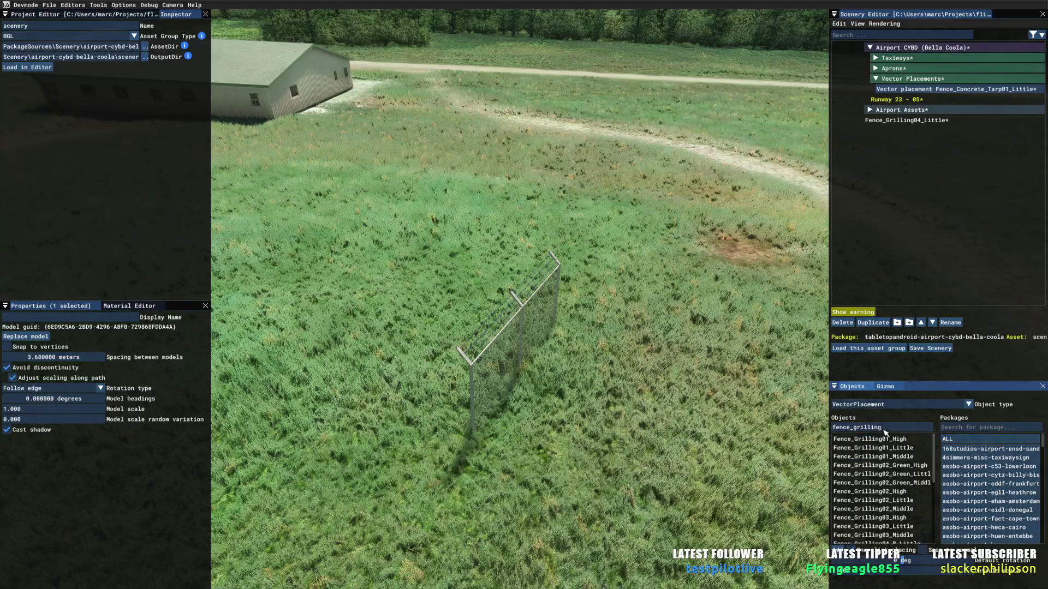
text(e_grilling04)
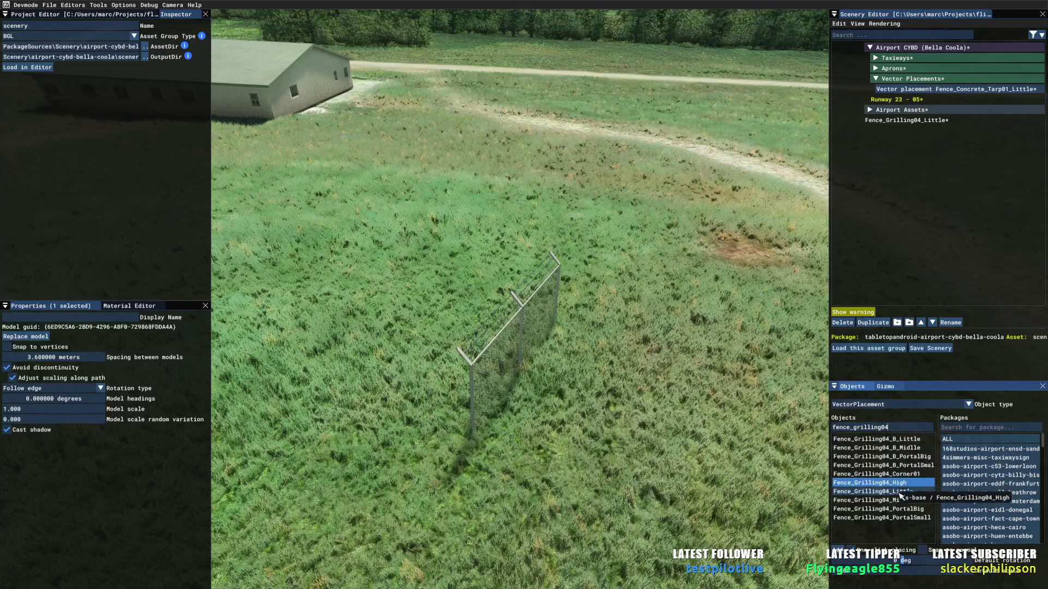
double_click(871, 494)
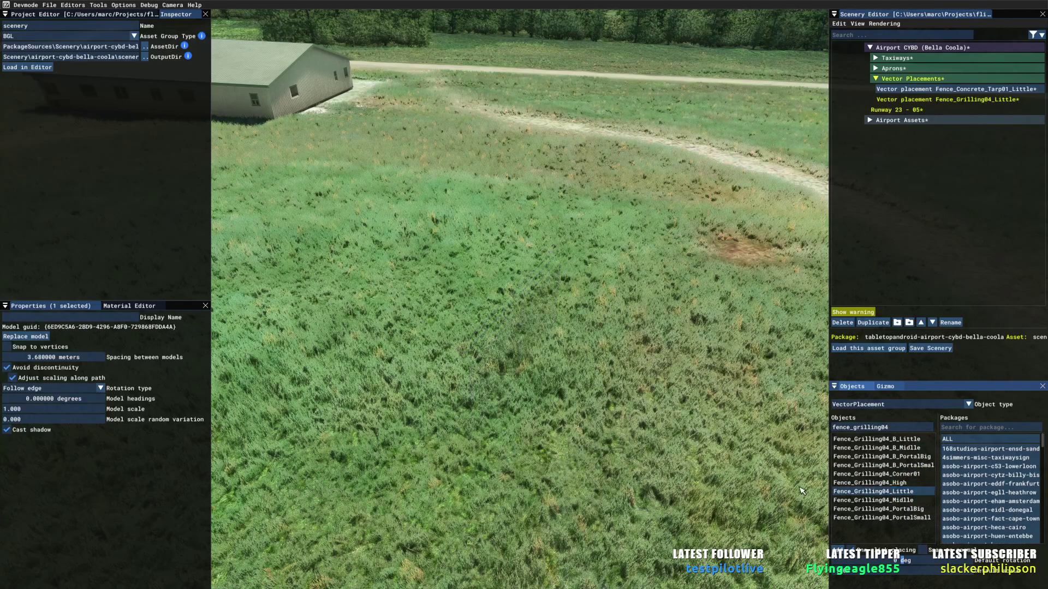
key(r)
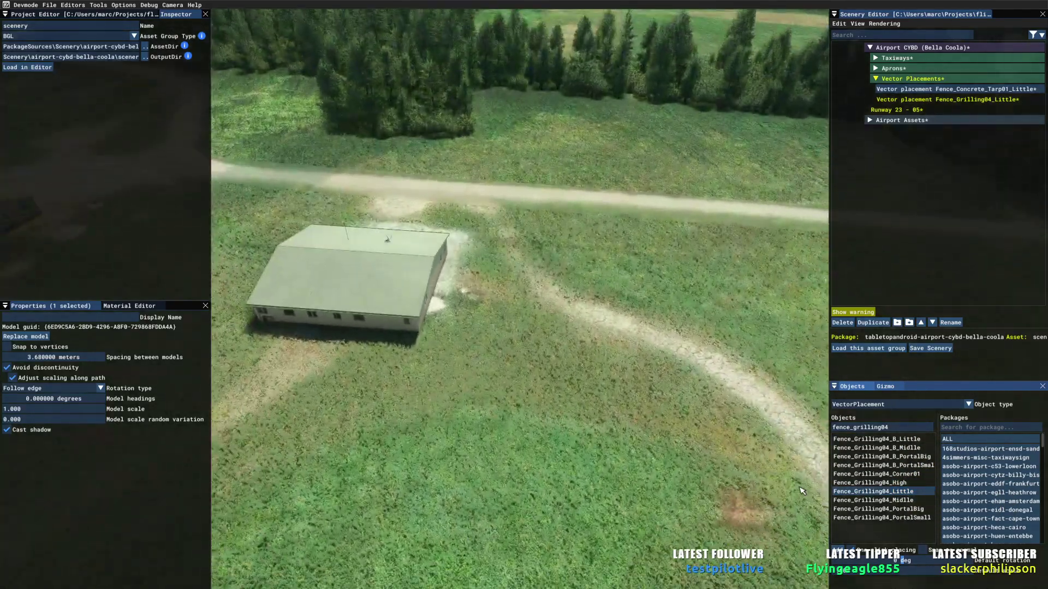
key(d)
key(s)
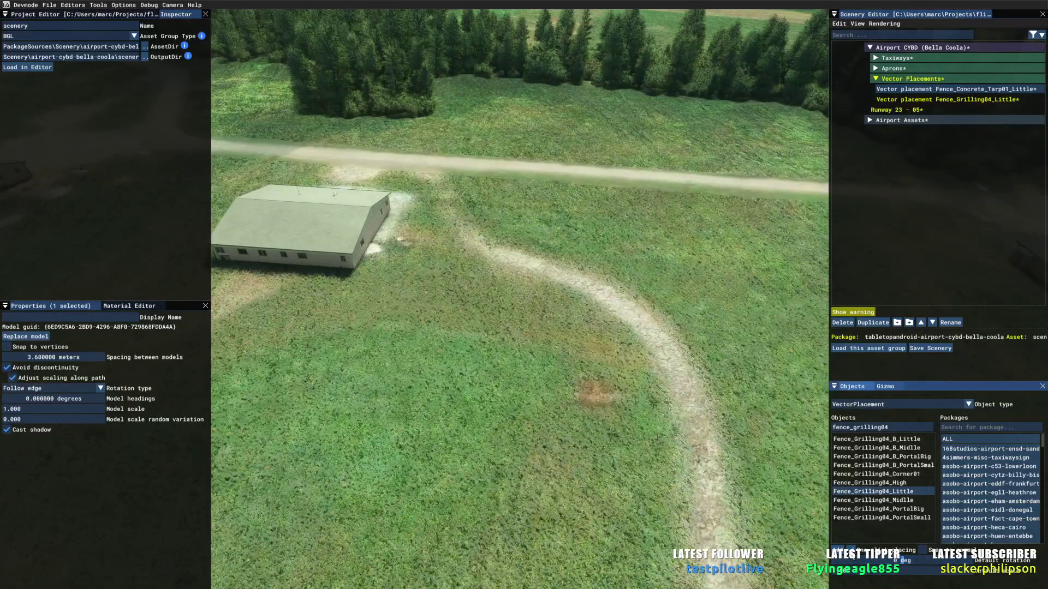
click(852, 552)
key(w)
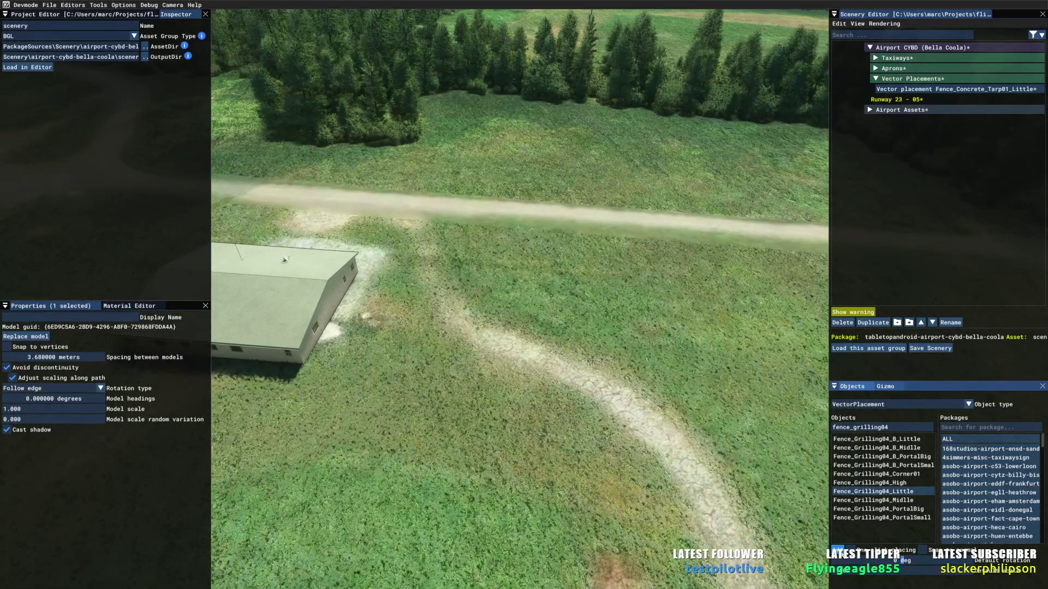
click(841, 552)
Place fence points from the hangar corner down through the field to beside the dirt track.
key(a)
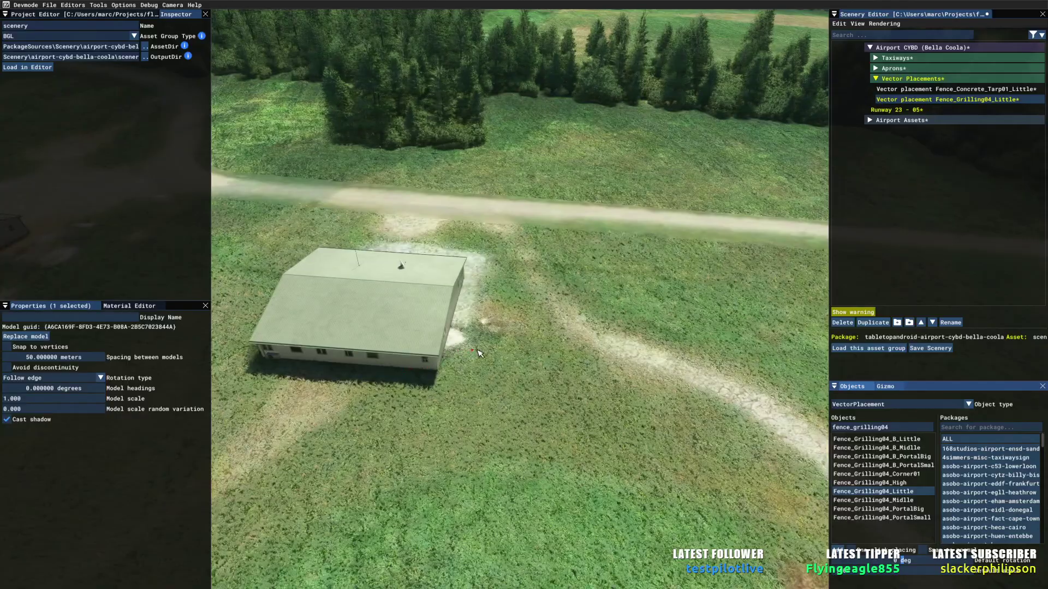
key(d)
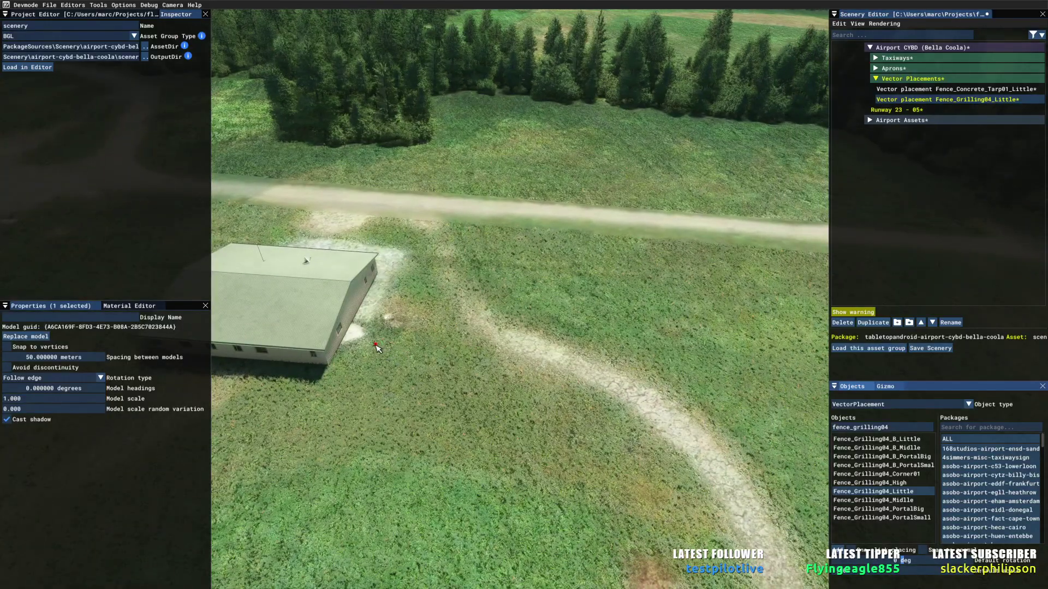
click(374, 343)
click(347, 461)
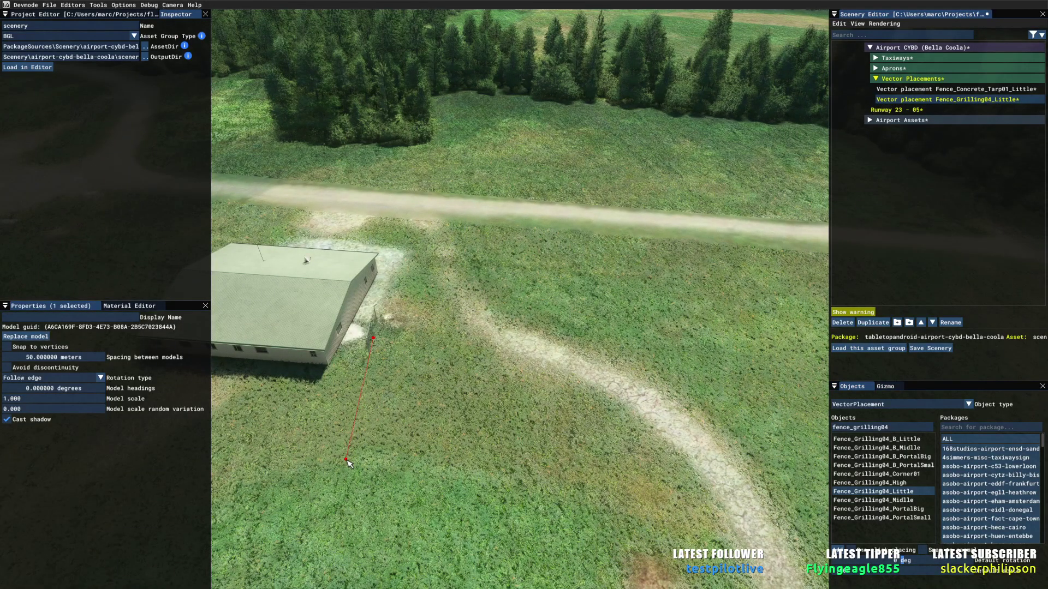
key(s)
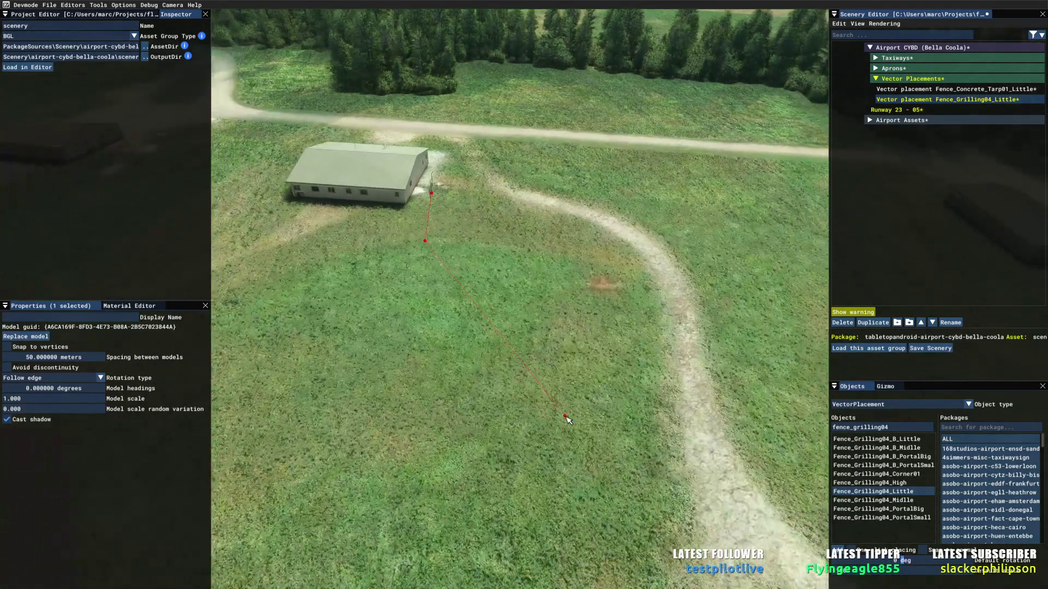
key(s)
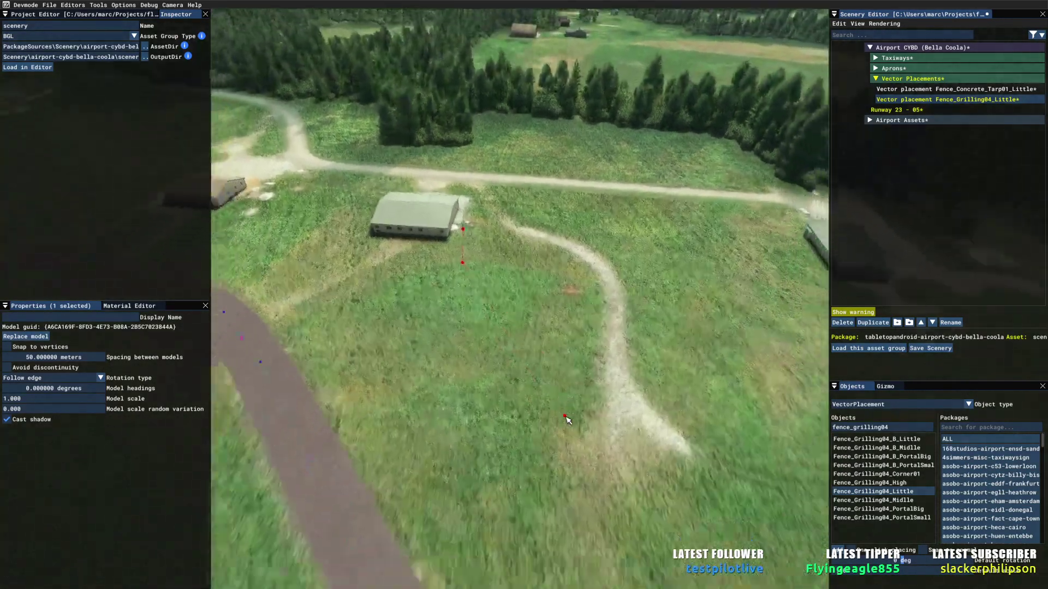
key(w)
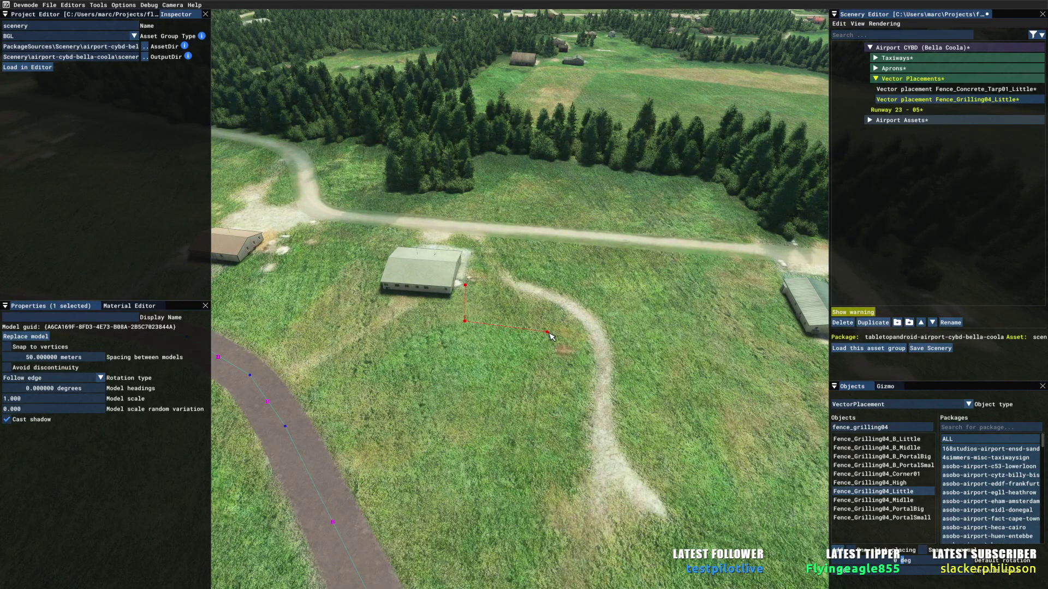
click(530, 446)
key(s)
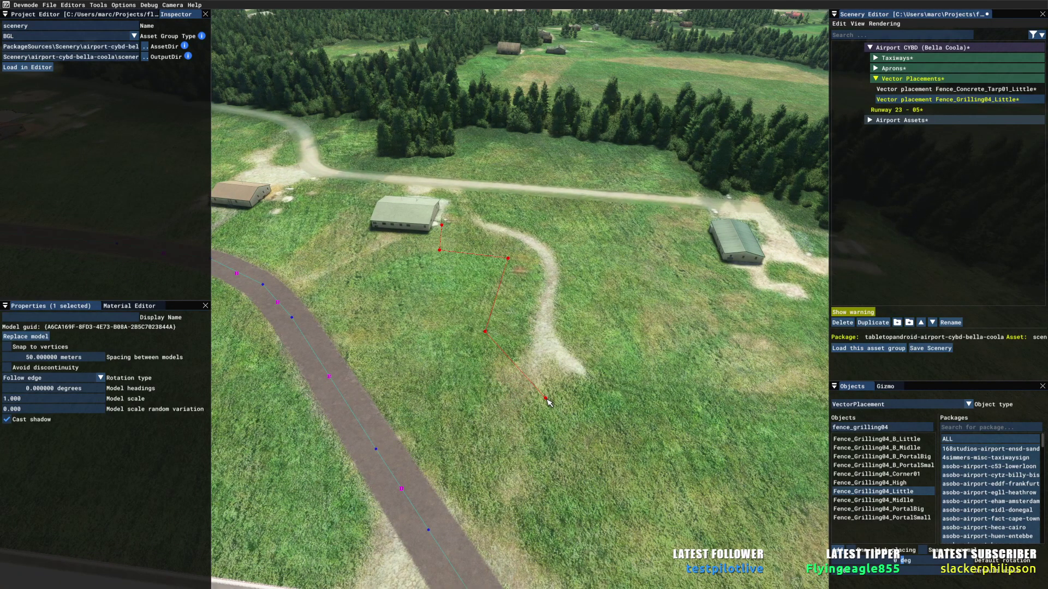
drag(548, 403, 554, 394)
click(553, 392)
key(a)
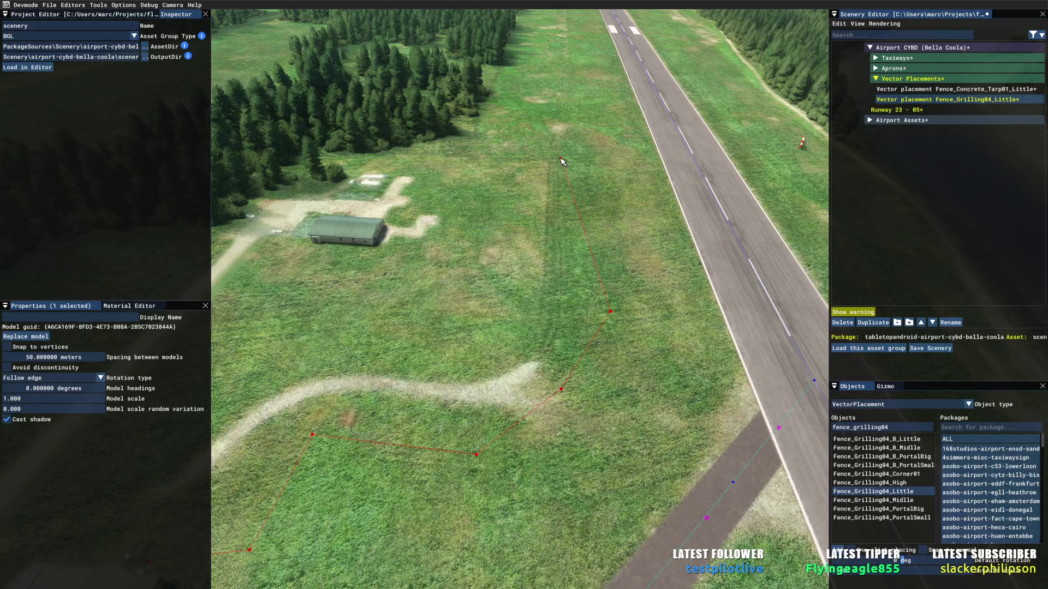
Add fence points farther along the strip and beyond the runway end.
key(w)
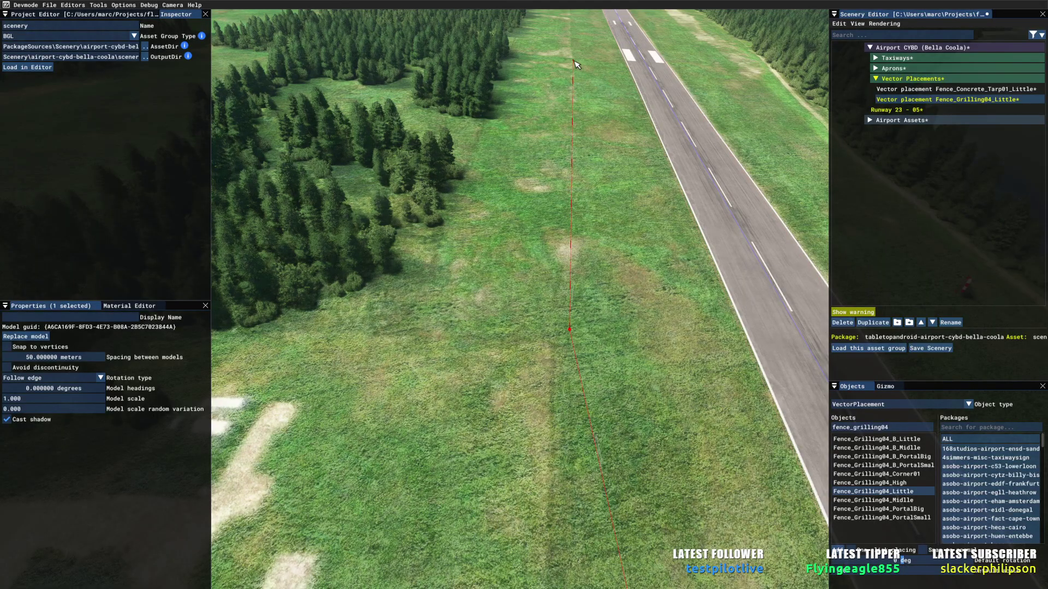
click(574, 60)
key(w)
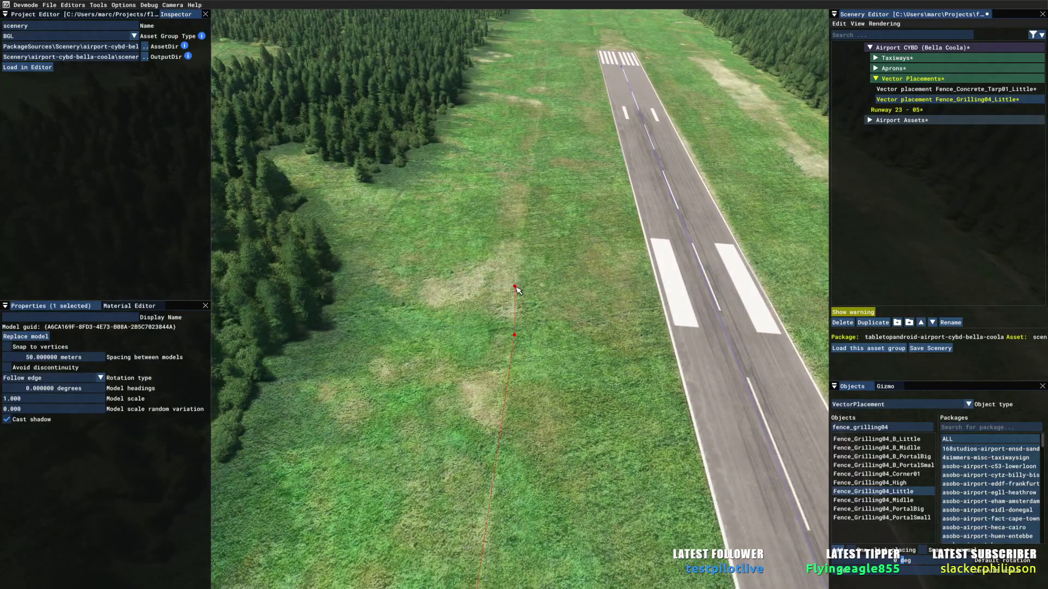
key(w)
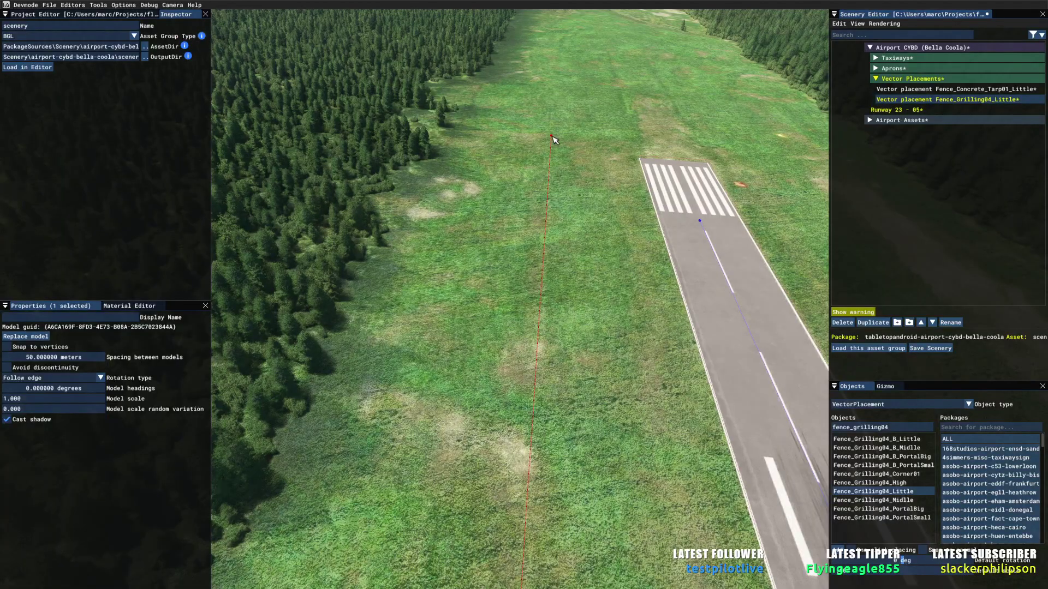
key(w)
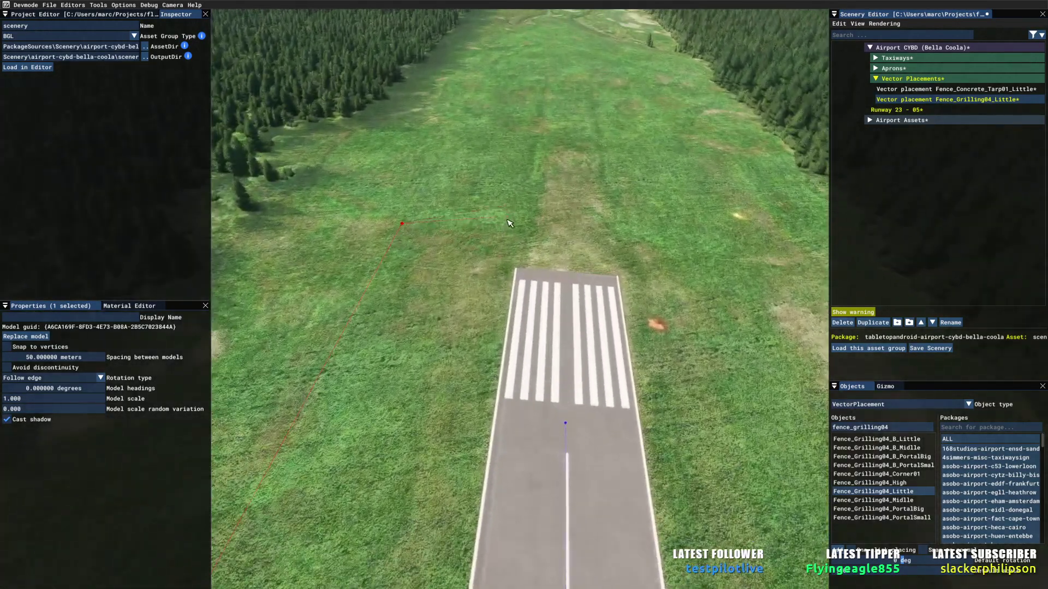
key(w)
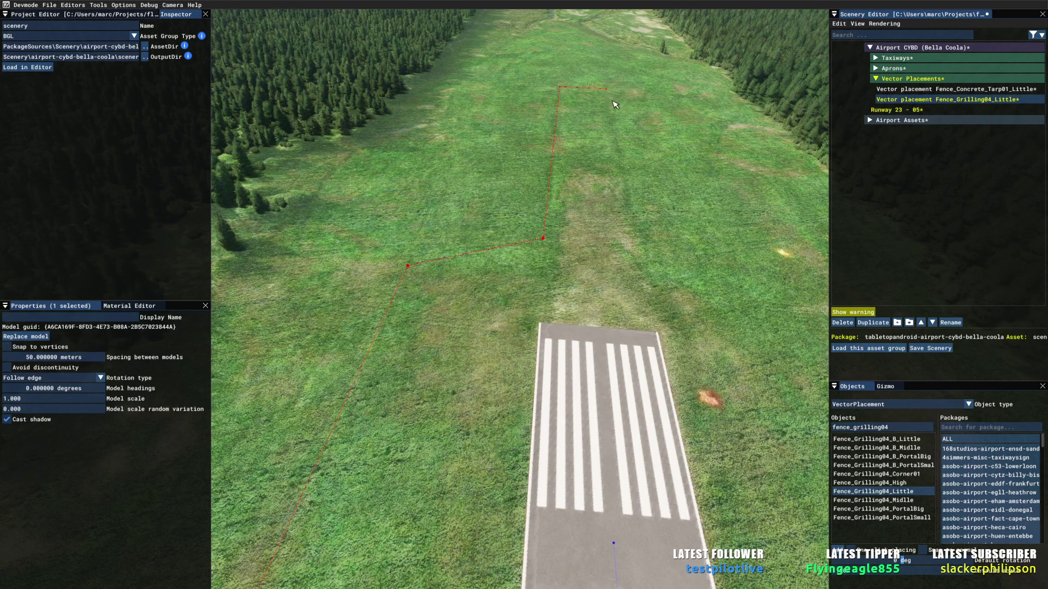
click(632, 224)
Fly the camera along the grass strip to check the new chain-link fence outline.
scroll(644, 270, down, 2)
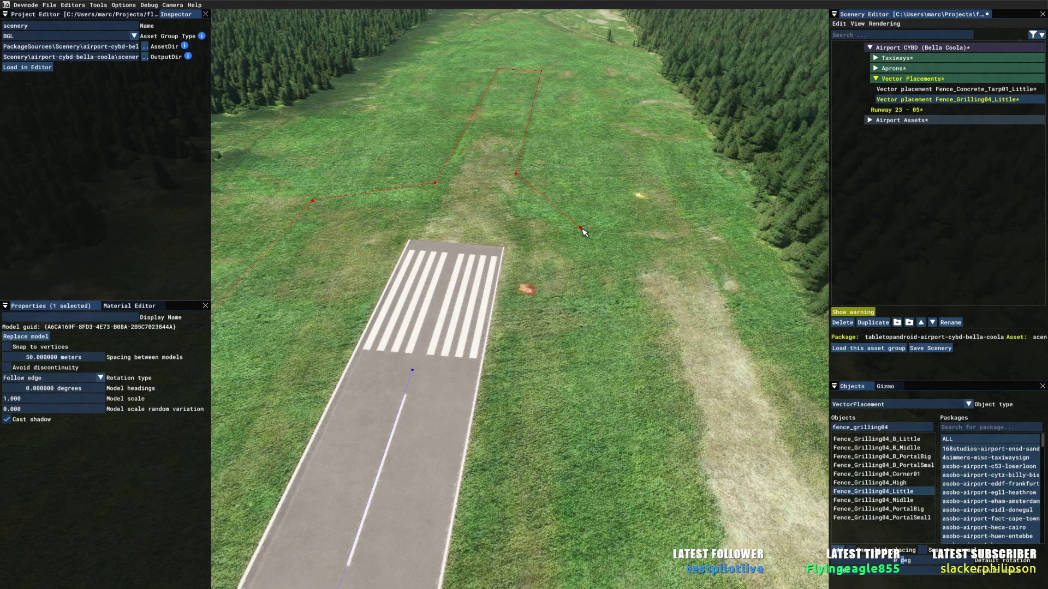
key(d)
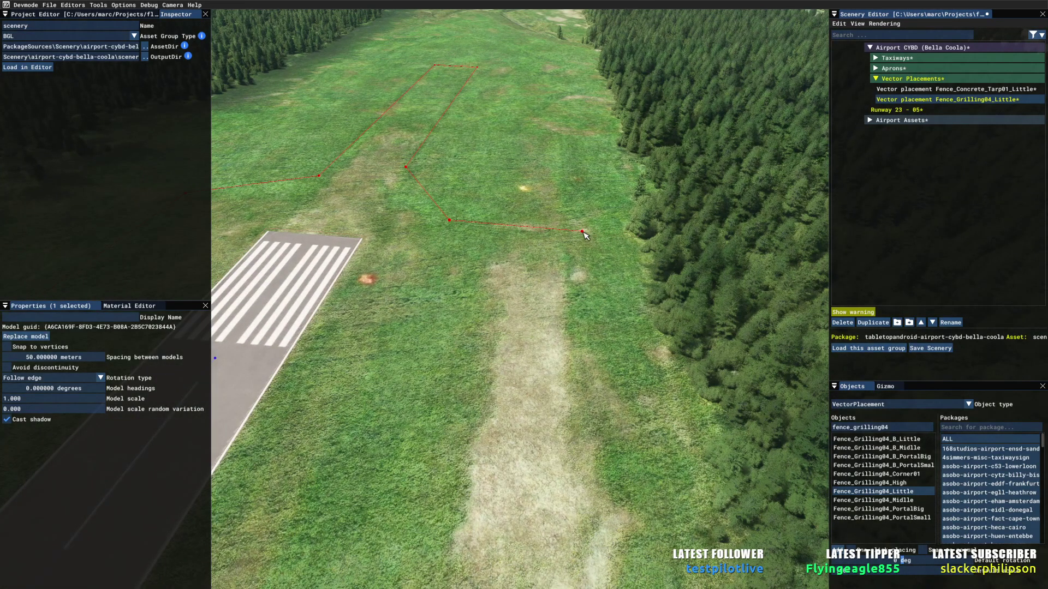
key(a)
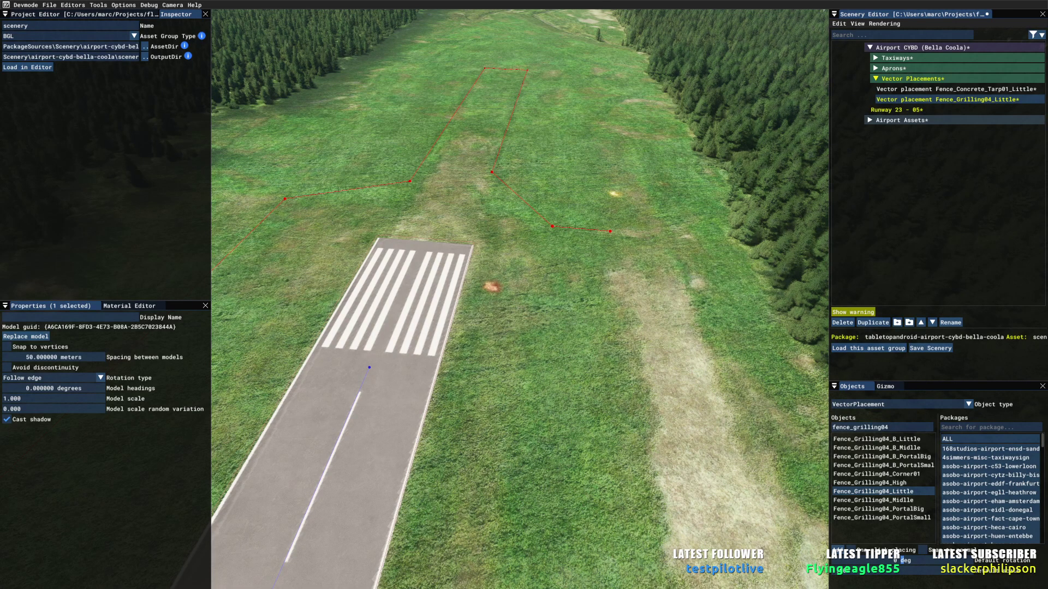
key(s)
key(a)
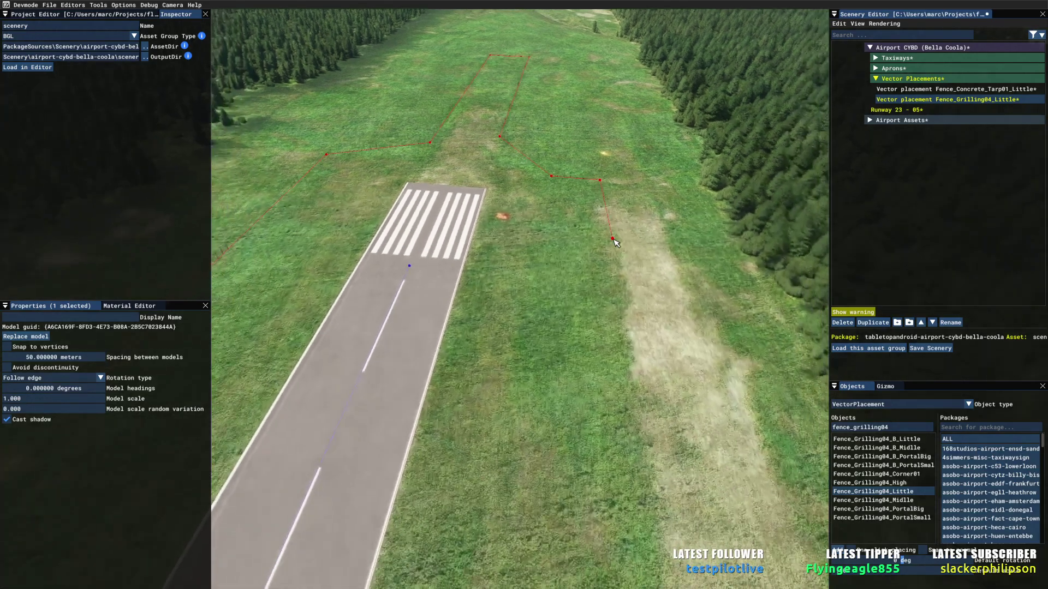
key(d)
key(d)
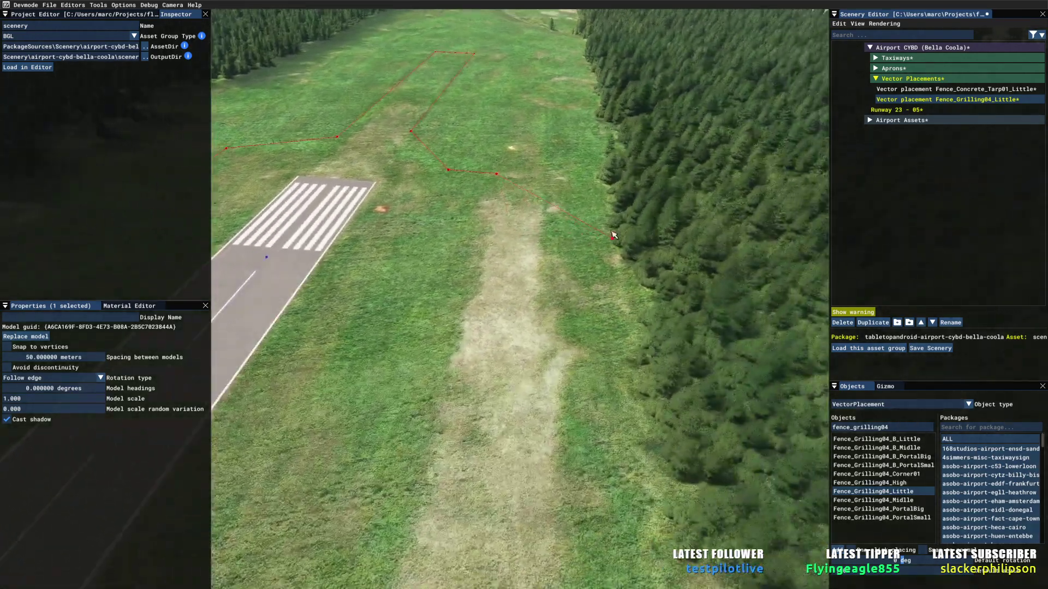
key(w)
key(w)
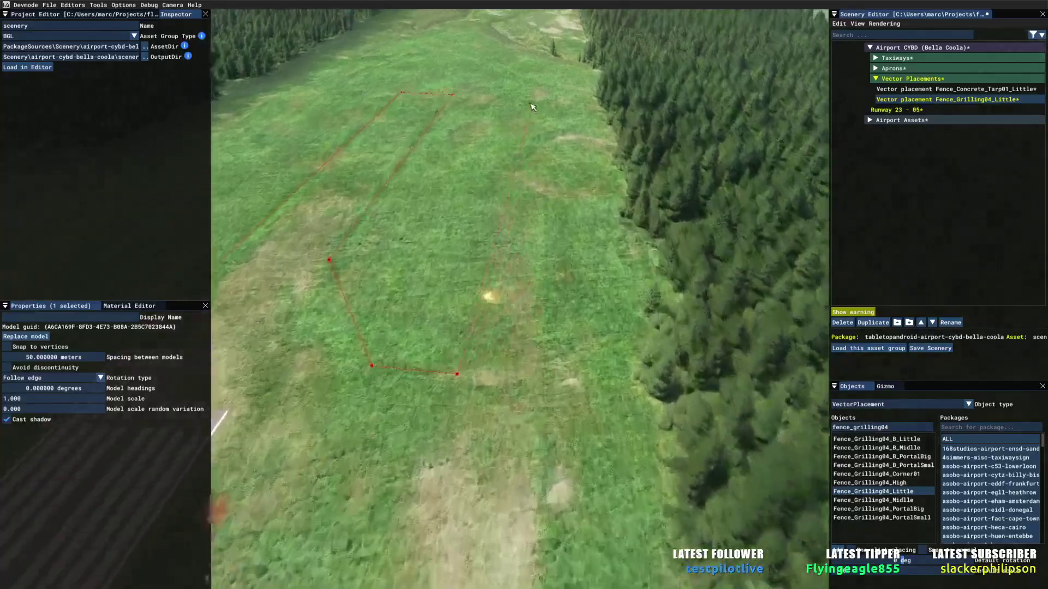
key(s)
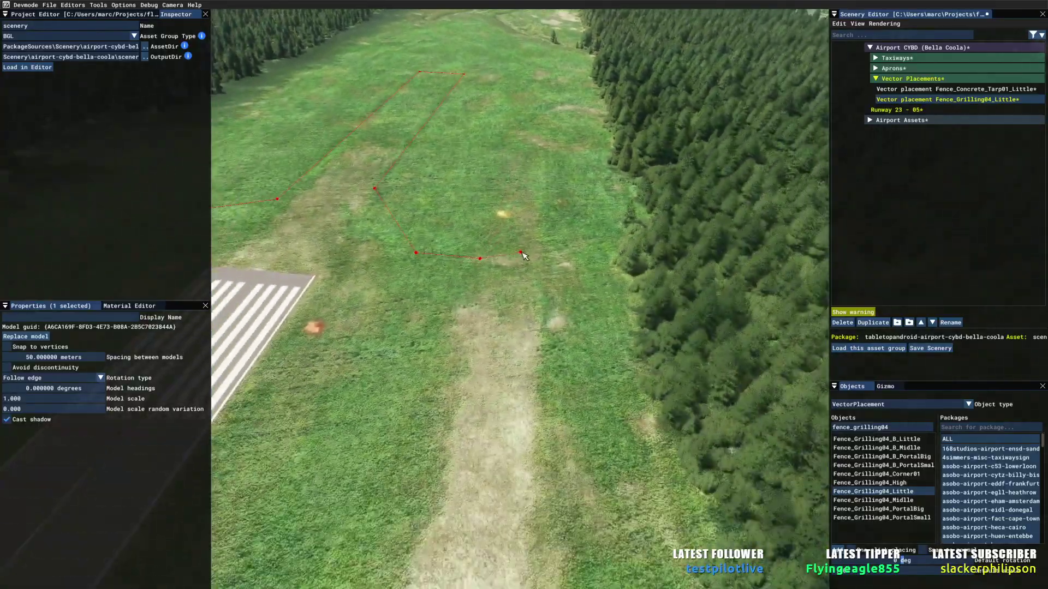
key(w)
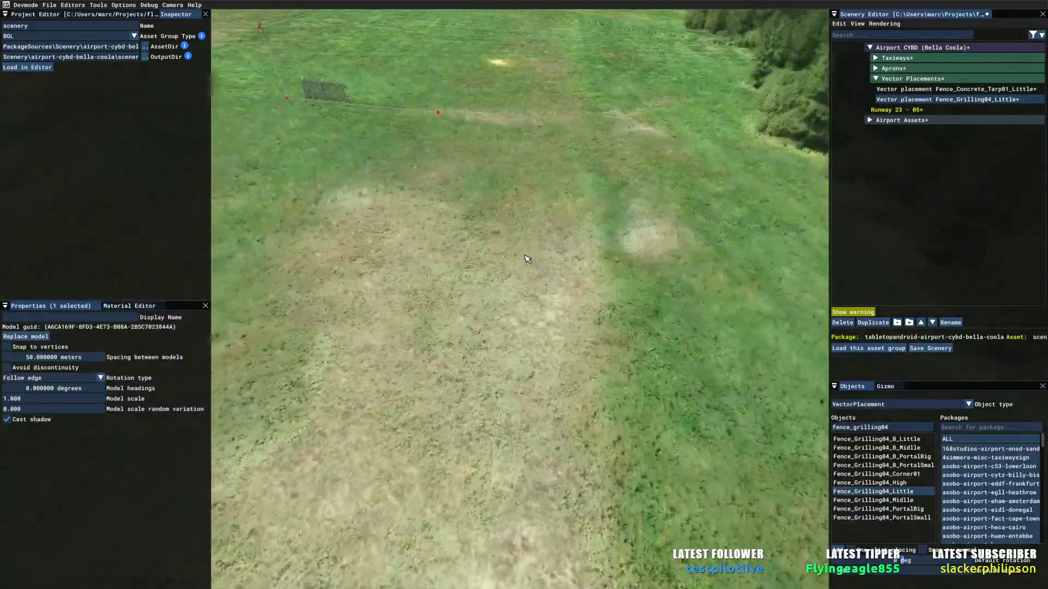
key(w)
right_drag(527, 259, 540, 245)
Save the scenery and turn on Avoid discontinuity for the chain-link fence.
key(s)
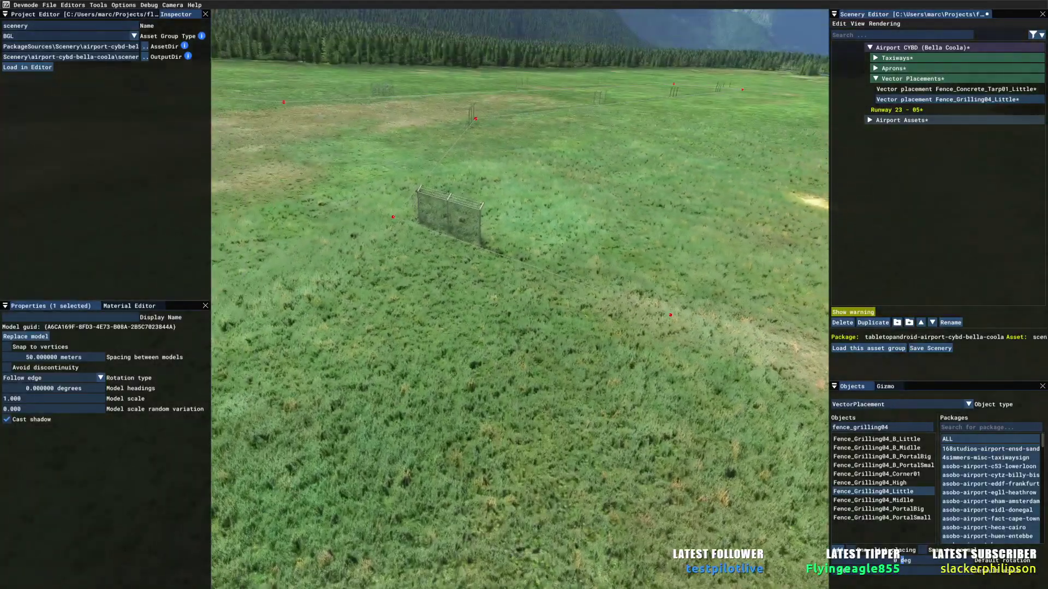
key(ctrl+s)
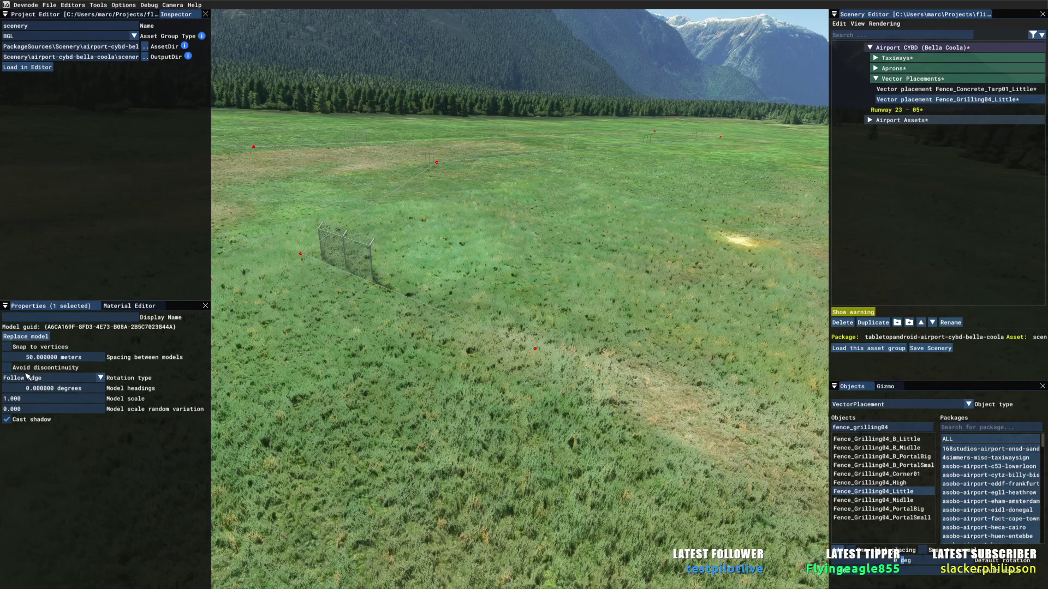
click(42, 369)
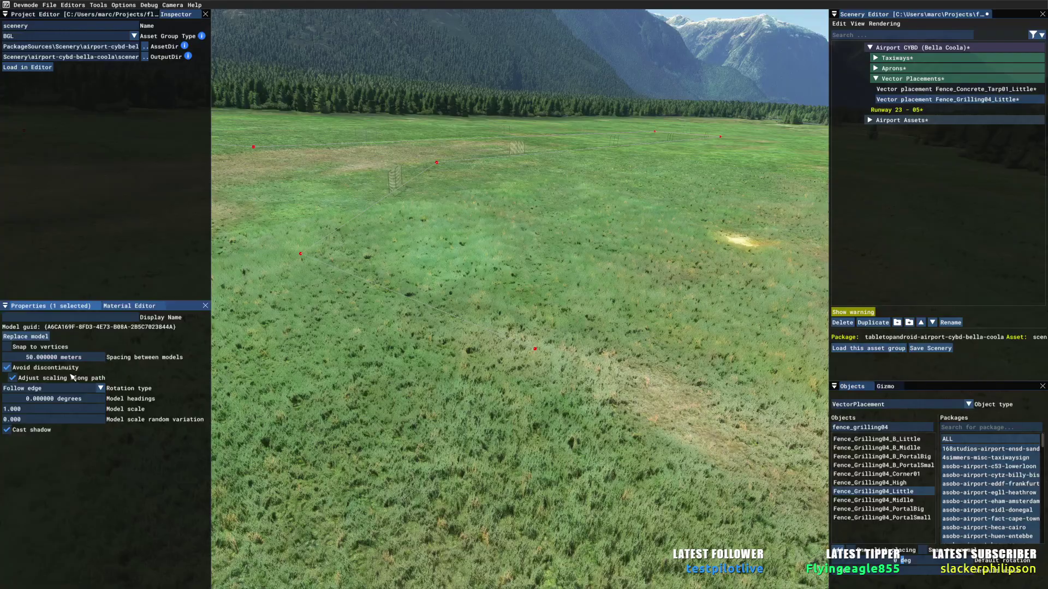
Set Spacing between models to 5, then start re-entering it as 5.5.
double_click(94, 357)
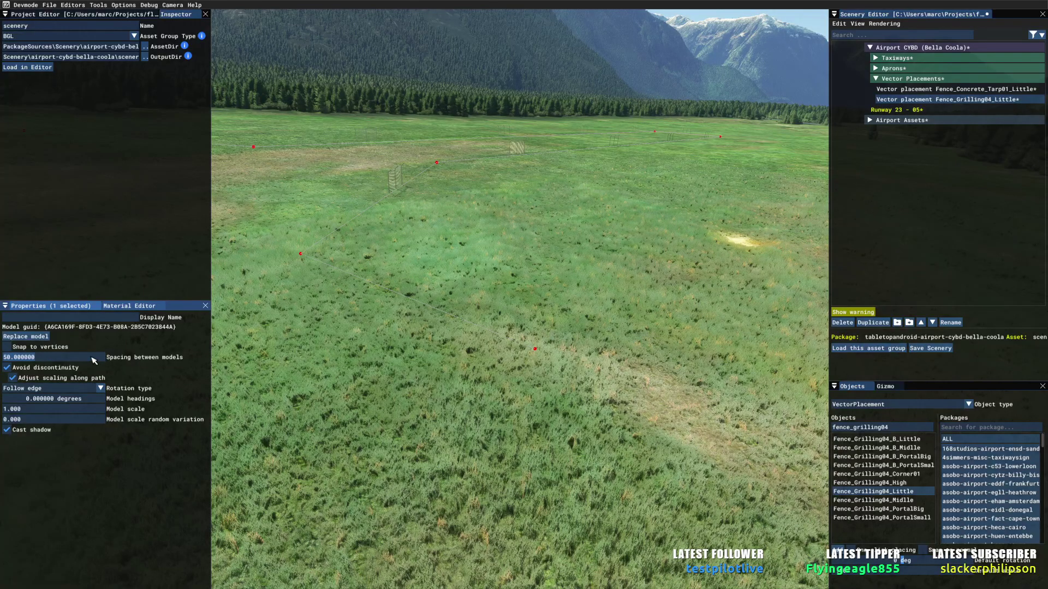
text(5)
key(Return)
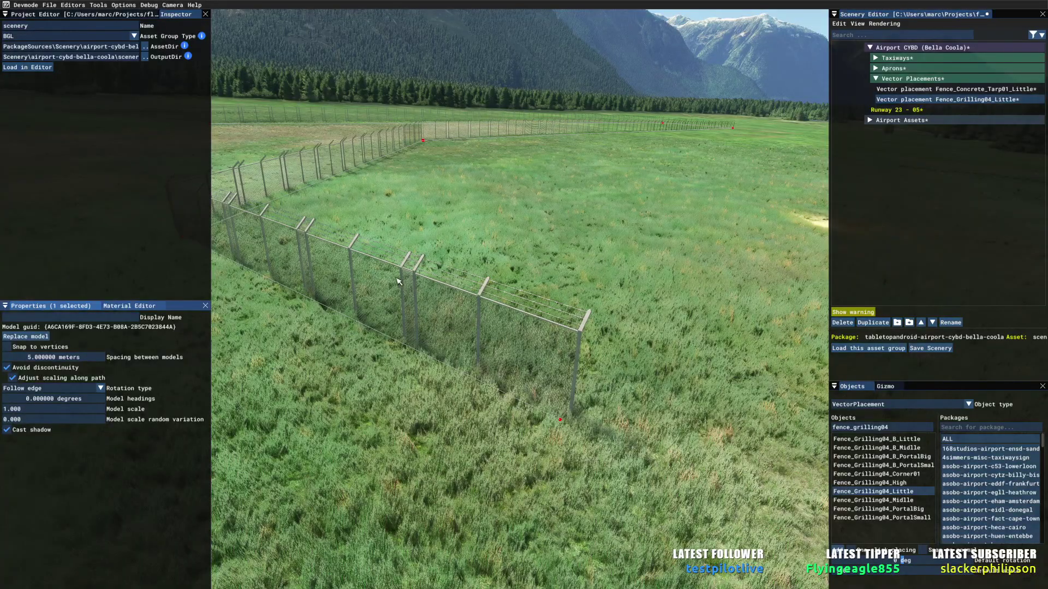
double_click(100, 360)
text(5.5)
Apply 5.5 m model spacing to the Fence_Grilling04_Little fence and rise to an overview of it.
key(Return)
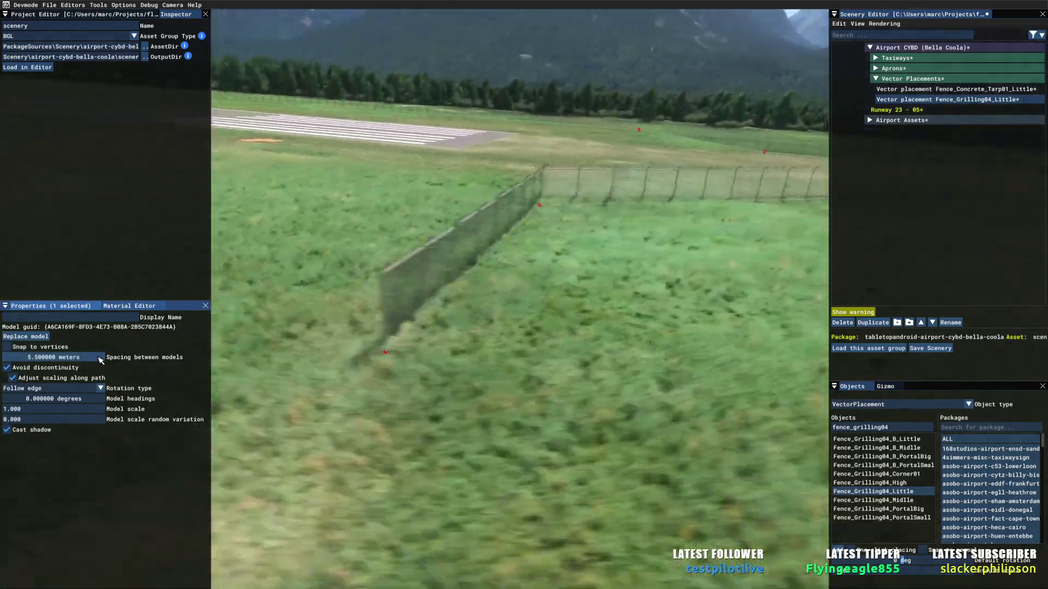
key(w)
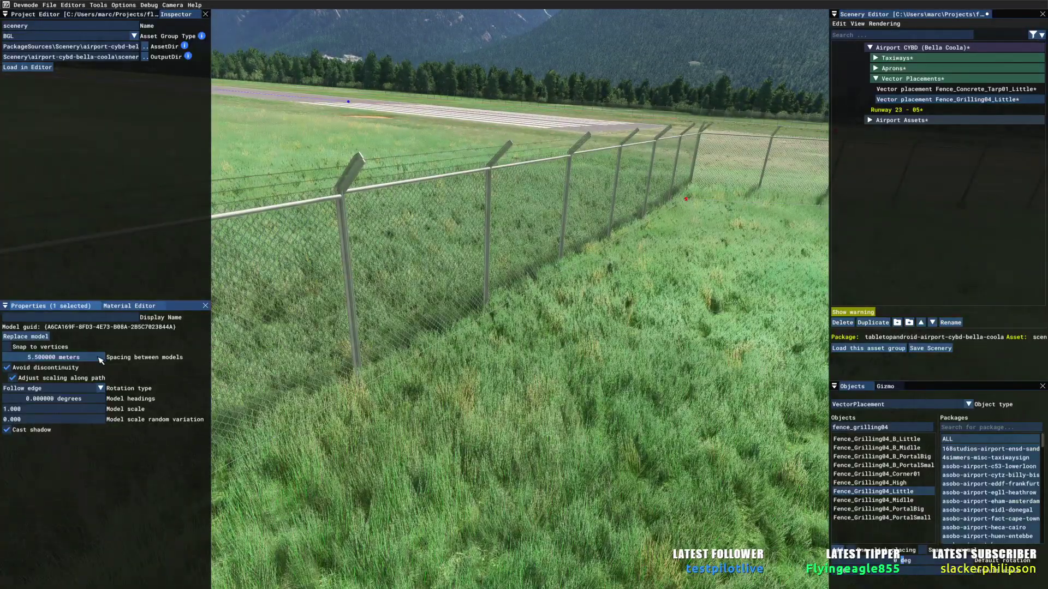
key(s)
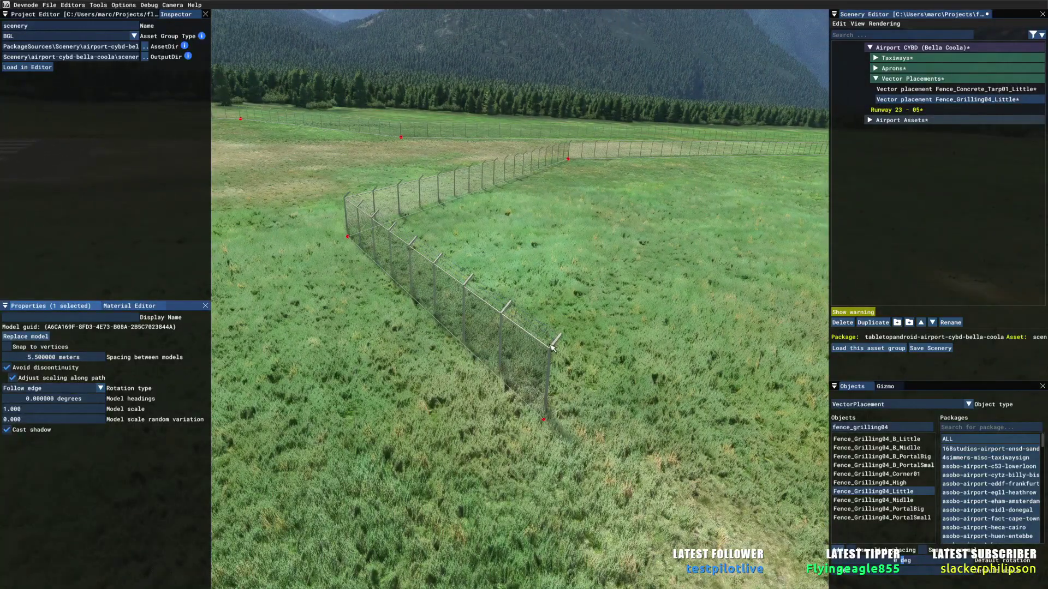
key(s)
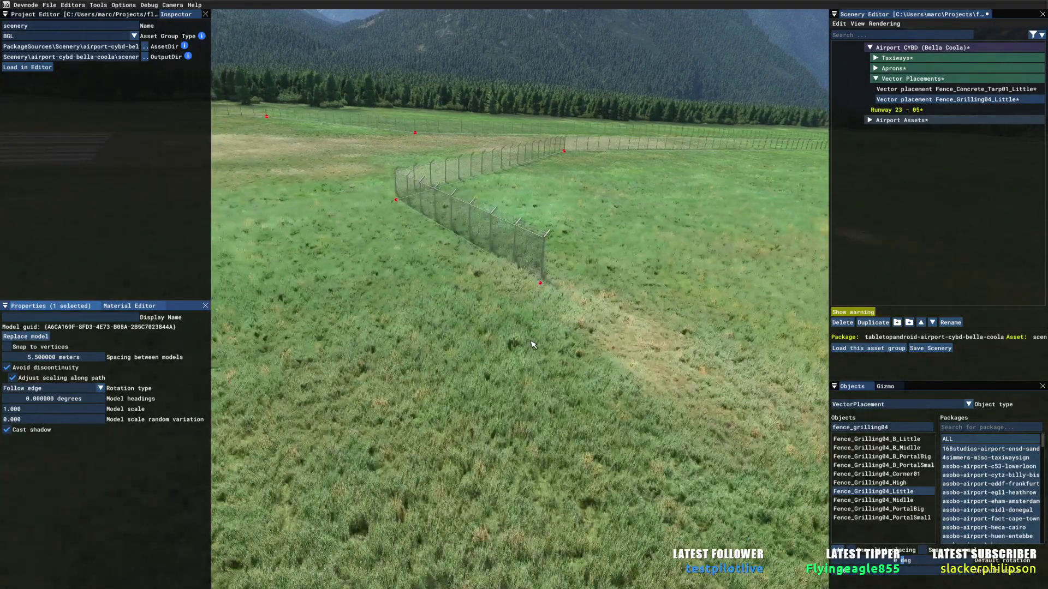
key(s)
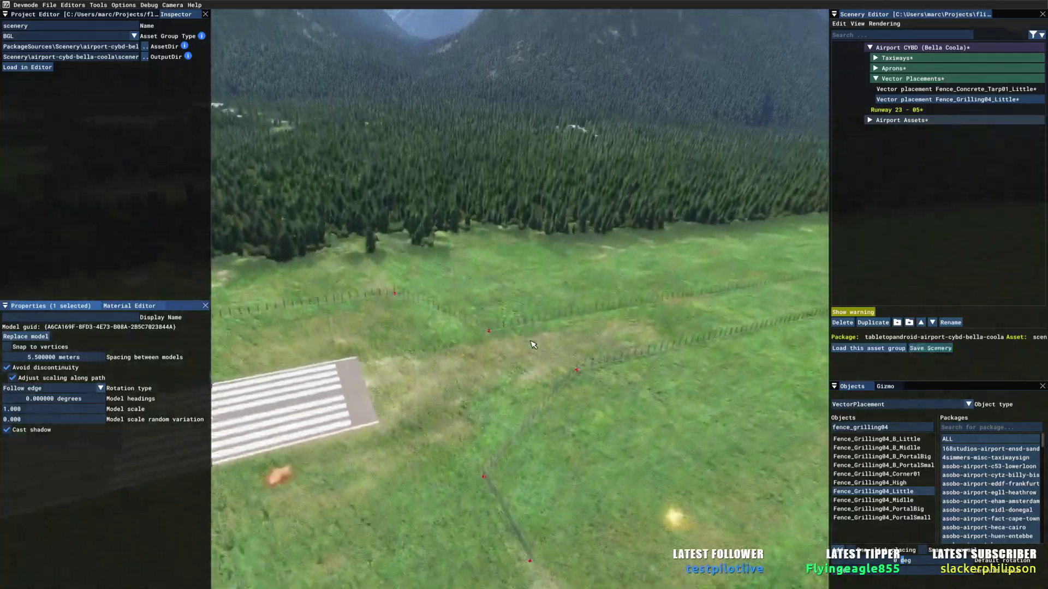
Fly the camera along the fence beside the runway toward the taxiway and buildings to inspect it.
key(w)
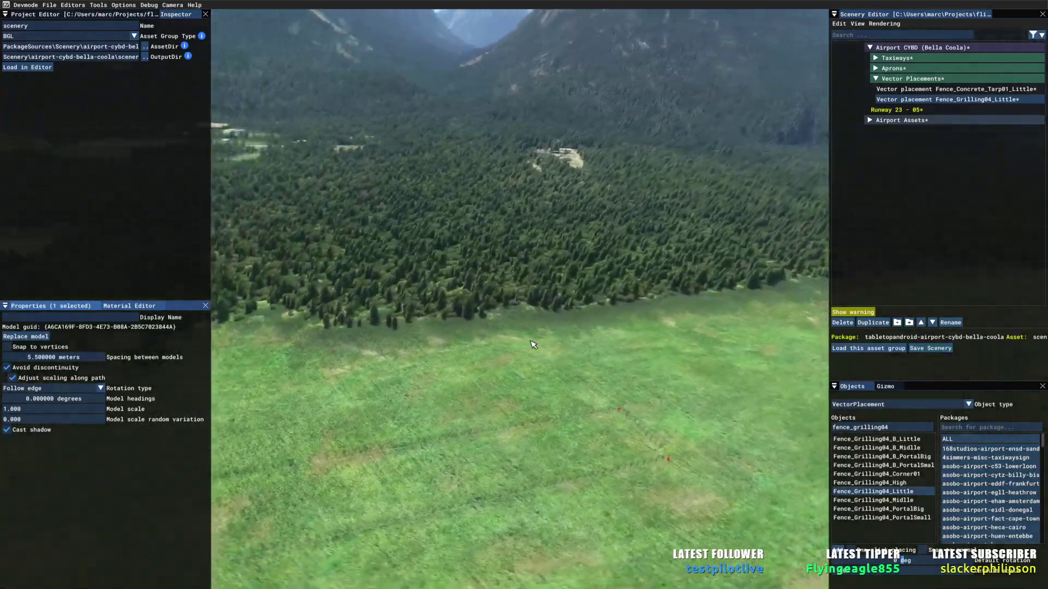
key(KP_4)
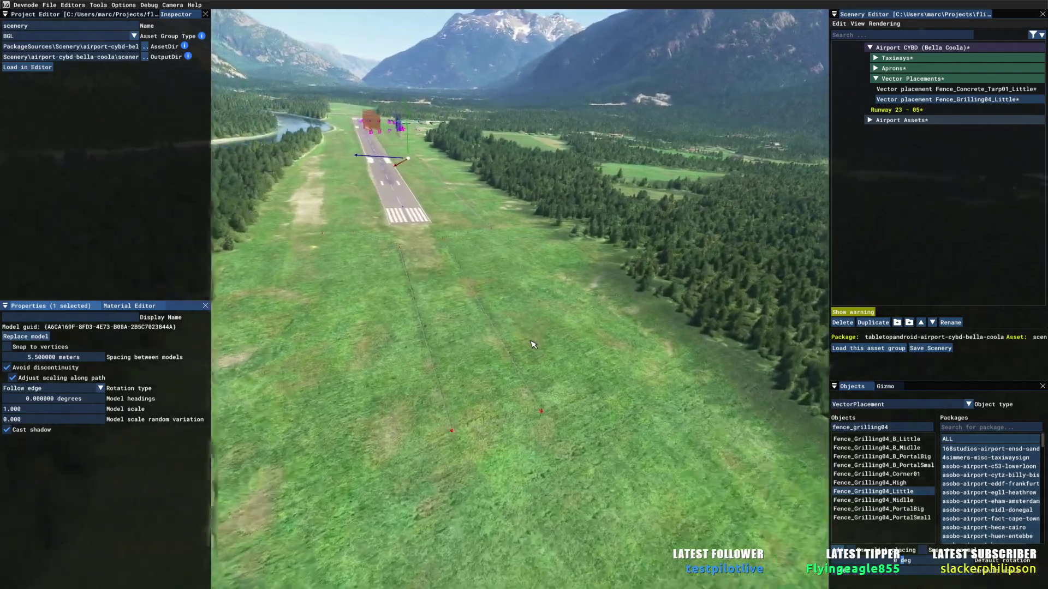
key(s)
key(d)
key(KP_4)
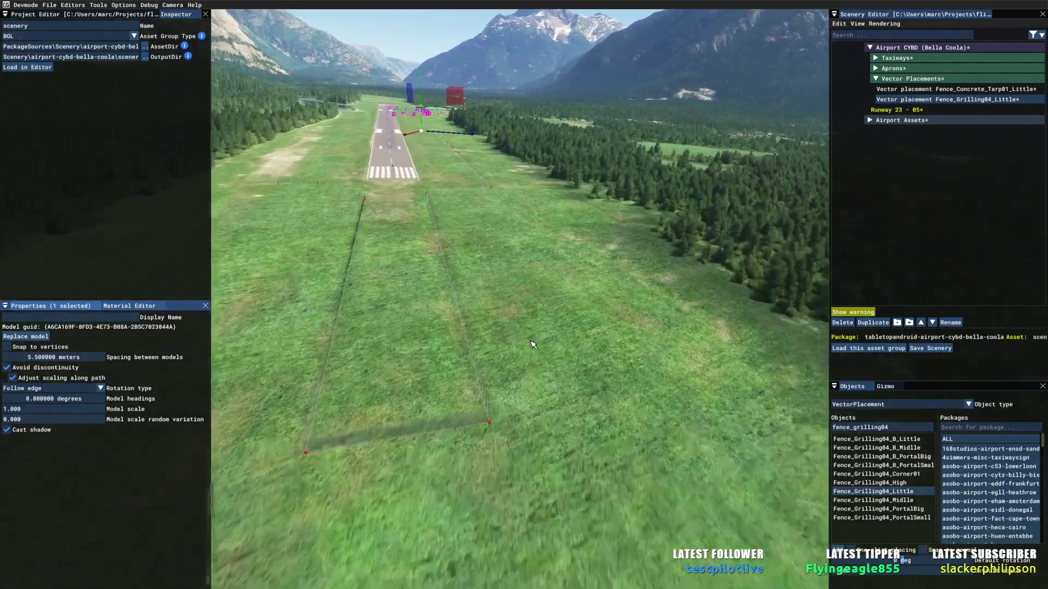
key(w)
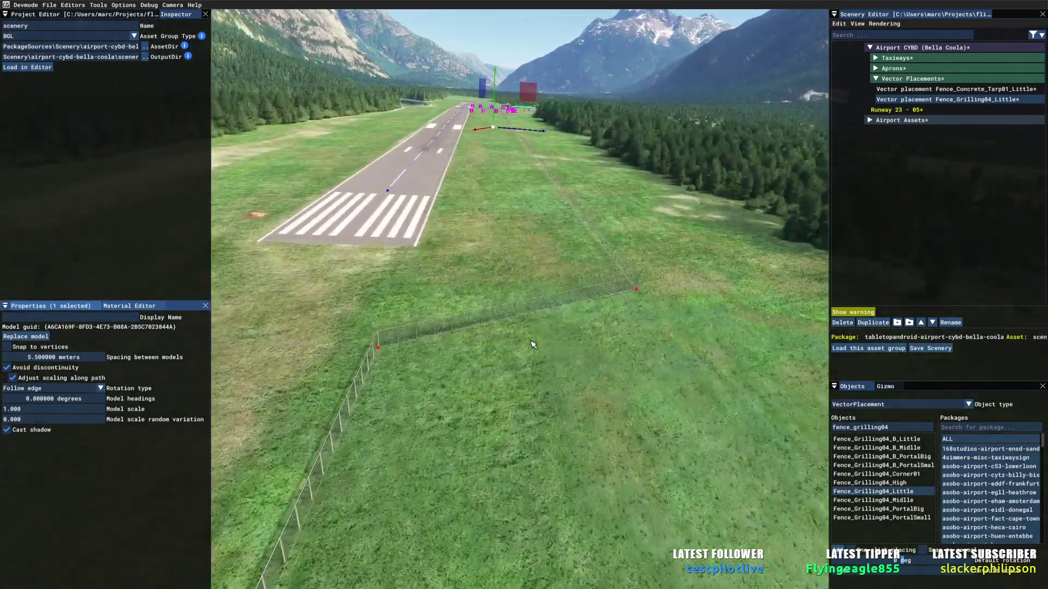
key(d)
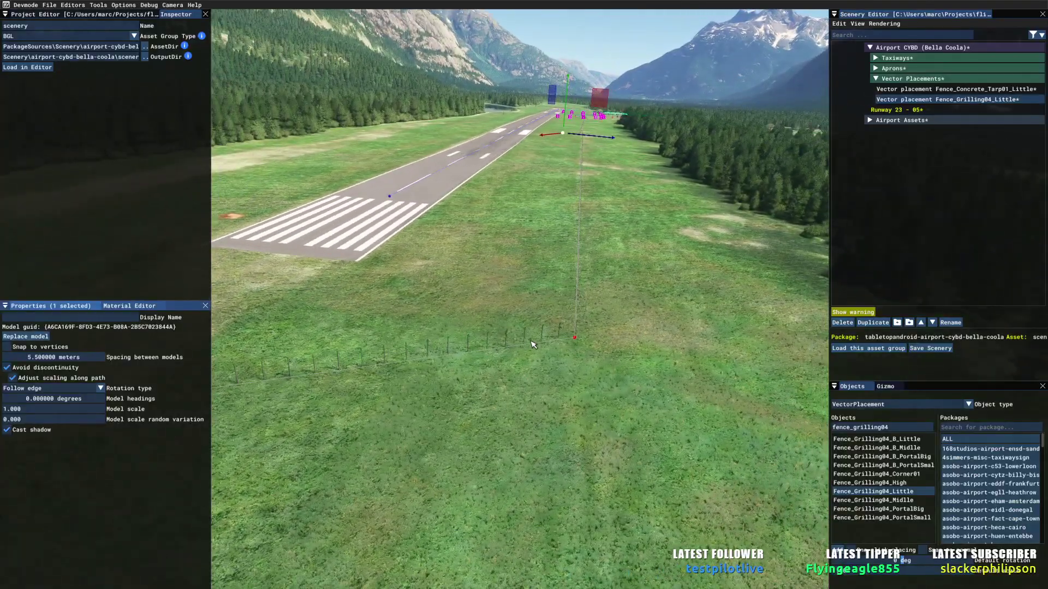
key(w)
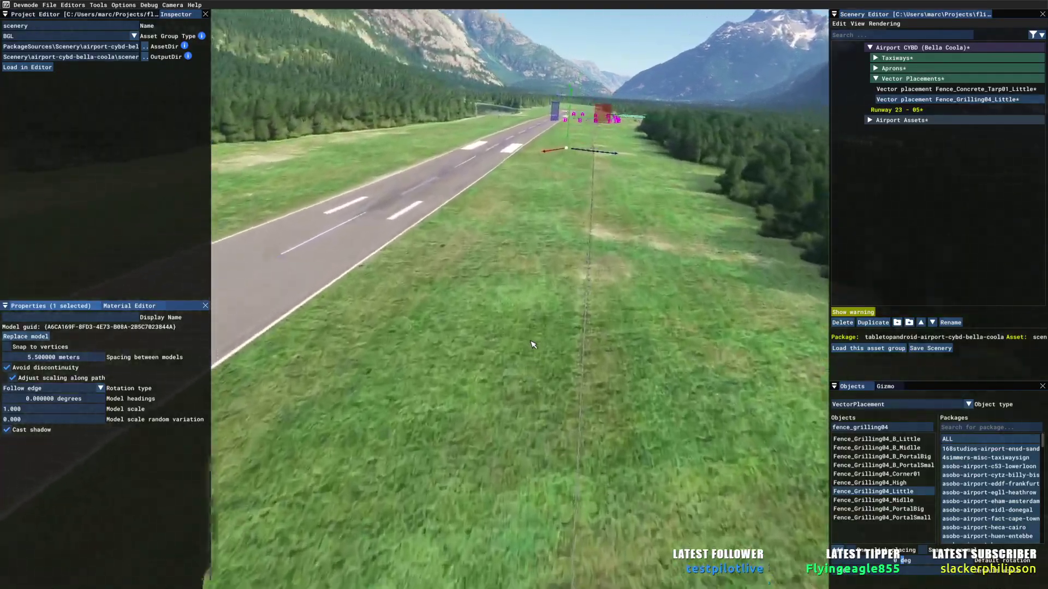
key(w)
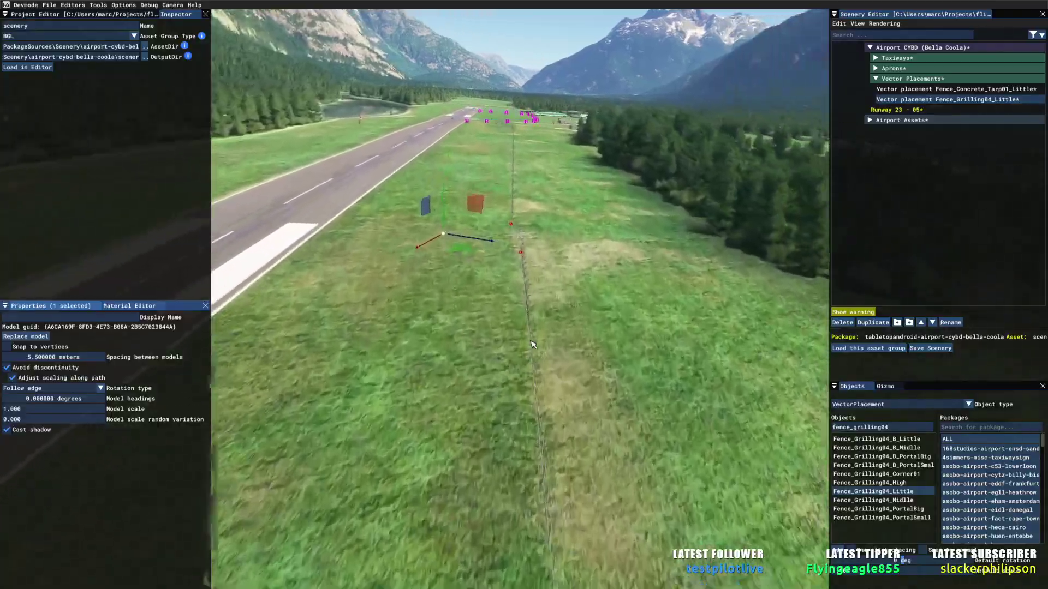
key(w)
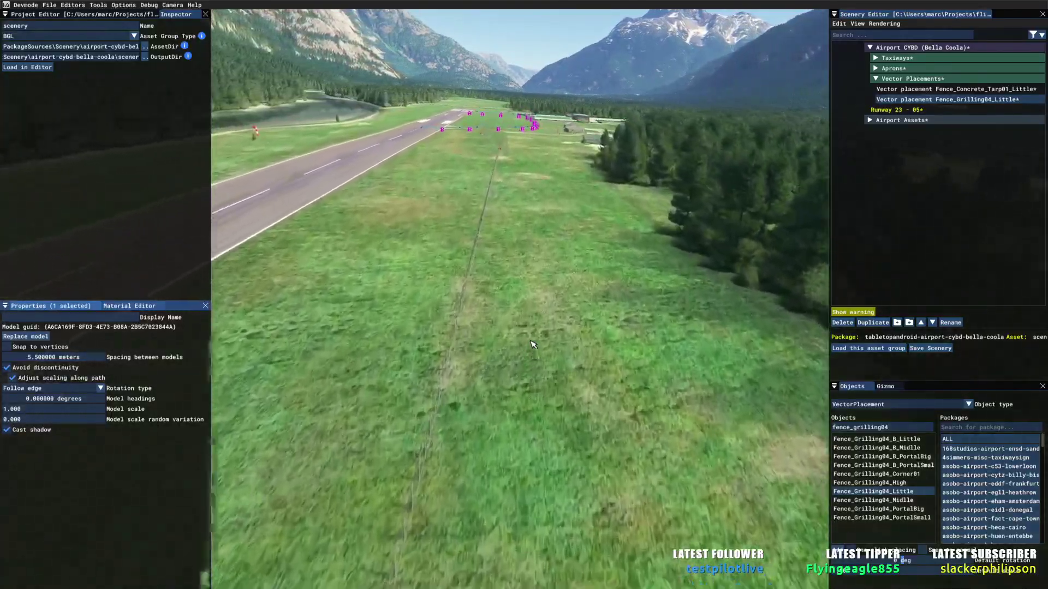
key(w)
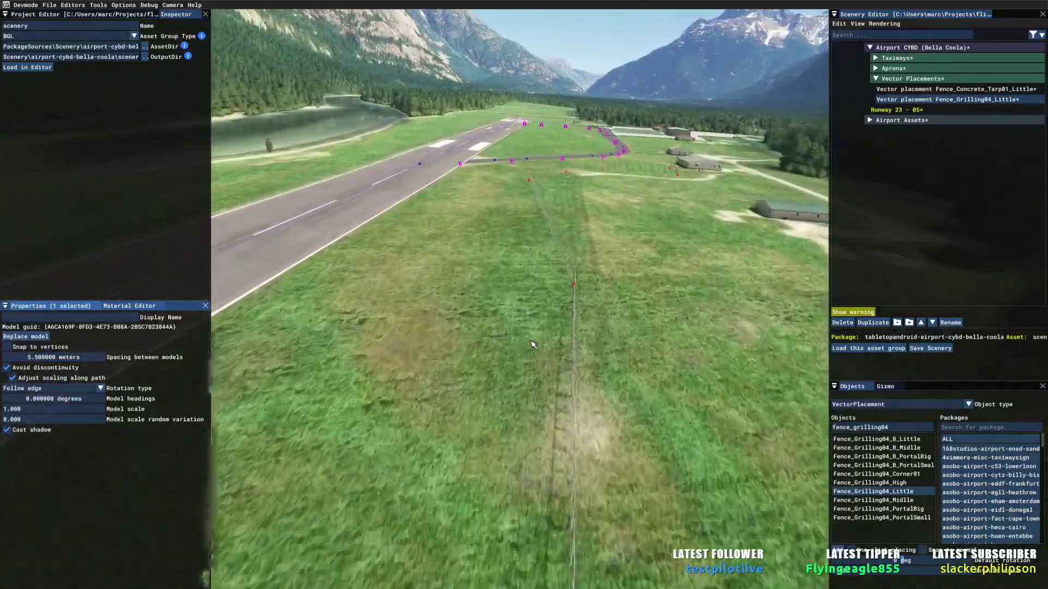
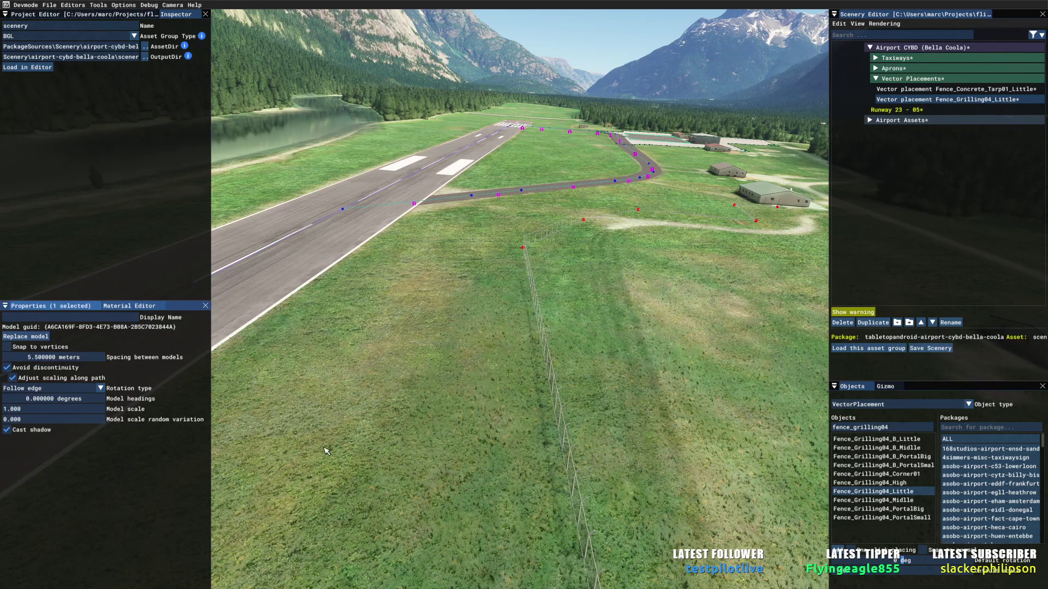
Fly the camera over the fence, hangars, river valley and runway to survey the airfield.
key(w)
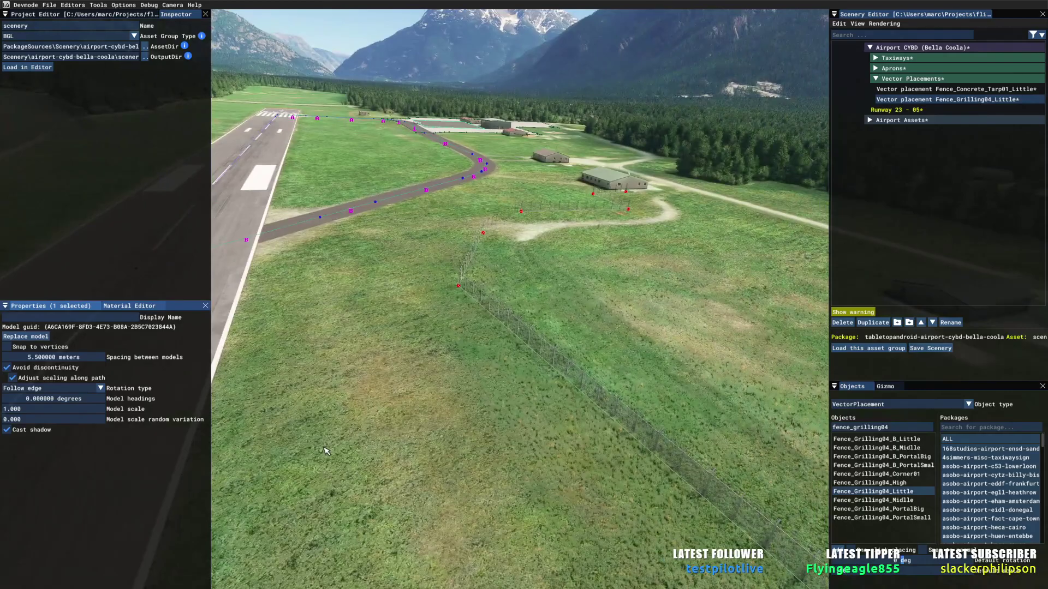
key(w)
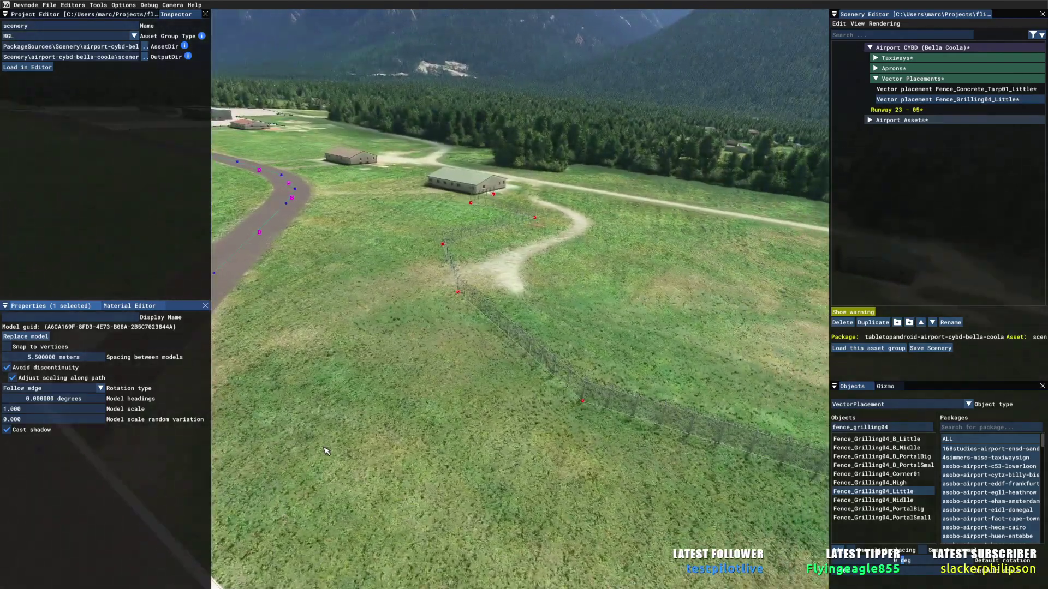
key(w)
key(w)
key(w)
key(w)
key(w)
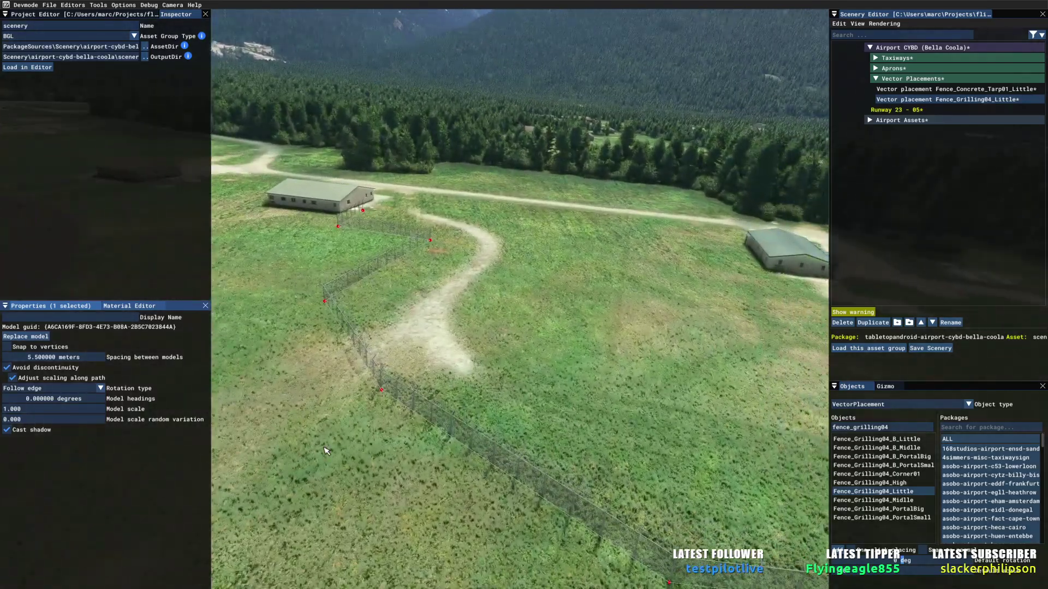
key(w)
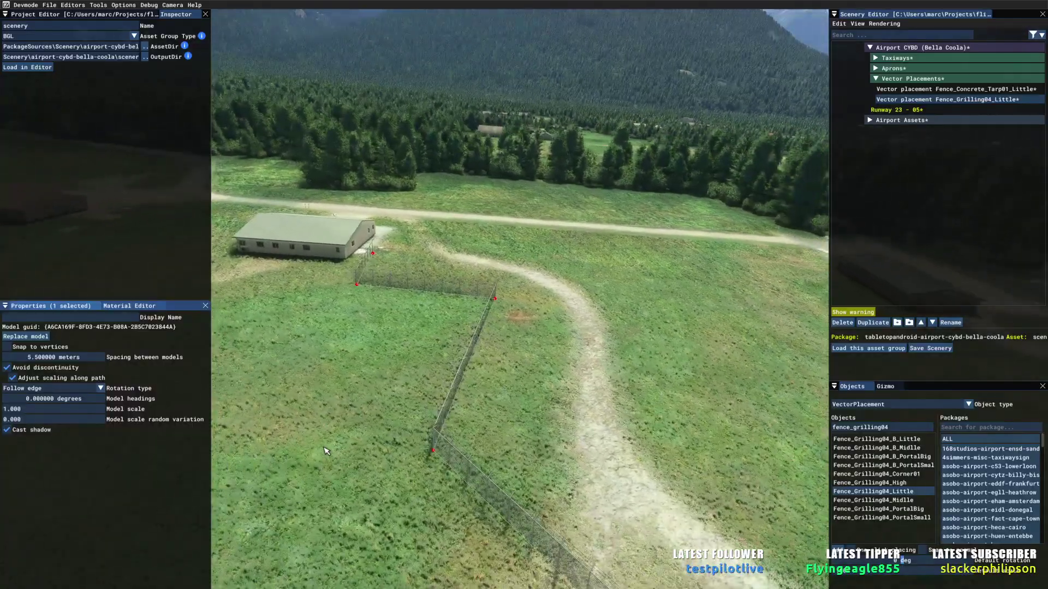
key(w)
key(s)
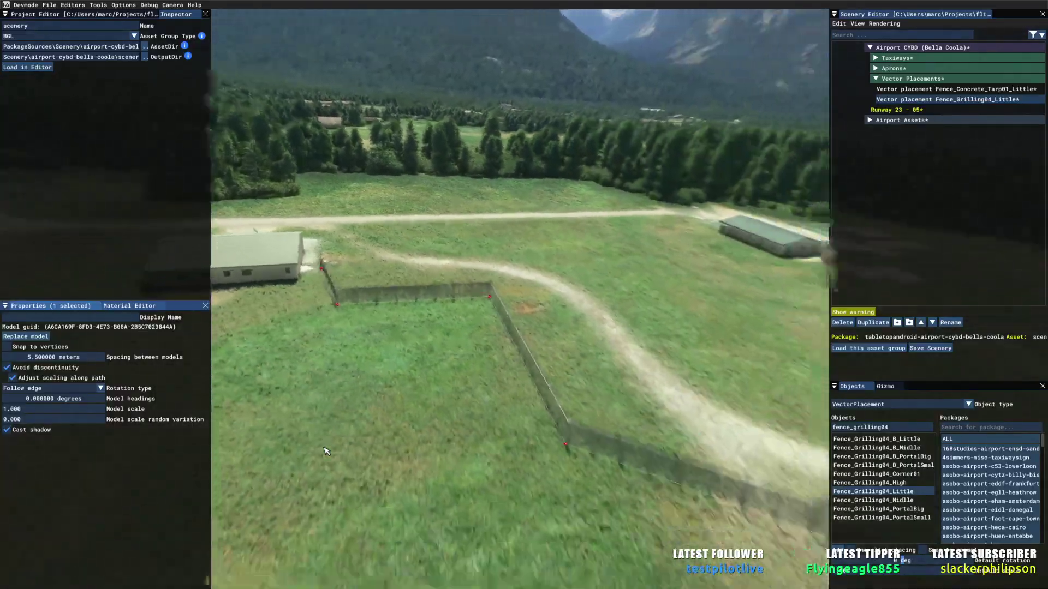
key(s)
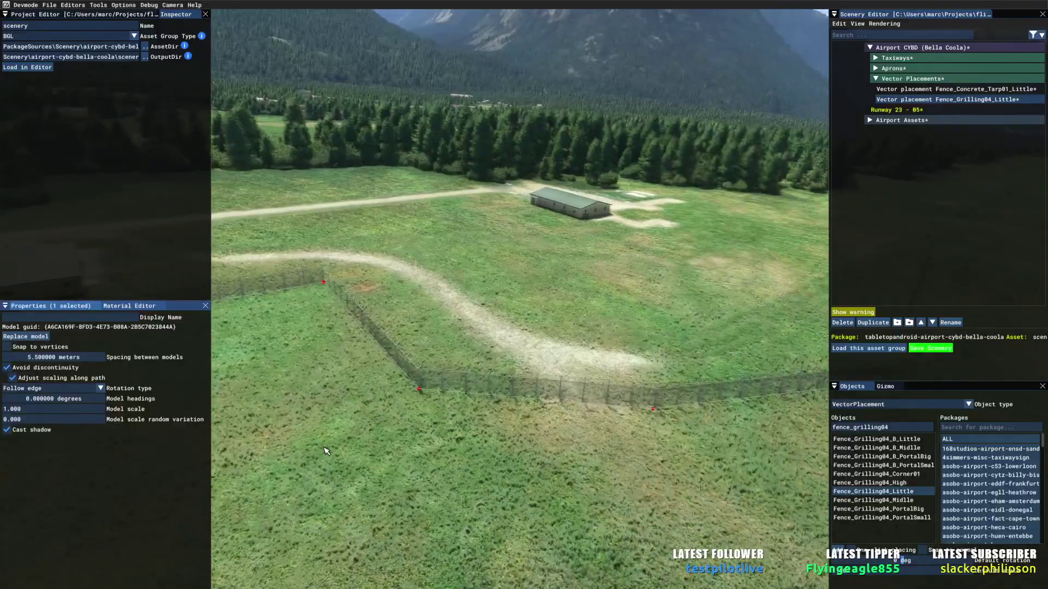
key(s)
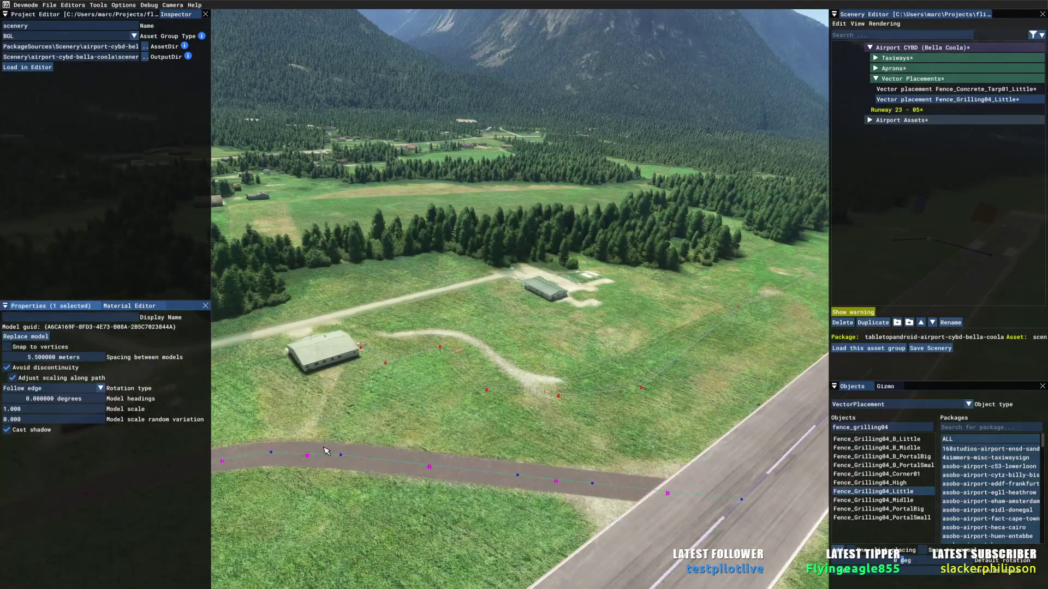
key(a)
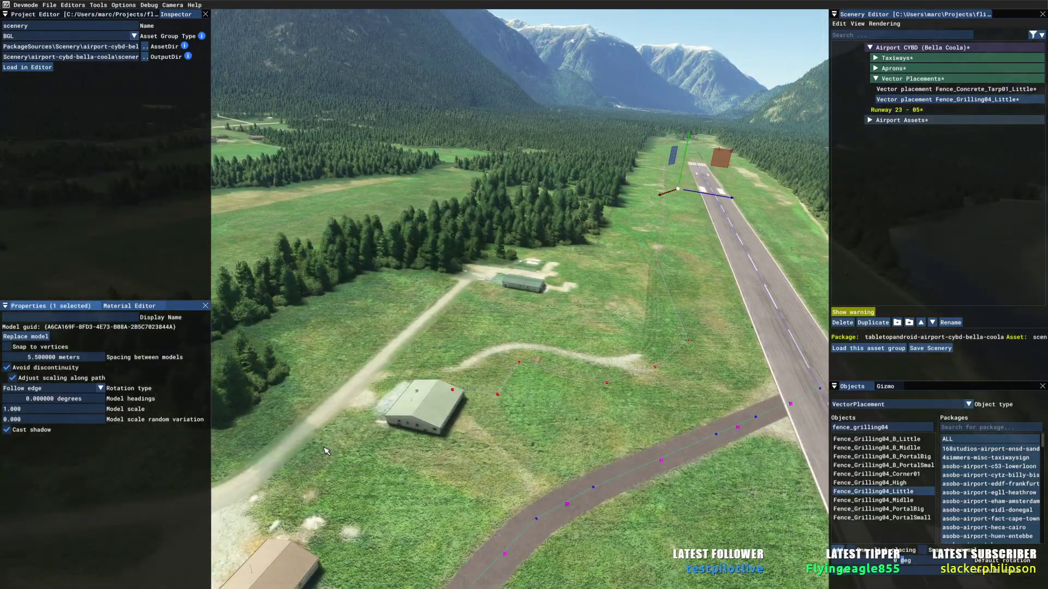
key(a)
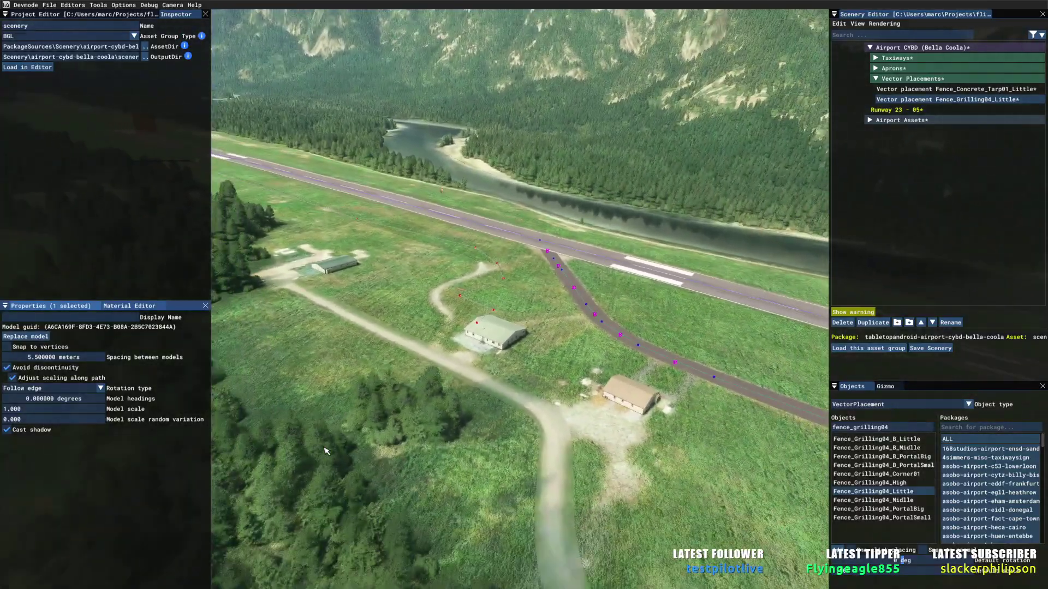
key(s)
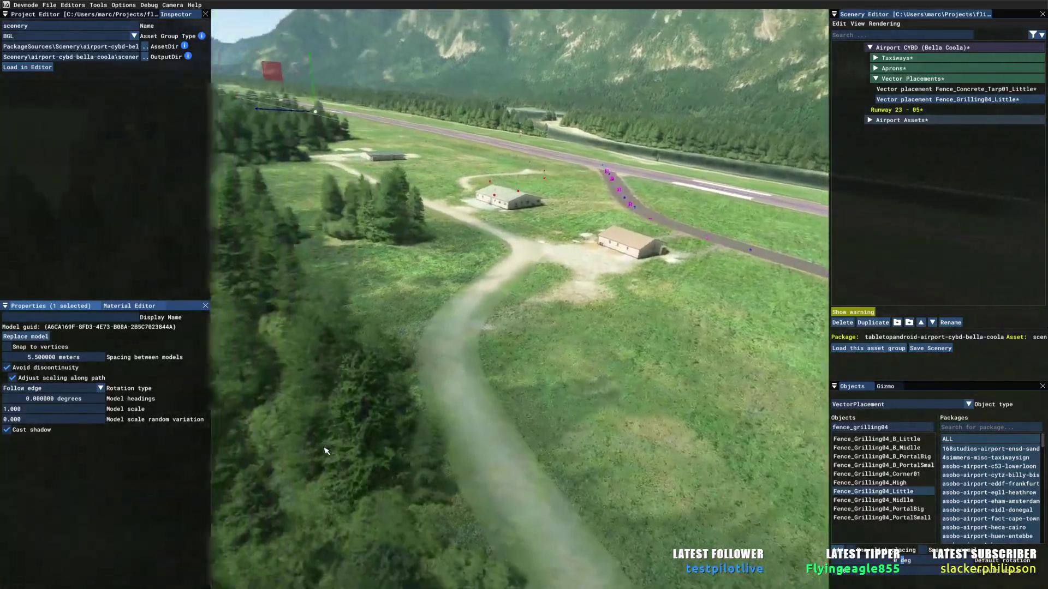
key(a)
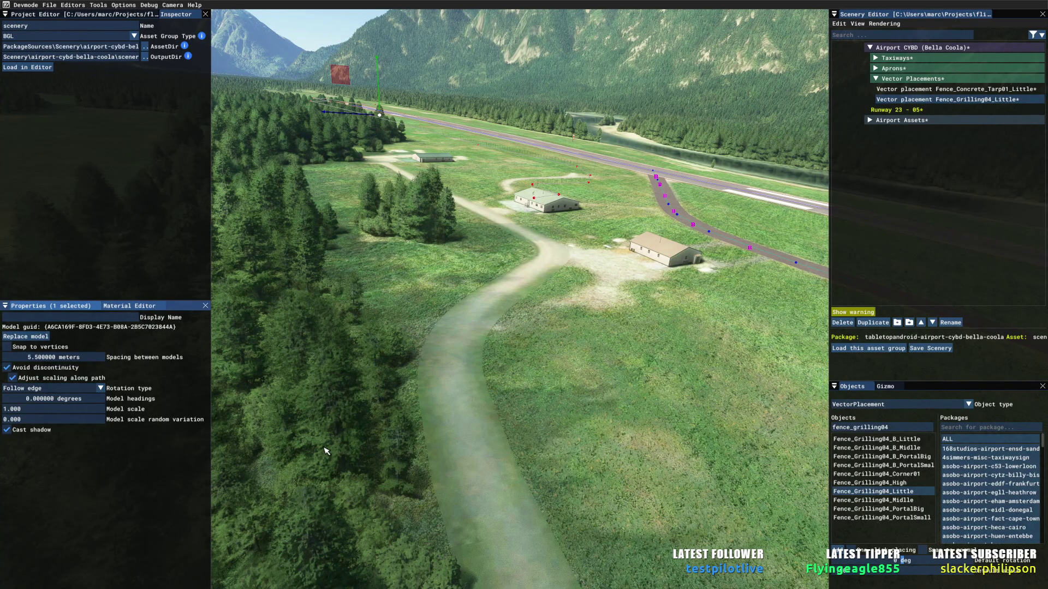
key(w)
key(w)
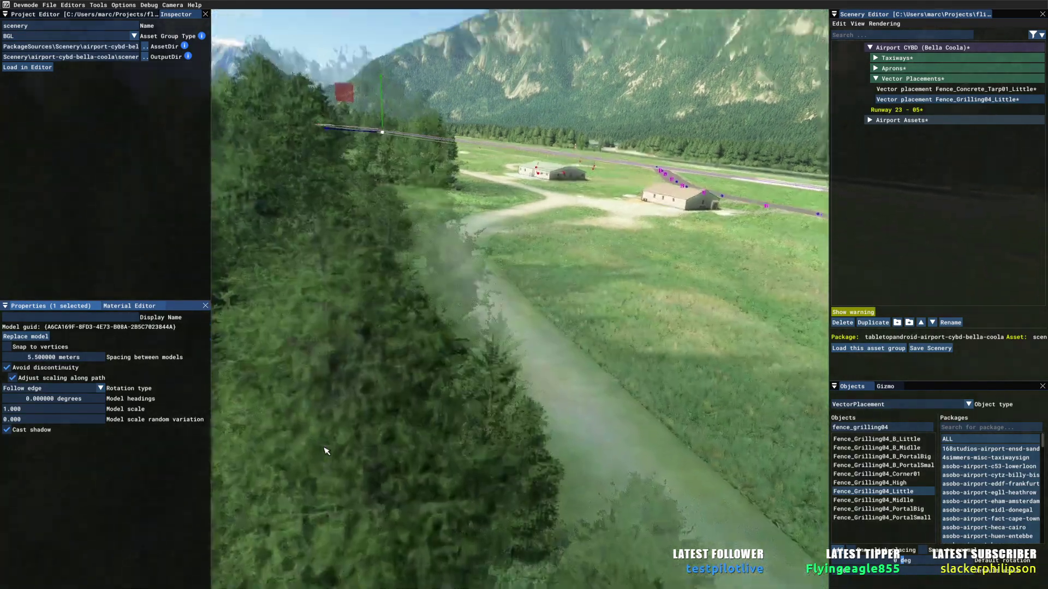
key(w)
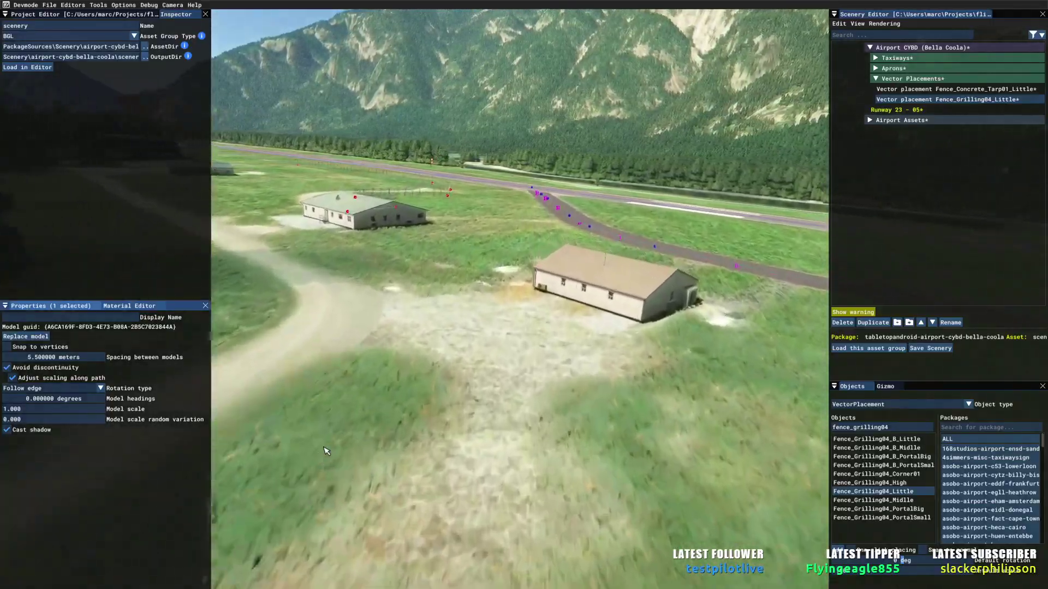
key(w)
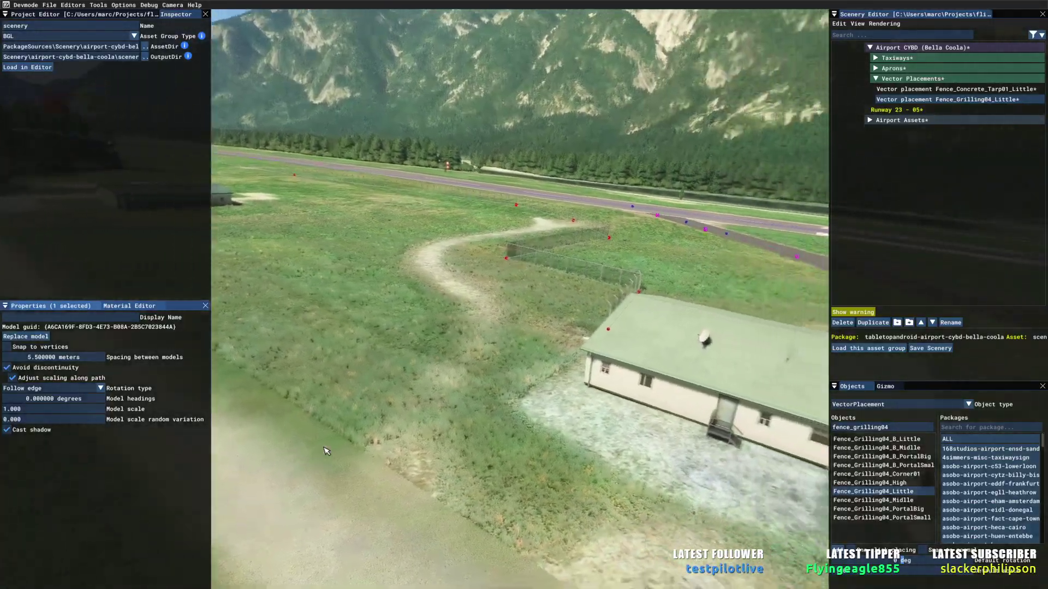
key(w)
key(a)
key(s)
key(w)
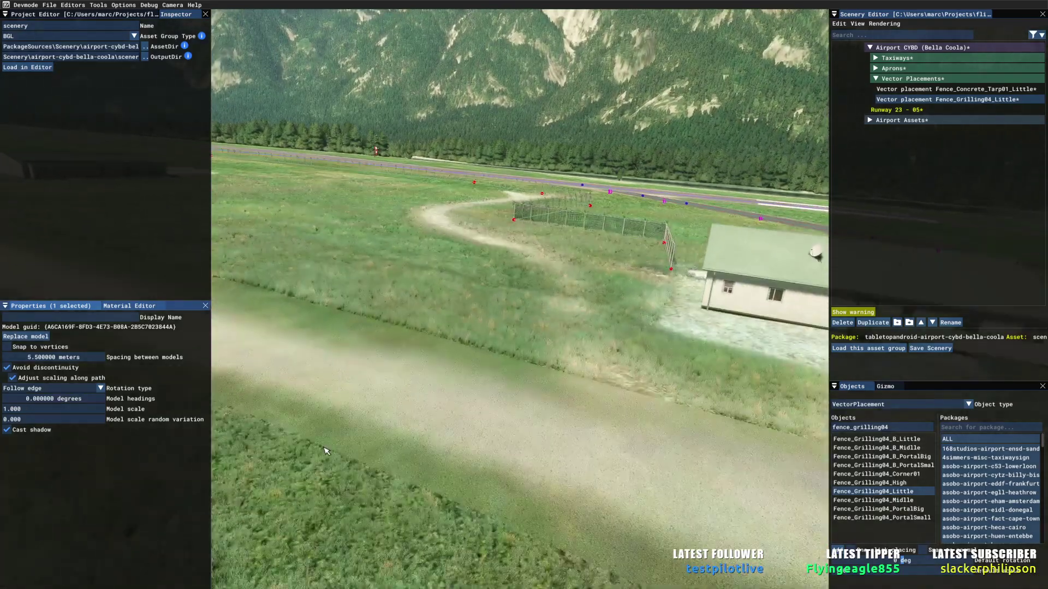
key(w)
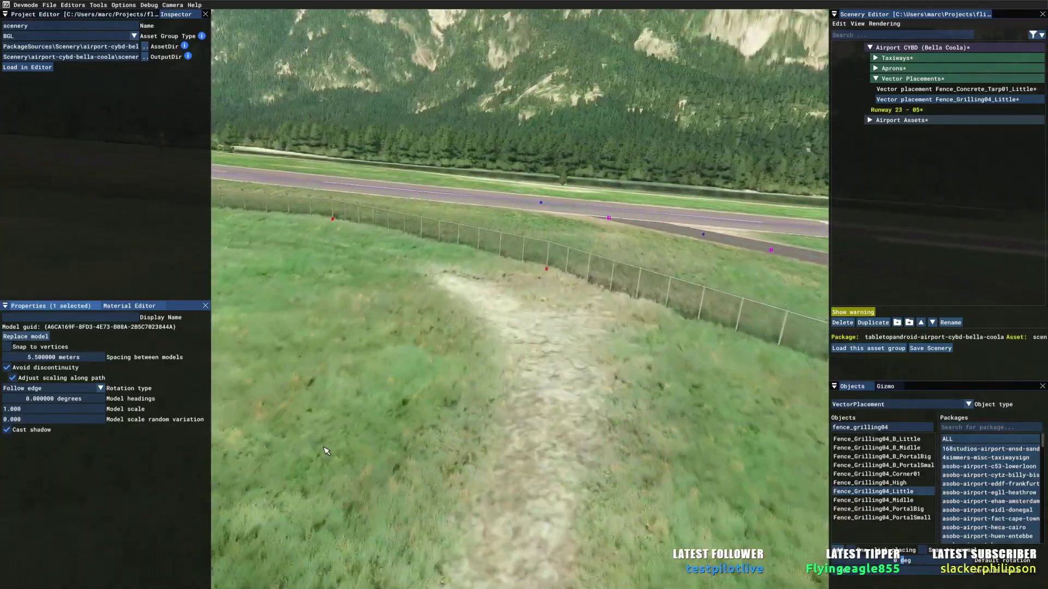
key(w)
key(s)
key(s)
key(s)
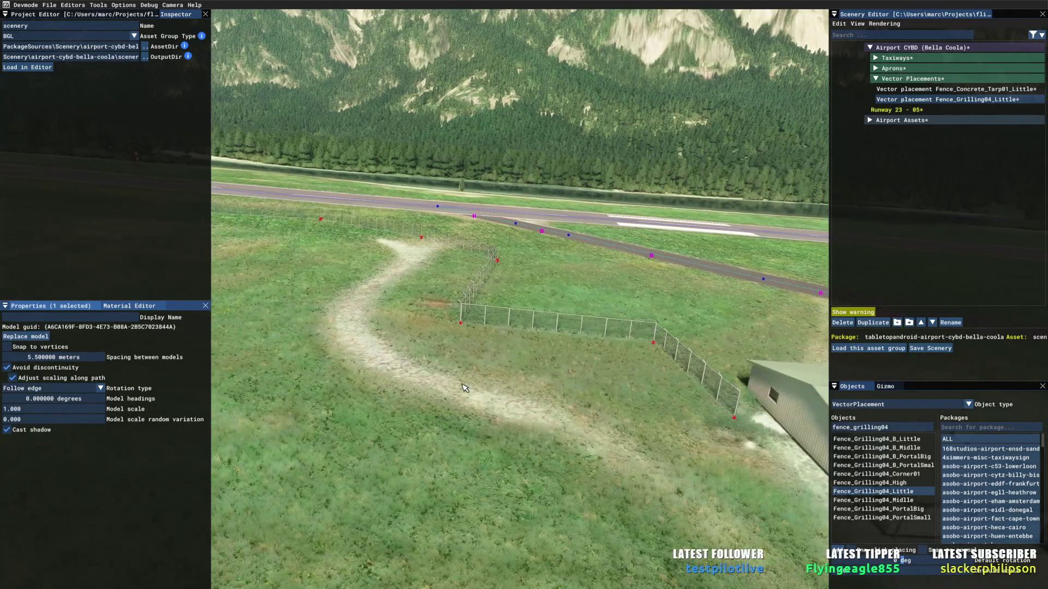
key(a)
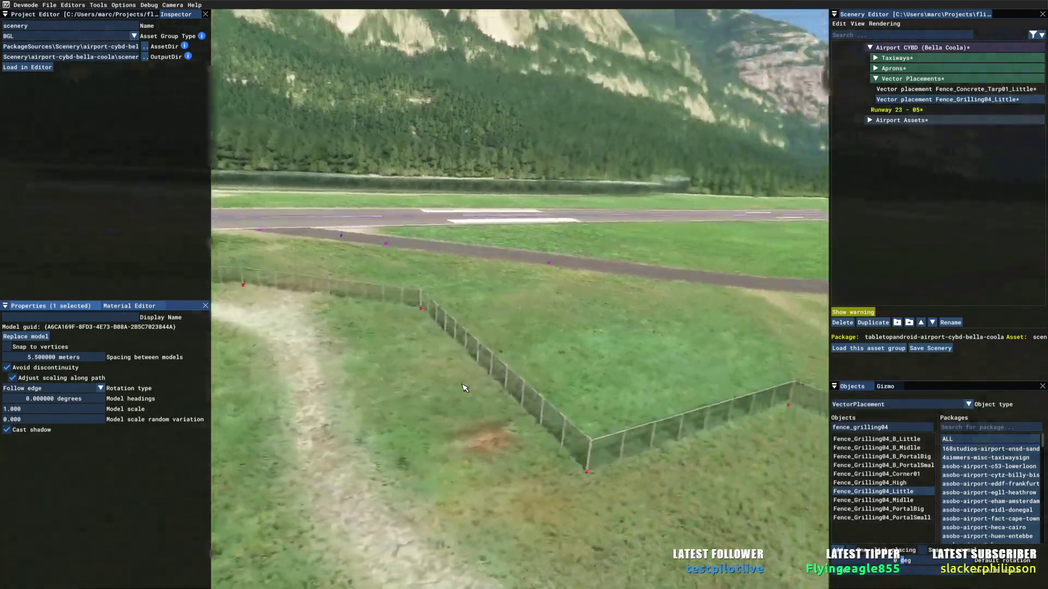
key(w)
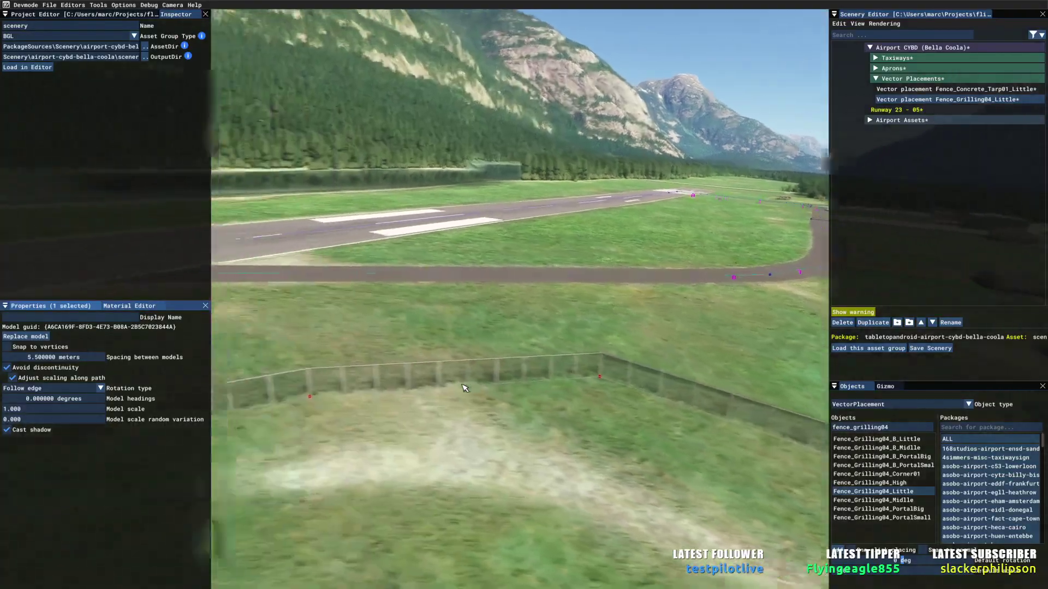
key(w)
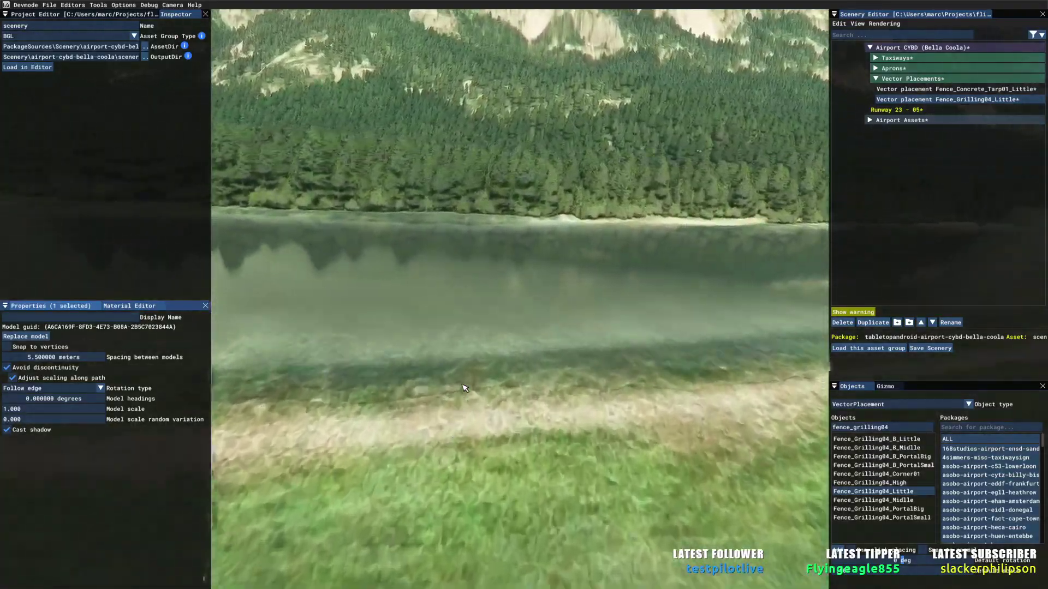
key(w)
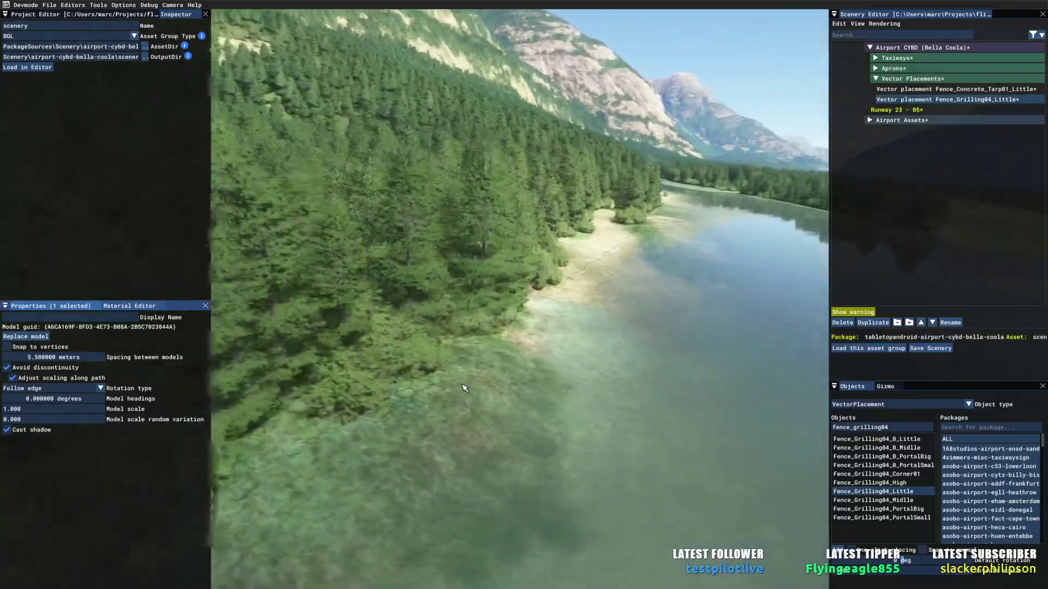
key(s)
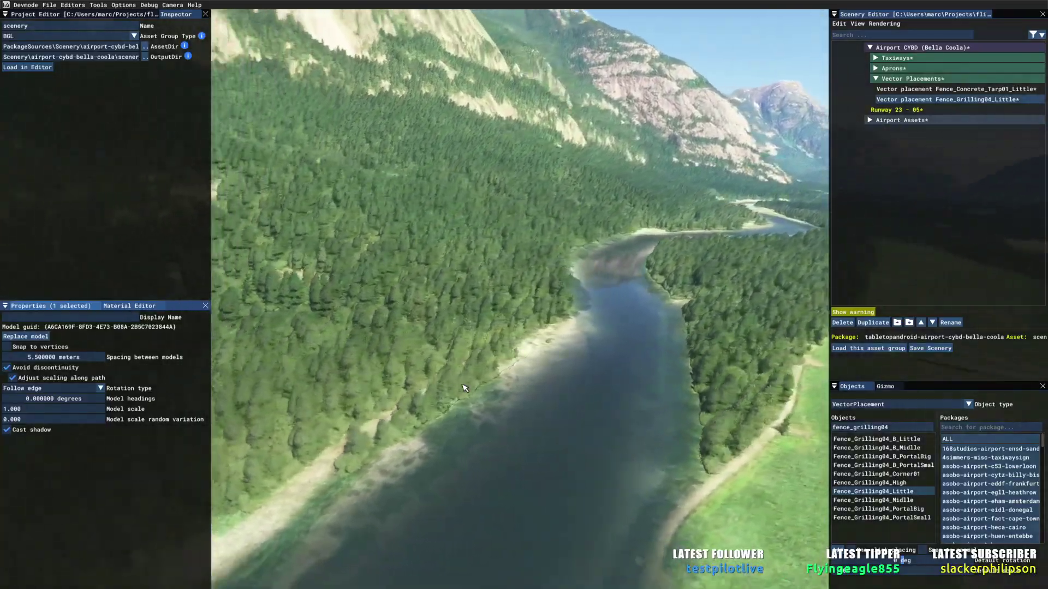
key(w)
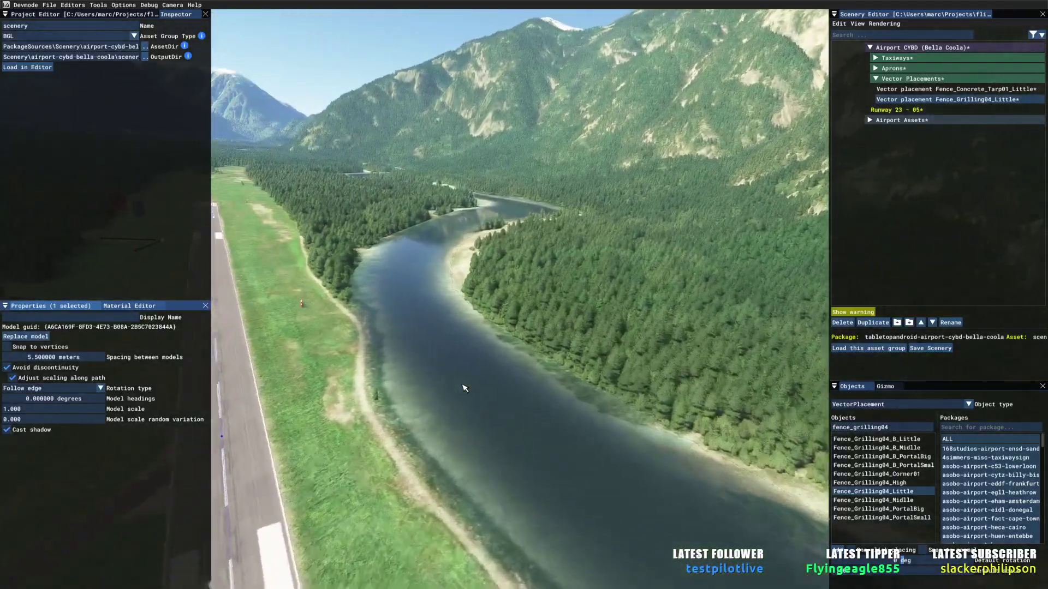
key(w)
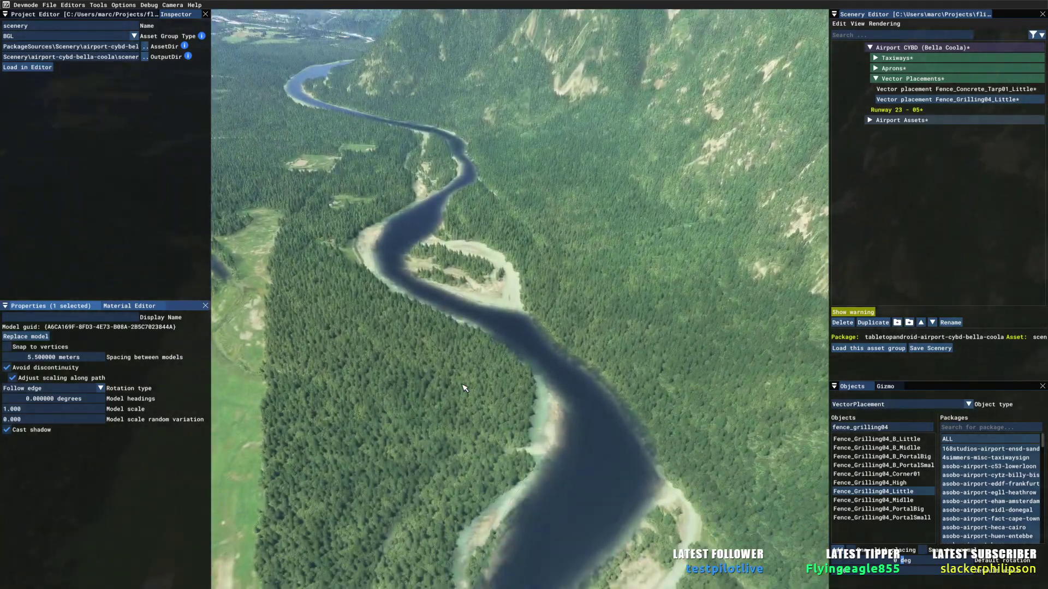
key(s)
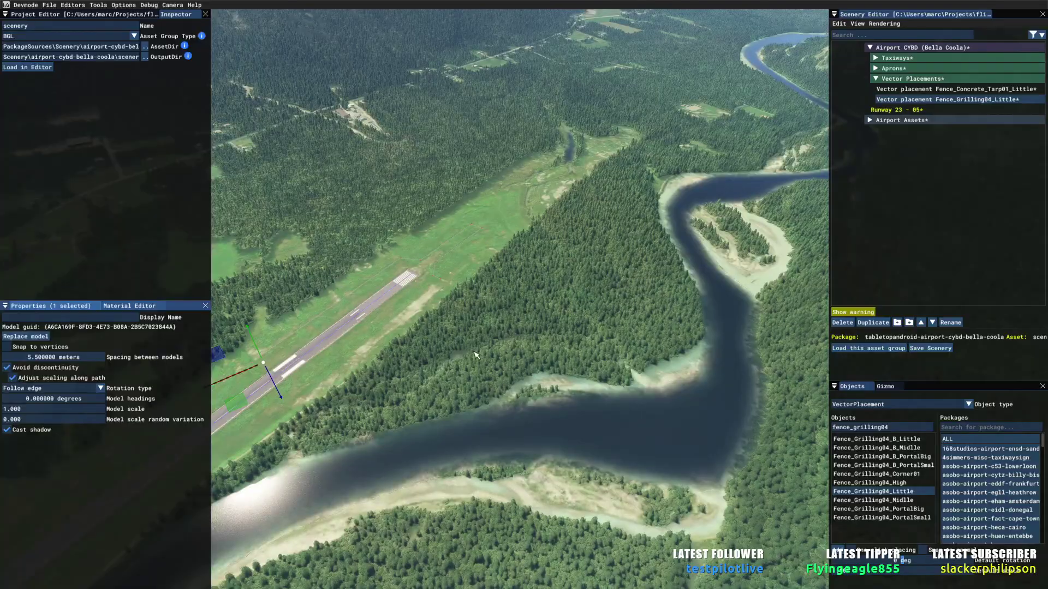
key(w)
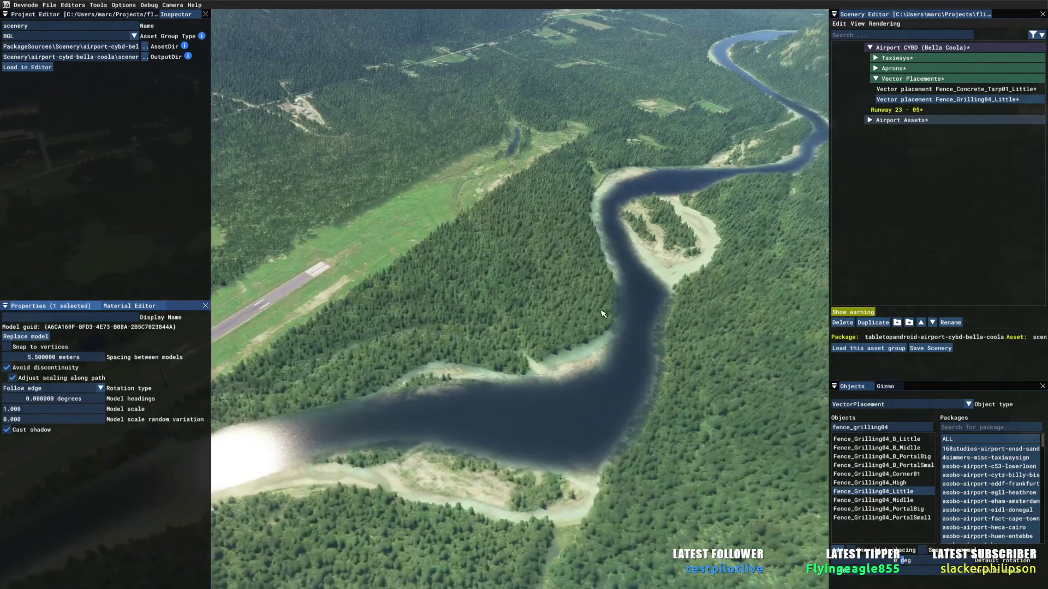
key(s)
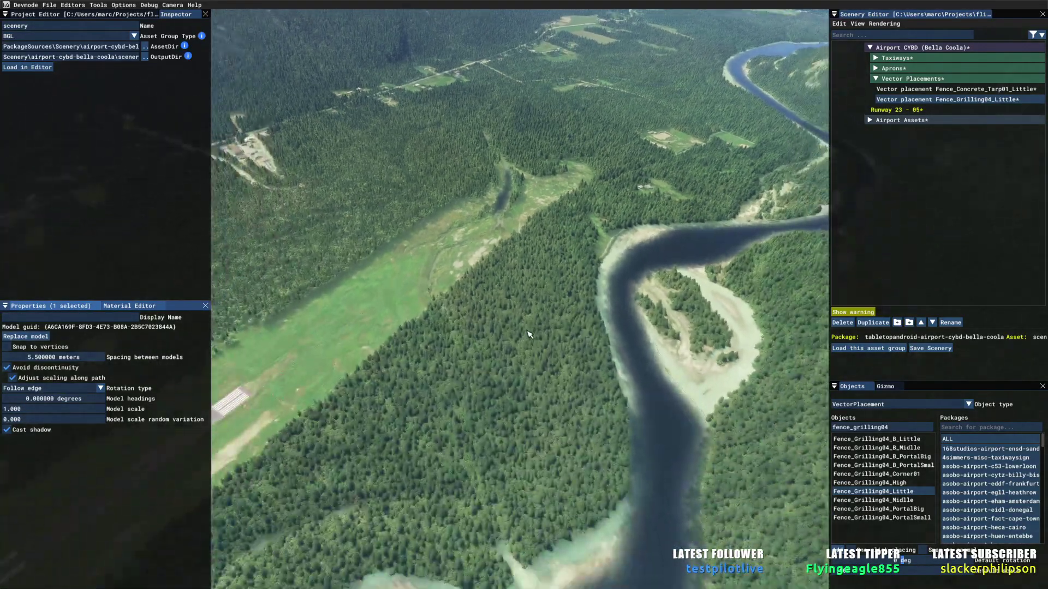
key(w)
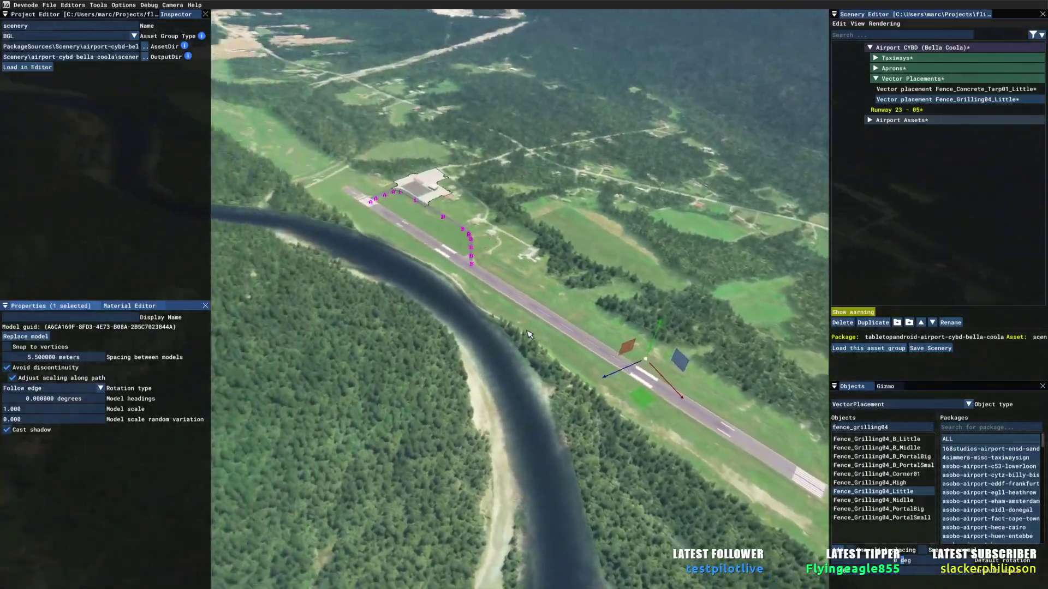
key(w)
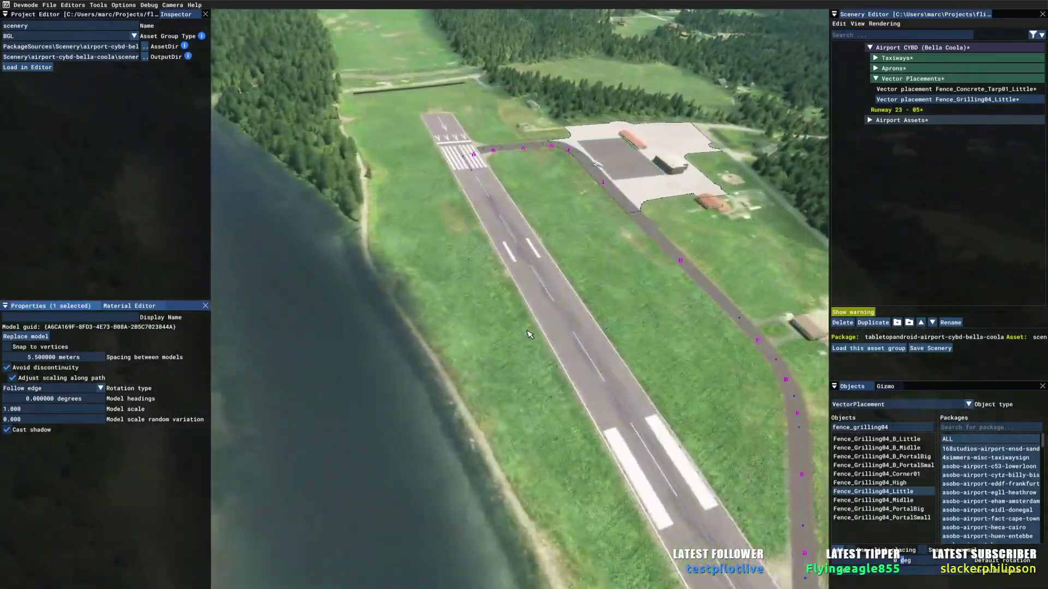
key(s)
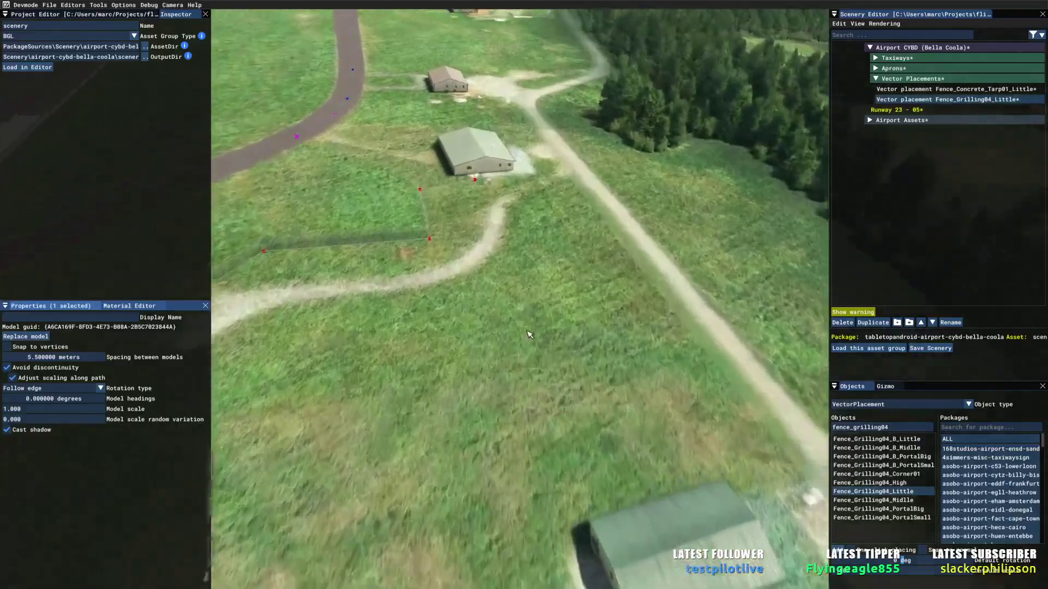
key(d)
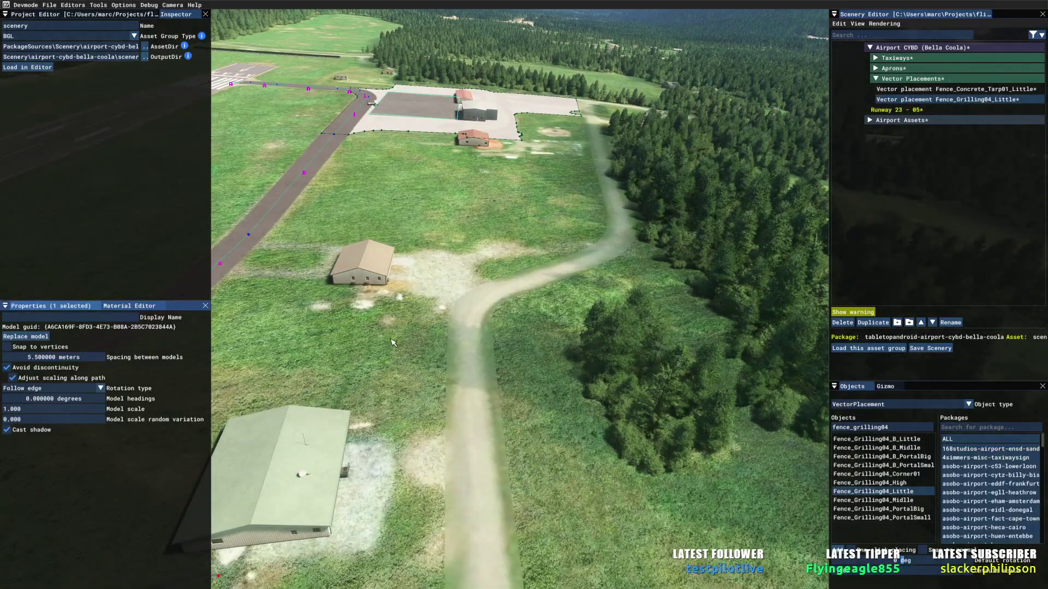
key(s)
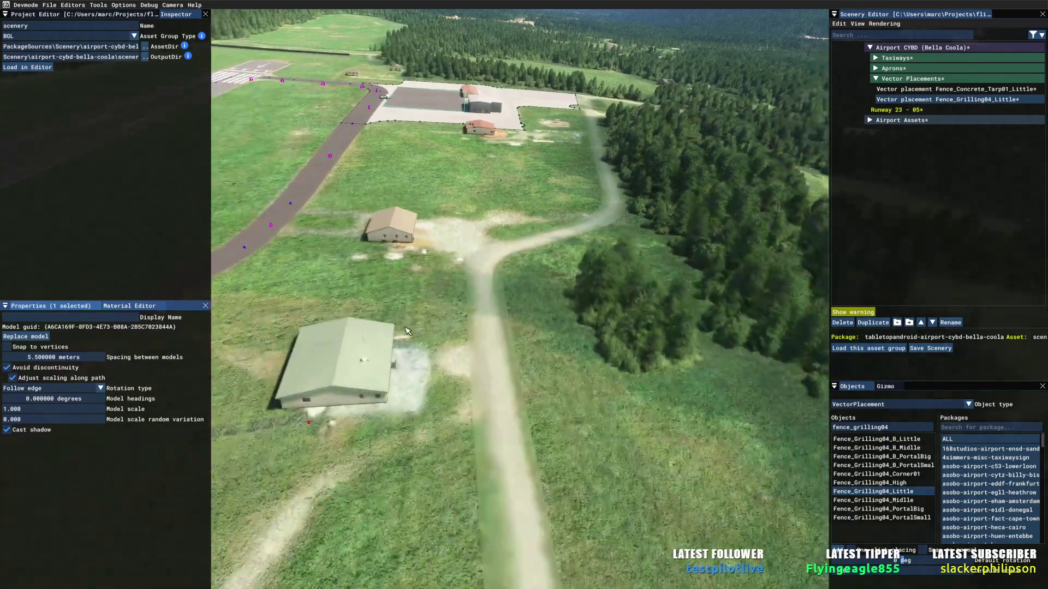
key(a)
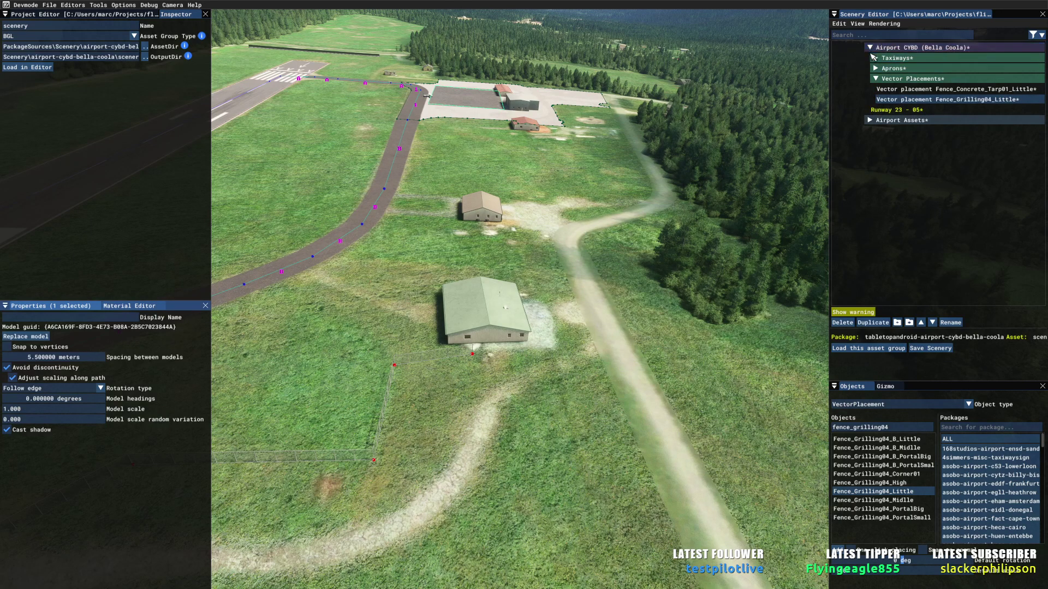
Add an exclusion rectangle near the small house, then delete it.
click(870, 47)
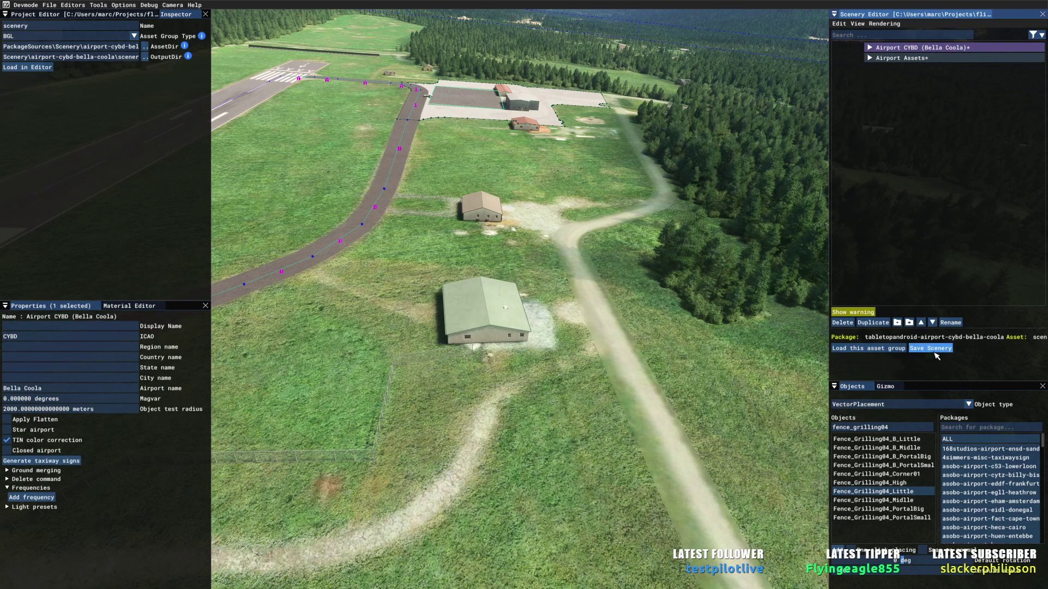
click(885, 405)
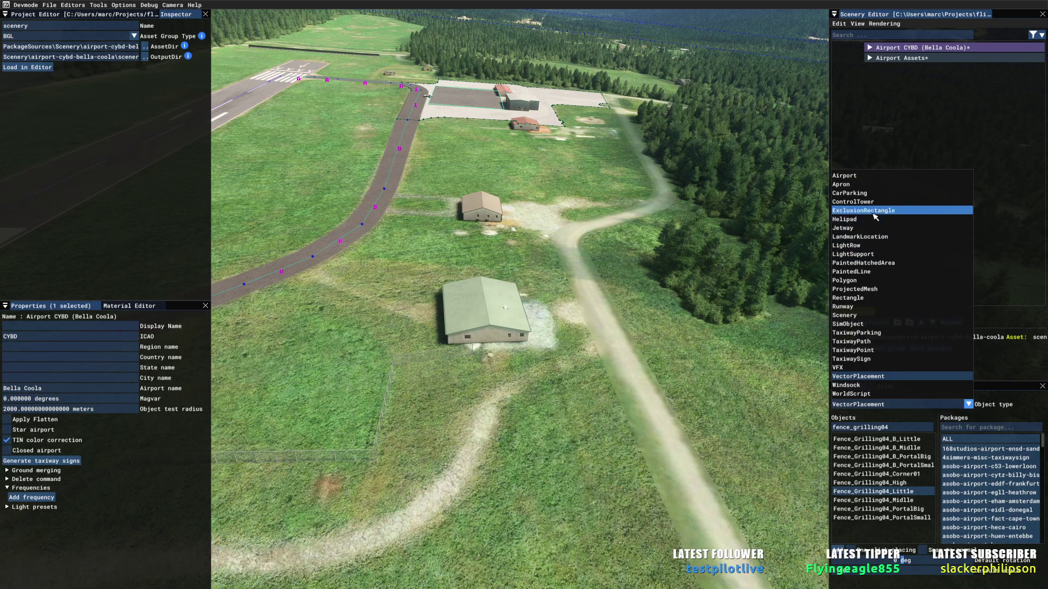
click(867, 211)
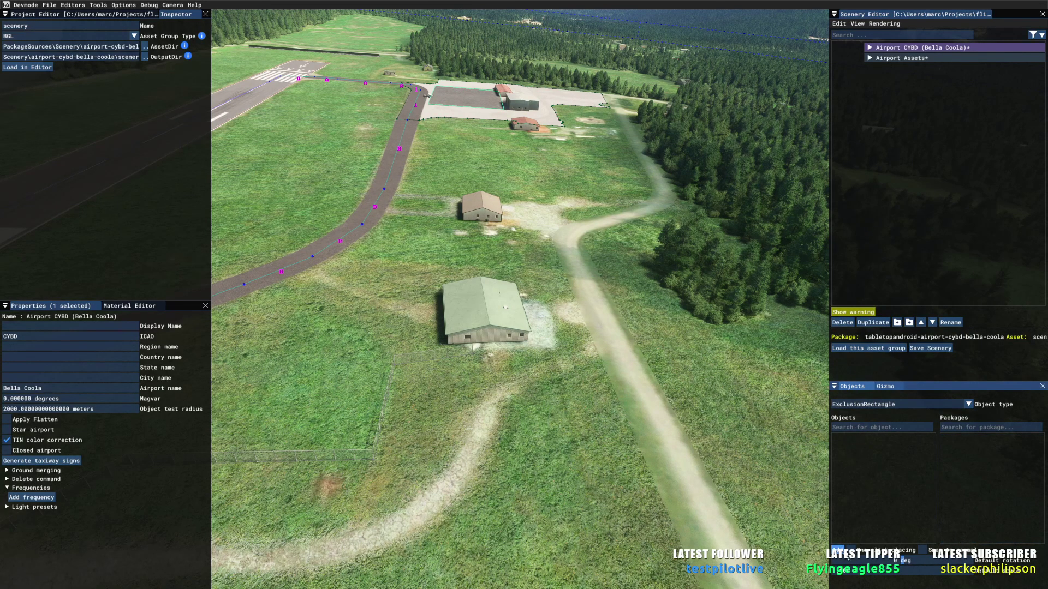
click(837, 549)
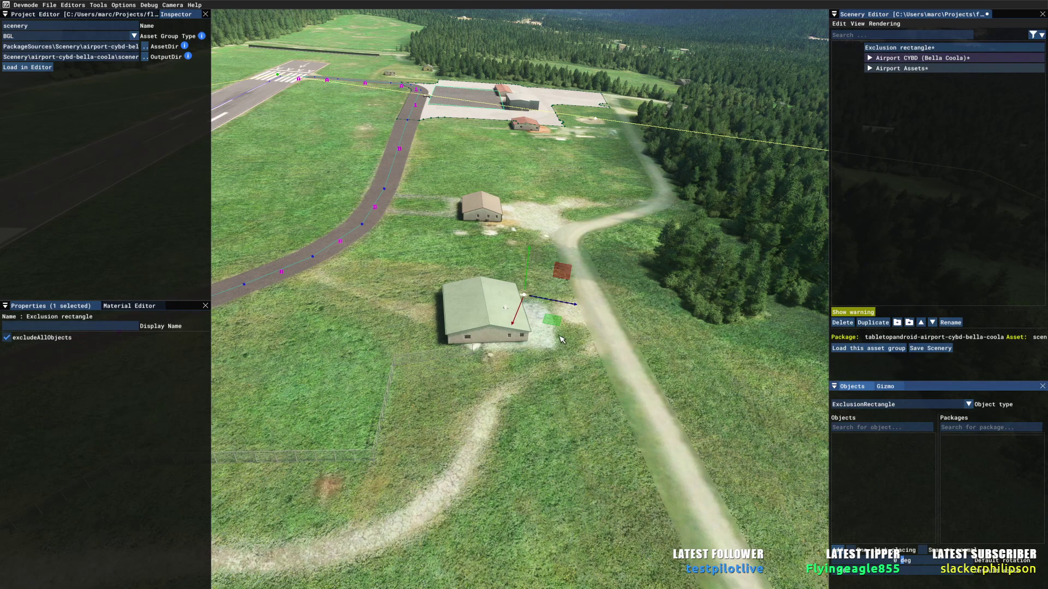
drag(556, 326, 502, 261)
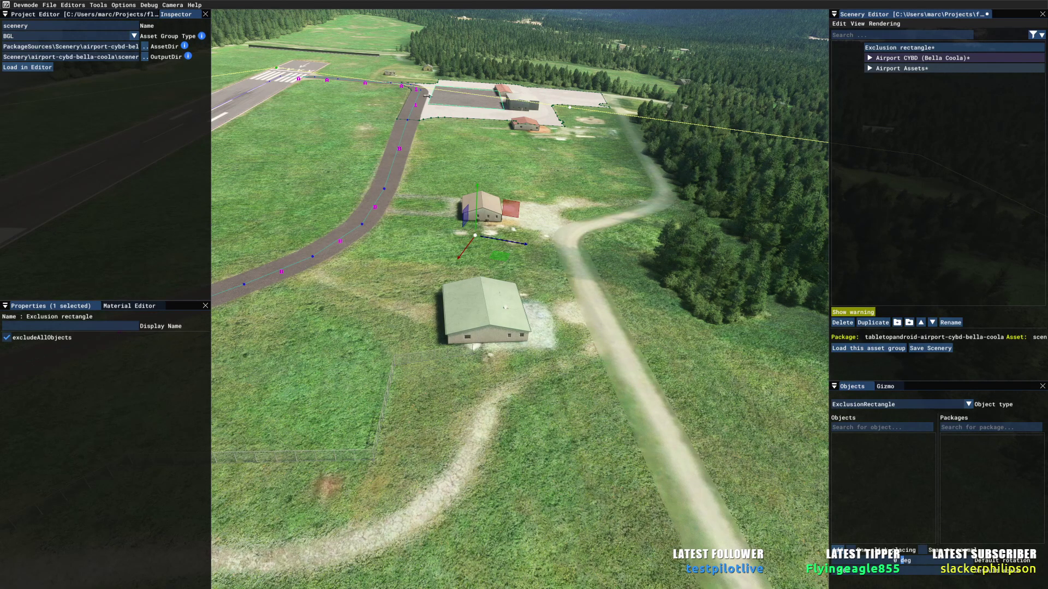
click(843, 323)
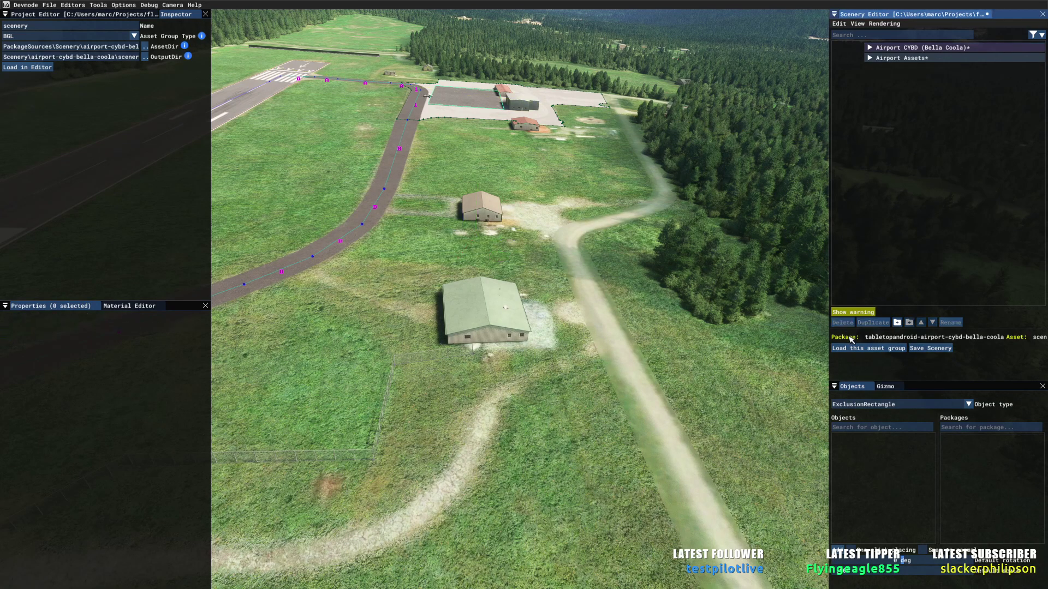
Place a Rectangle object over the large hangar and set it to exclude buildings.
click(859, 405)
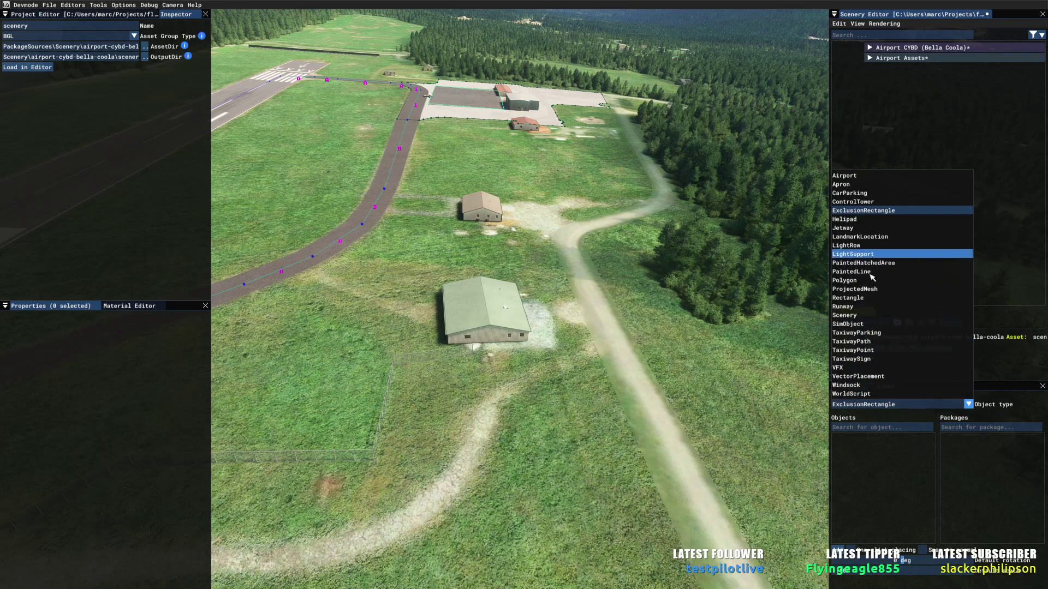
click(860, 299)
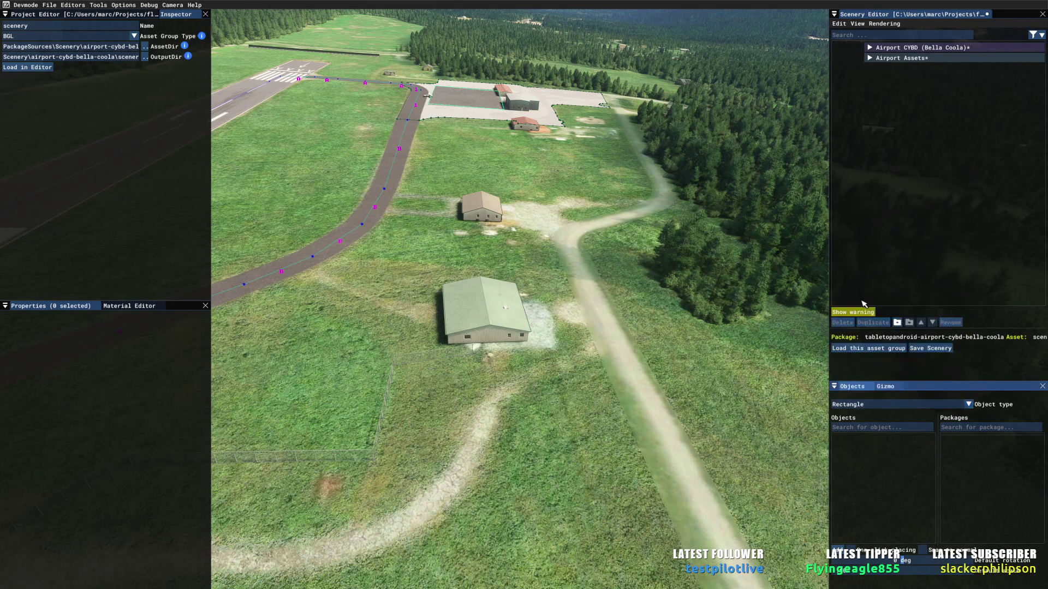
click(839, 549)
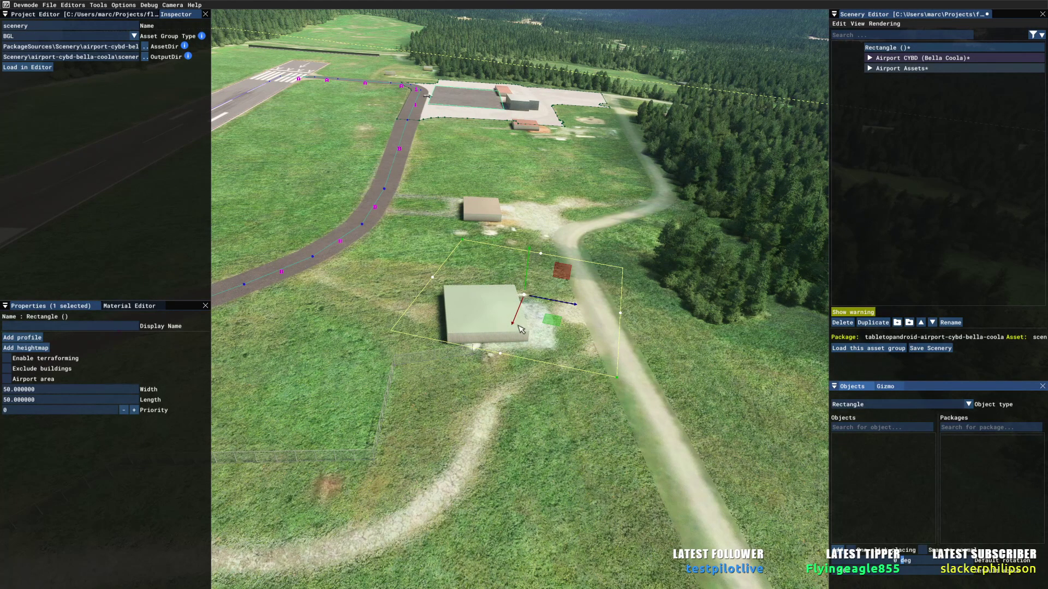
drag(549, 321, 523, 317)
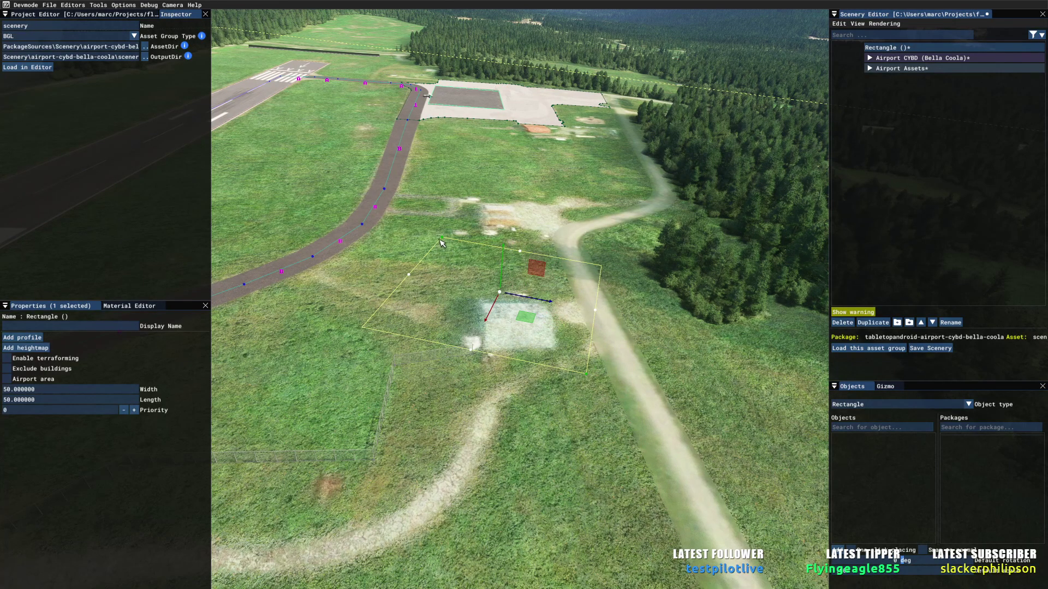
mouse_move(441, 242)
mouse_down()
mouse_move(428, 263)
mouse_move(451, 276)
mouse_up()
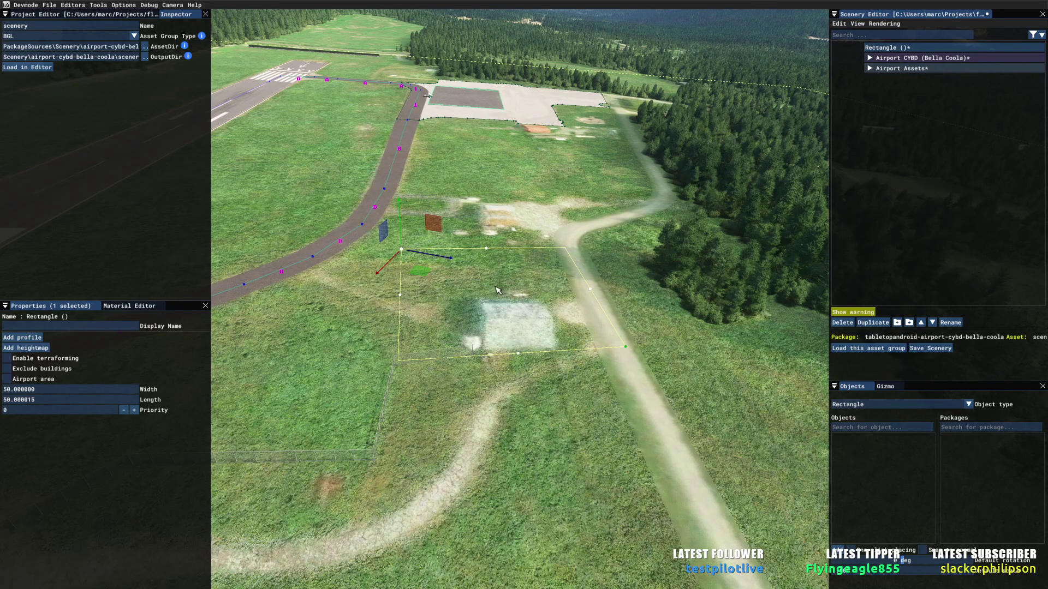
click(44, 365)
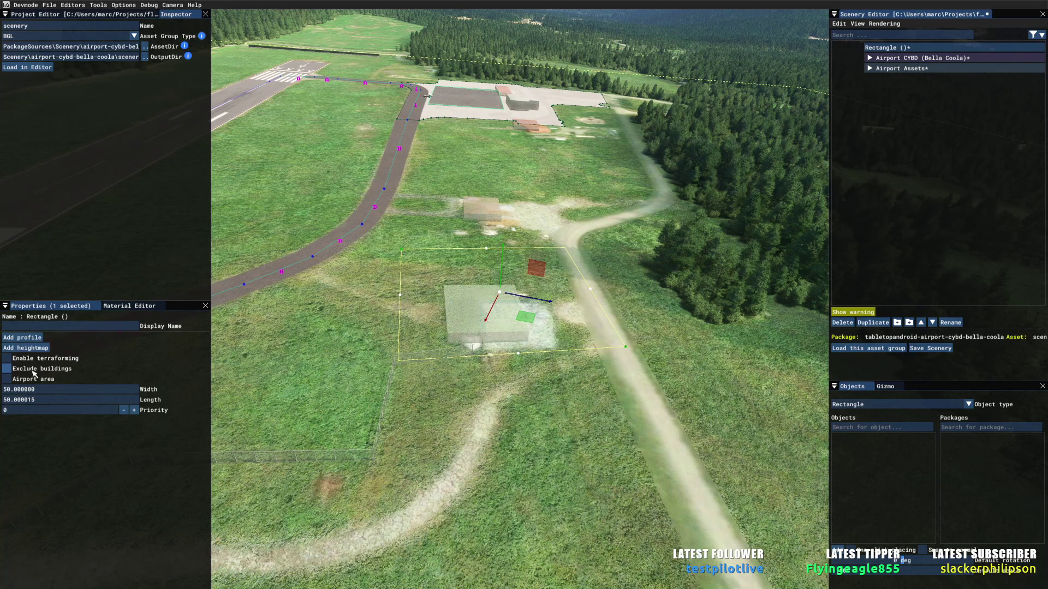
click(33, 370)
Resize the rectangle to about 95.6 by 26.27 m over the hangar and save.
drag(488, 250, 498, 209)
click(570, 253)
drag(598, 273, 561, 280)
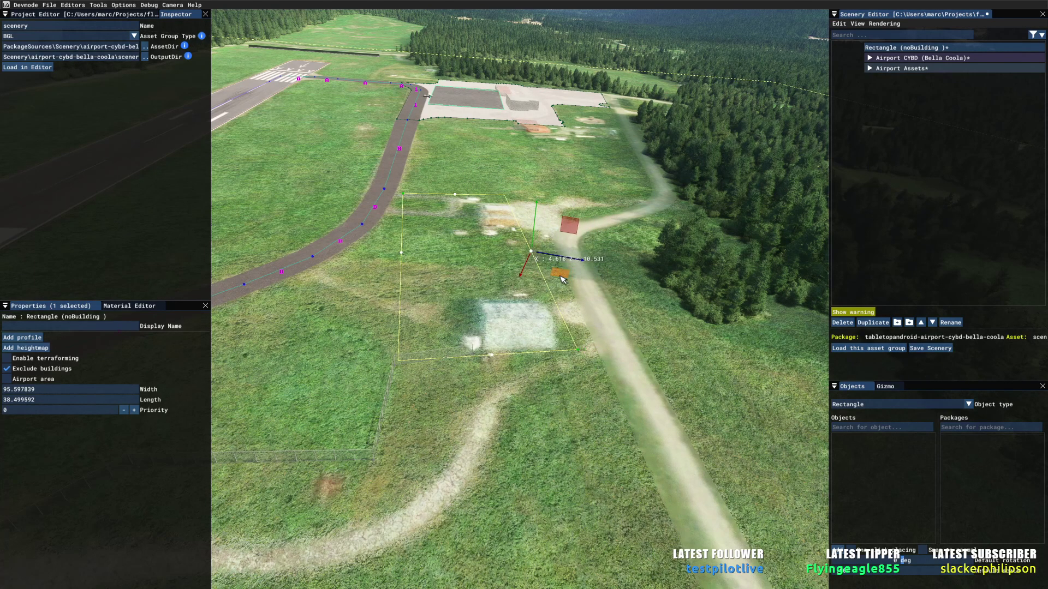
click(403, 254)
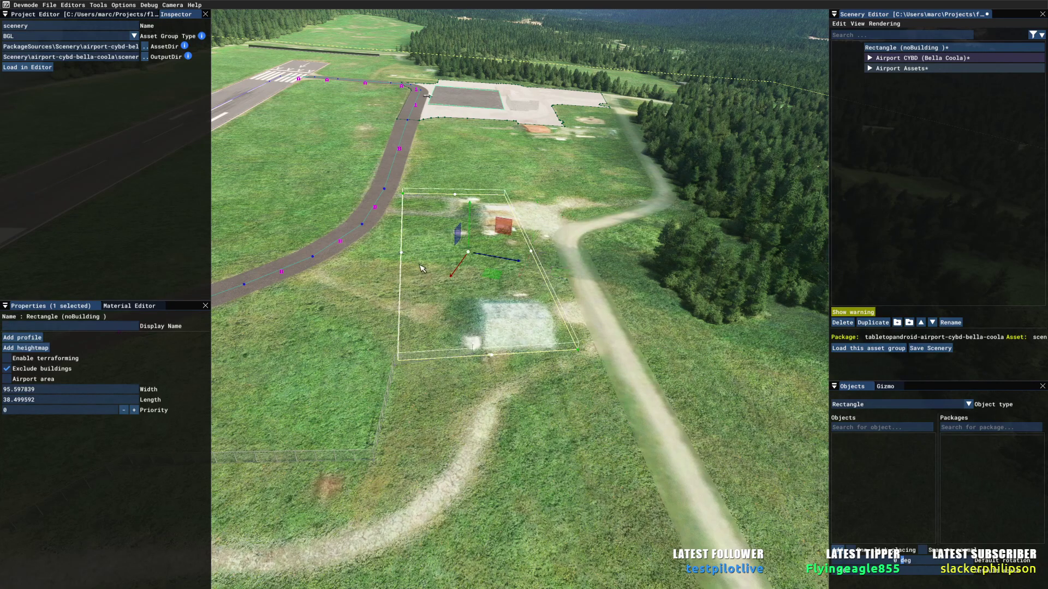
click(403, 254)
drag(426, 275, 469, 273)
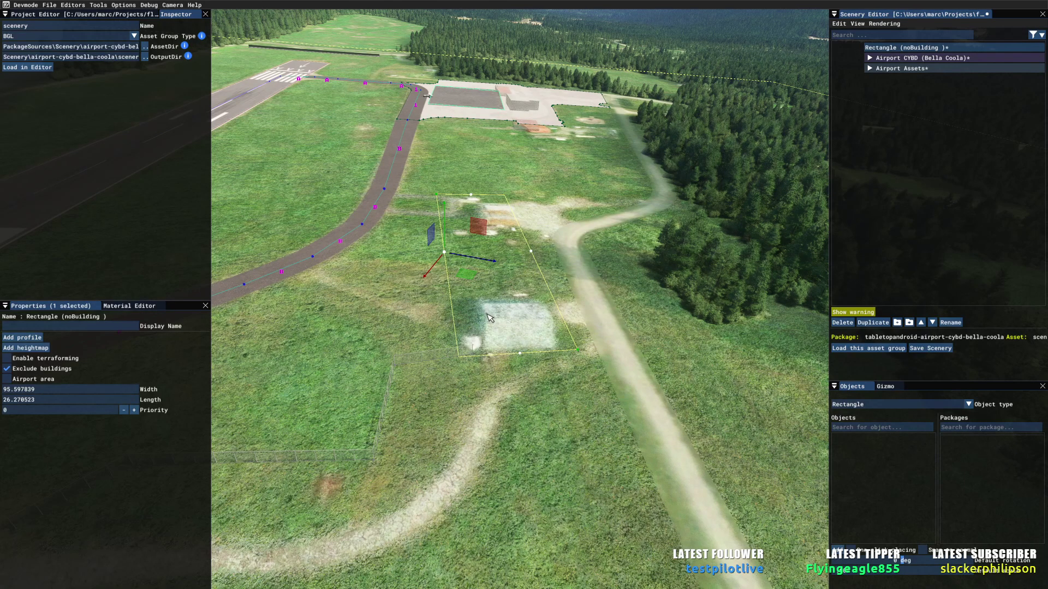
key(ctrl+s)
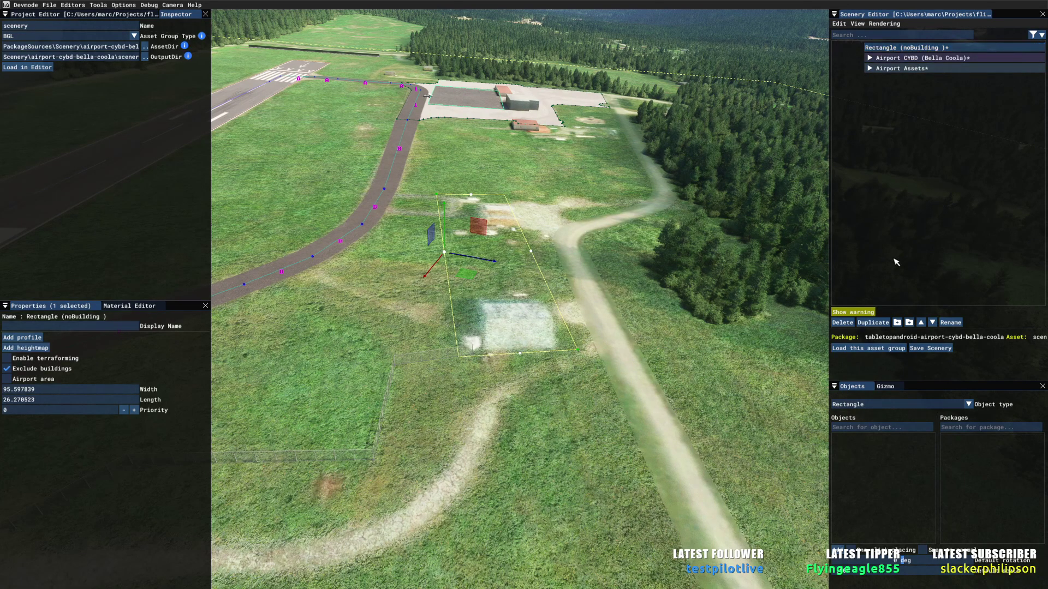
Wrap the rectangle in a new group named 'Exclusions' placed below Airport Assets.
click(897, 322)
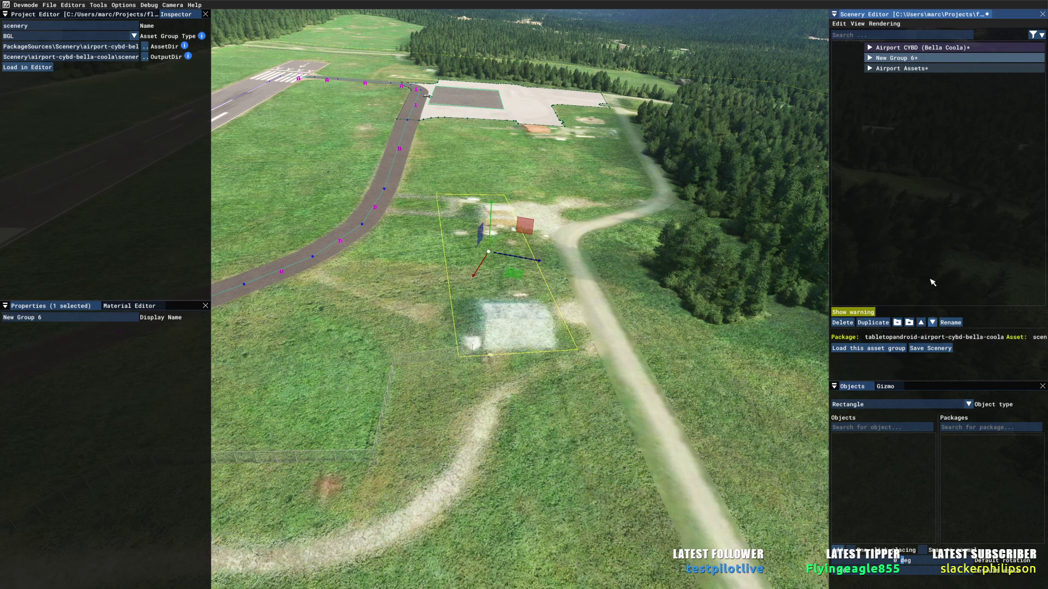
click(948, 325)
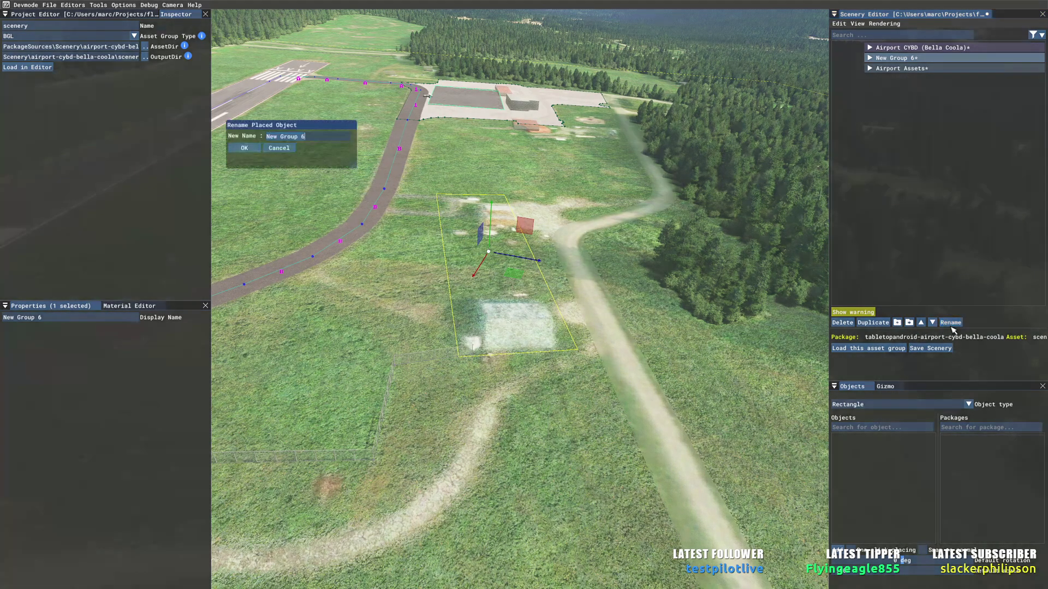
text(Exclusions)
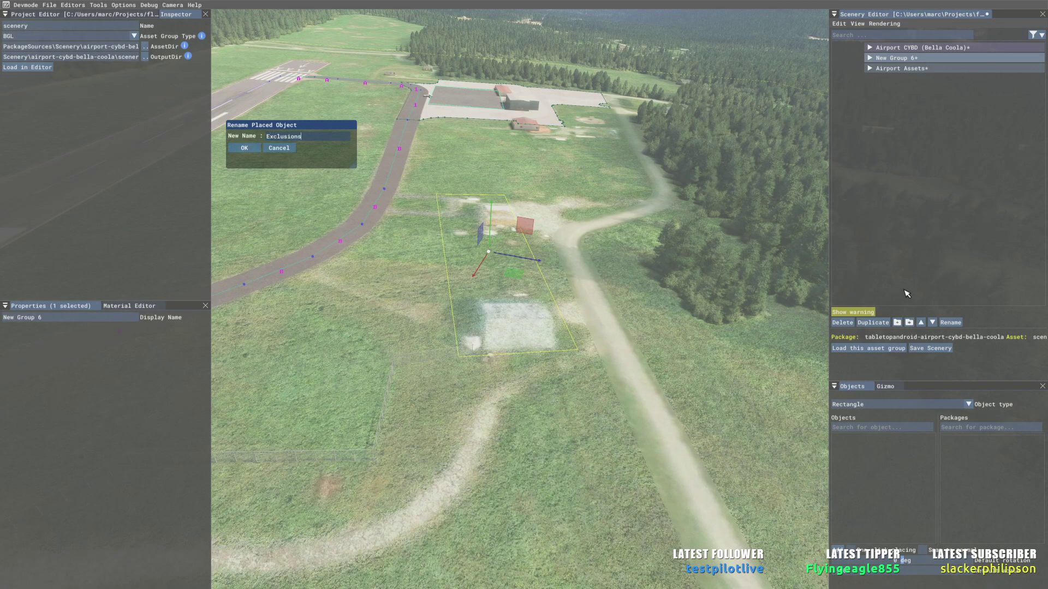
key(Return)
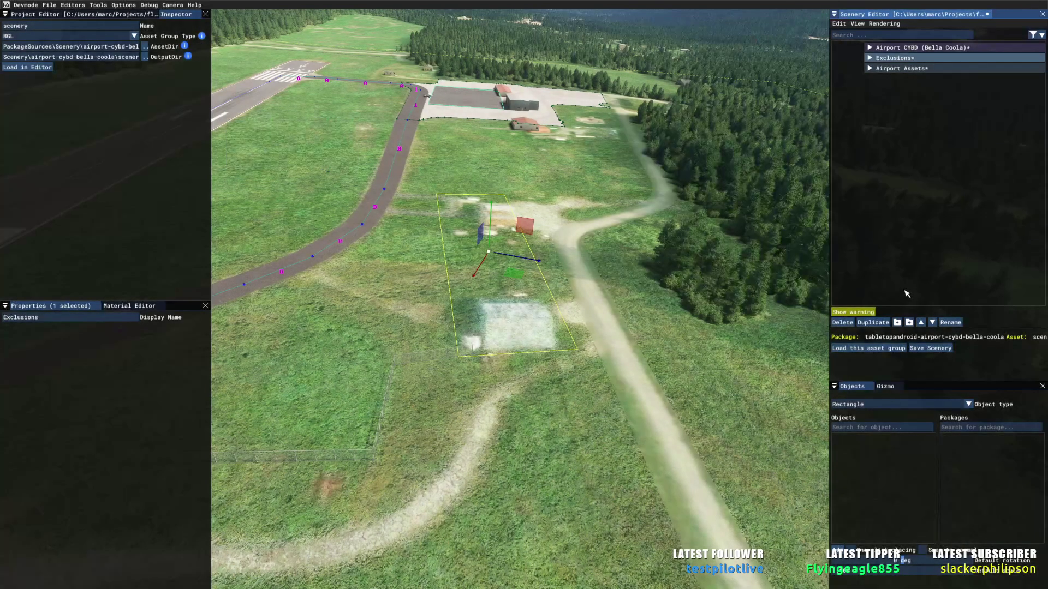
click(932, 322)
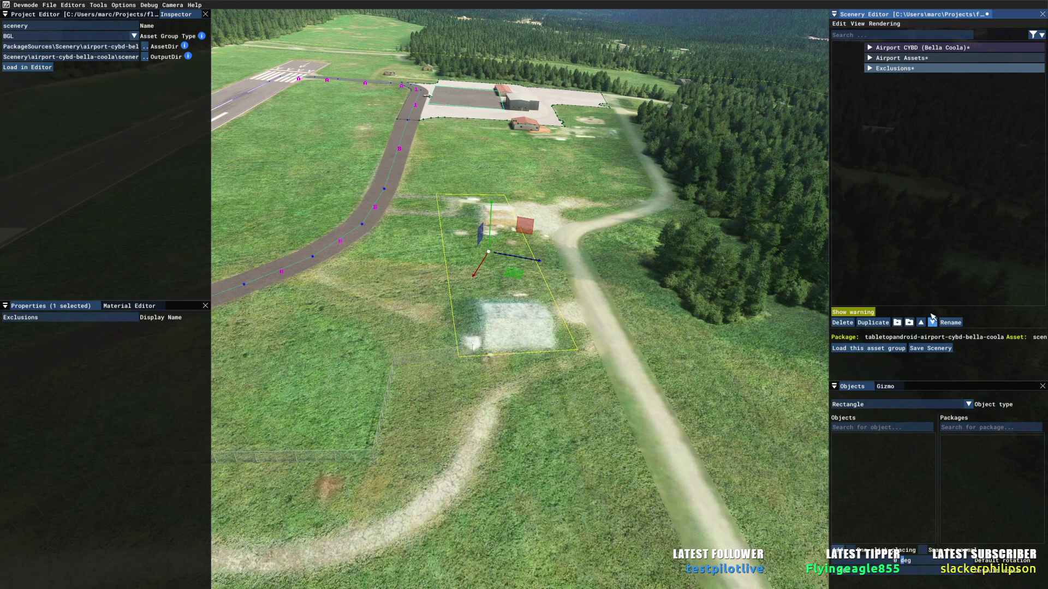
Check the Airport Assets and Exclusions group contents and save the scenery.
click(873, 50)
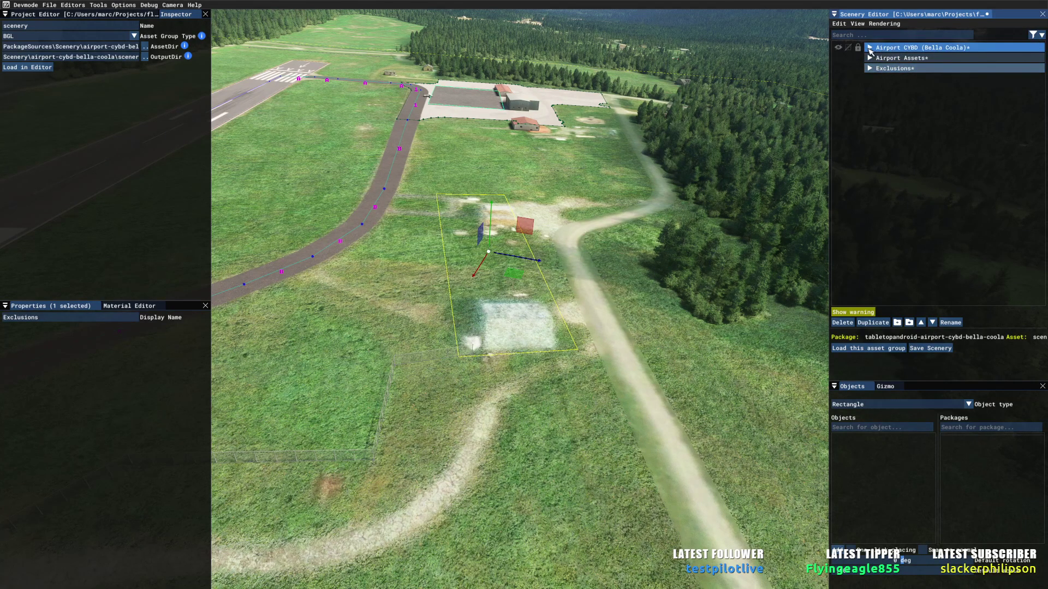
click(870, 48)
click(871, 48)
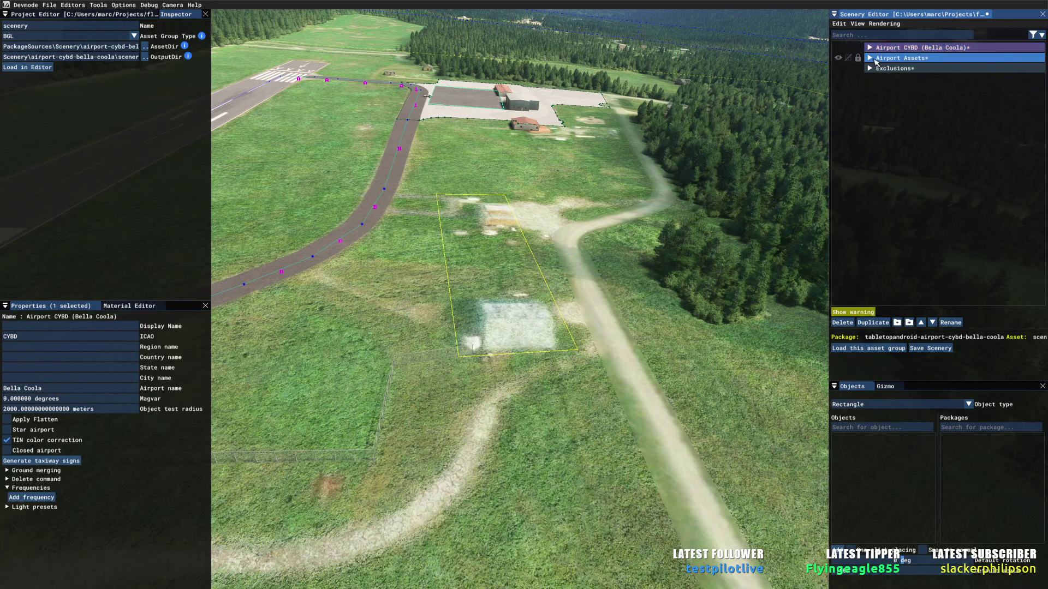
click(873, 58)
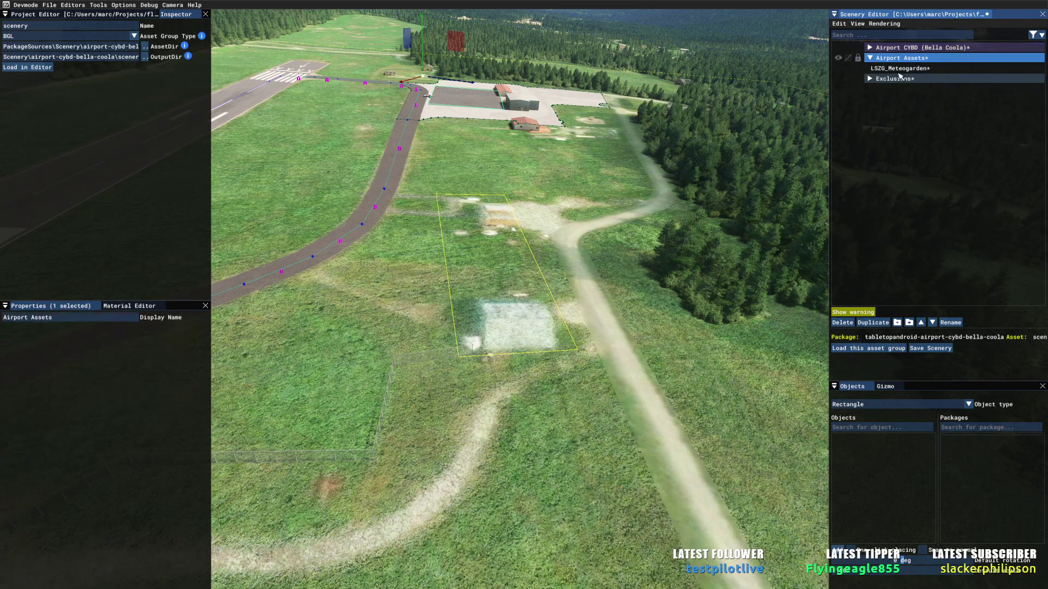
click(871, 58)
click(872, 68)
click(872, 69)
key(ctrl+s)
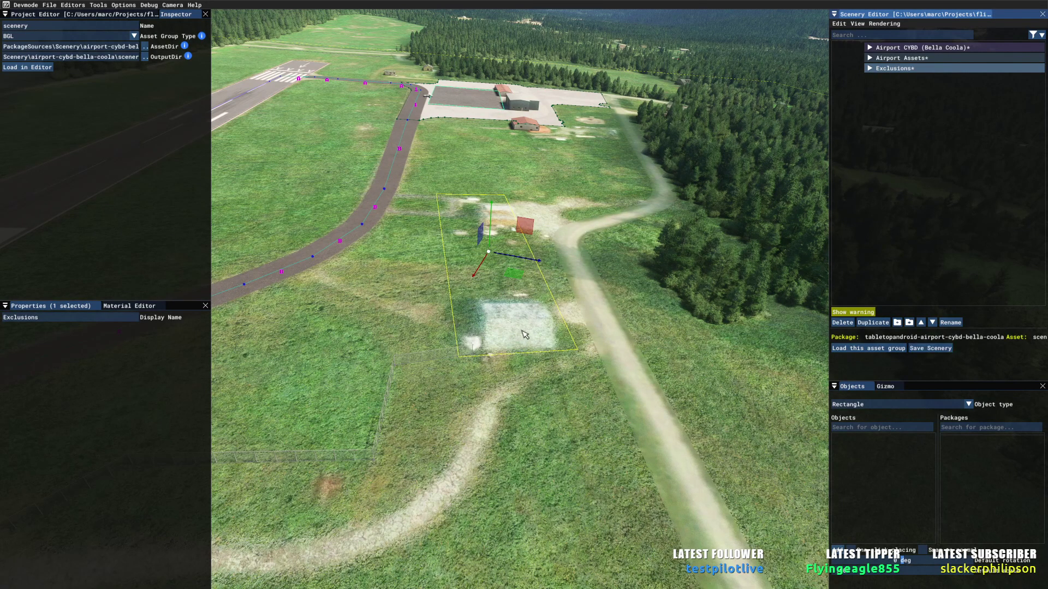
key(w)
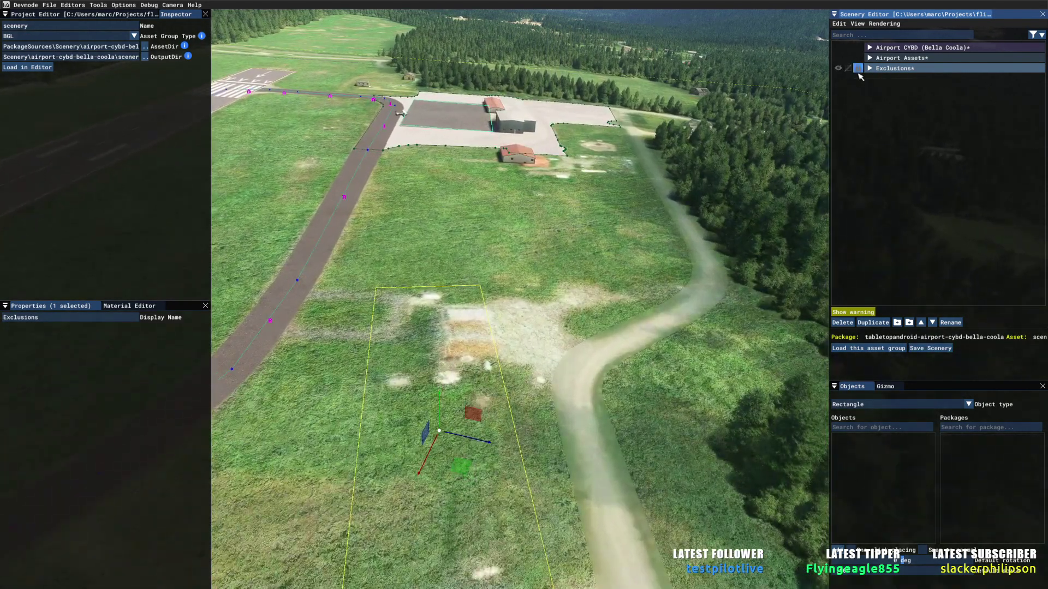
click(870, 69)
Duplicate the noBuilding rectangle and move the copy toward the apron.
click(884, 79)
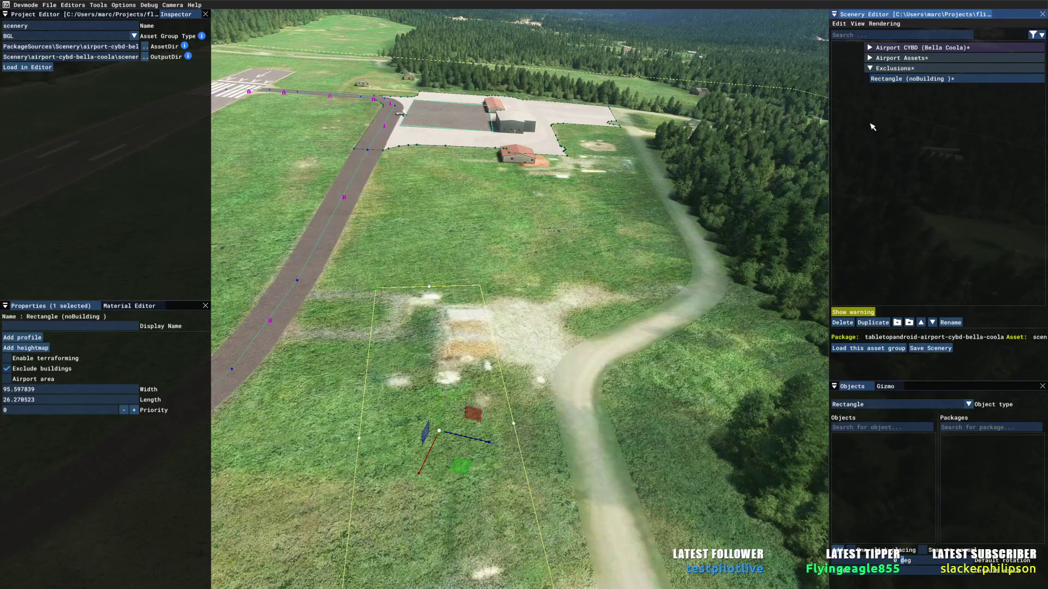
key(ctrl+d)
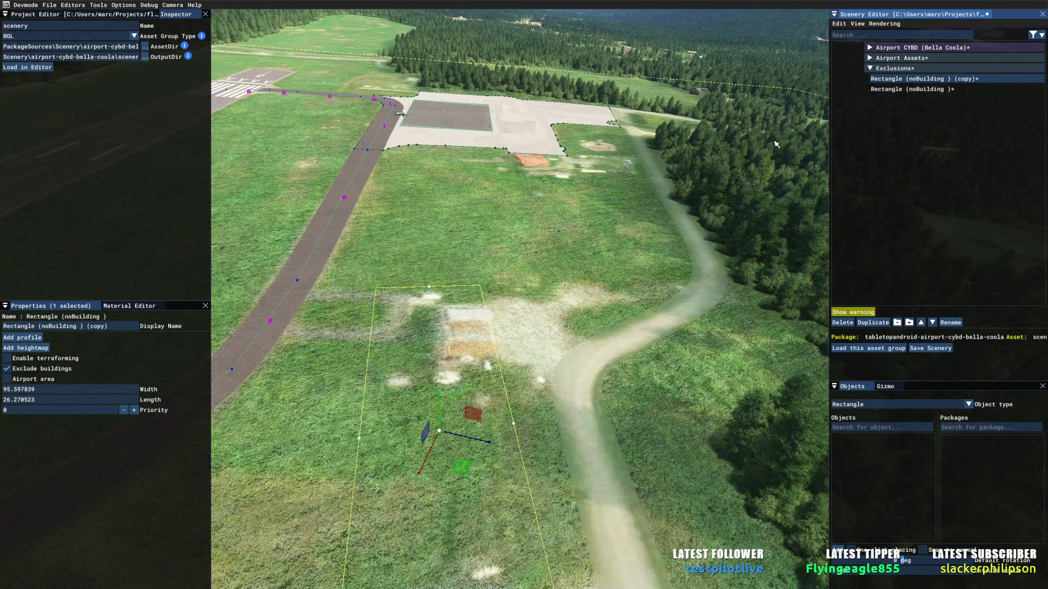
key(w)
drag(462, 466, 508, 210)
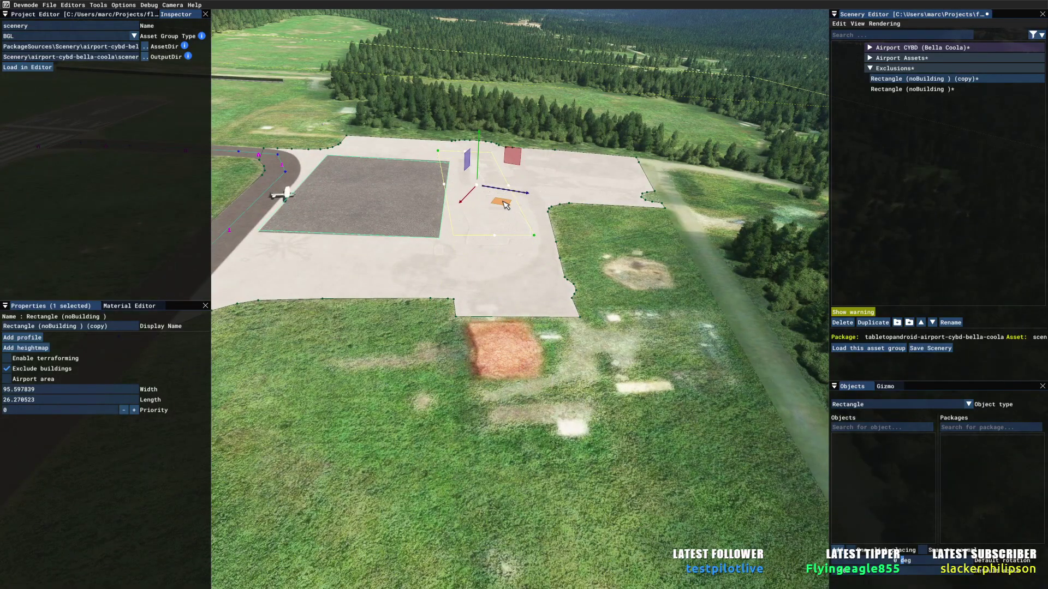
Stretch the copy's corner and edges over the orange footprint, reaching 165.12 by 28.21 m.
click(534, 235)
drag(567, 259, 522, 419)
click(481, 236)
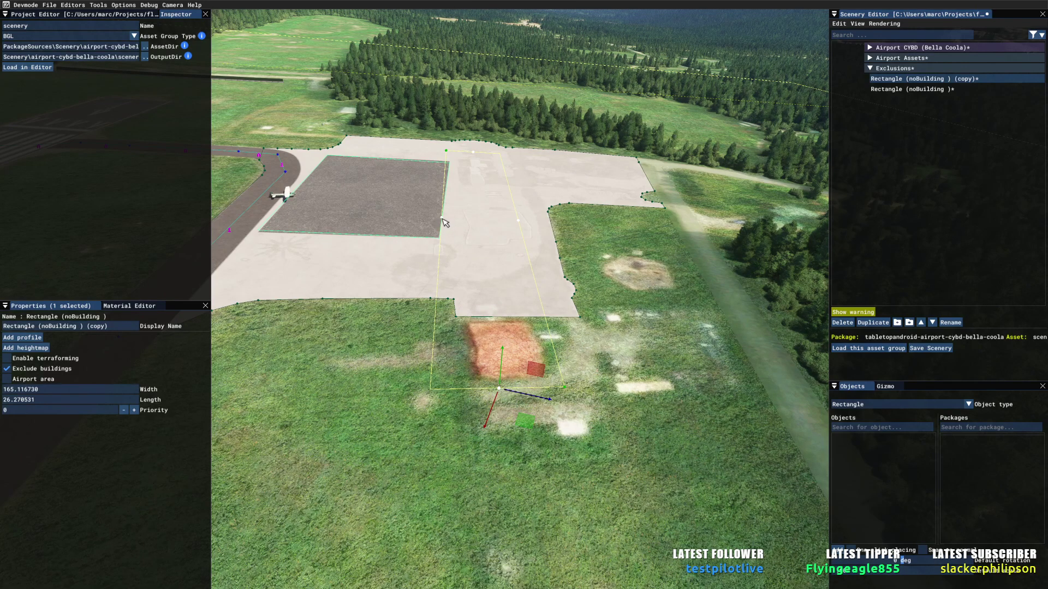
click(442, 218)
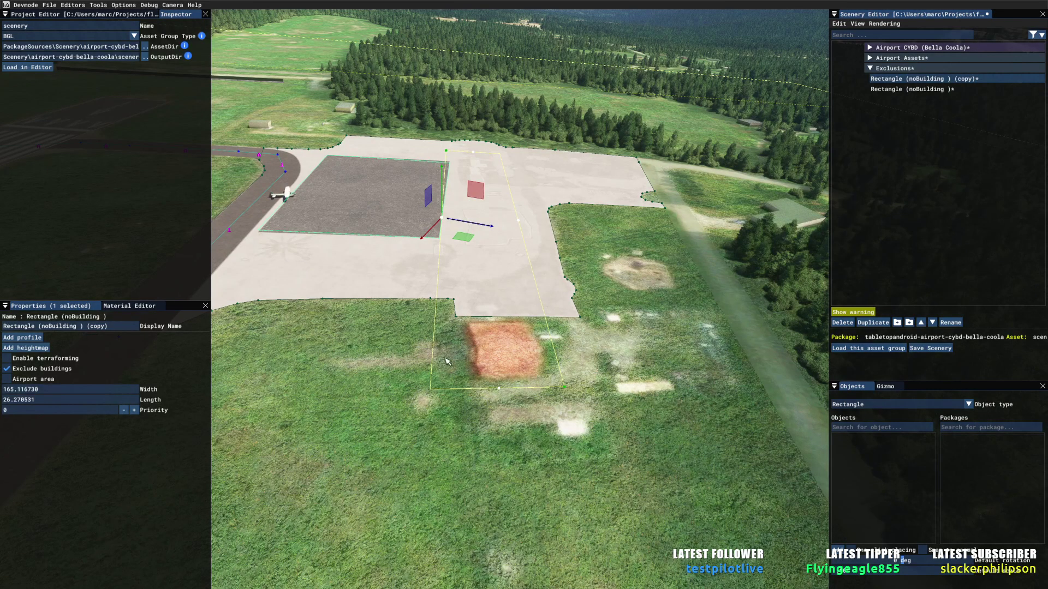
drag(465, 240, 460, 244)
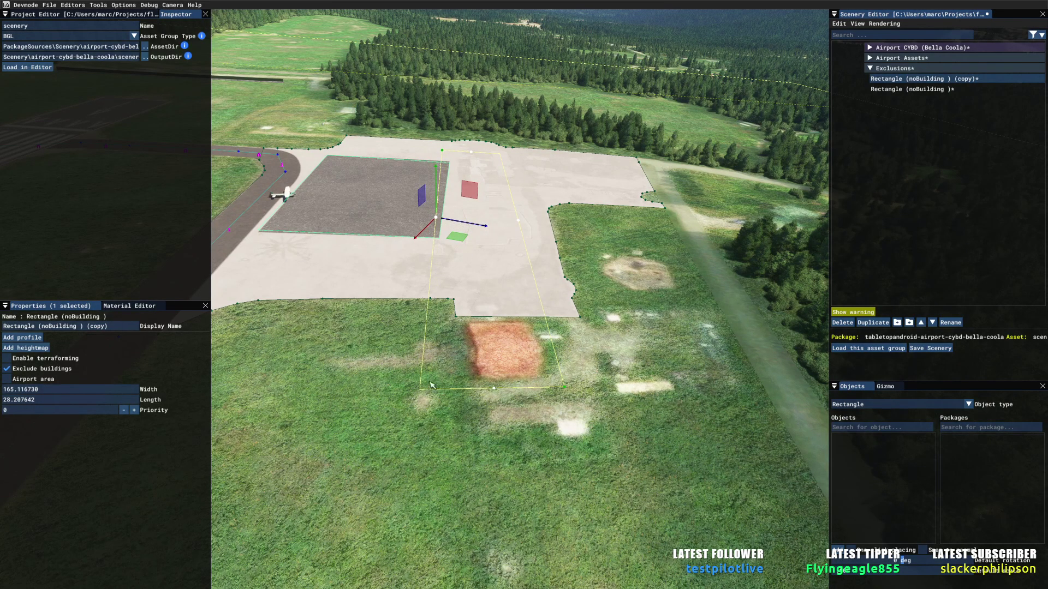
click(464, 380)
Save the scenery, orbit around the orange footprint to inspect the exclusion, and save again.
key(ctrl+s)
key(s)
key(a)
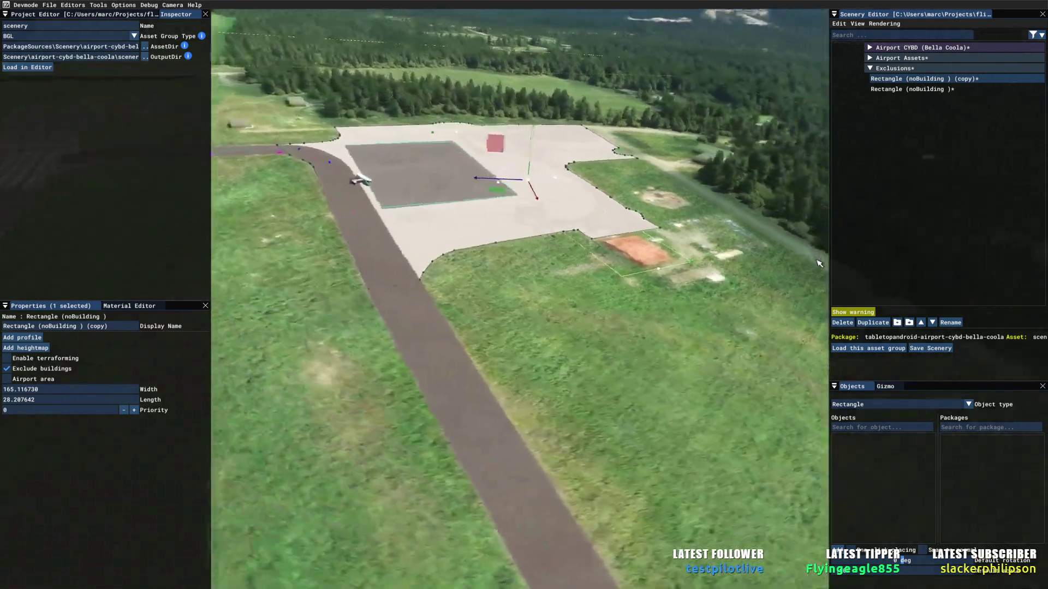
key(a)
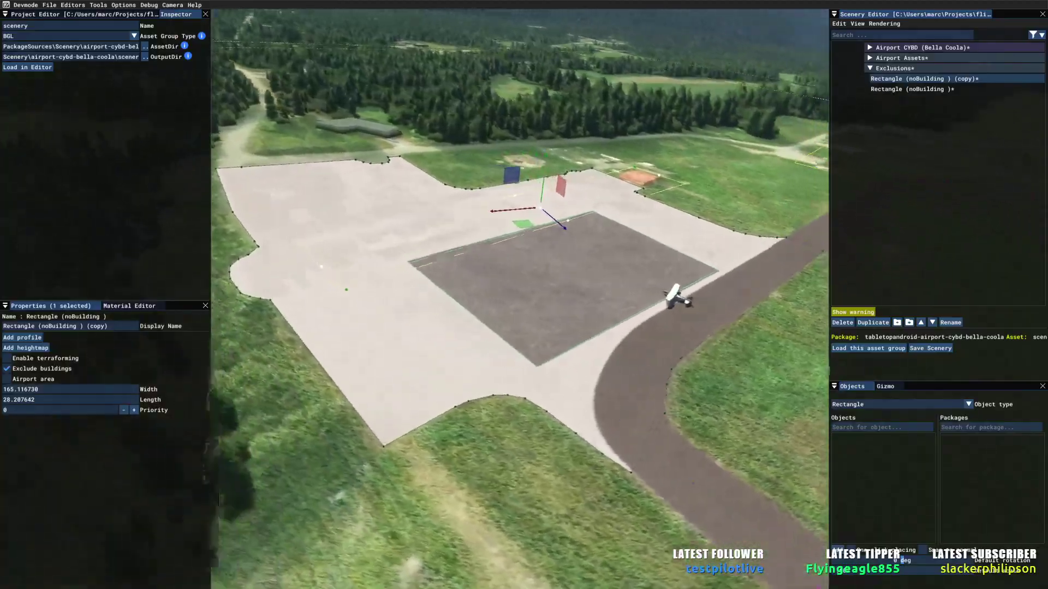
key(w)
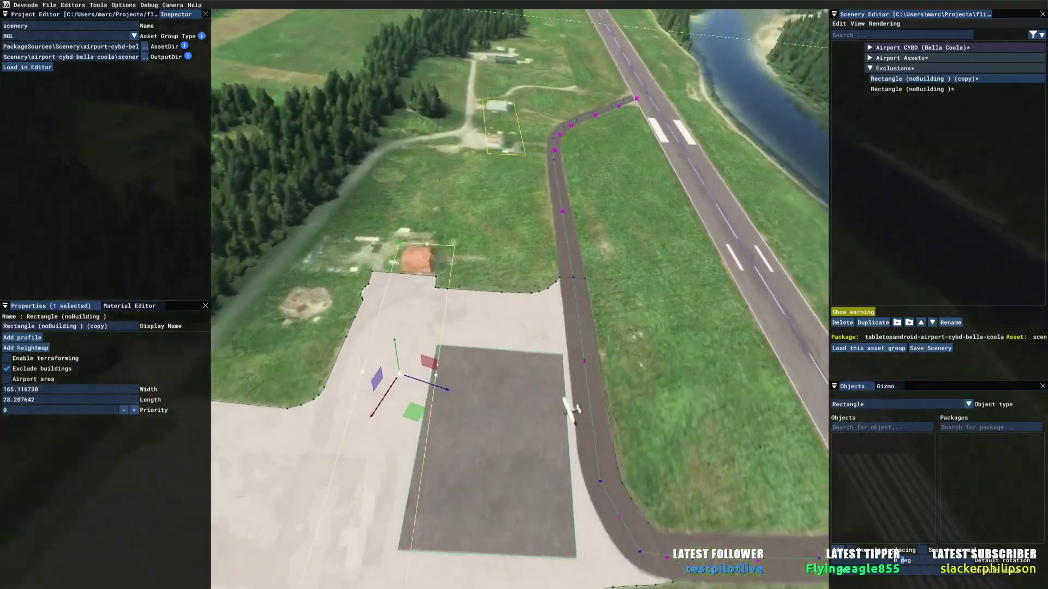
key(a)
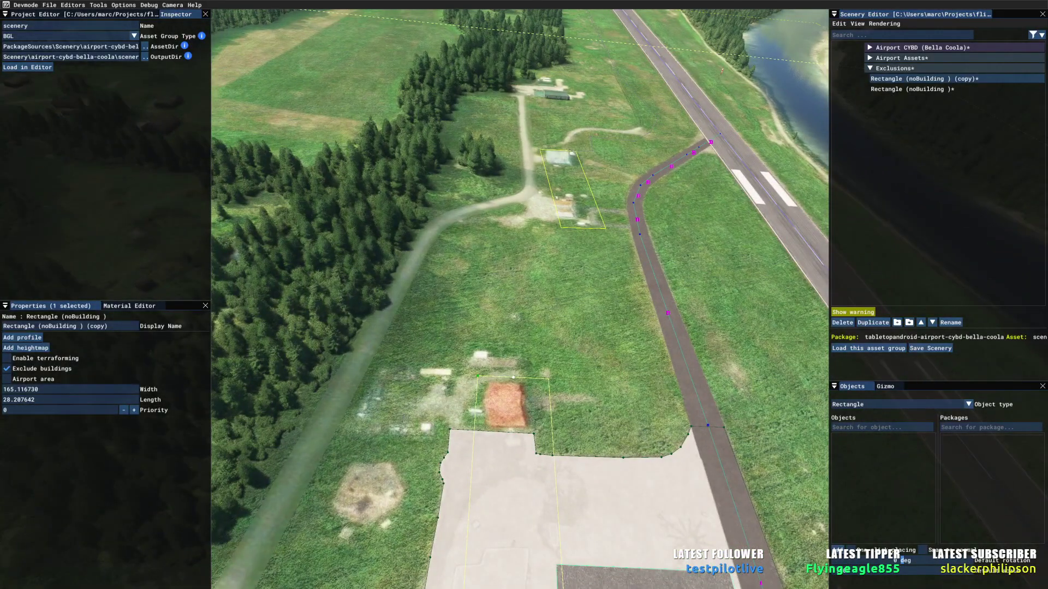
key(w)
key(w)
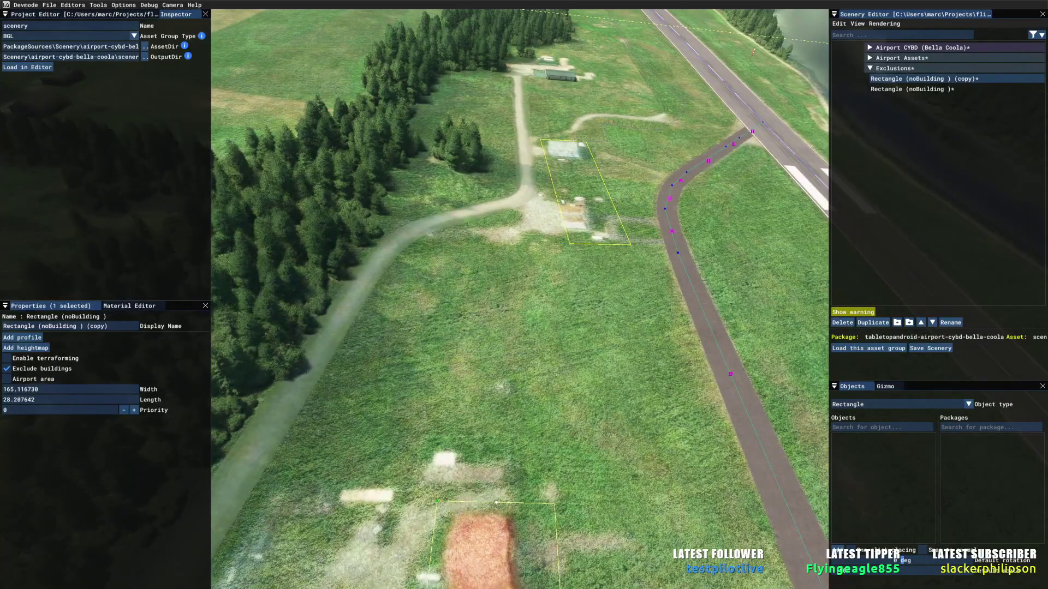
key(s)
key(a)
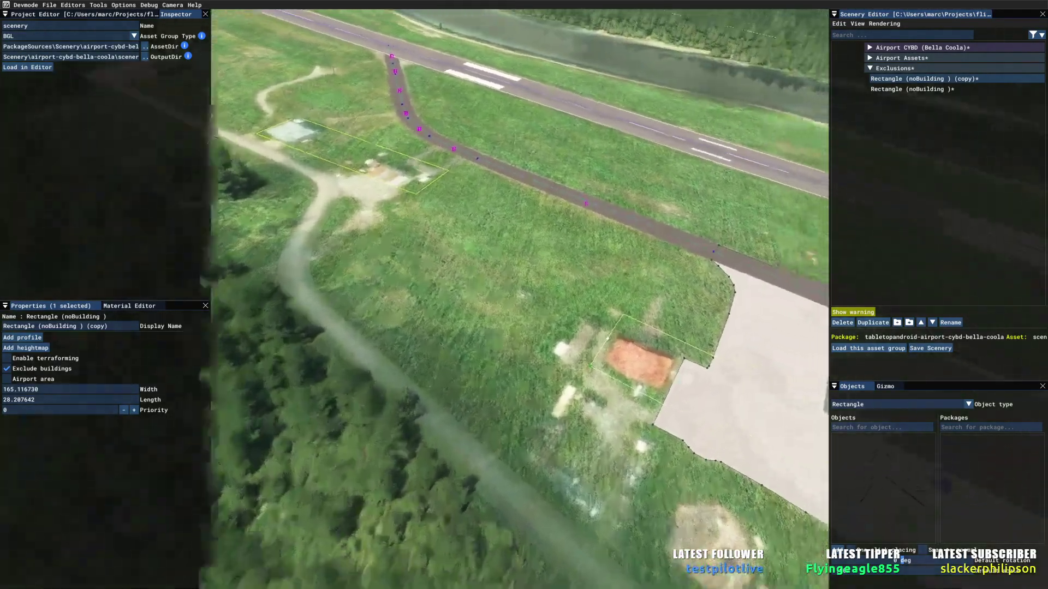
key(a)
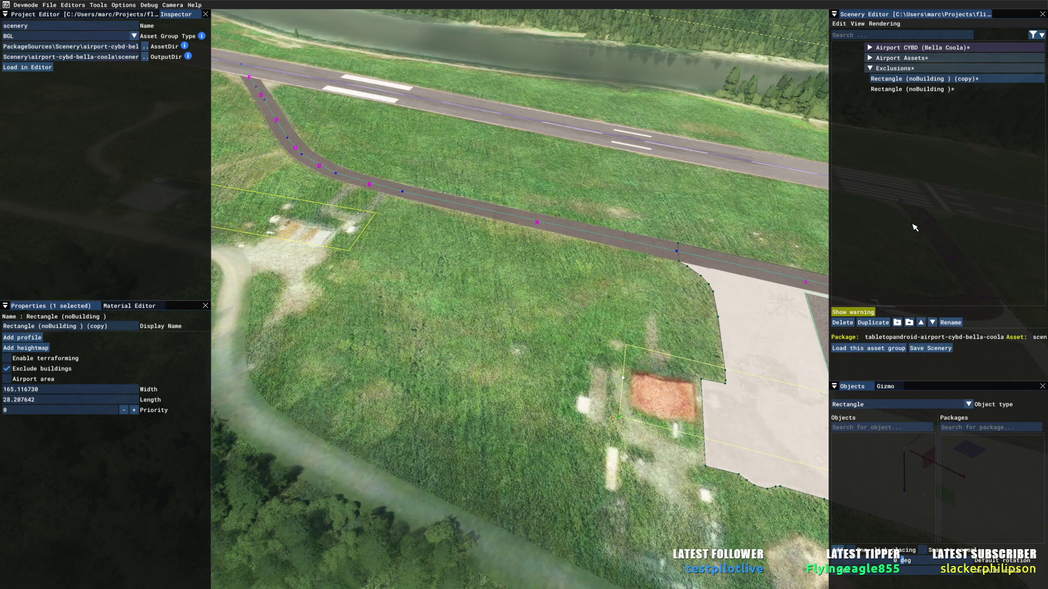
click(938, 186)
click(926, 352)
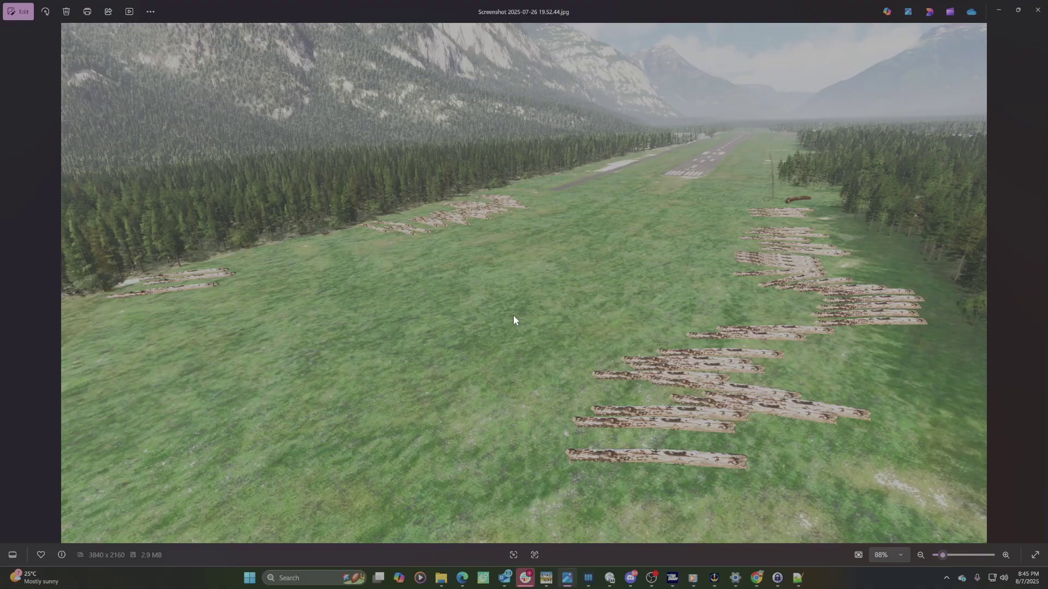
key(Left)
key(Left)
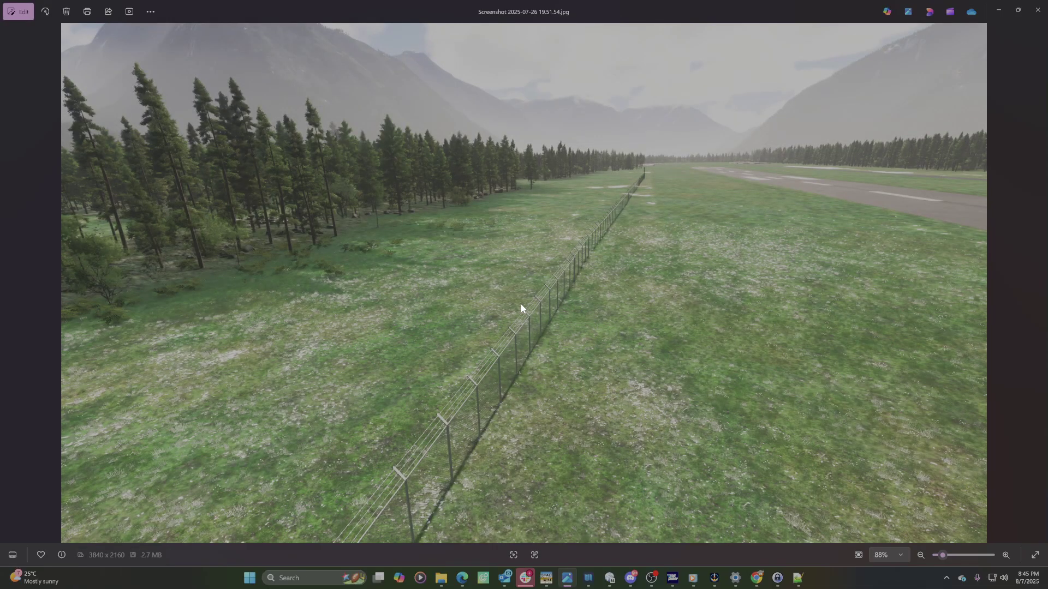
key(Left)
key(Left)
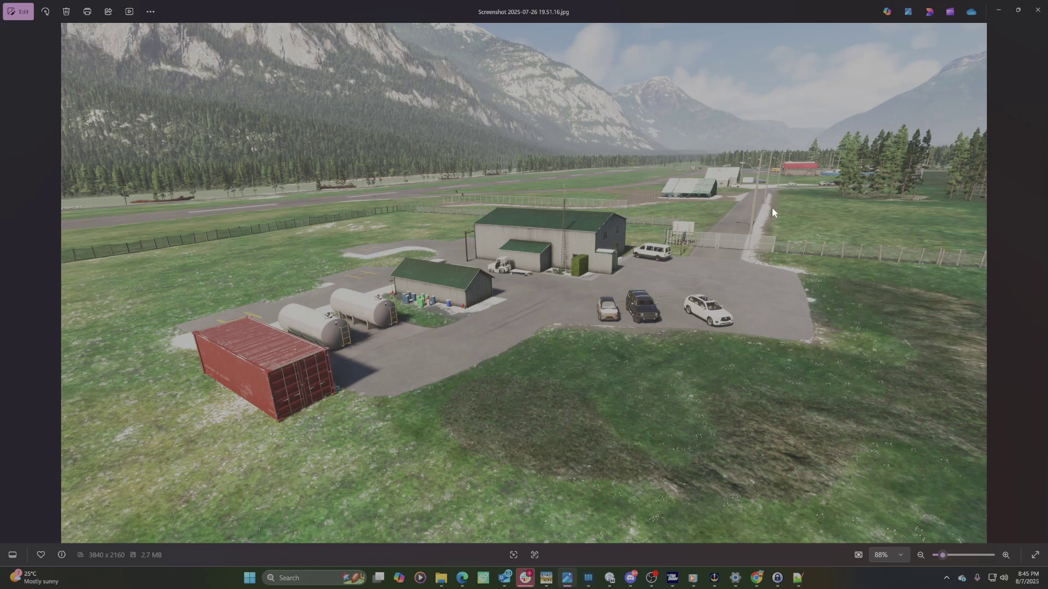
key(Left)
key(Left)
key(Left)
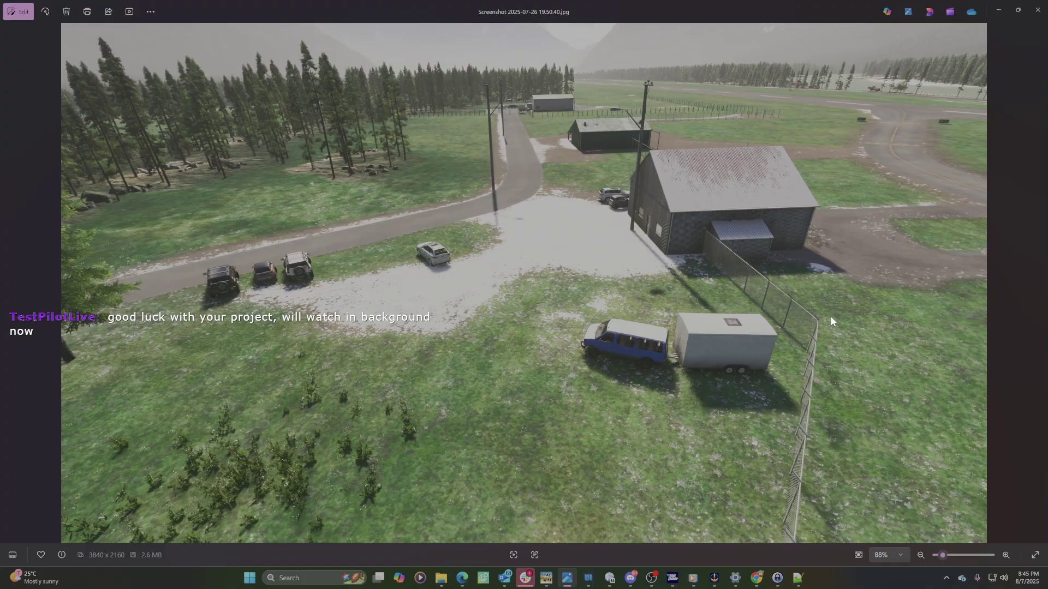
key(Left)
key(Left)
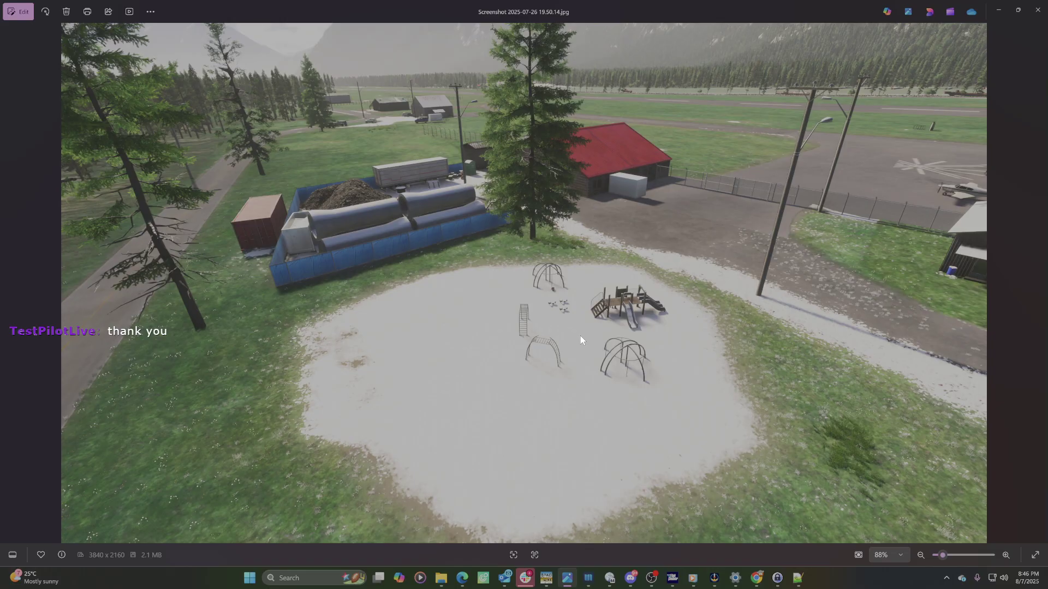
key(Left)
key(Left)
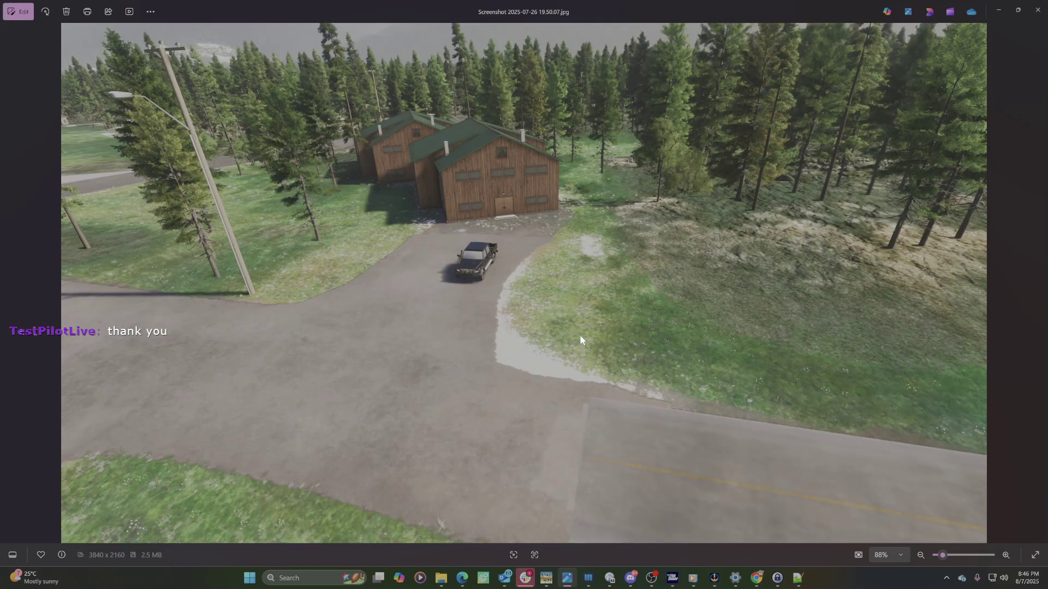
key(Left)
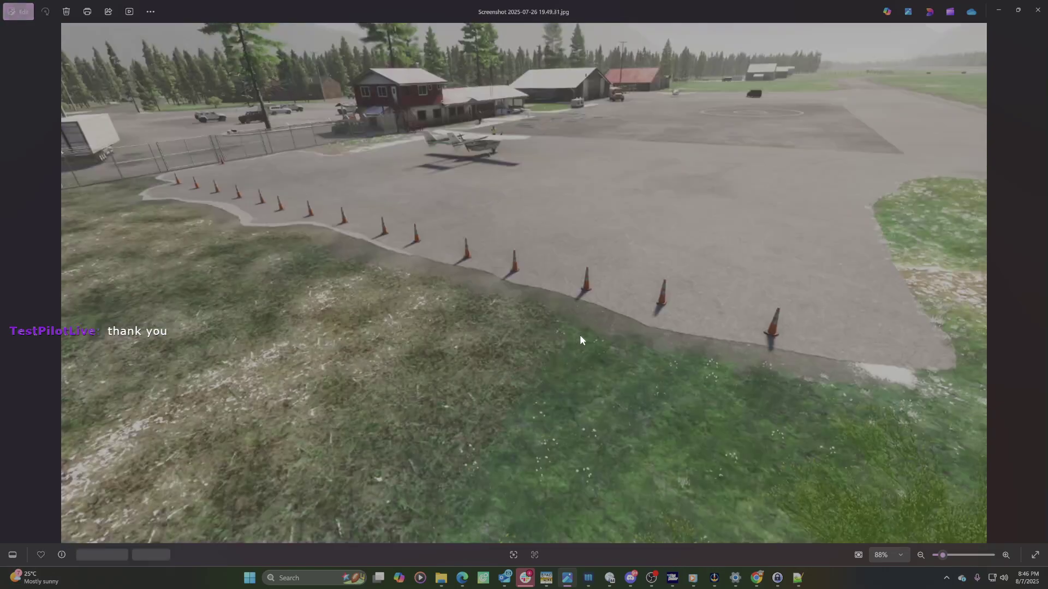
key(Left)
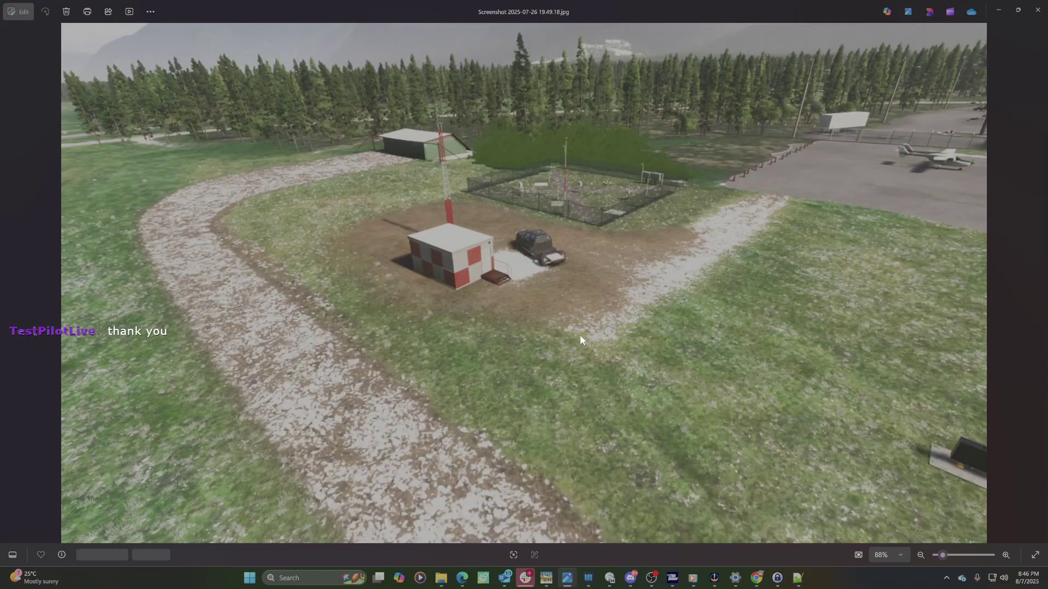
key(Right)
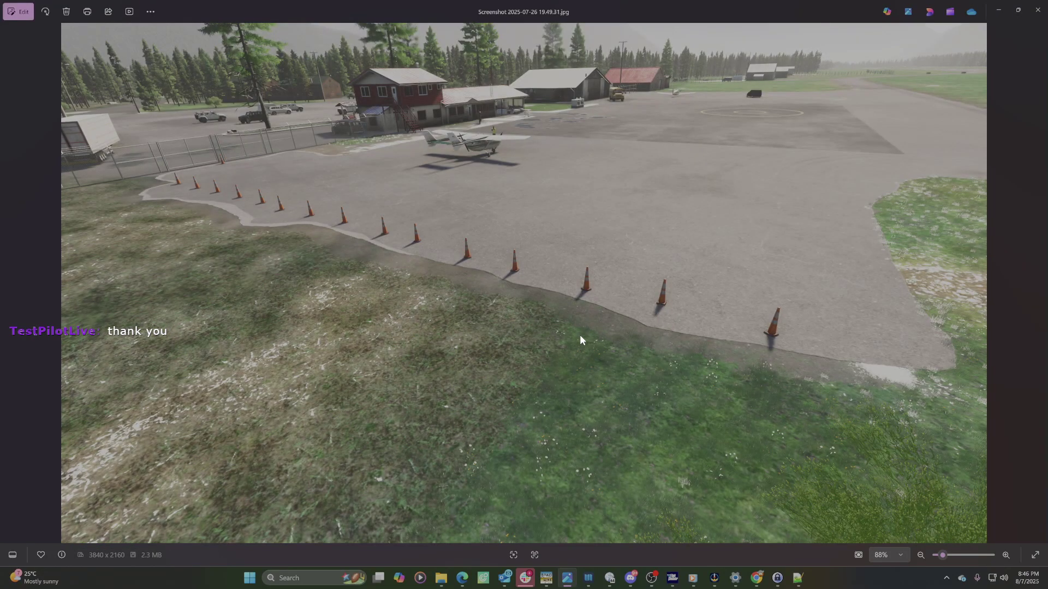
key(Right)
key(Right)
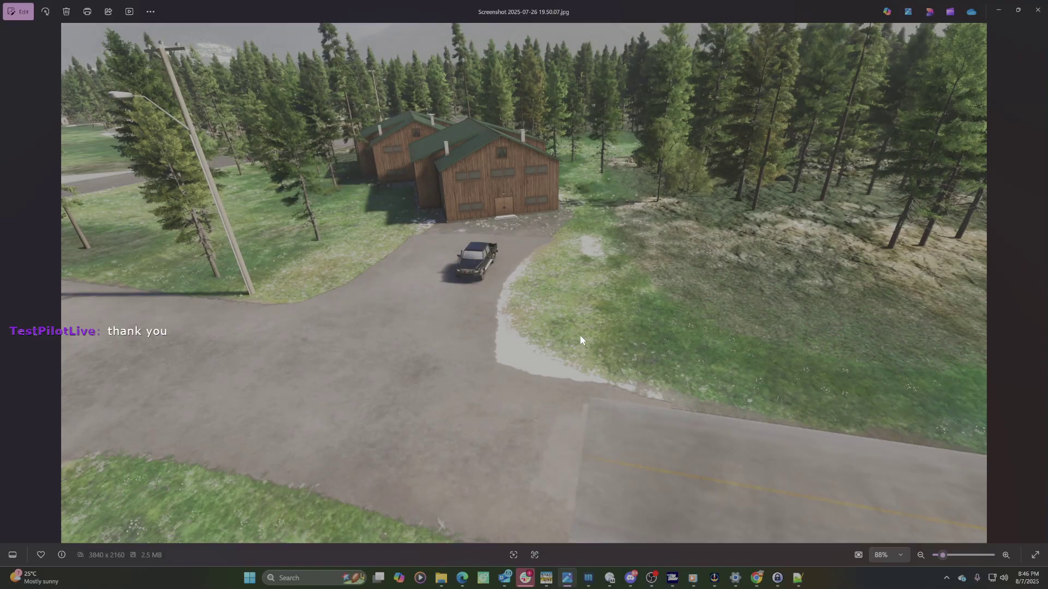
key(Right)
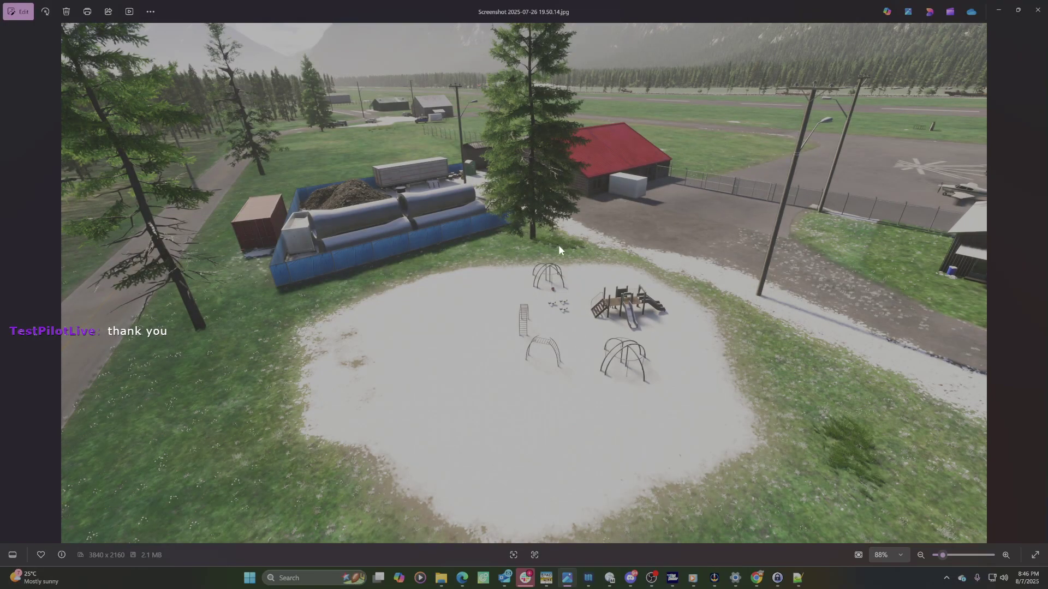
key(alt+Tab)
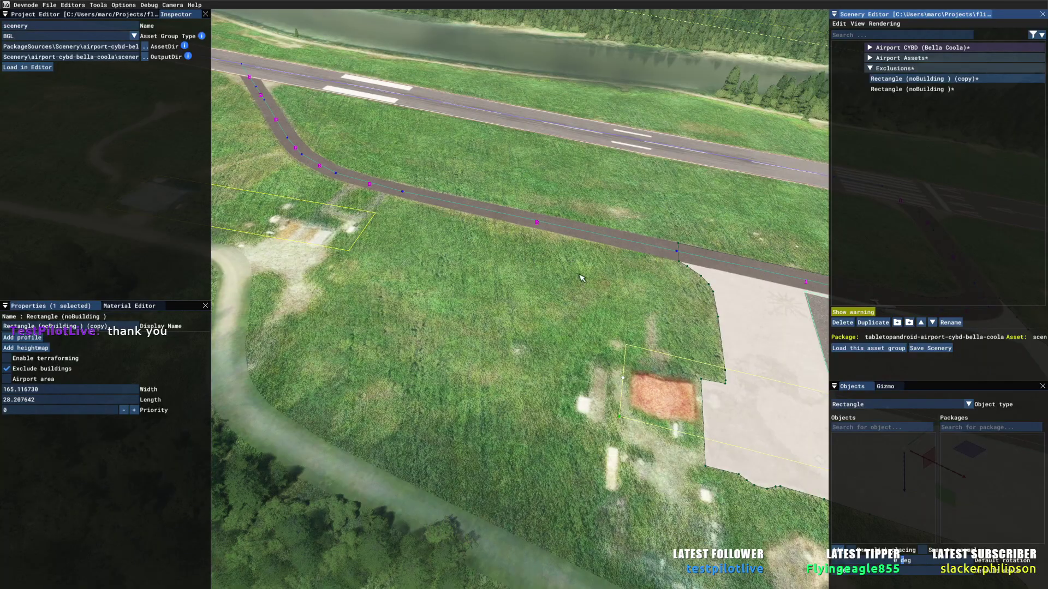
Level the view over the airfield, then bring up the Orbx CYBD Bella Coola page in Chrome.
key(s)
key(s)
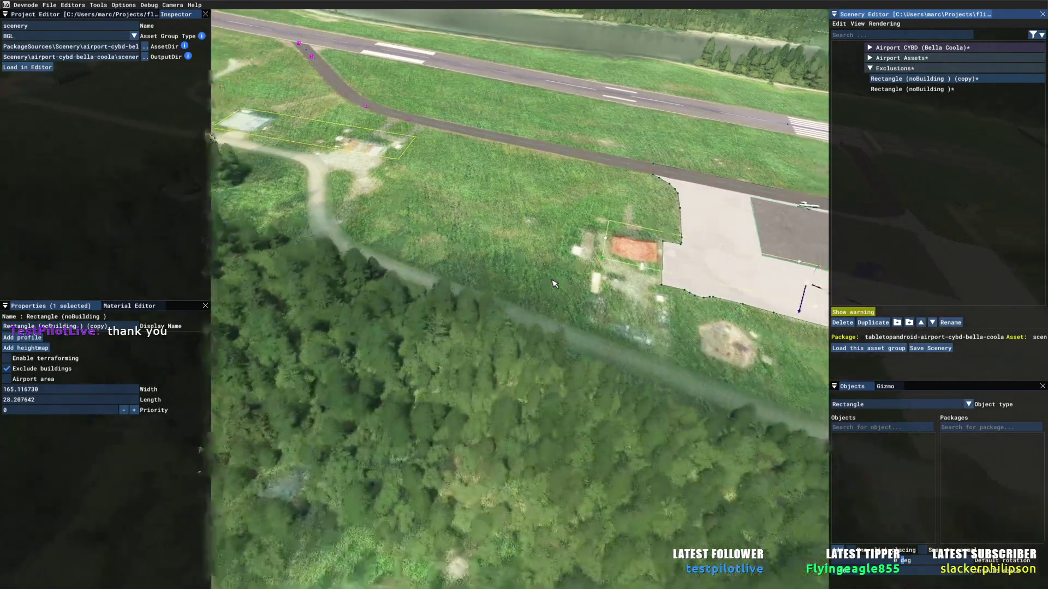
key(d)
key(w)
key(w)
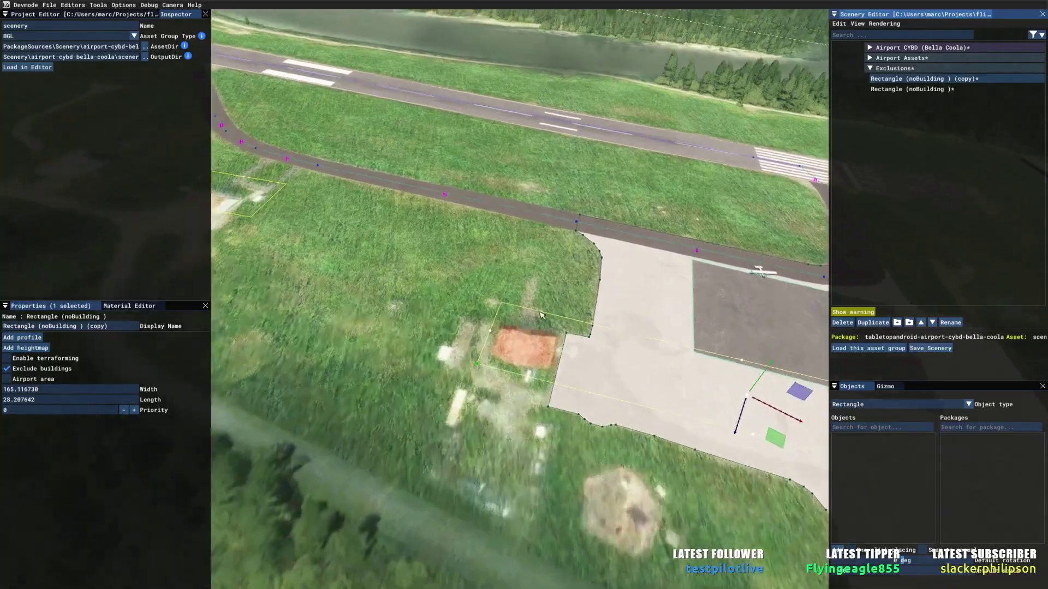
key(a)
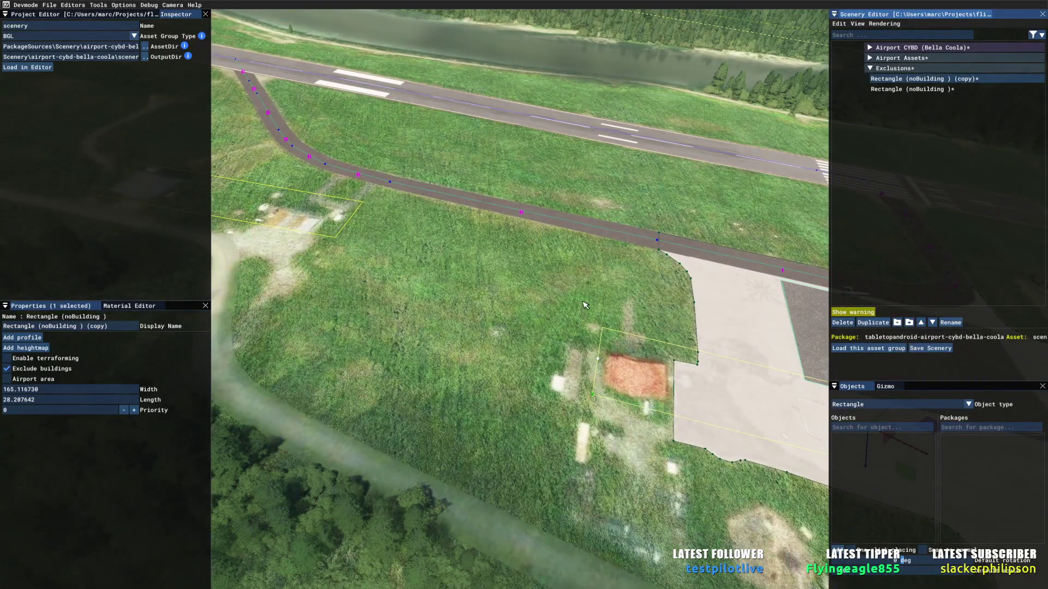
key(a)
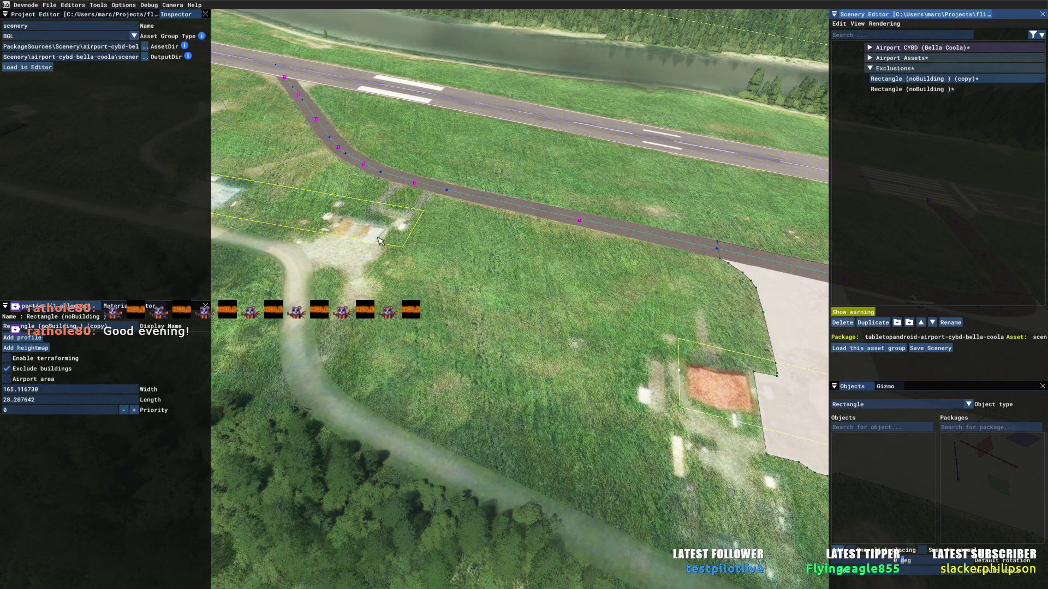
middle_drag(380, 241, 381, 241)
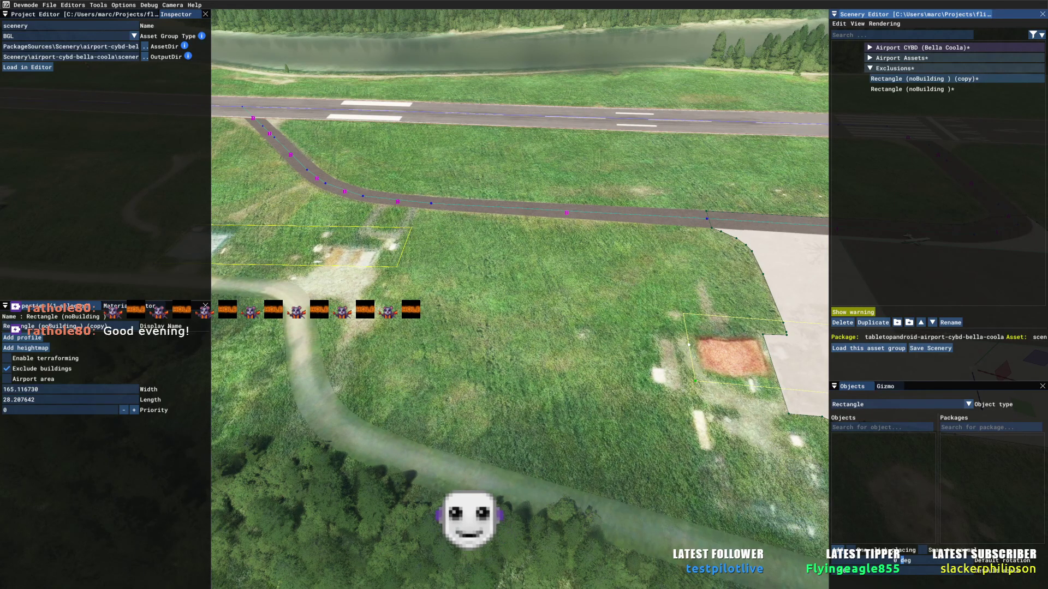
key(alt+Tab)
key(ctrl+Tab)
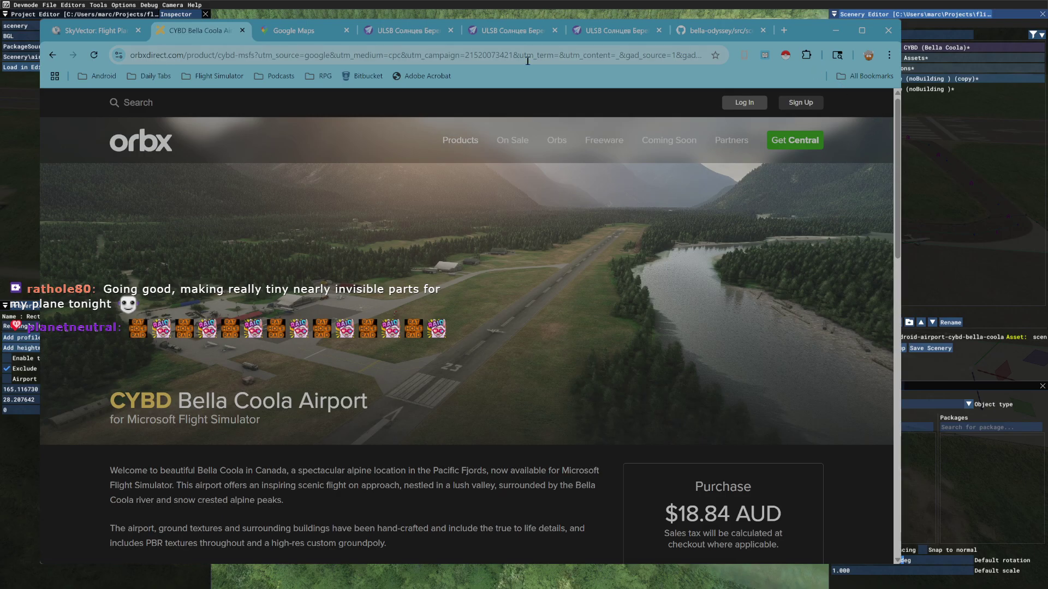
Switch from Chrome back to the scenery editor showing Bella Coola's runway and apron.
key(alt+Tab)
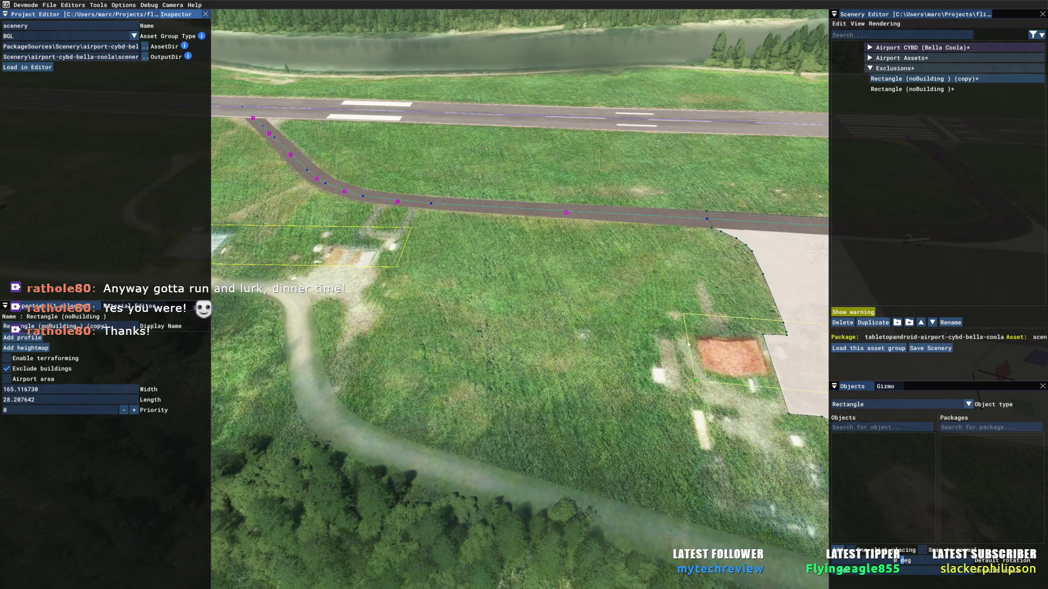
Glance at the screenshot viewer, then return to the Bella Coola scenery editor.
key(alt+Tab)
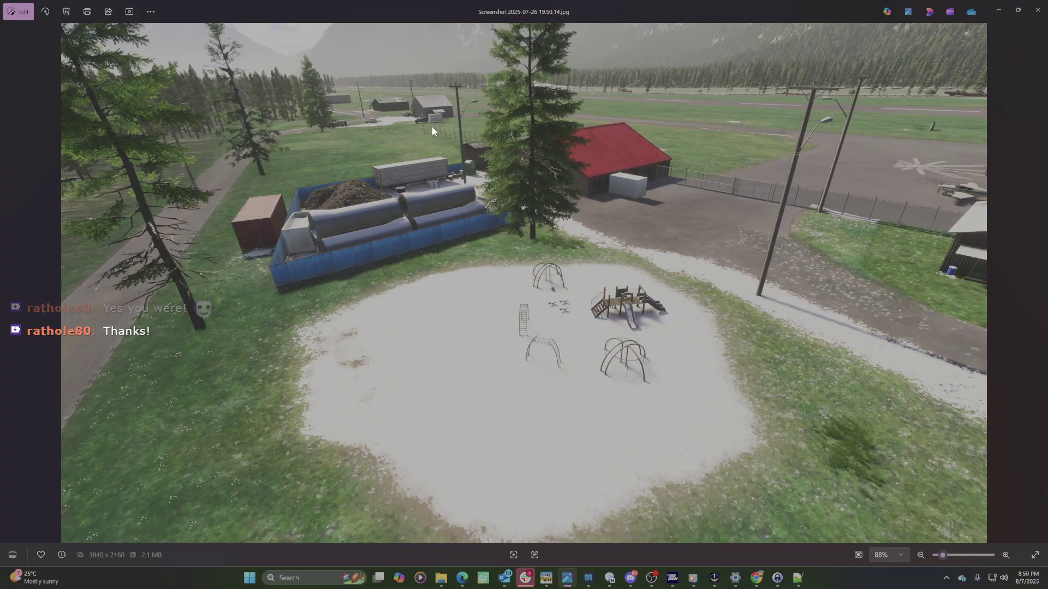
key(alt+Tab)
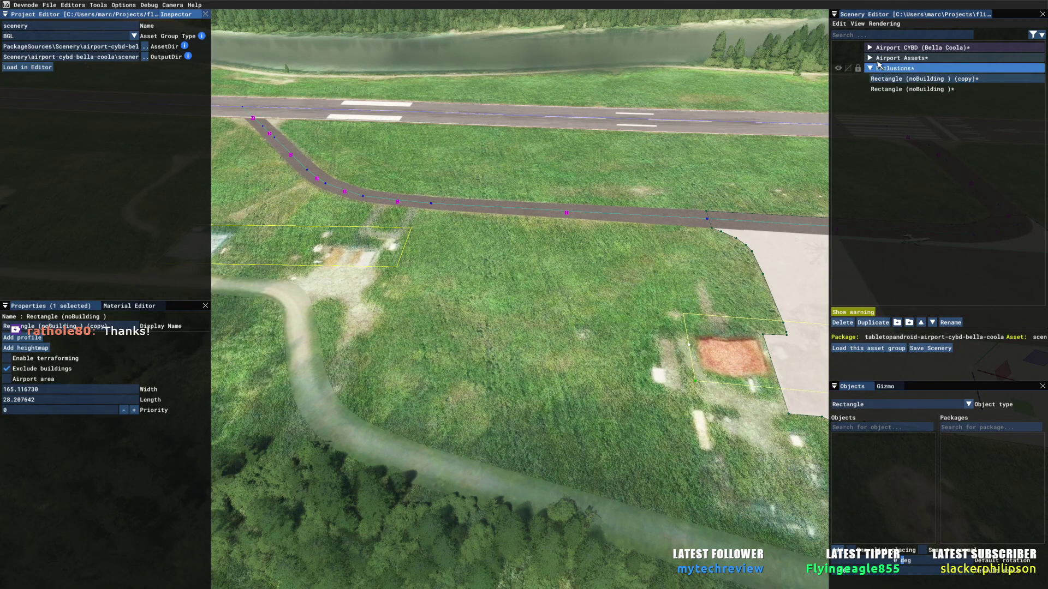
Expand Airport CYBD and fly the view to the Fence_Grilling04_Little placement.
double_click(895, 48)
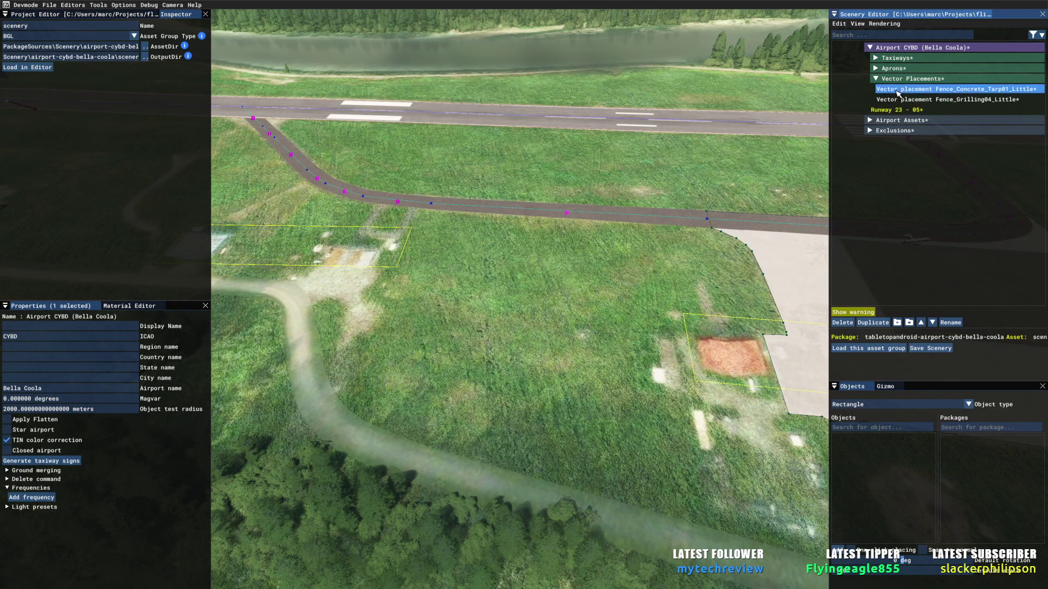
click(903, 90)
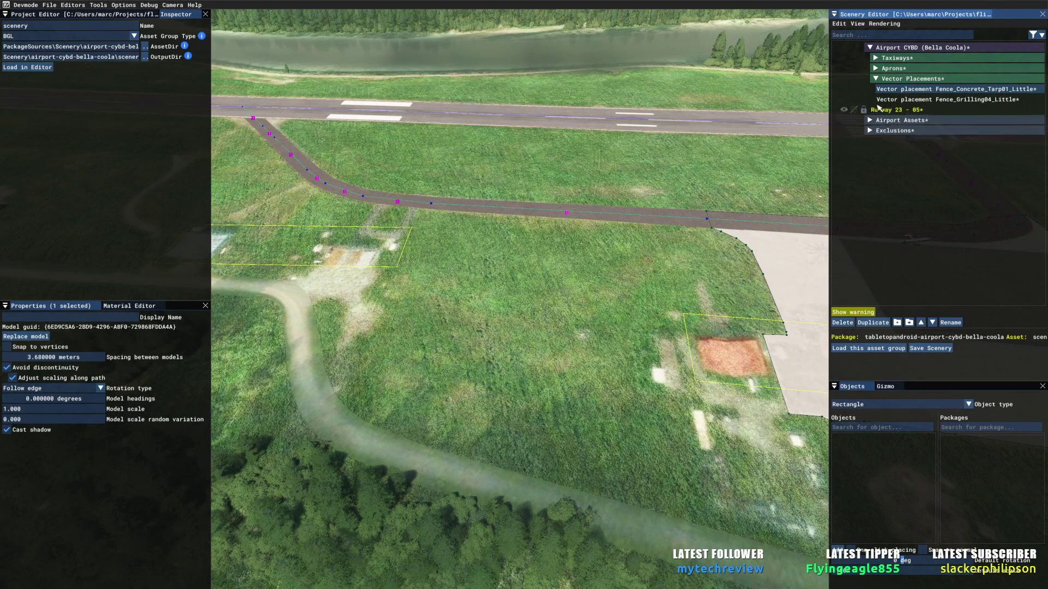
click(928, 102)
double_click(928, 102)
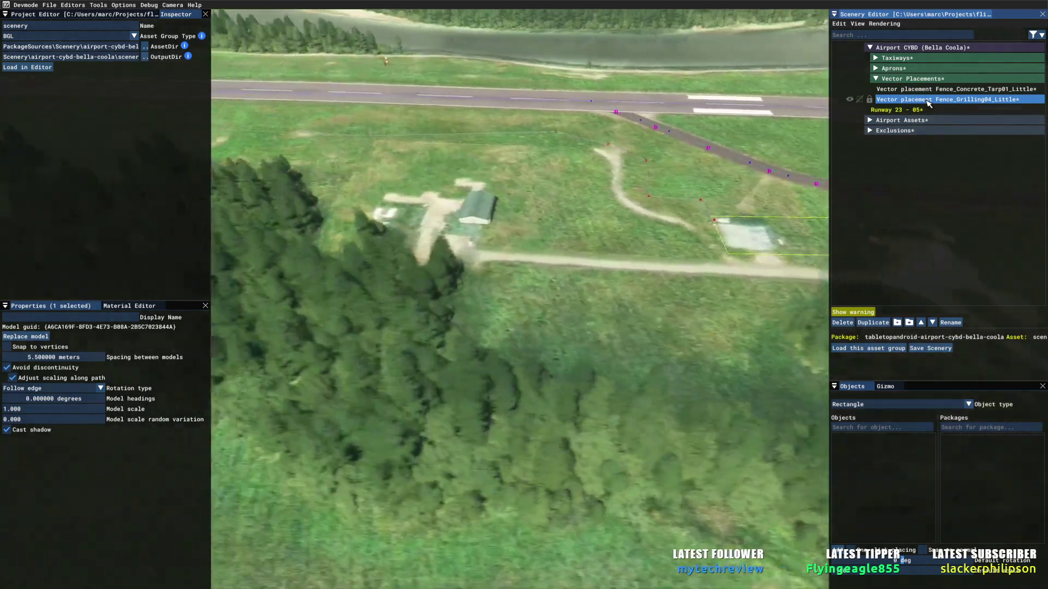
key(d)
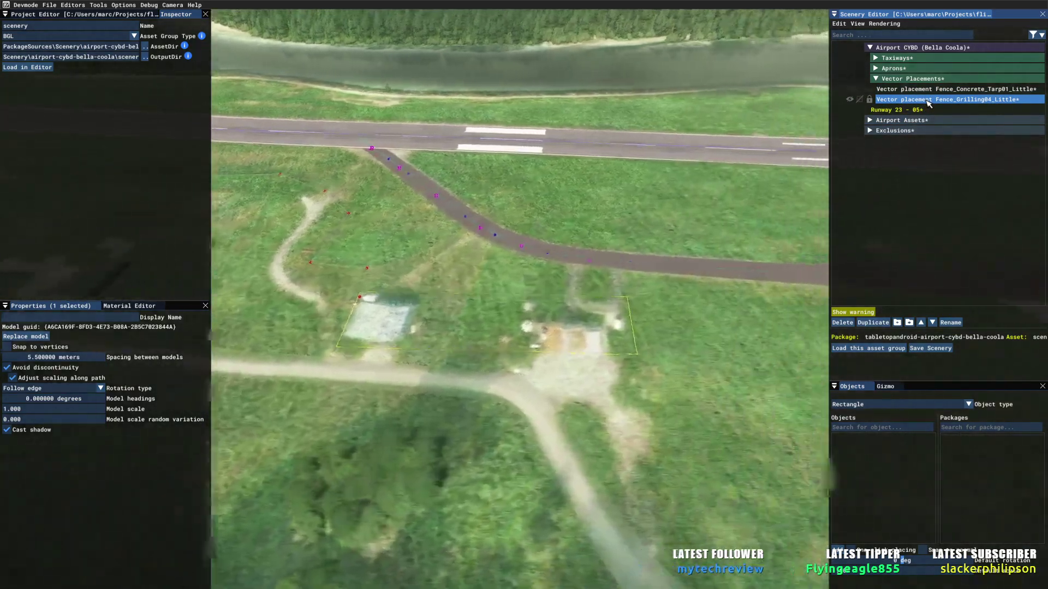
key(s)
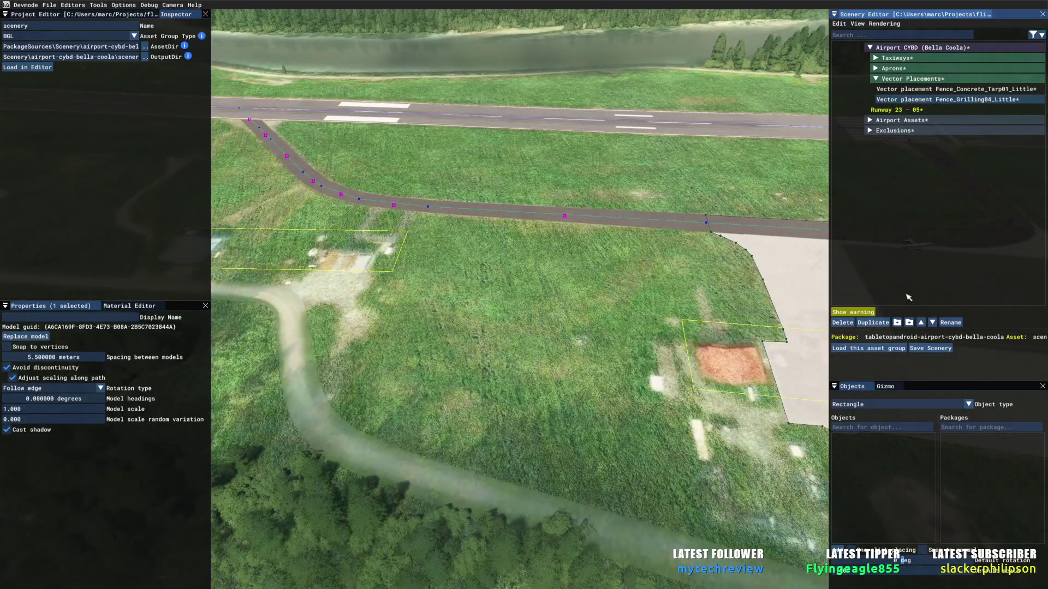
Wrap it in a new group named 'Outter Fencing' placed above the concrete tarp fence.
click(897, 323)
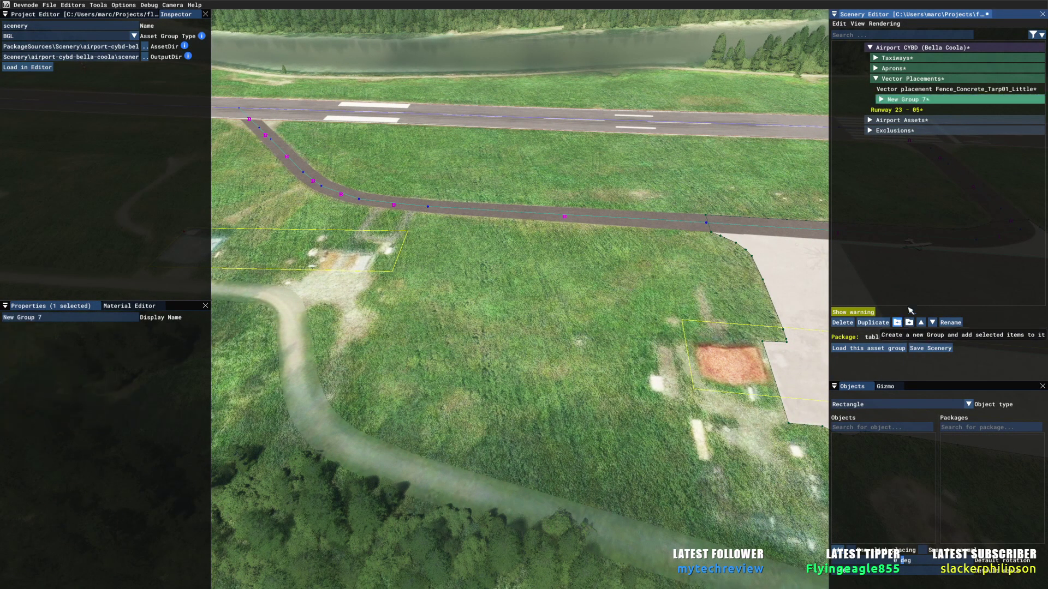
click(959, 324)
text(Outter Fenc)
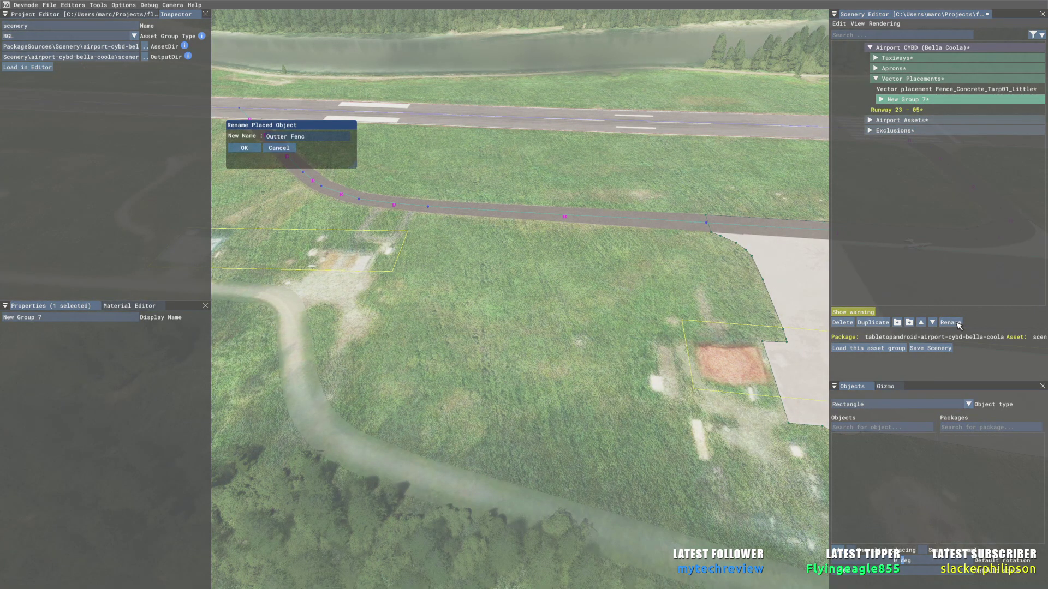
text(ing)
key(Return)
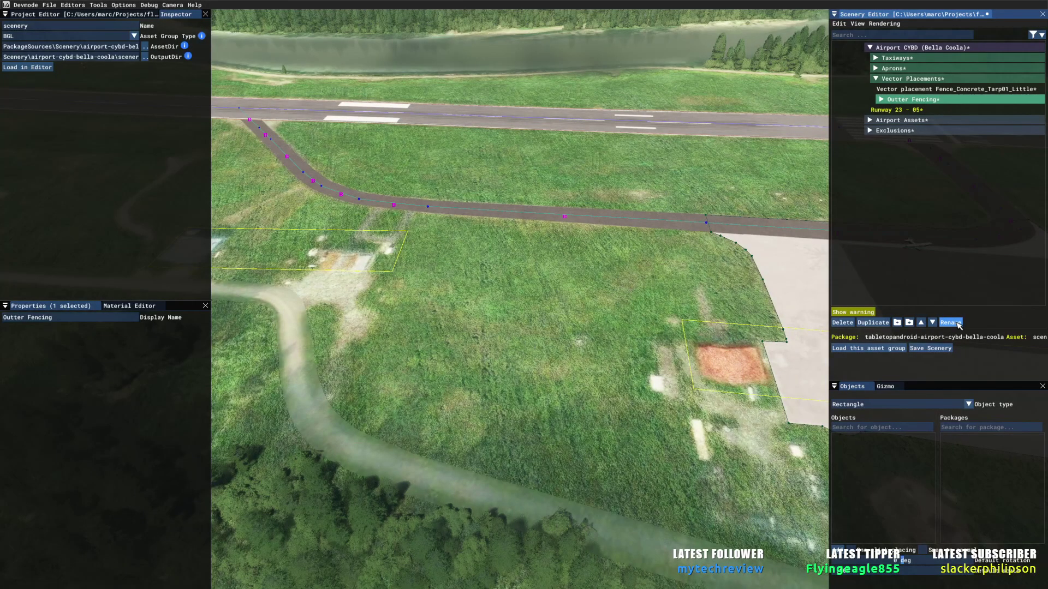
click(922, 323)
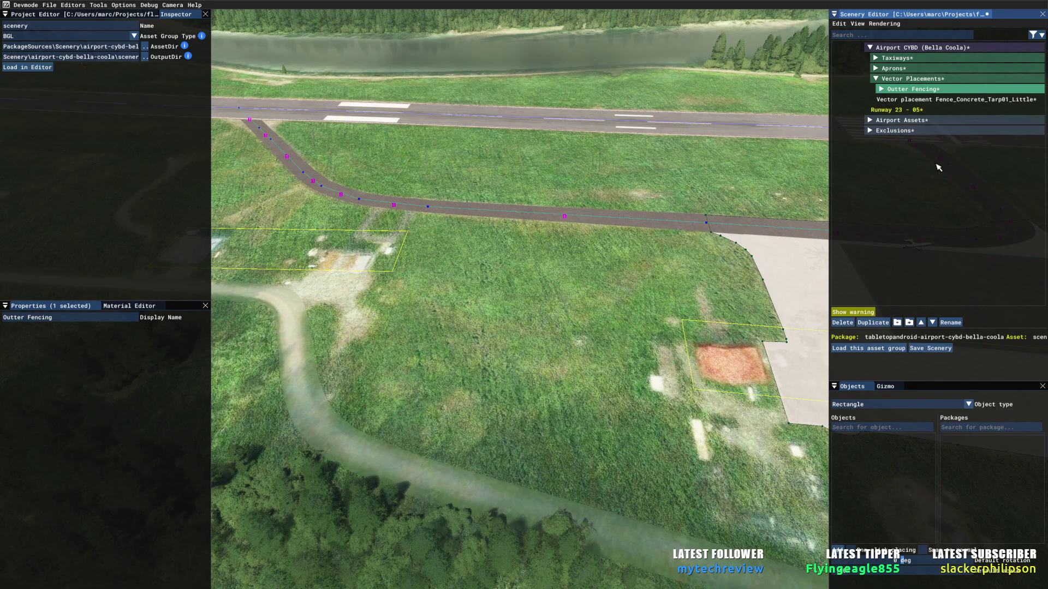
Expand Outter Fencing and select the grilling fence placement inside it.
click(880, 88)
click(910, 99)
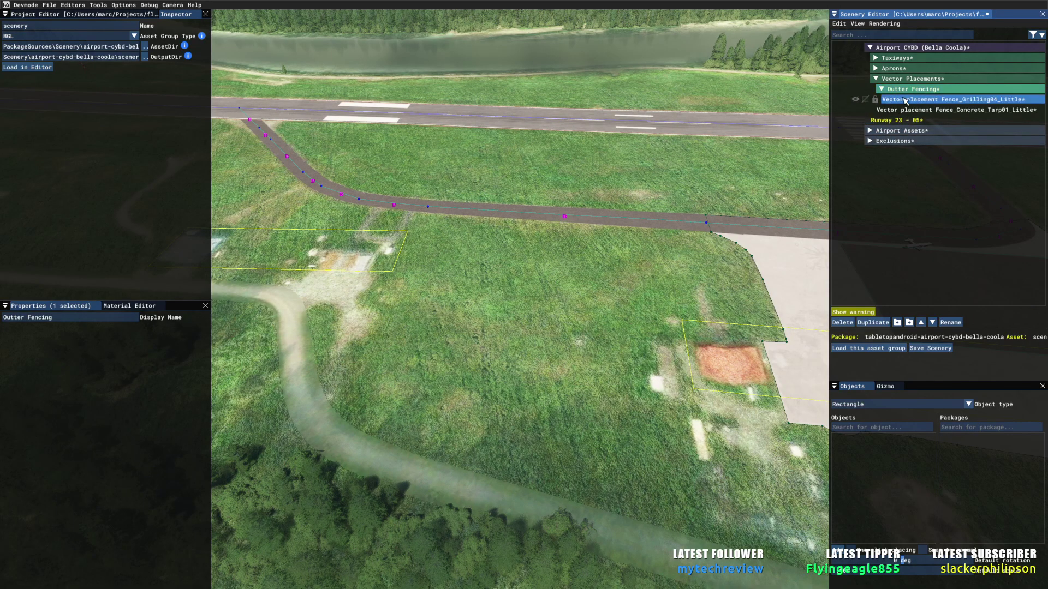
click(939, 118)
click(985, 100)
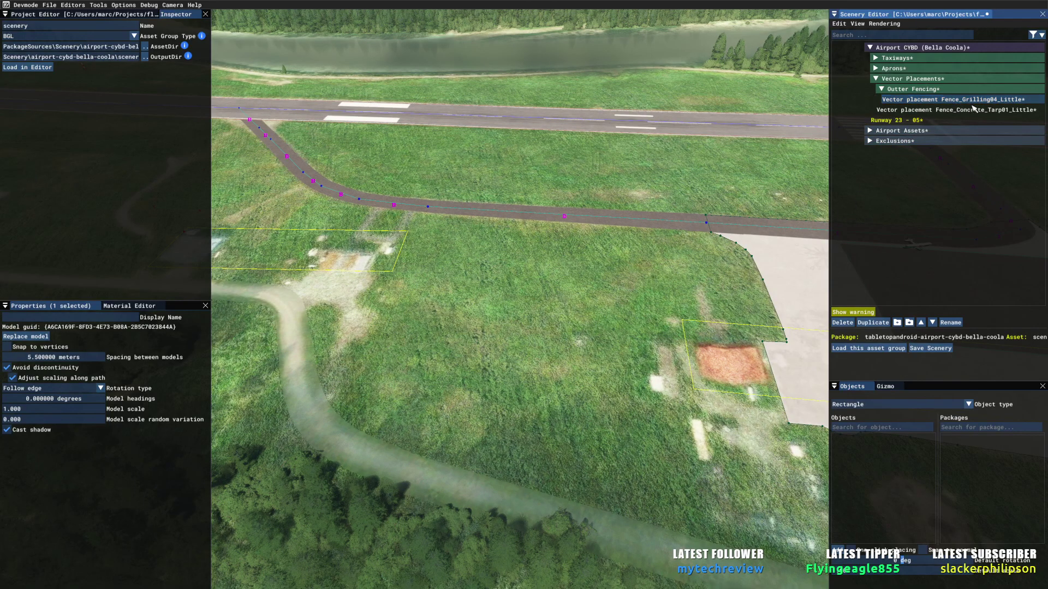
Set Object type to VectorPlacement and search all packages for 'fence_grilling04_li'.
click(864, 405)
click(867, 382)
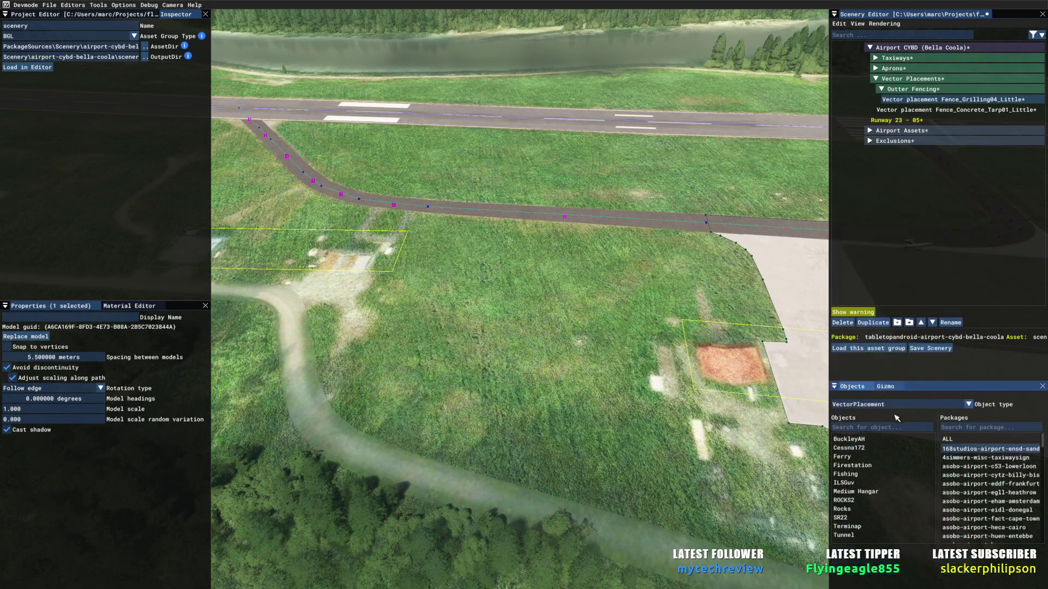
click(890, 429)
text(fence)
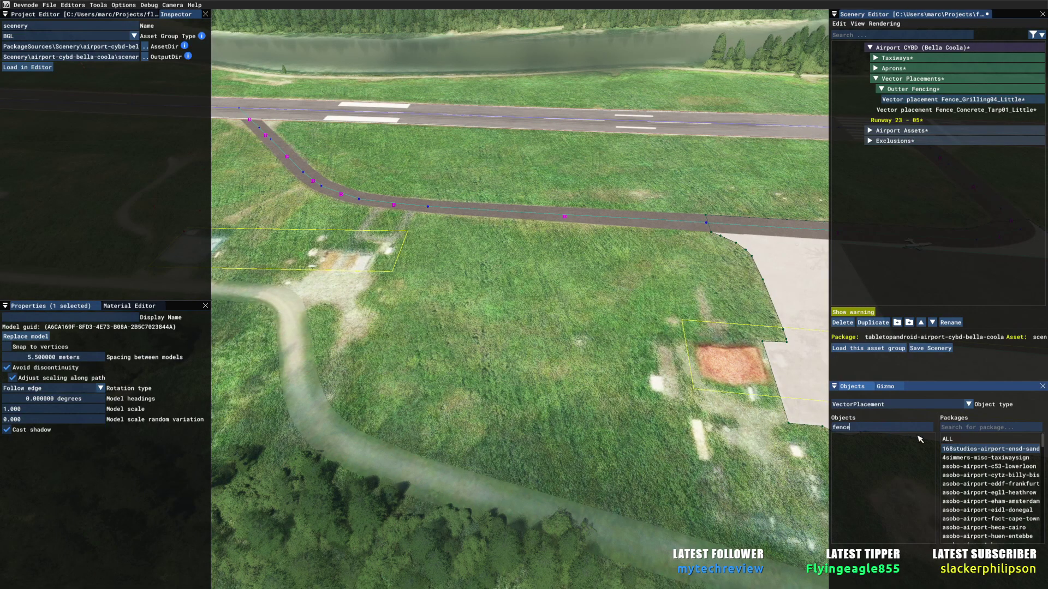
click(947, 440)
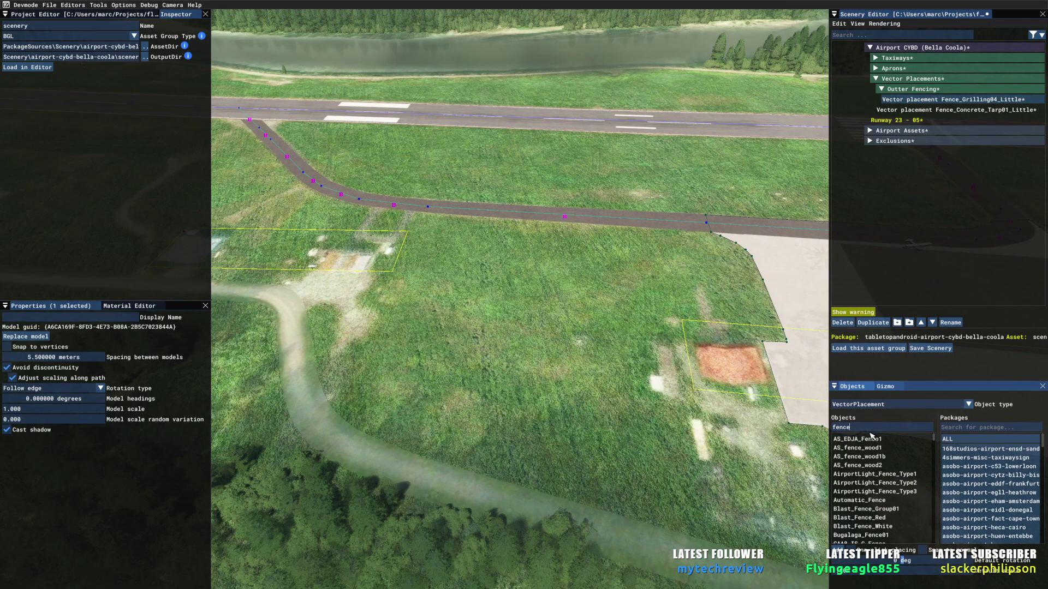
text(_grillng)
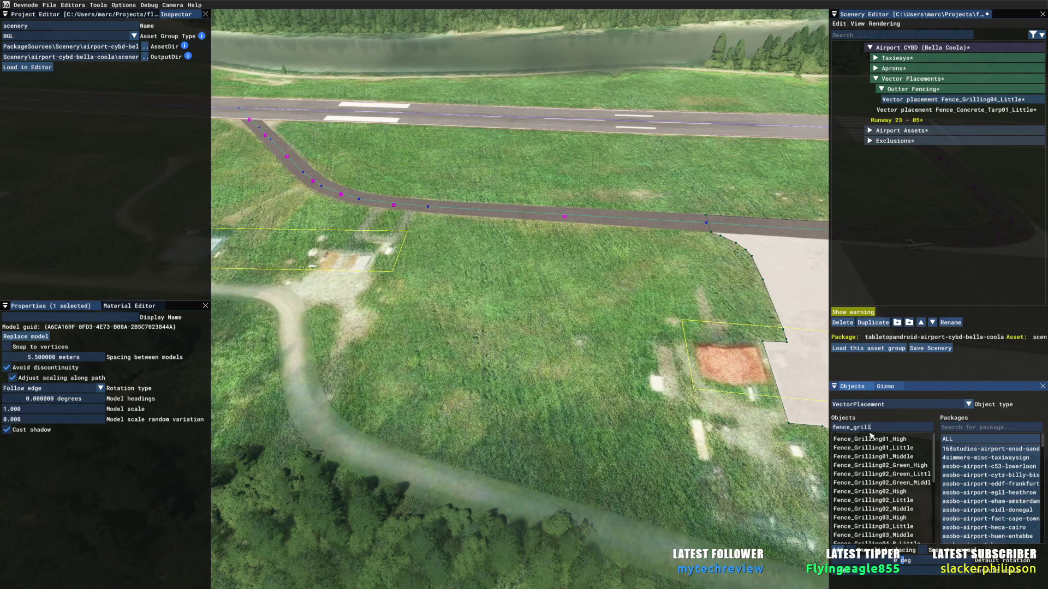
key(BackSpace)
text(ing04)
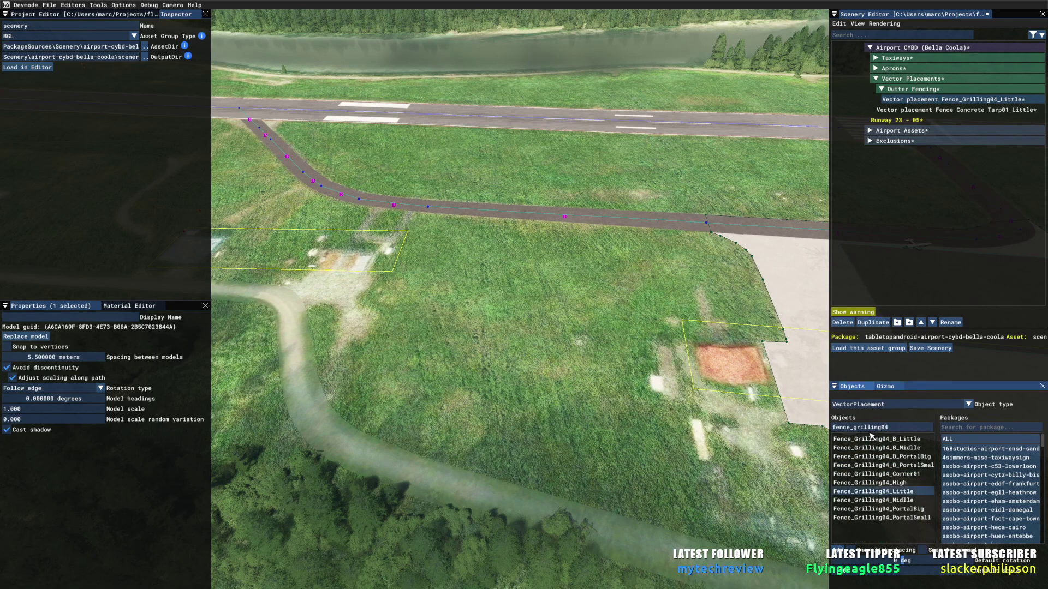
text(_li)
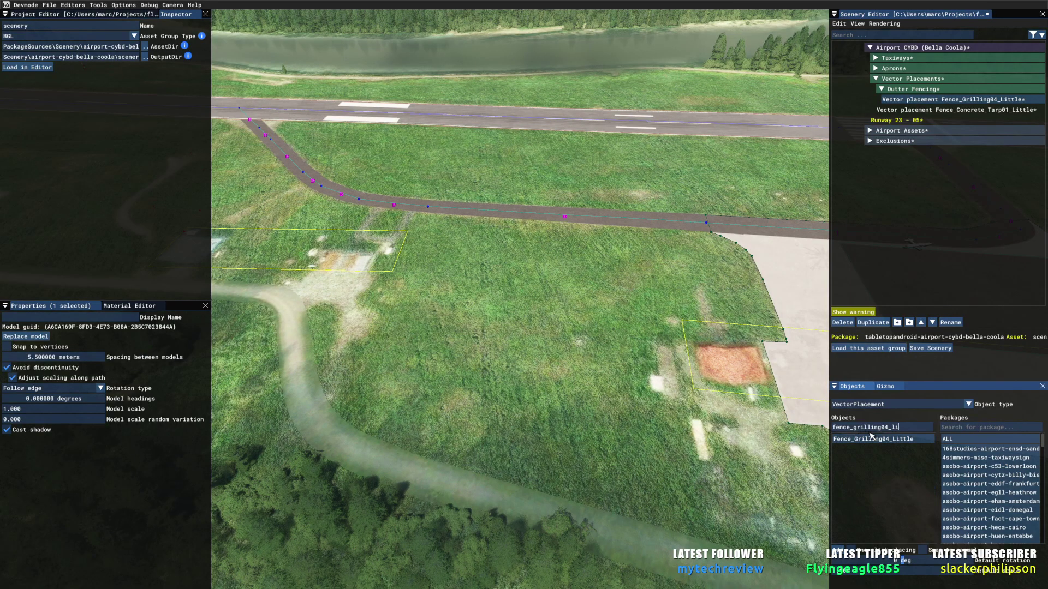
Draw a new Fence_Grilling04_Little fence line from beside the orange dirt patch left across the grass.
click(879, 440)
click(836, 549)
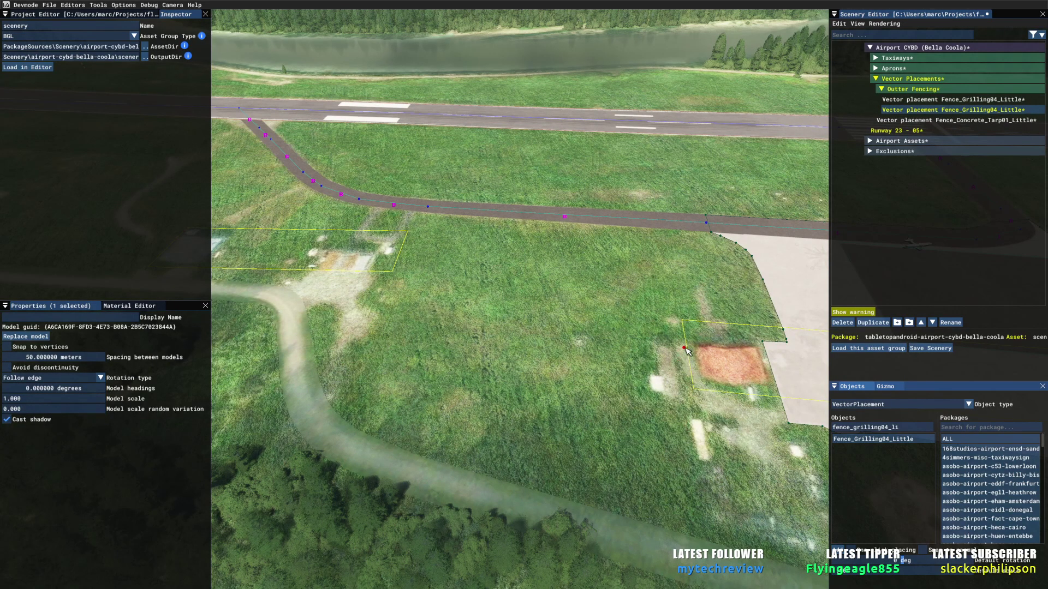
click(685, 343)
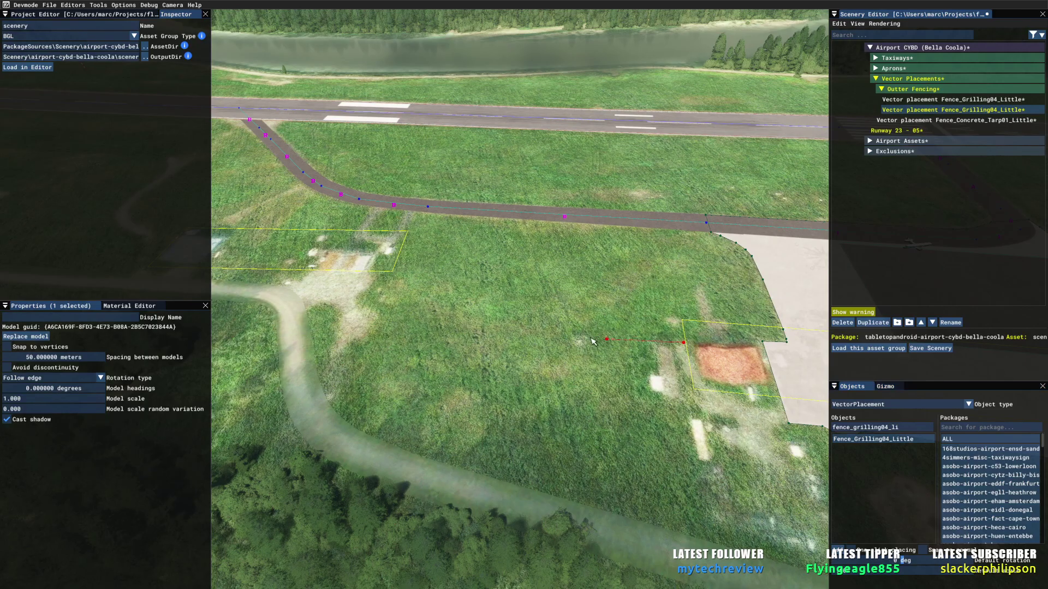
click(451, 312)
key(Escape)
key(w)
key(d)
key(d)
key(w)
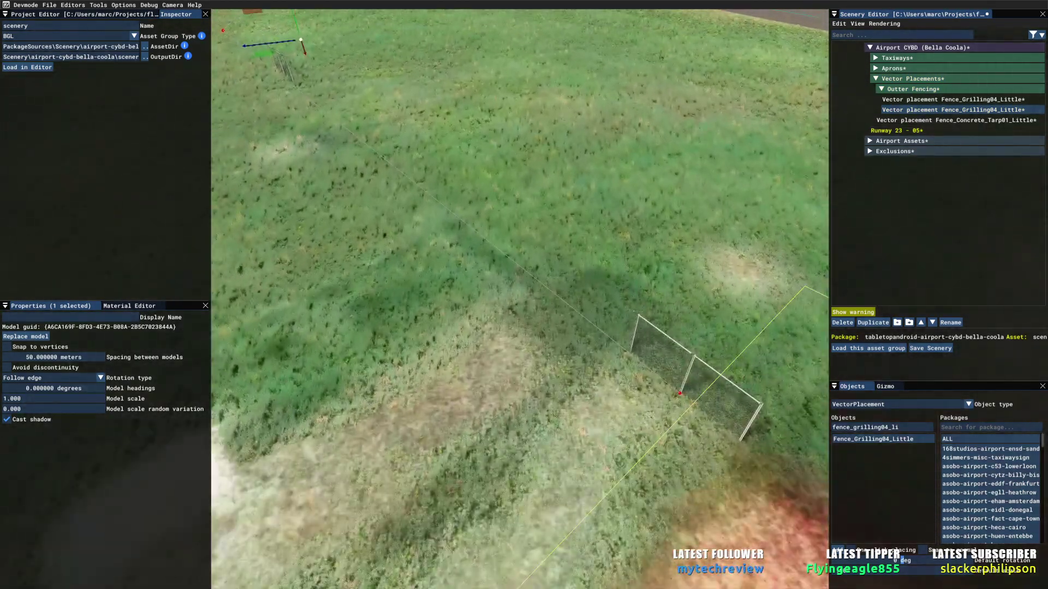
key(w)
key(d)
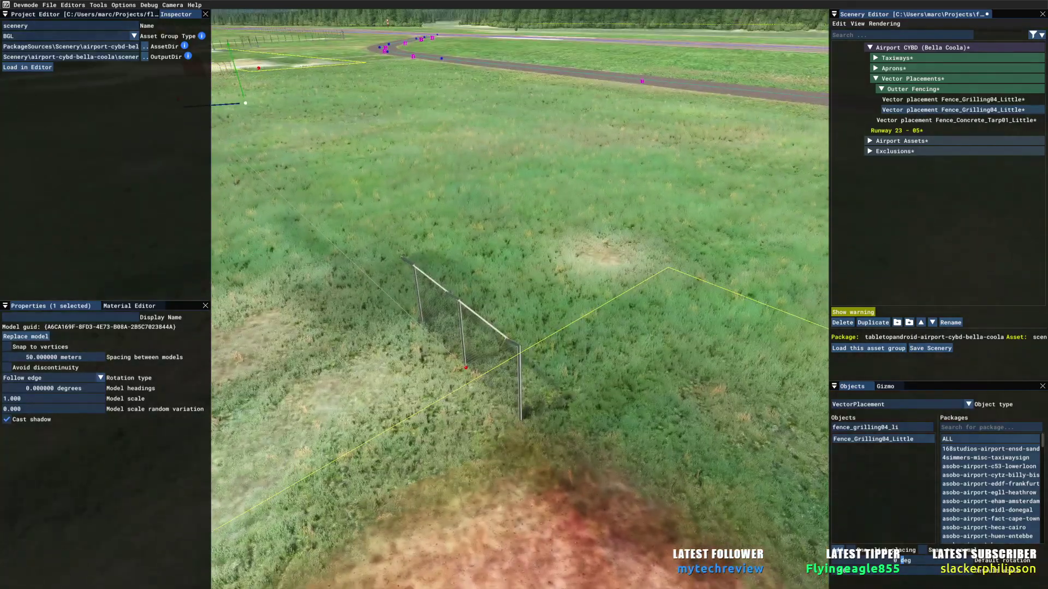
key(a)
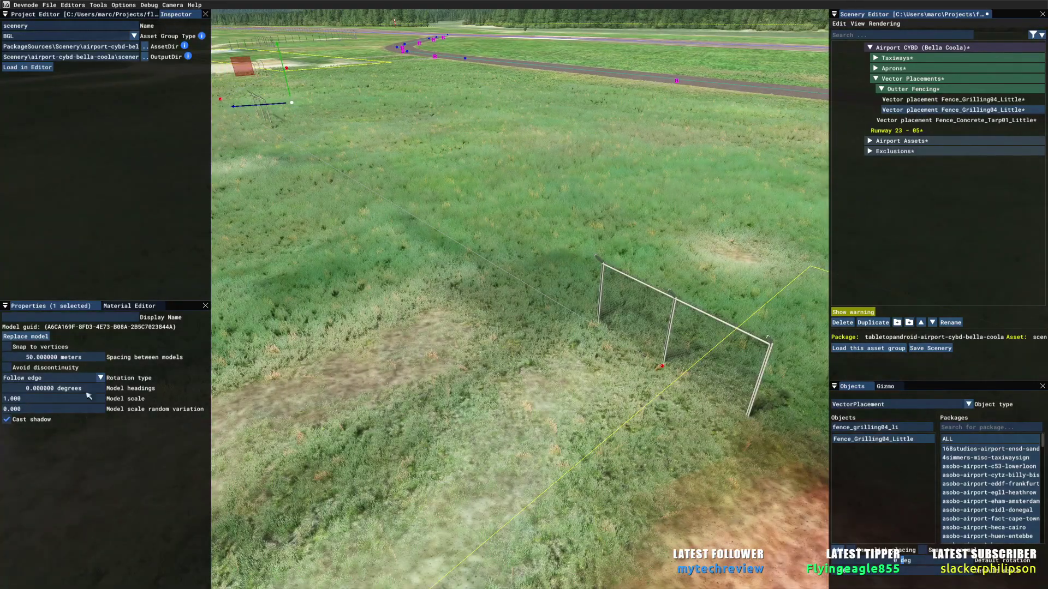
Enable Avoid discontinuity and set the spacing between fence models to 5.5 metres.
click(47, 367)
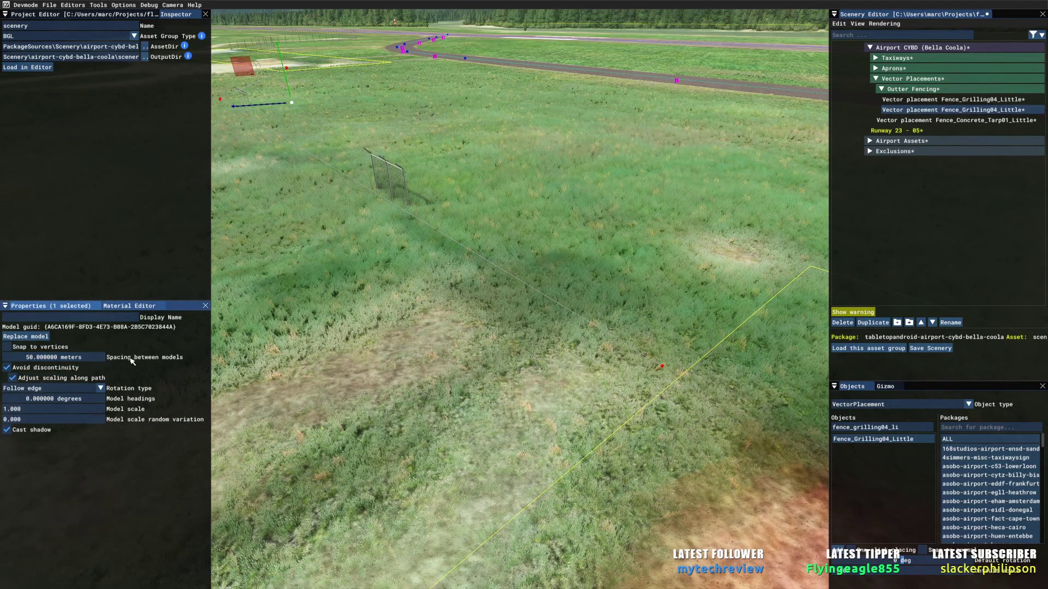
double_click(87, 359)
text(5.5)
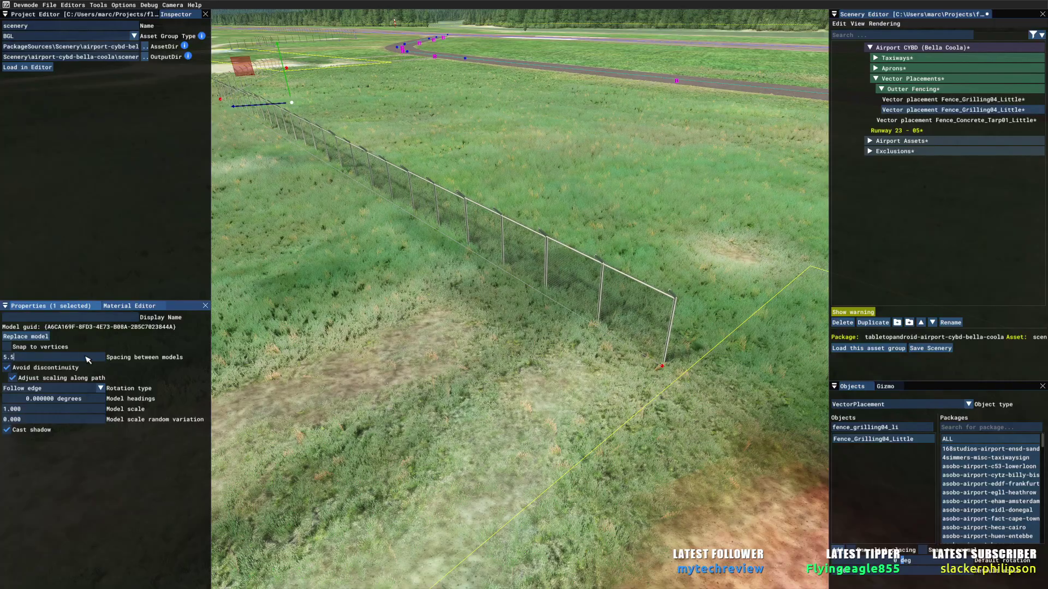
key(Return)
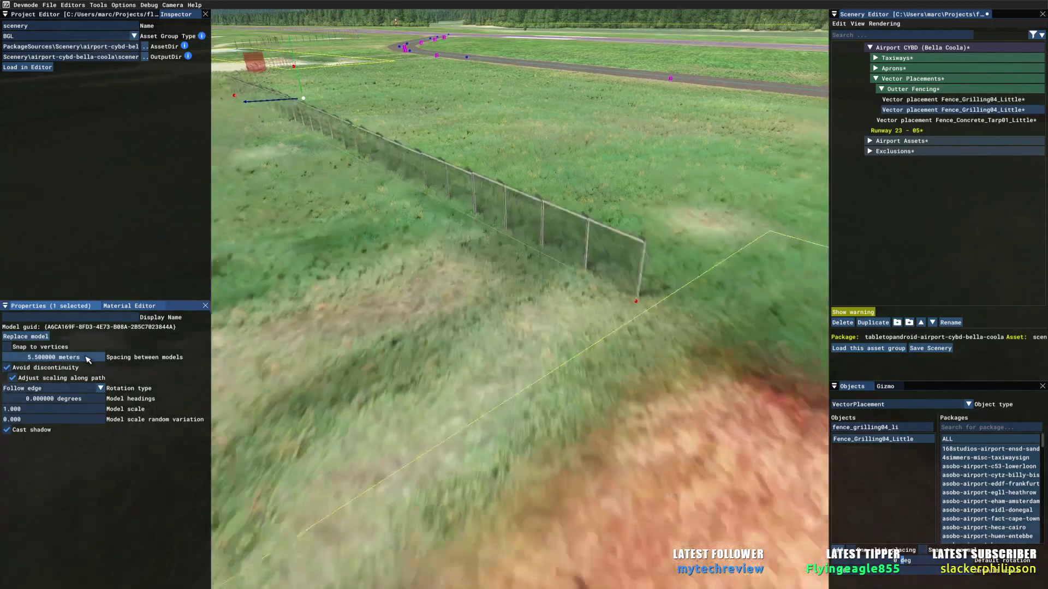
Save the scenery and fly the camera low over the apron and its grass strip.
key(ctrl+s)
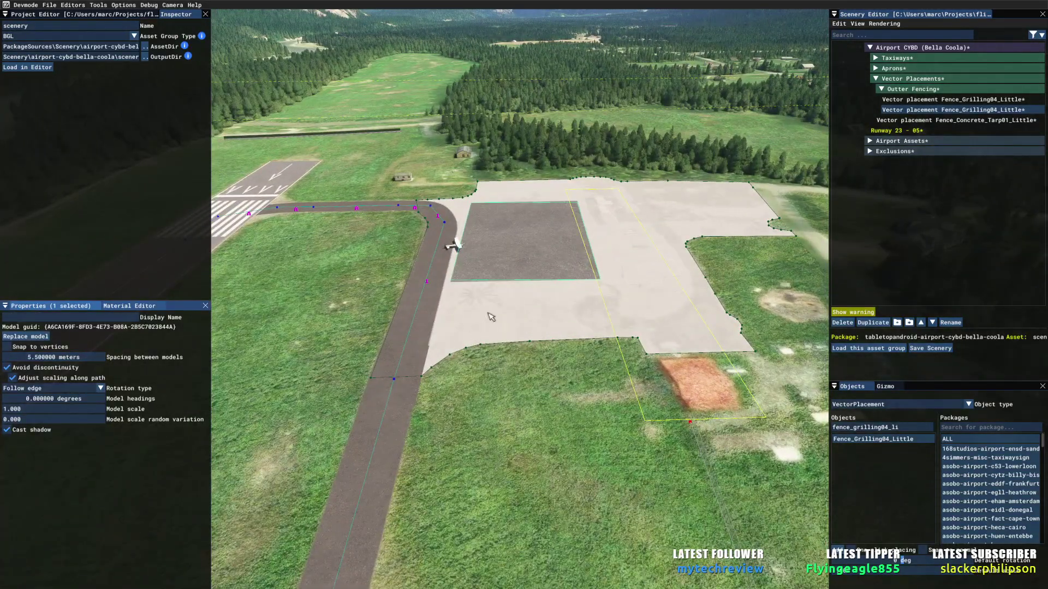
key(d)
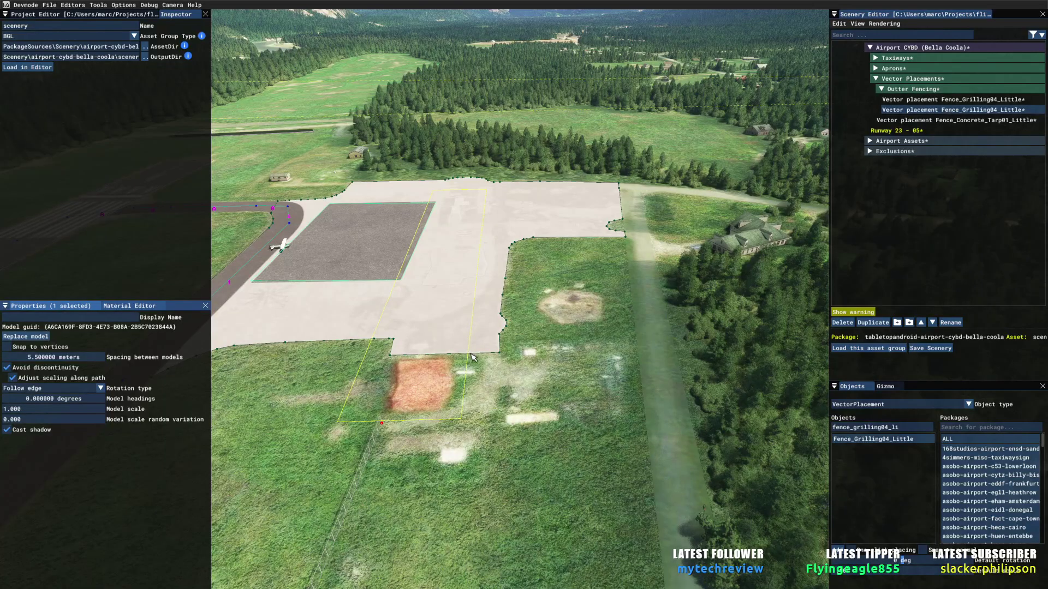
key(w)
key(d)
right_drag(473, 358, 404, 357)
key(d)
right_drag(473, 357, 404, 357)
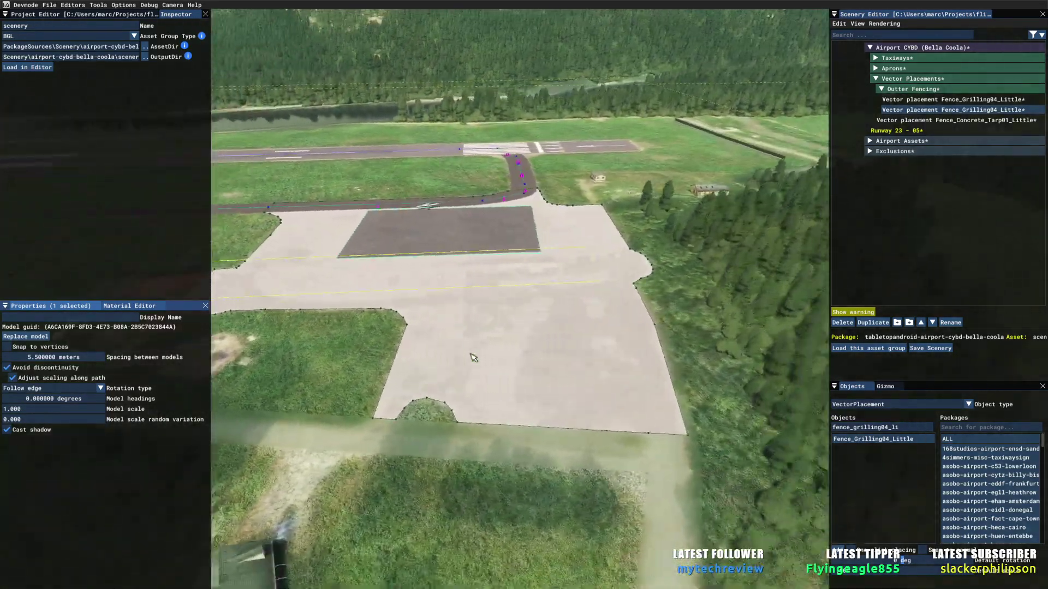
key(w)
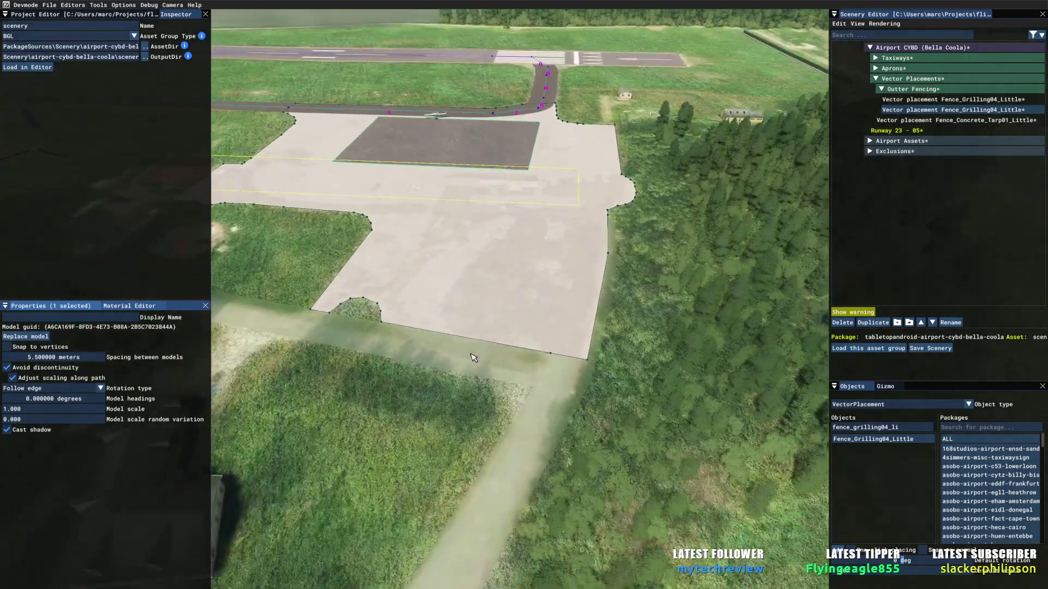
key(s)
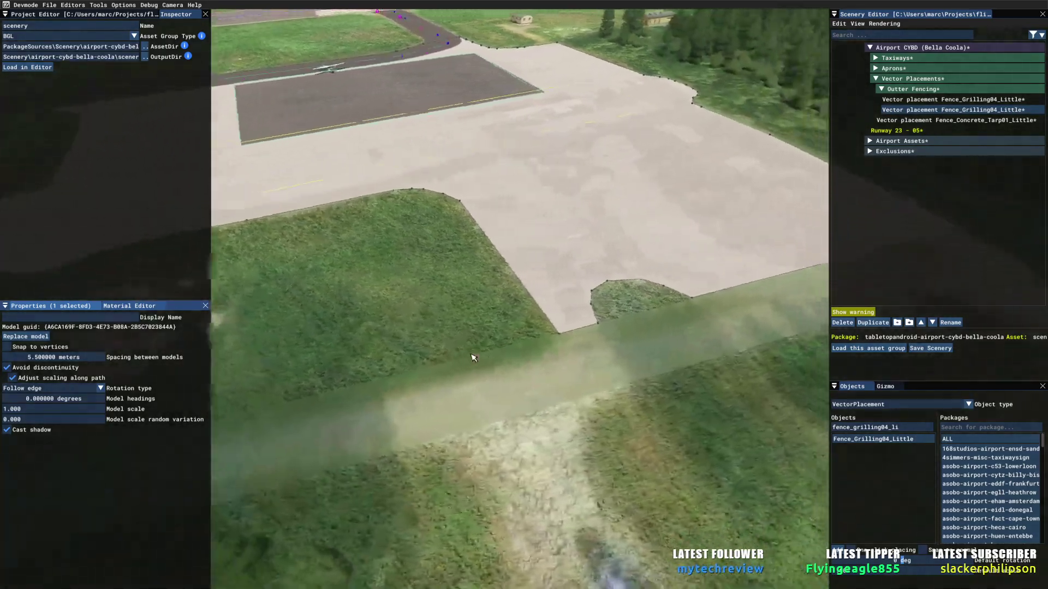
key(a)
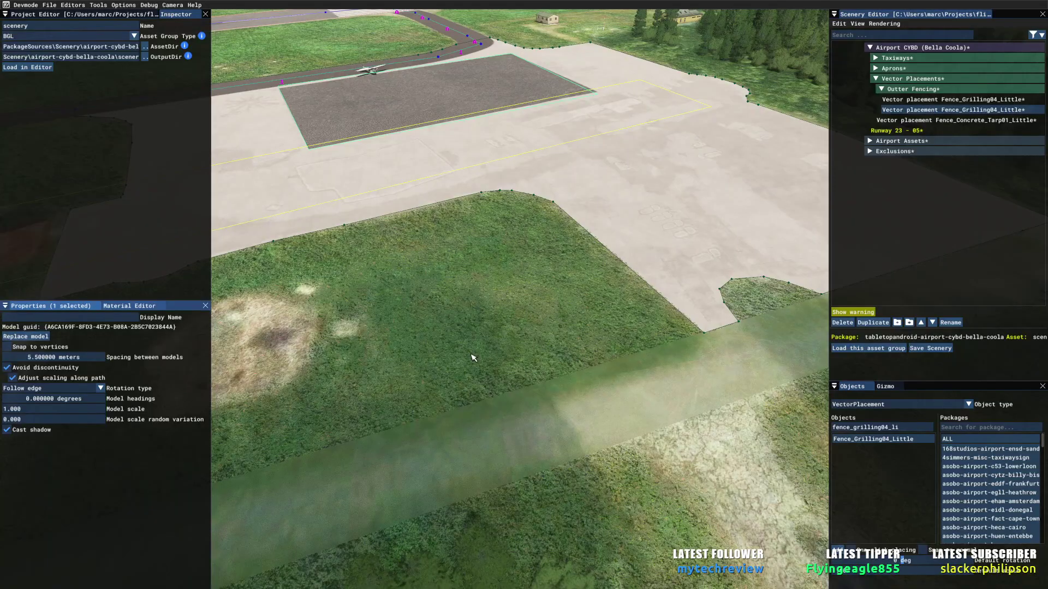
key(w)
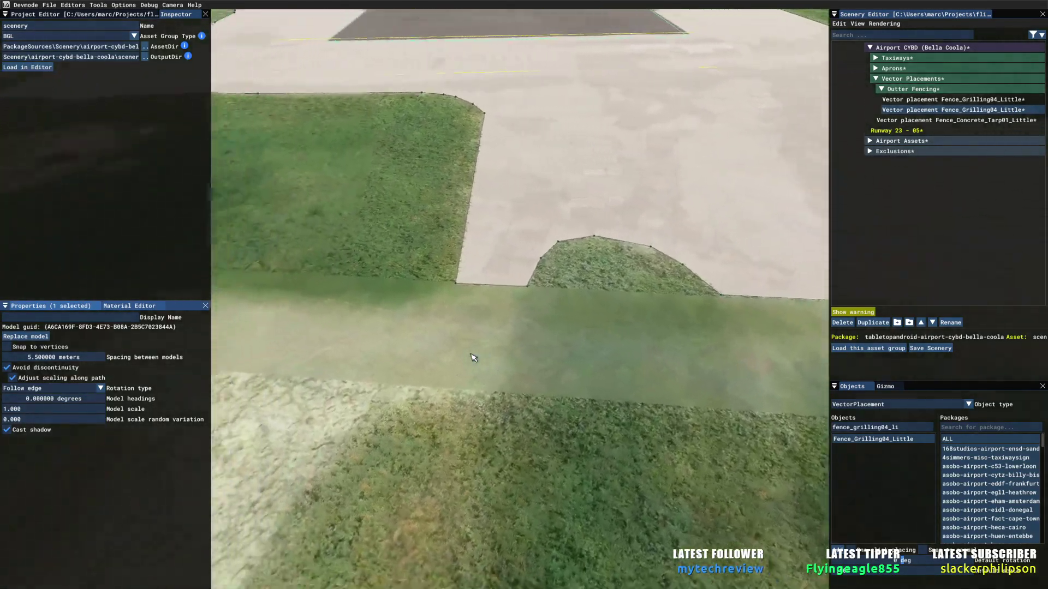
Inspect the apron corner up close, then select the apron for editing.
right_drag(471, 354, 471, 355)
key(d)
key(w)
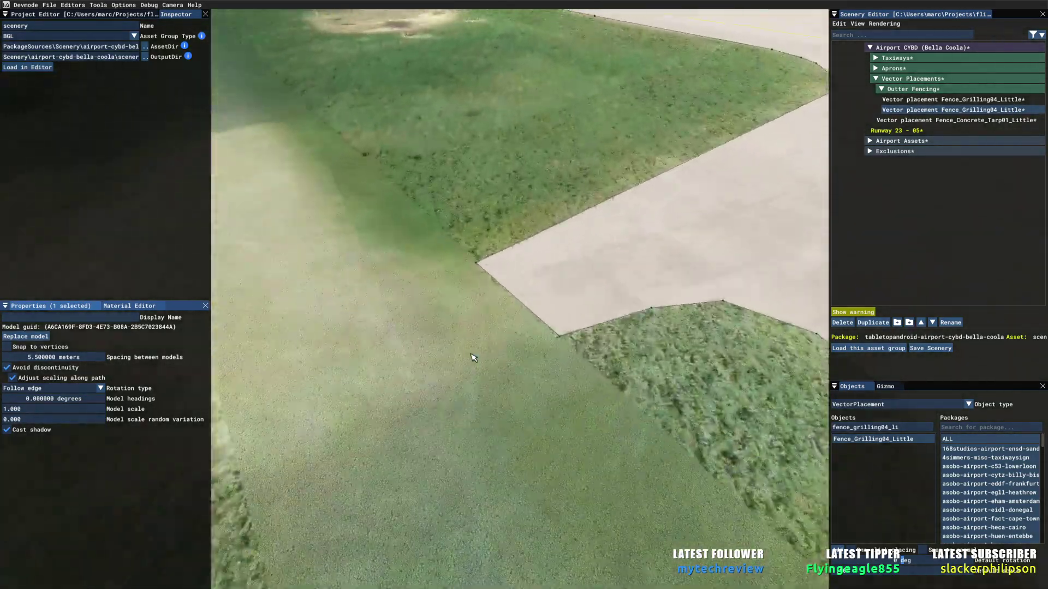
key(s)
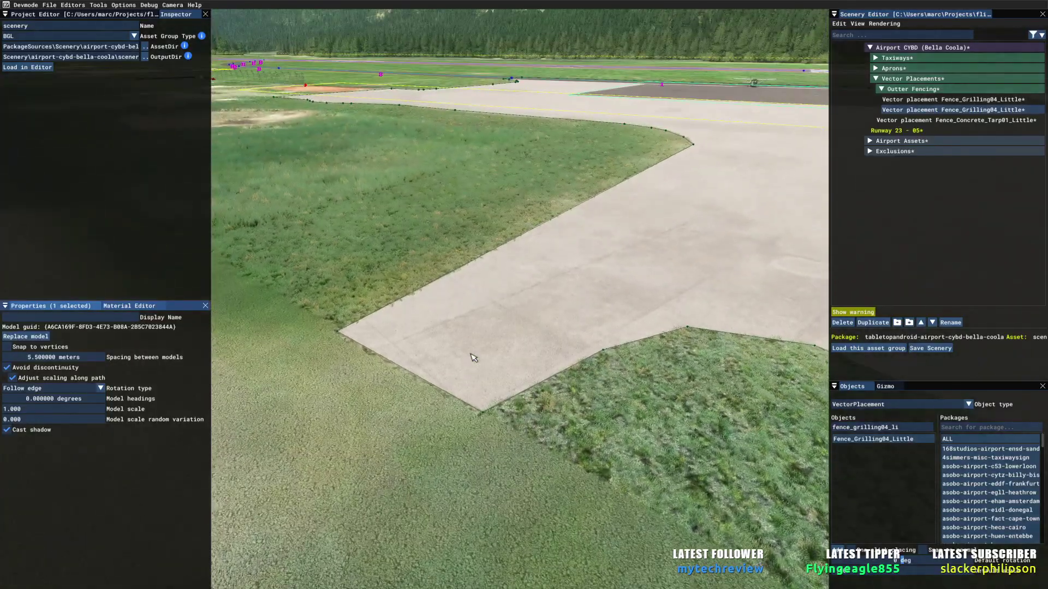
key(a)
right_drag(471, 354, 471, 354)
key(w)
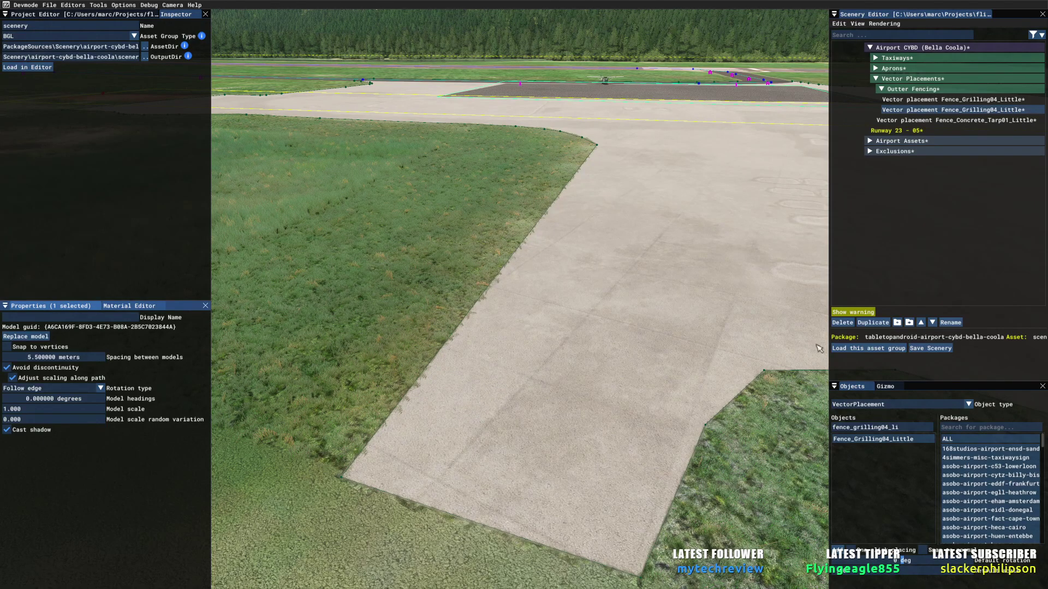
click(711, 279)
Select Base Apron and try edge falloffs of 1 and then 25 metres.
click(891, 80)
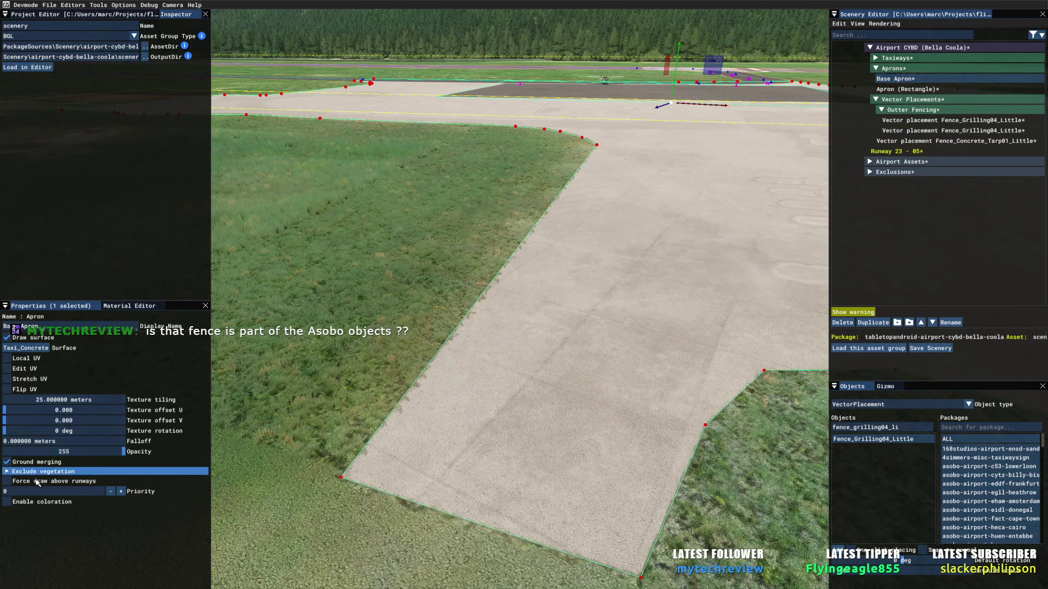
click(86, 442)
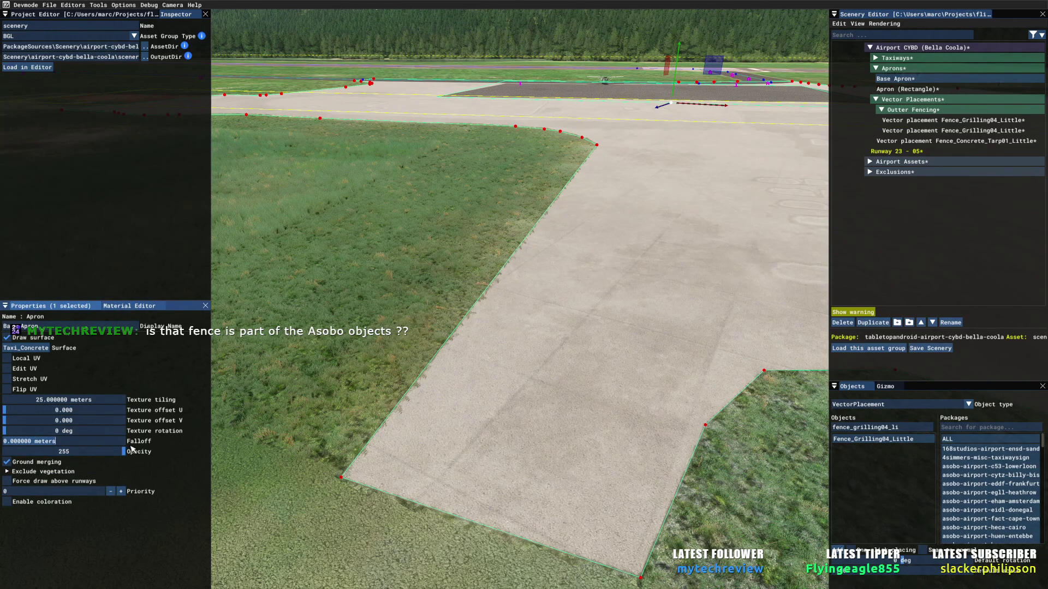
text(1)
key(Return)
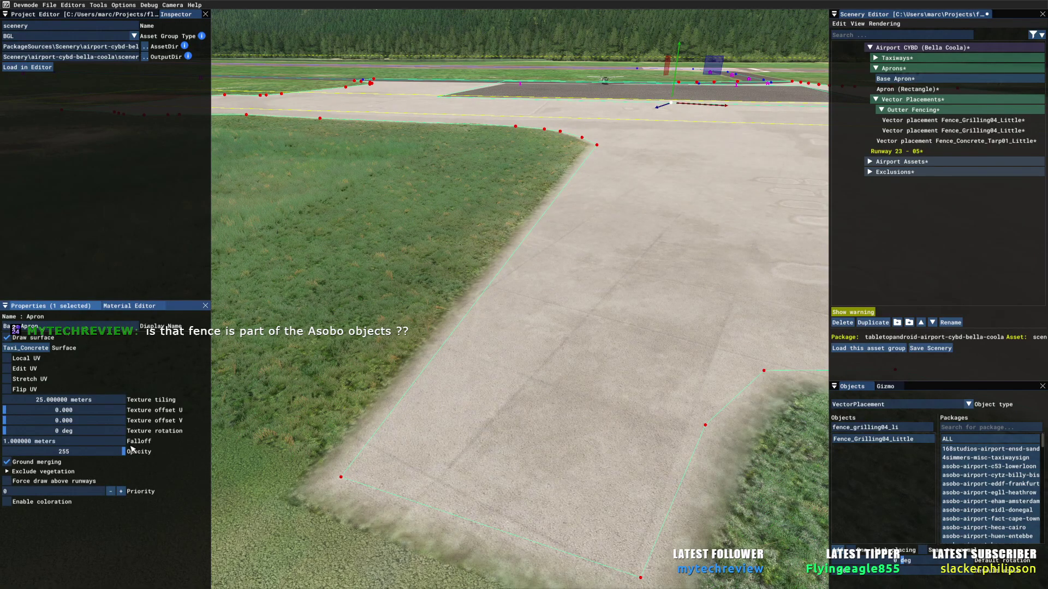
scroll(413, 385, down, 5)
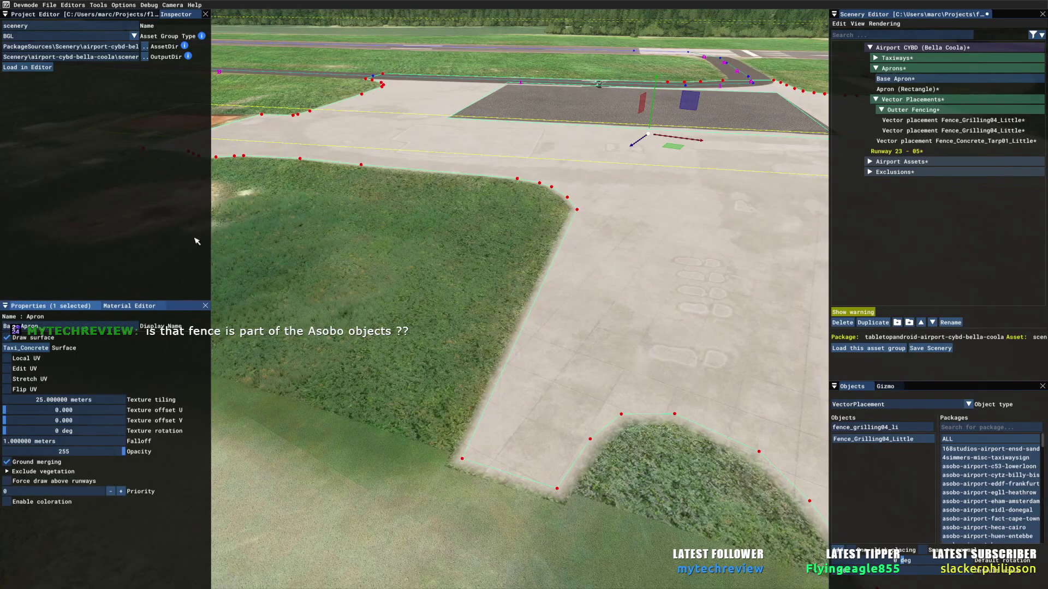
double_click(71, 443)
text(25)
key(Return)
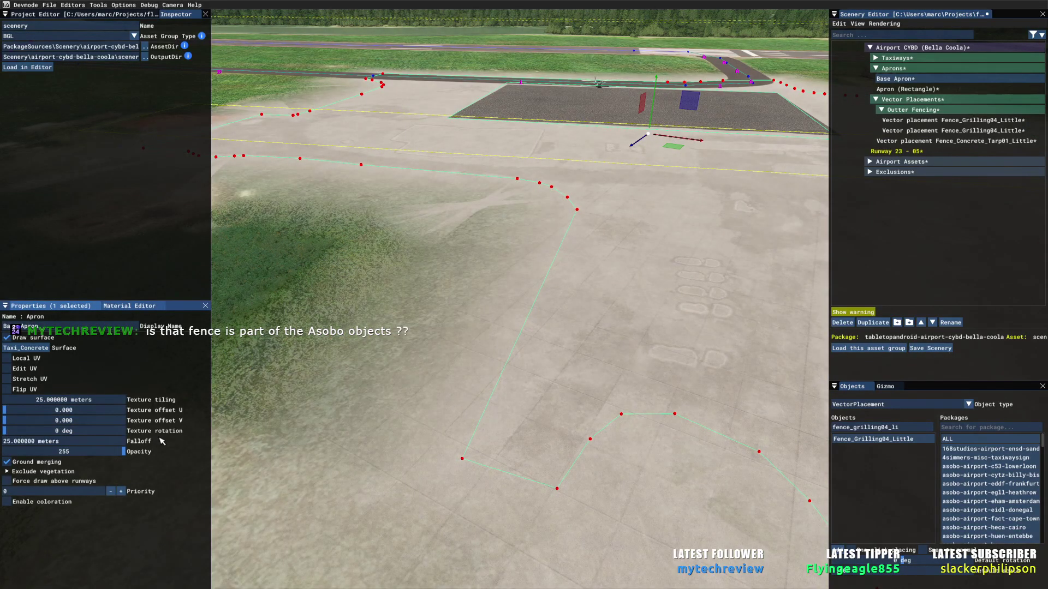
View the whole apron with a 50 metre falloff, then reset the falloff to 0.
key(s)
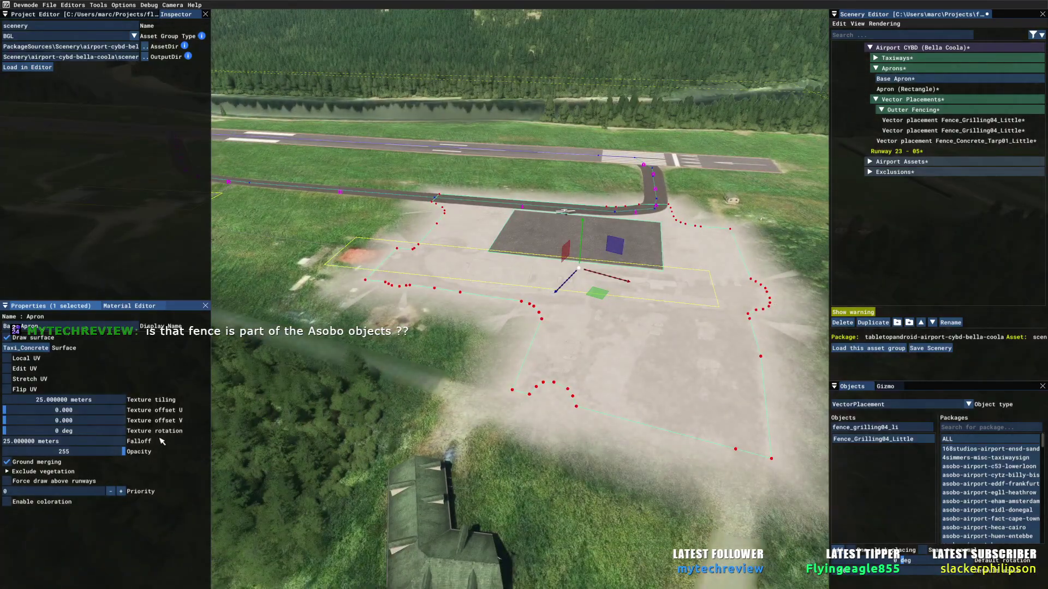
key(w)
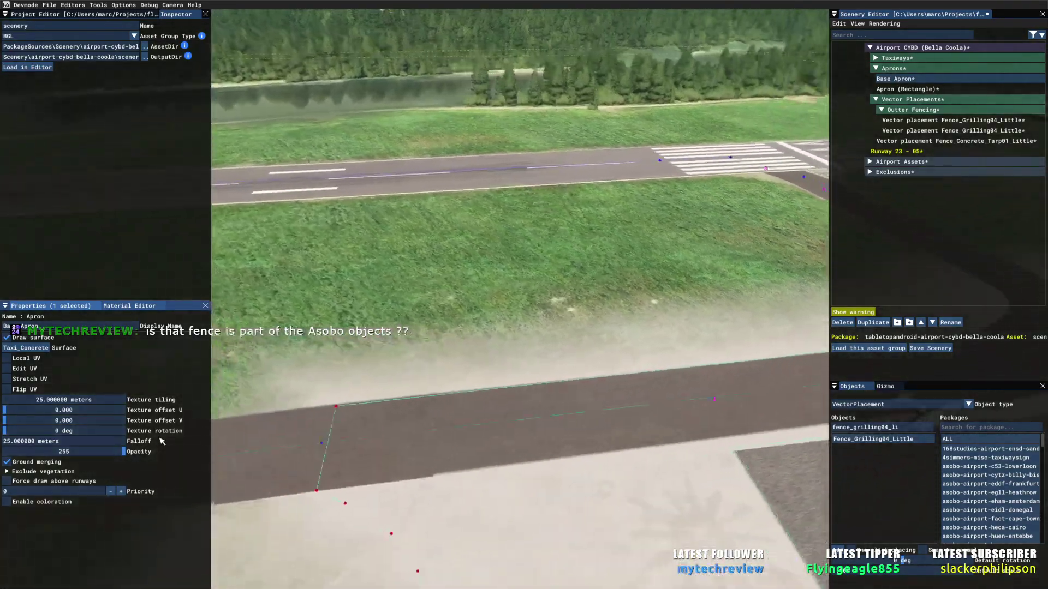
key(s)
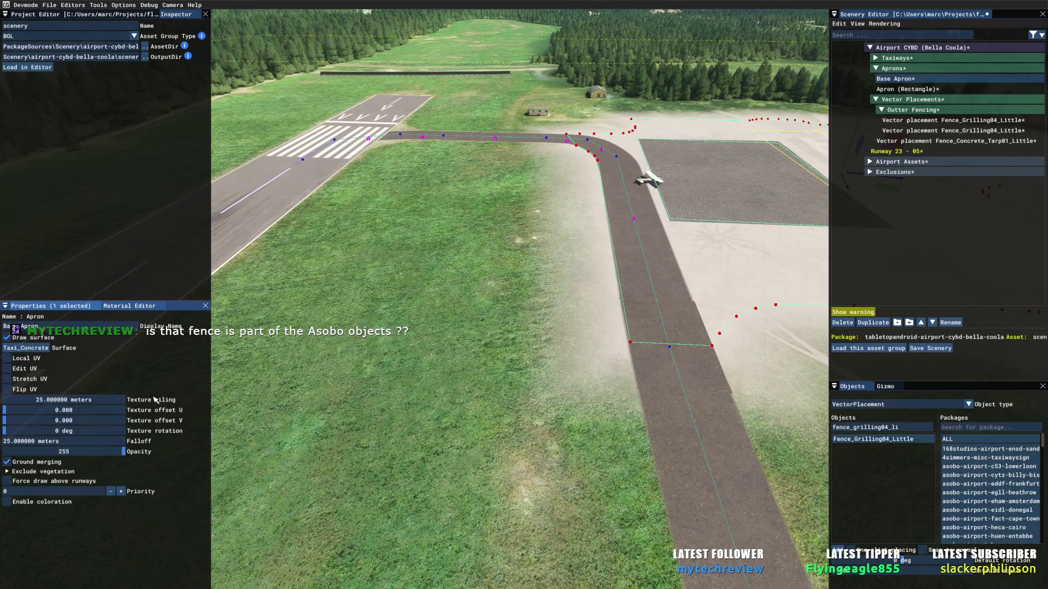
click(116, 443)
key(ctrl+a)
text(50)
key(Return)
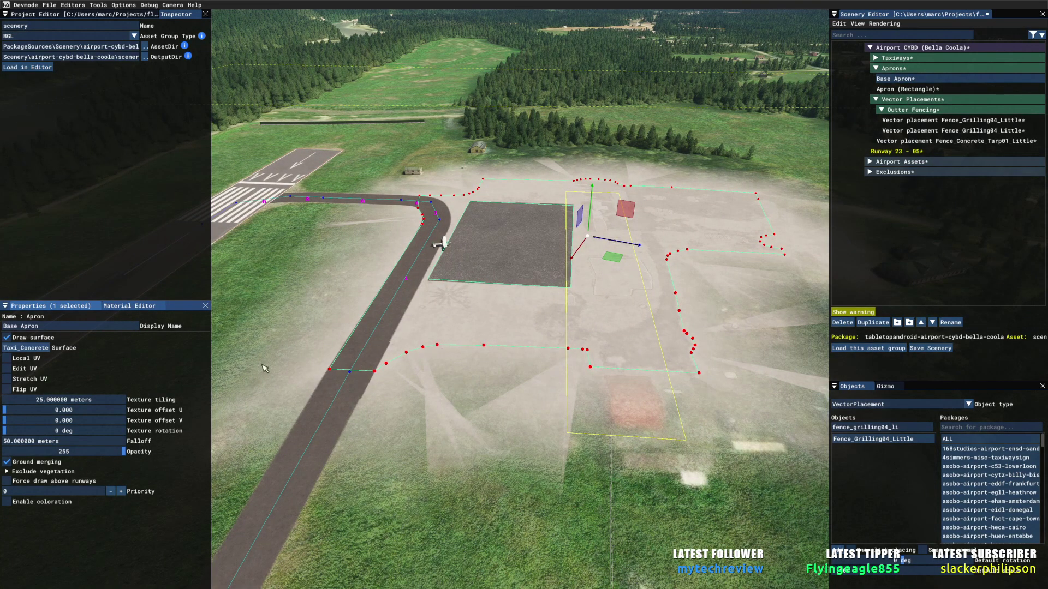
click(87, 441)
text(0)
key(Return)
key(f)
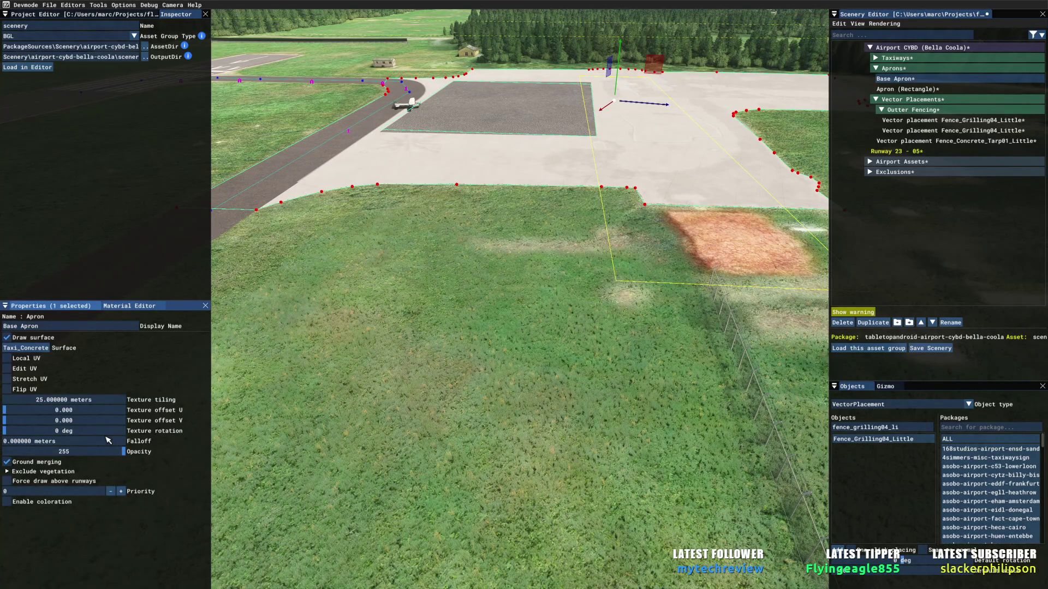
Select the Fence_Grilling04_Little object and fly low across the apron.
click(855, 441)
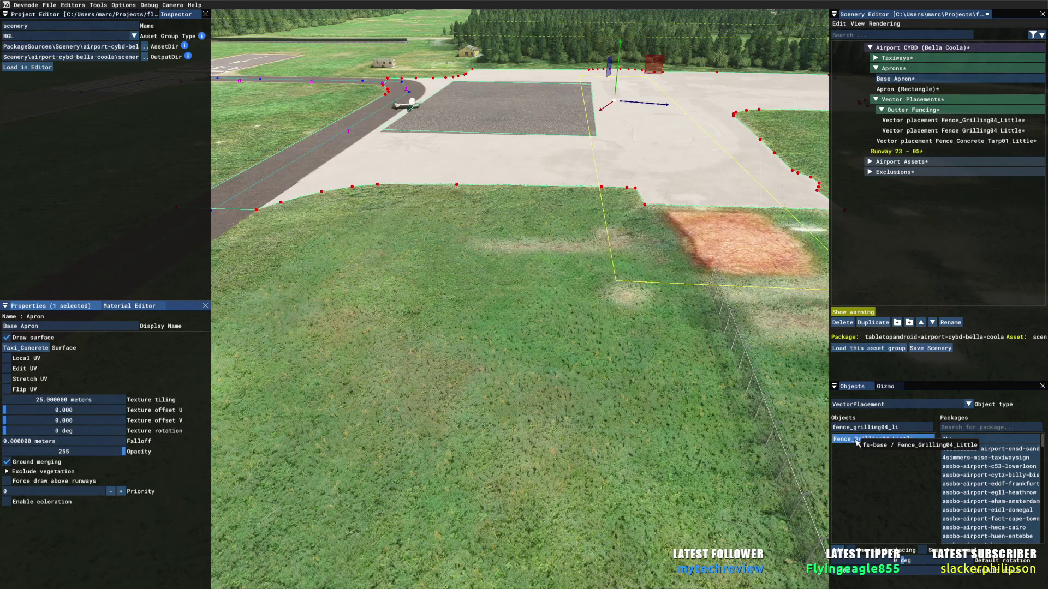
key(d)
key(w)
key(d)
key(d)
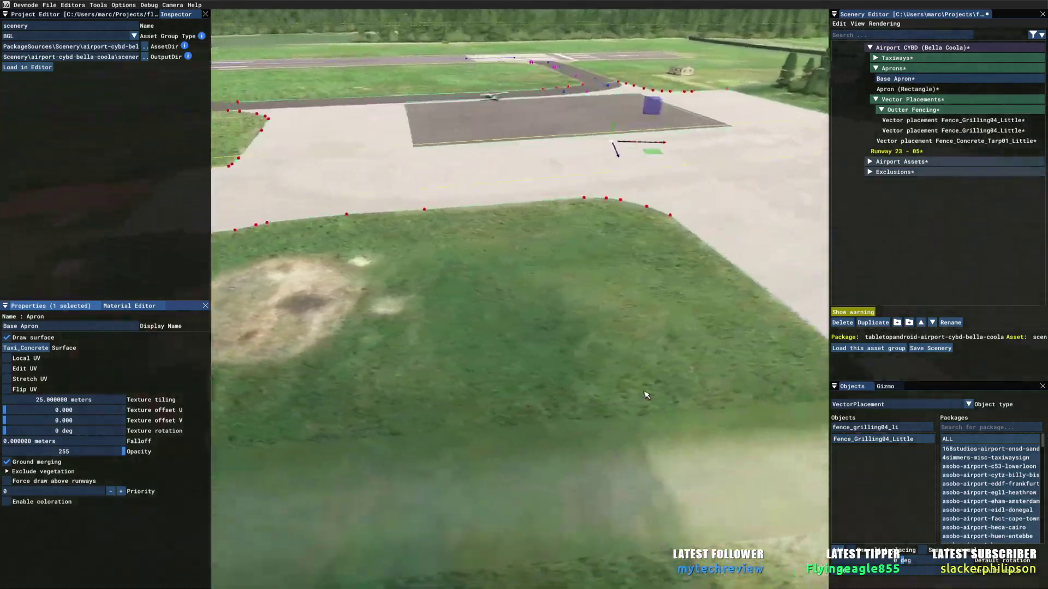
key(d)
key(w)
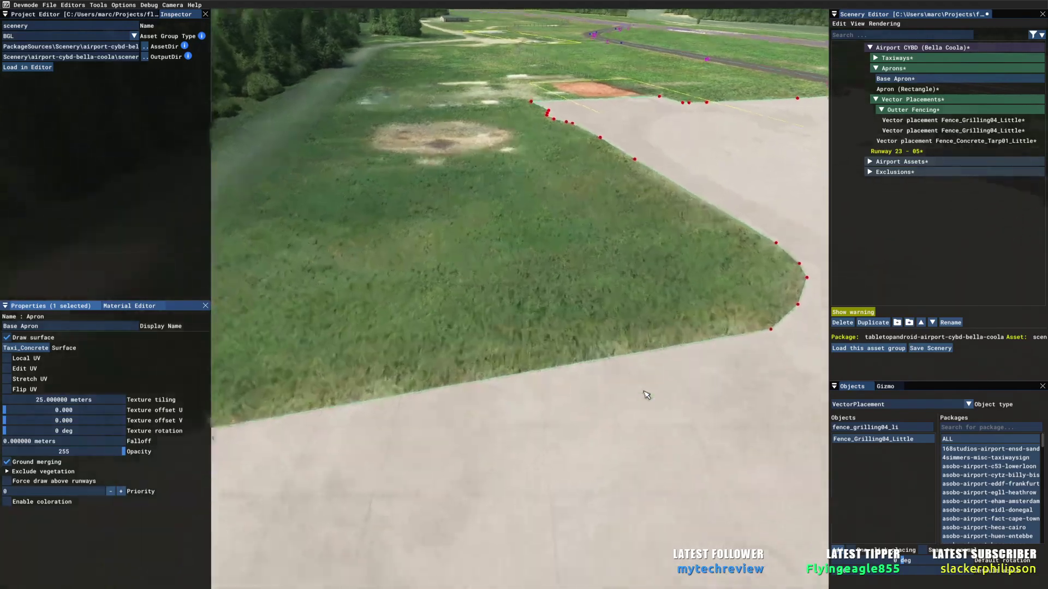
key(s)
key(a)
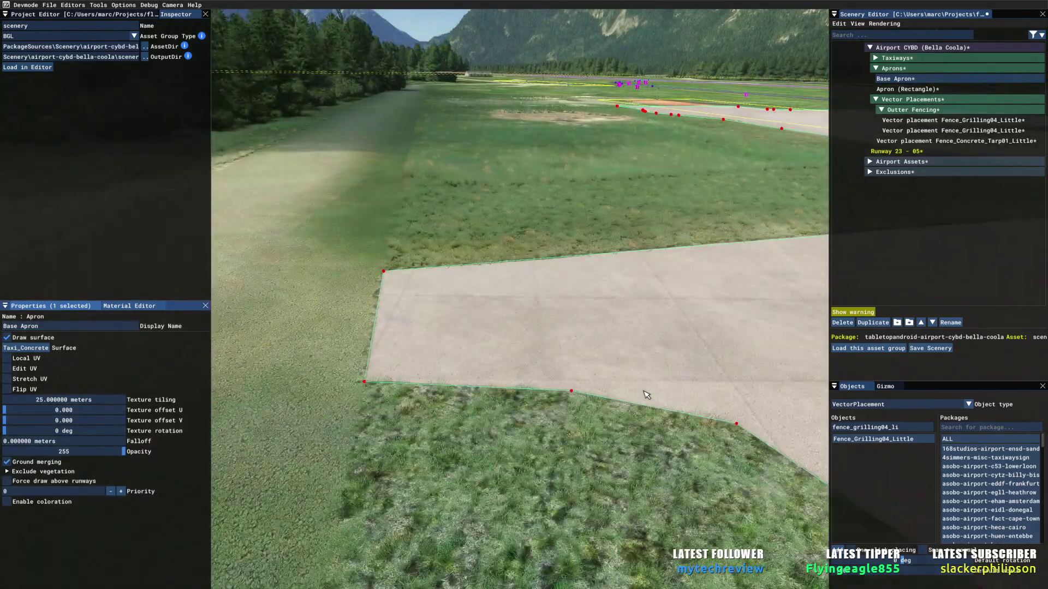
key(a)
Pull back along the apron's grass borders to an overview with trees and runway.
key(w)
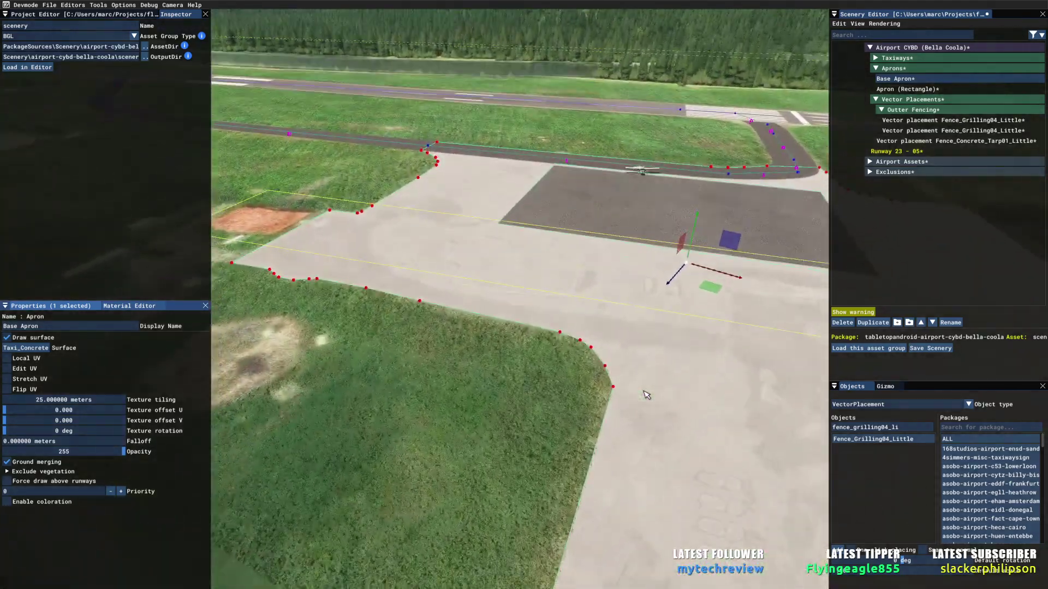
key(s)
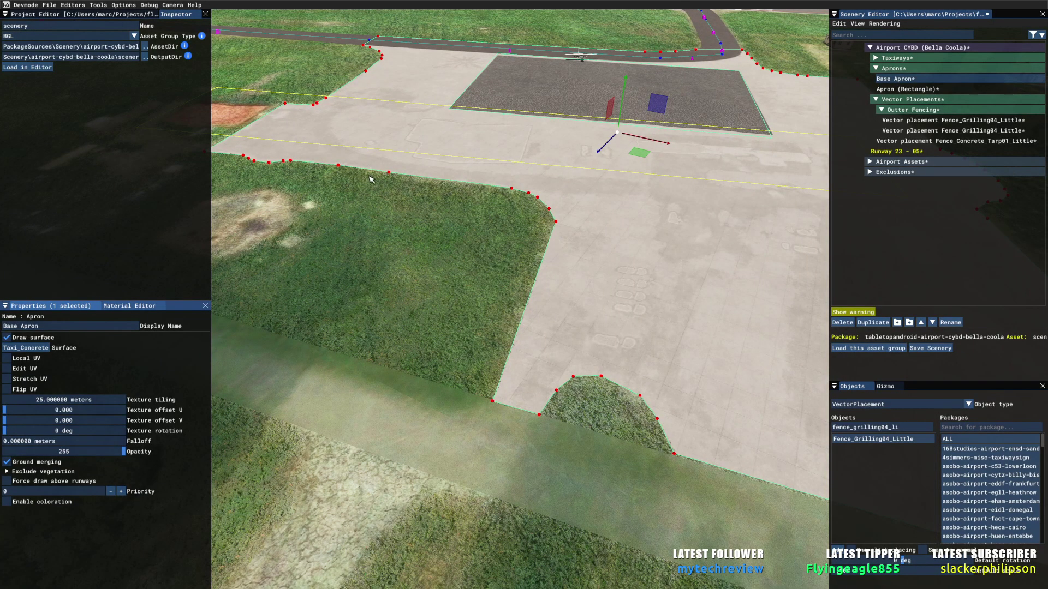
key(a)
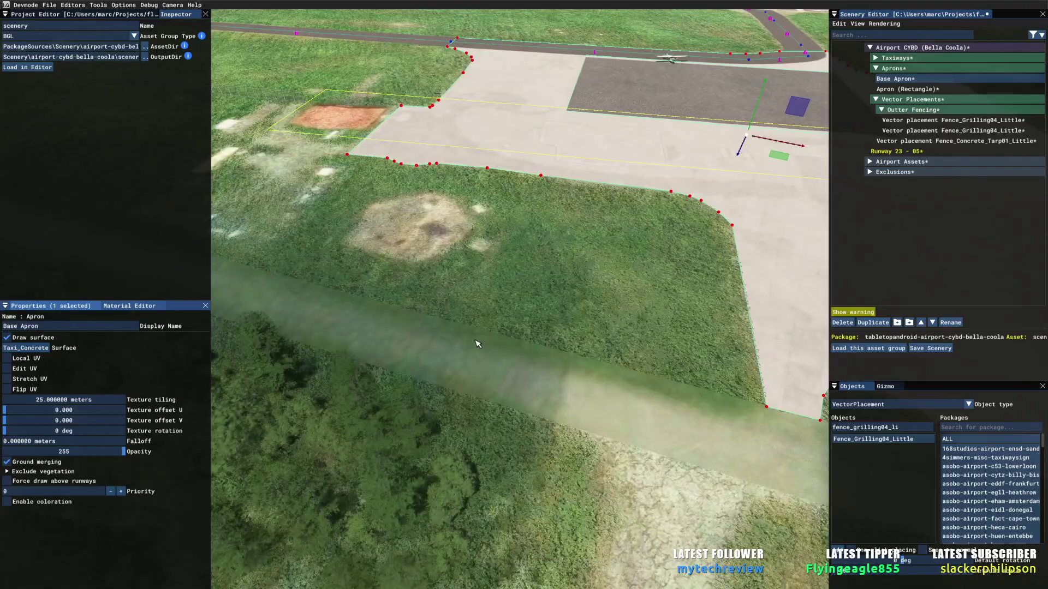
key(d)
right_drag(529, 349, 529, 348)
key(s)
key(d)
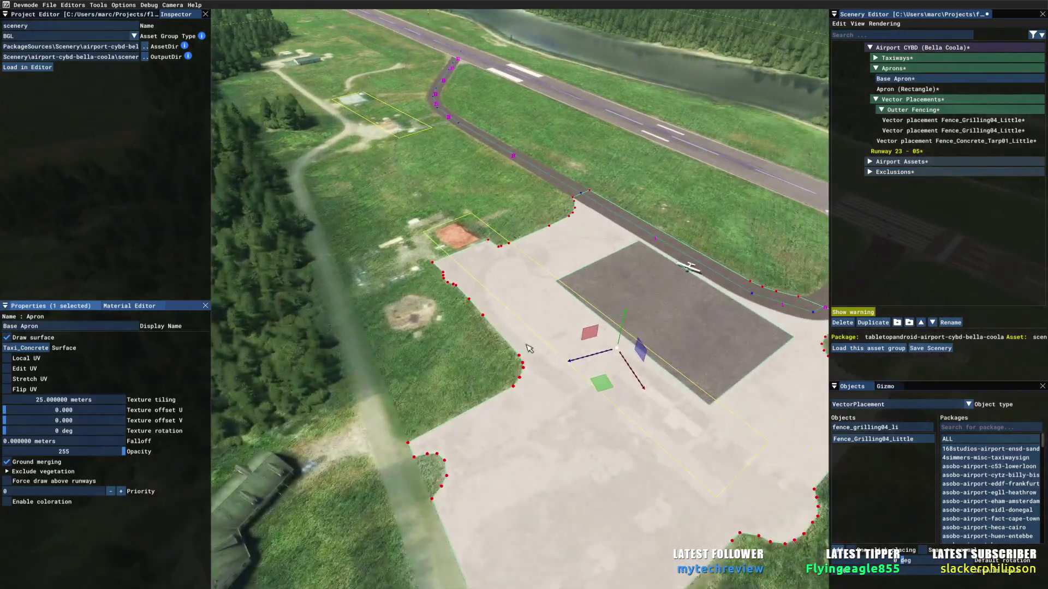
key(w)
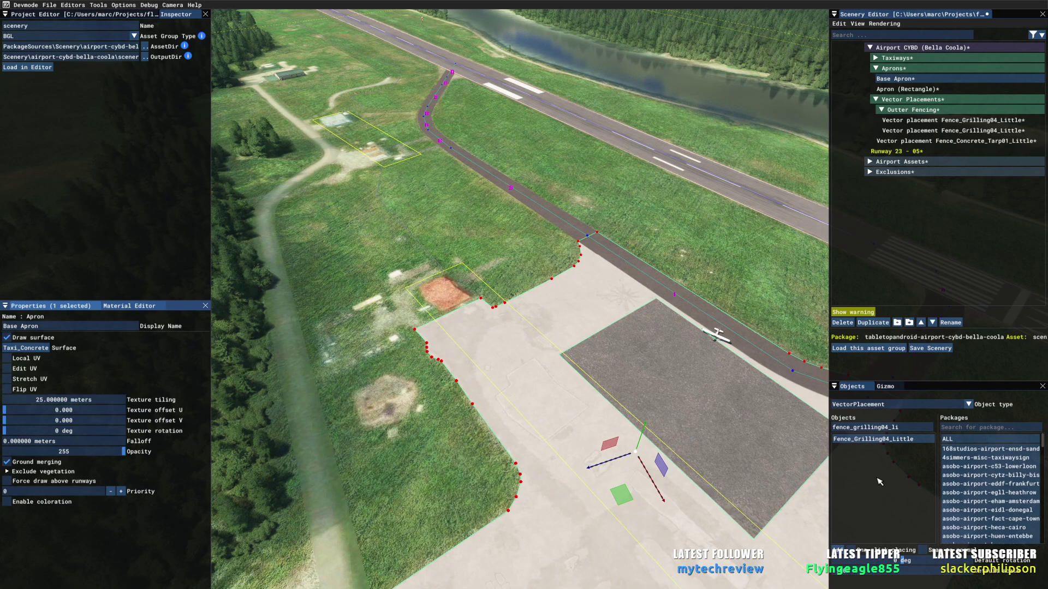
key(w)
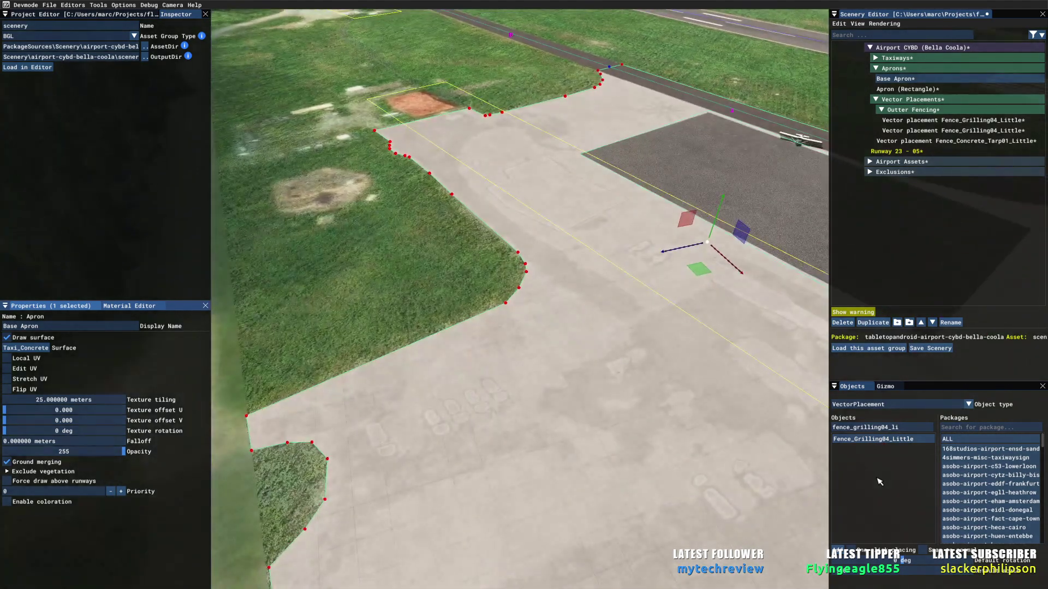
key(s)
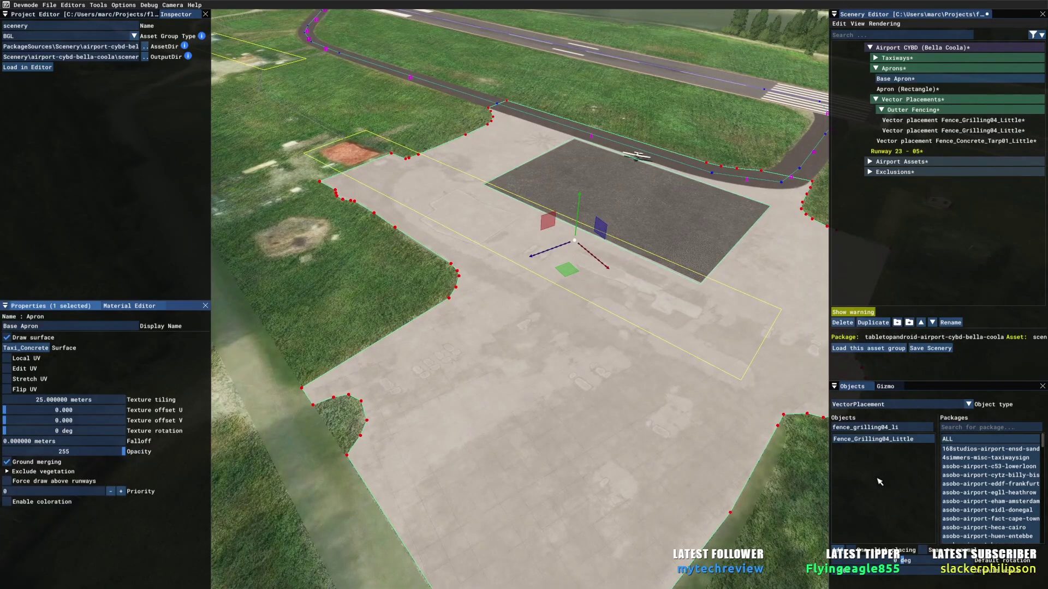
key(a)
key(w)
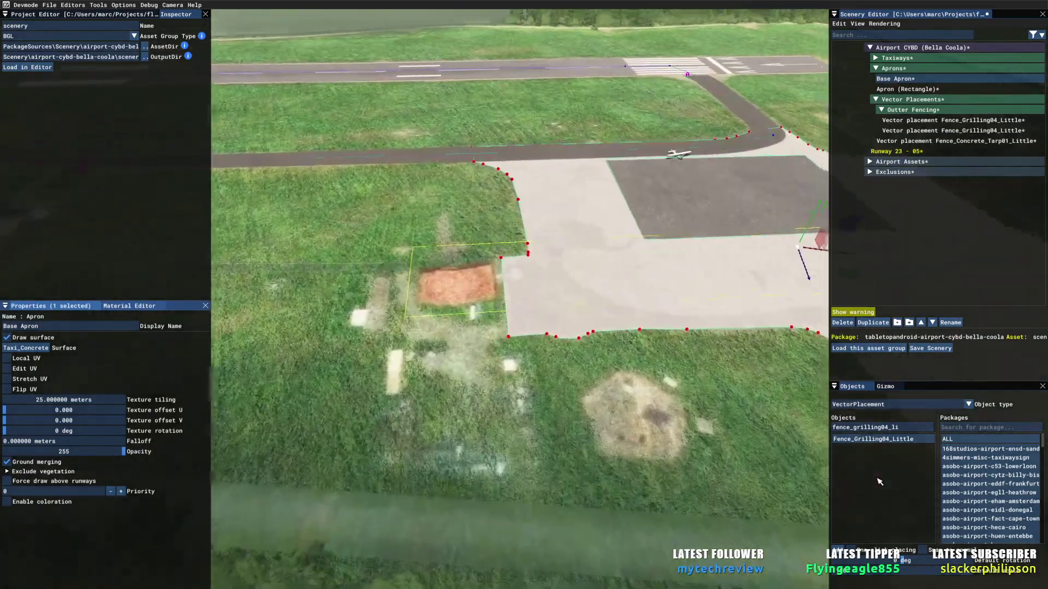
key(d)
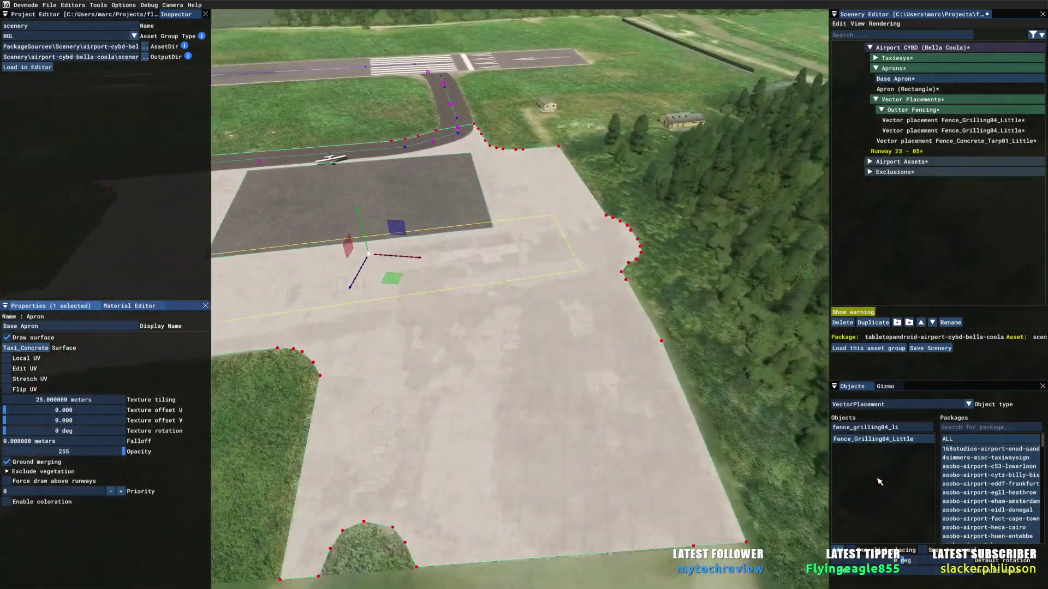
key(w)
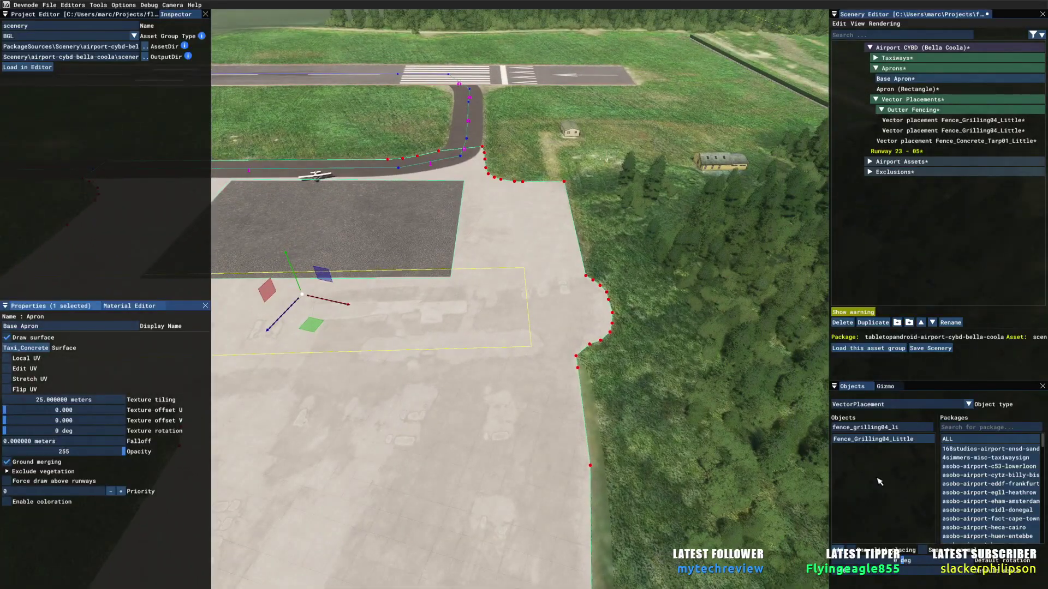
key(w)
key(s)
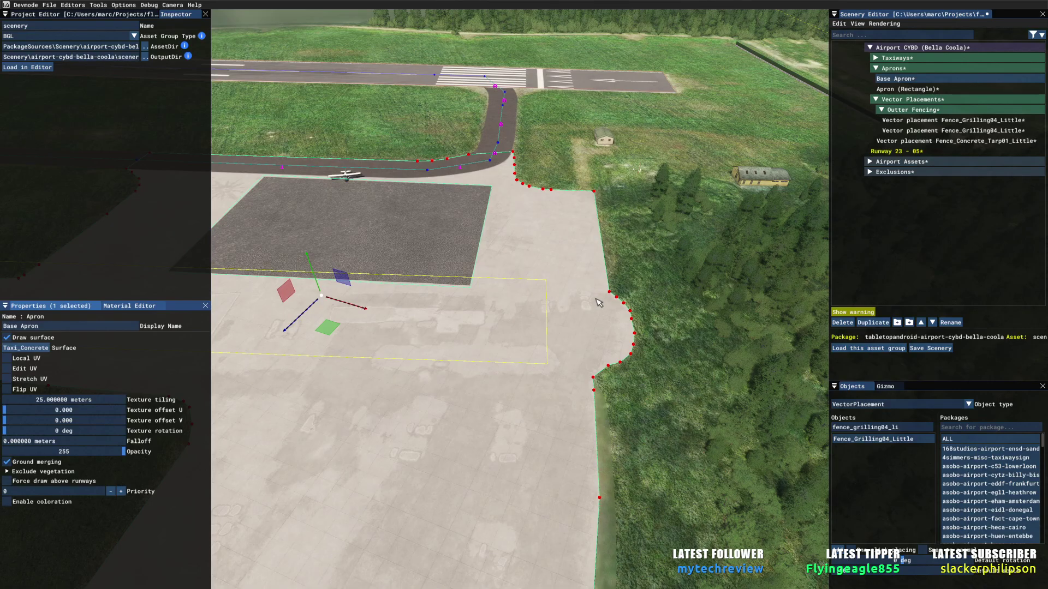
key(e)
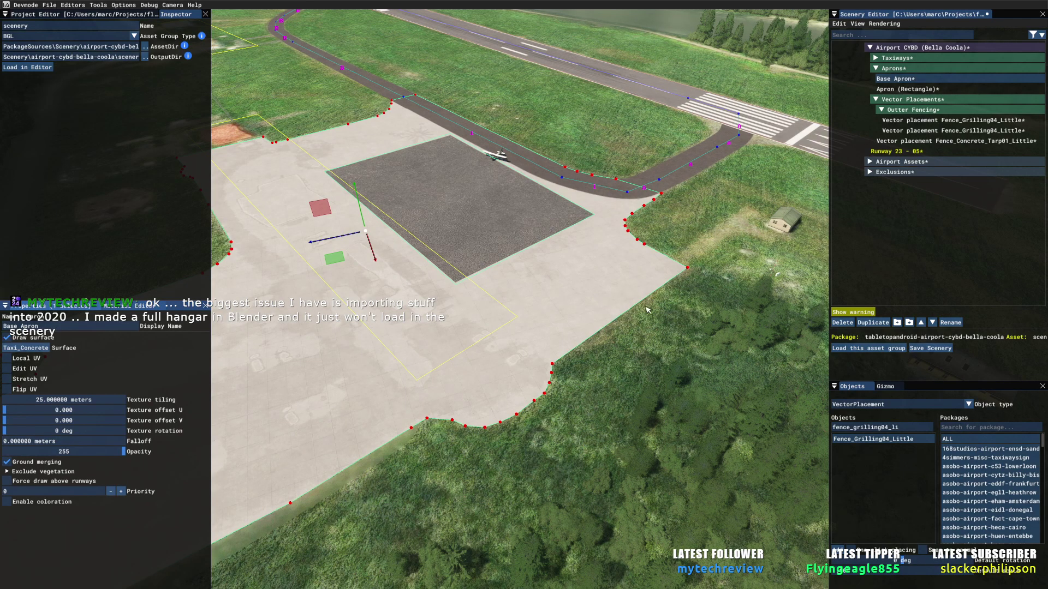
click(930, 349)
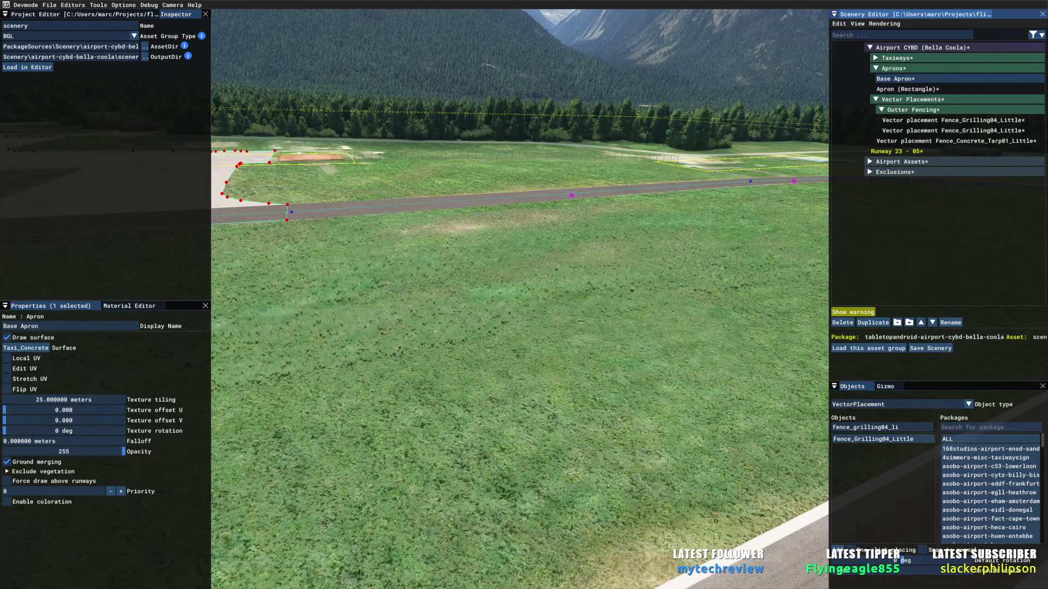
Browse bella-odyssey > PackageSources > Scenery > airport-cybd-bella-coola in File Explorer, then return to the simulator.
key(alt+Tab)
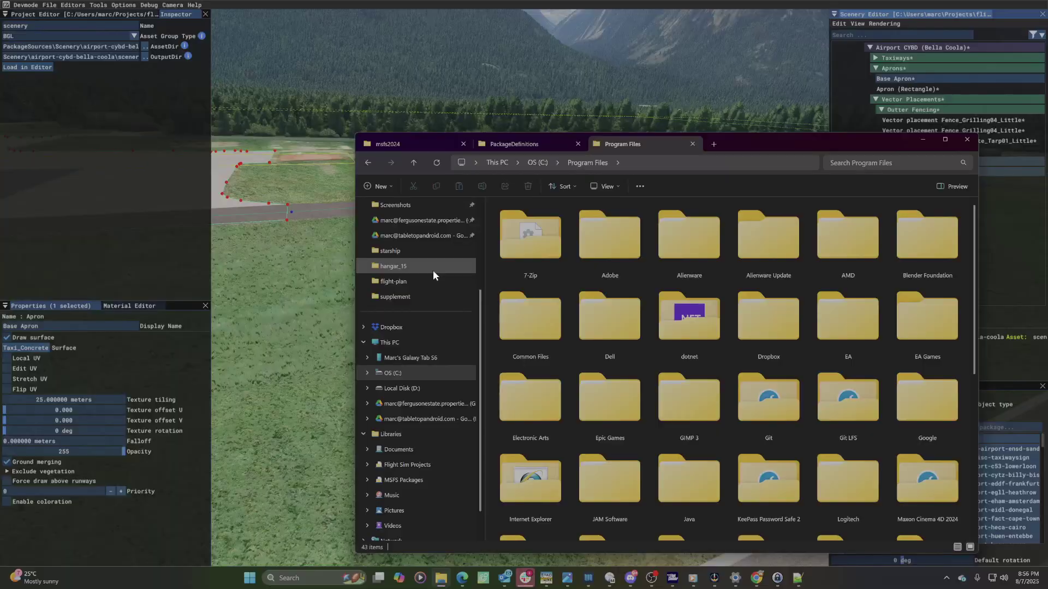
click(515, 145)
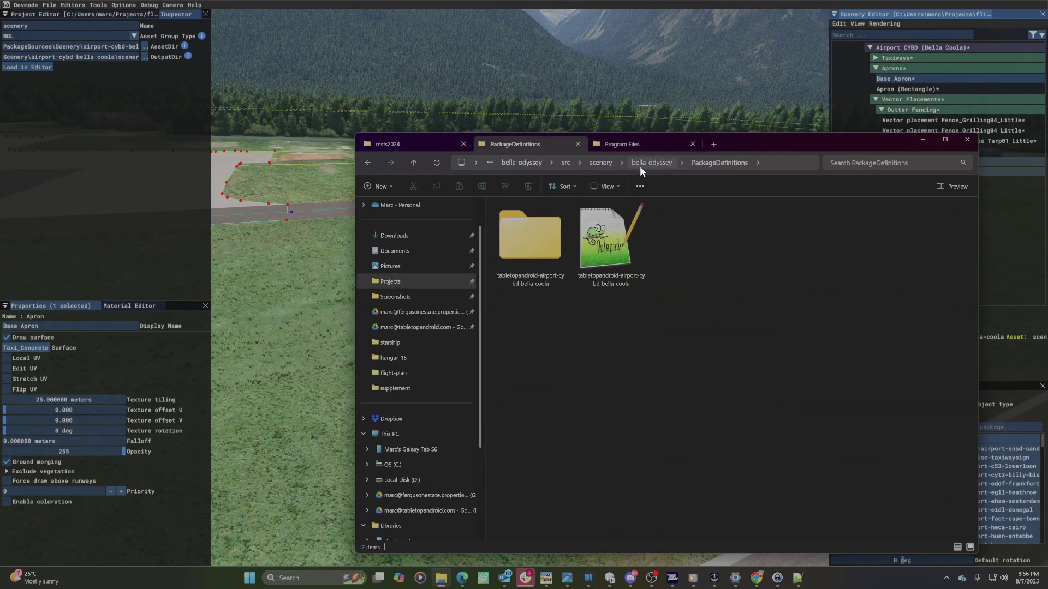
click(639, 165)
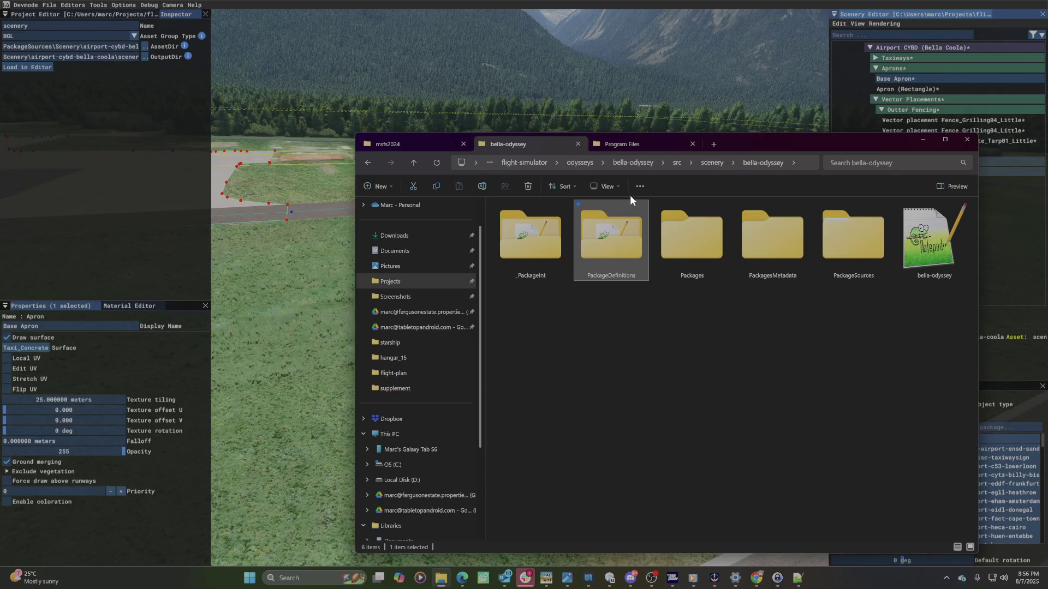
click(705, 166)
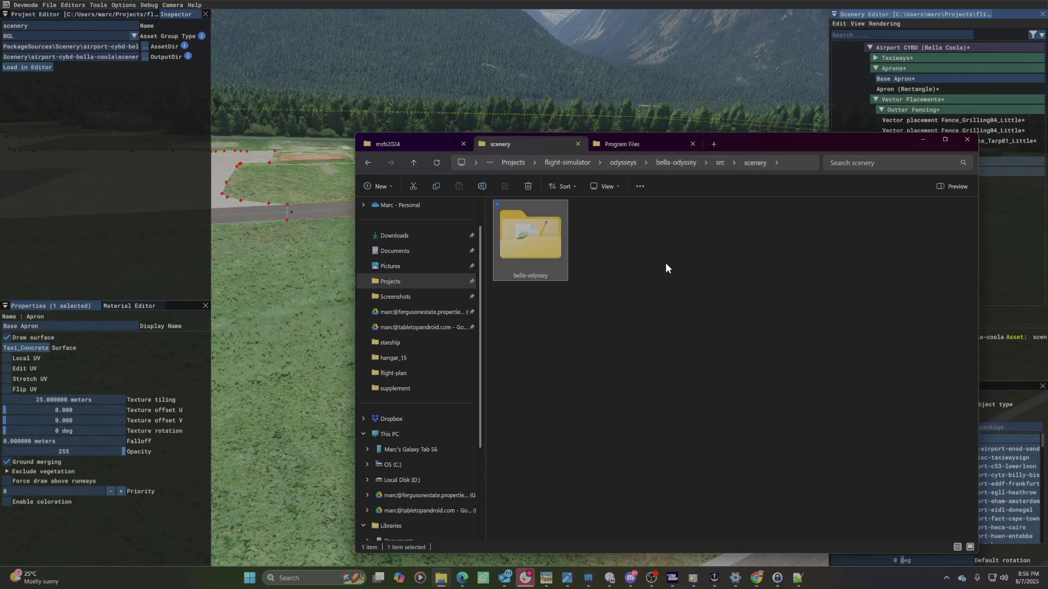
double_click(546, 254)
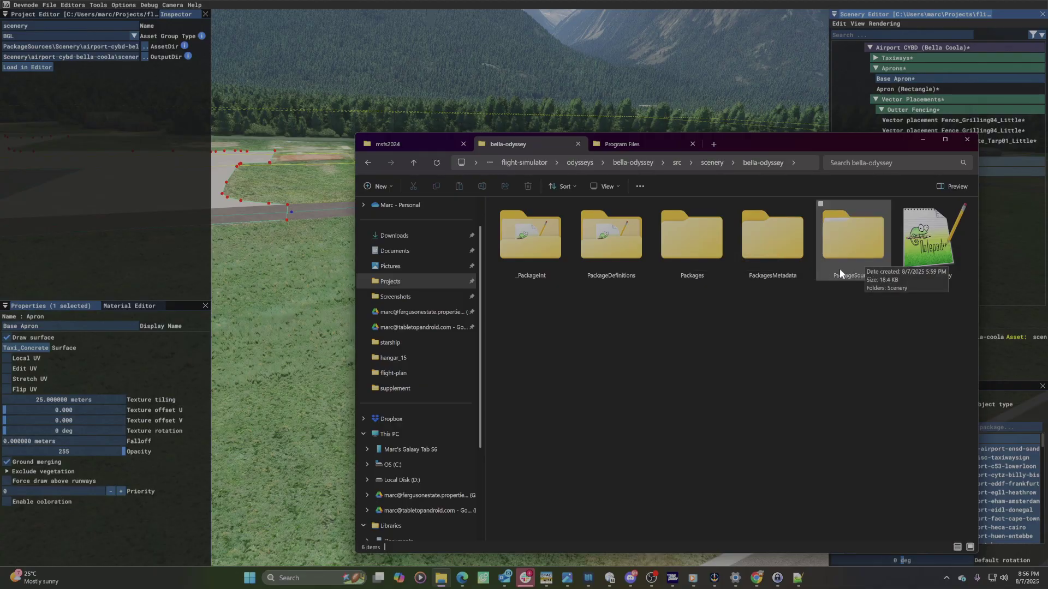
double_click(849, 237)
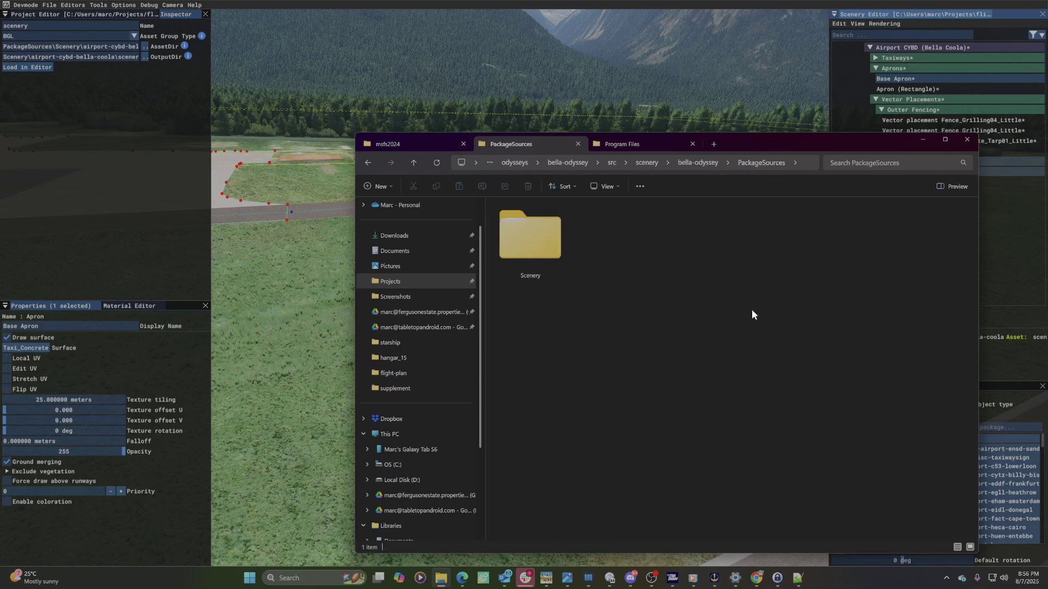
double_click(545, 246)
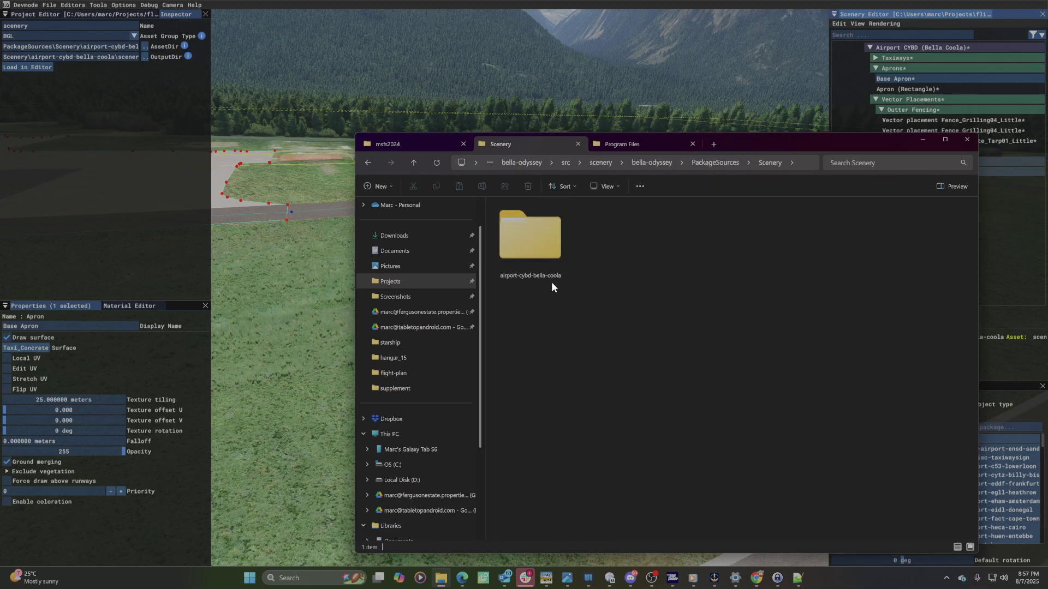
double_click(535, 248)
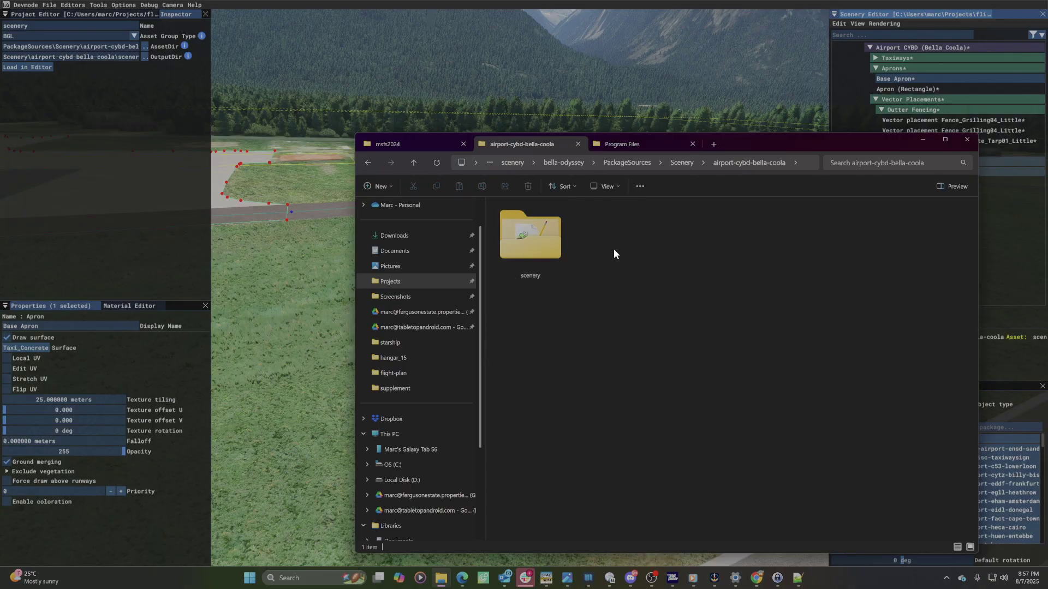
click(166, 210)
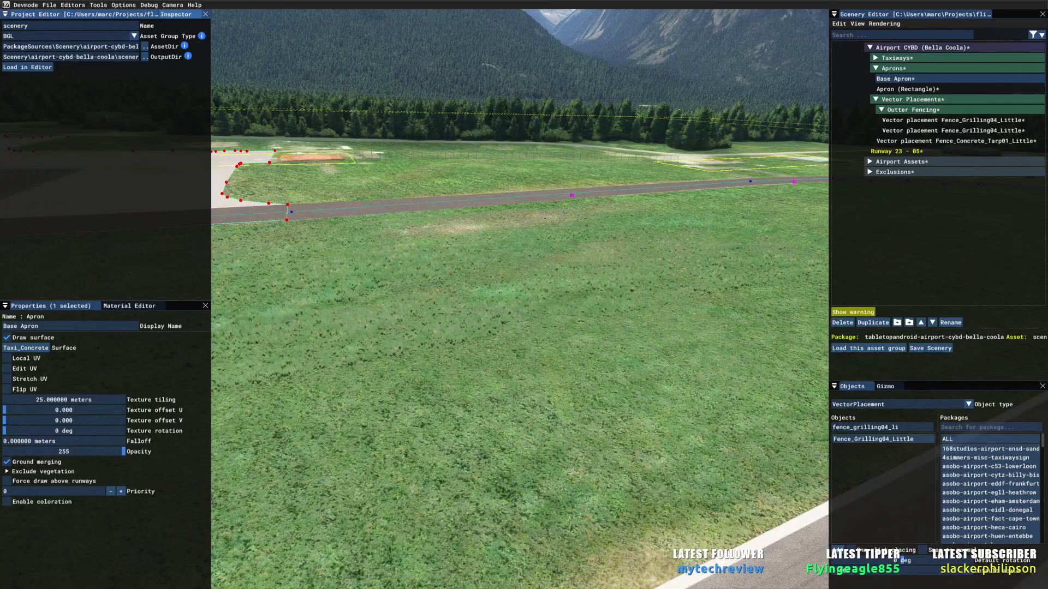
Go to Projects > blender > flight-sim-assets > hangar-01 and select HangarPack_01.
key(alt+Tab)
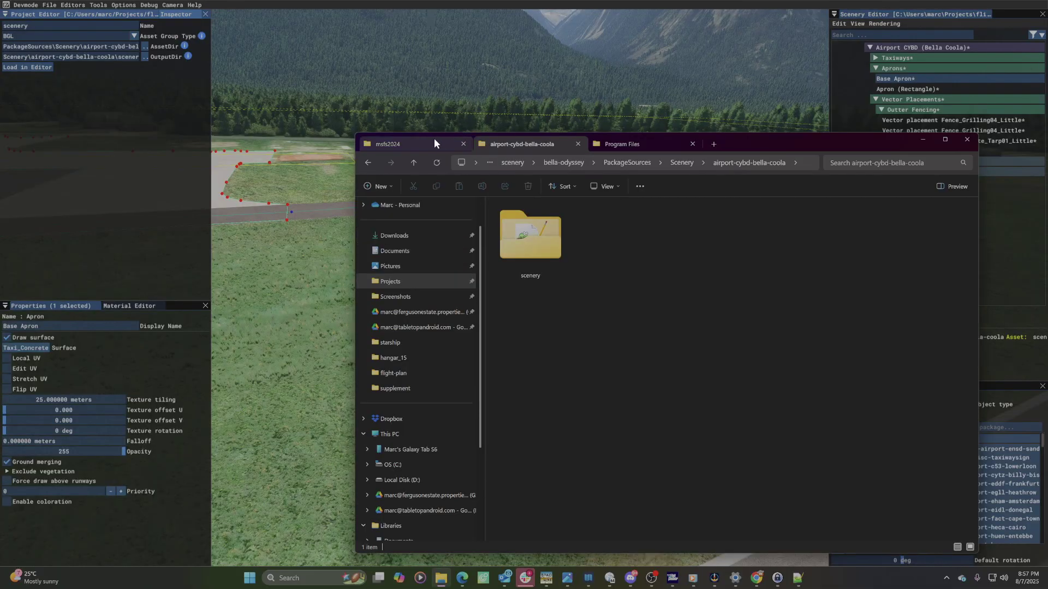
click(434, 143)
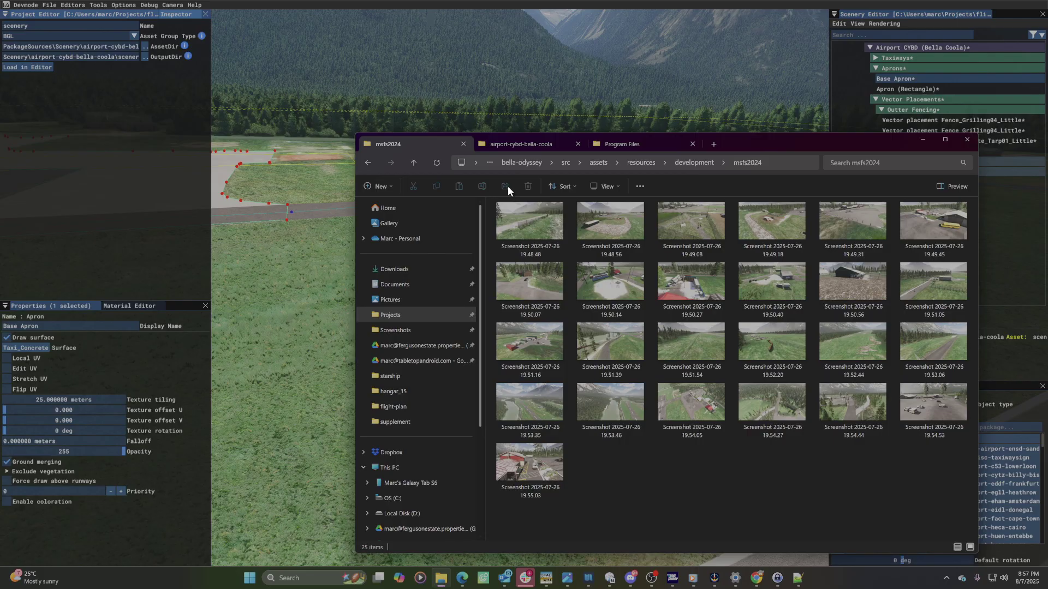
click(414, 313)
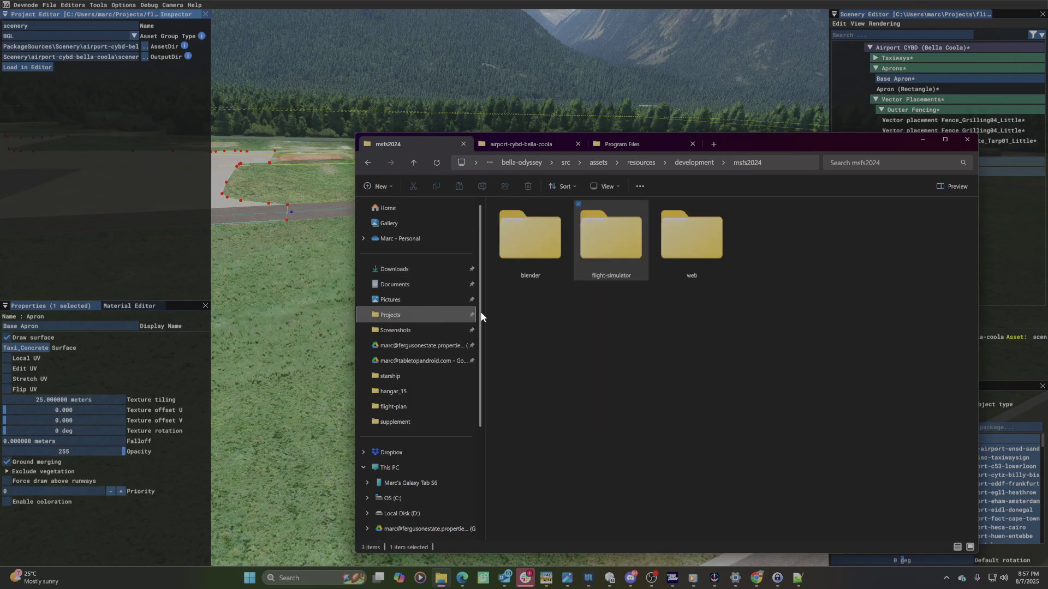
double_click(542, 253)
double_click(537, 262)
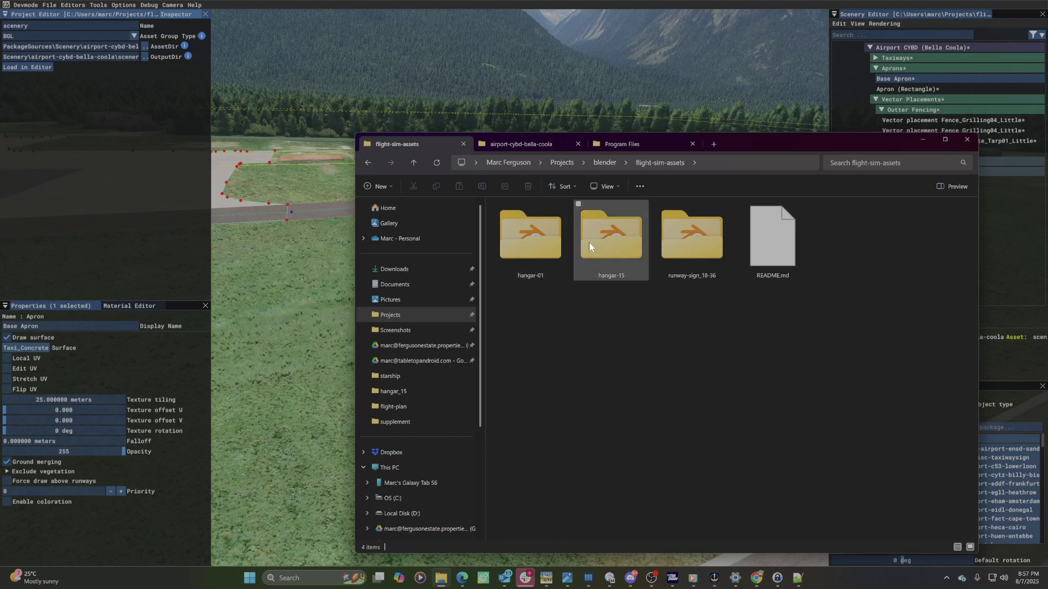
double_click(544, 251)
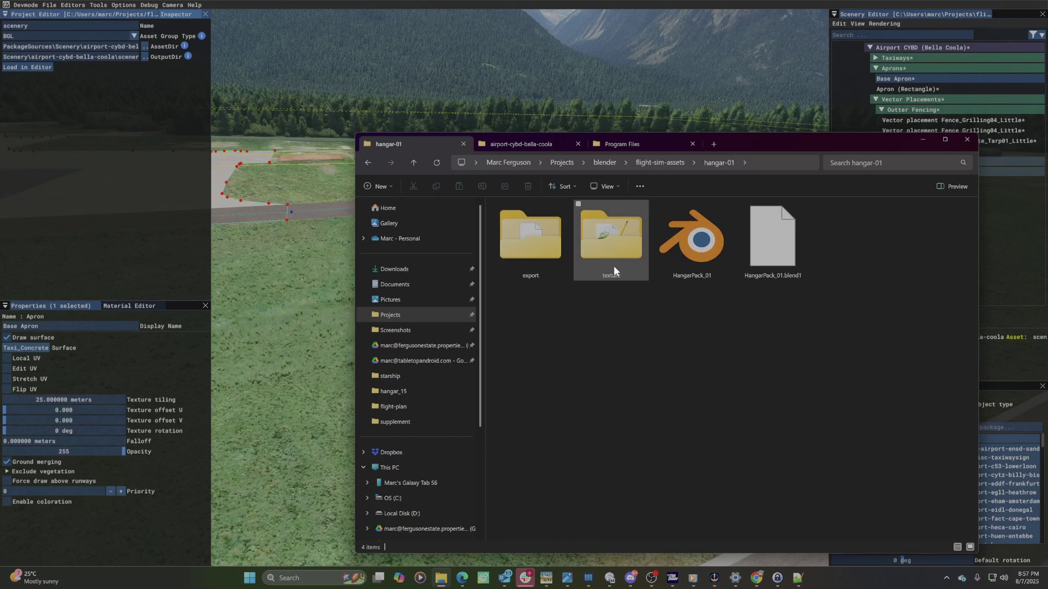
click(702, 250)
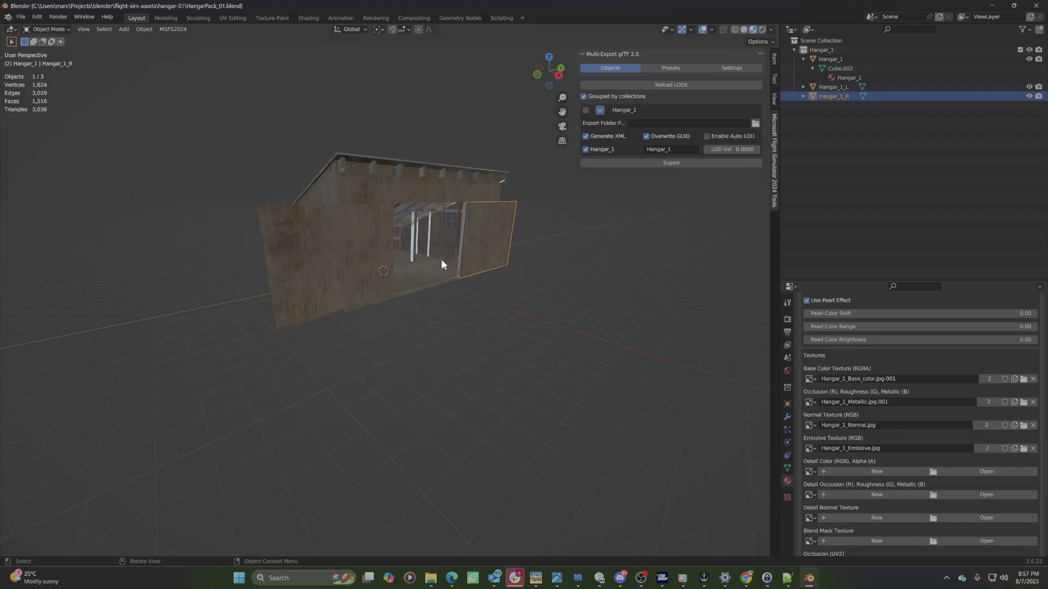
Orbit the hangar model and scroll Material Properties to the MSFS2024 Material Parameters.
middle_drag(441, 293, 427, 313)
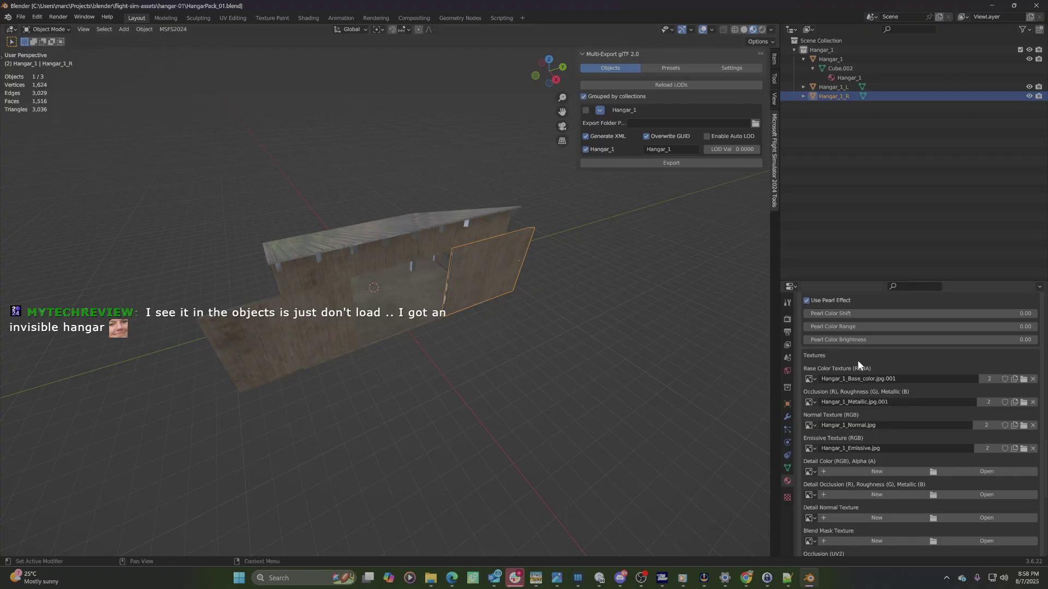
scroll(861, 378, up, 5)
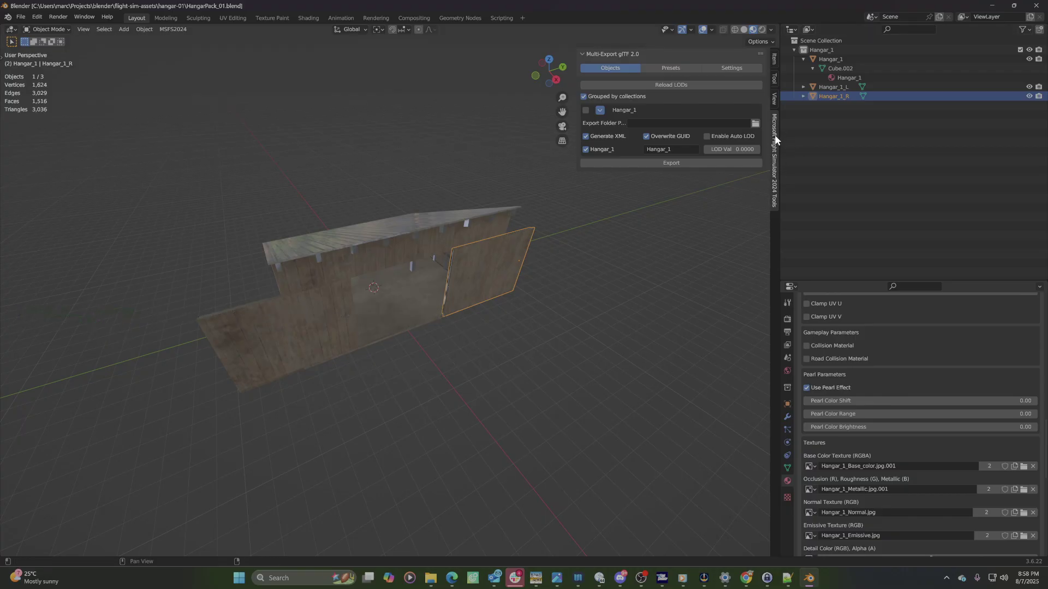
scroll(882, 386, up, 1)
drag(1043, 461, 1045, 327)
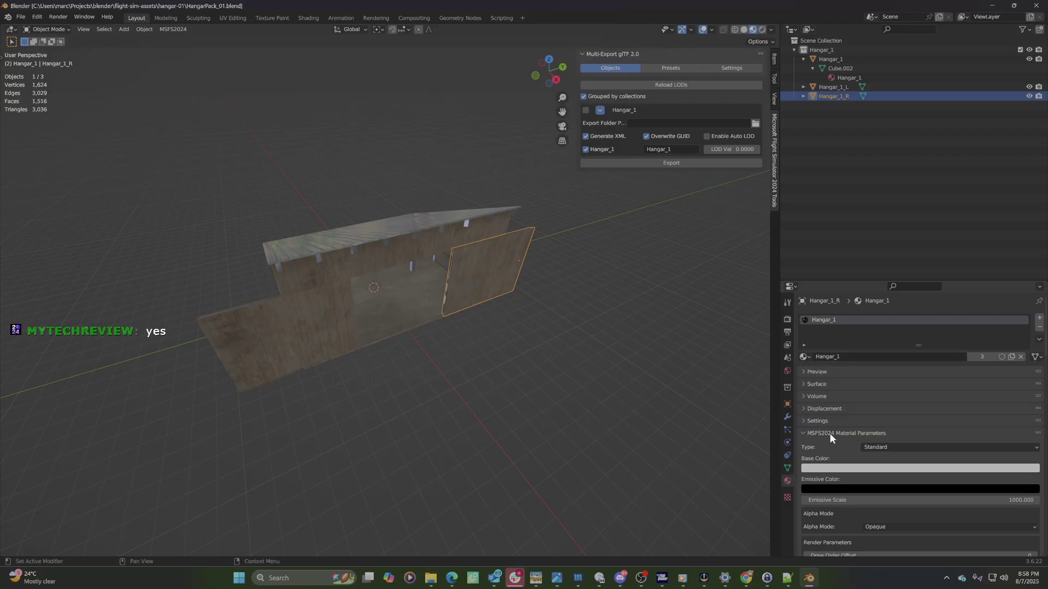
Check the material Type list and the Multi-Export glTF Settings and Presets tabs.
click(877, 448)
drag(1044, 355, 1044, 505)
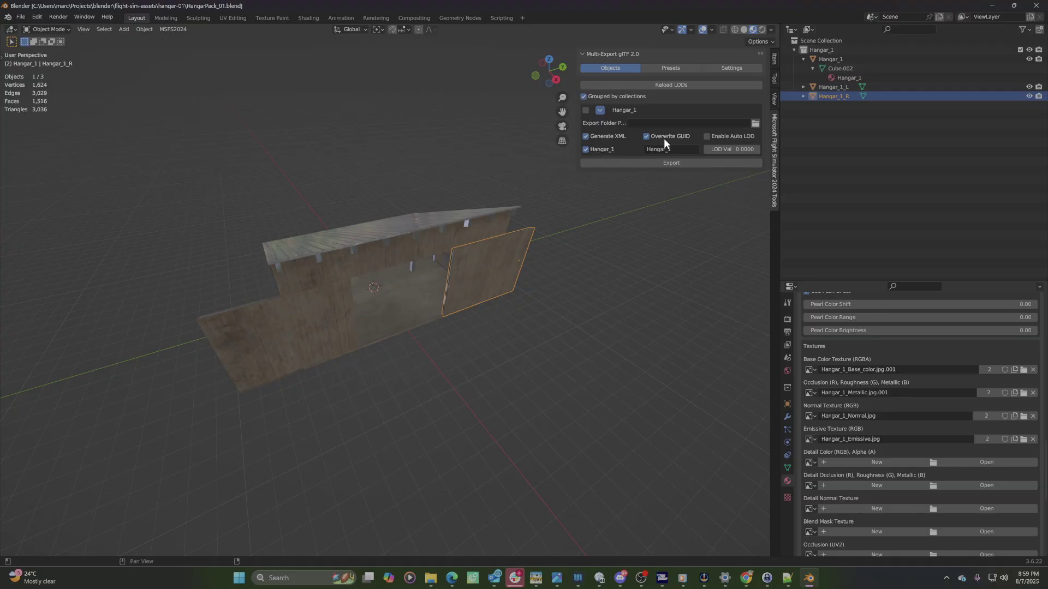
click(715, 68)
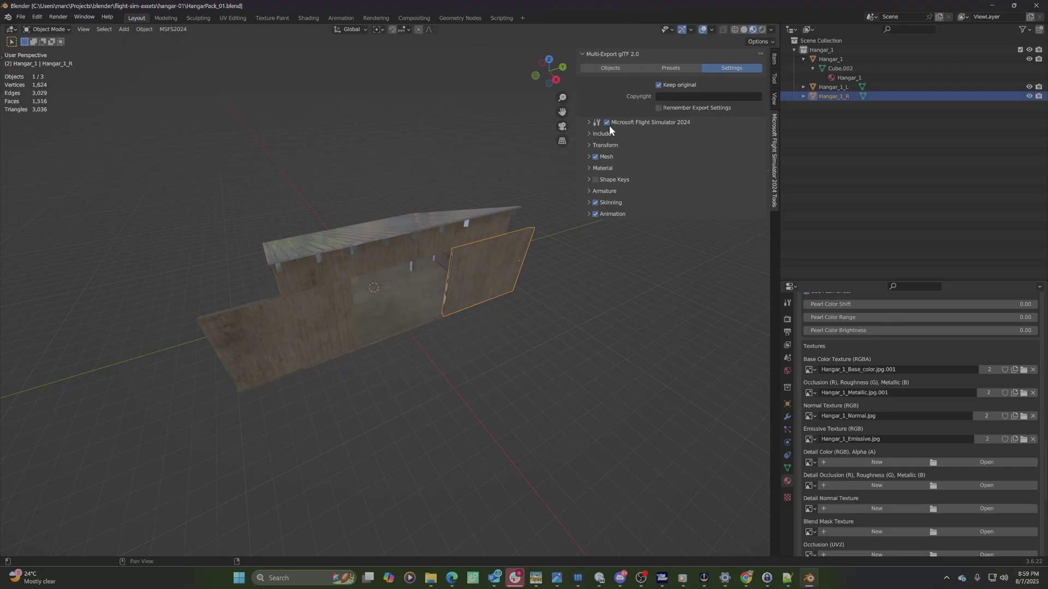
click(673, 68)
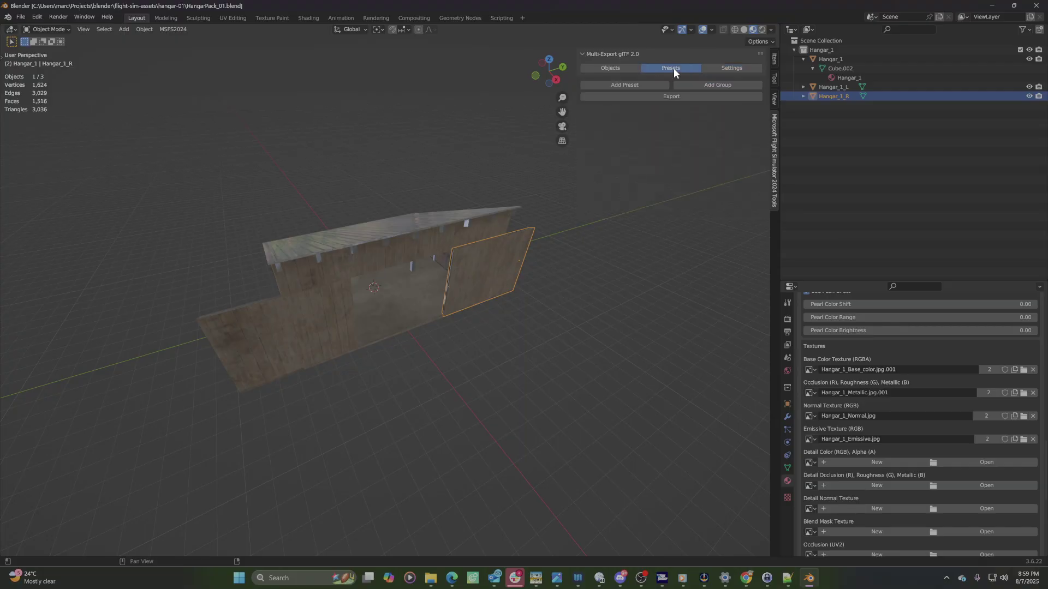
click(719, 70)
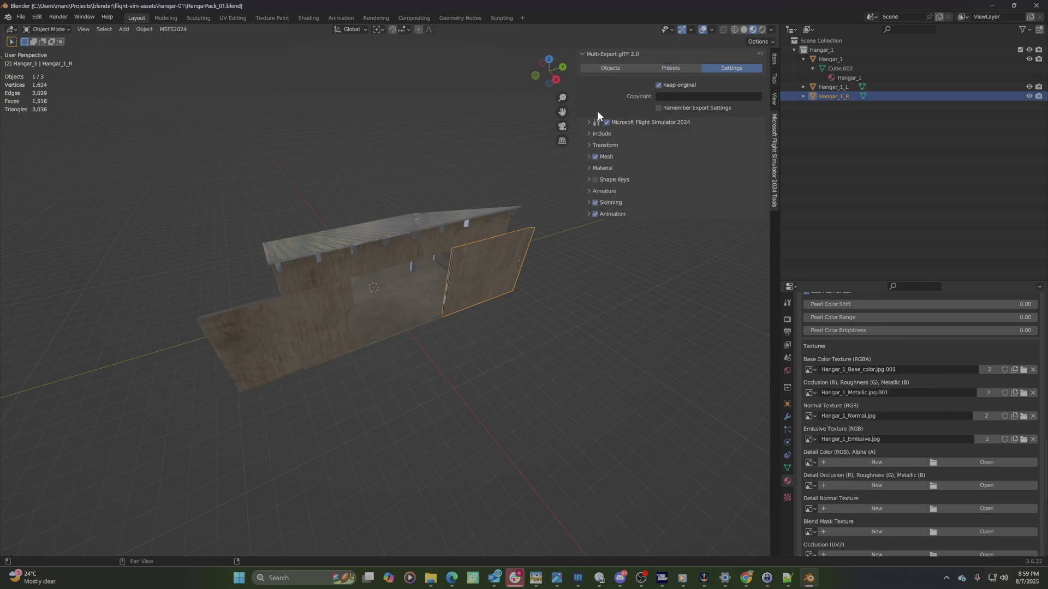
key(alt+Tab)
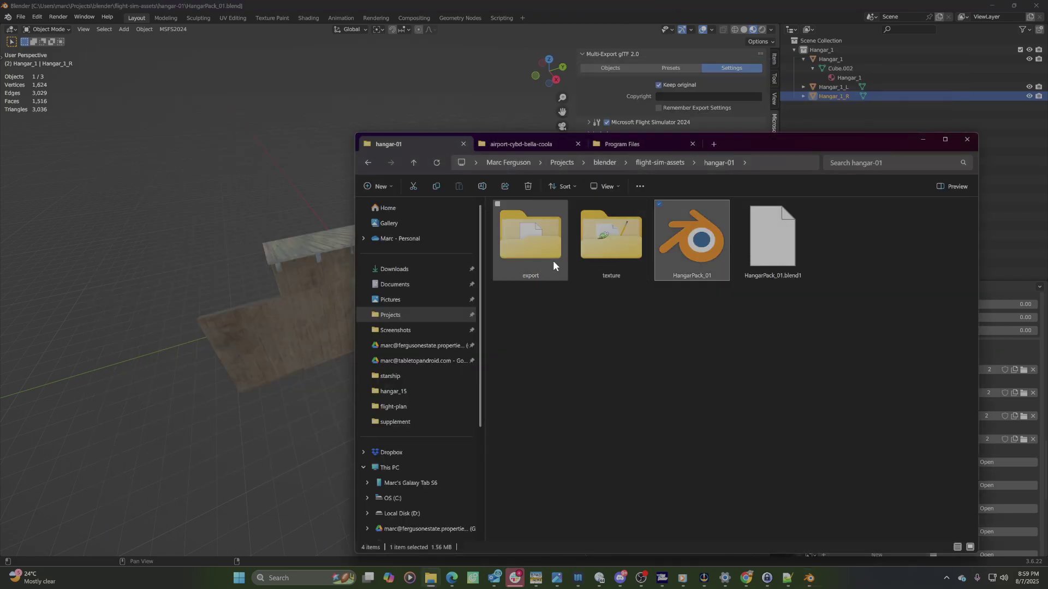
Look through the texture folder and the export folder's Hangar_1 .bin, .gltf and .xml files.
click(610, 244)
double_click(610, 244)
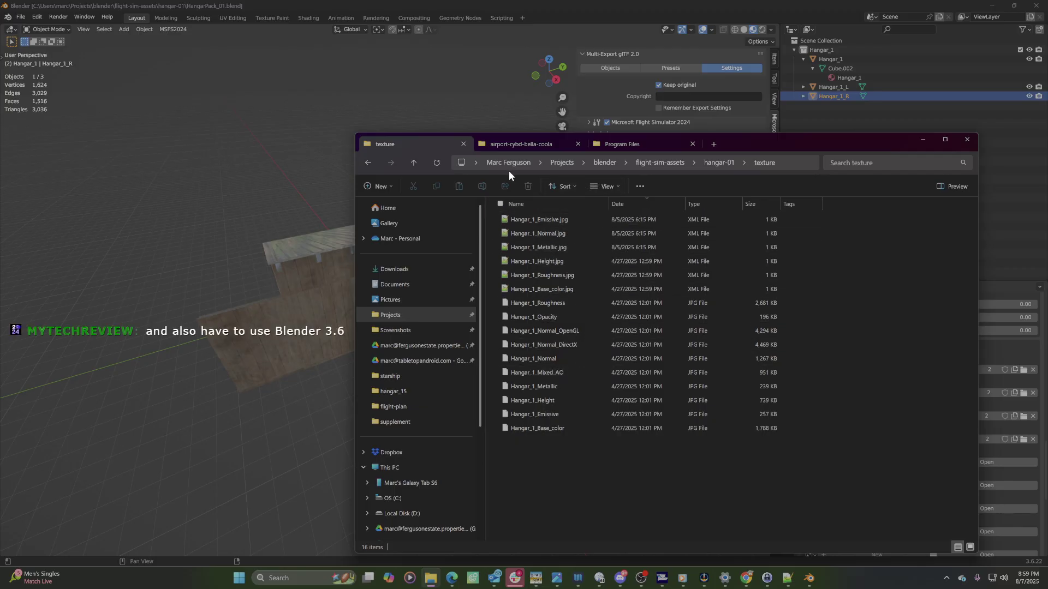
click(416, 163)
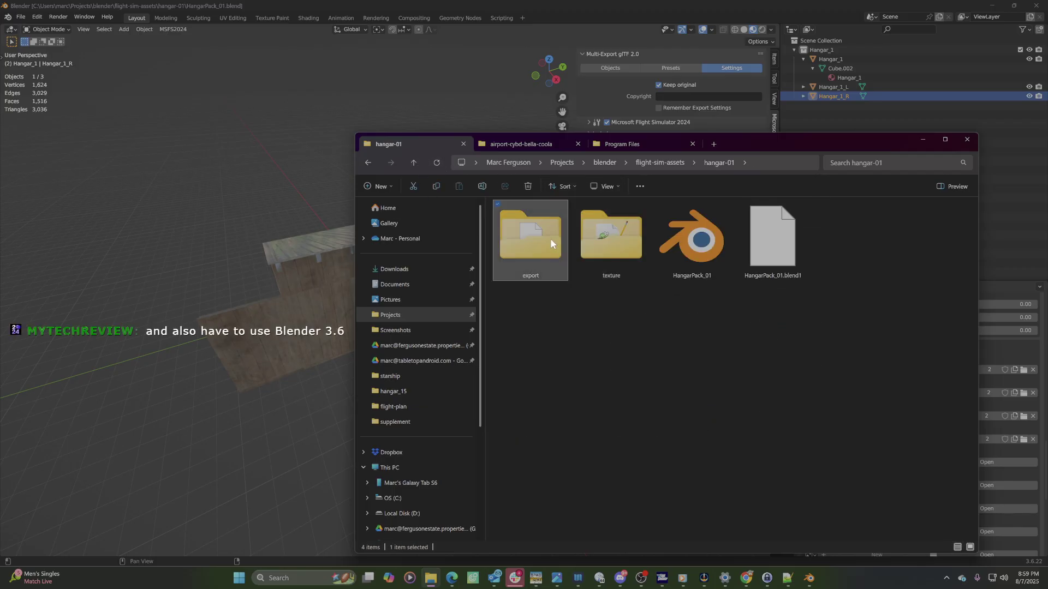
double_click(550, 238)
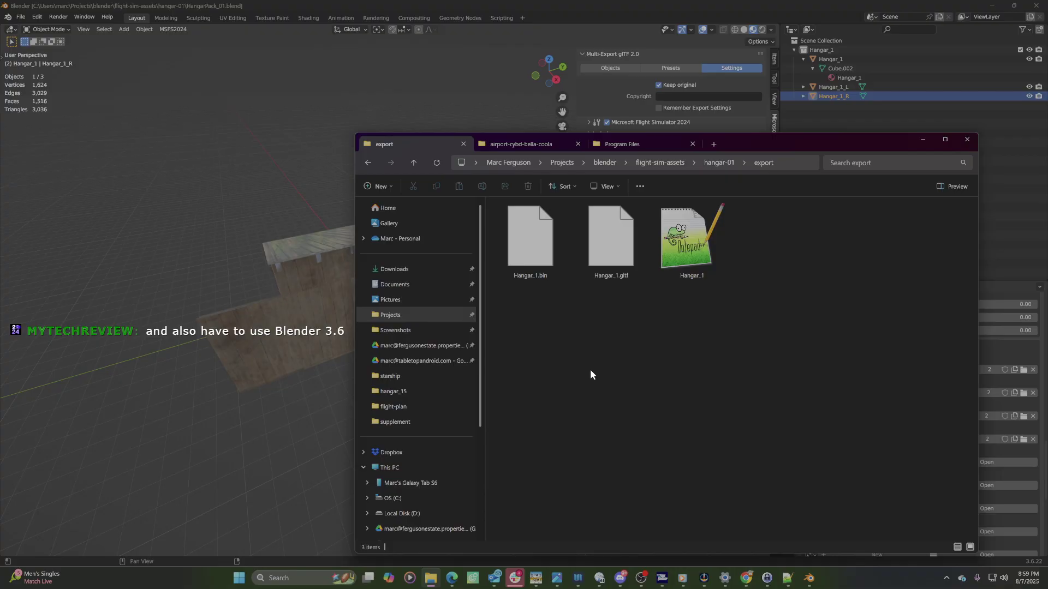
click(788, 18)
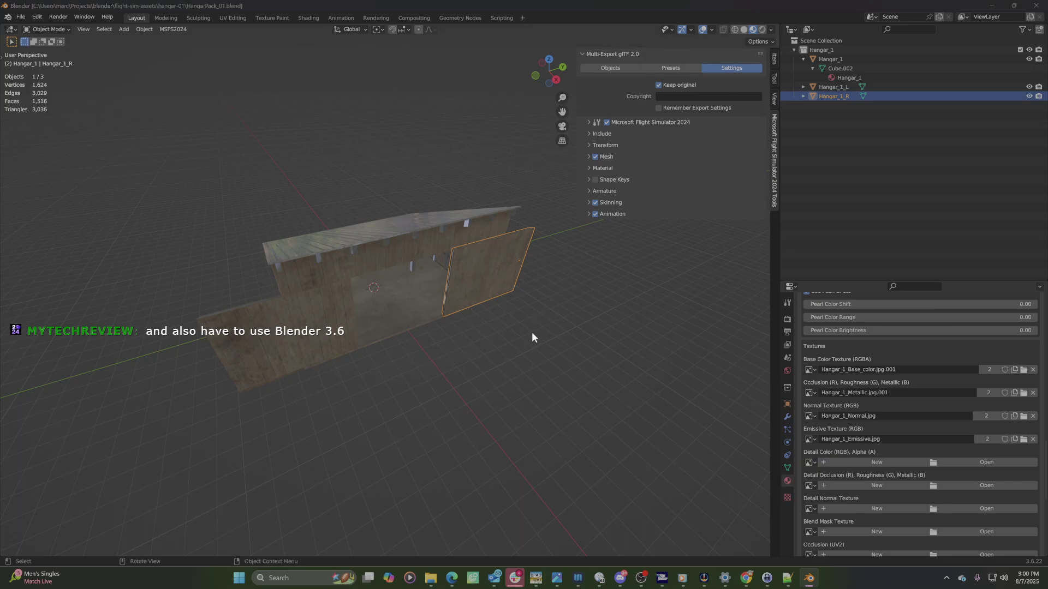
Select the Bella Coola airport package, view its details, and start adding an asset group.
key(alt+Tab)
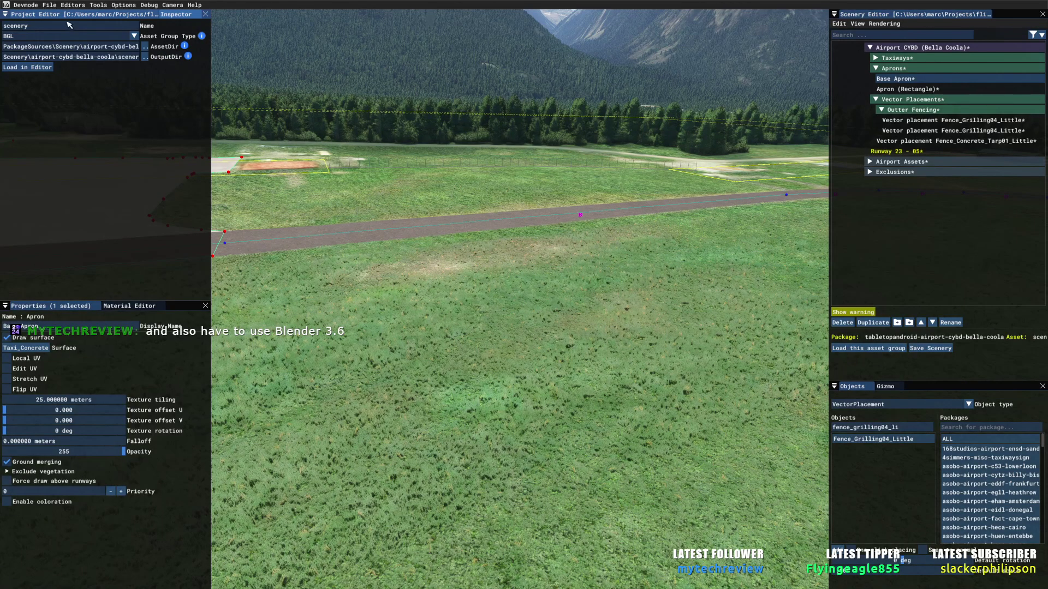
click(52, 14)
click(35, 79)
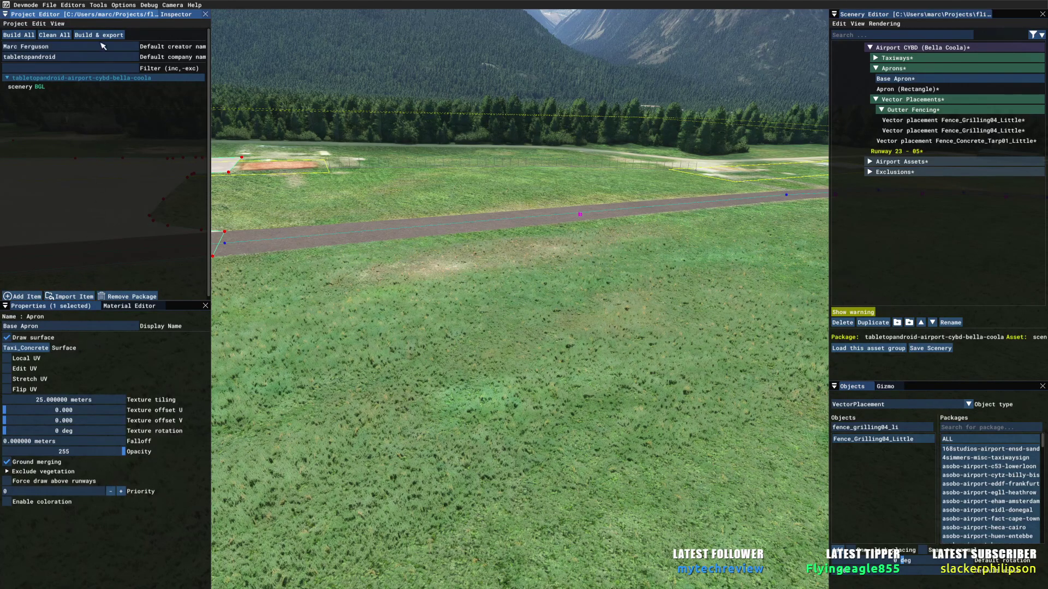
click(166, 14)
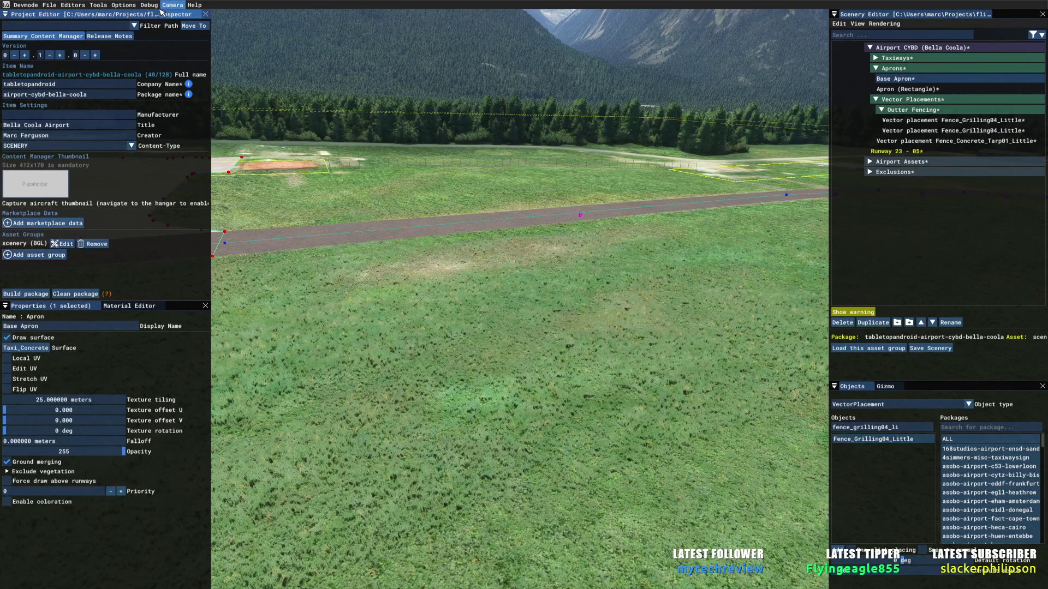
click(81, 15)
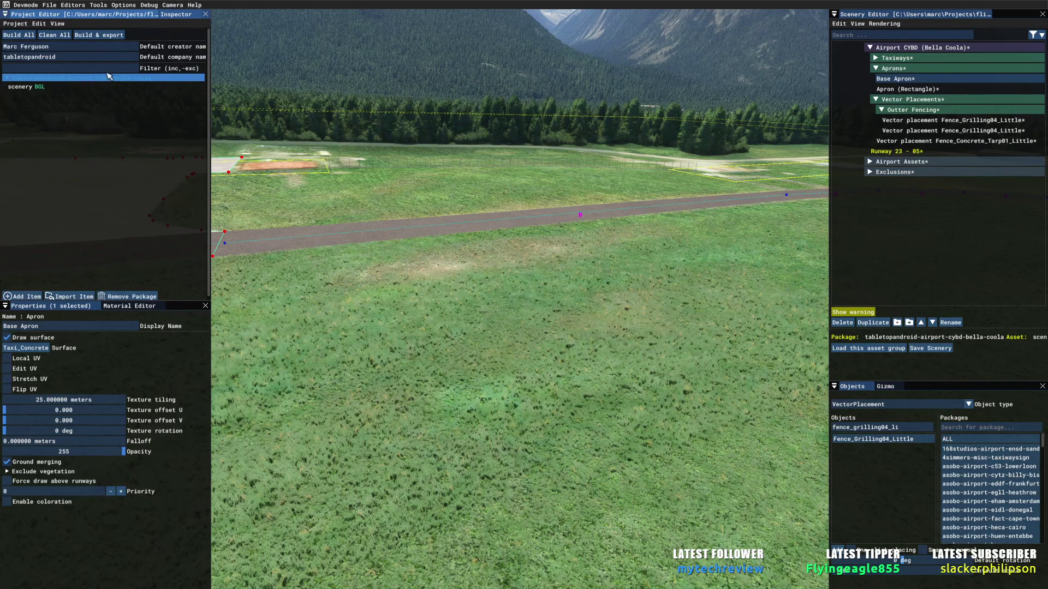
click(177, 15)
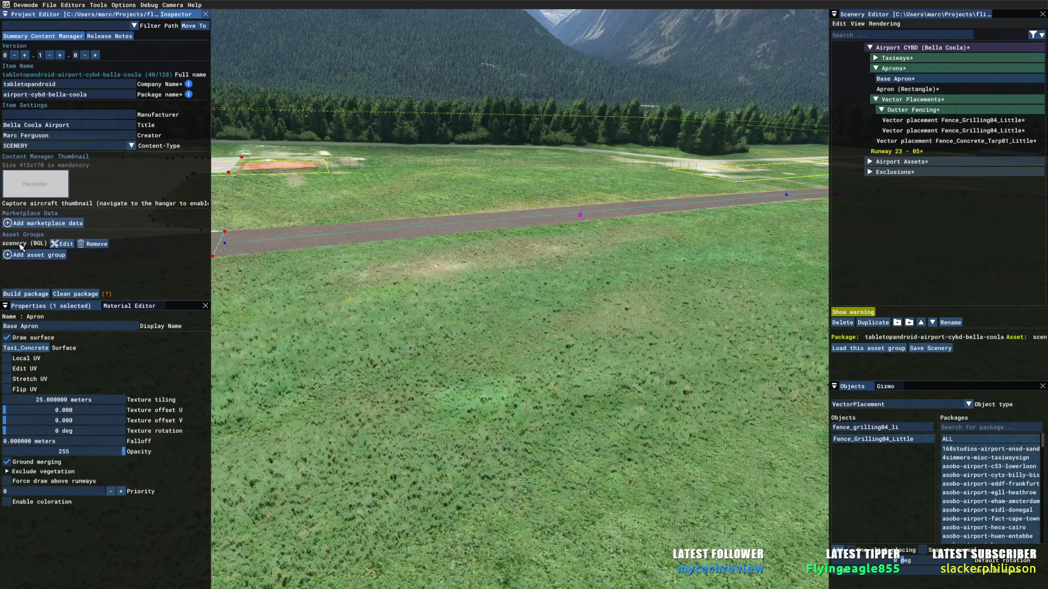
click(37, 255)
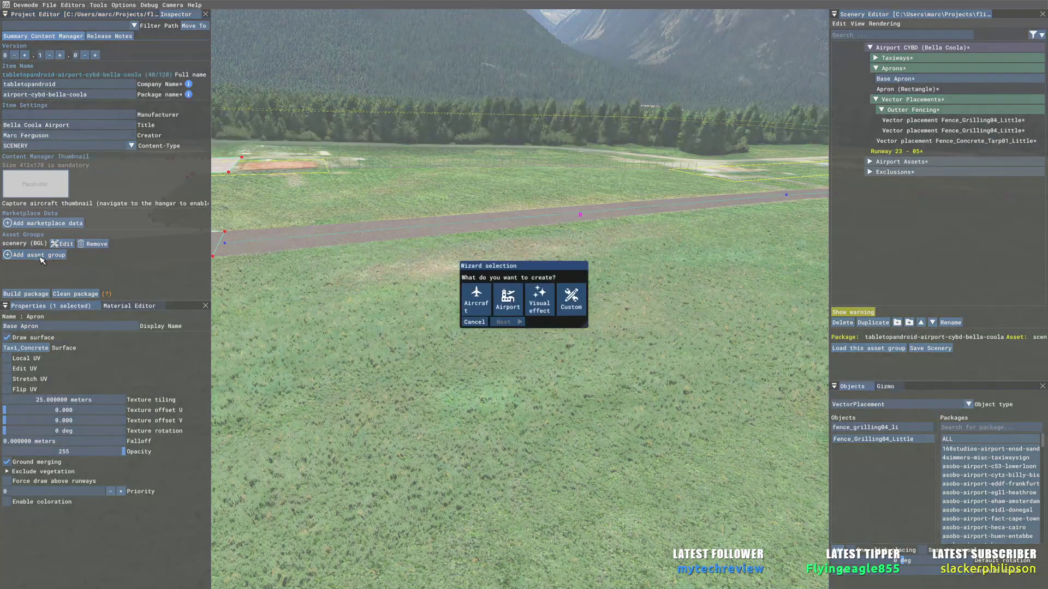
Create a Custom asset group of type ModelLib named modelLib.
click(570, 306)
click(505, 361)
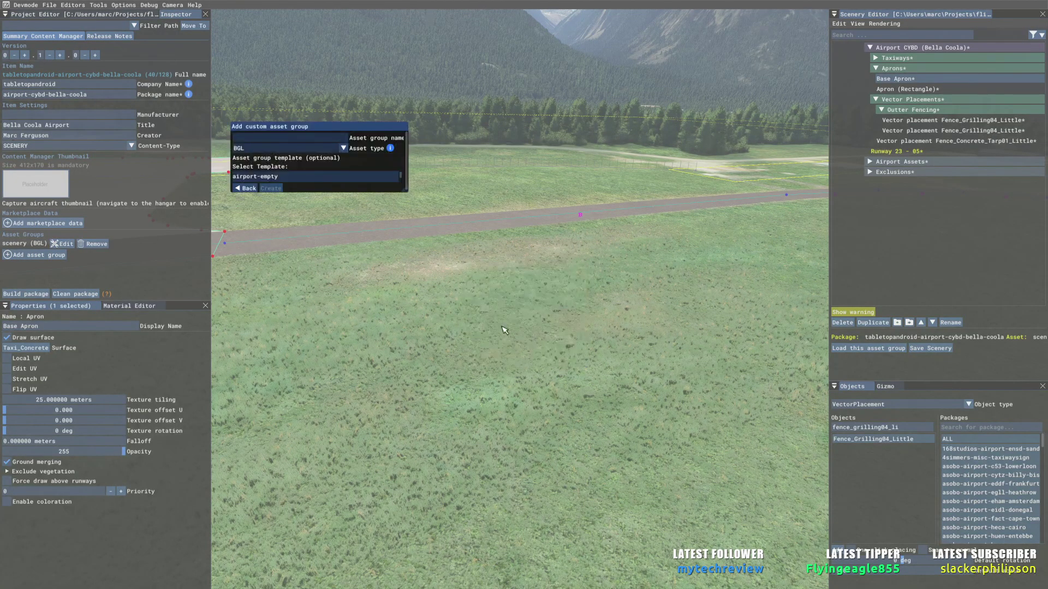
click(343, 148)
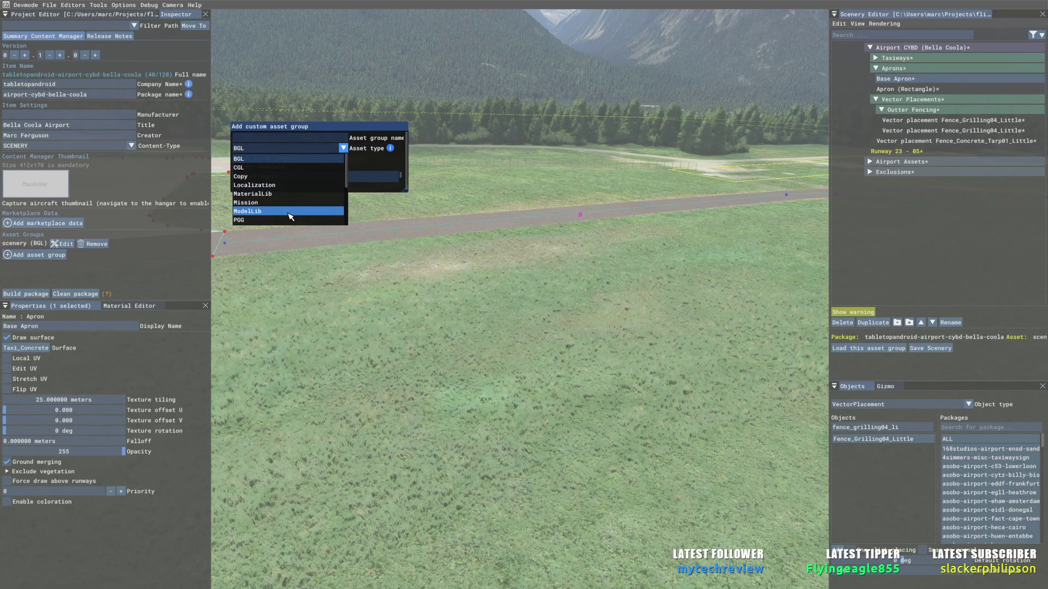
scroll(295, 210, down, 5)
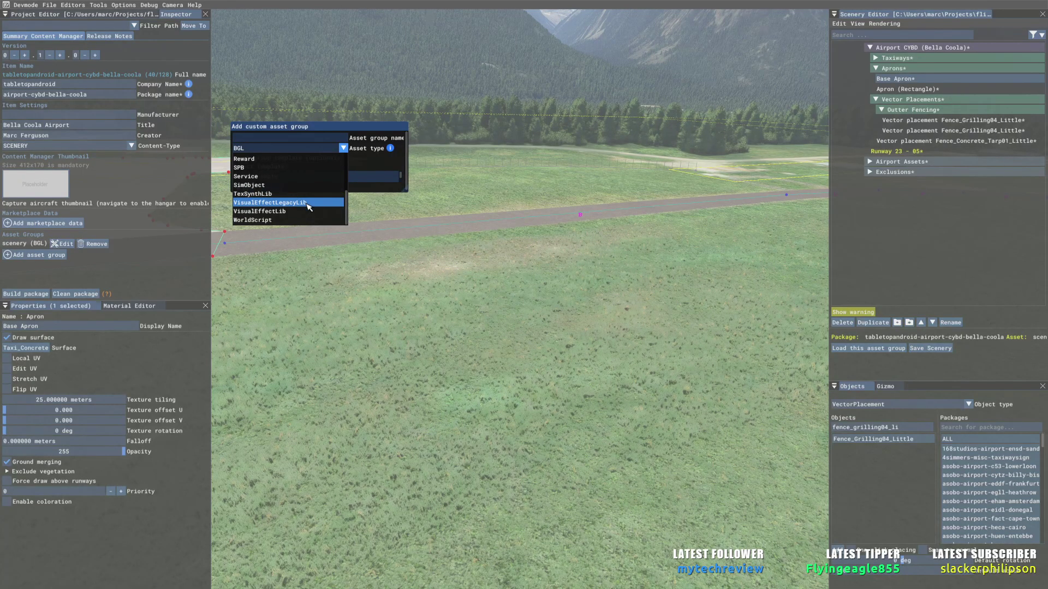
scroll(308, 206, up, 1)
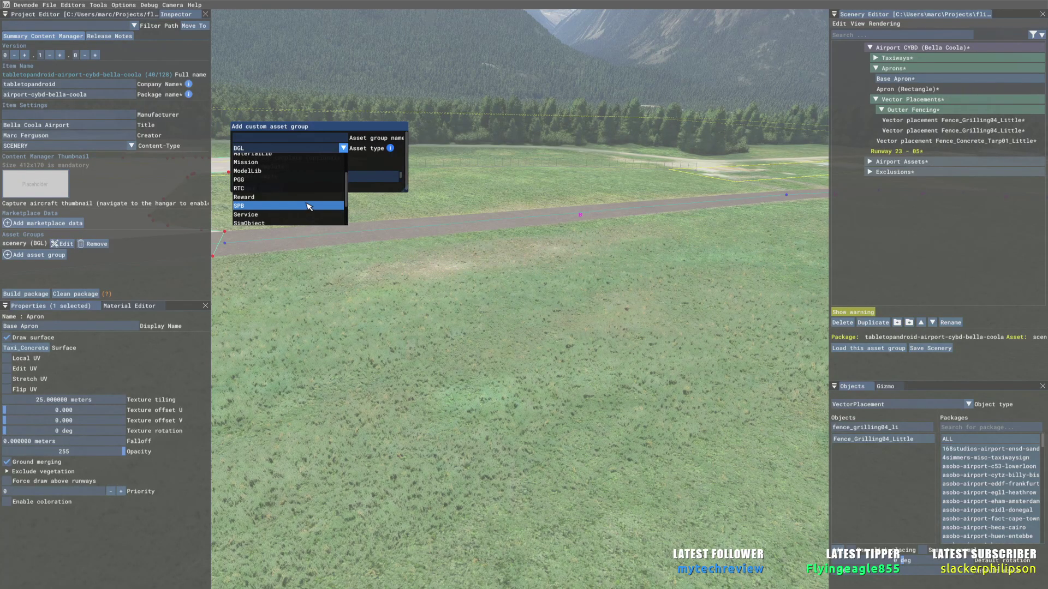
click(290, 171)
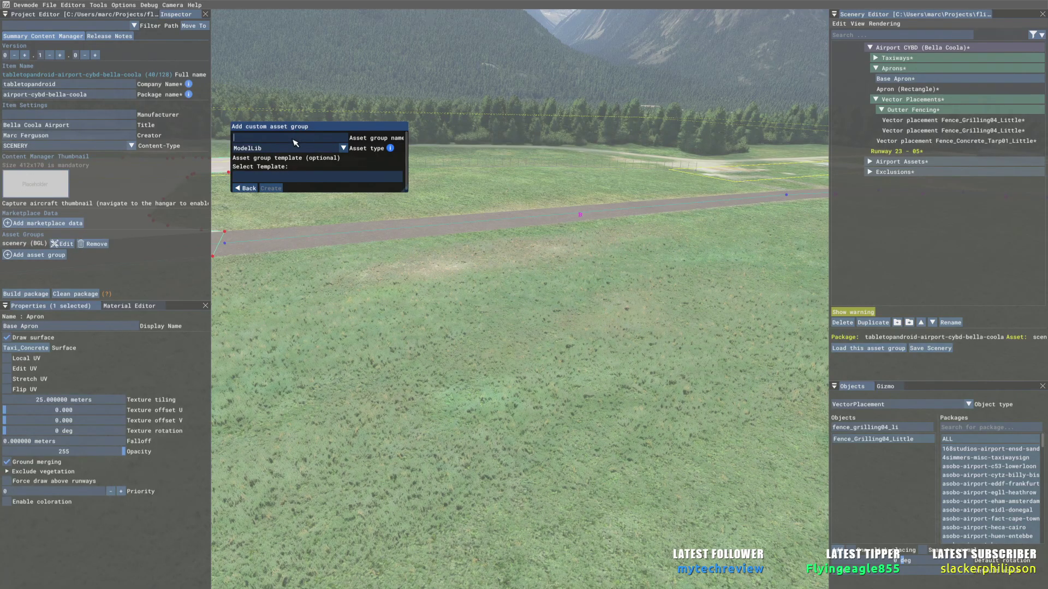
text(modelLib)
click(276, 189)
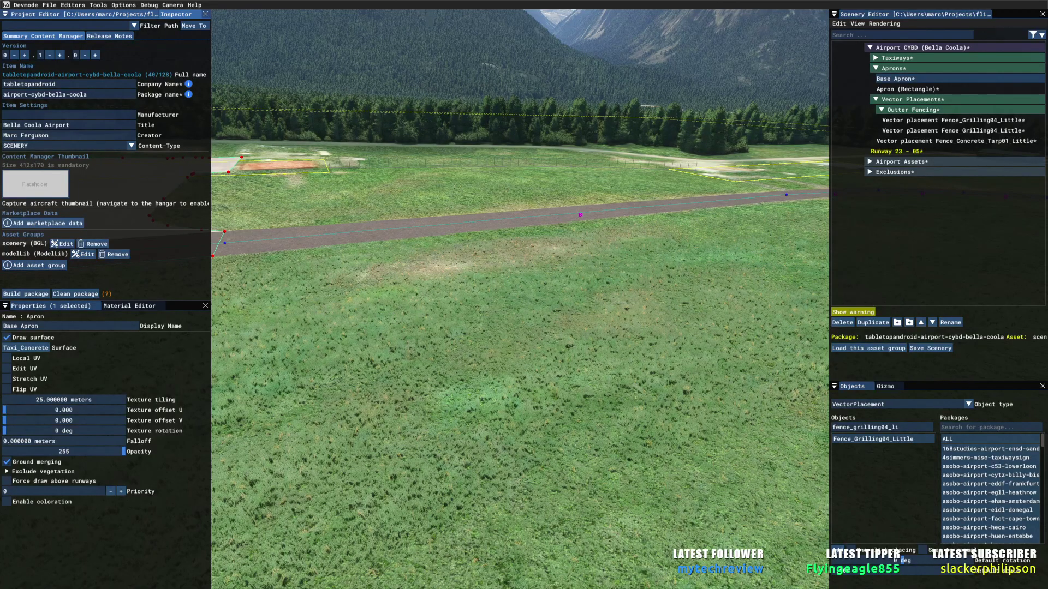
Copy the hangar-01 export and texture folders into the package's modelLib folder.
key(alt+Tab)
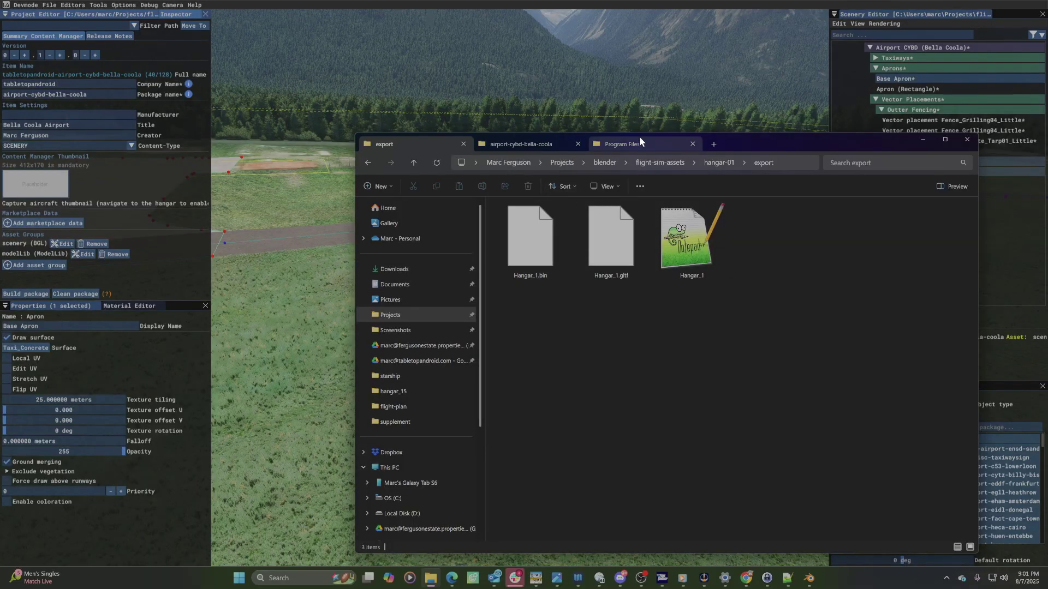
click(561, 144)
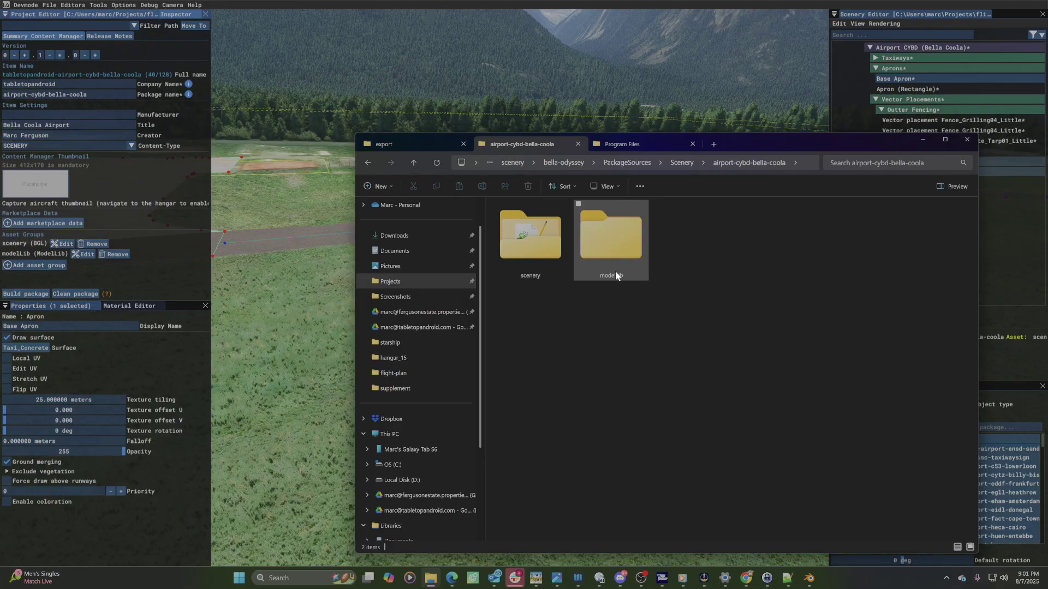
double_click(611, 254)
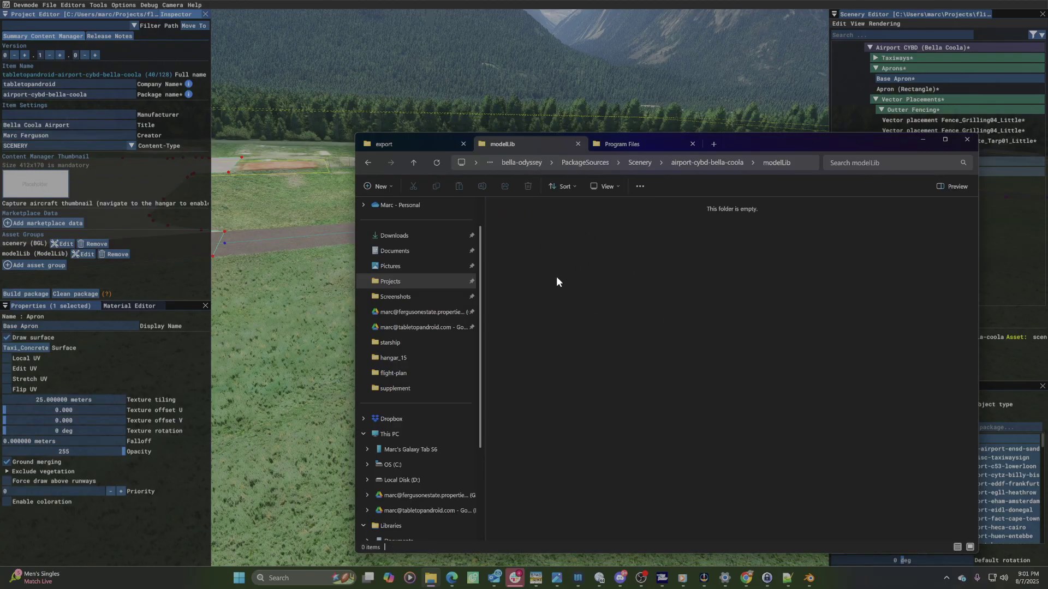
click(421, 149)
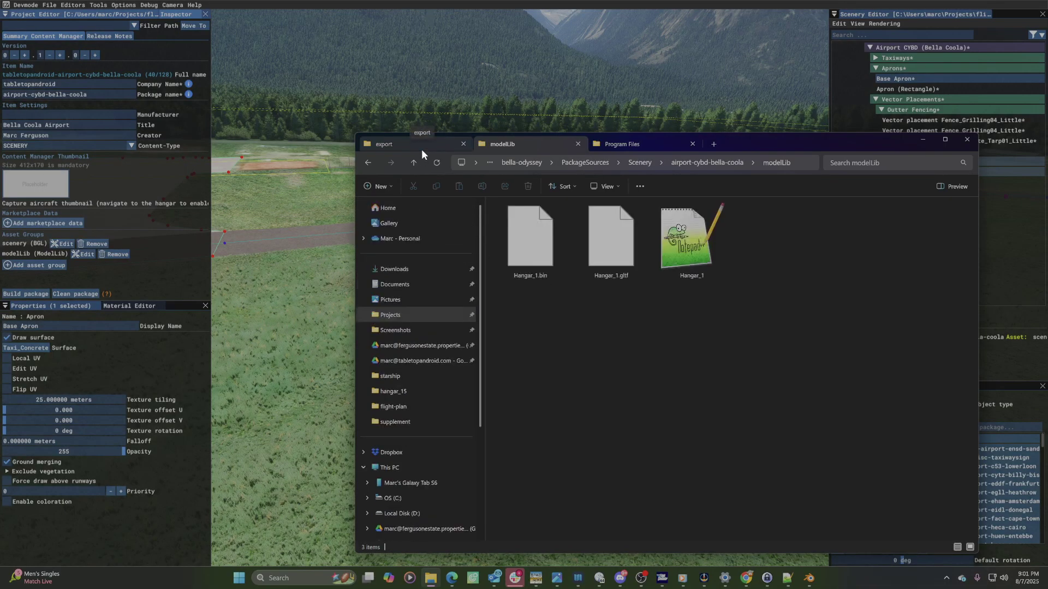
click(414, 163)
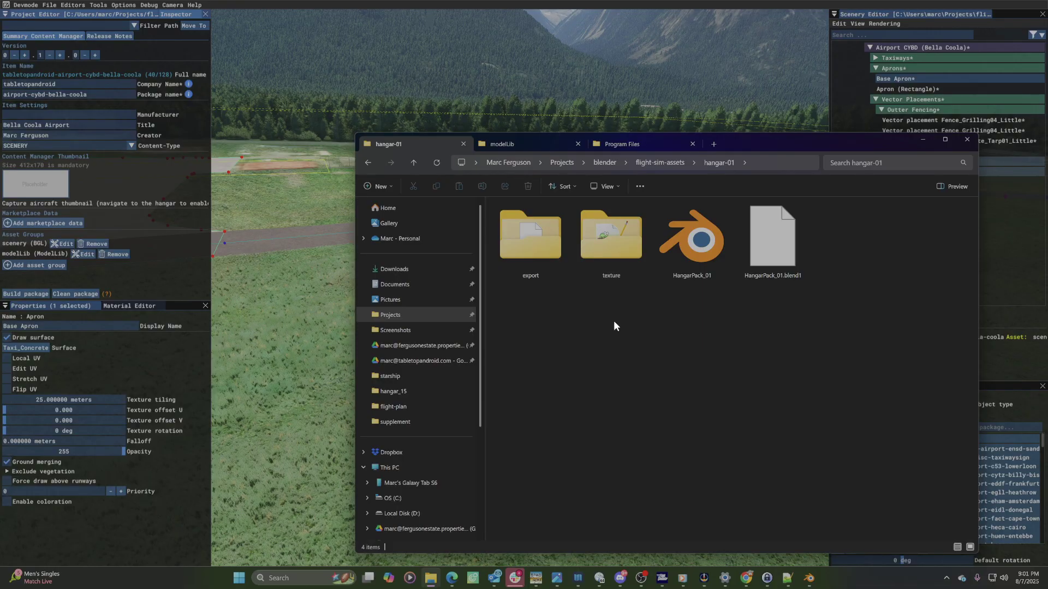
click(610, 254)
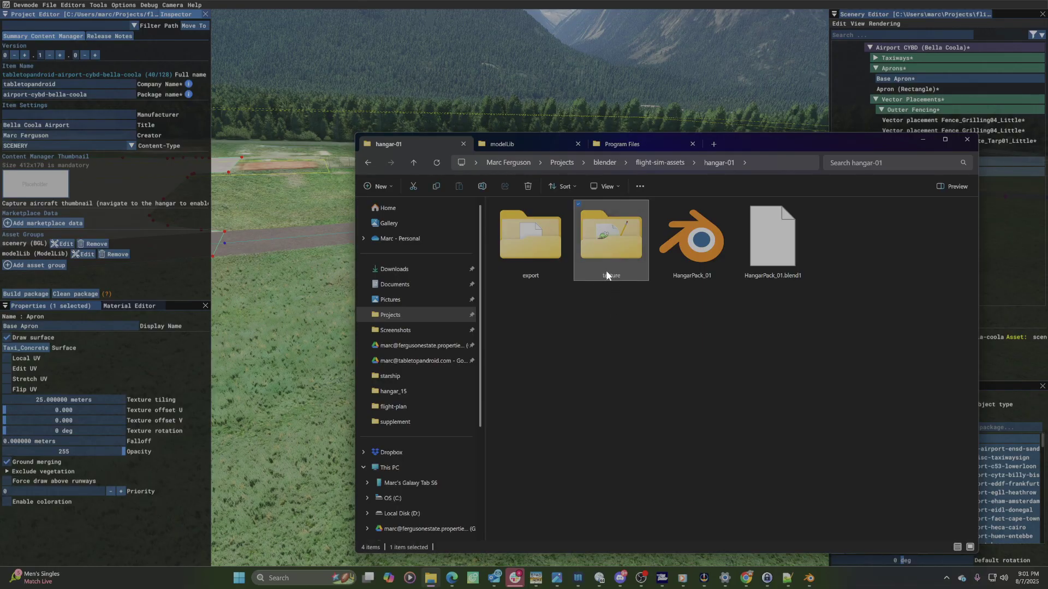
click(604, 307)
drag(628, 315, 527, 247)
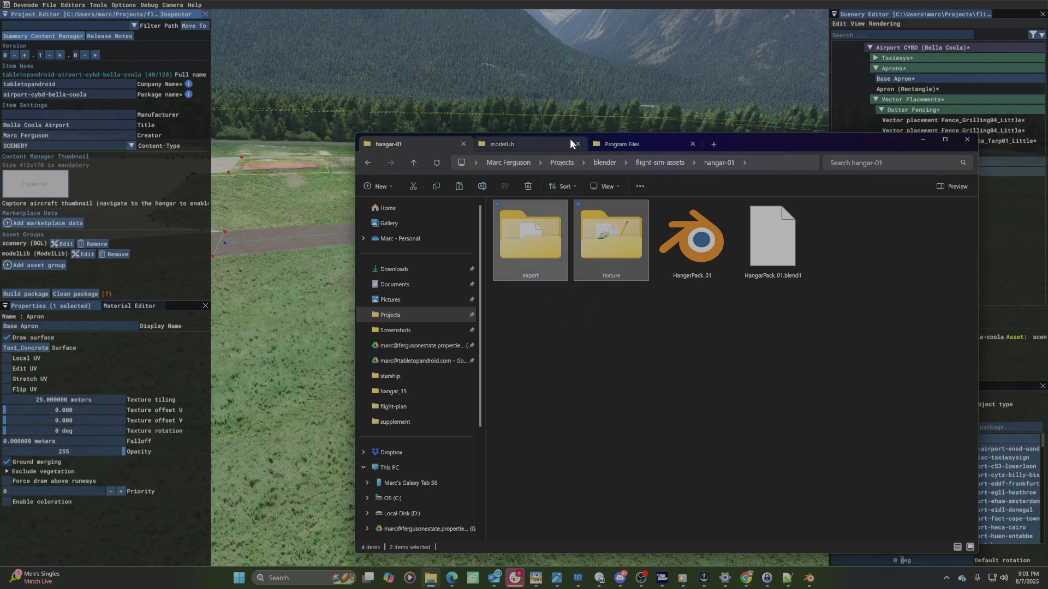
click(543, 143)
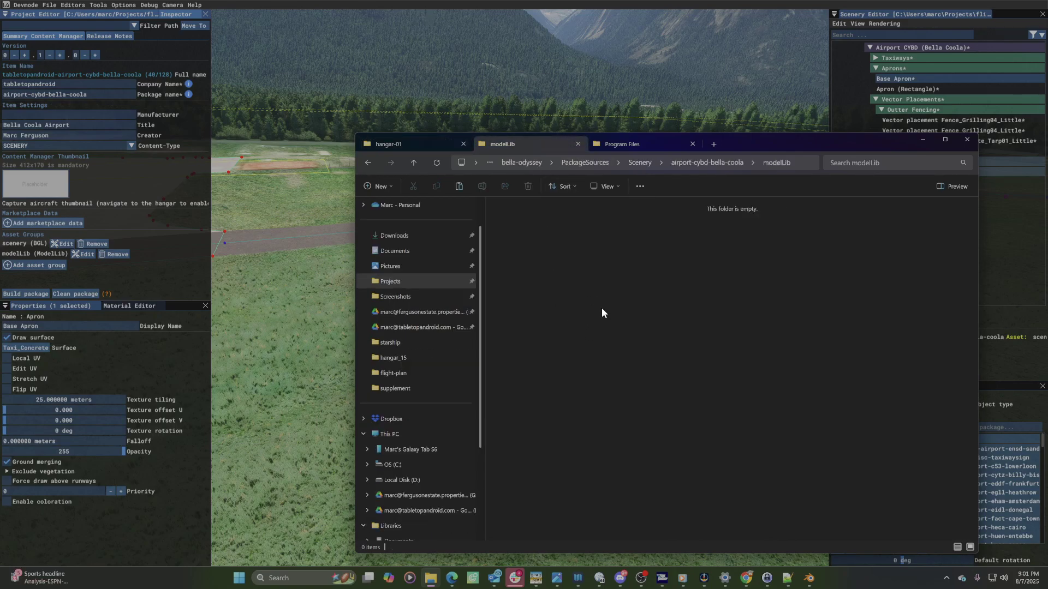
key(ctrl+v)
Rename the copied export folder to hangar_01.
click(614, 276)
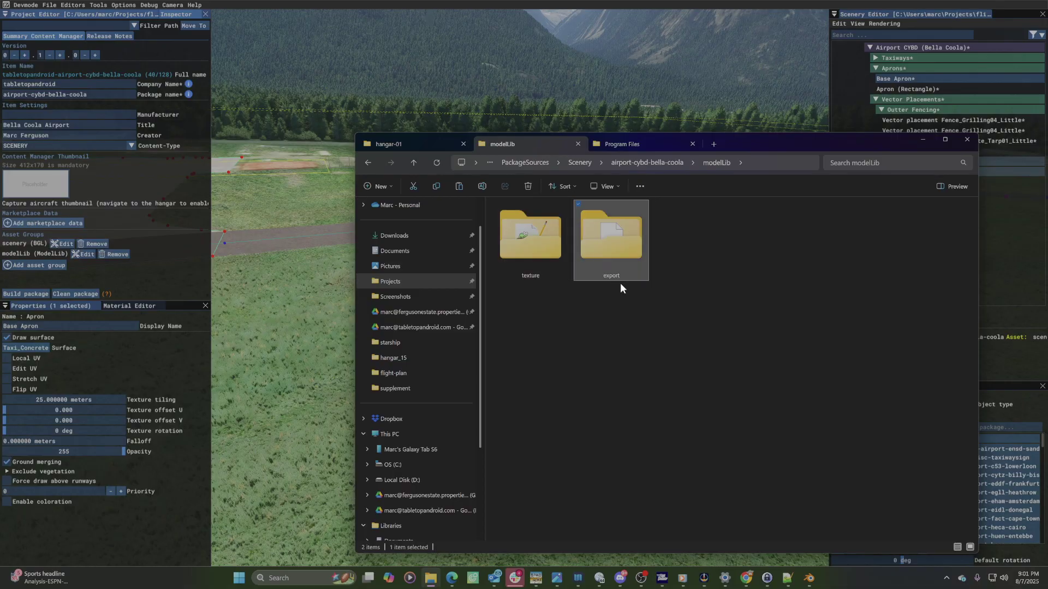
key(F2)
text(hangar)
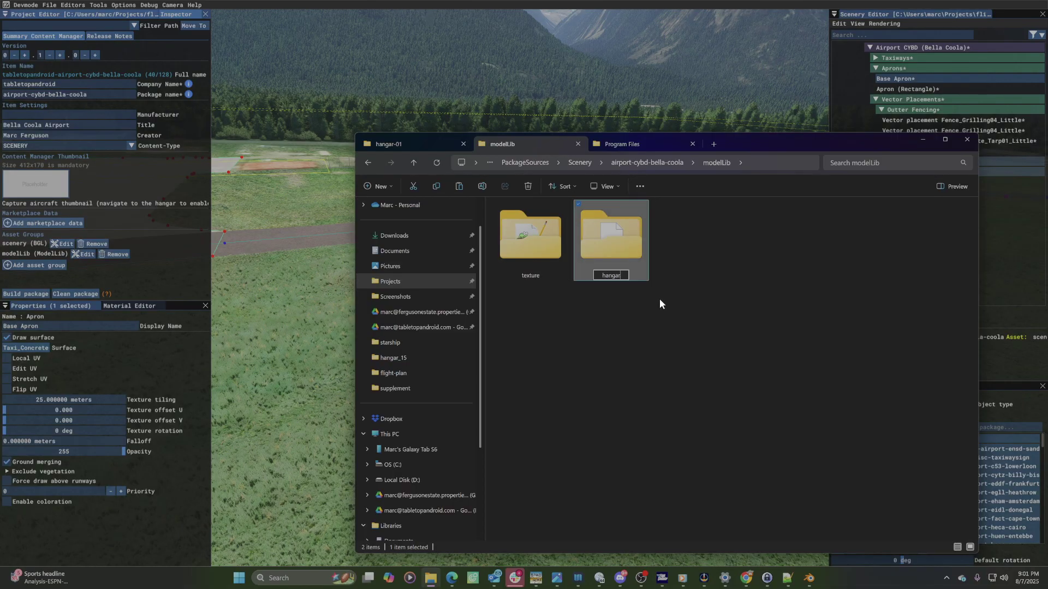
text(_01)
key(Return)
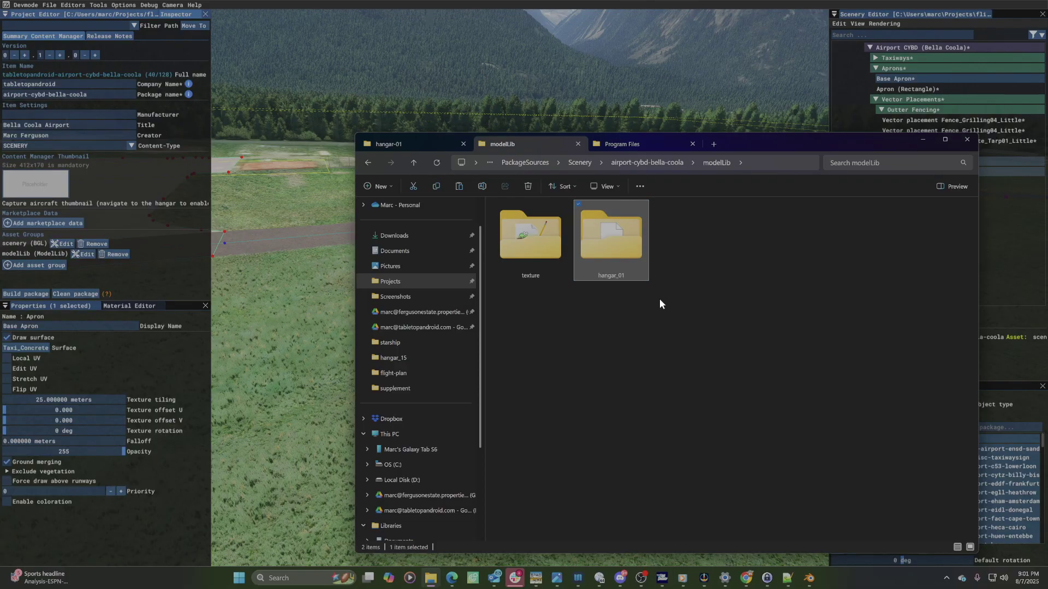
click(631, 316)
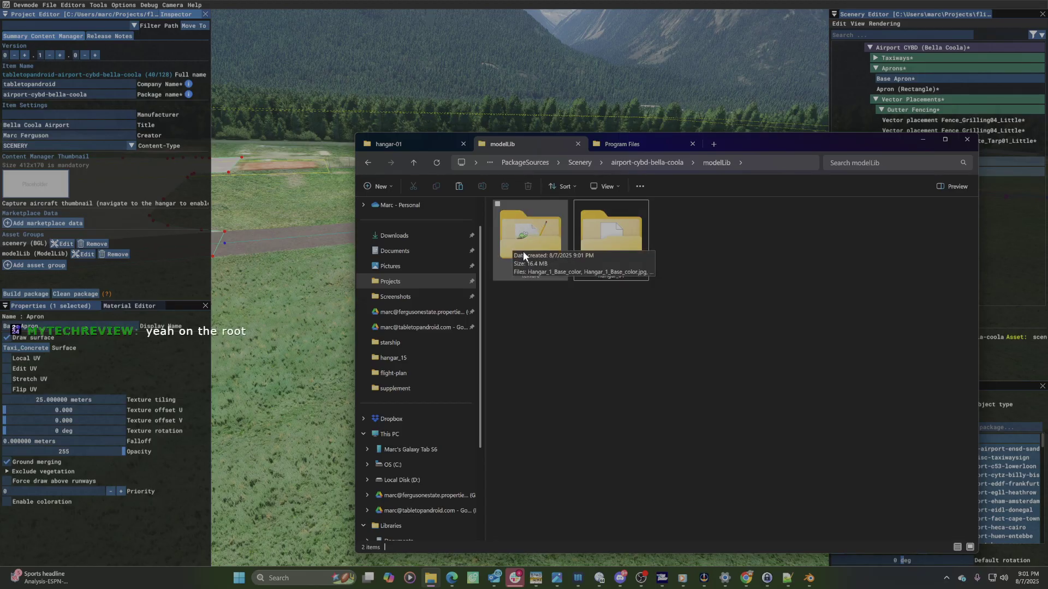
Check the texture and hangar_01 folder contents, then return to the scenery editor.
double_click(538, 234)
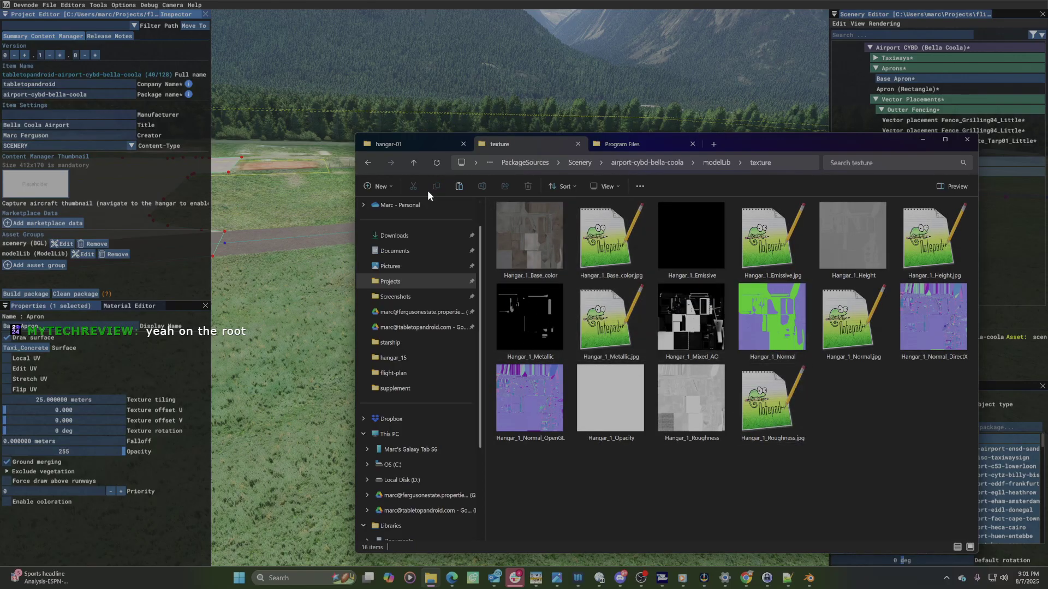
click(419, 162)
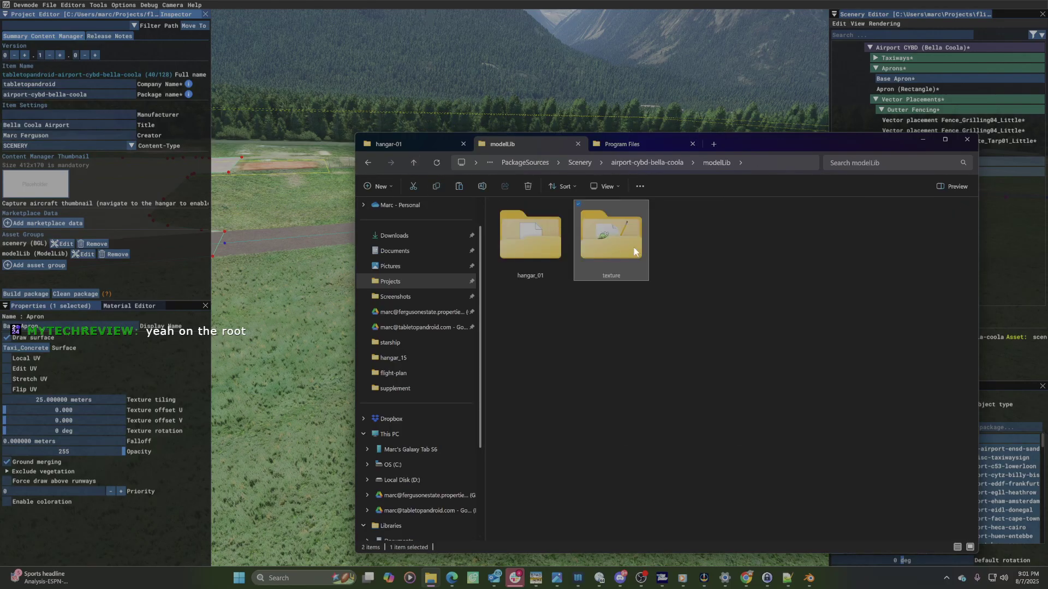
double_click(617, 246)
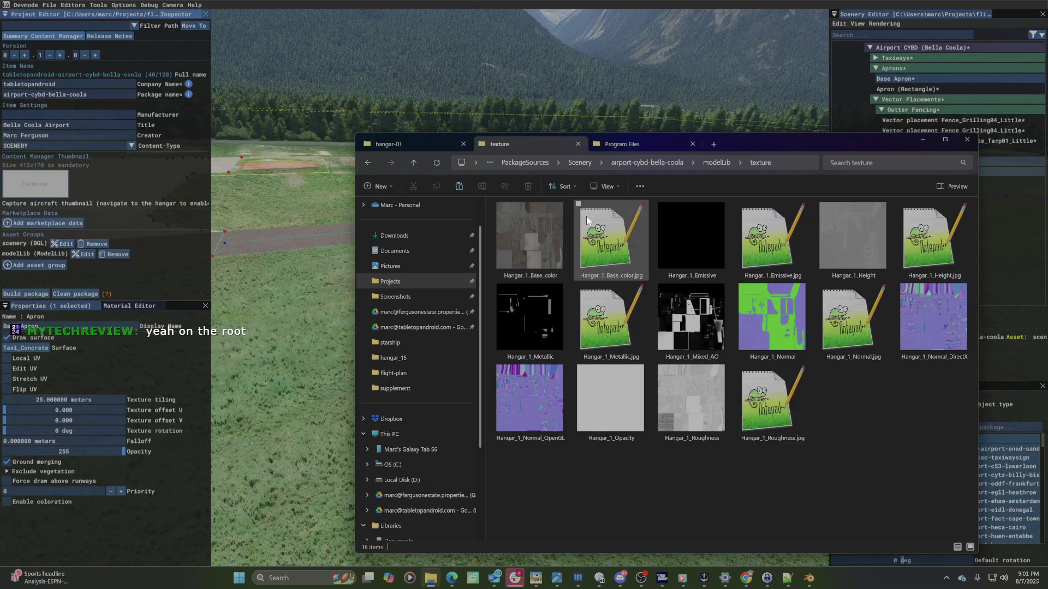
click(415, 159)
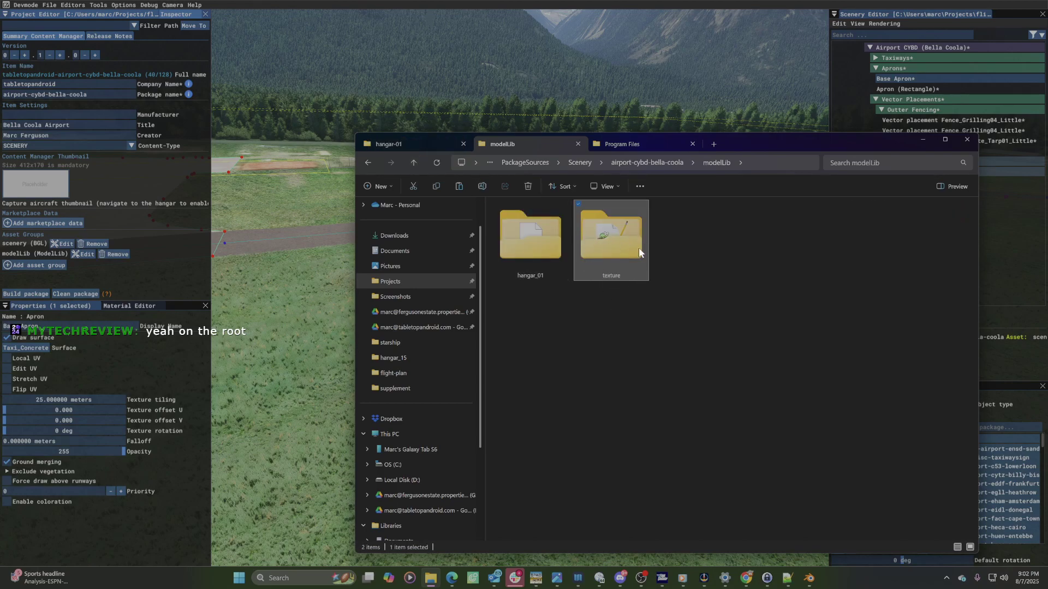
click(579, 303)
double_click(536, 254)
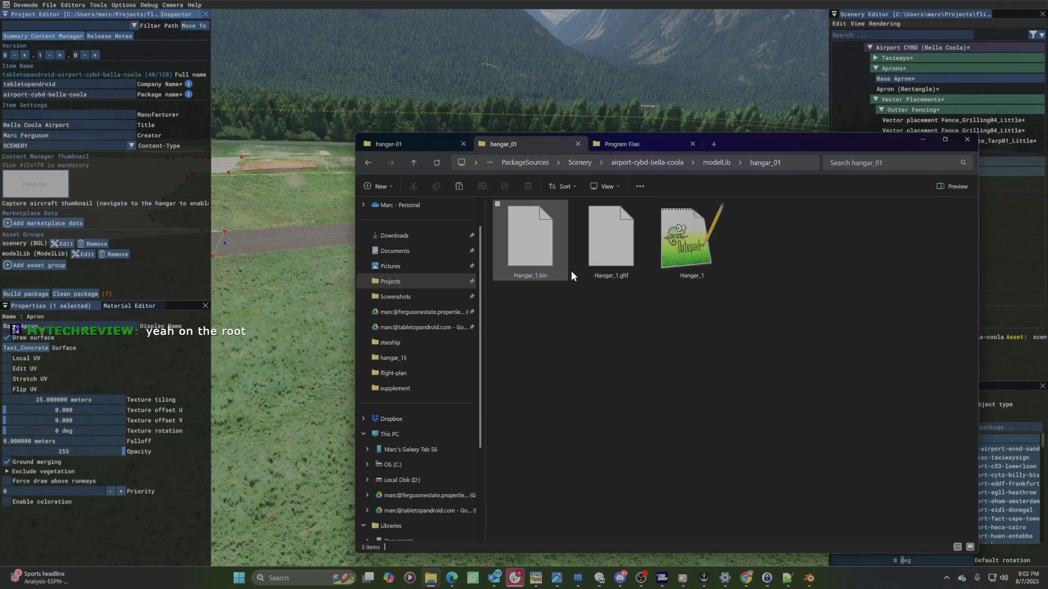
click(414, 162)
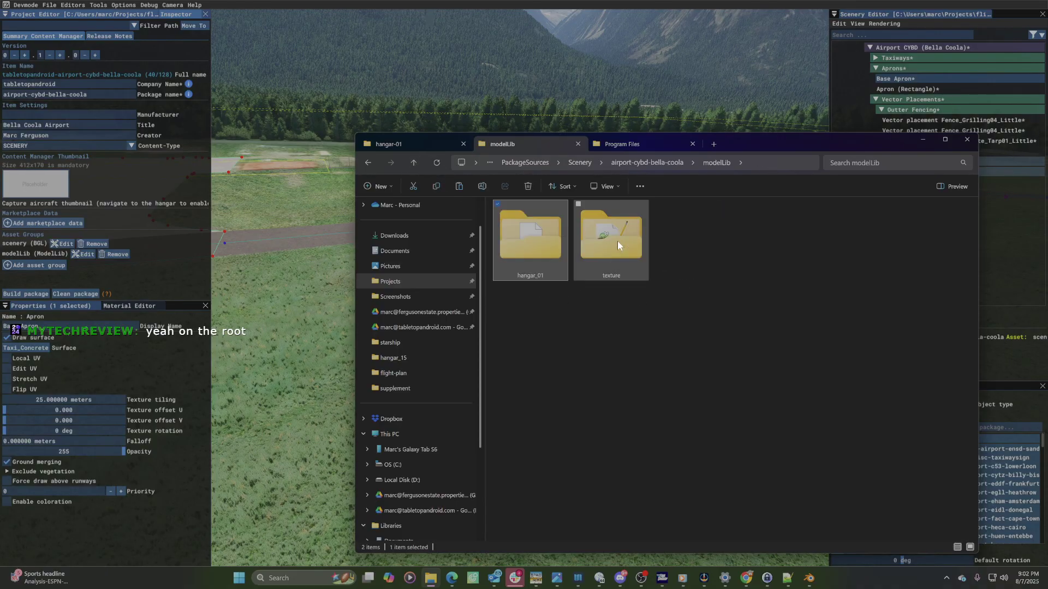
click(670, 338)
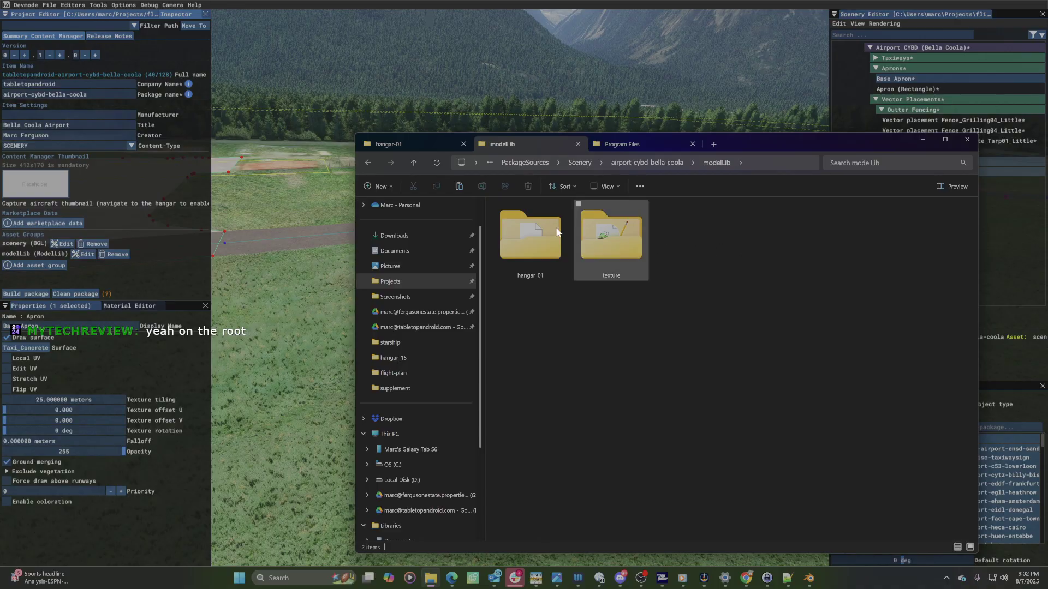
click(169, 260)
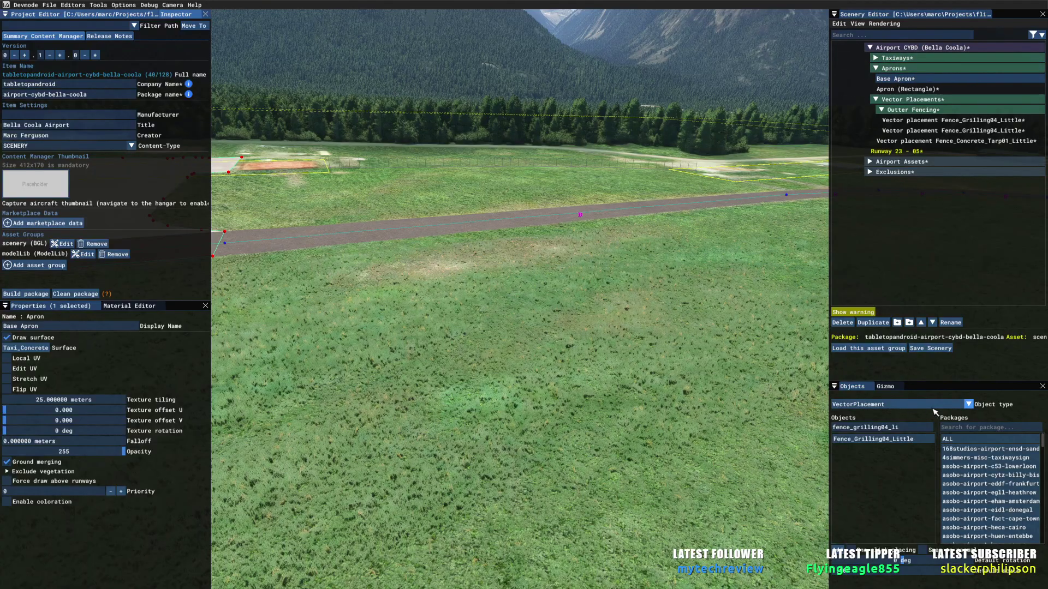
List scenery objects instead of vector placements and clear the package search filter.
click(969, 405)
click(865, 315)
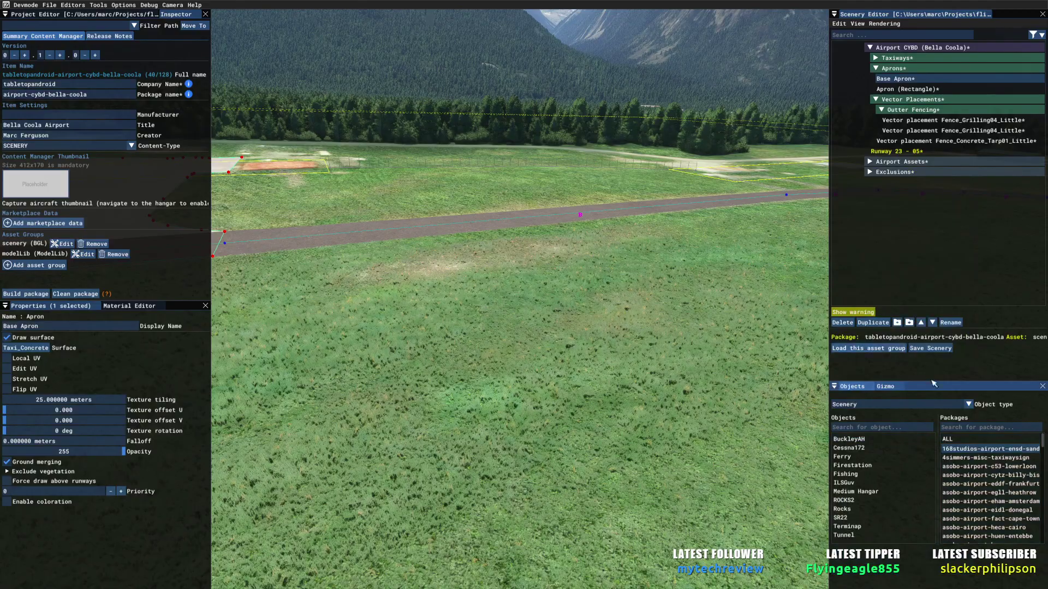
click(961, 427)
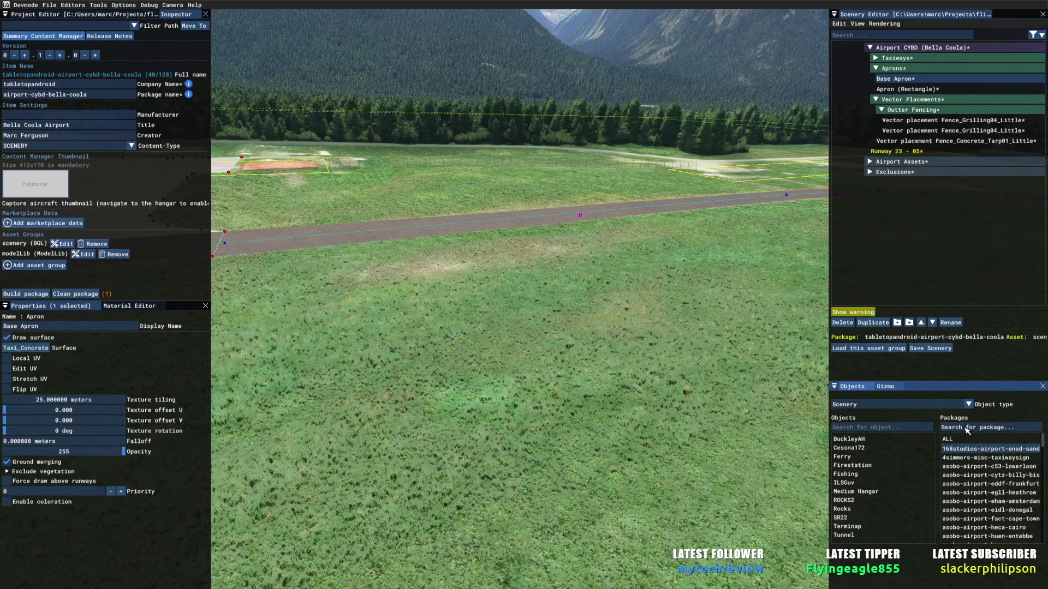
text(tabl)
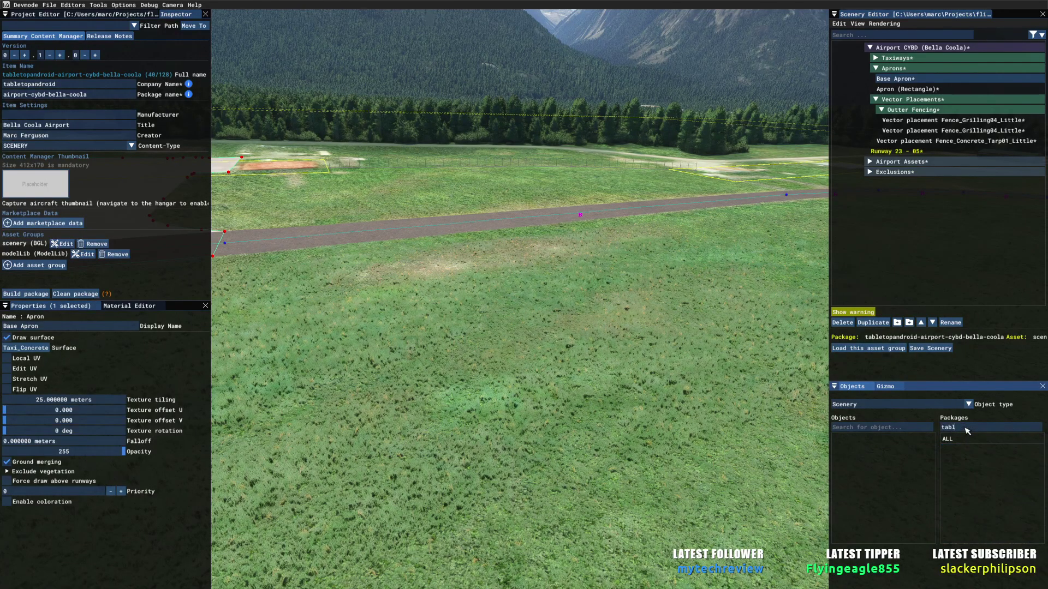
key(BackSpace)
key(BackSpace)
key(BackSpace)
key(BackSpace)
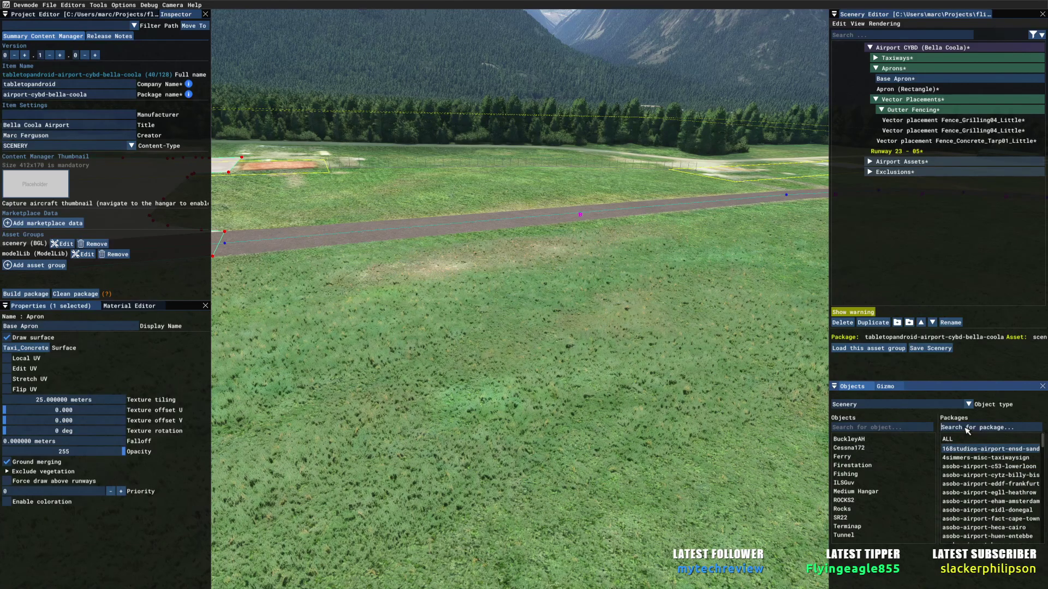
Save the scenery and show the project's package tree.
click(36, 255)
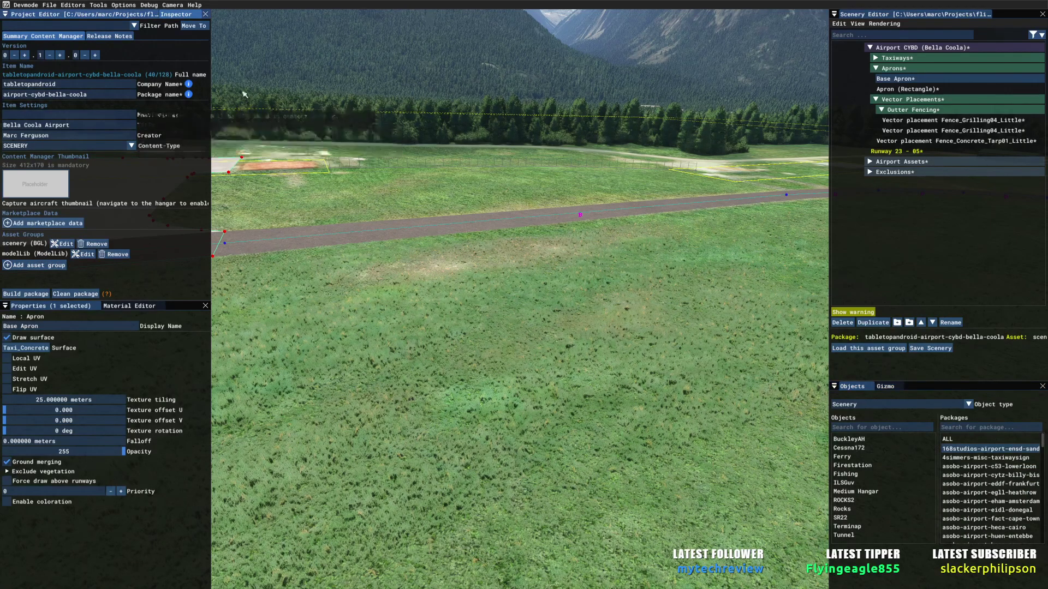
click(919, 350)
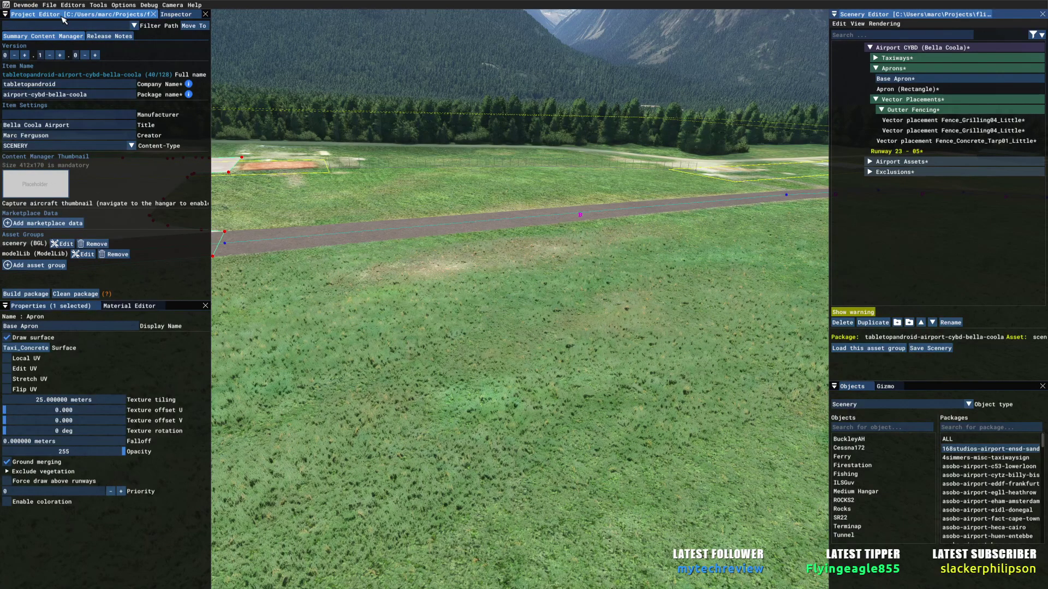
click(33, 14)
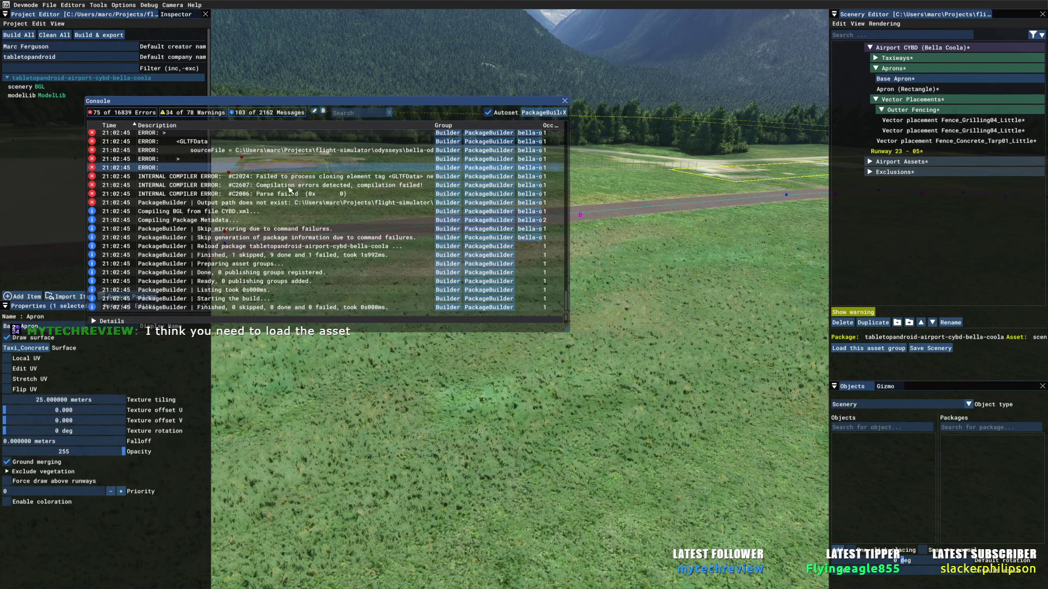
Read the full details of the sourceFile build error in the console.
click(397, 157)
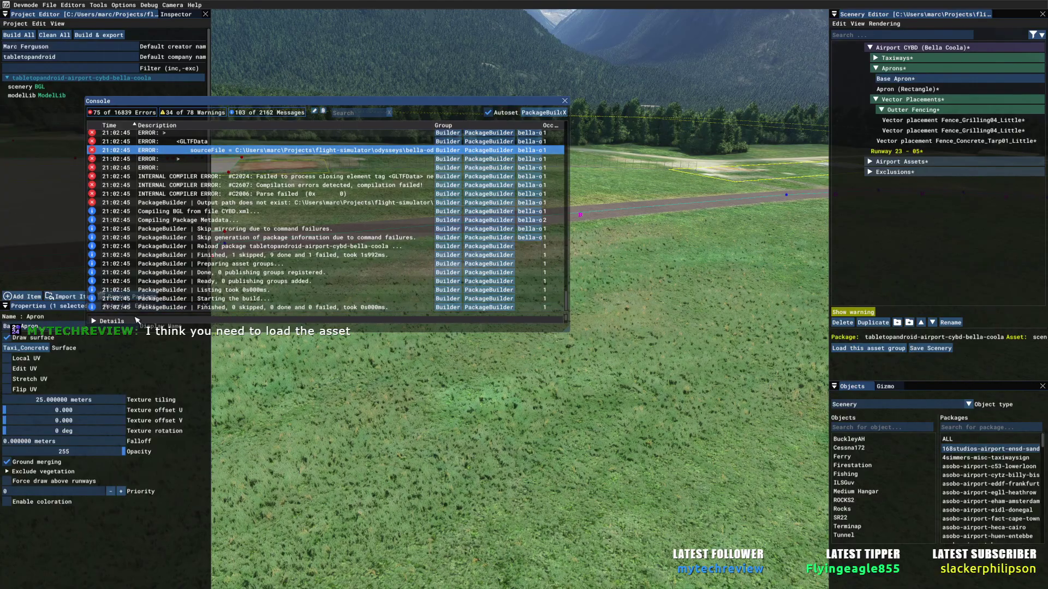
click(97, 321)
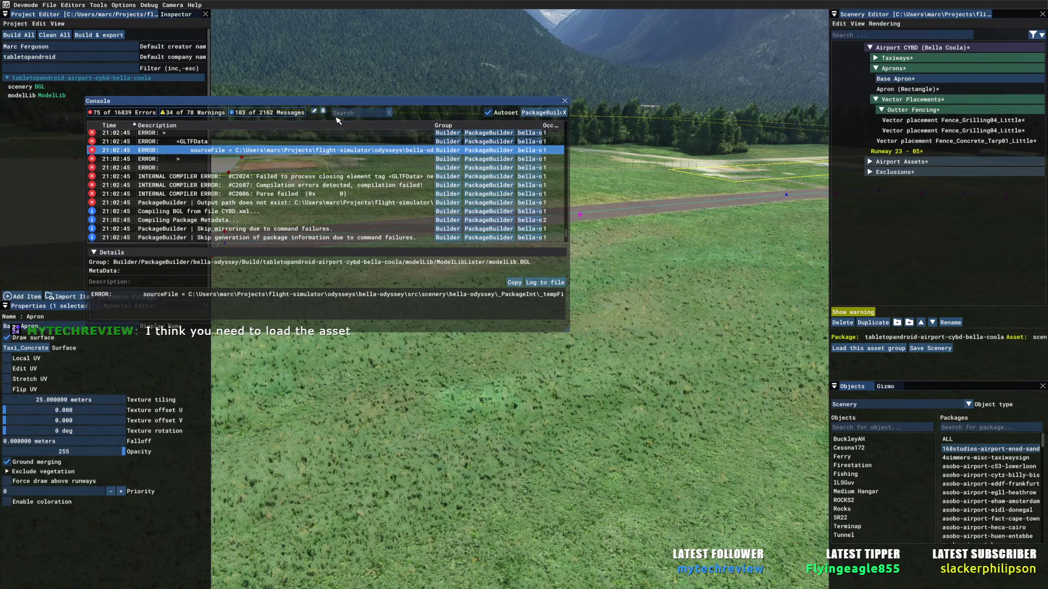
drag(345, 104, 378, 104)
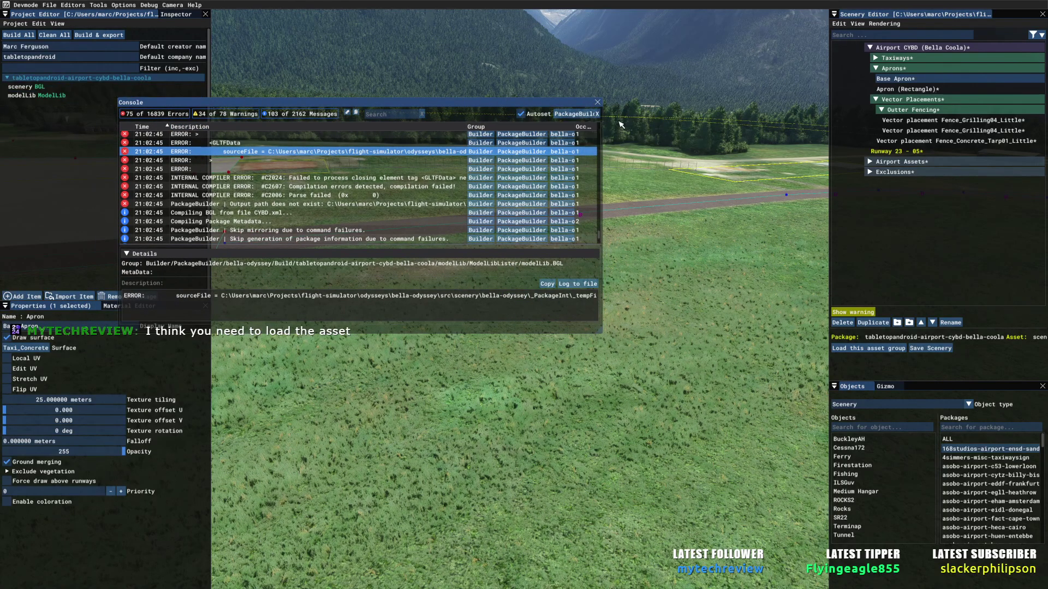
Close the build console and inspect the modelLib asset group's settings.
click(598, 102)
click(34, 96)
click(176, 15)
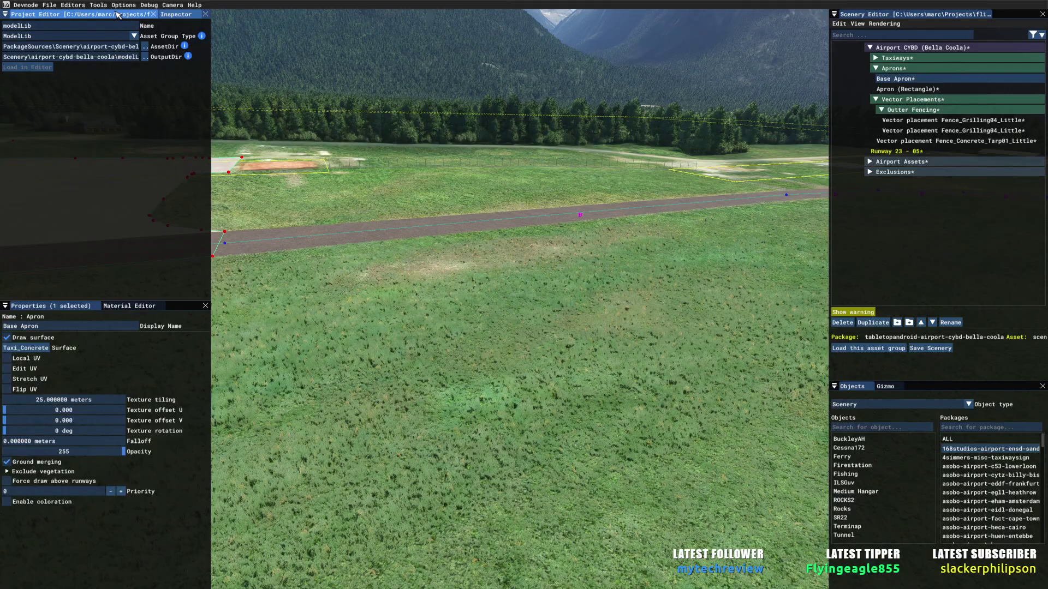
Return to the package tree with the scenery group selected, then clear and recentre the console.
click(81, 15)
click(28, 88)
click(32, 96)
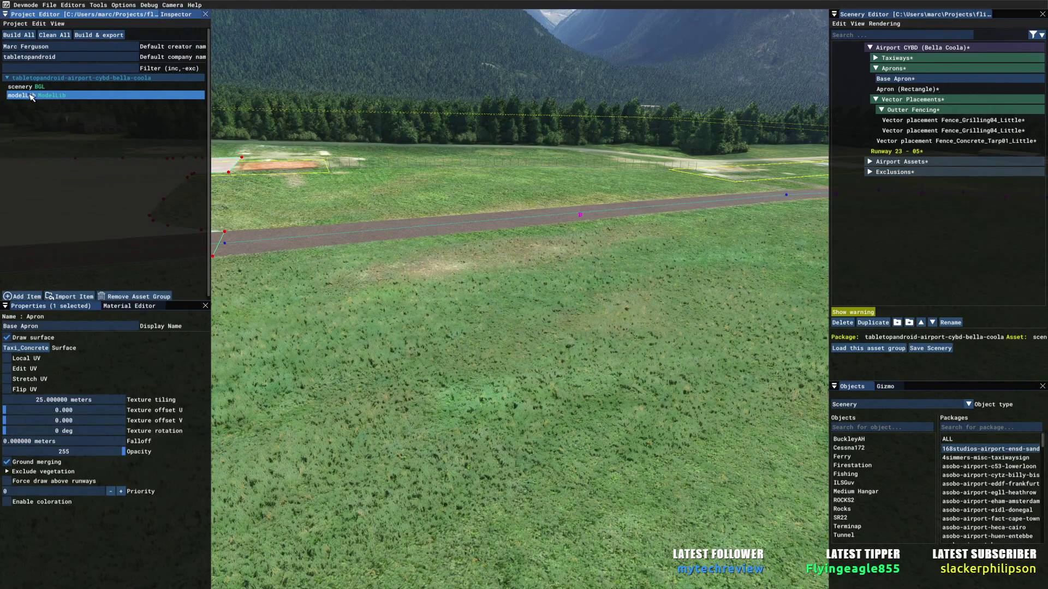
click(47, 87)
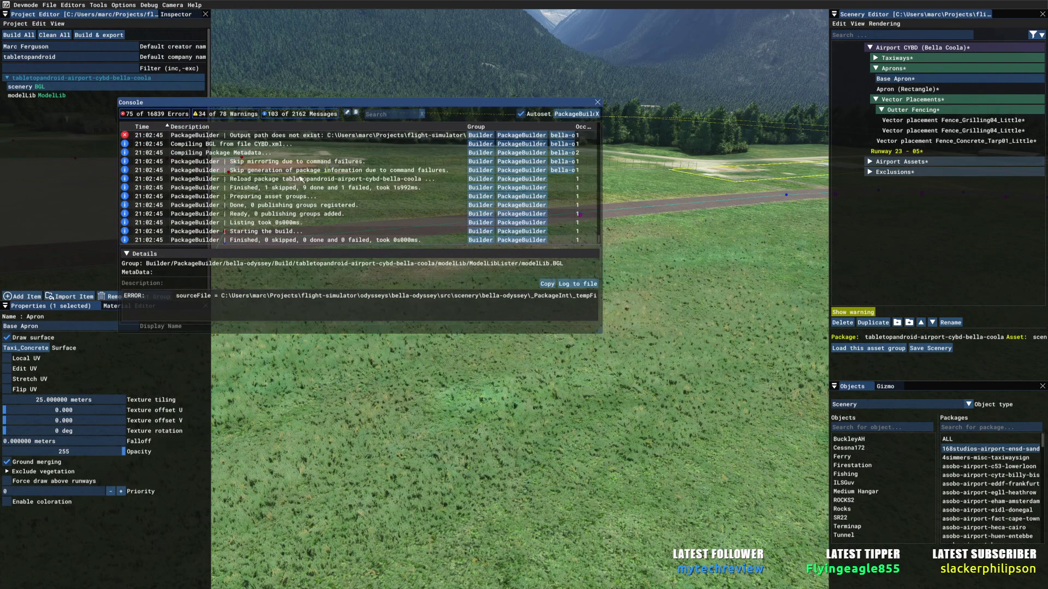
click(347, 113)
drag(460, 112, 620, 110)
Build all packages and filter the console to show errors only.
click(29, 36)
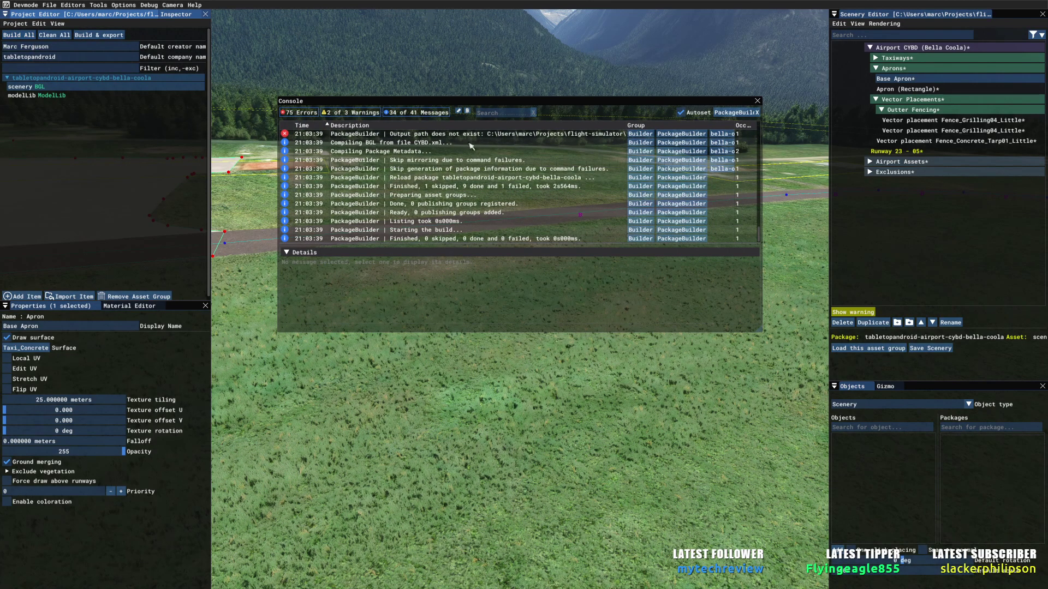
click(416, 112)
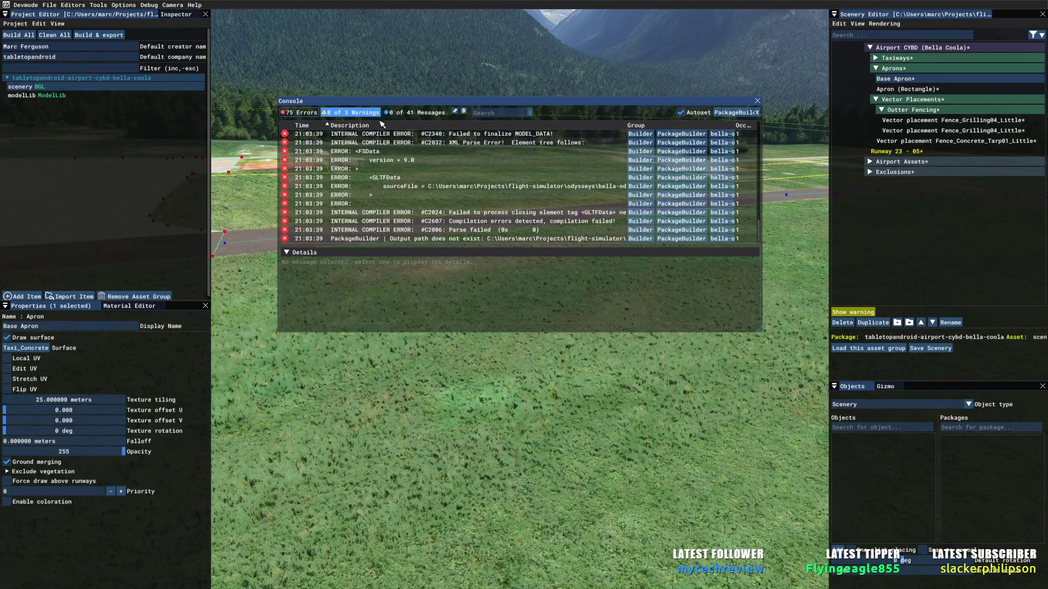
click(359, 113)
Scroll through the errors showing the invalid GLTF XML version, then clear the log.
scroll(539, 199, up, 1)
scroll(539, 199, up, 10)
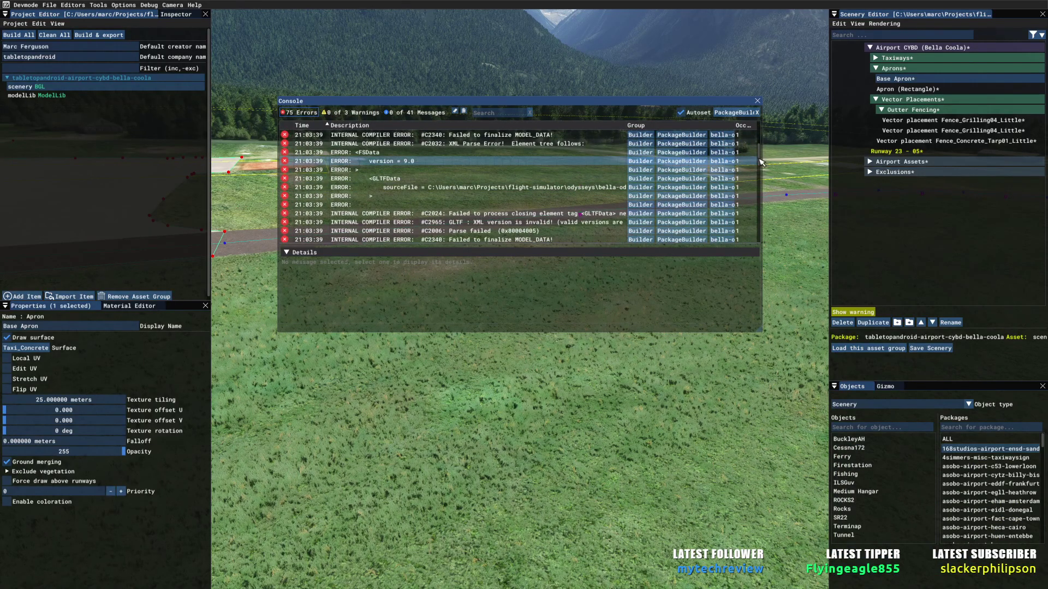
scroll(747, 153, up, 2)
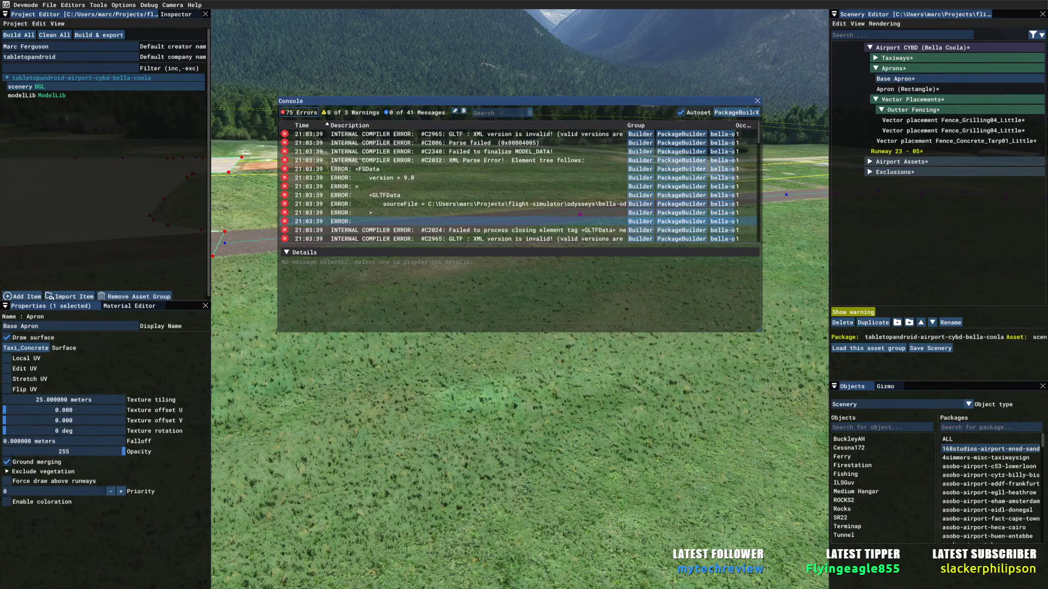
click(455, 111)
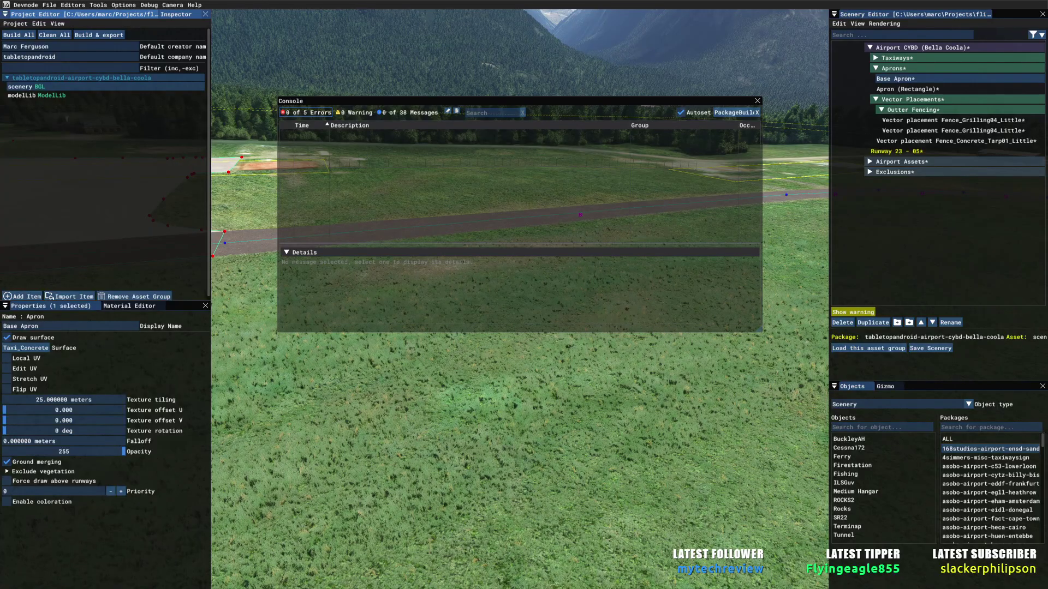
Close the build console, save the scenery, and switch to the web browser.
click(302, 214)
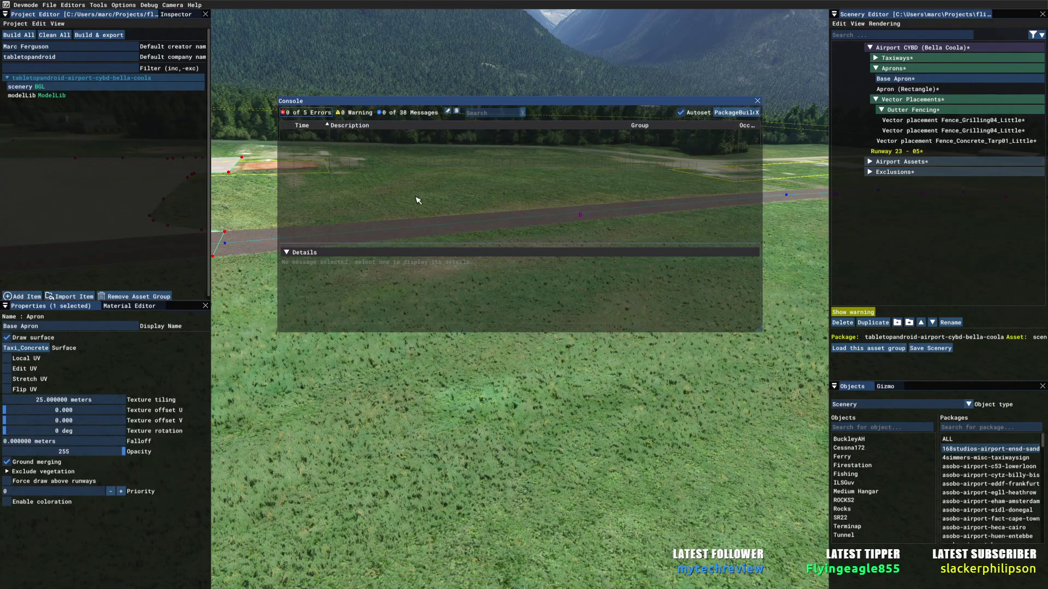
click(757, 101)
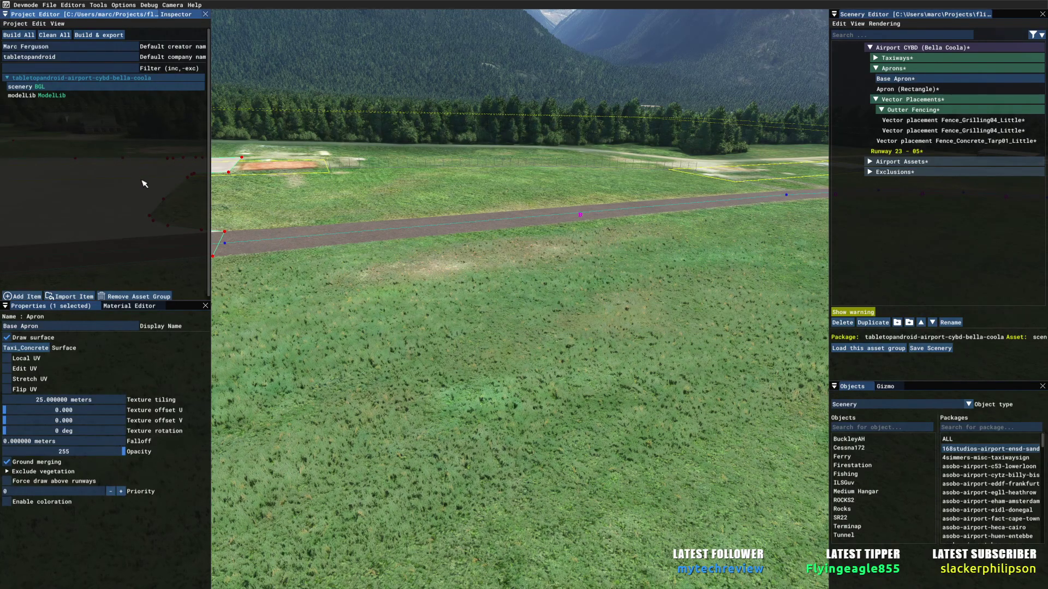
click(922, 349)
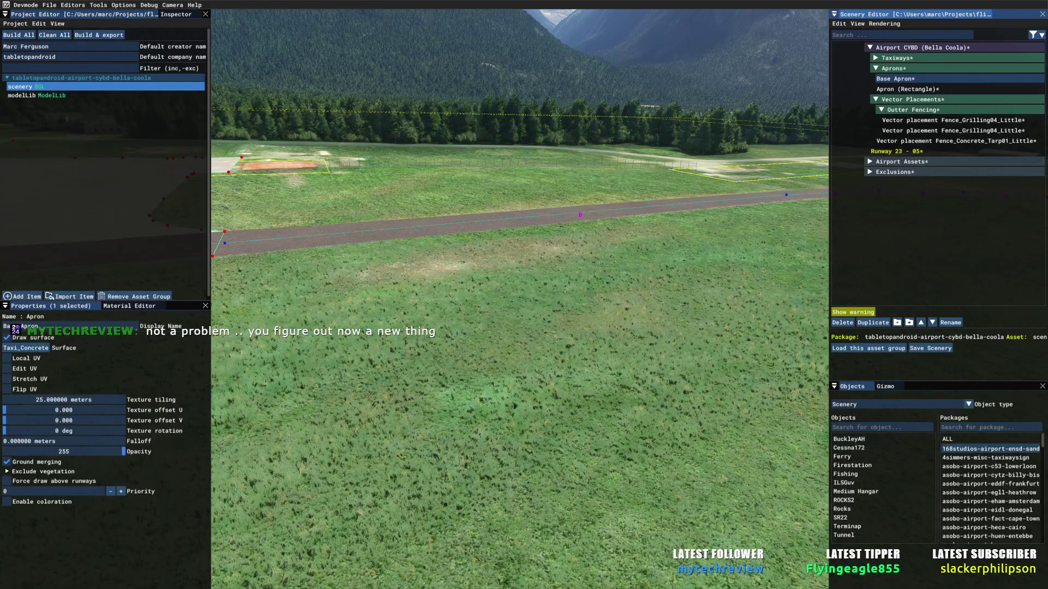
key(alt+Tab)
Open twitch.tv in a new tab and play a followed channel's stream.
click(786, 32)
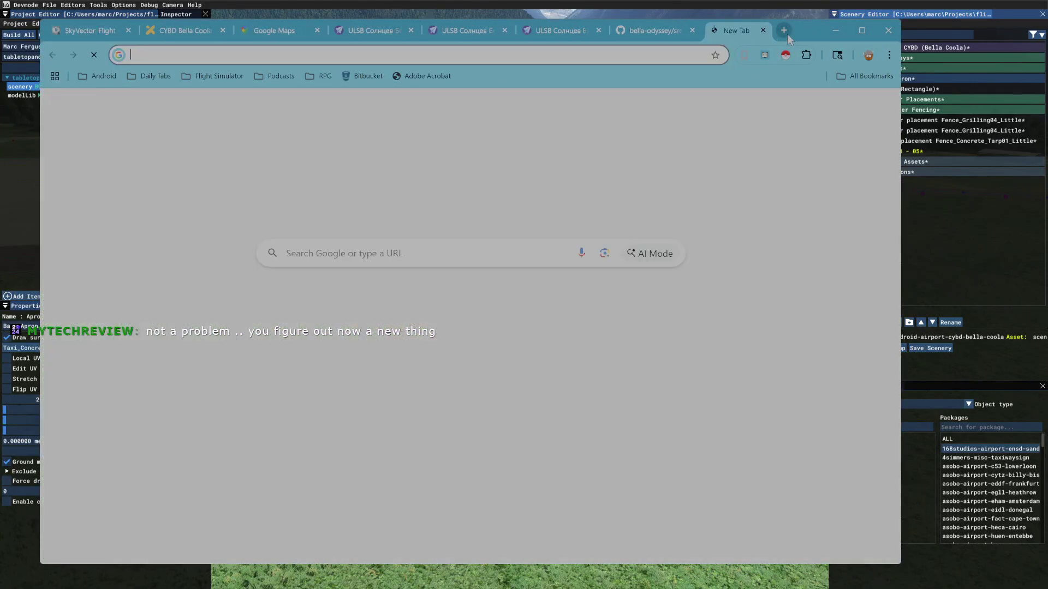
text(ti)
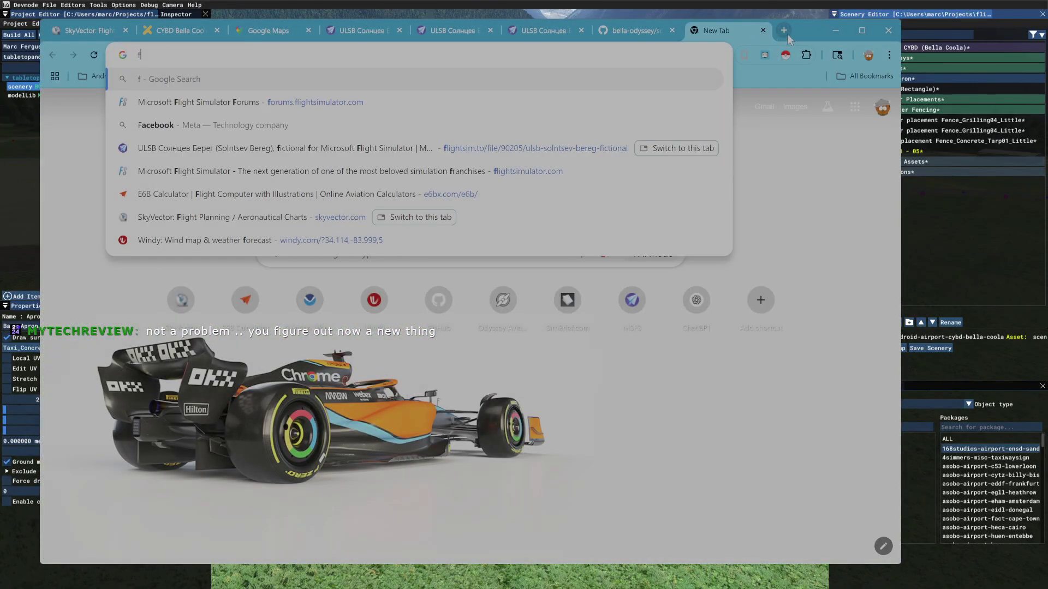
key(BackSpace)
text(witch.tv)
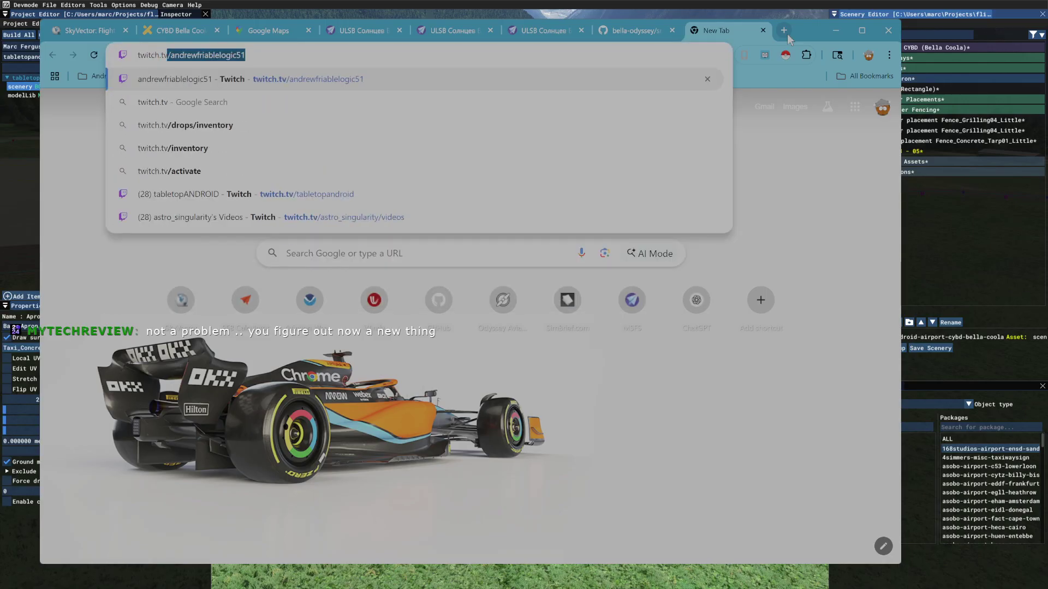
key(Return)
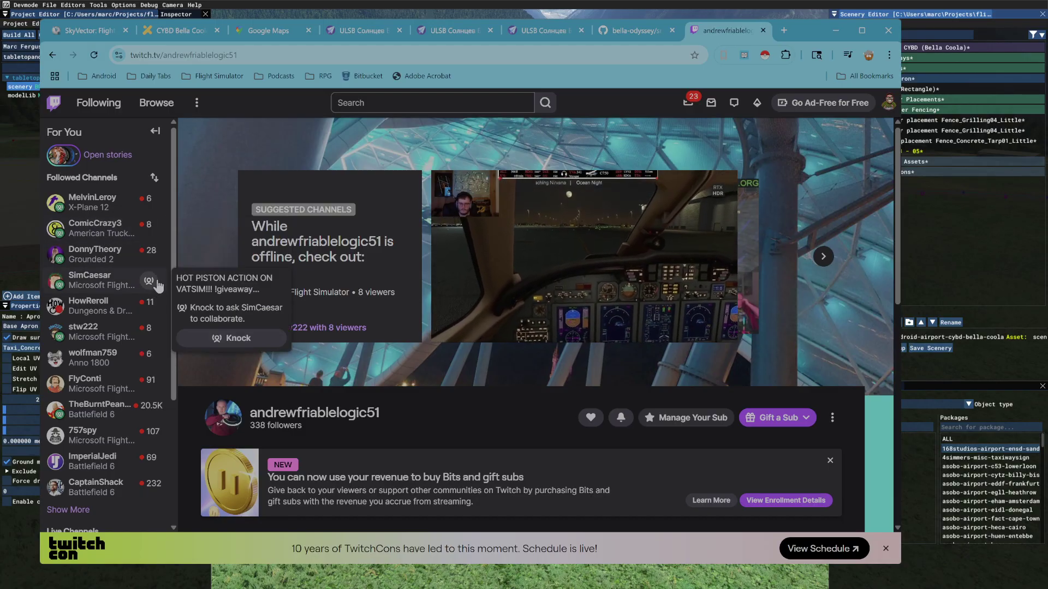
click(102, 212)
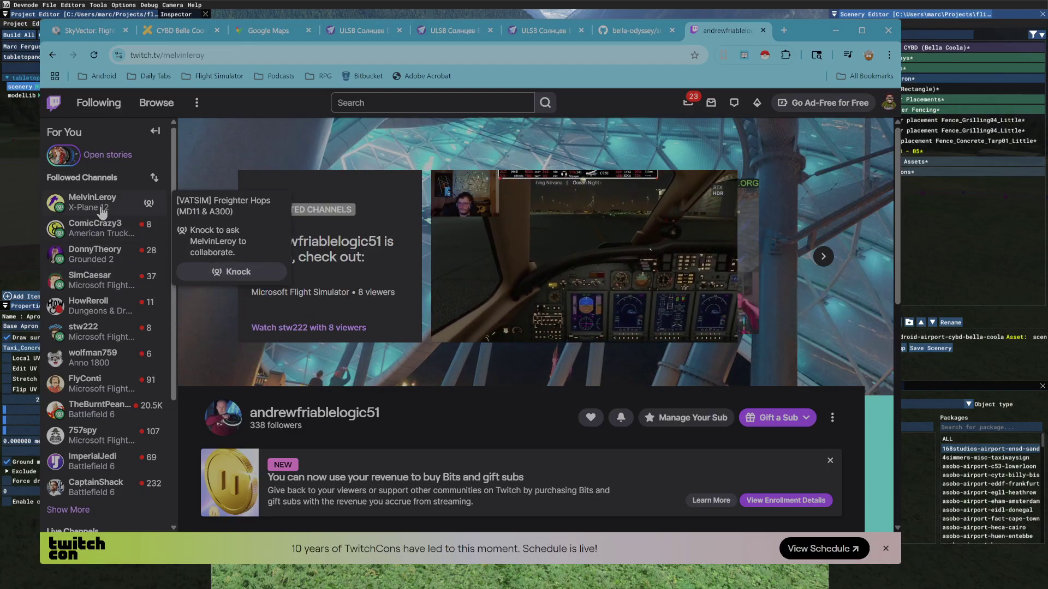